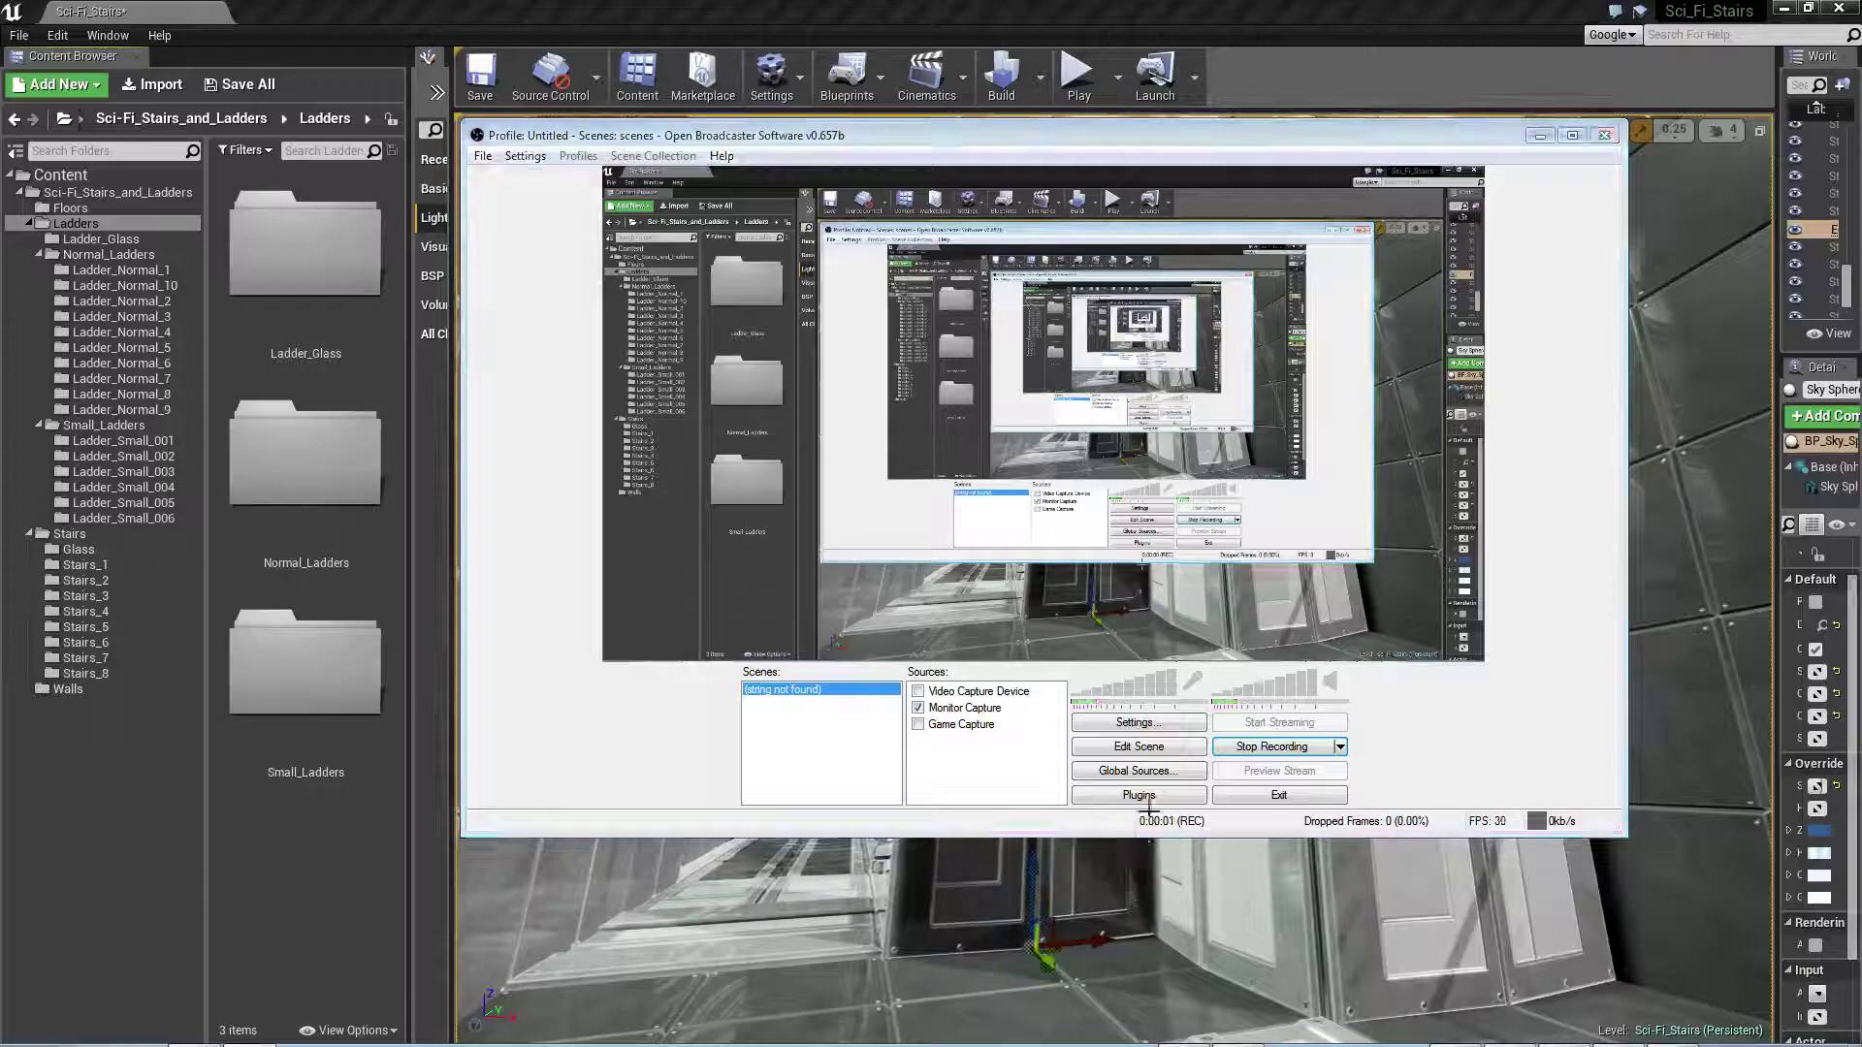
Bring the editor forward and browse the Normal_Ladders and Ladder_Small_001 folders
{"action": "left_click", "coordinate": [1135, 889]}
{"action": "right_click_drag", "start_coordinate": [1135, 889], "coordinate": [1135, 890]}
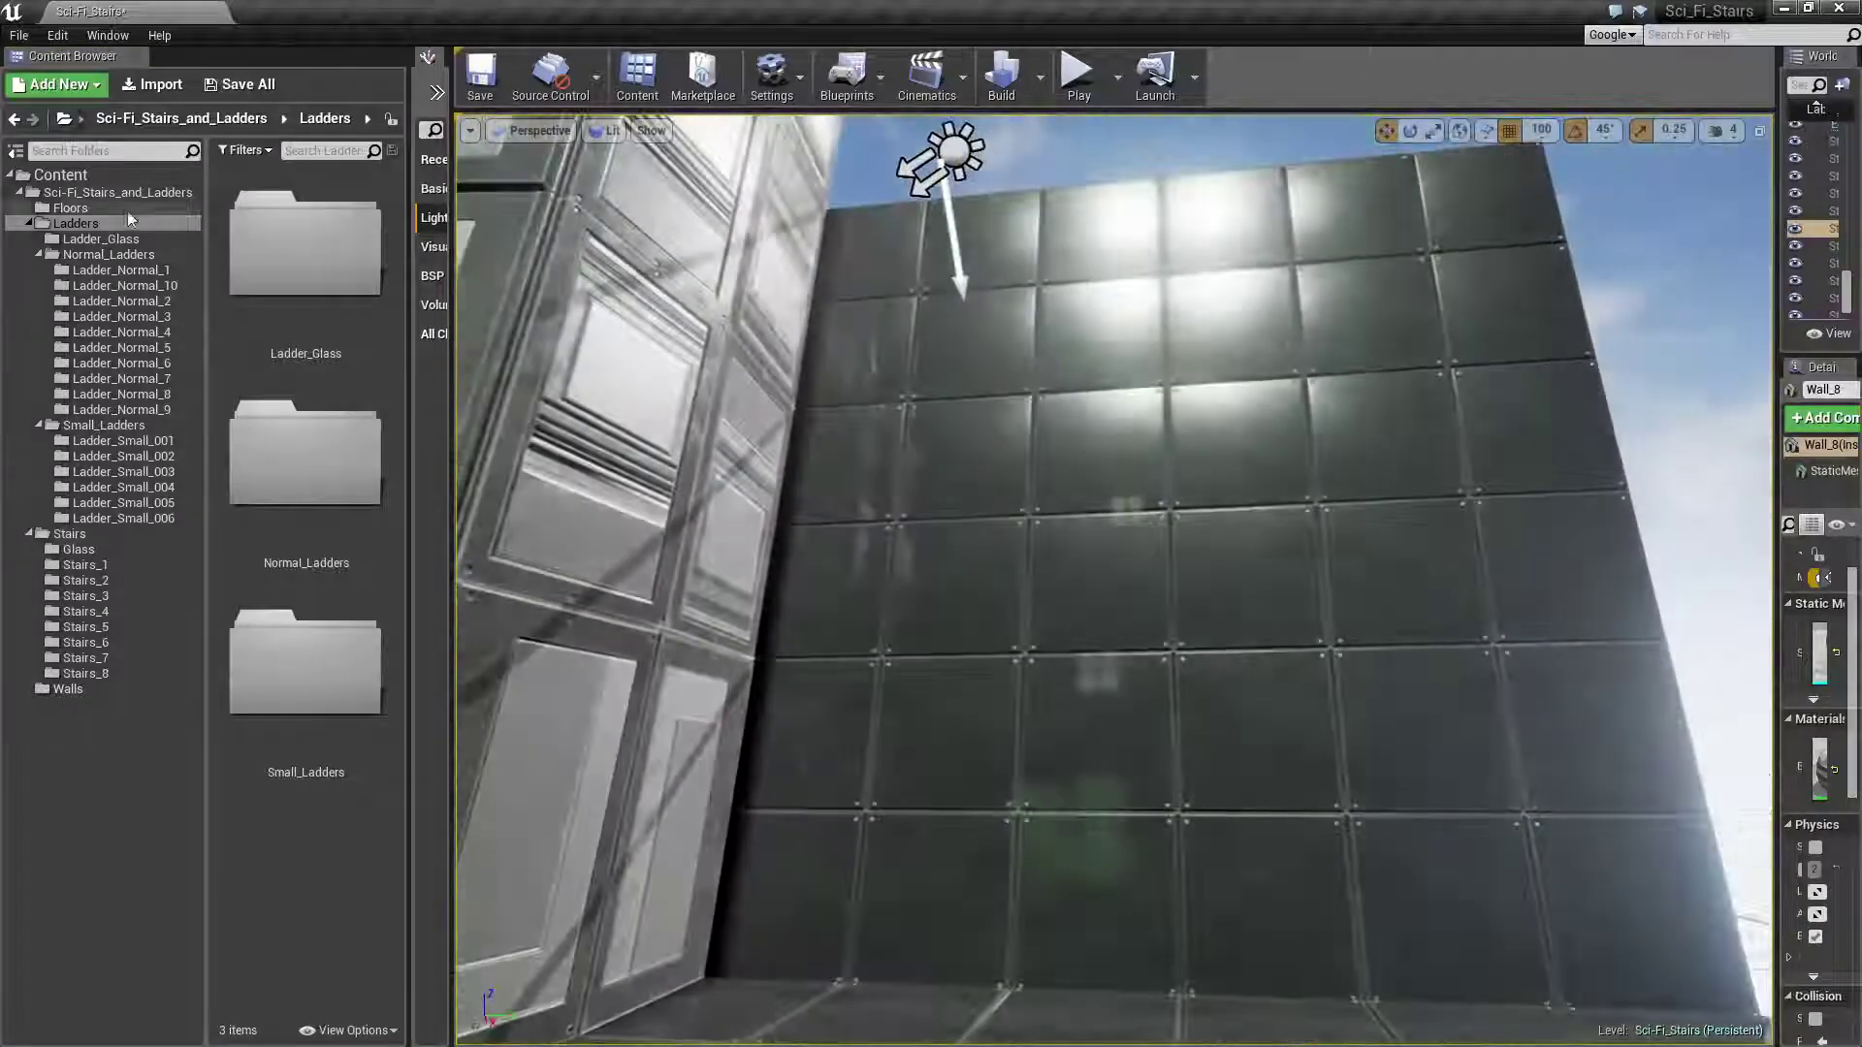
{"action": "left_click", "coordinate": [122, 254]}
{"action": "left_click", "coordinate": [142, 269]}
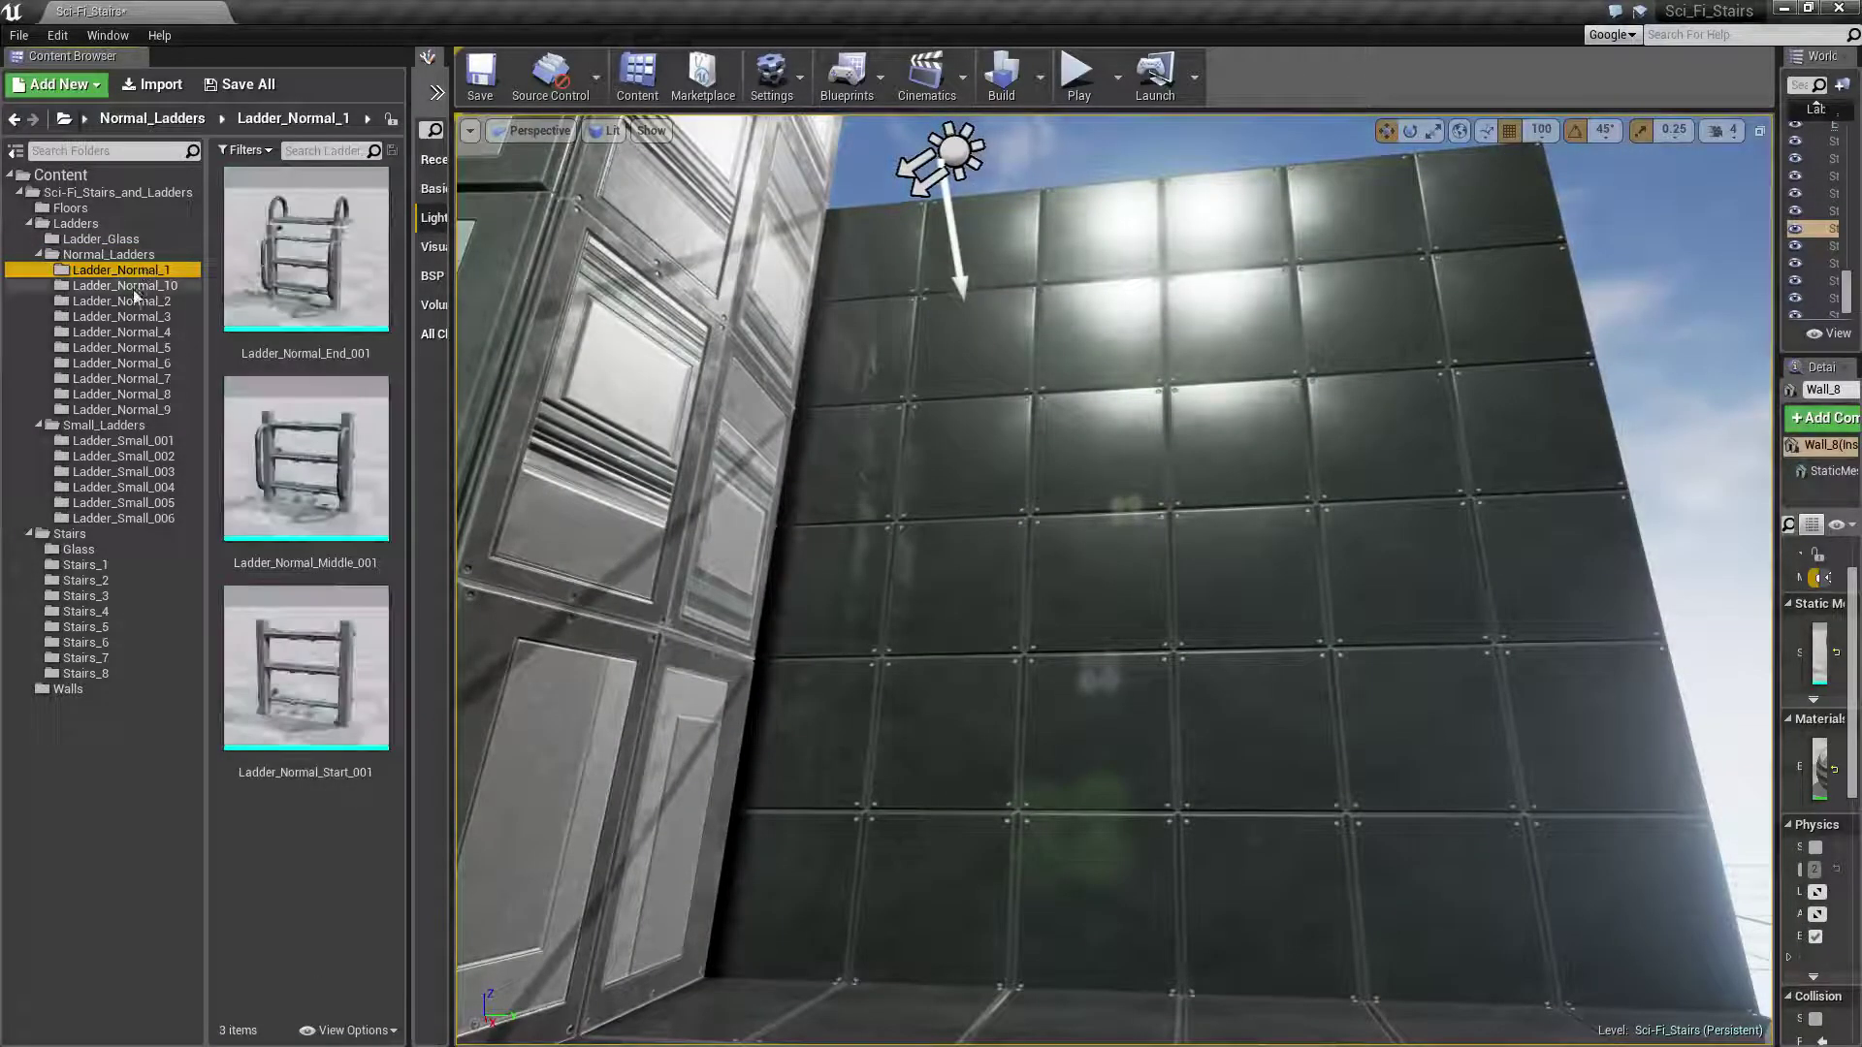
{"action": "key", "text": "Down"}
{"action": "key", "text": "Down"}
{"action": "key", "text": "Down"}
{"action": "key", "text": "Down"}
{"action": "key", "text": "Down"}
{"action": "key", "text": "Down"}
{"action": "key", "text": "Down"}
{"action": "key", "text": "Down"}
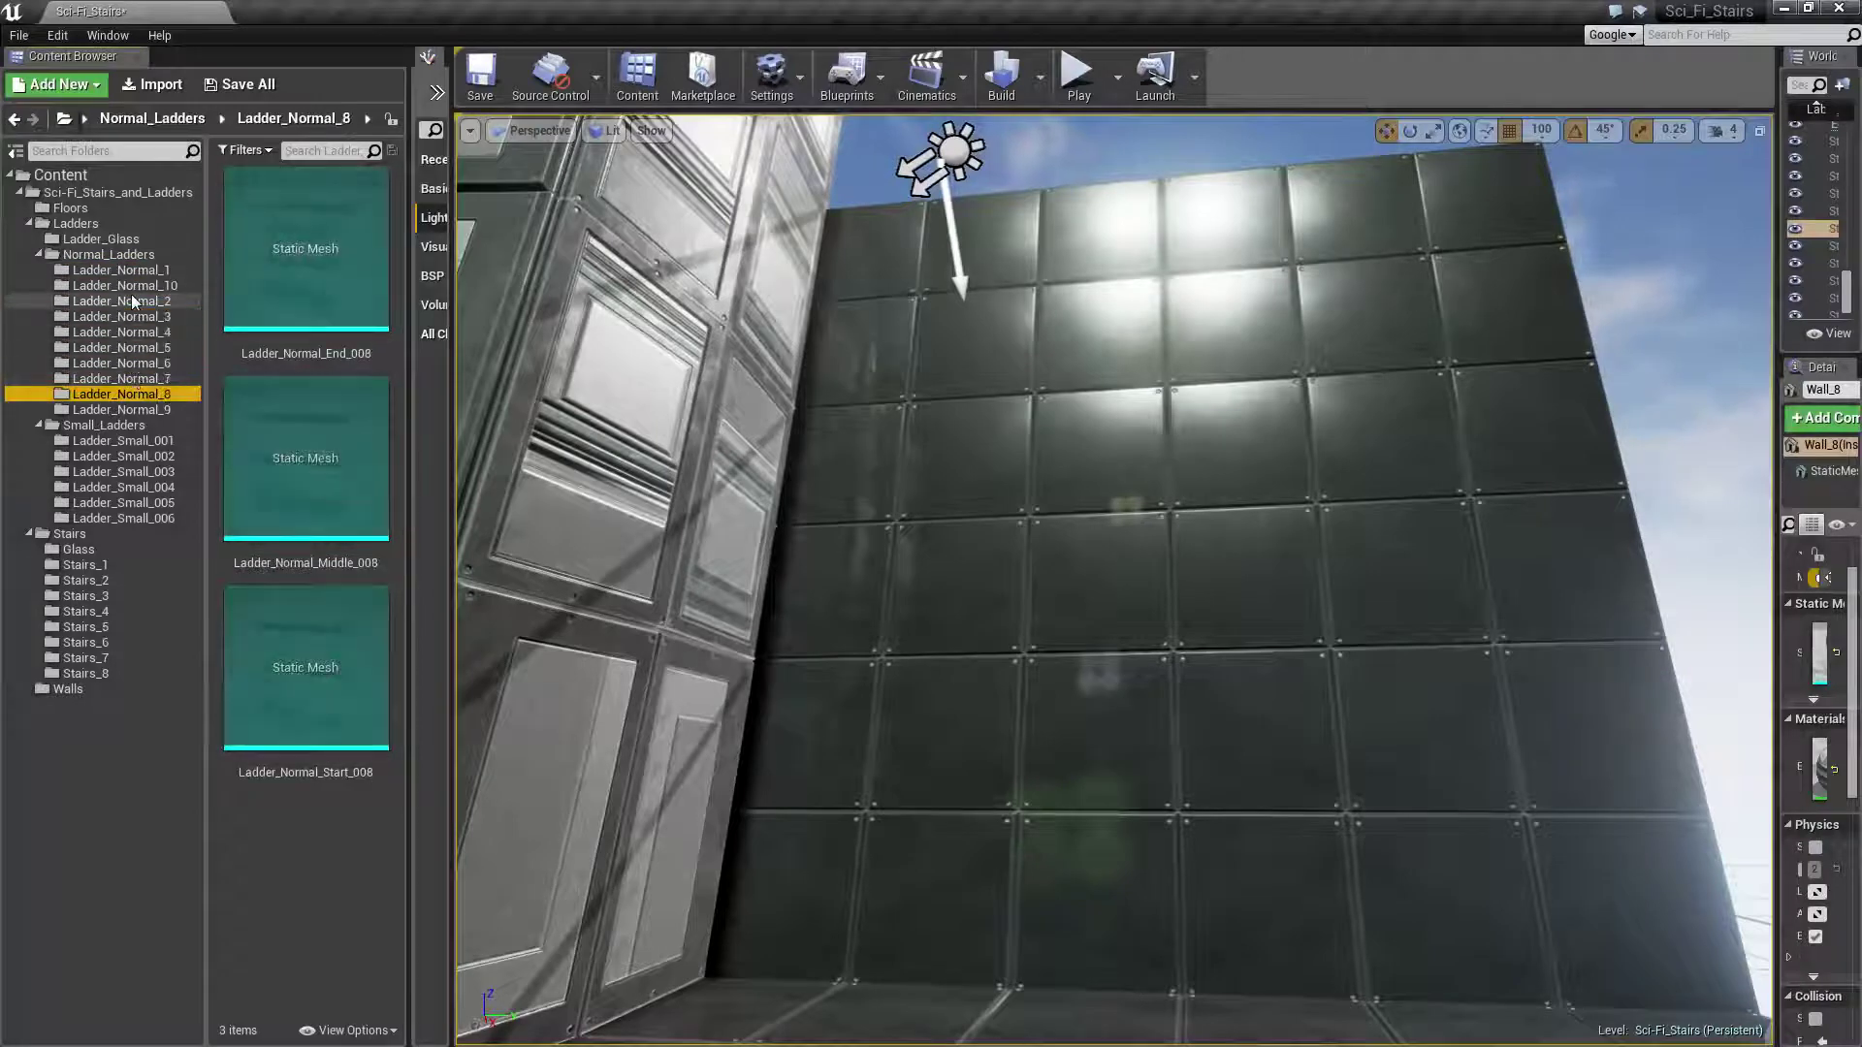
{"action": "key", "text": "Down"}
{"action": "key", "text": "Down"}
{"action": "key", "text": "Down"}
{"action": "key", "text": "Down"}
{"action": "key", "text": "Down"}
{"action": "key", "text": "Down"}
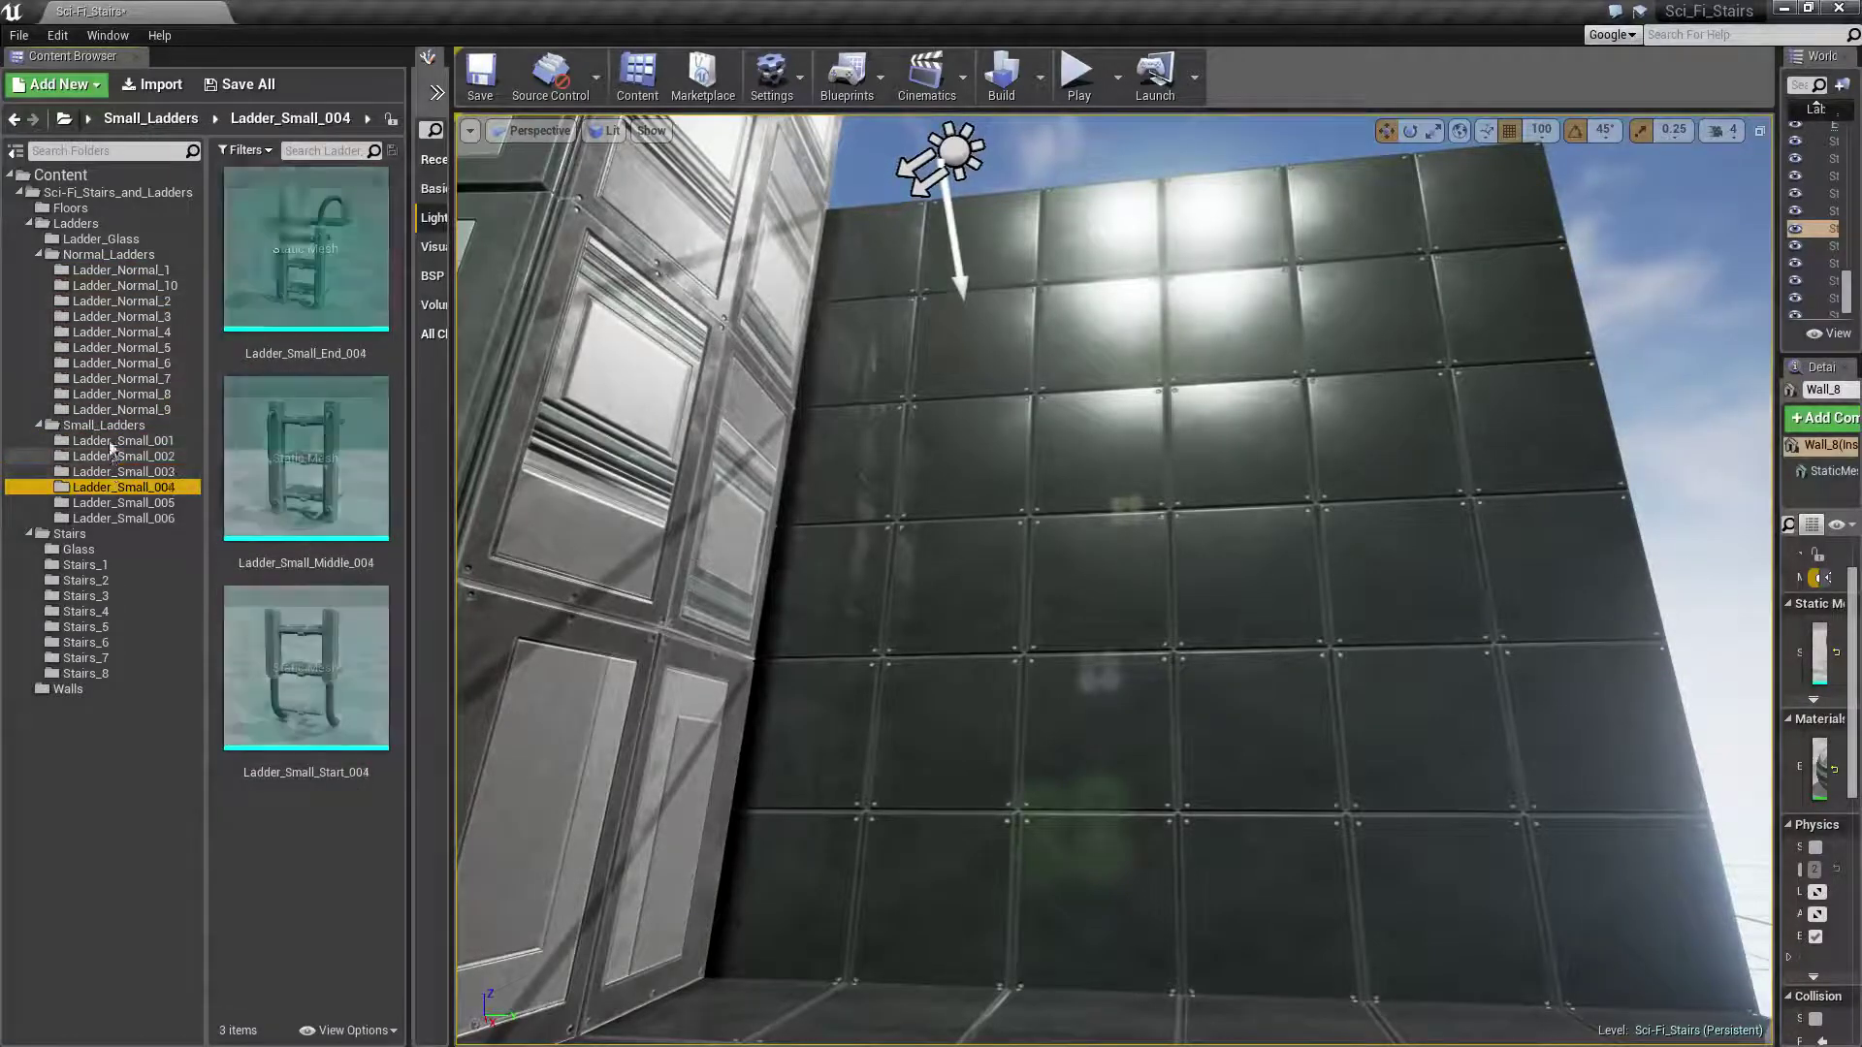
{"action": "left_click", "coordinate": [109, 443]}
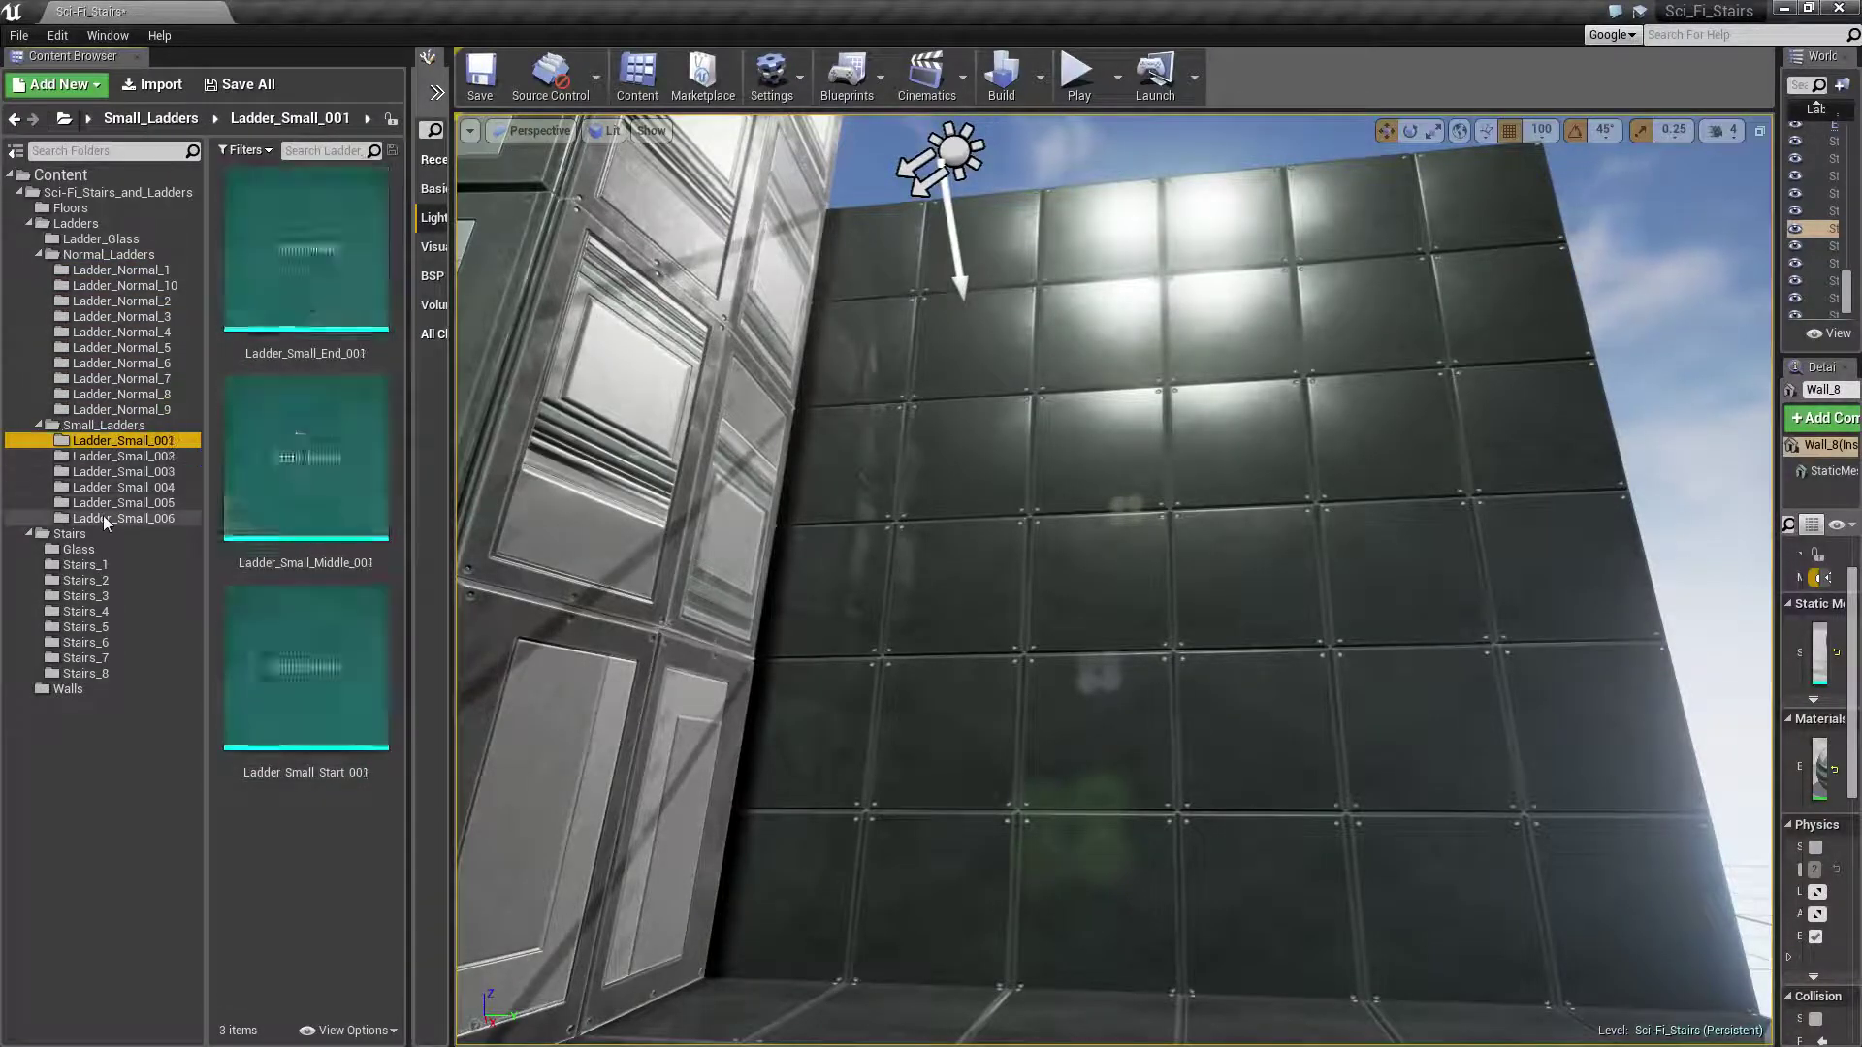
{"action": "key", "text": "Up"}
{"action": "key", "text": "Up"}
Look through the Stairs_1 meshes, then return to the Ladder_Normal_1 folder
{"action": "left_click", "coordinate": [122, 532]}
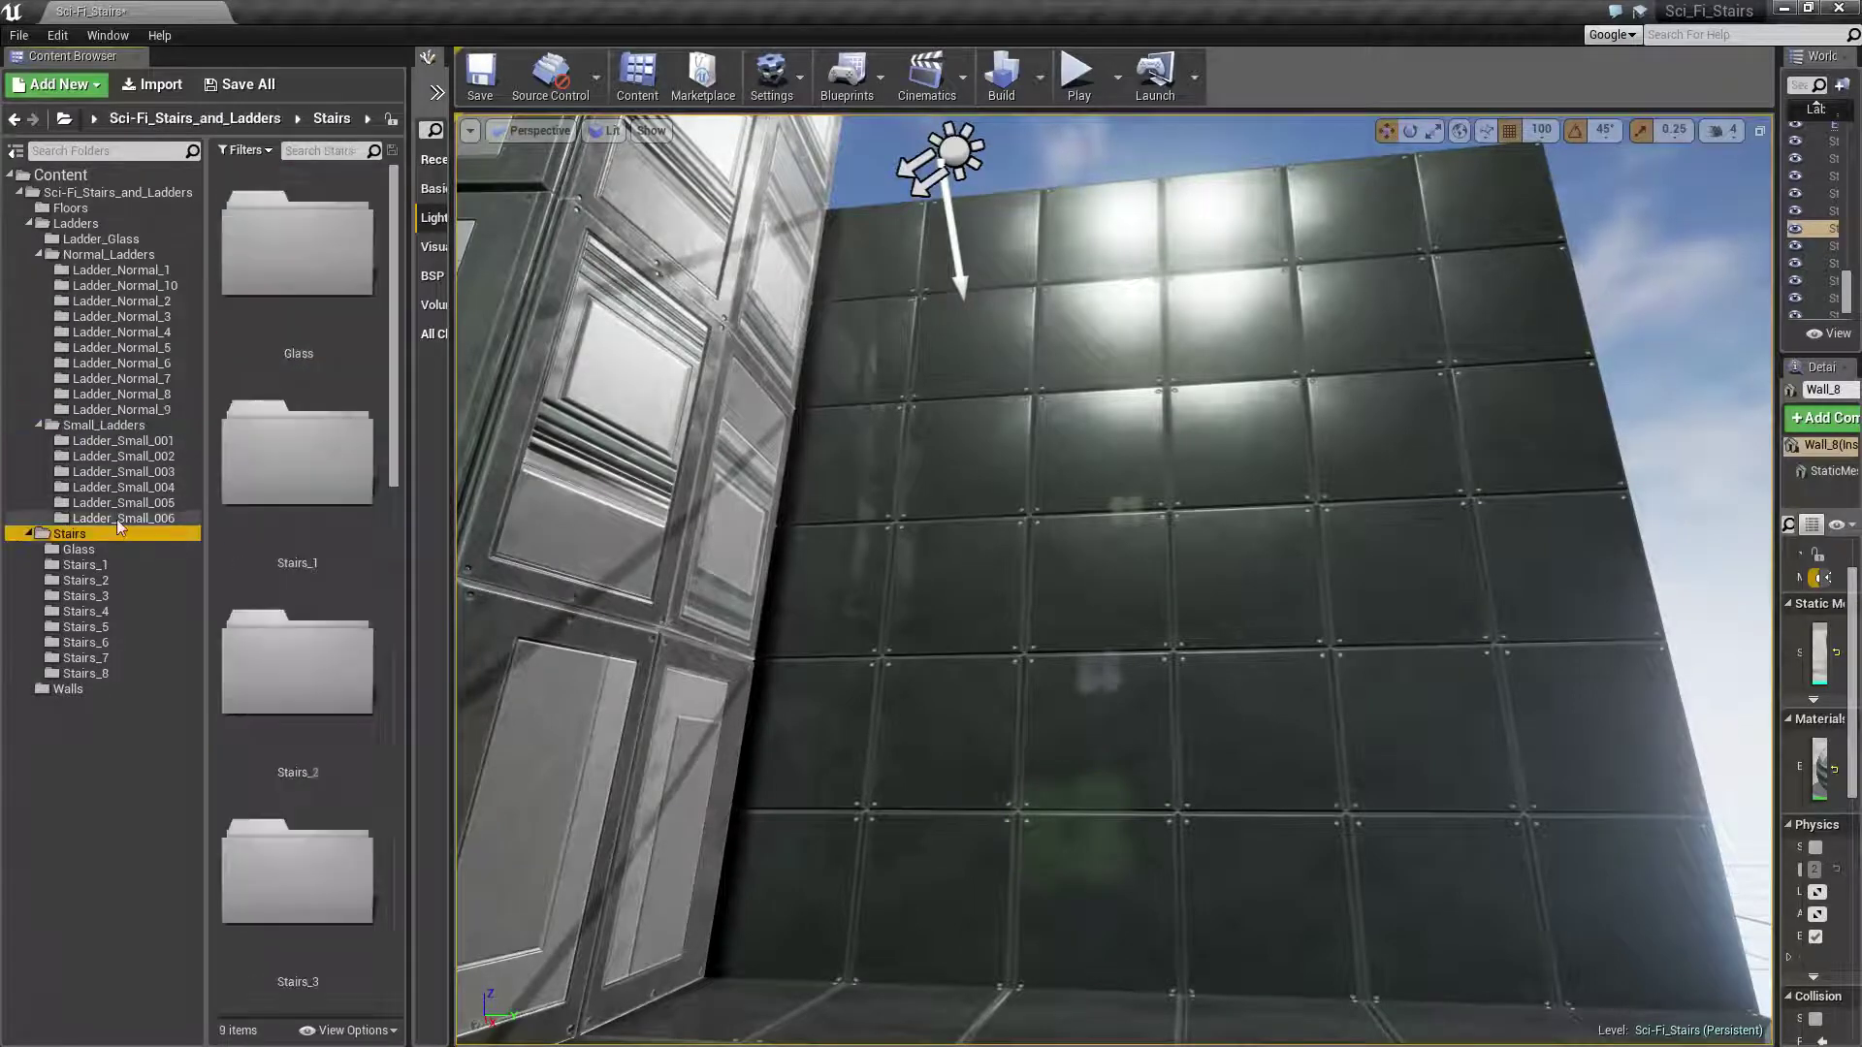
{"action": "left_click", "coordinate": [115, 520]}
{"action": "left_click", "coordinate": [95, 559]}
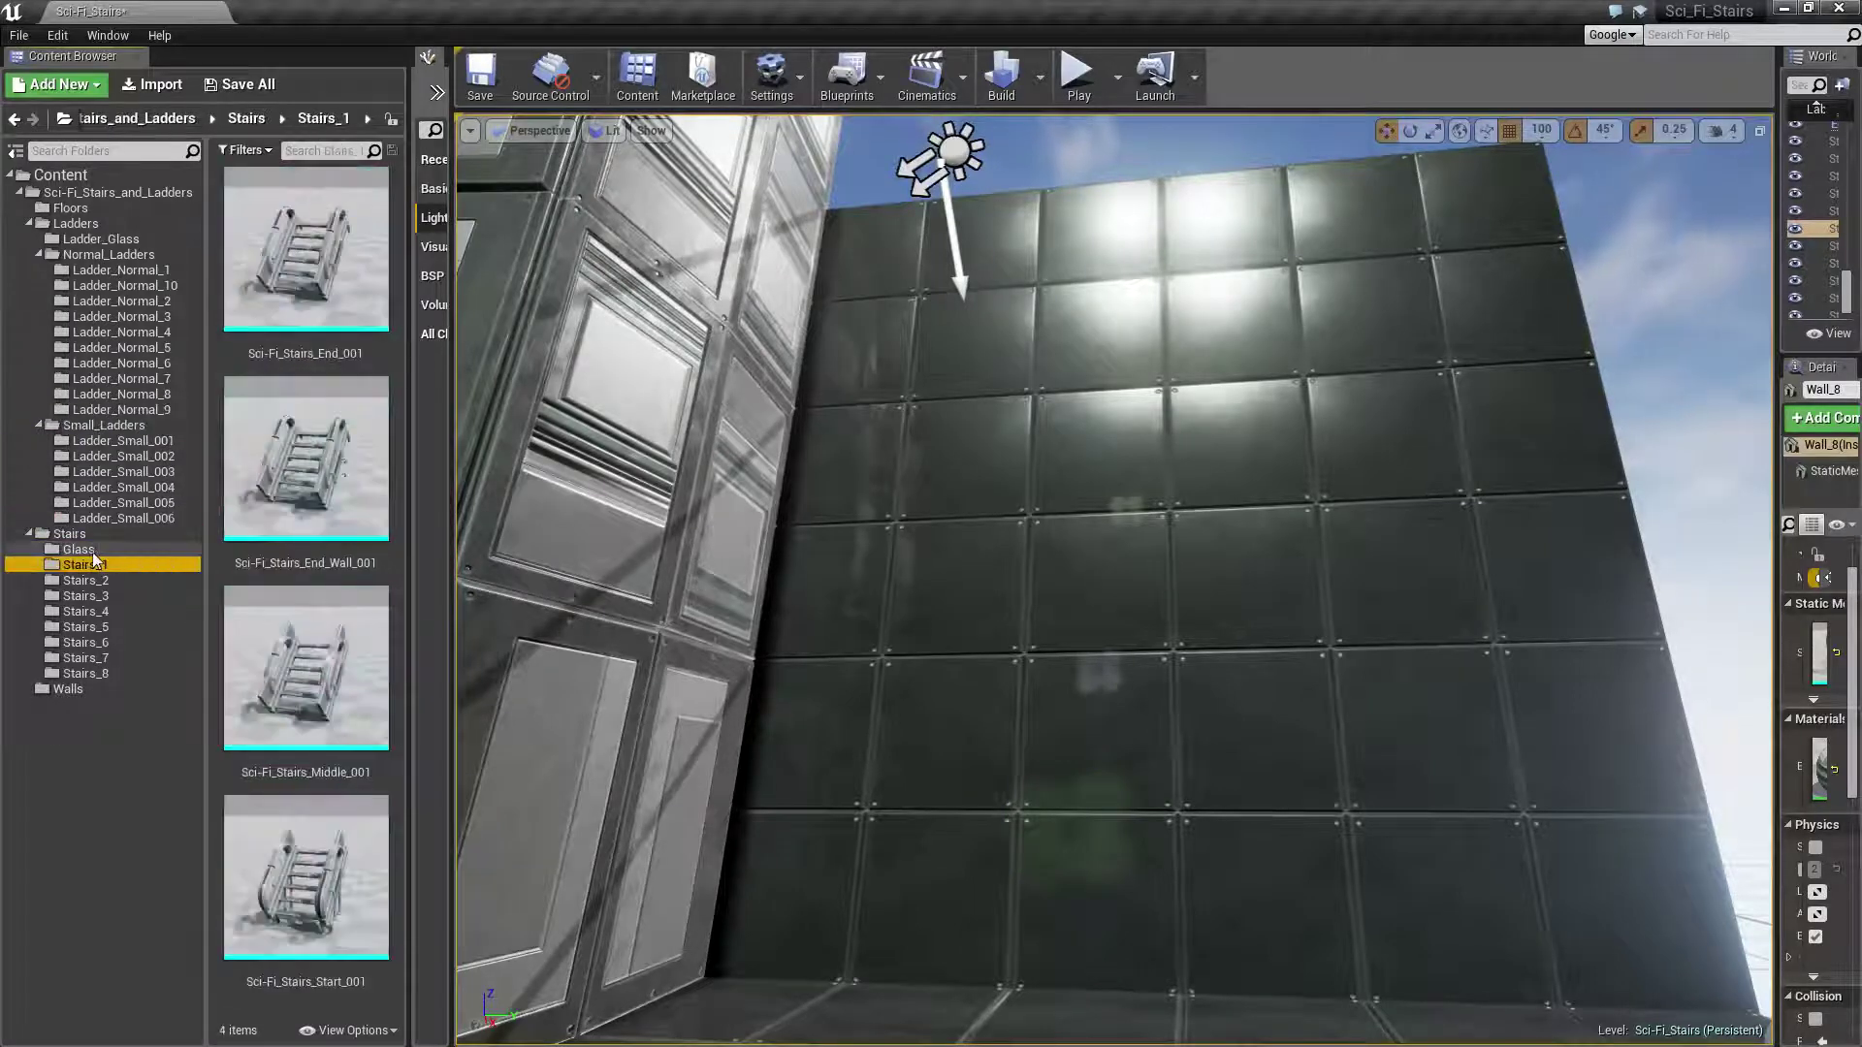
{"action": "left_click", "coordinate": [31, 534]}
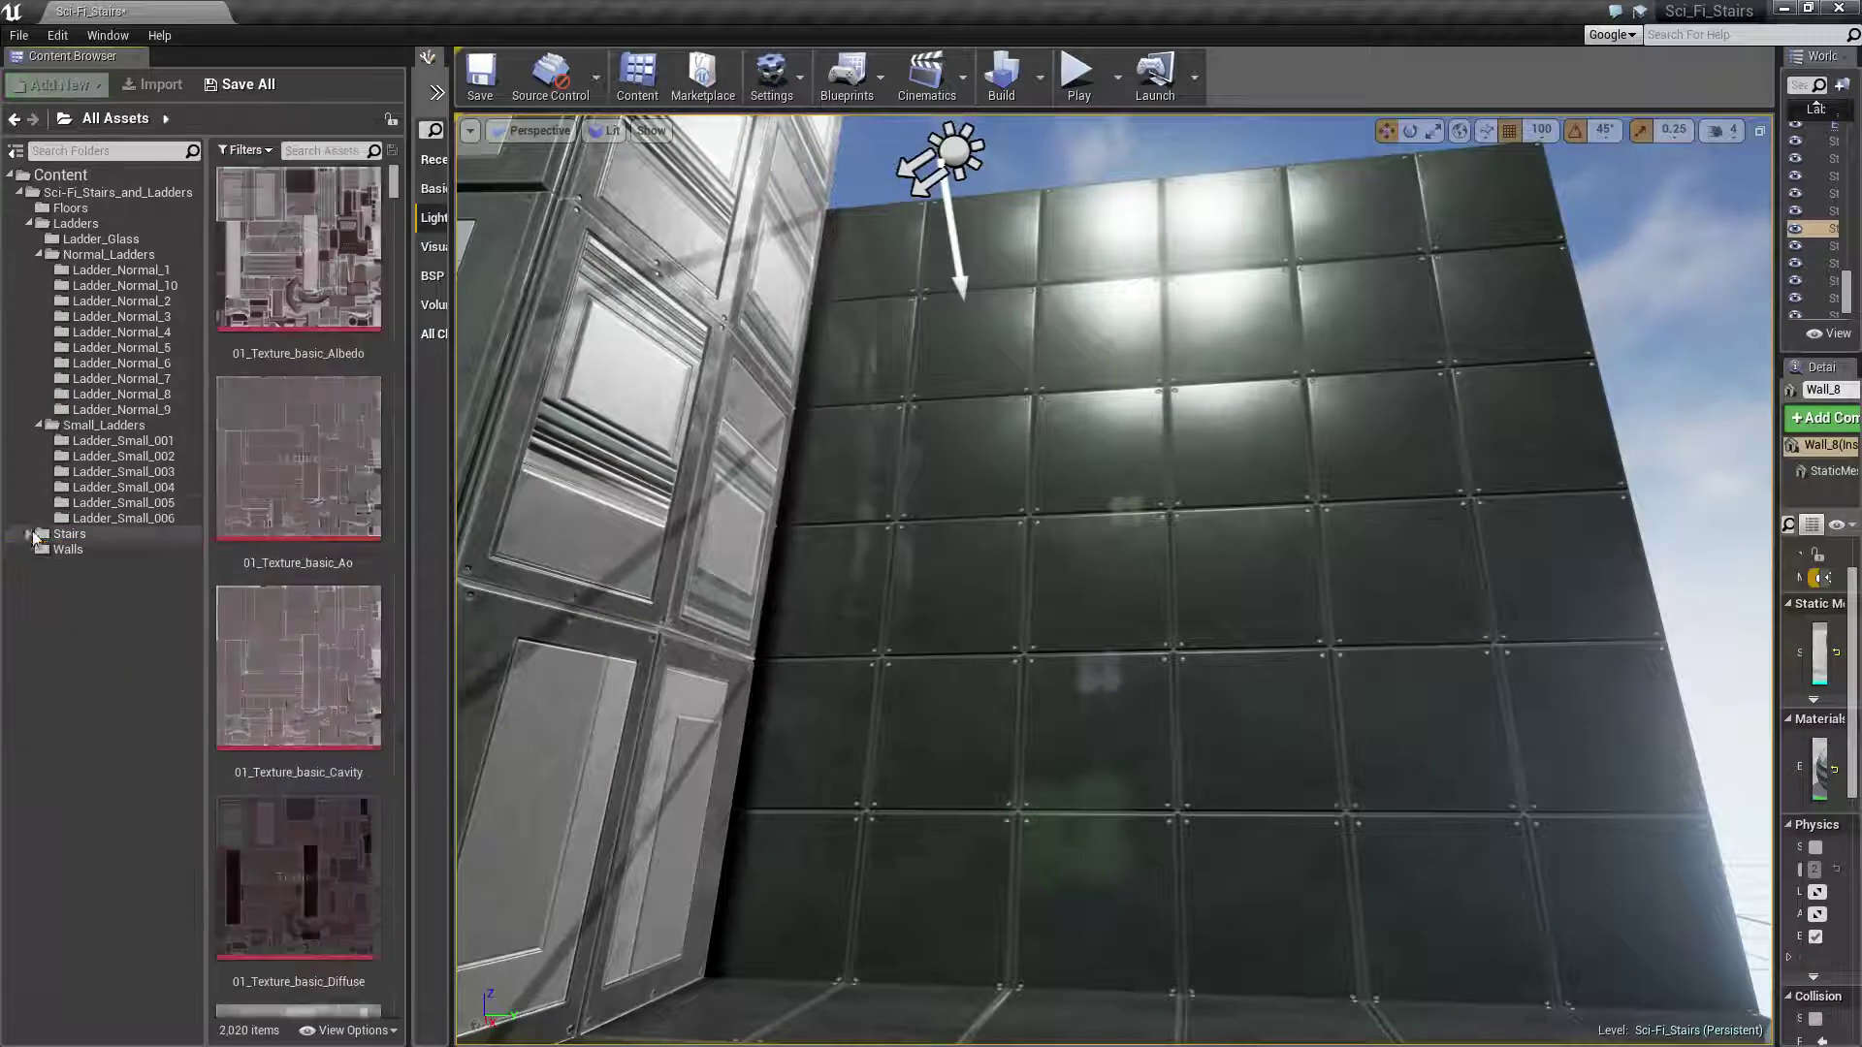
{"action": "left_click", "coordinate": [105, 440]}
{"action": "left_click", "coordinate": [113, 271]}
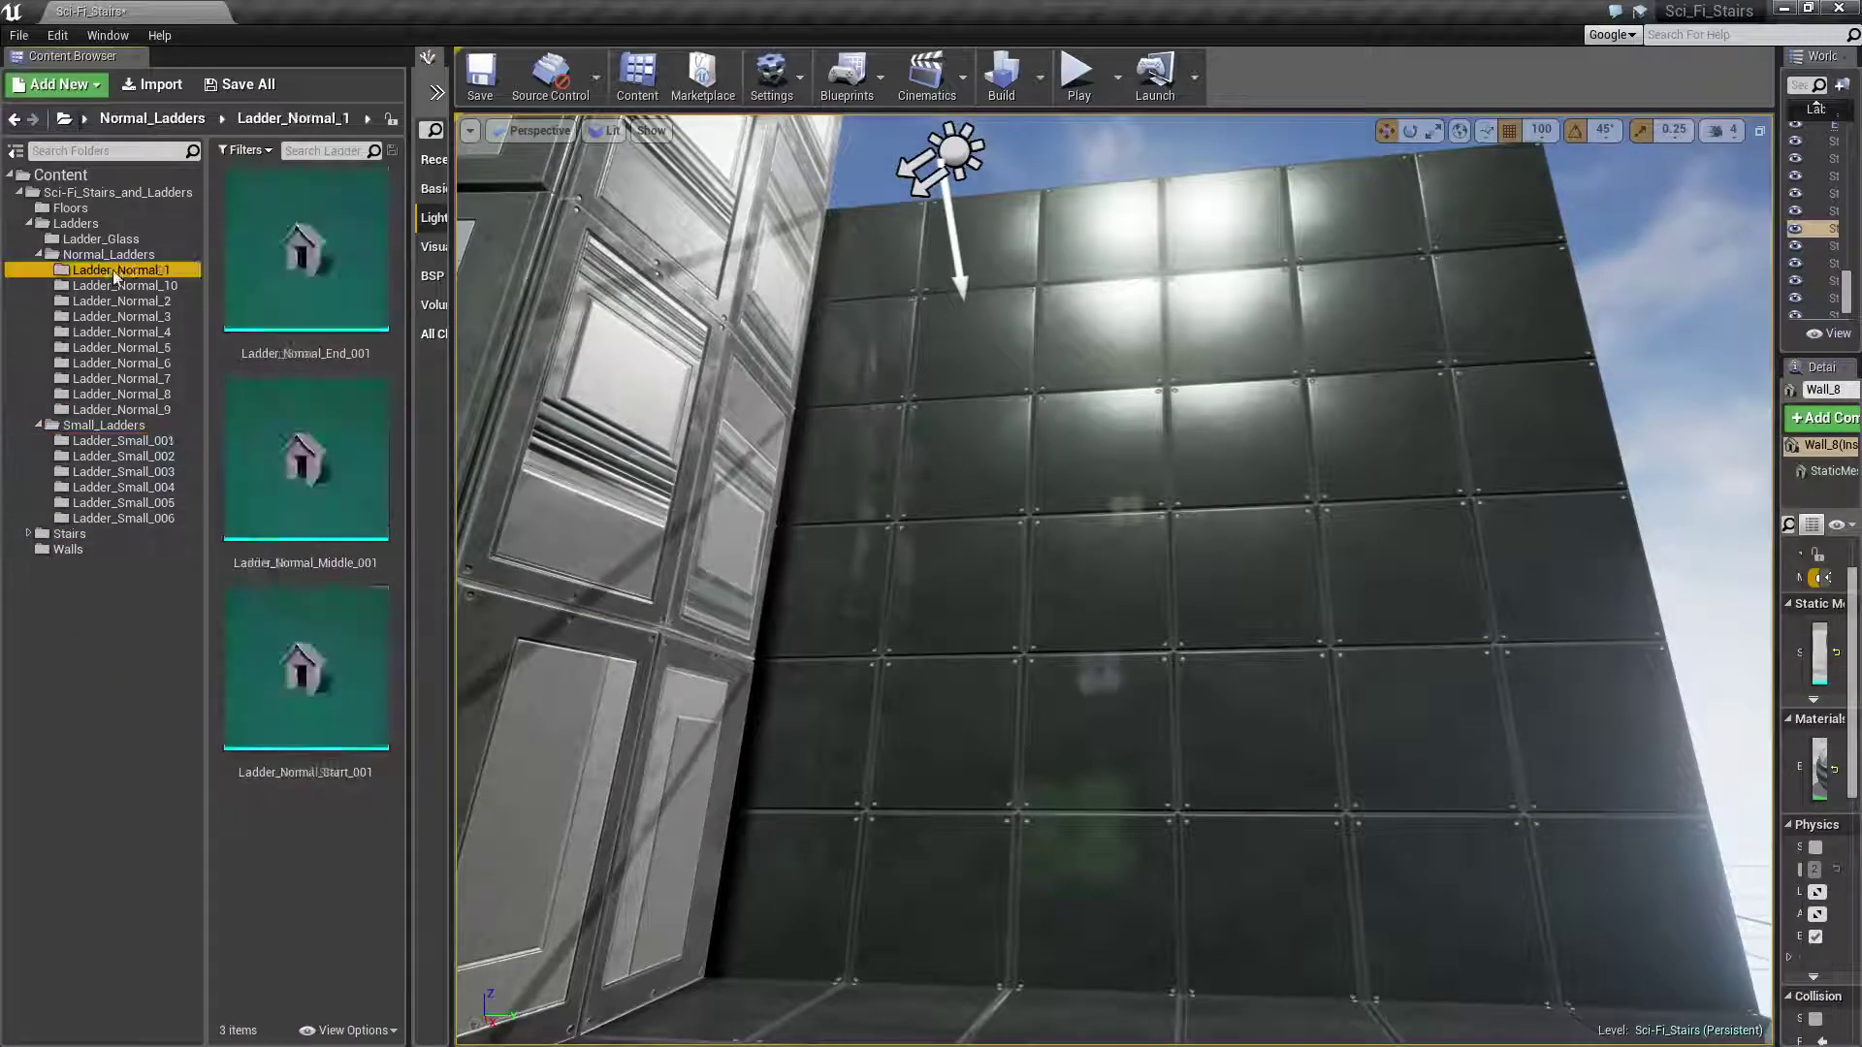
Place Ladder_Normal_Start against the tiled wall, rotated 90 degrees
{"action": "left_click_drag", "start_coordinate": [310, 664], "coordinate": [1026, 929]}
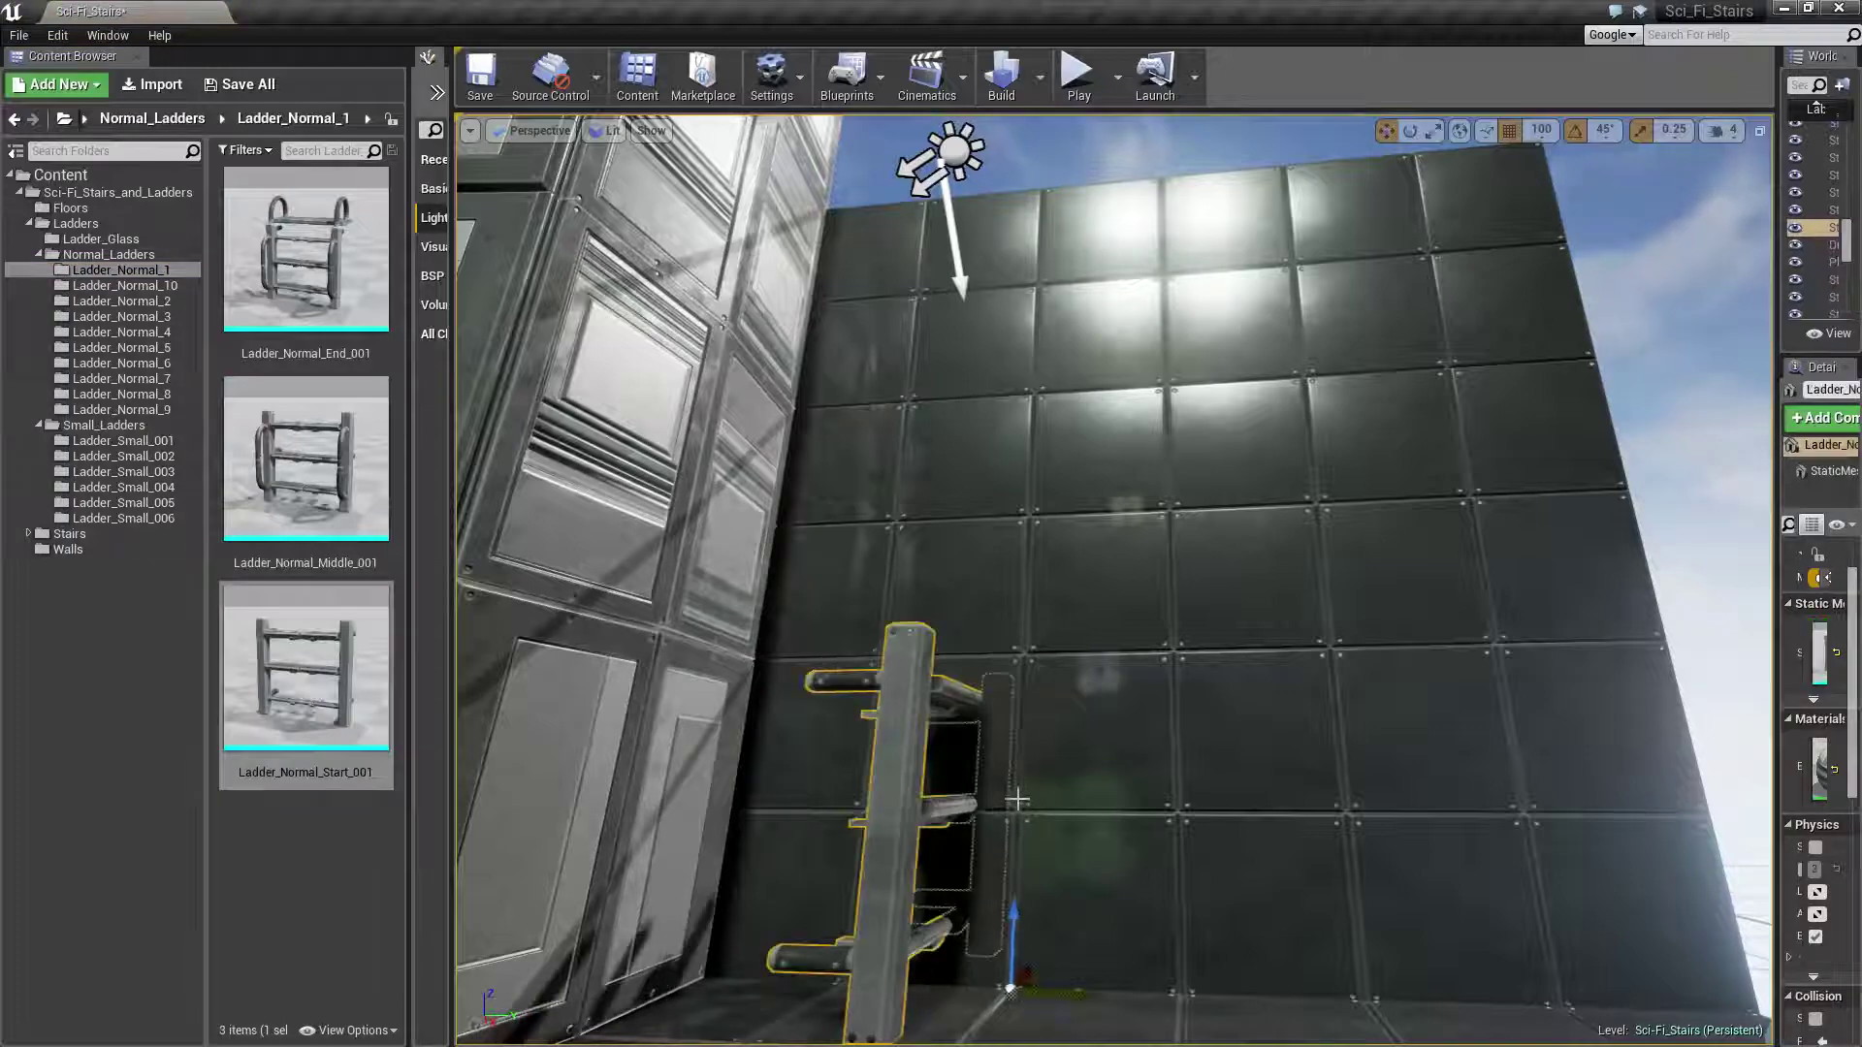
{"action": "key", "text": "f"}
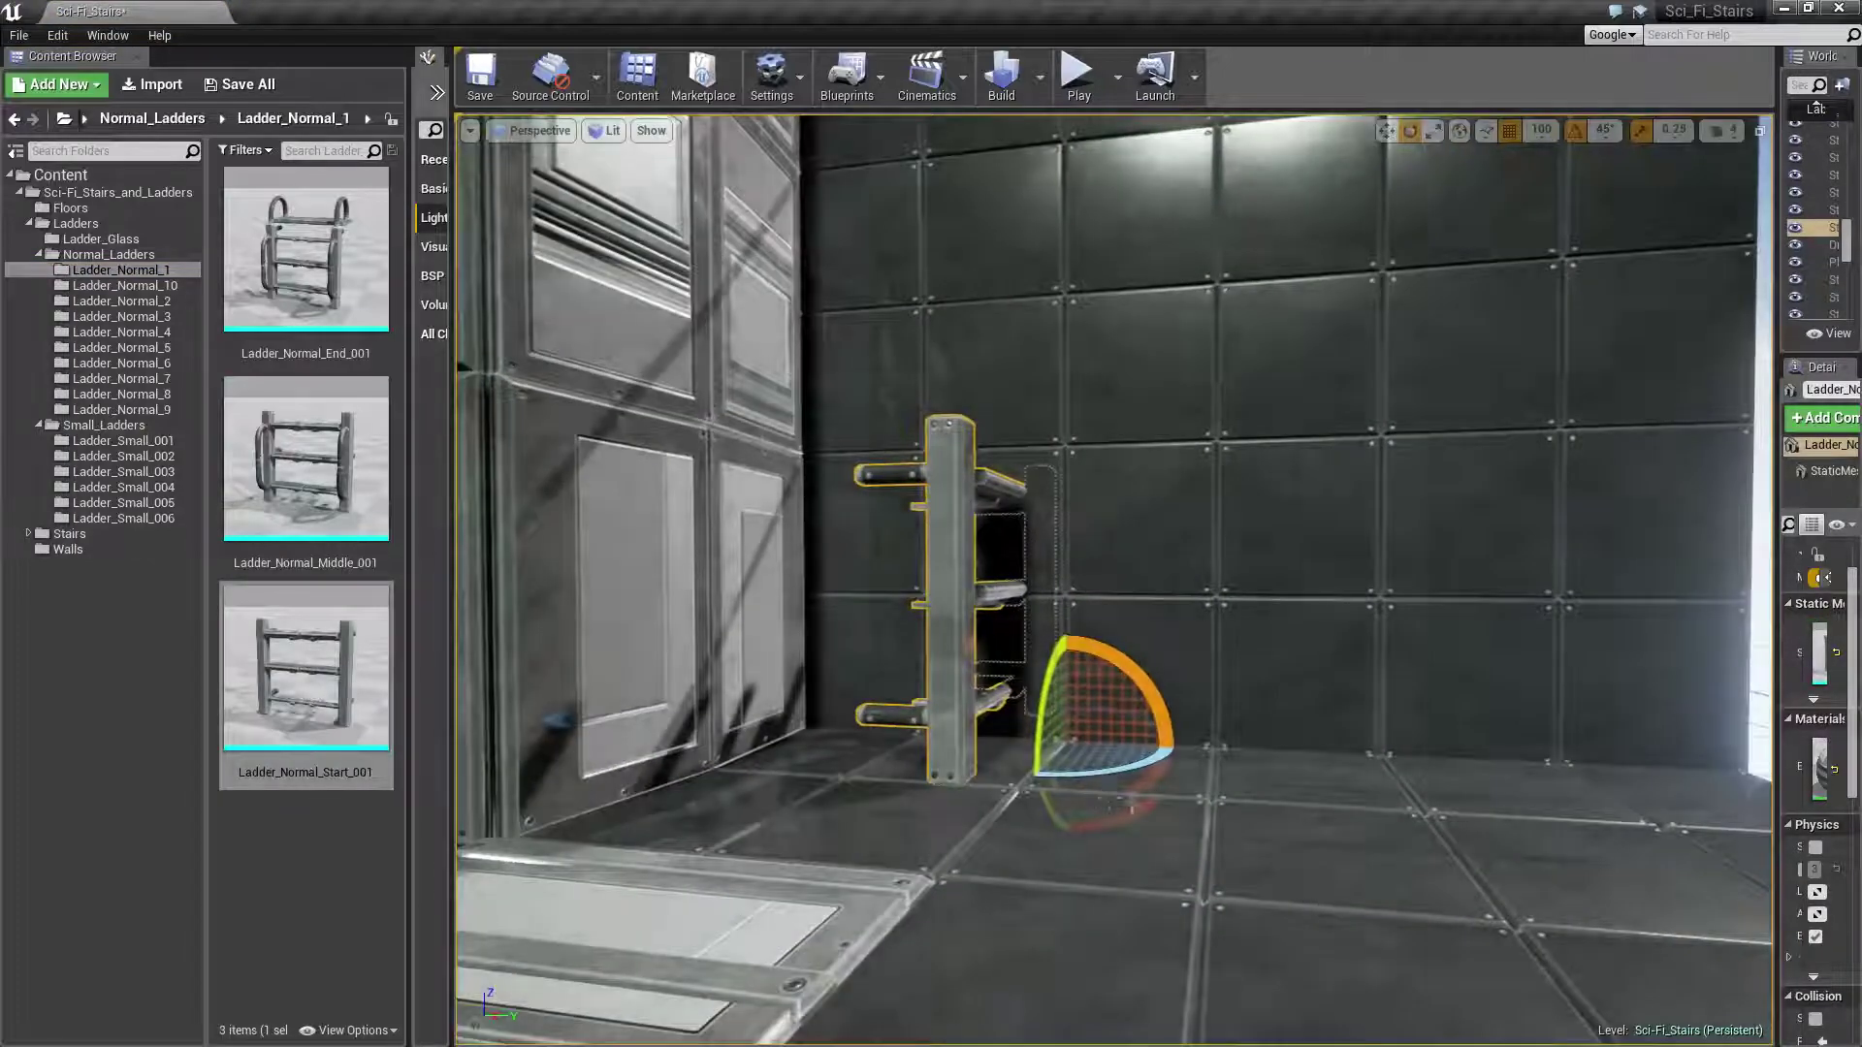
{"action": "mouse_move", "coordinate": [1076, 780]}
{"action": "left_mouse_down"}
{"action": "mouse_move", "coordinate": [1154, 737]}
{"action": "mouse_move", "coordinate": [1064, 727]}
{"action": "left_mouse_up"}
{"action": "key", "text": "w"}
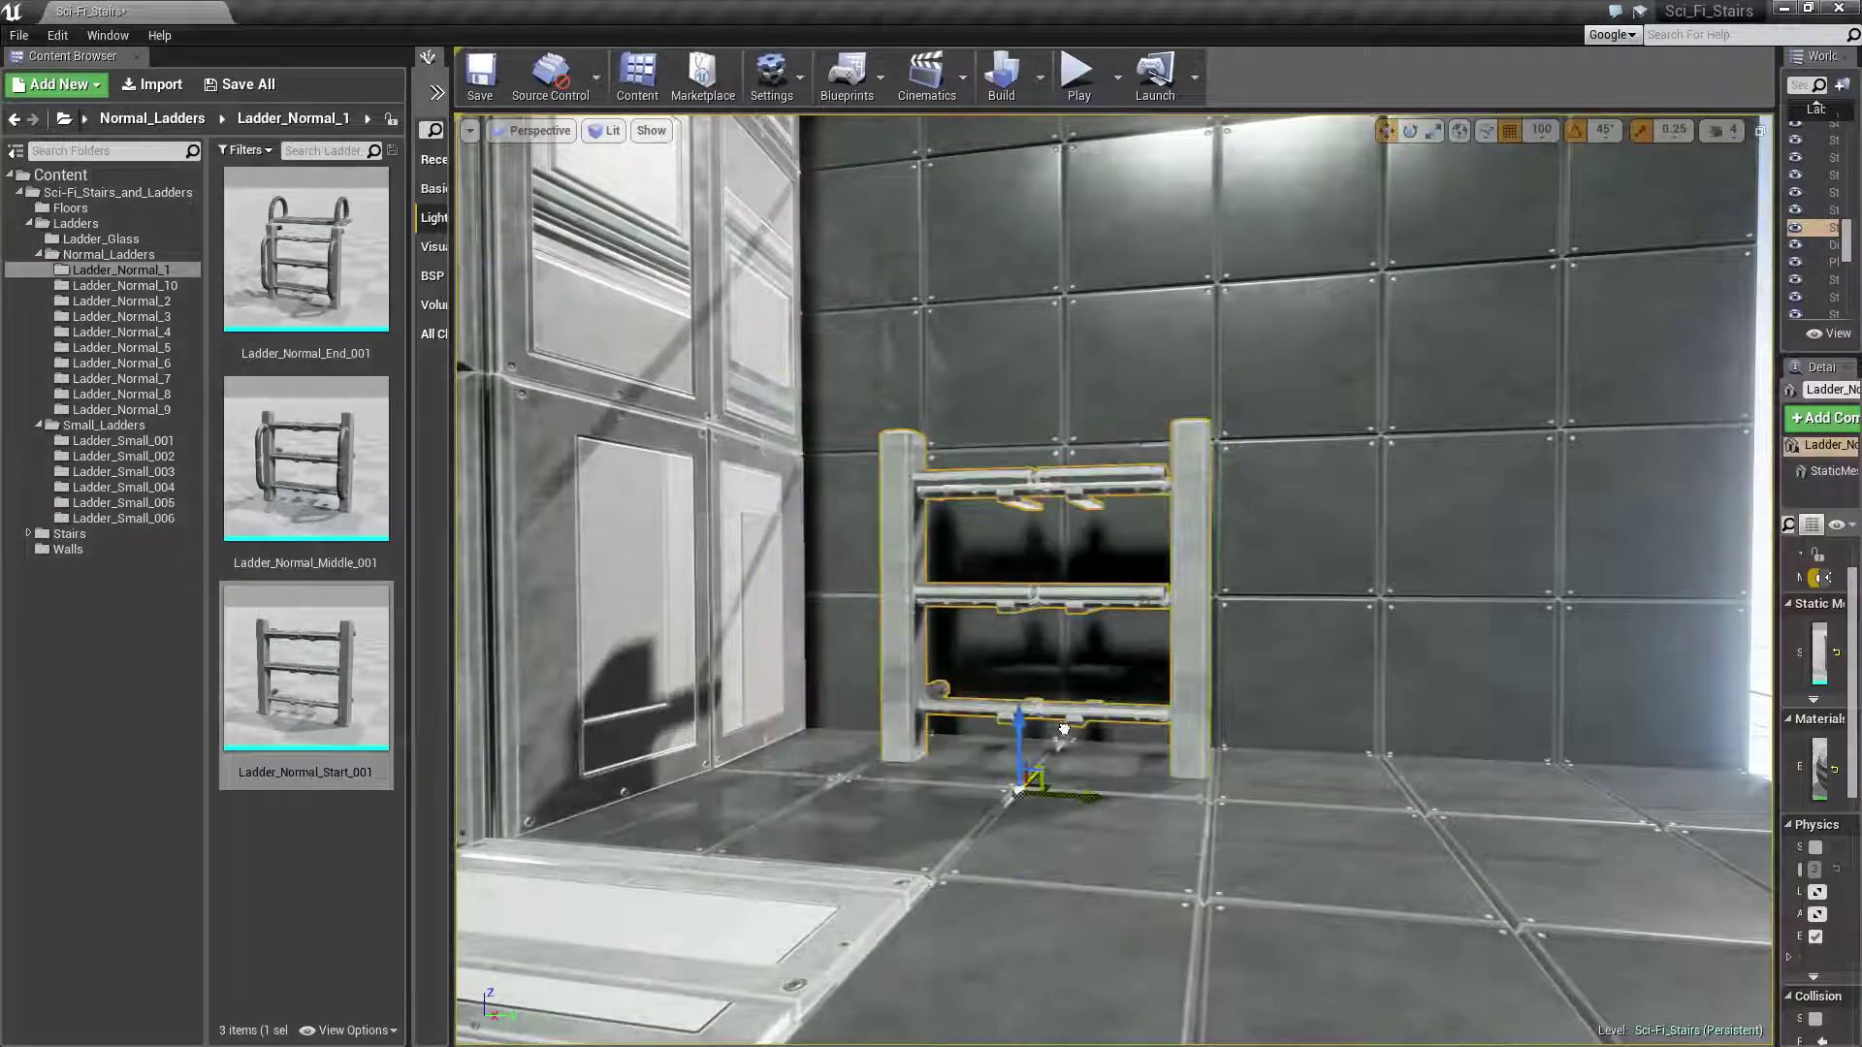
{"action": "mouse_move", "coordinate": [1133, 670]}
{"action": "left_mouse_down", "text": "alt"}
{"action": "mouse_move", "coordinate": [1086, 698]}
{"action": "mouse_move", "coordinate": [1203, 648]}
{"action": "left_mouse_up", "text": "alt"}
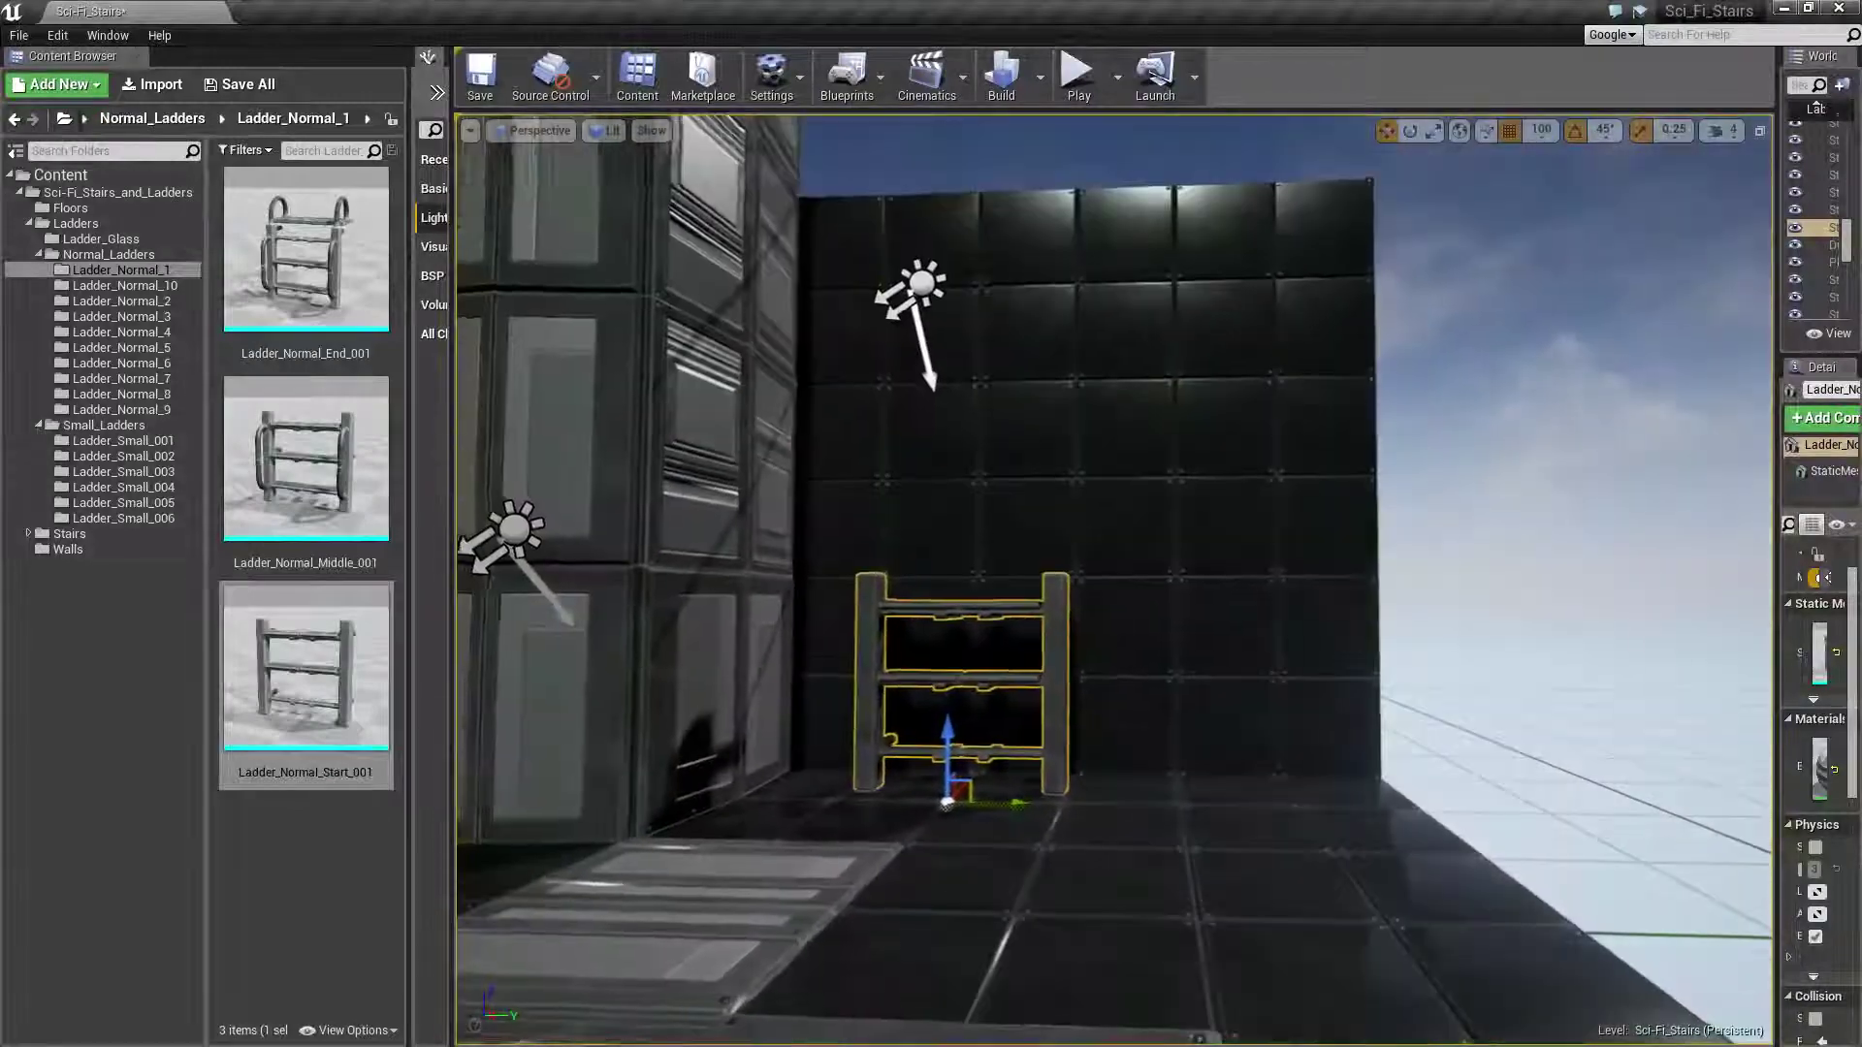
Stack a Middle piece and the curved End piece, each turned 90 degrees, onto the ladder
{"action": "left_click_drag", "start_coordinate": [358, 451], "coordinate": [1238, 831]}
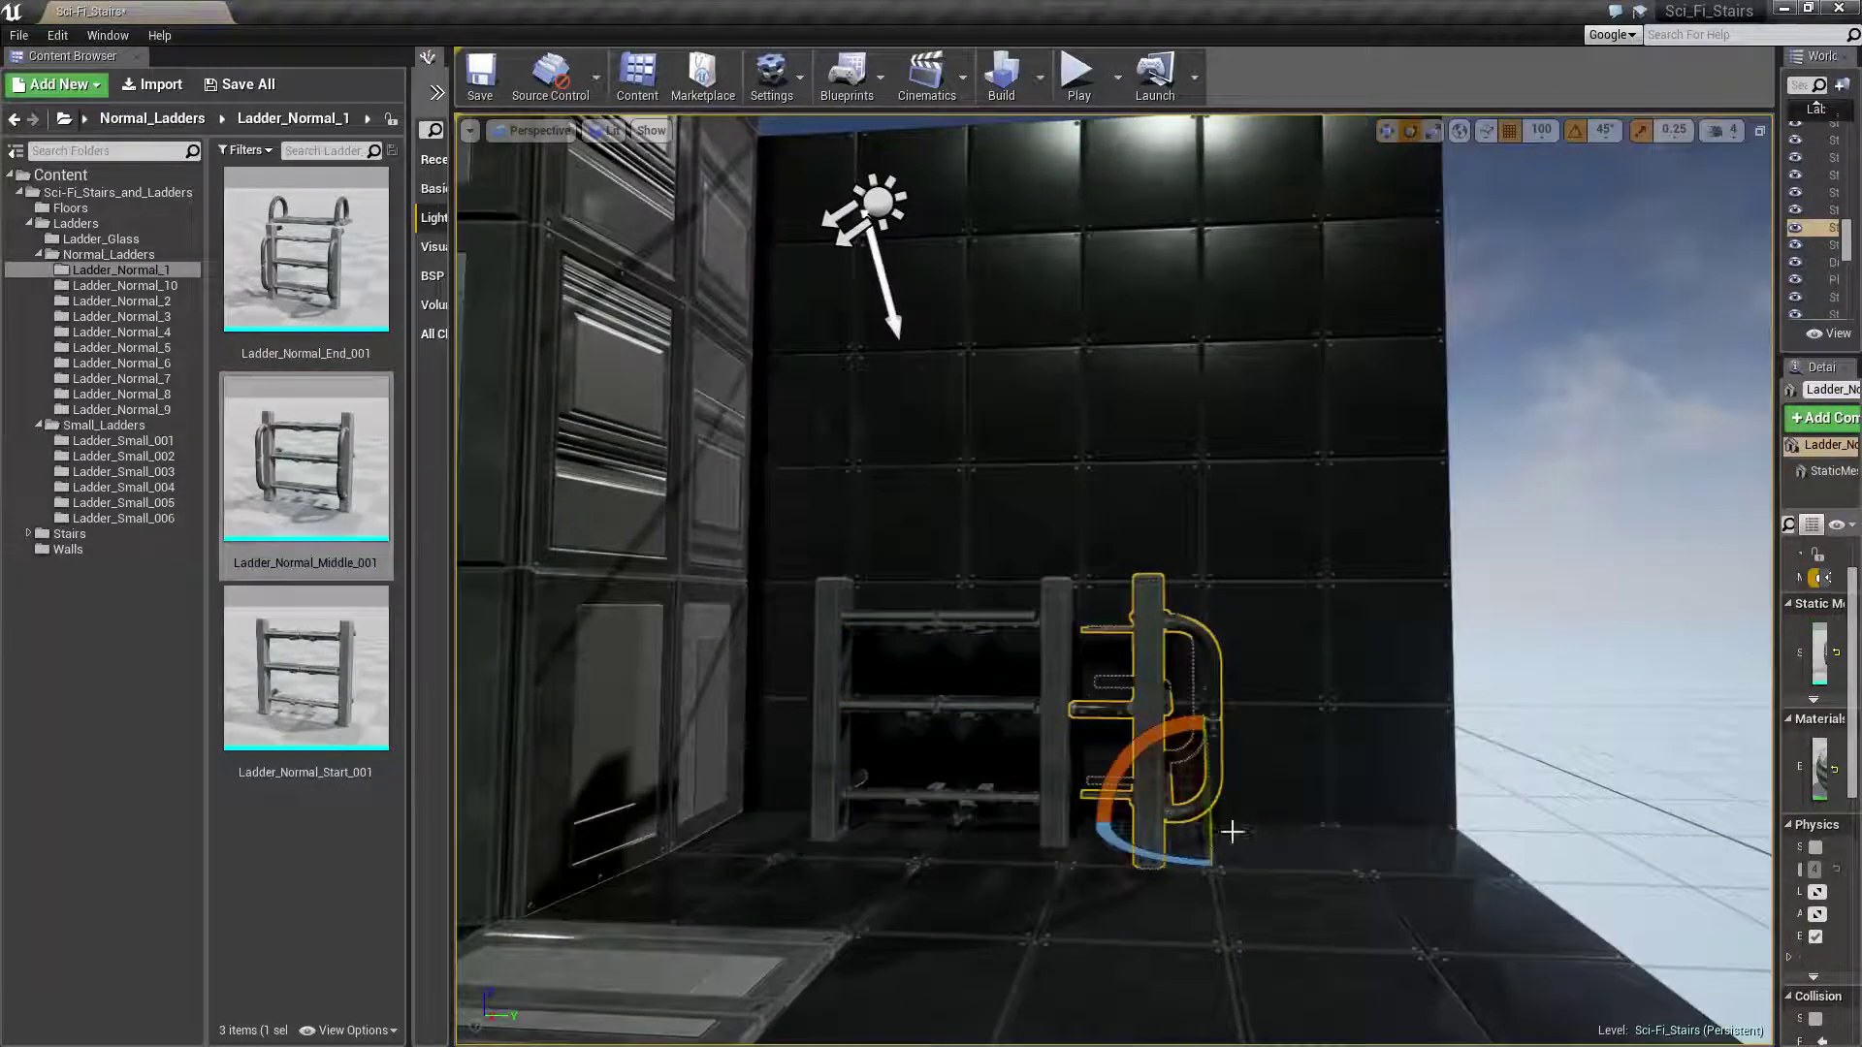
{"action": "left_click_drag", "start_coordinate": [1180, 866], "coordinate": [1319, 832]}
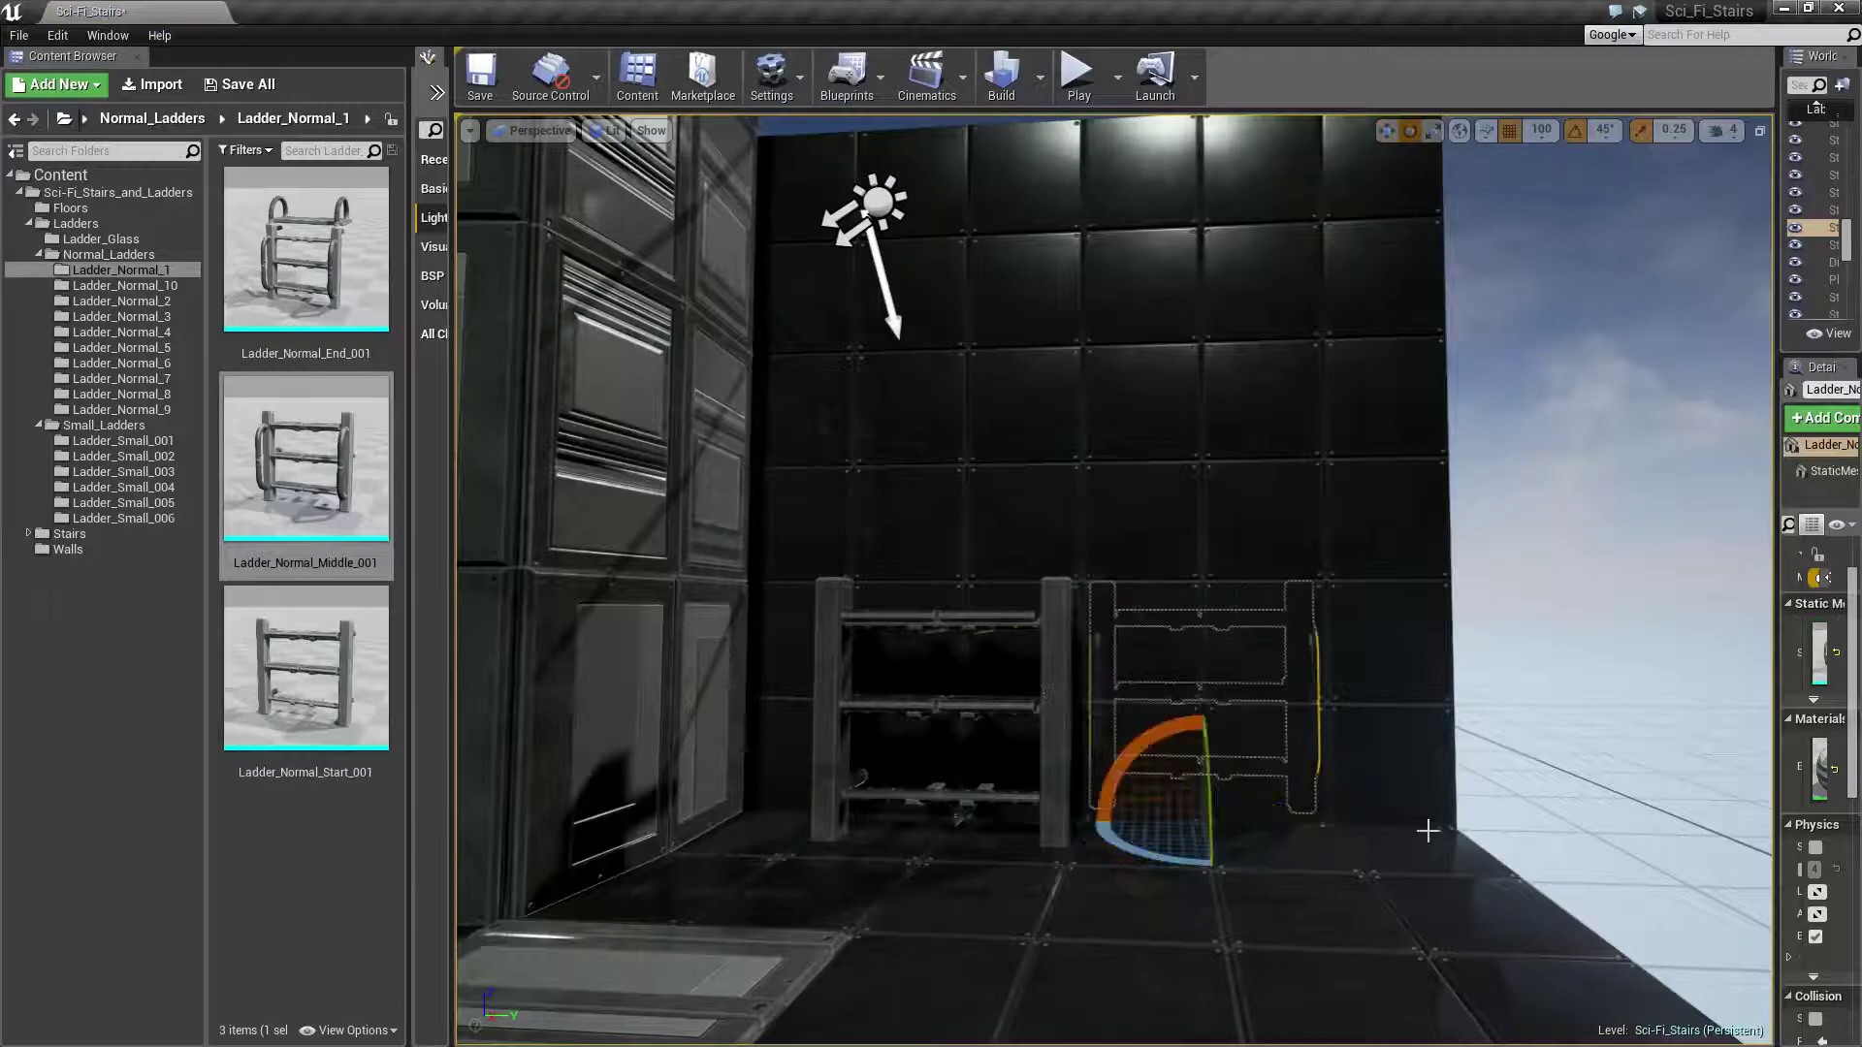
{"action": "mouse_move", "coordinate": [1199, 803]}
{"action": "left_mouse_down"}
{"action": "mouse_move", "coordinate": [1207, 882]}
{"action": "mouse_move", "coordinate": [983, 809]}
{"action": "mouse_move", "coordinate": [885, 495]}
{"action": "left_mouse_up"}
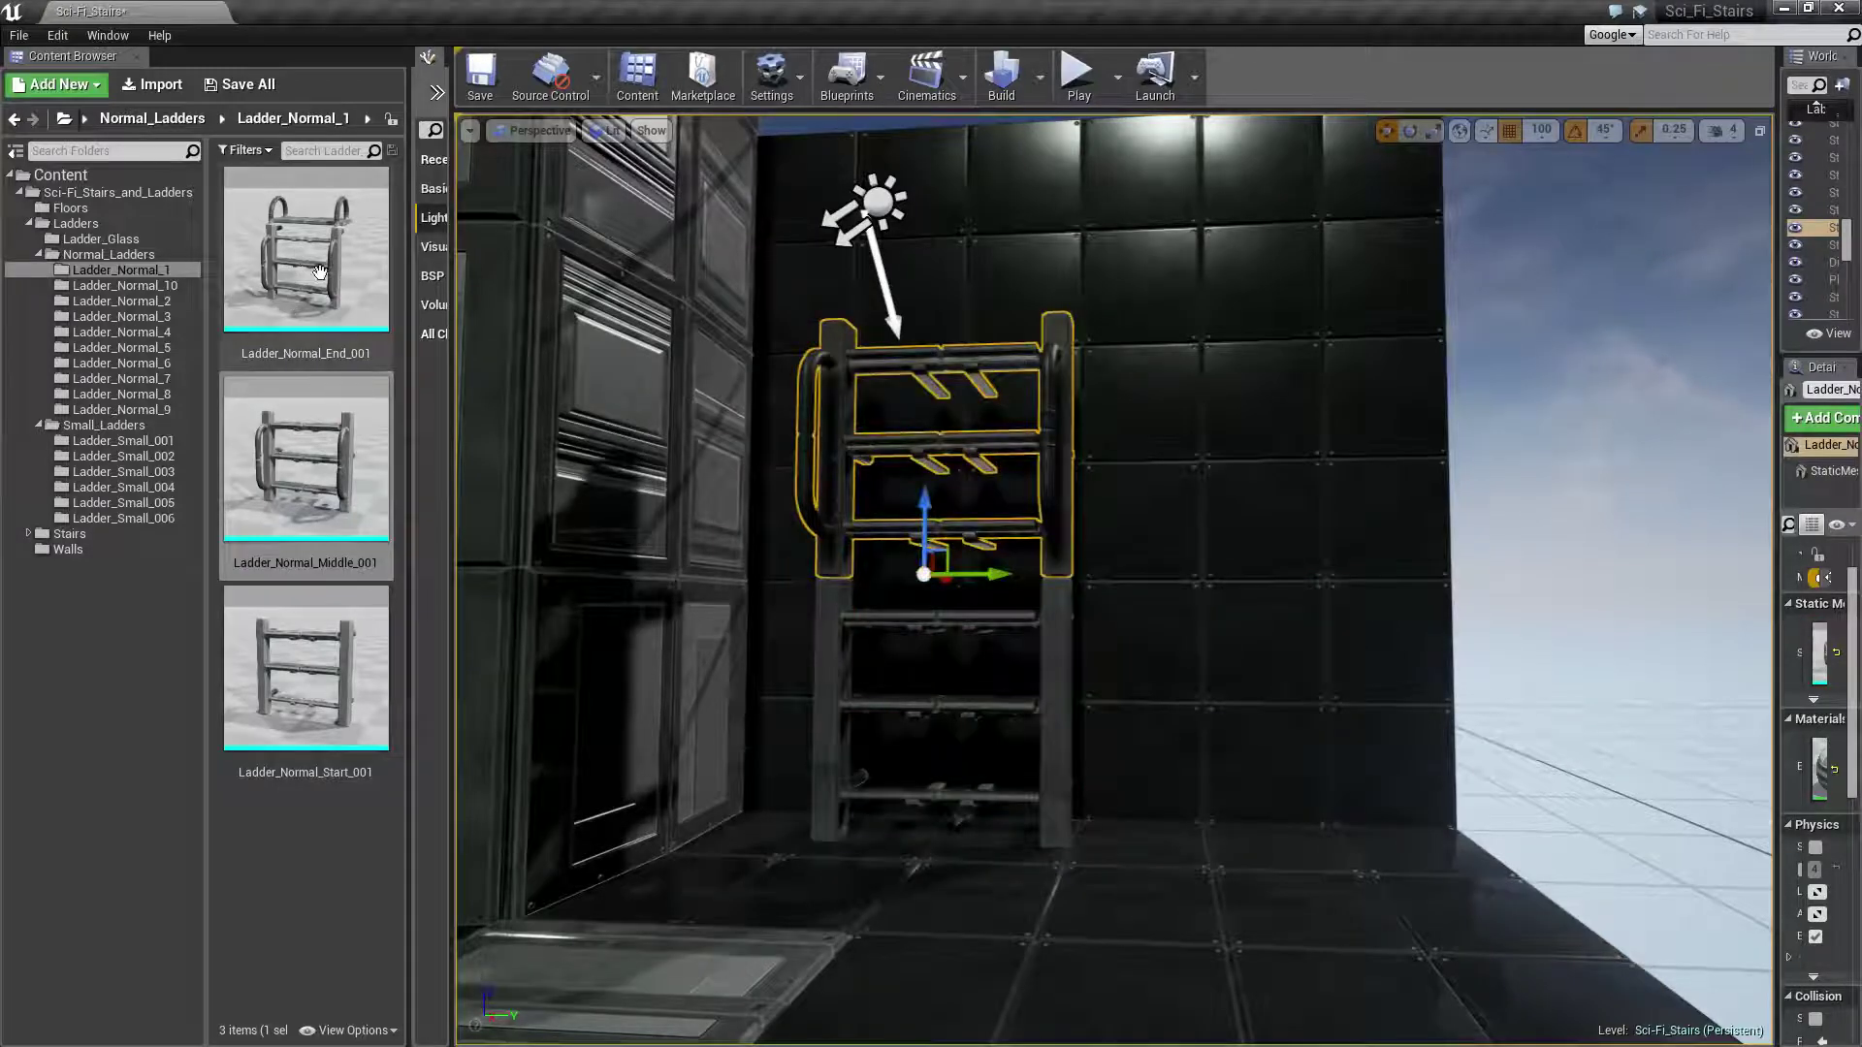
{"action": "left_click_drag", "start_coordinate": [319, 271], "coordinate": [1253, 949]}
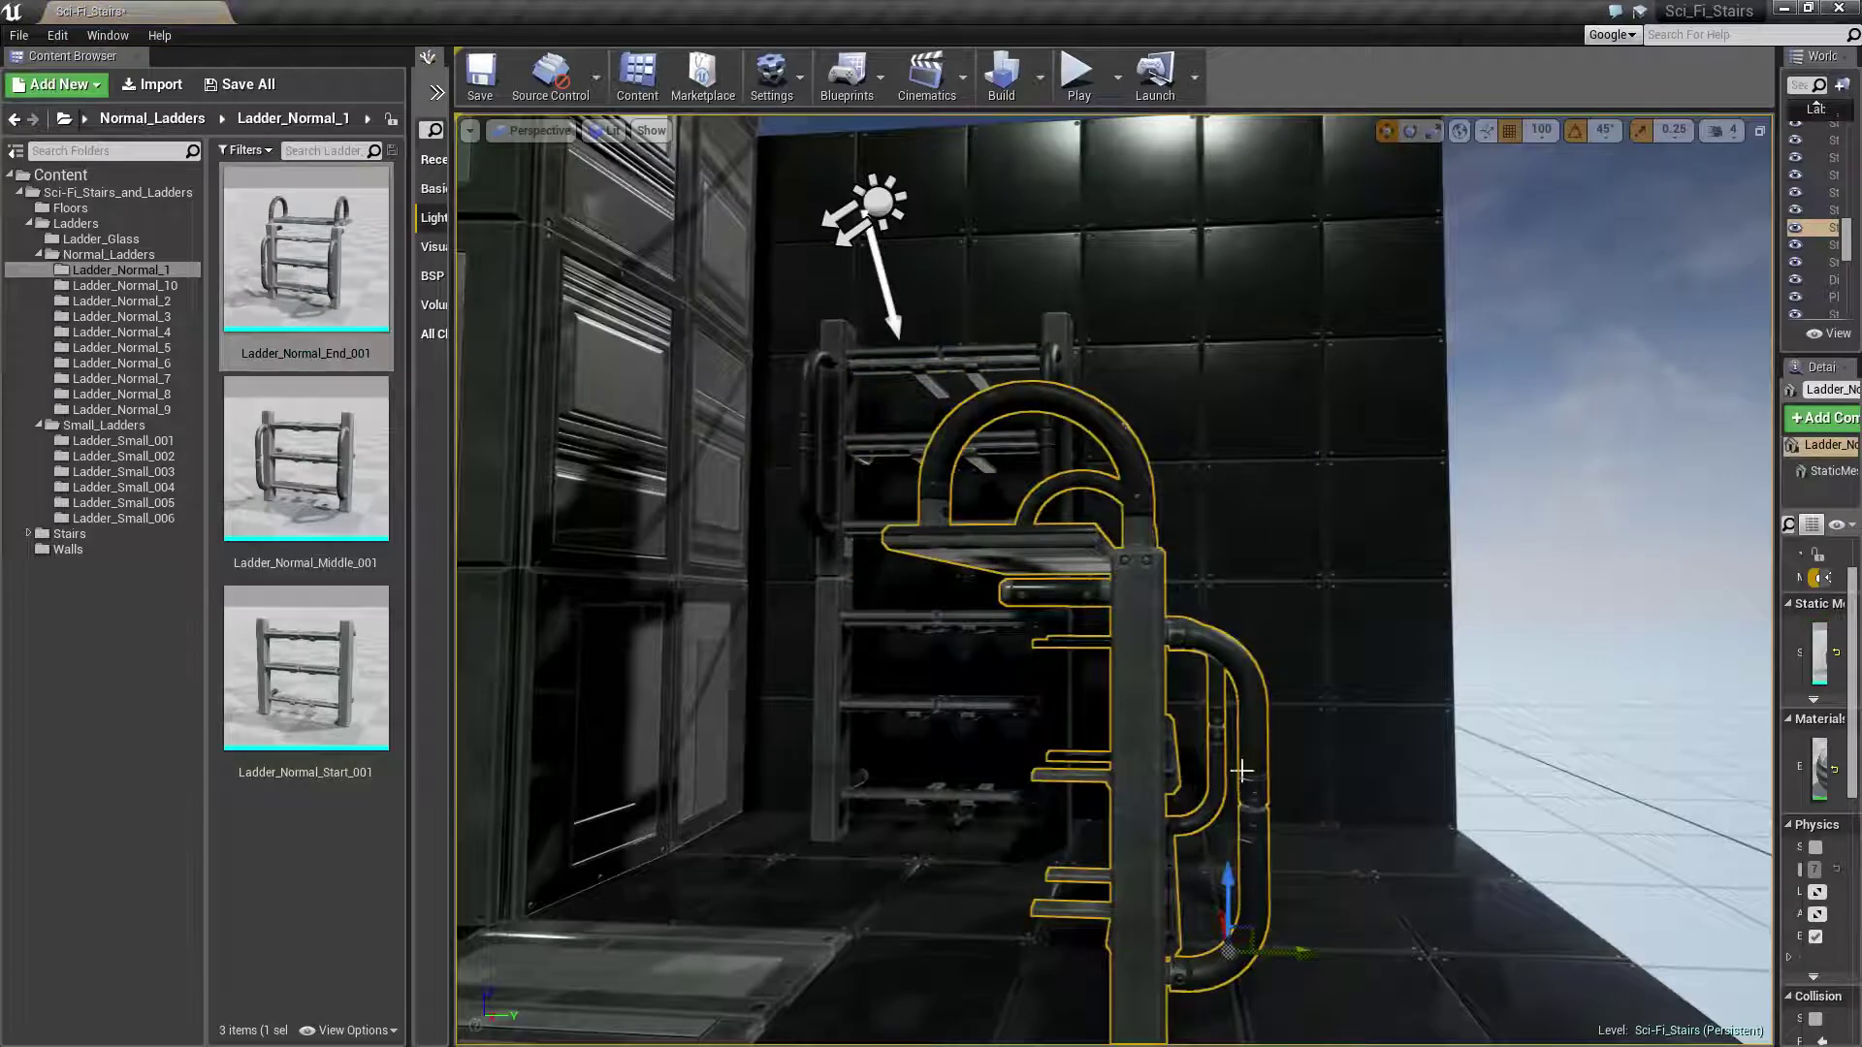
{"action": "mouse_move", "coordinate": [1169, 960]}
{"action": "left_mouse_down"}
{"action": "mouse_move", "coordinate": [1348, 956]}
{"action": "mouse_move", "coordinate": [1000, 927]}
{"action": "left_mouse_up"}
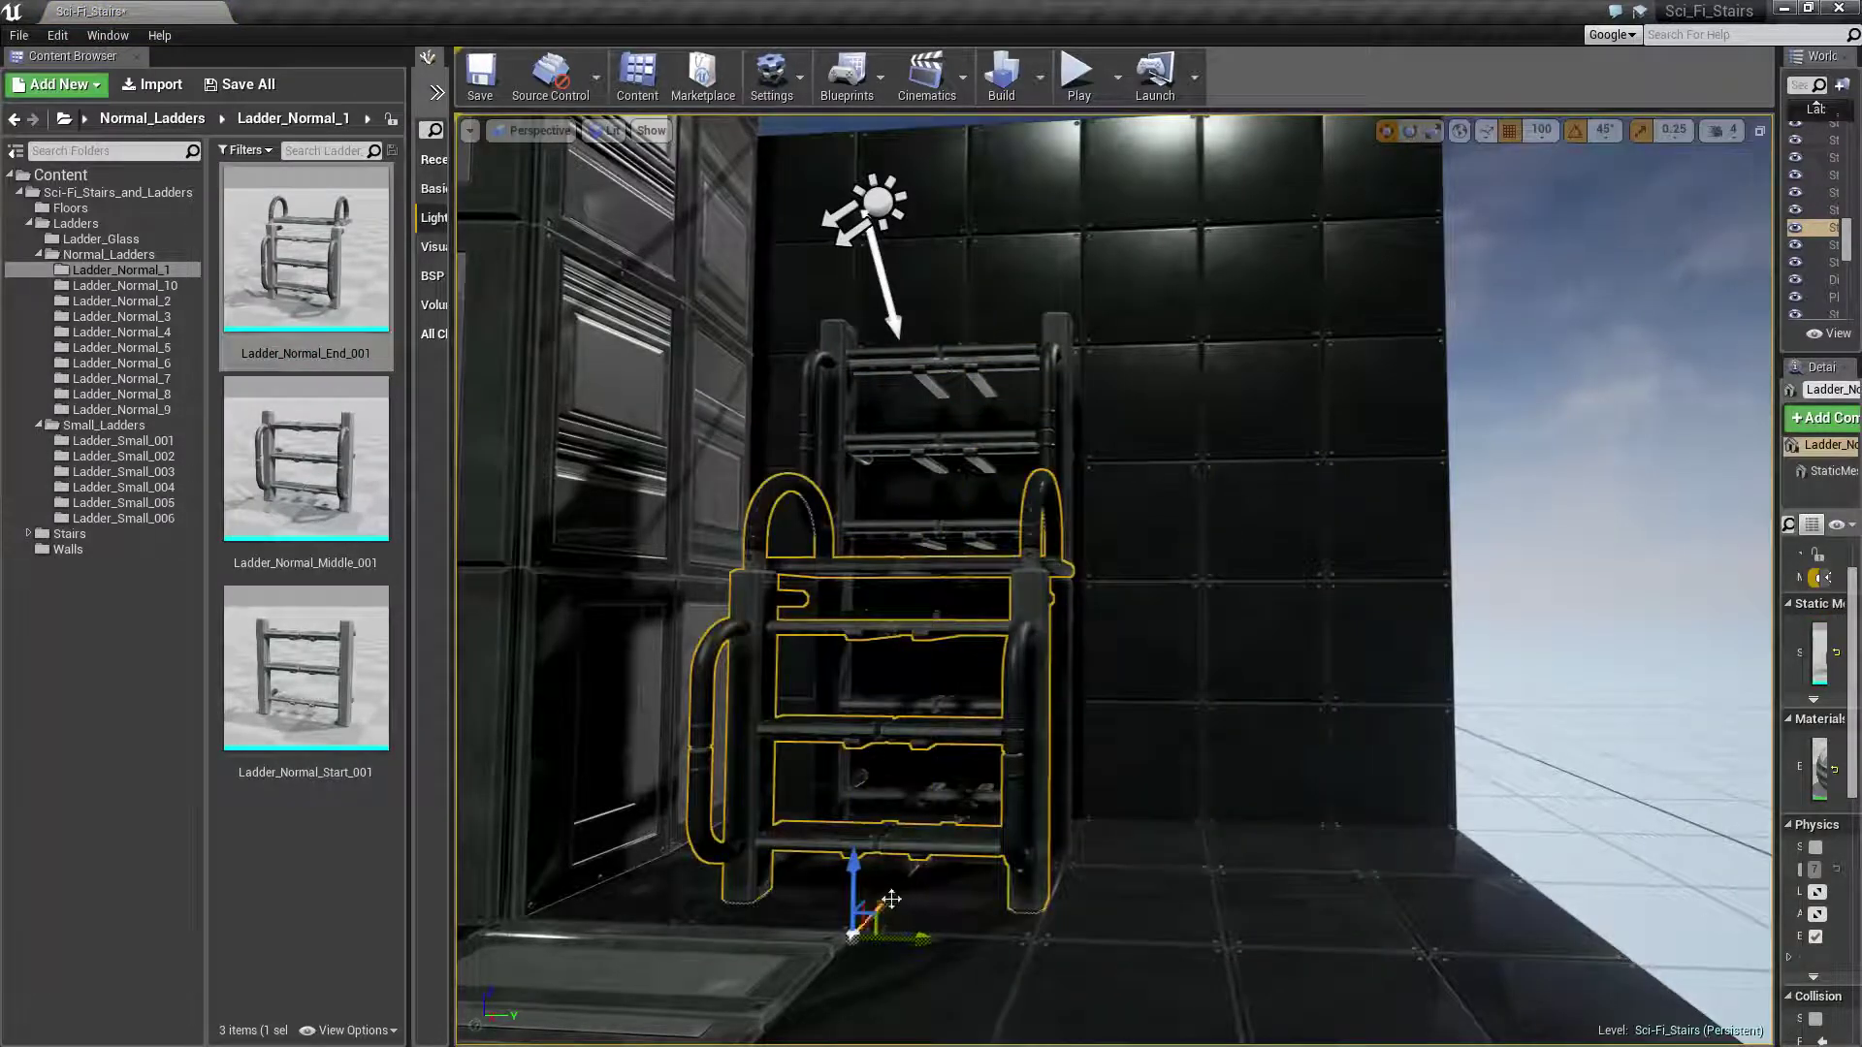
{"action": "mouse_move", "coordinate": [892, 900]}
{"action": "left_mouse_down"}
{"action": "mouse_move", "coordinate": [957, 826]}
{"action": "mouse_move", "coordinate": [893, 249]}
{"action": "left_mouse_up"}
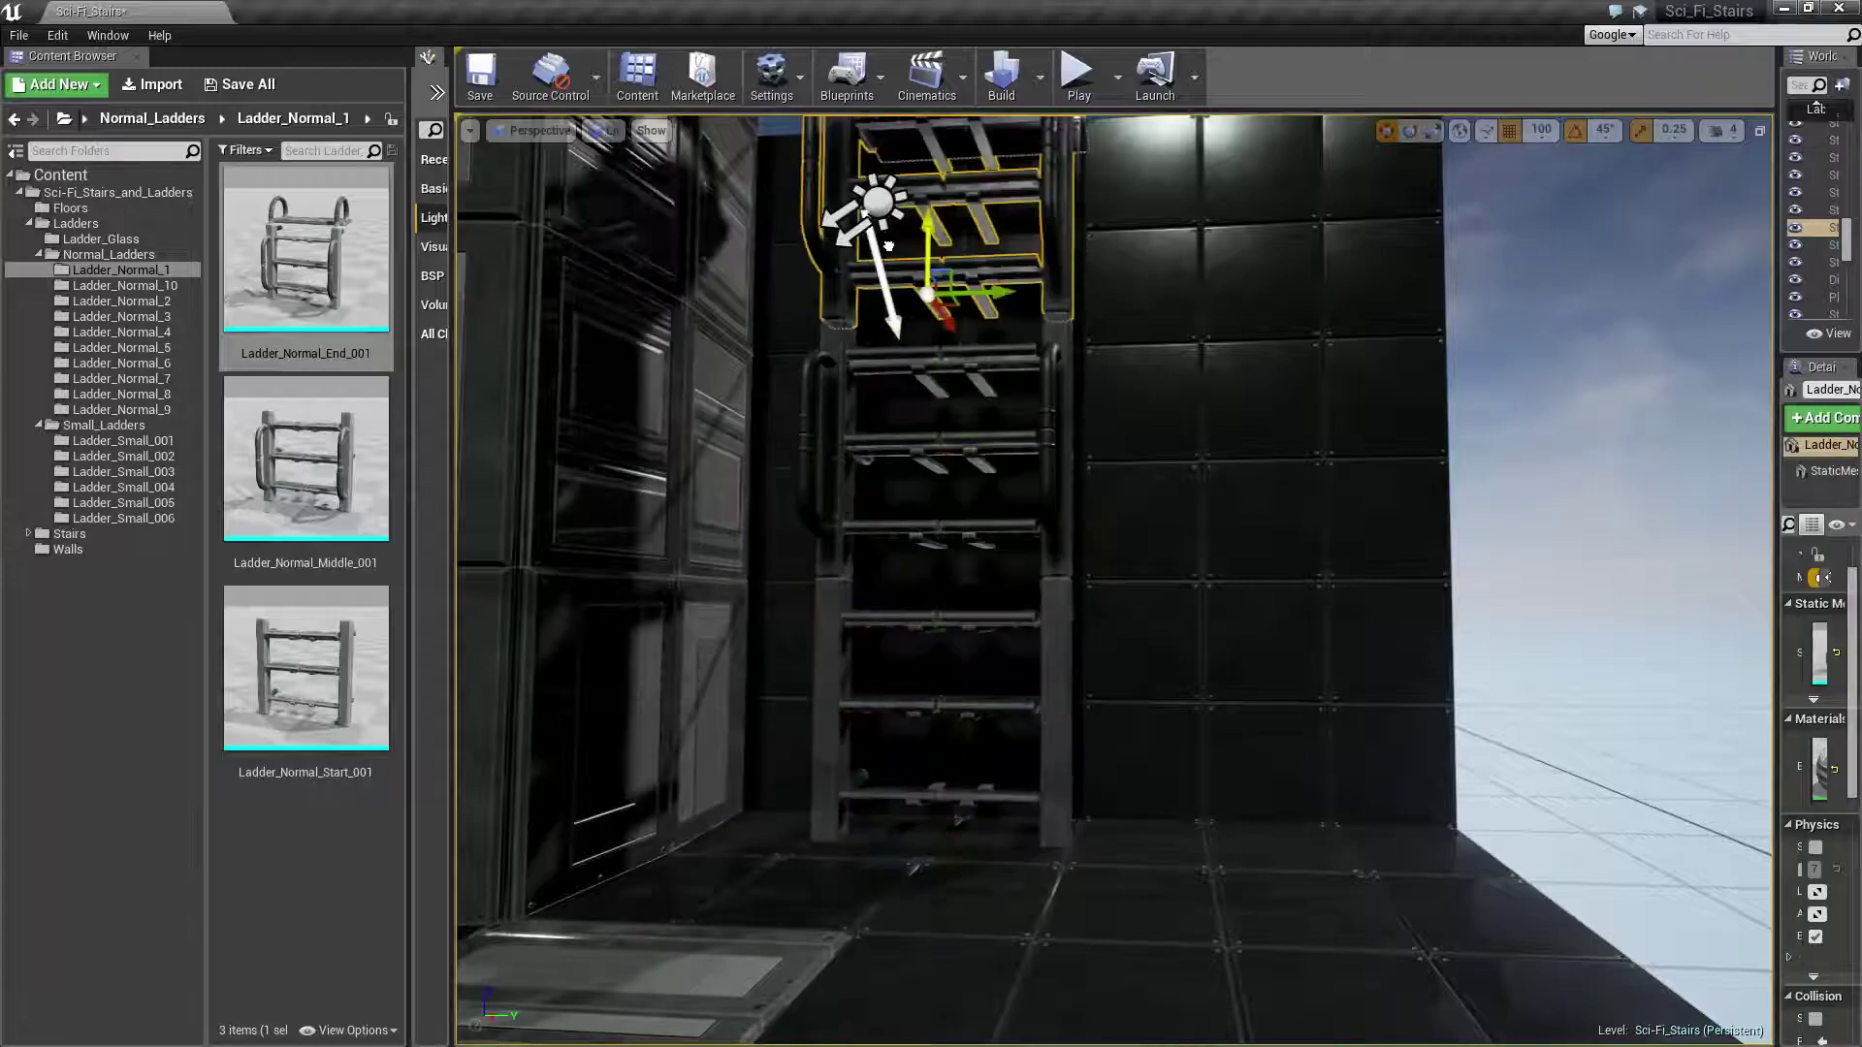
{"action": "mouse_move", "coordinate": [893, 249]}
{"action": "right_mouse_down"}
{"action": "mouse_move", "coordinate": [912, 582]}
{"action": "mouse_move", "coordinate": [931, 485]}
{"action": "right_mouse_up"}
Lift two floor tiles beside the ladder up level with the ladder top
{"action": "left_click", "coordinate": [1310, 829]}
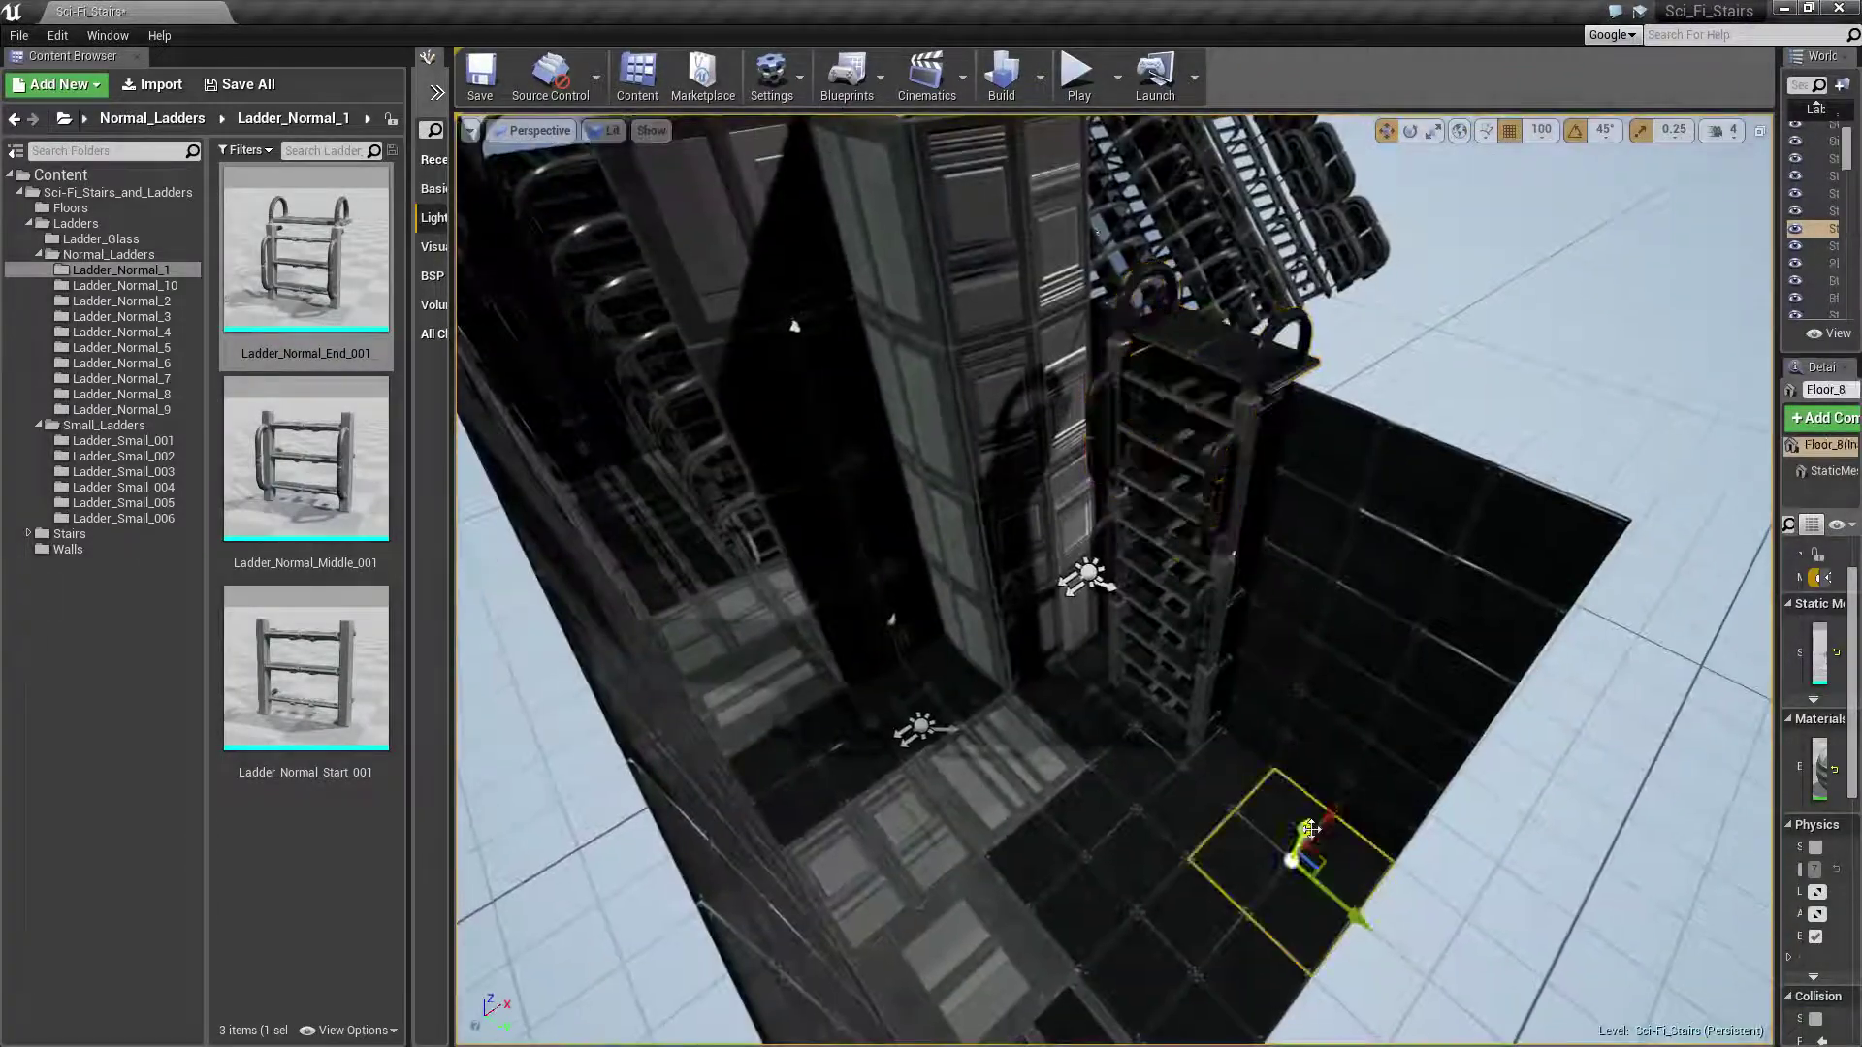
{"action": "left_click", "coordinate": [1180, 824], "text": "ctrl"}
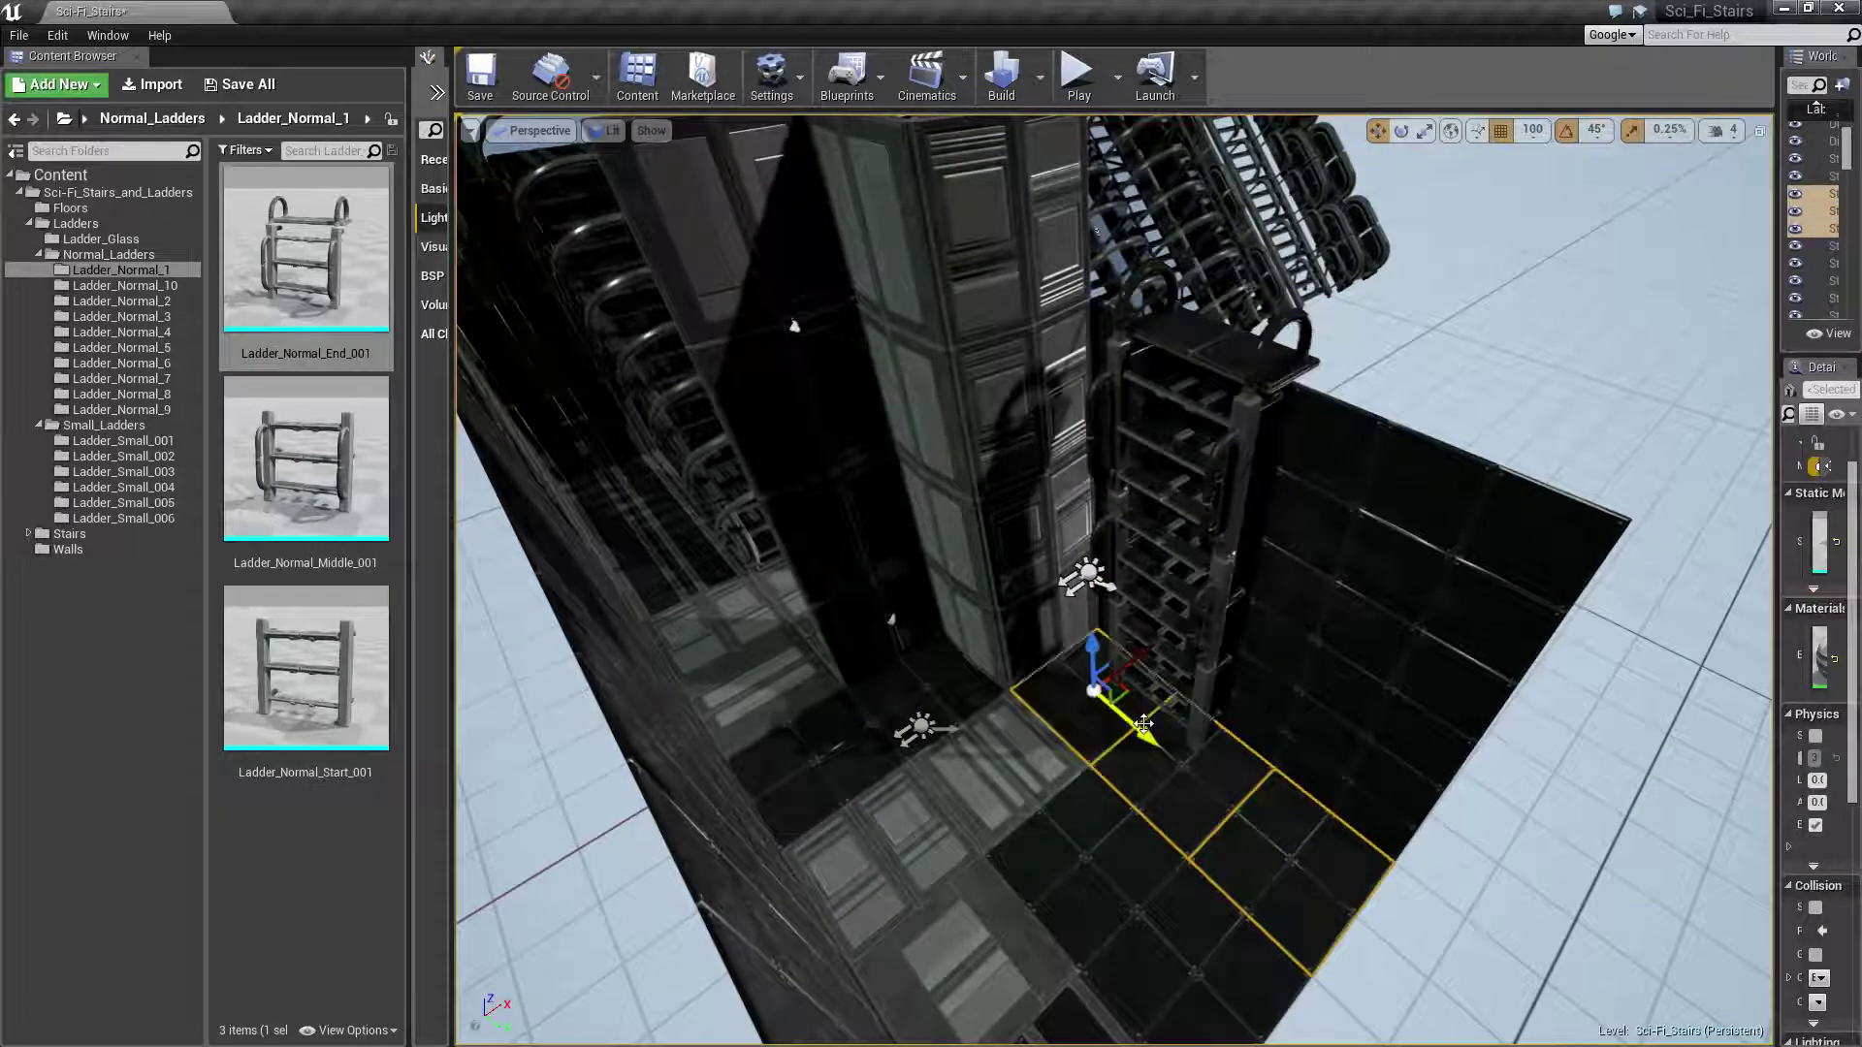
{"action": "left_click_drag", "start_coordinate": [1316, 821], "coordinate": [1367, 521]}
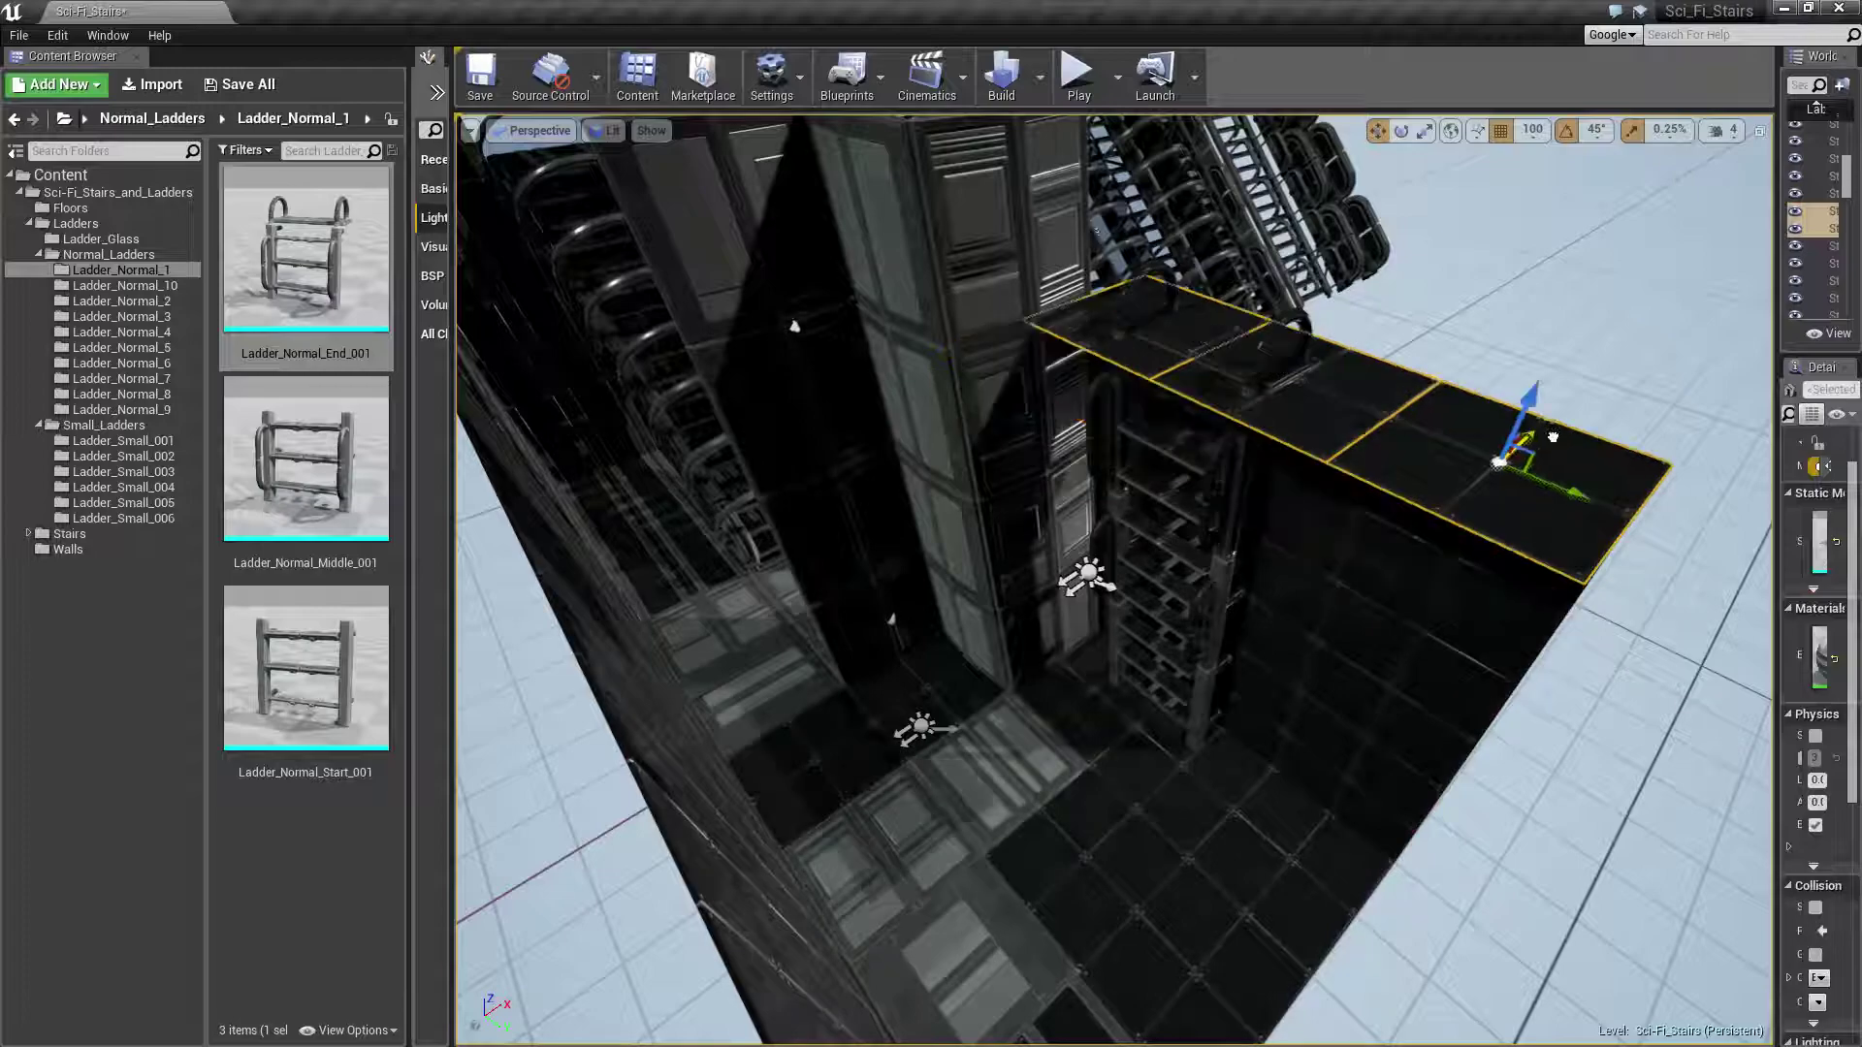
{"action": "left_click_drag", "start_coordinate": [1472, 483], "coordinate": [1571, 388]}
{"action": "right_click_drag", "start_coordinate": [1572, 388], "coordinate": [1115, 582]}
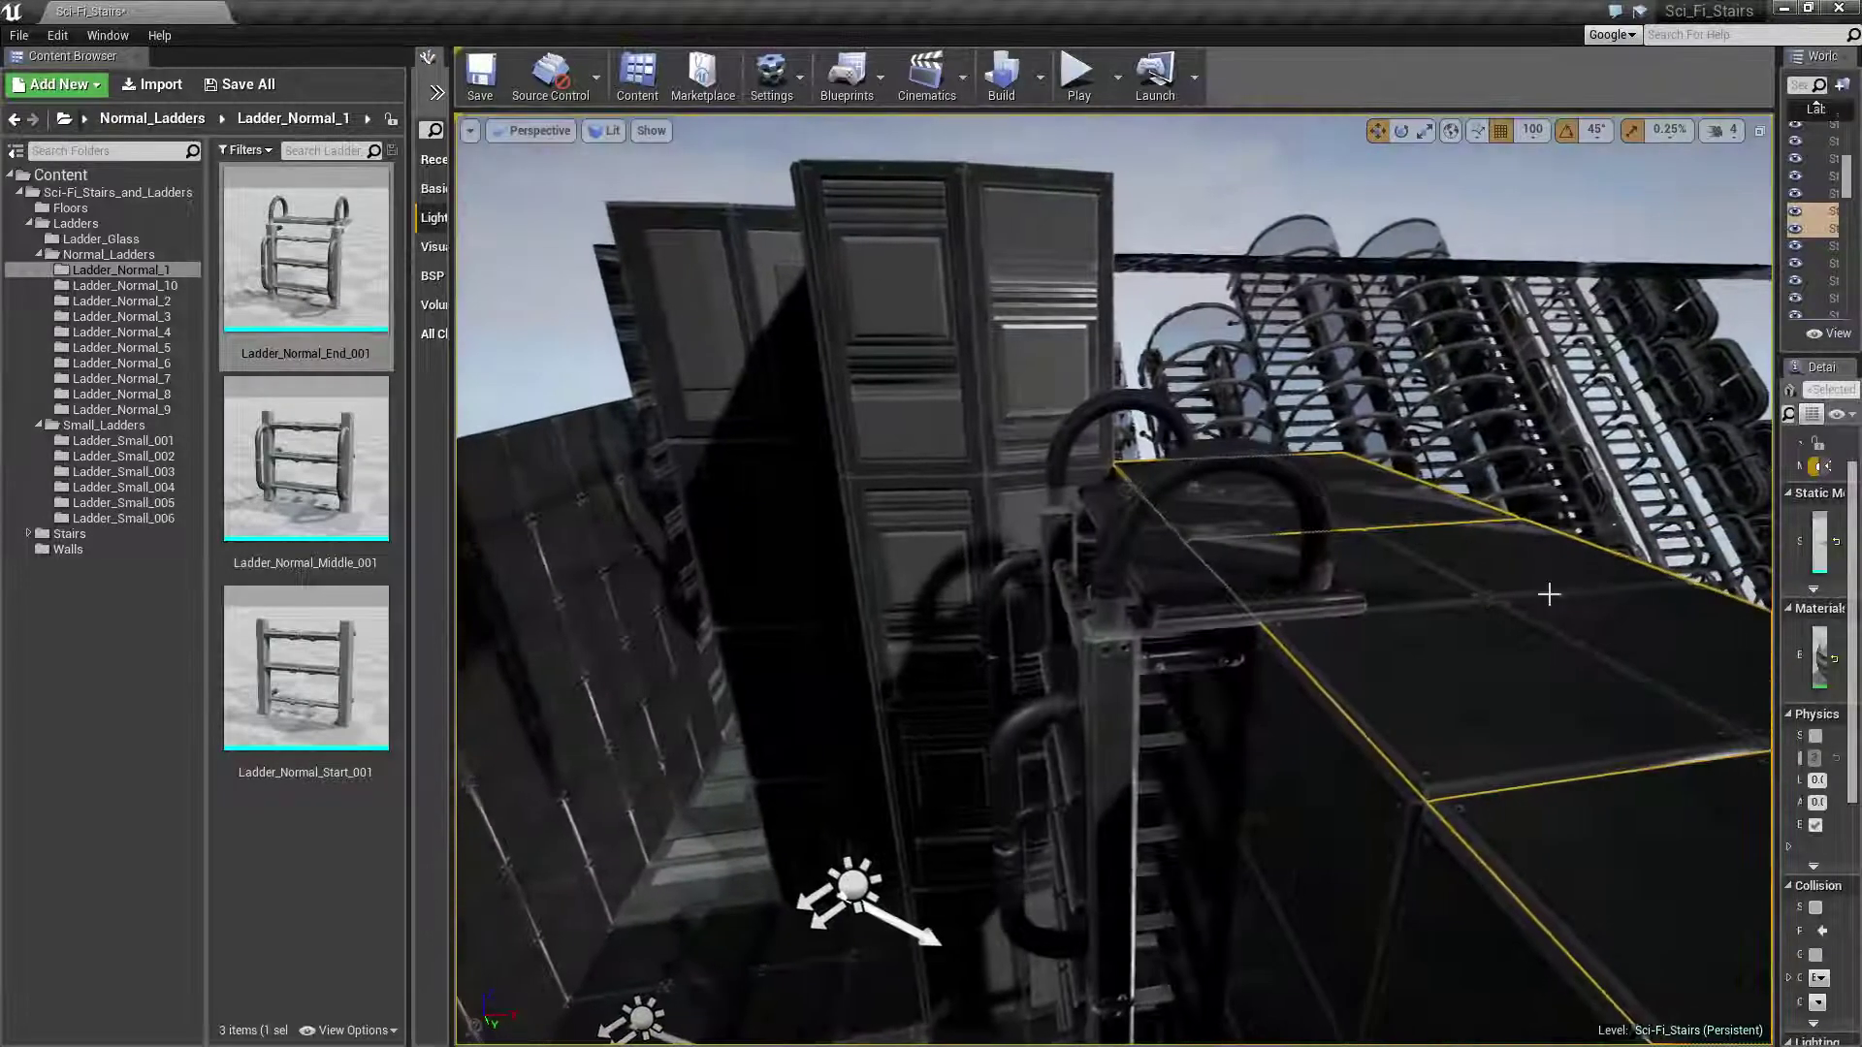
Frame the Floor_38 tile, then fly the view down into the stairwell
{"action": "left_click", "coordinate": [1140, 809]}
{"action": "key", "text": "f"}
{"action": "mouse_move", "coordinate": [1140, 810]}
{"action": "right_mouse_down"}
{"action": "mouse_move", "coordinate": [970, 582]}
{"action": "mouse_move", "coordinate": [1238, 589]}
{"action": "right_mouse_up"}
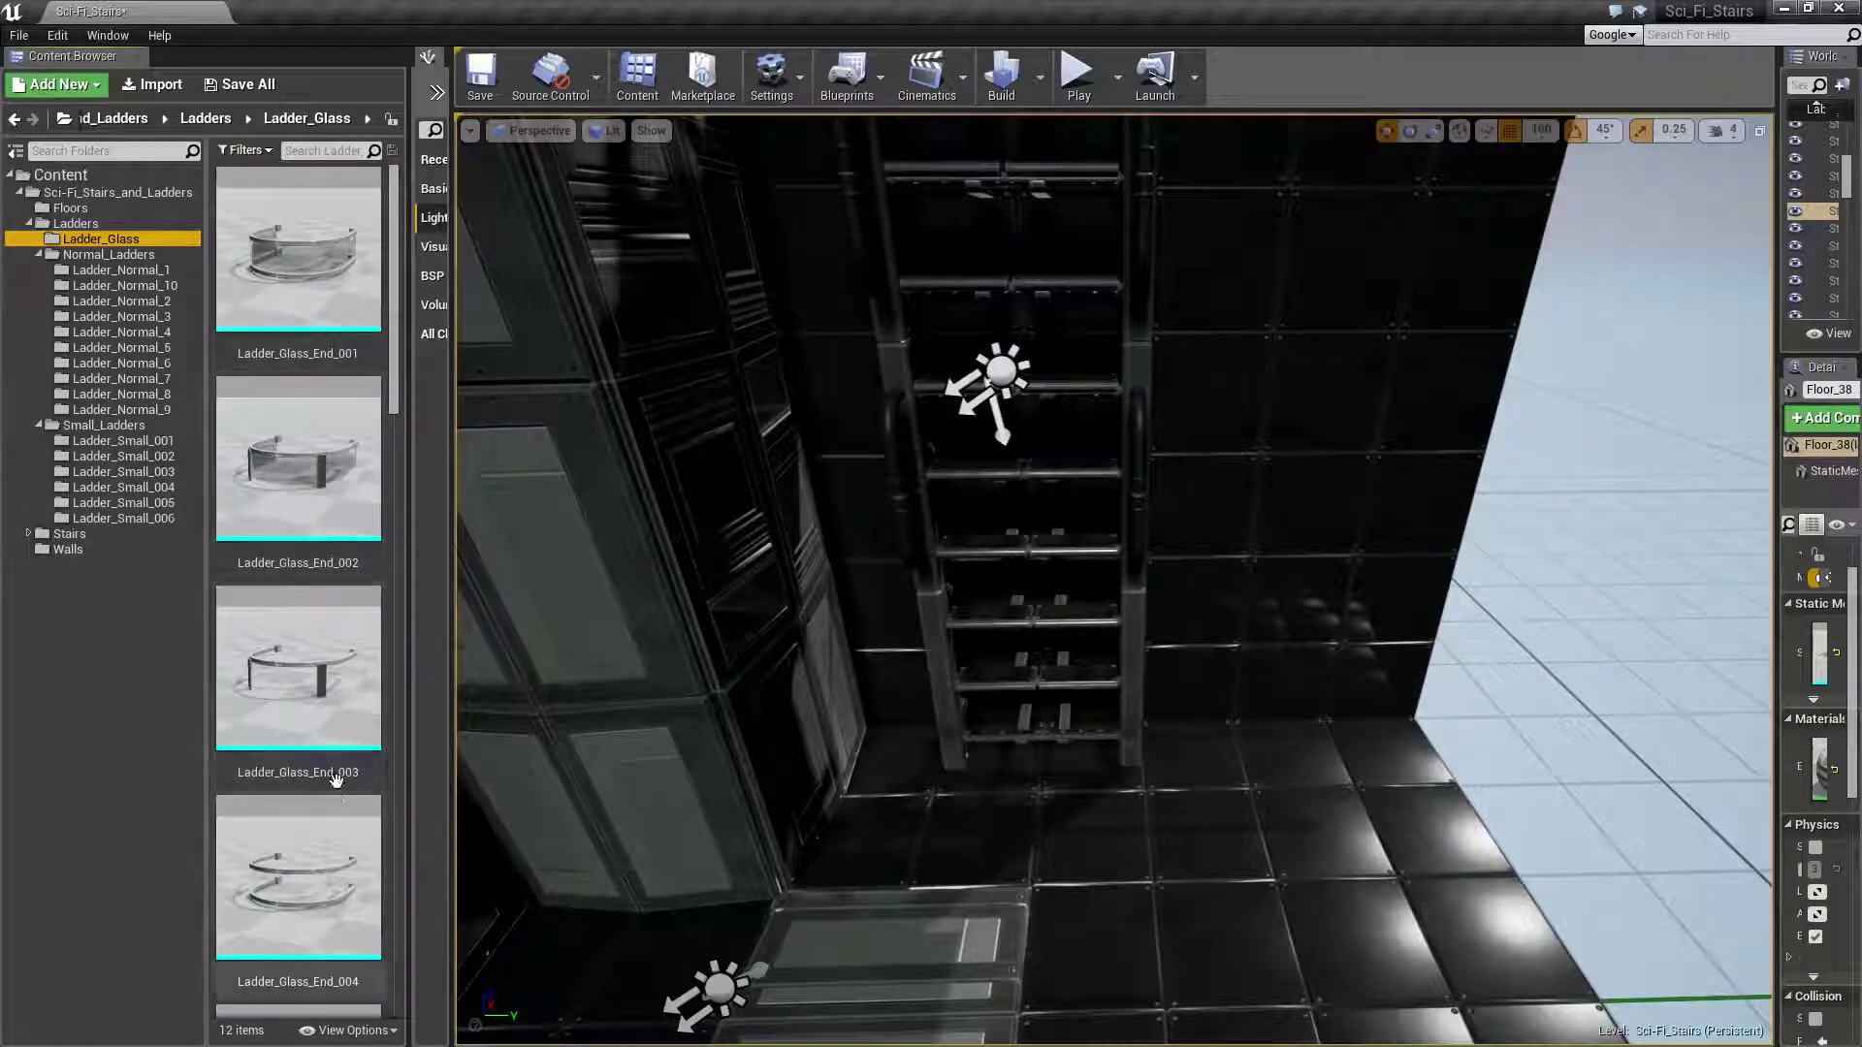
Find Ladder_Glass_Start_002 in the Ladder_Glass folder and drop it at the ladder's foot
{"action": "scroll", "coordinate": [316, 734], "scroll_direction": "down", "scroll_amount": 3}
{"action": "scroll", "coordinate": [317, 734], "scroll_direction": "down", "scroll_amount": 3}
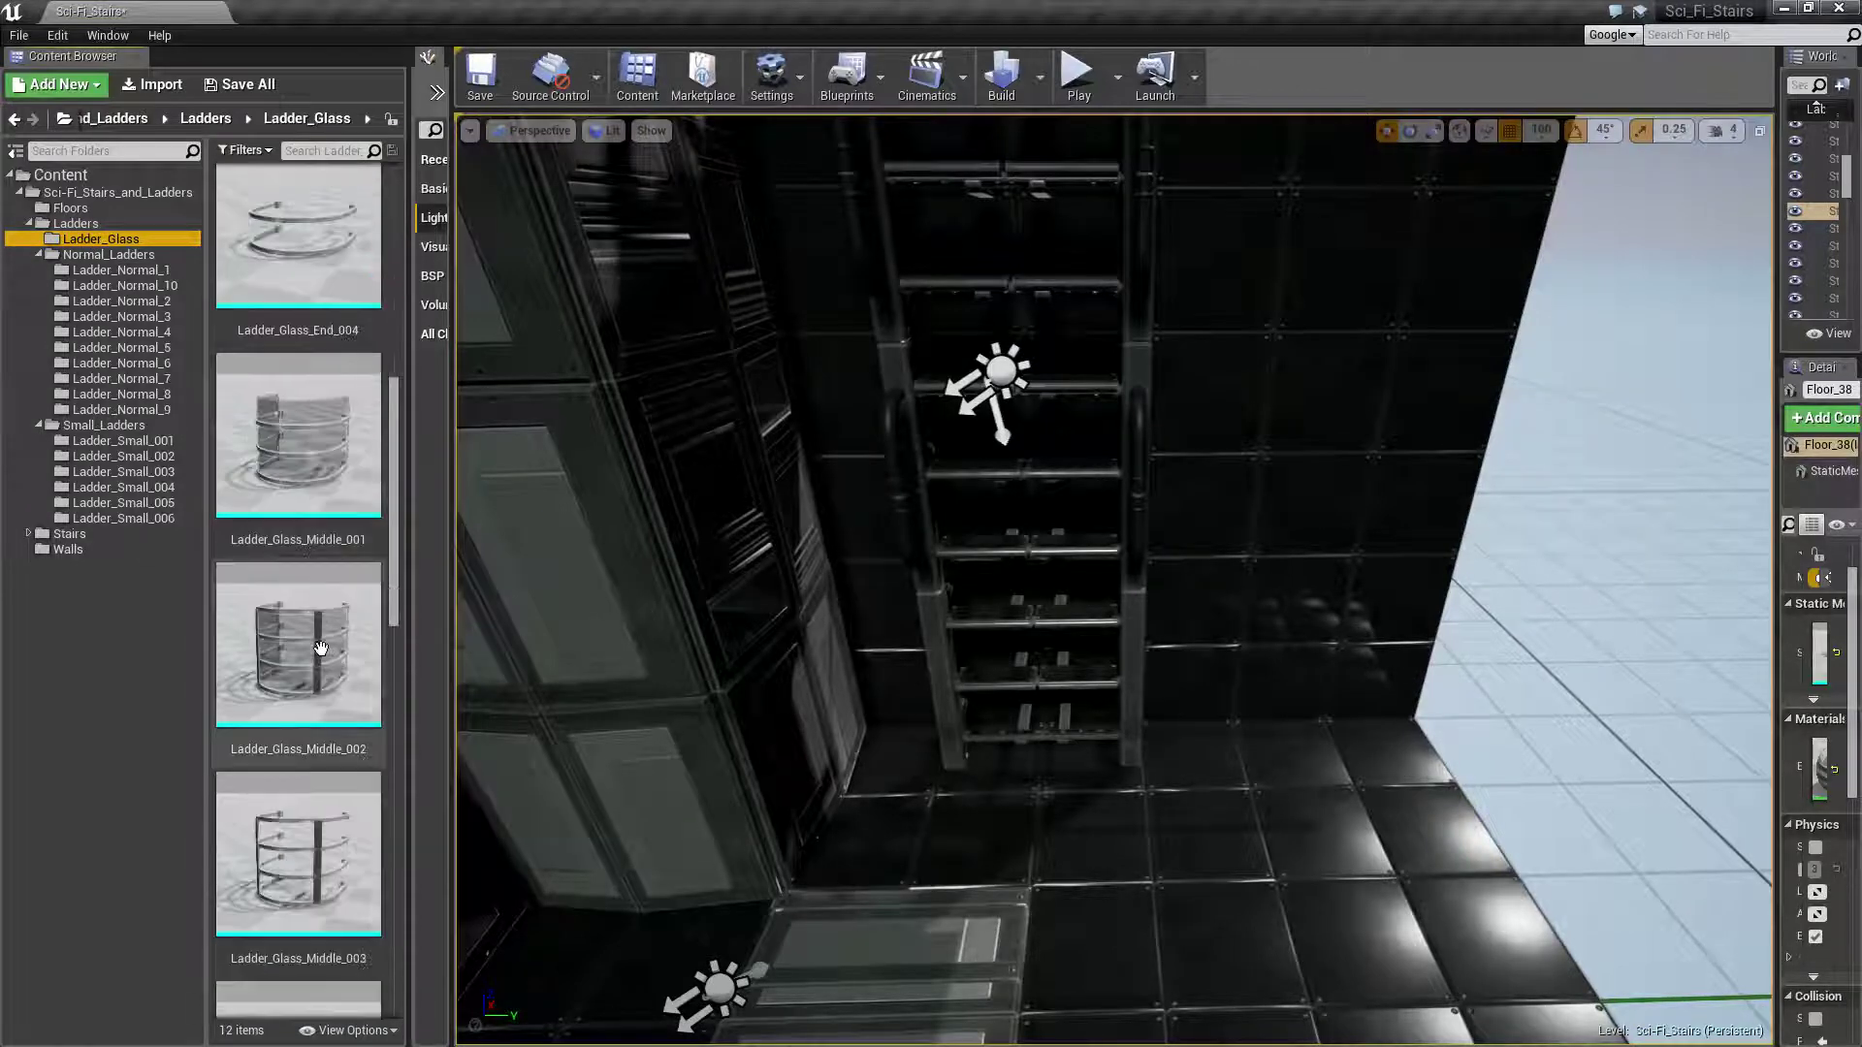
{"action": "scroll", "coordinate": [327, 830], "scroll_direction": "down", "scroll_amount": 2}
{"action": "scroll", "coordinate": [327, 829], "scroll_direction": "down", "scroll_amount": 2}
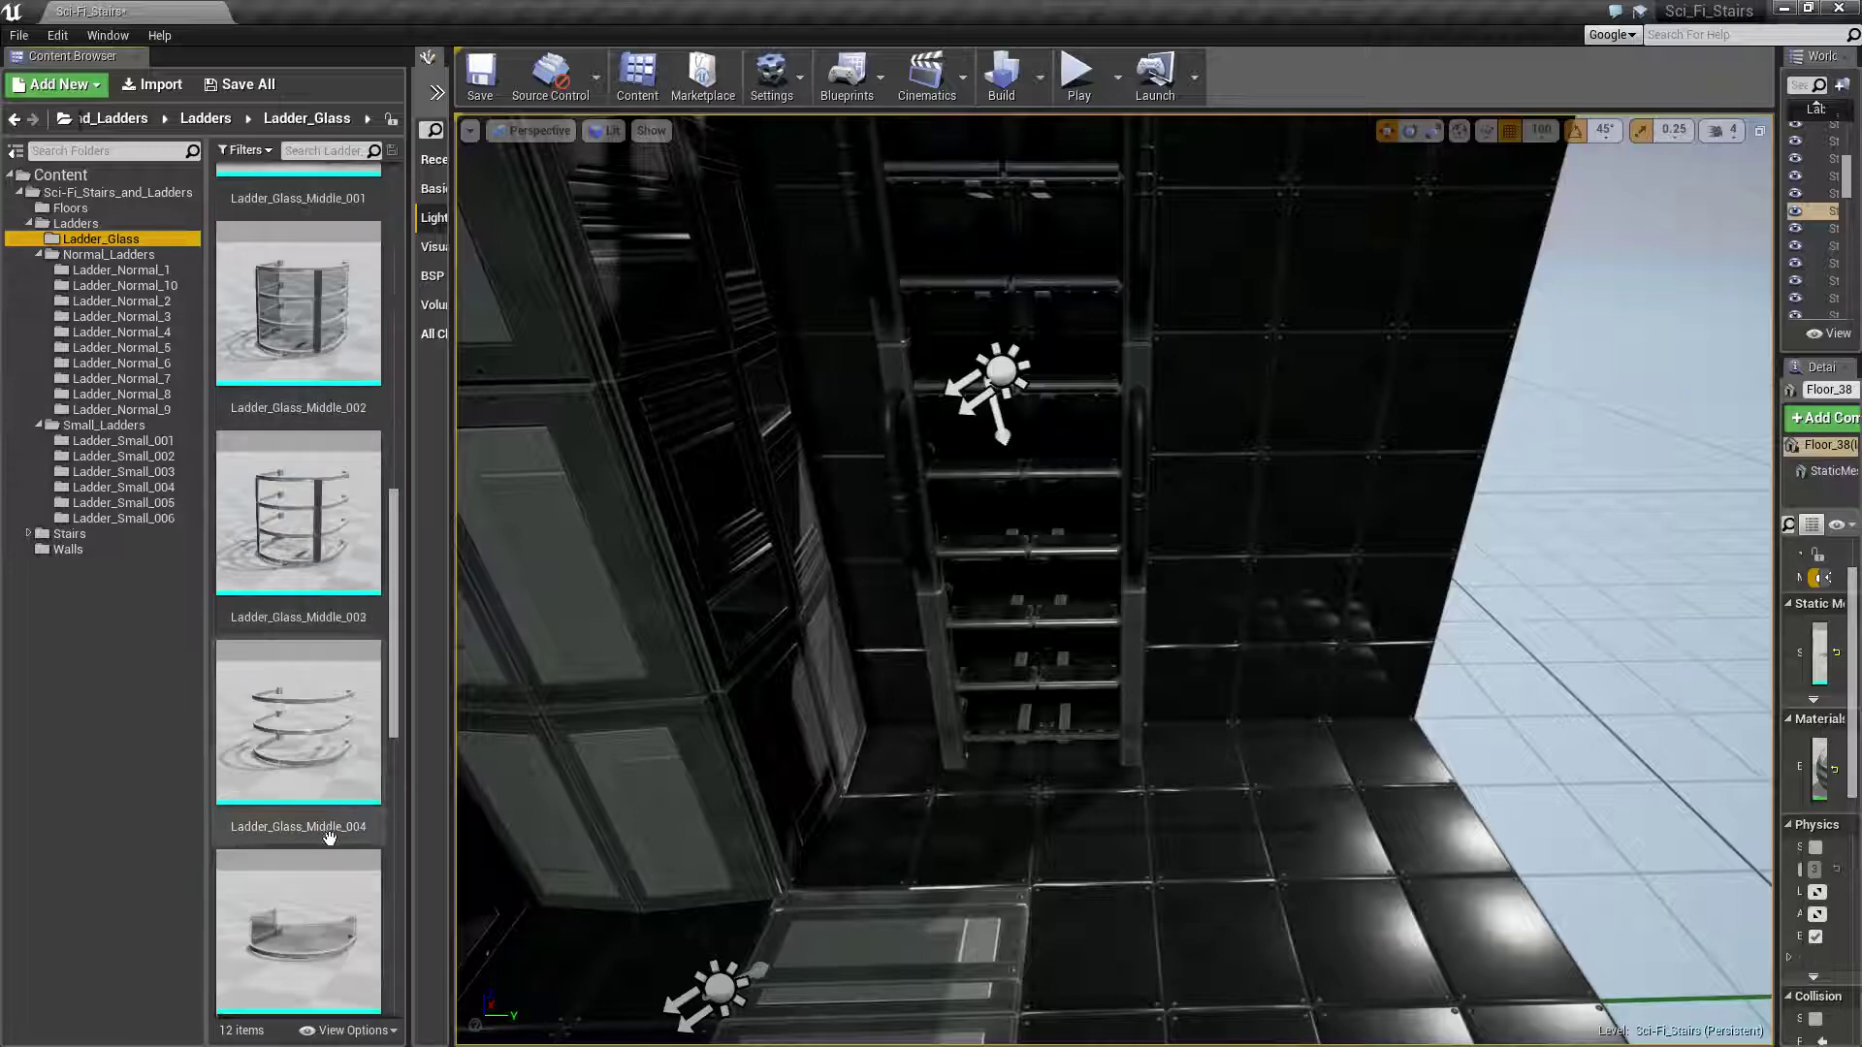
{"action": "scroll", "coordinate": [327, 829], "scroll_direction": "down", "scroll_amount": 2}
{"action": "scroll", "coordinate": [330, 870], "scroll_direction": "down", "scroll_amount": 2}
{"action": "left_click_drag", "start_coordinate": [330, 870], "coordinate": [1054, 815]}
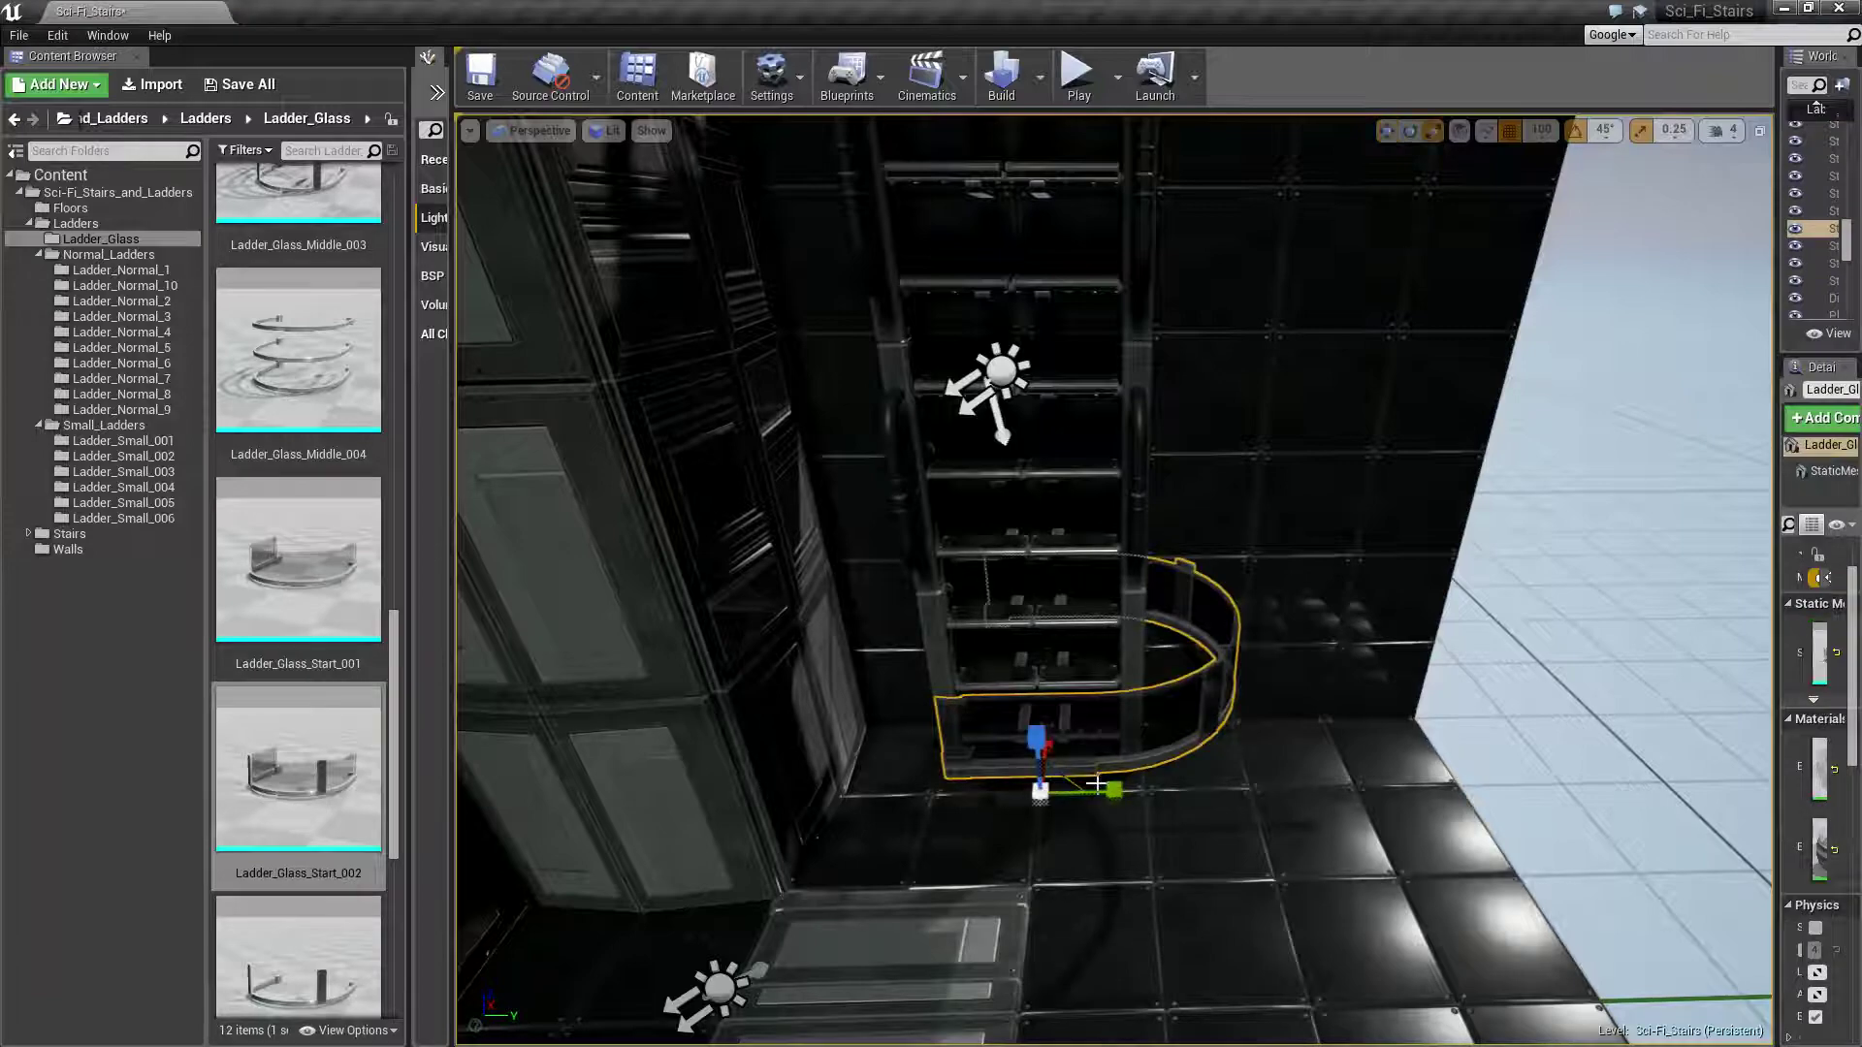
Rotate the glass cage start piece 90 degrees and bring it into close view
{"action": "left_click_drag", "start_coordinate": [1119, 842], "coordinate": [1147, 793]}
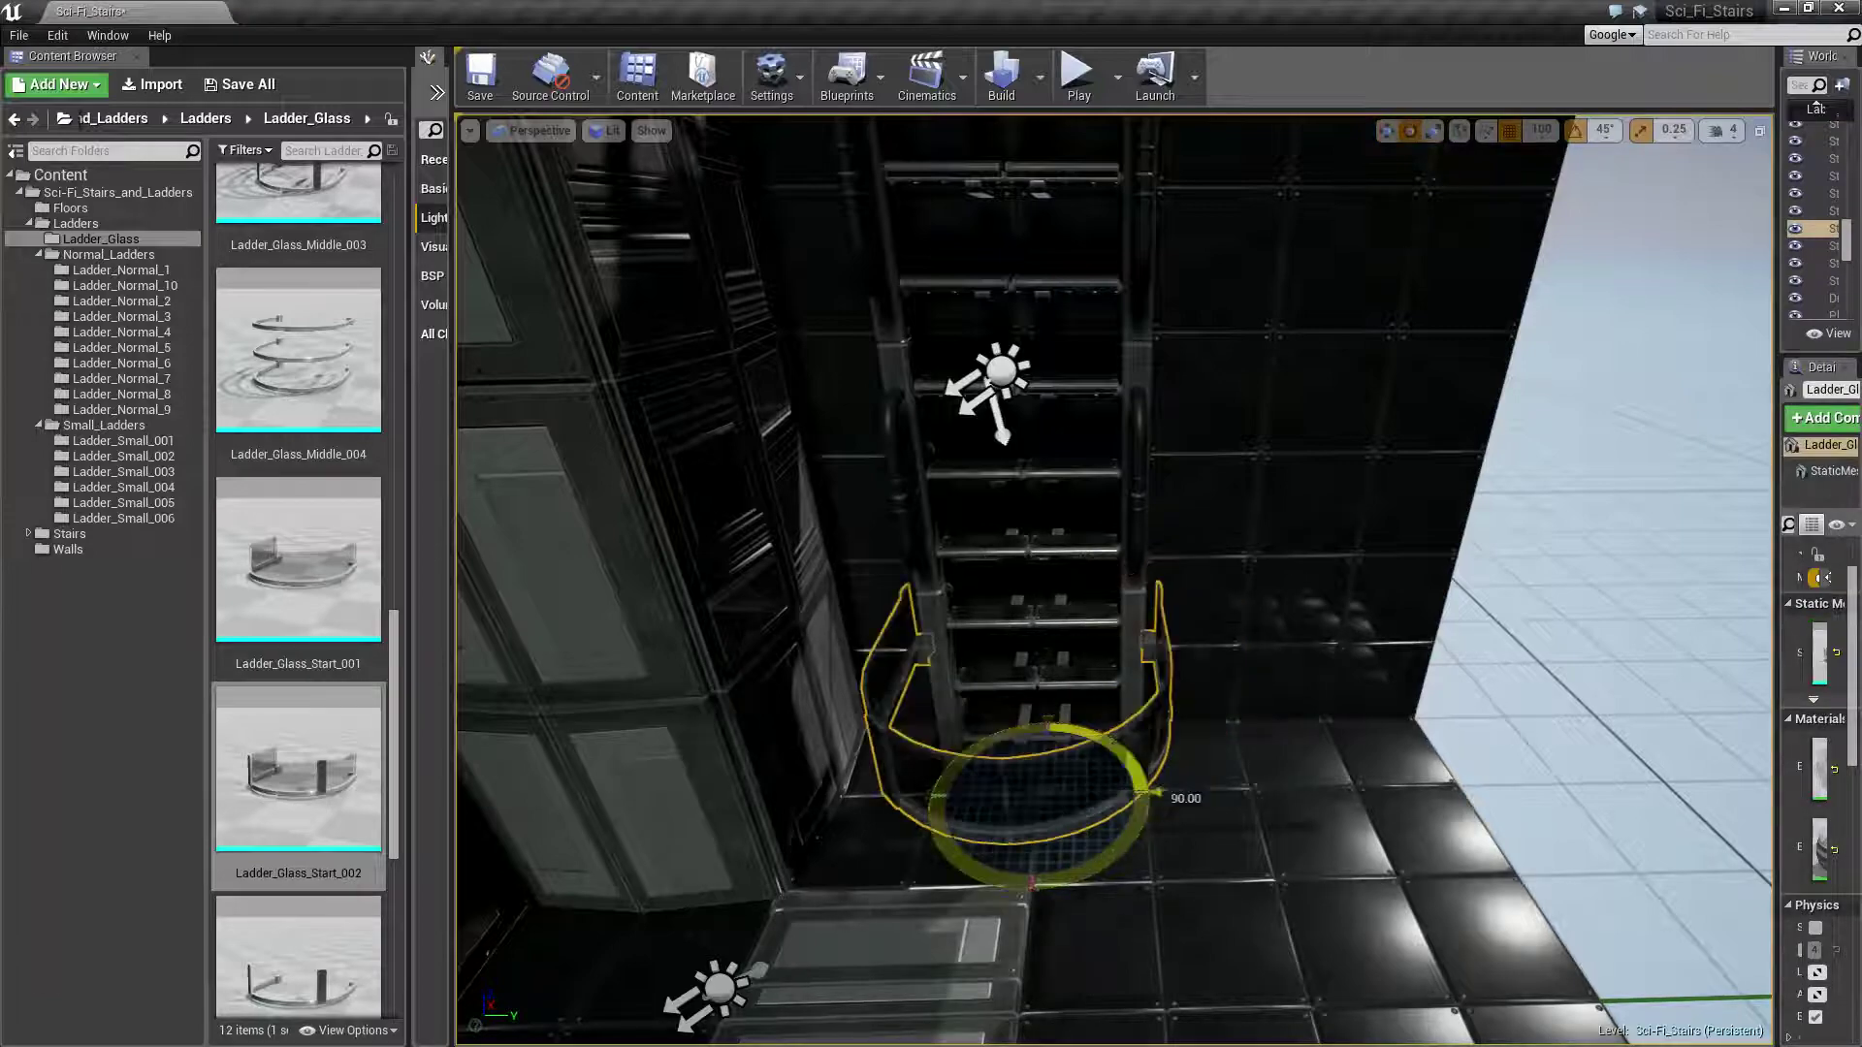
{"action": "right_click_drag", "start_coordinate": [1442, 742], "coordinate": [1396, 679]}
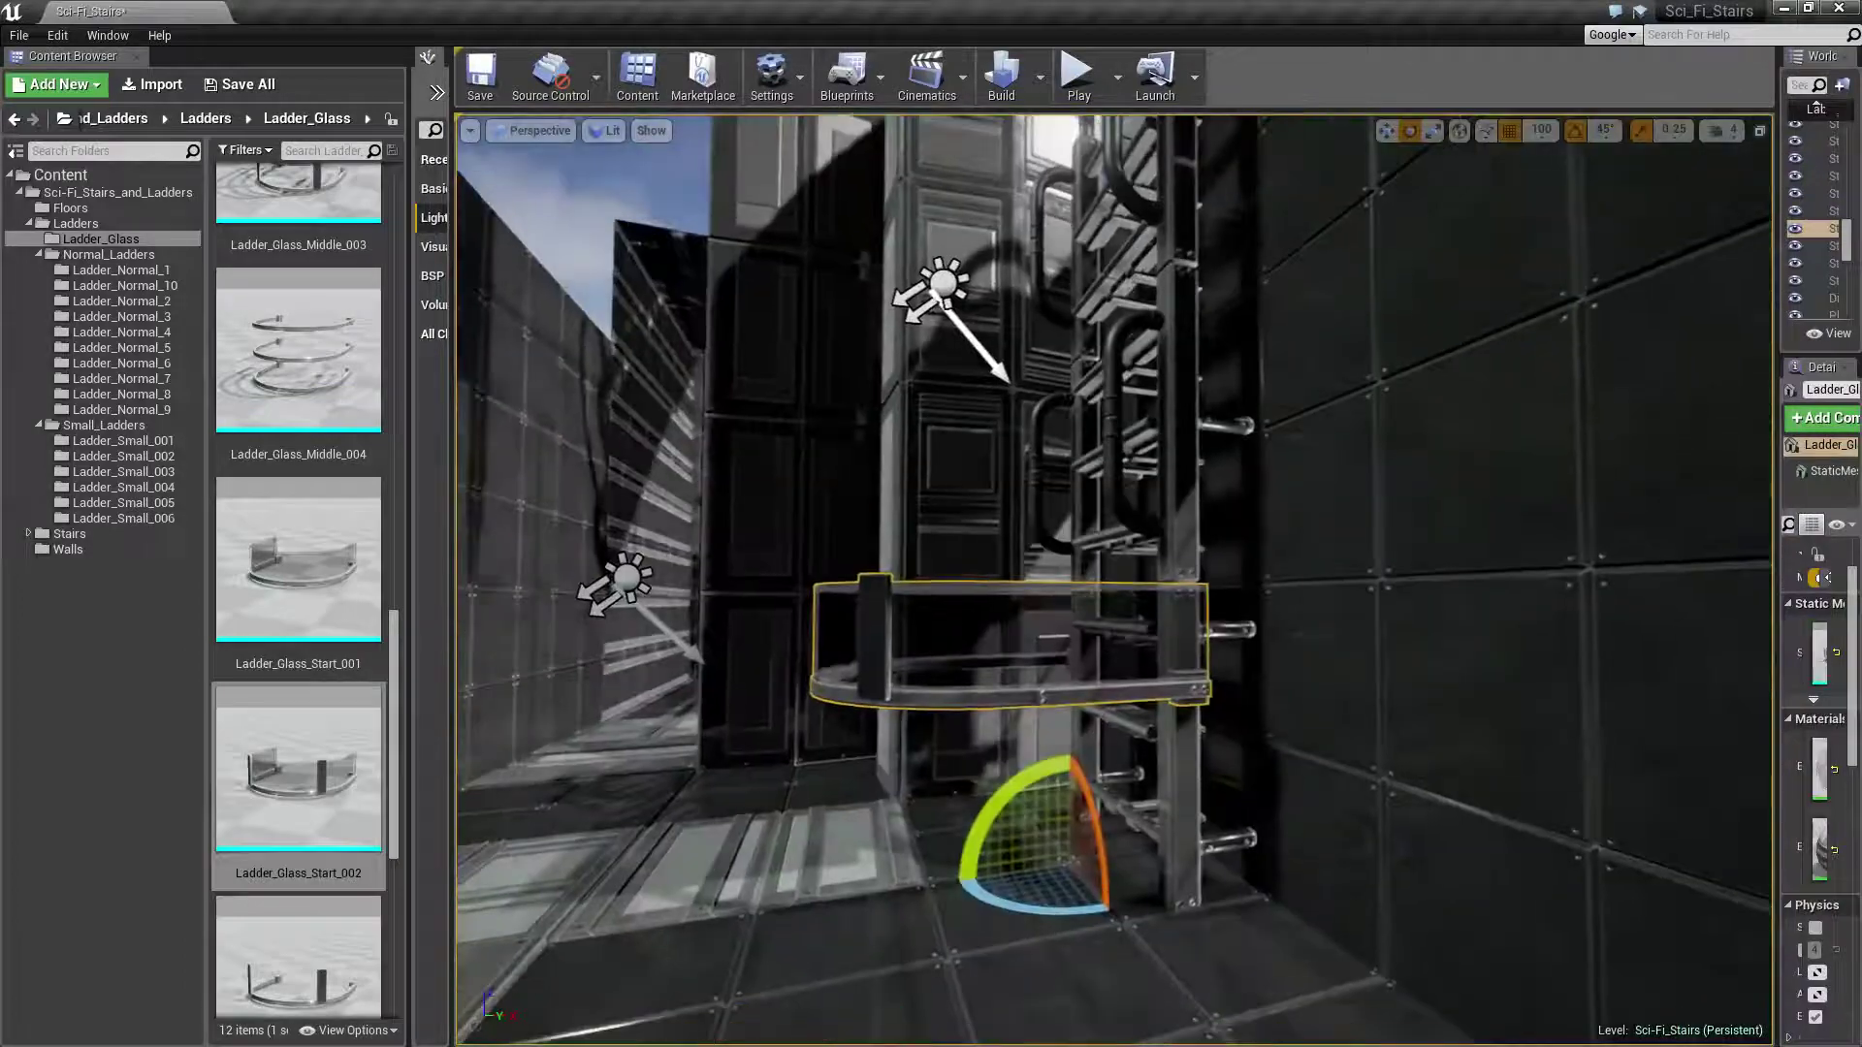
{"action": "right_click_drag", "start_coordinate": [623, 324], "coordinate": [630, 320]}
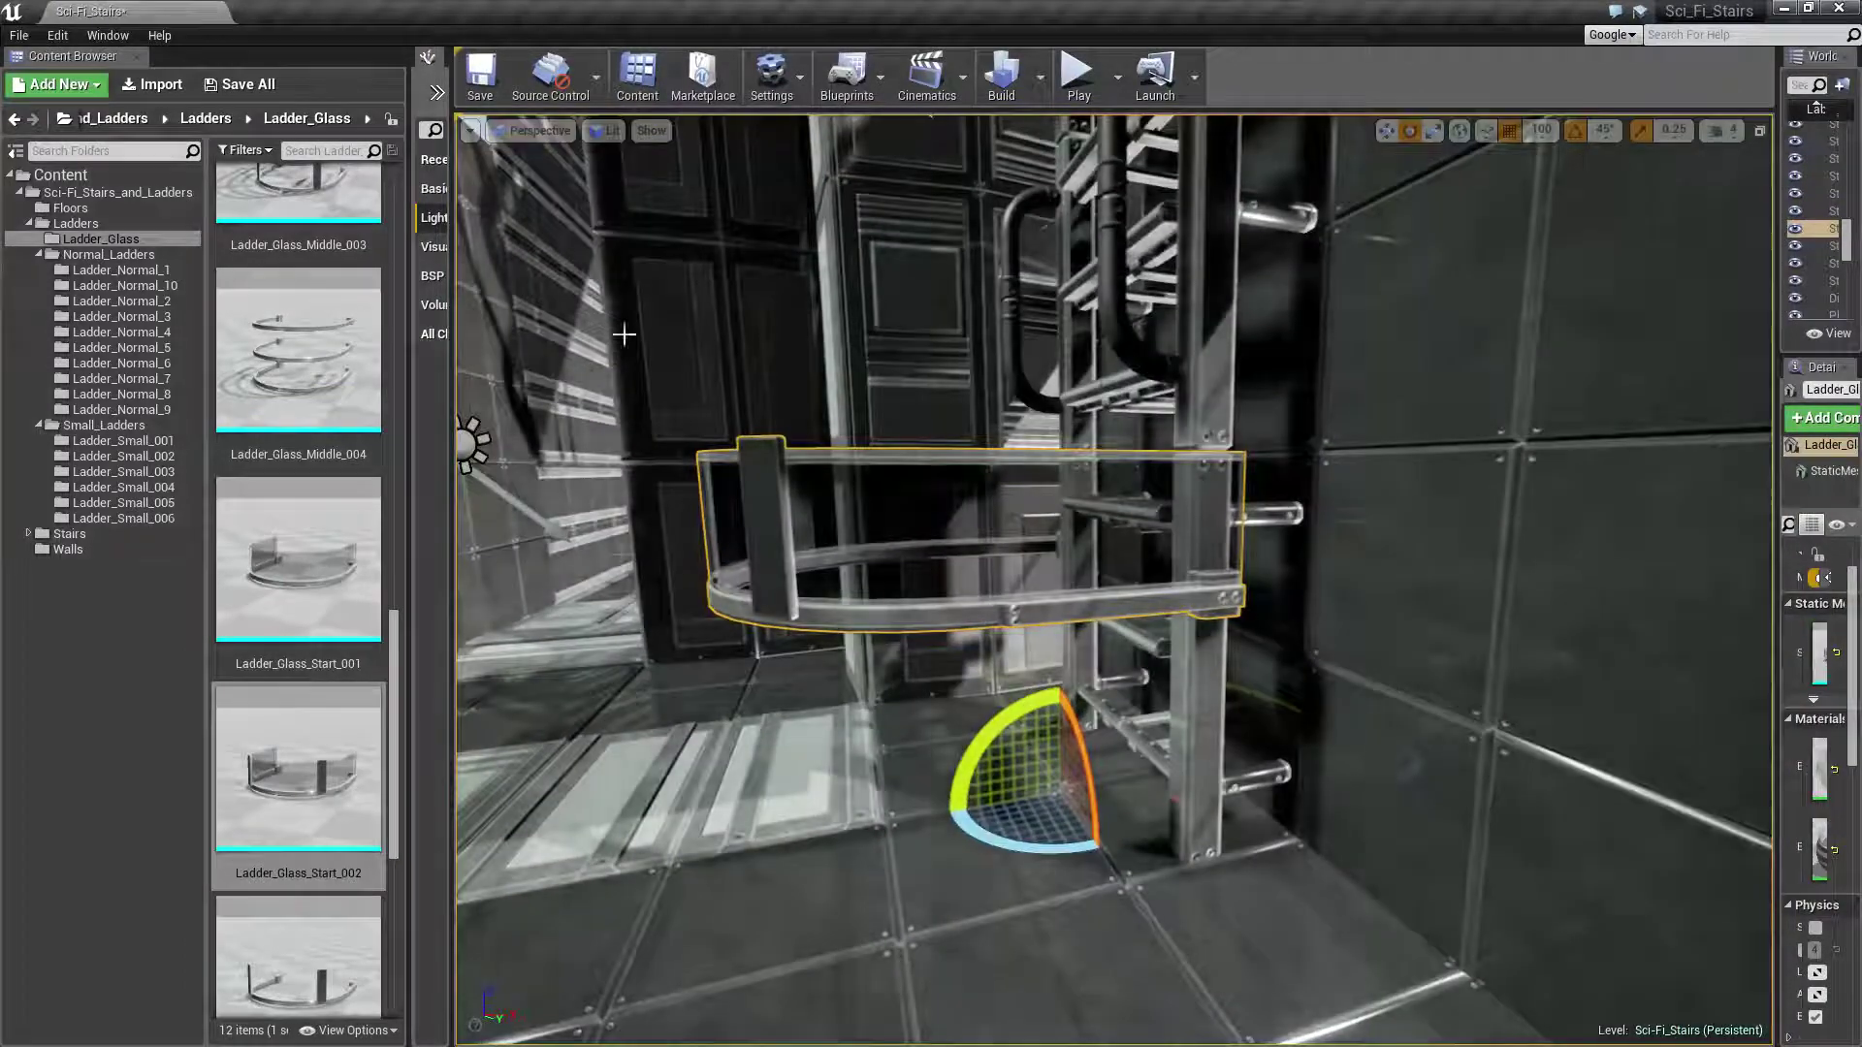
{"action": "mouse_move", "coordinate": [761, 428]}
{"action": "right_mouse_down"}
{"action": "mouse_move", "coordinate": [777, 498]}
{"action": "mouse_move", "coordinate": [621, 723]}
{"action": "right_mouse_up"}
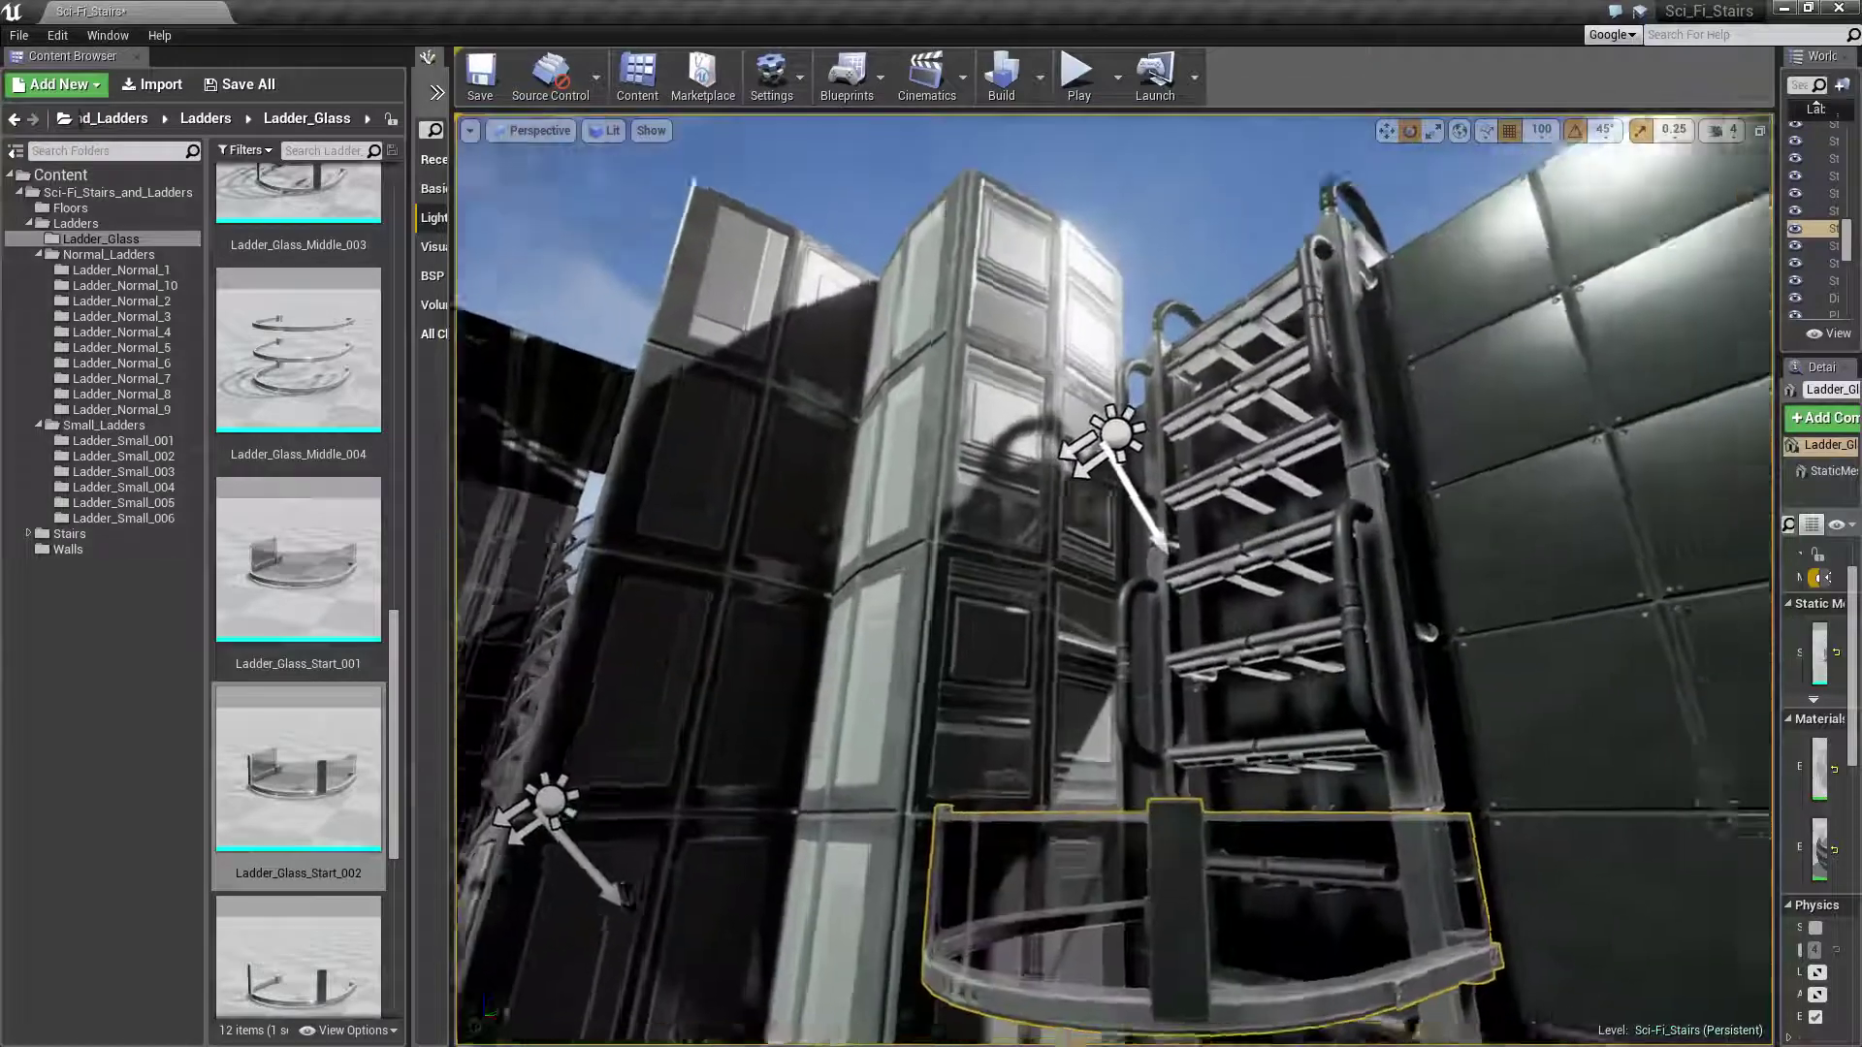
Move the glass ring onto the ladder and raise it above the lowest rungs
{"action": "key", "text": "w"}
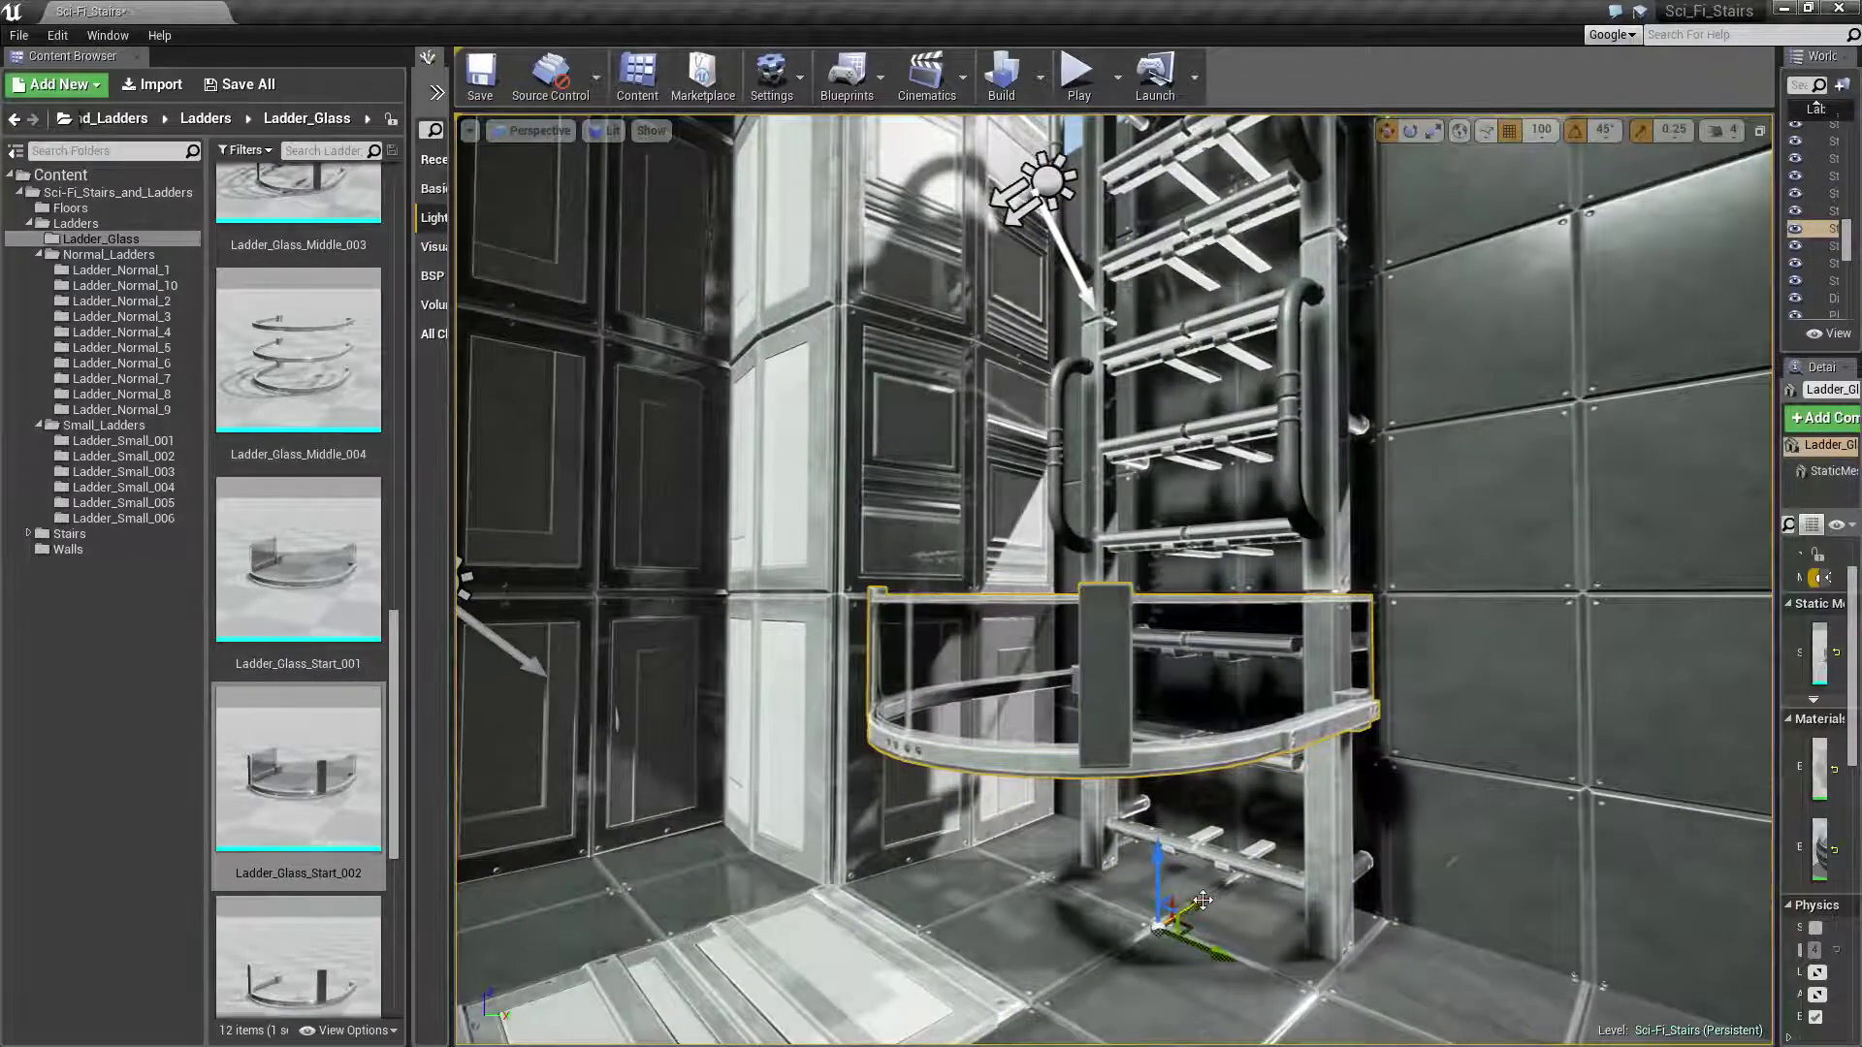
{"action": "left_click_drag", "start_coordinate": [1202, 901], "coordinate": [1267, 862]}
{"action": "mouse_move", "coordinate": [1446, 640]}
{"action": "right_mouse_down"}
{"action": "mouse_move", "coordinate": [1176, 715]}
{"action": "mouse_move", "coordinate": [971, 834]}
{"action": "right_mouse_up"}
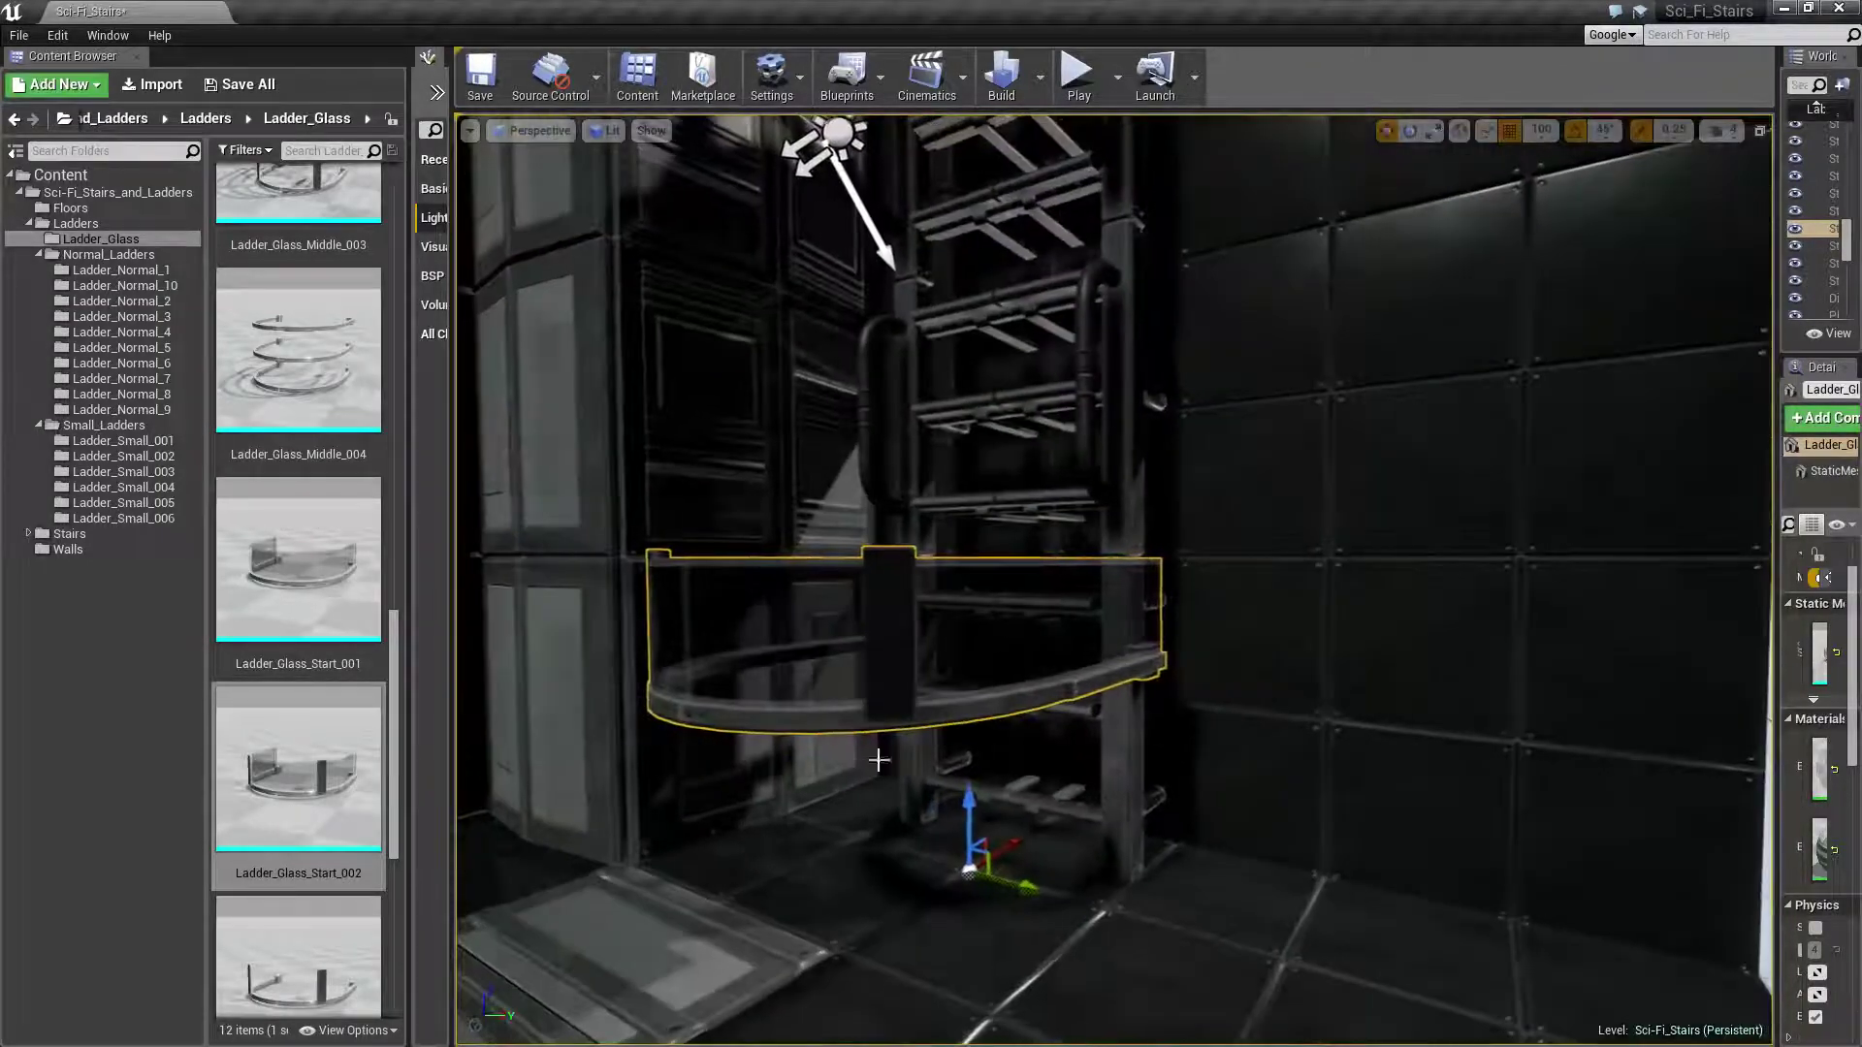
{"action": "left_click_drag", "start_coordinate": [971, 810], "coordinate": [971, 674]}
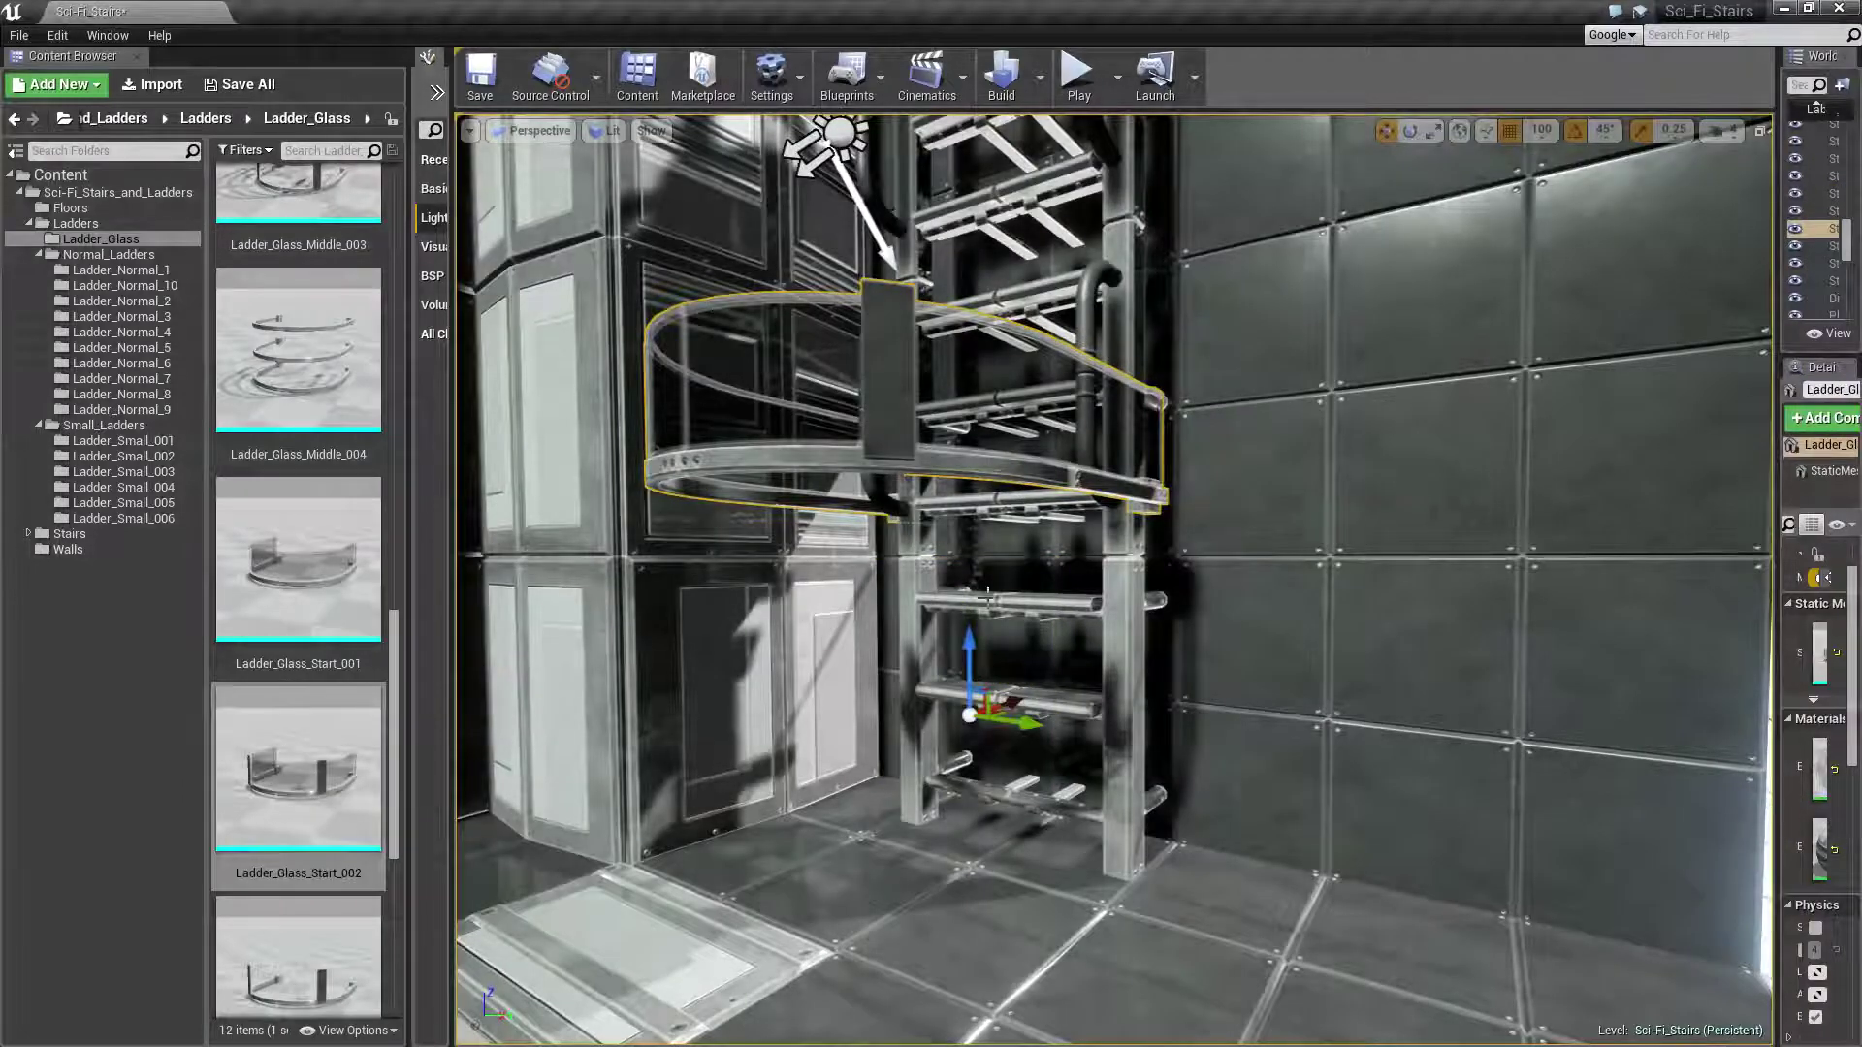
{"action": "left_click_drag", "start_coordinate": [970, 669], "coordinate": [998, 654]}
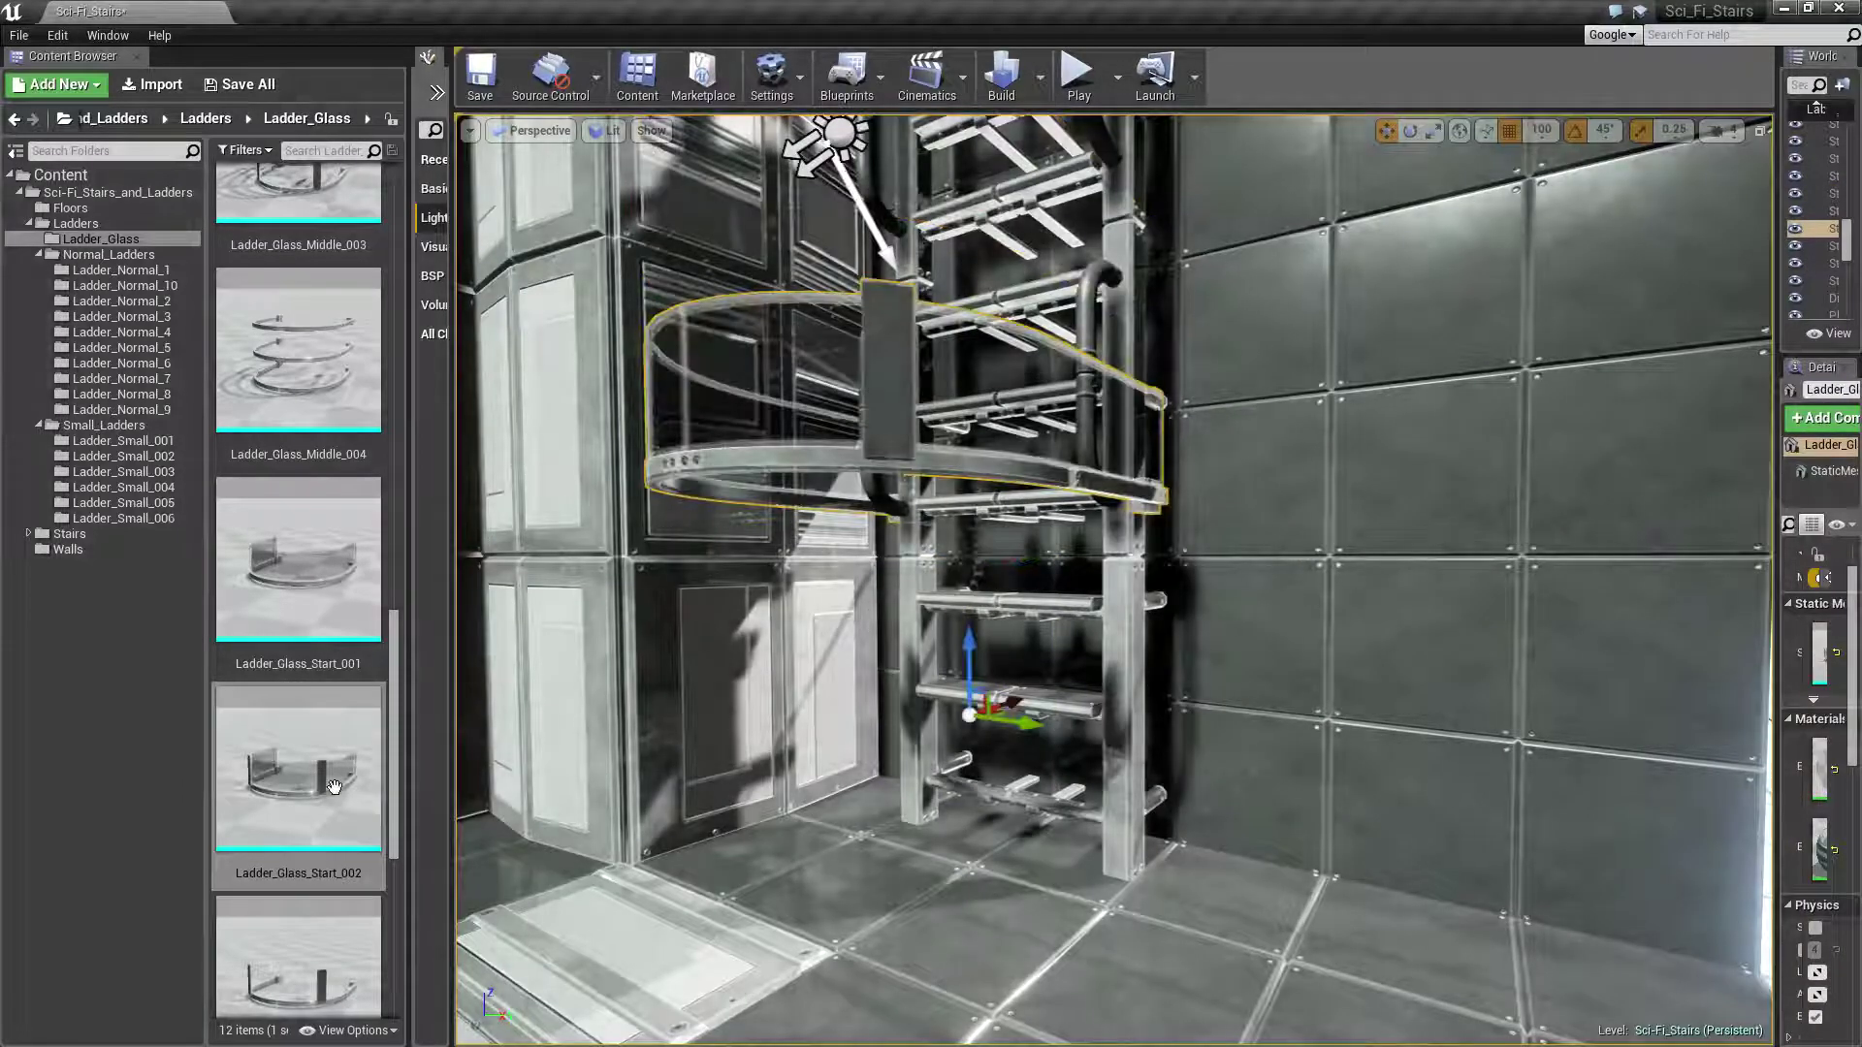
{"action": "scroll", "coordinate": [334, 786], "scroll_direction": "down", "scroll_amount": 2}
{"action": "scroll", "coordinate": [337, 830], "scroll_direction": "down", "scroll_amount": 2}
{"action": "scroll", "coordinate": [332, 832], "scroll_direction": "up", "scroll_amount": 2}
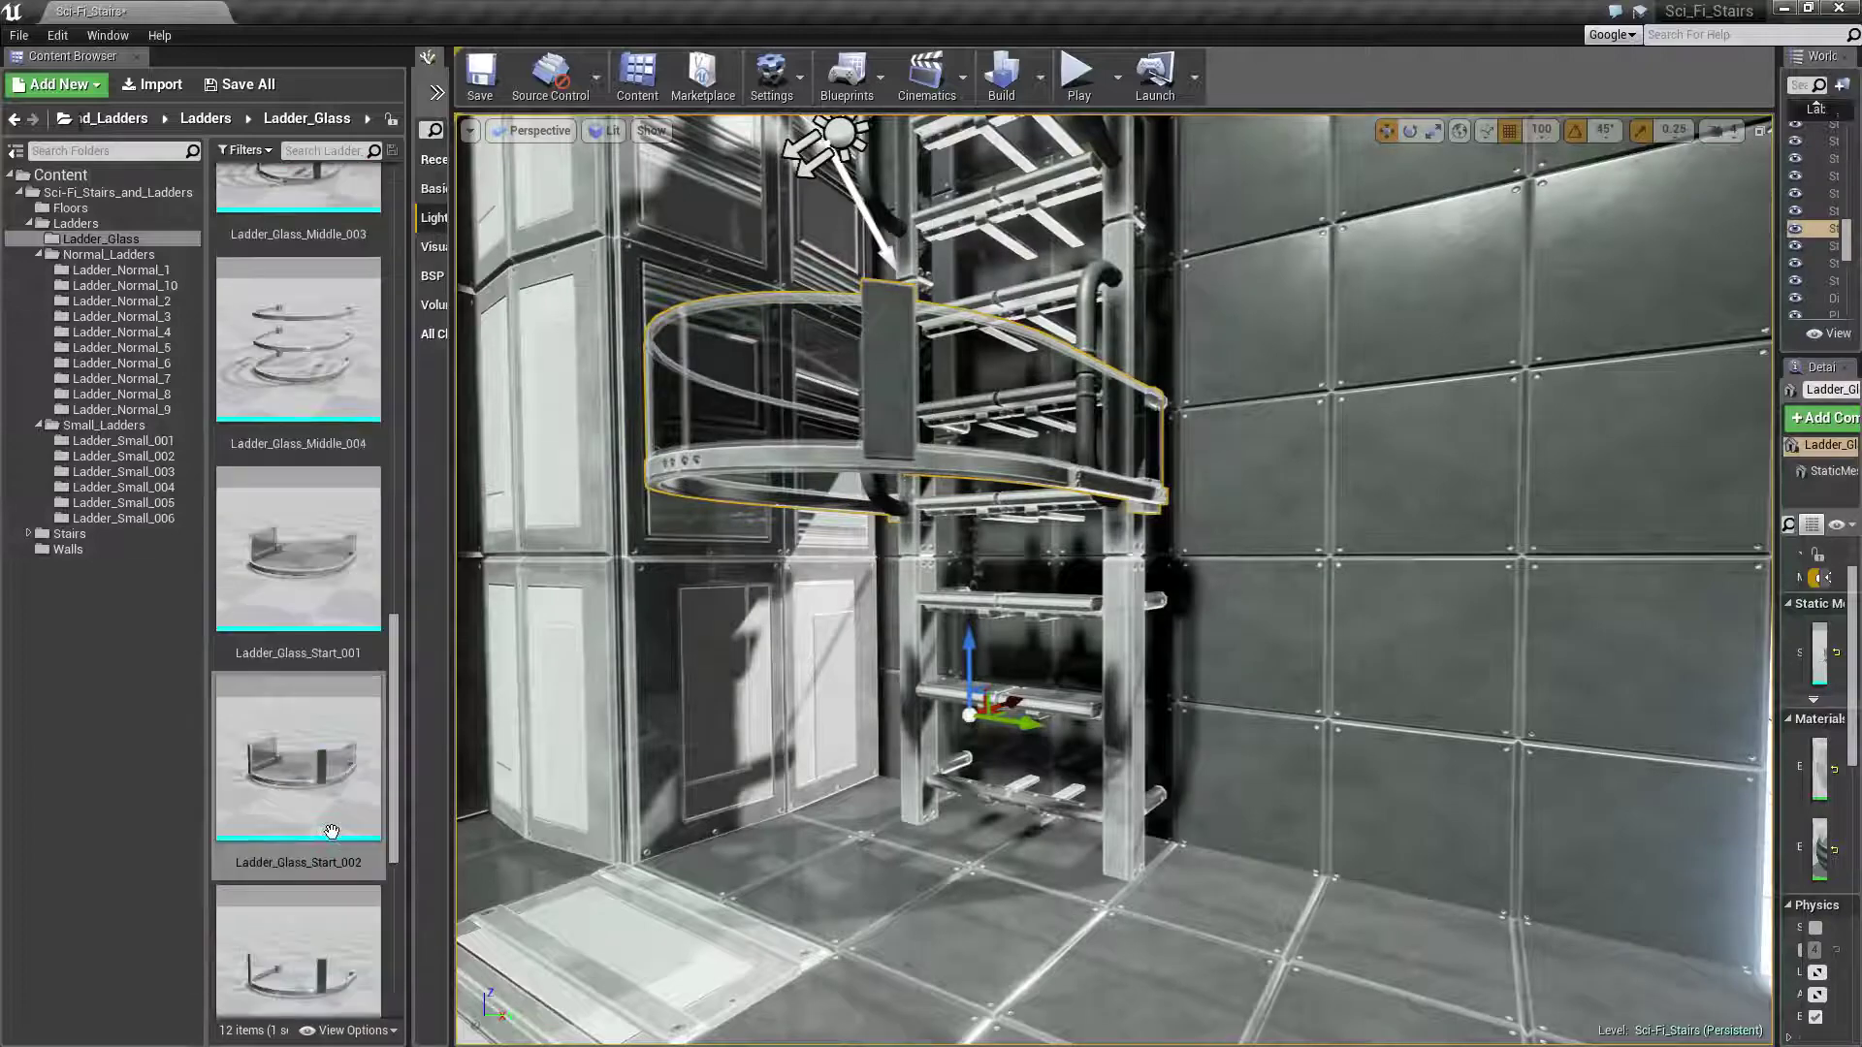
{"action": "scroll", "coordinate": [311, 776], "scroll_direction": "up", "scroll_amount": 2}
{"action": "scroll", "coordinate": [291, 717], "scroll_direction": "up", "scroll_amount": 2}
{"action": "scroll", "coordinate": [279, 660], "scroll_direction": "up", "scroll_amount": 2}
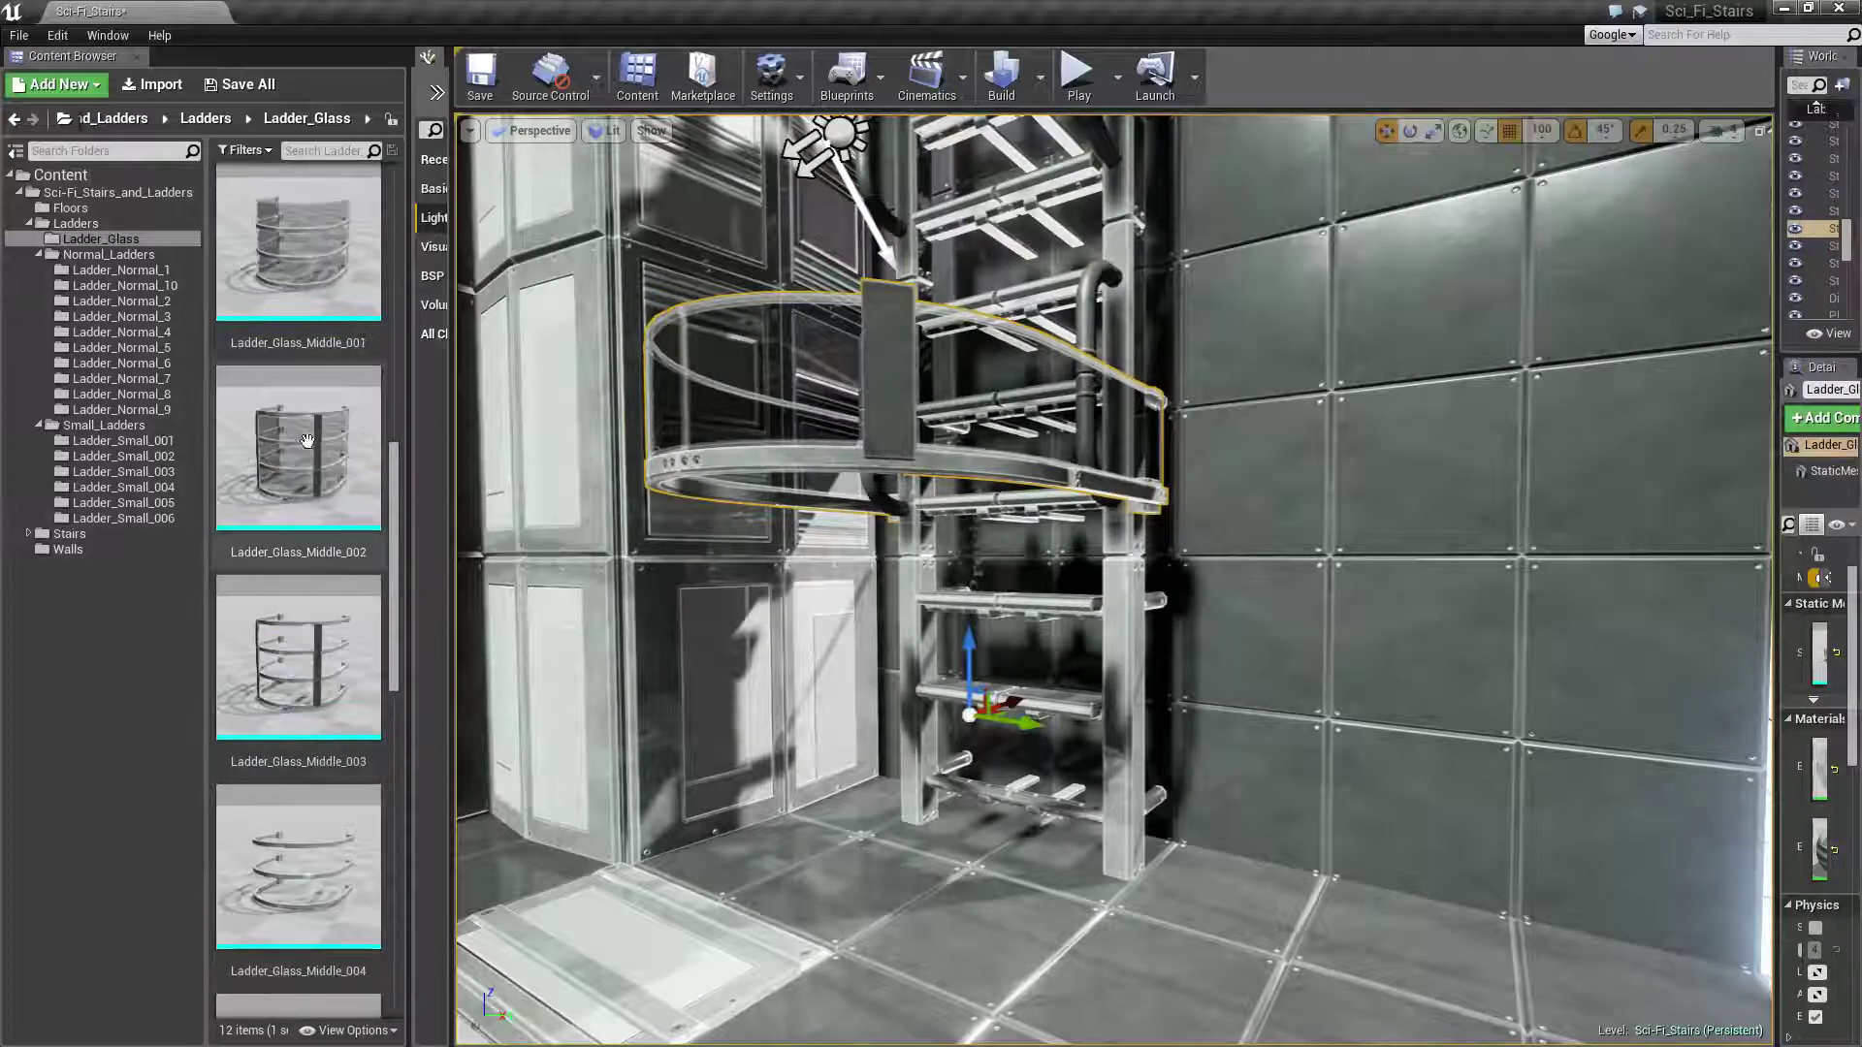
Place Ladder_Glass_Middle_002, rotate it to match the ladder, and line it up beneath the ring
{"action": "mouse_move", "coordinate": [296, 451]}
{"action": "left_mouse_down"}
{"action": "mouse_move", "coordinate": [892, 866]}
{"action": "mouse_move", "coordinate": [1043, 847]}
{"action": "left_mouse_up"}
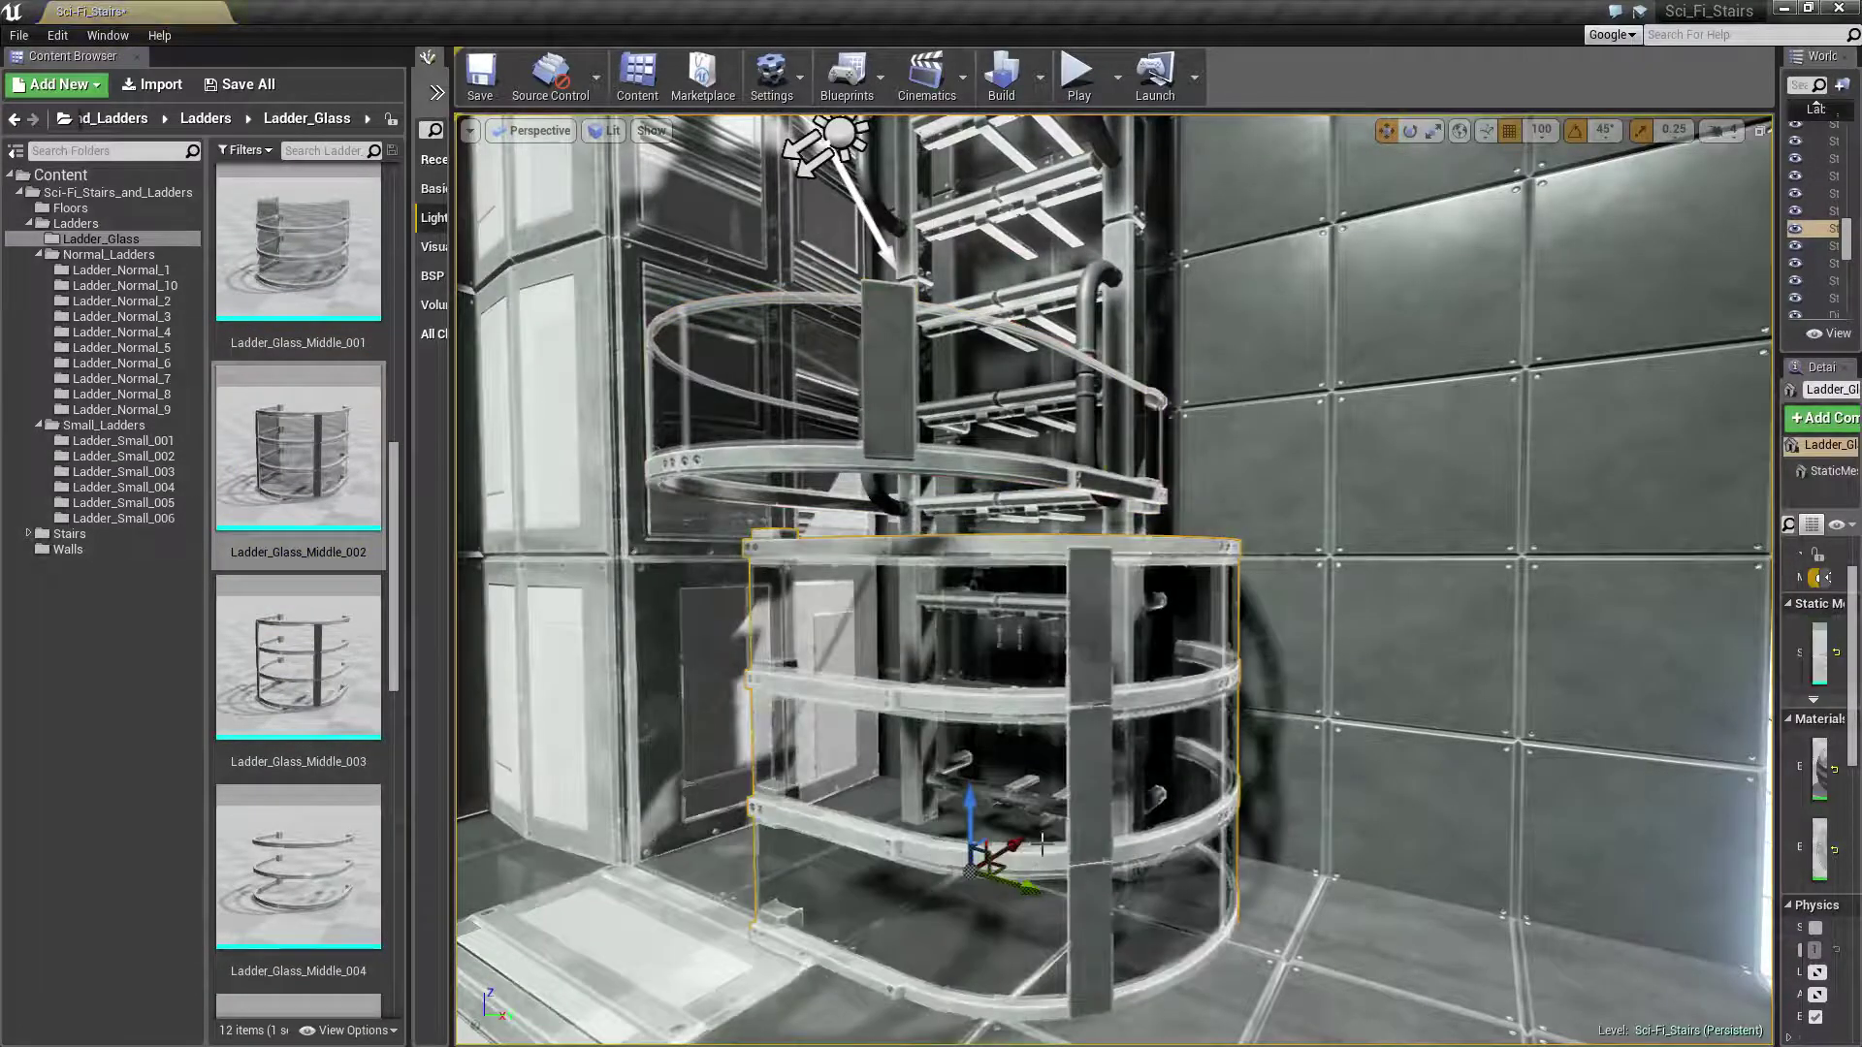
{"action": "key", "text": "e"}
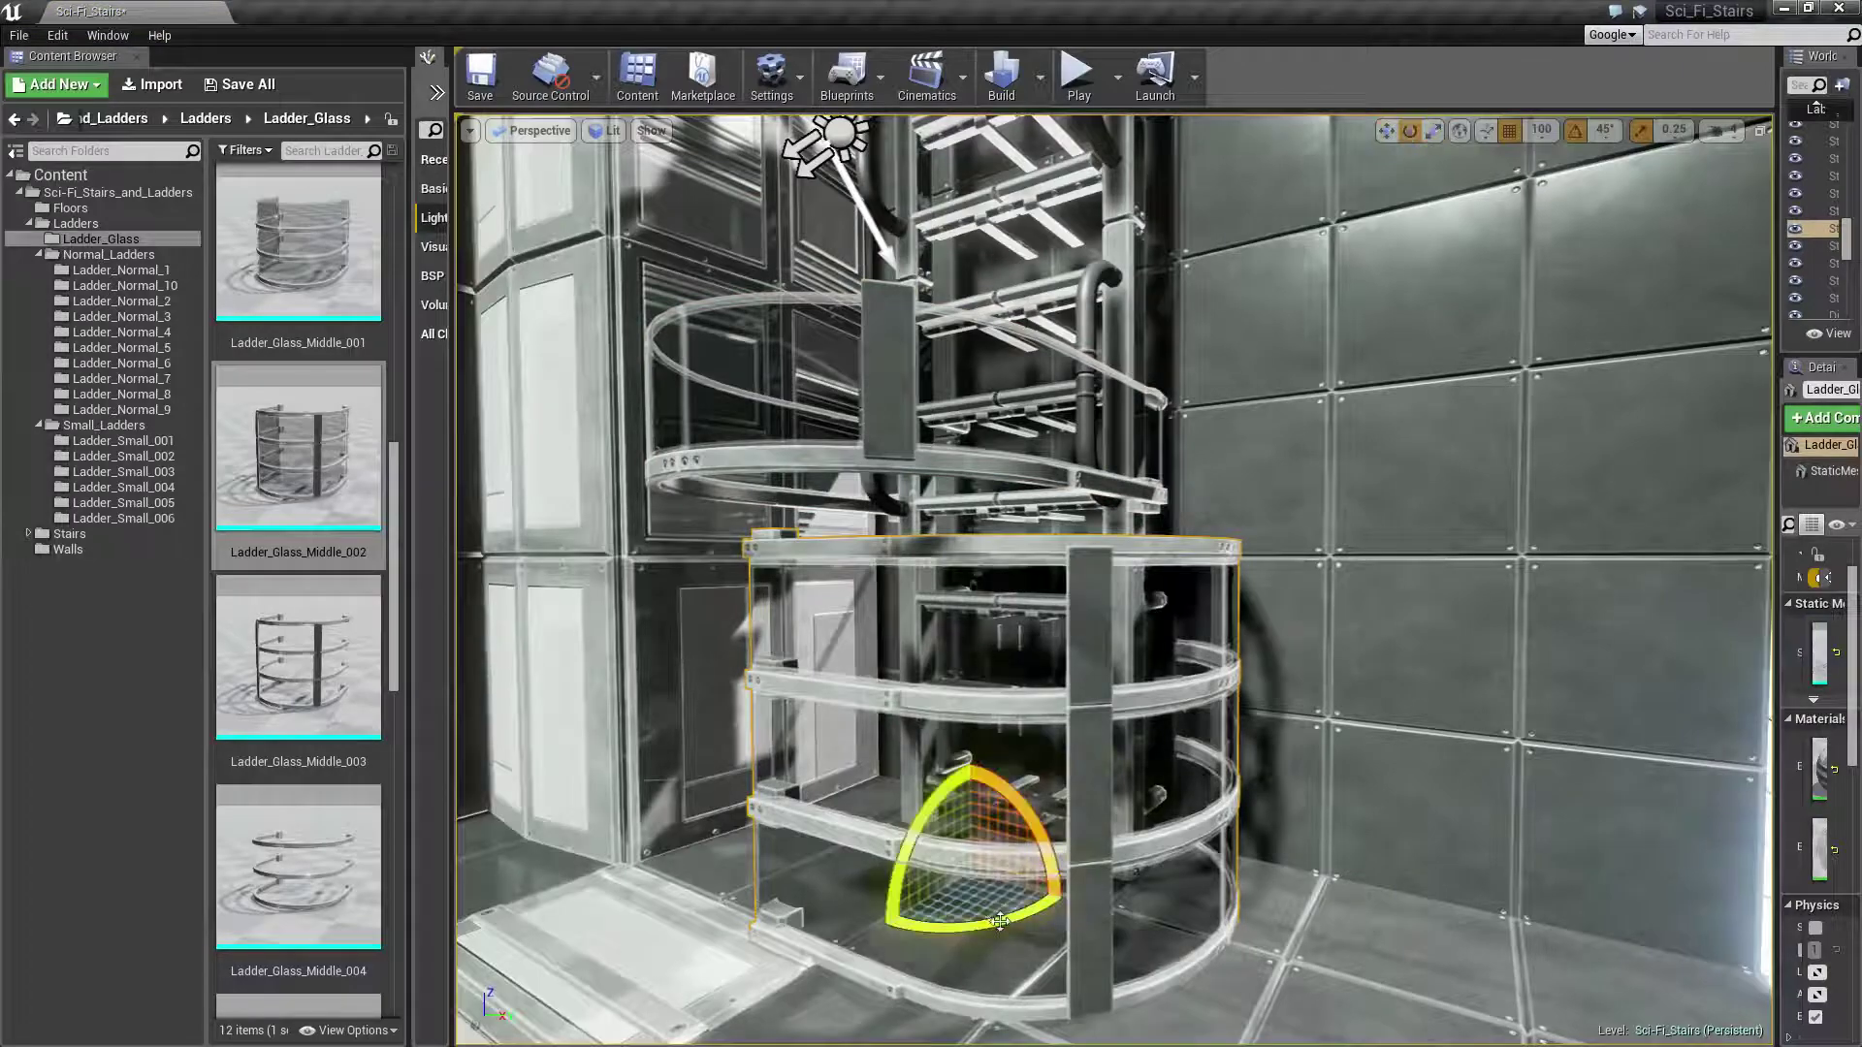
{"action": "left_click_drag", "start_coordinate": [1000, 922], "coordinate": [988, 924]}
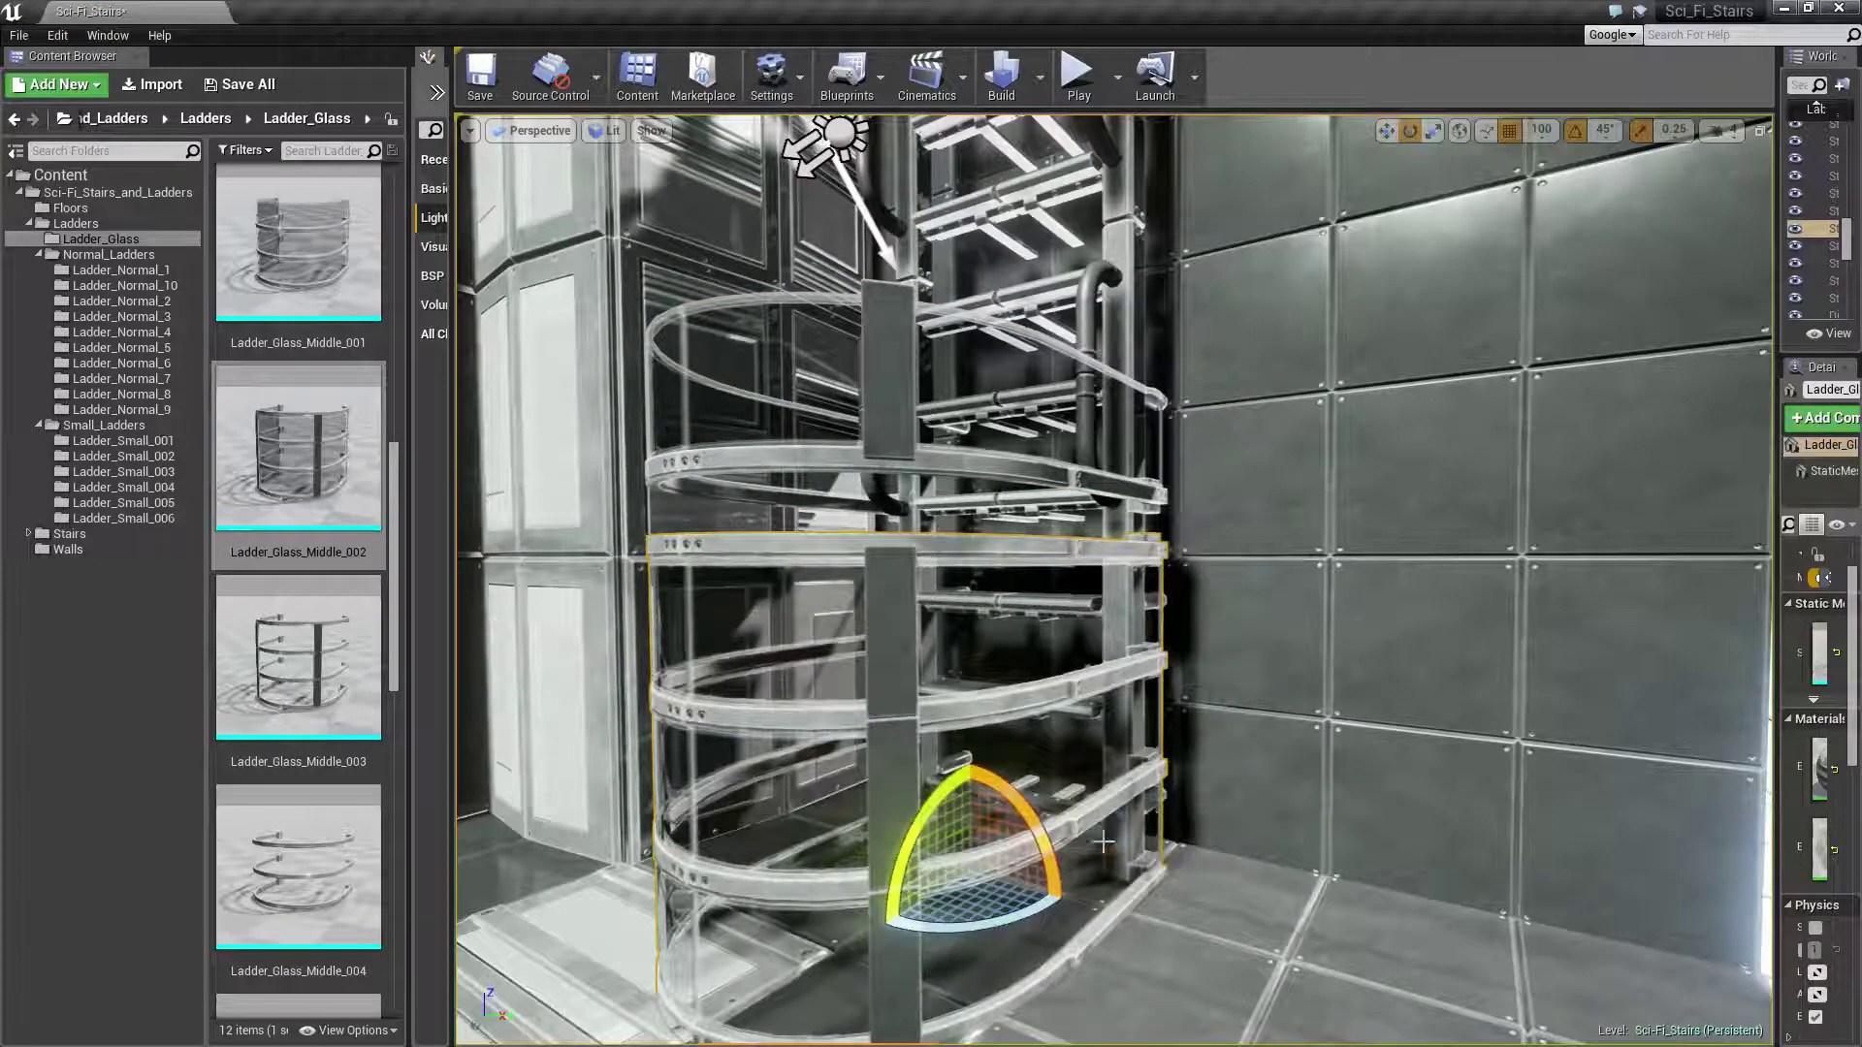
{"action": "key", "text": "w"}
{"action": "mouse_move", "coordinate": [1017, 836]}
{"action": "left_mouse_down"}
{"action": "mouse_move", "coordinate": [1105, 765]}
{"action": "mouse_move", "coordinate": [1093, 1004]}
{"action": "left_mouse_up"}
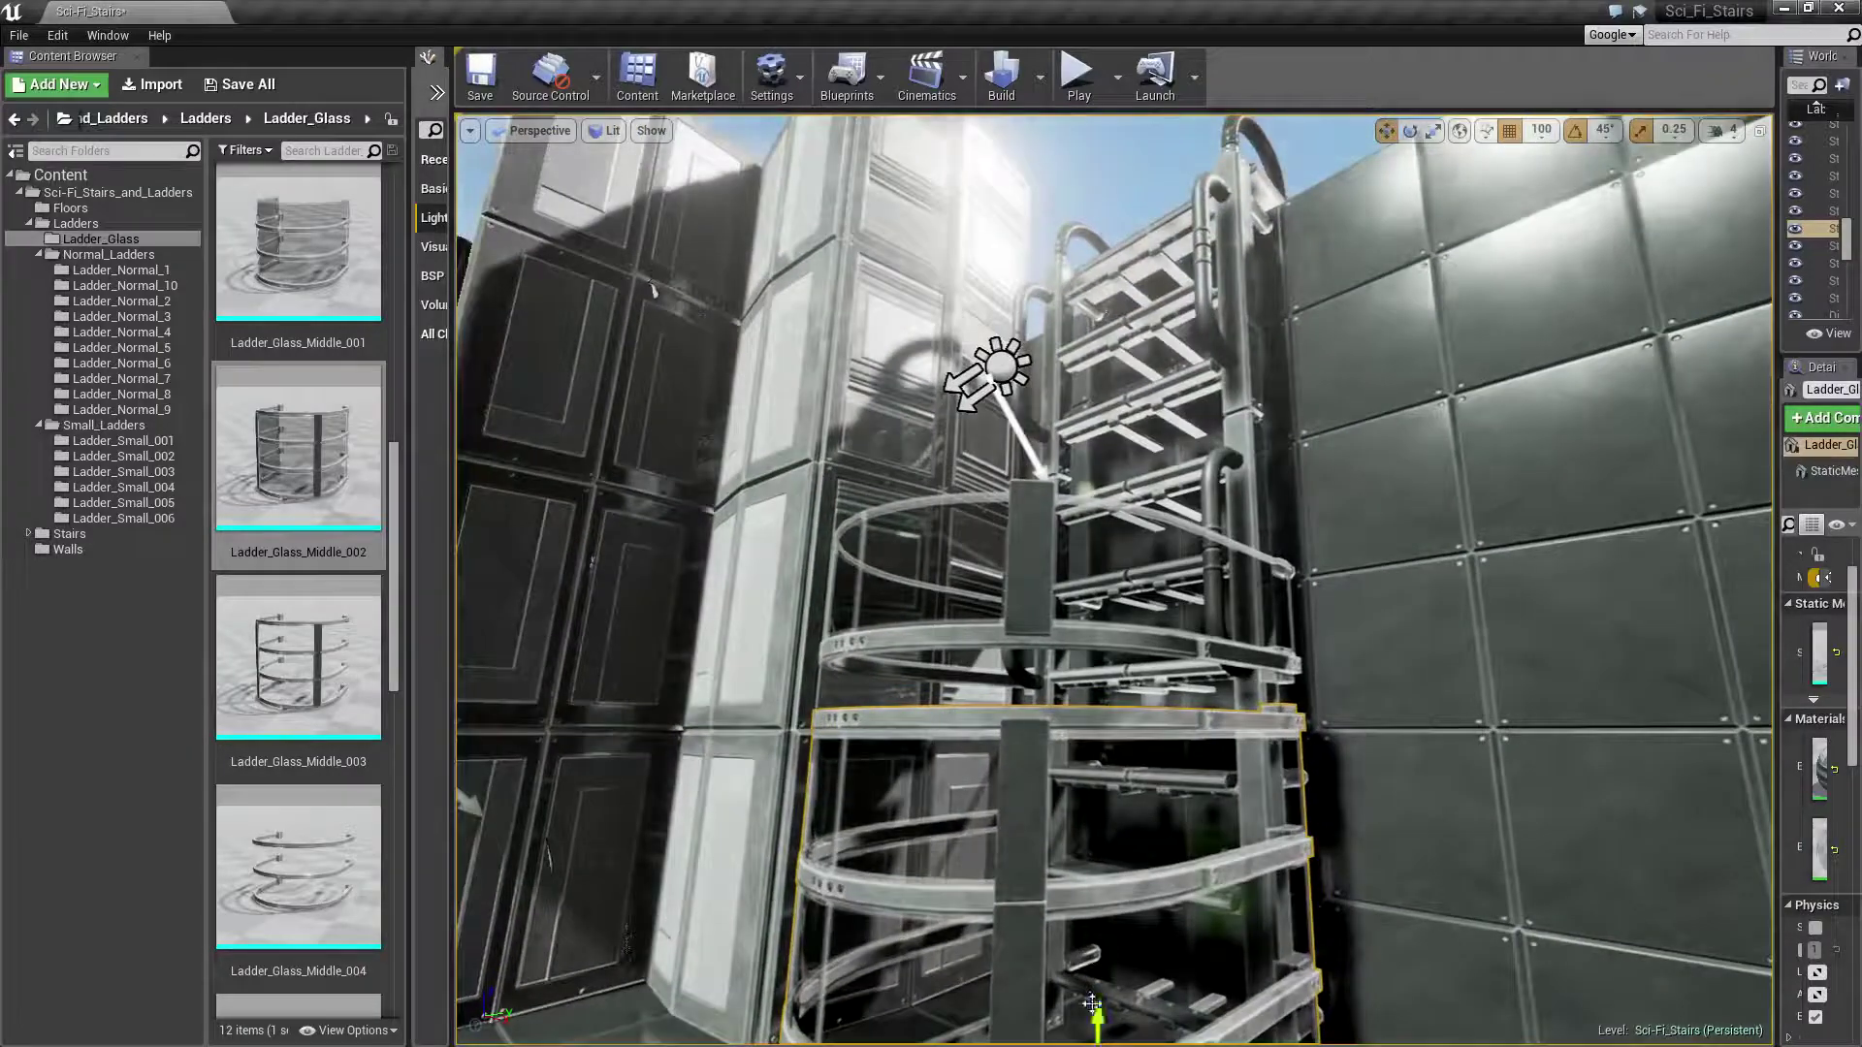
{"action": "left_click_drag", "start_coordinate": [1093, 1004], "coordinate": [1102, 540]}
Look up the tower and frame the view on the glass ladder
{"action": "right_click_drag", "start_coordinate": [1102, 540], "coordinate": [1102, 291]}
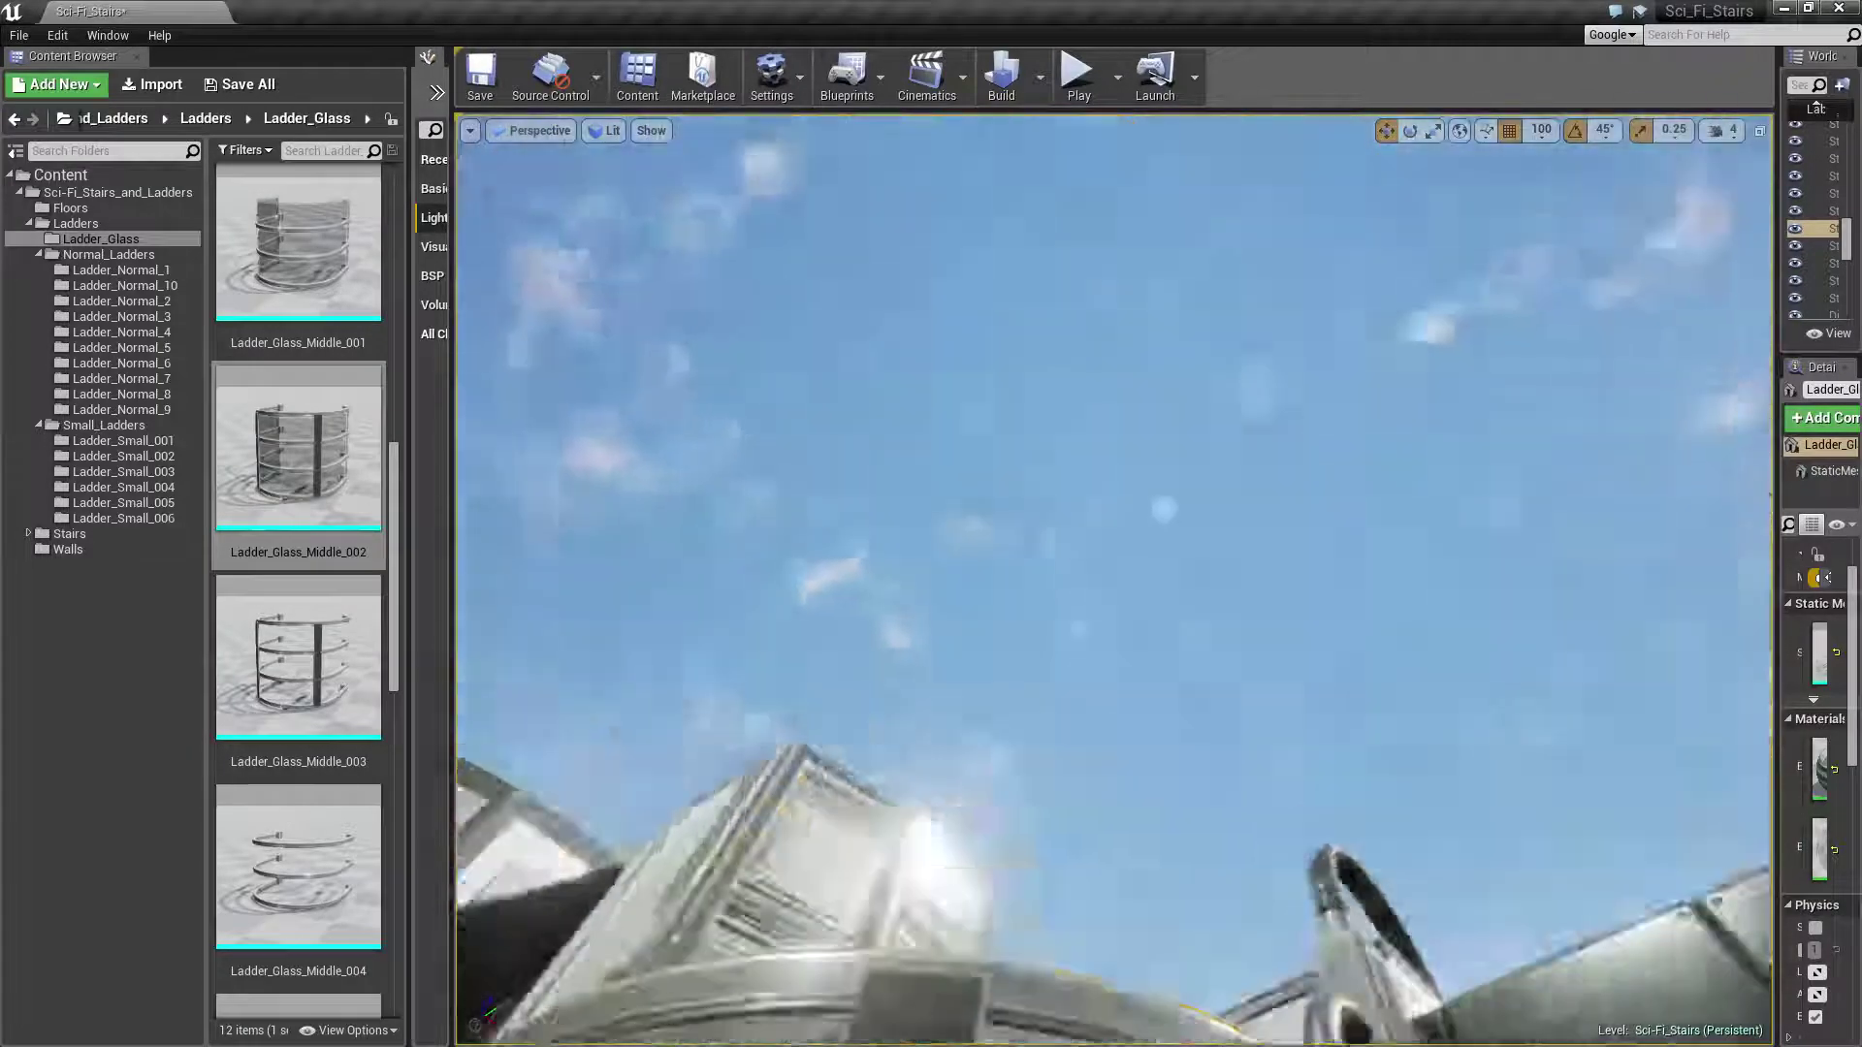
{"action": "key", "text": "f"}
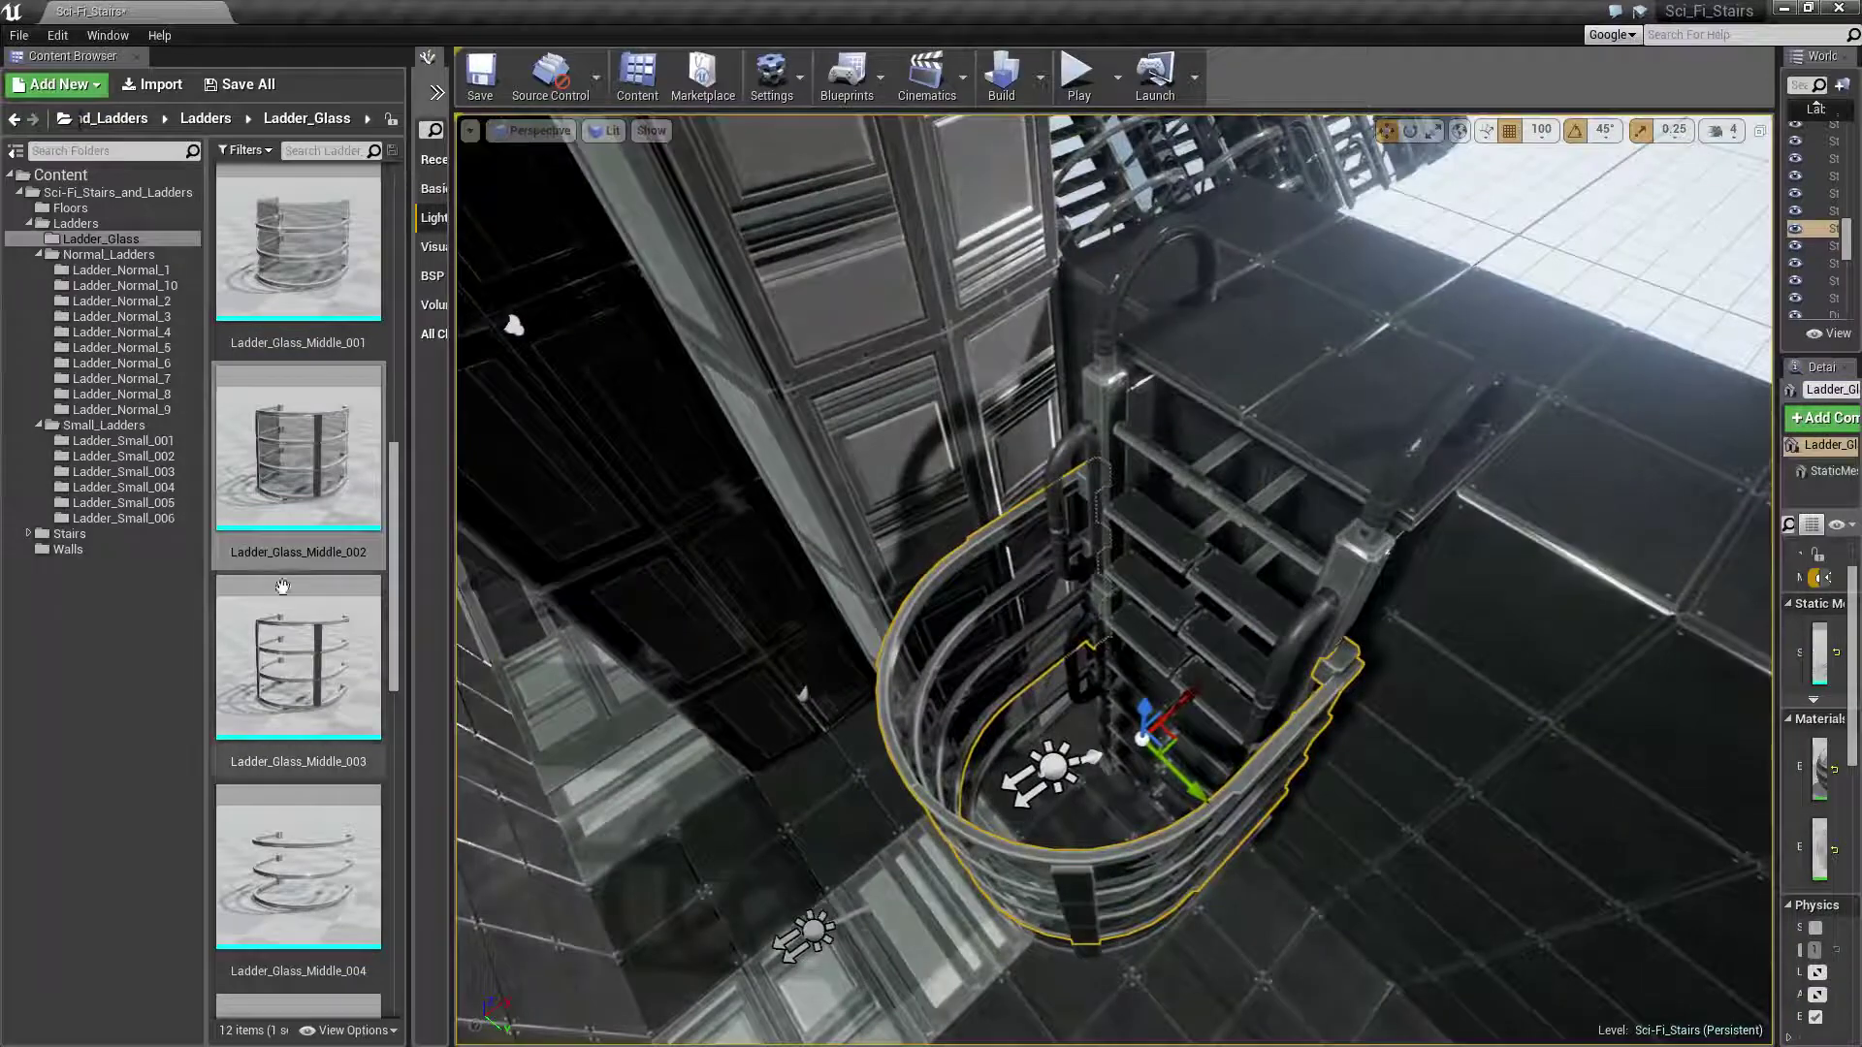
{"action": "scroll", "coordinate": [282, 586], "scroll_direction": "down", "scroll_amount": 2}
{"action": "scroll", "coordinate": [305, 754], "scroll_direction": "down", "scroll_amount": 2}
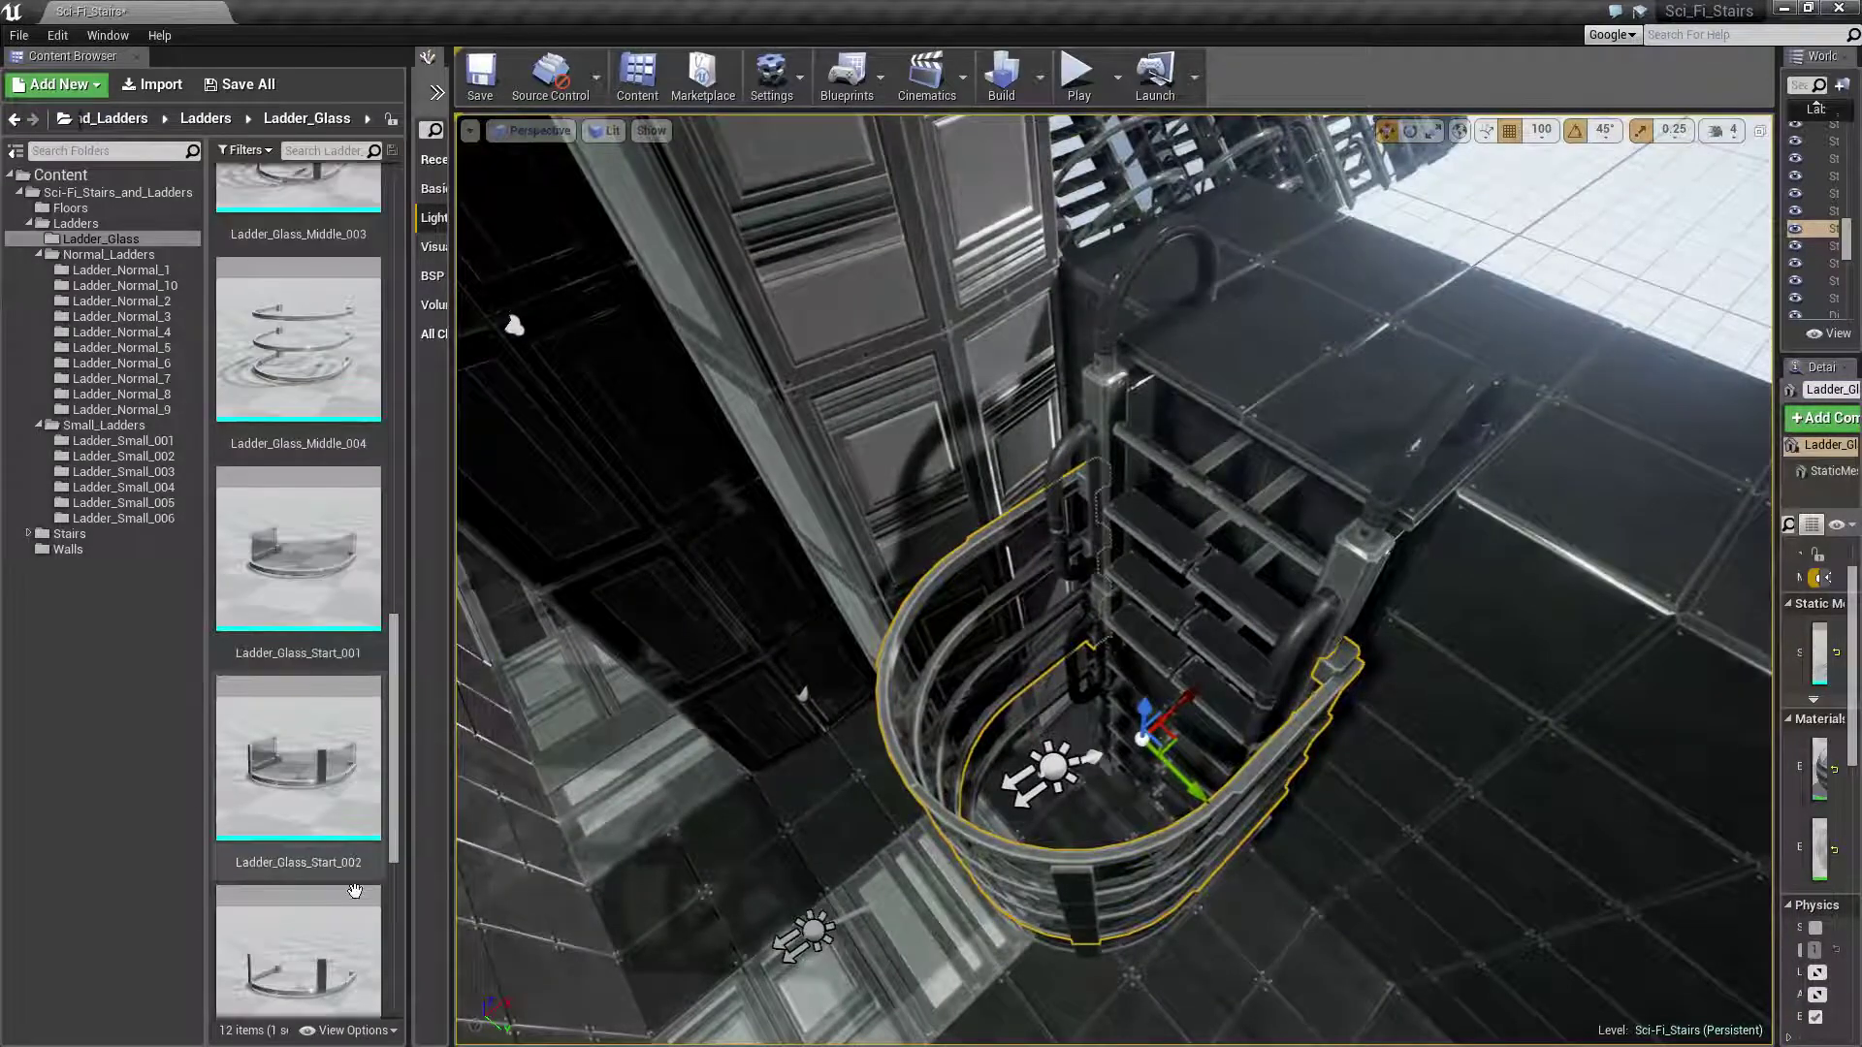
{"action": "scroll", "coordinate": [347, 776], "scroll_direction": "down", "scroll_amount": 1}
{"action": "scroll", "coordinate": [345, 834], "scroll_direction": "down", "scroll_amount": 2}
{"action": "scroll", "coordinate": [344, 878], "scroll_direction": "up", "scroll_amount": 4}
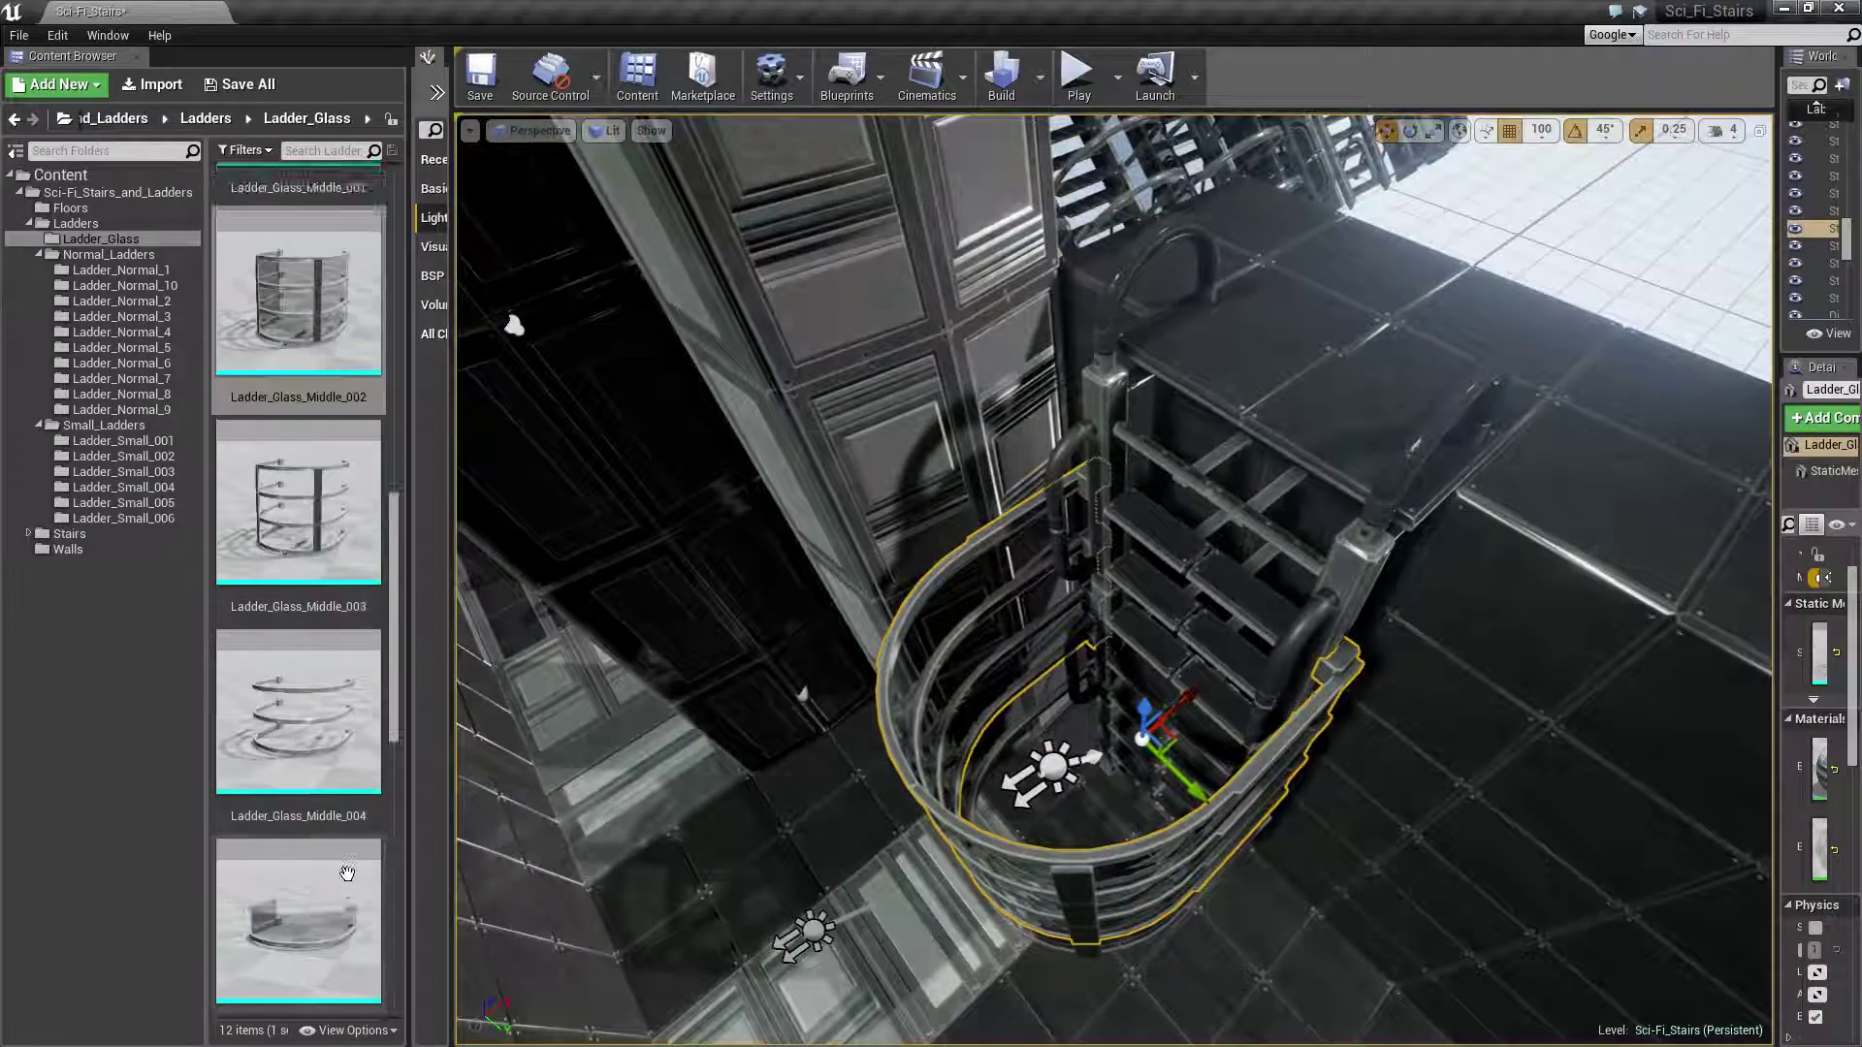
{"action": "scroll", "coordinate": [345, 876], "scroll_direction": "up", "scroll_amount": 4}
{"action": "scroll", "coordinate": [347, 875], "scroll_direction": "up", "scroll_amount": 4}
{"action": "scroll", "coordinate": [348, 873], "scroll_direction": "up", "scroll_amount": 4}
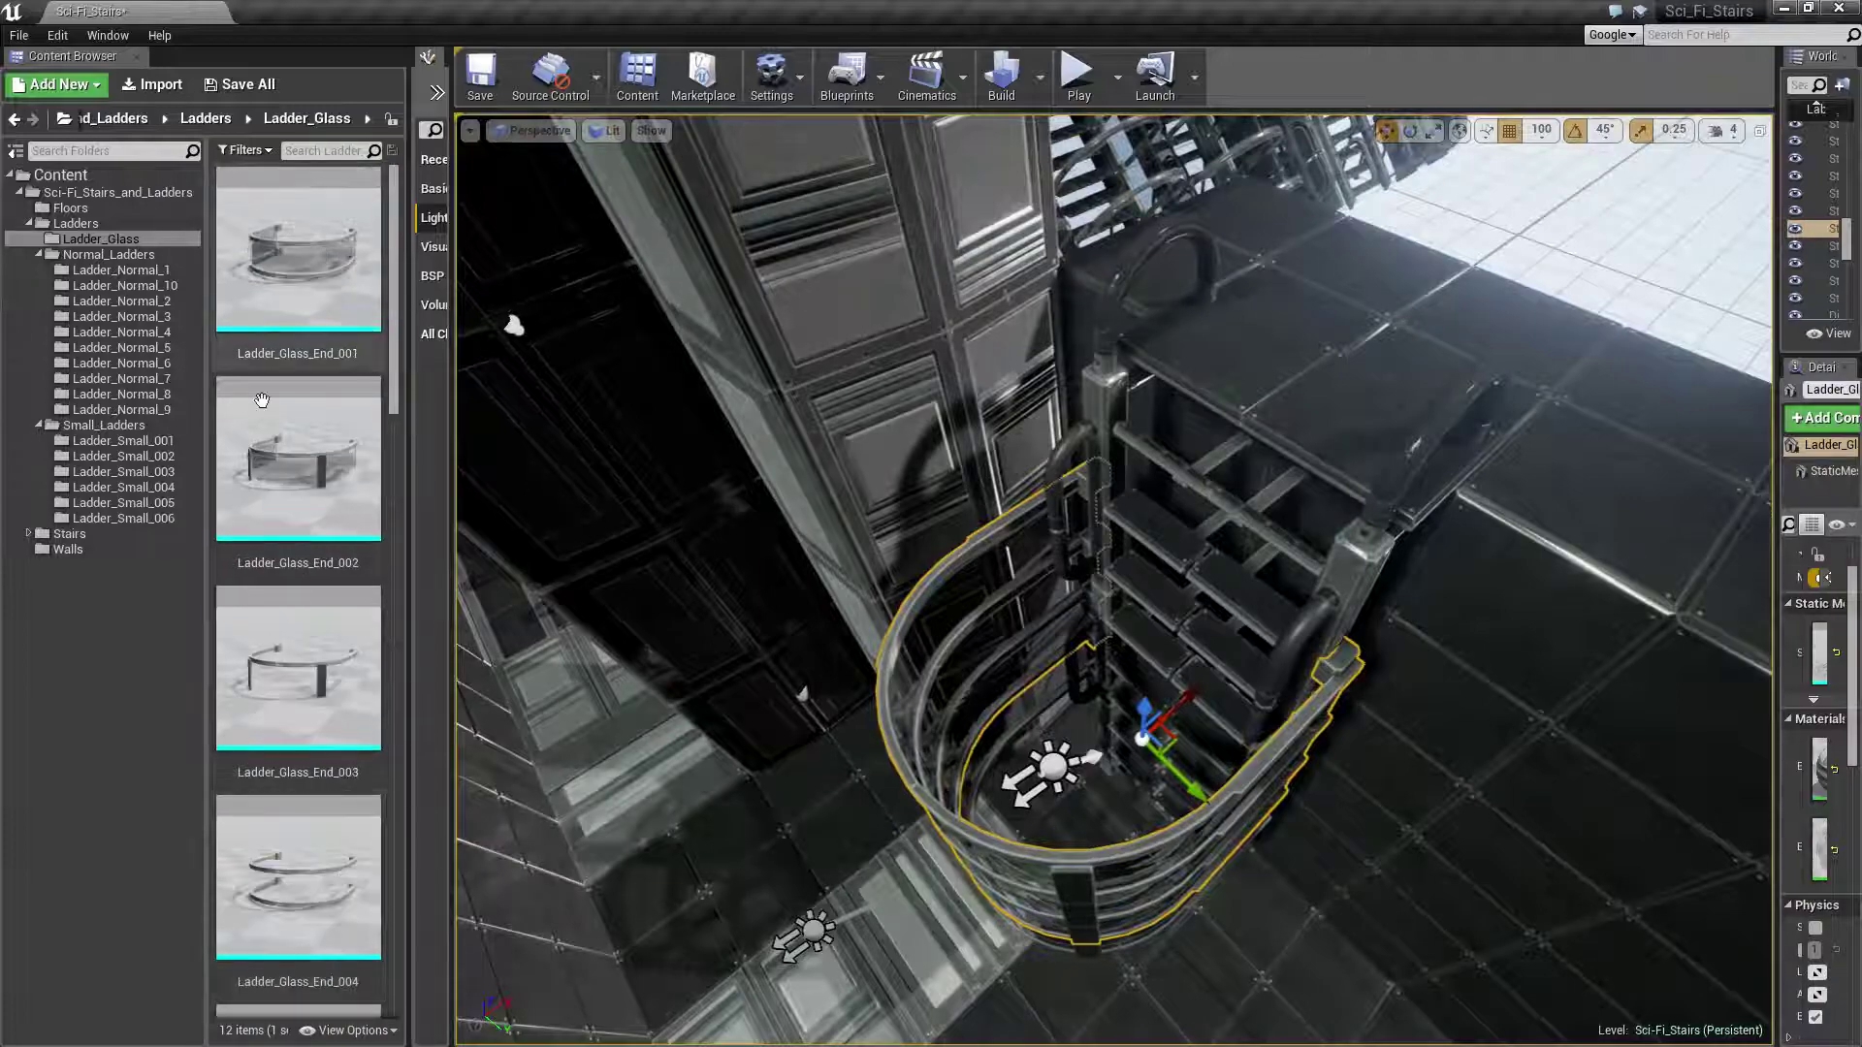
Place Ladder_Glass_End_002, rotate it to match the cage, and move it onto the ladder top
{"action": "mouse_move", "coordinate": [299, 461]}
{"action": "left_mouse_down"}
{"action": "mouse_move", "coordinate": [1350, 355]}
{"action": "mouse_move", "coordinate": [1460, 383]}
{"action": "left_mouse_up"}
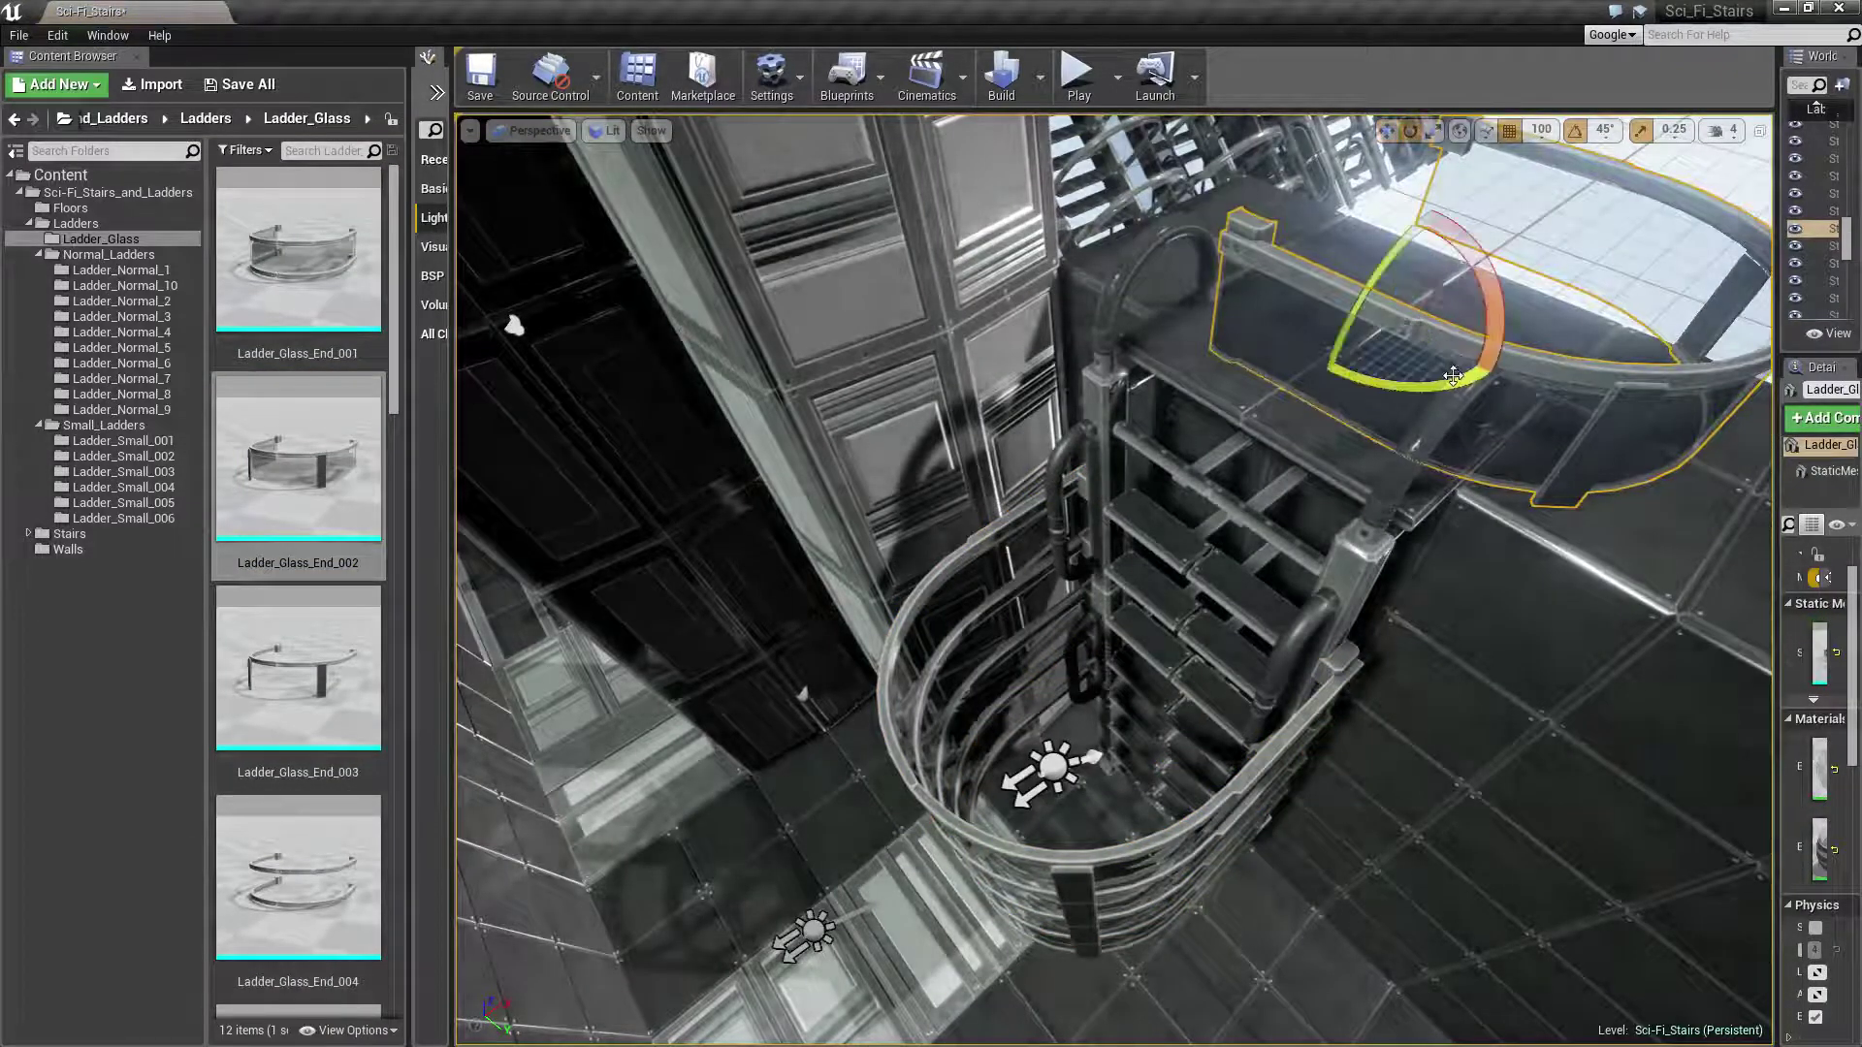
{"action": "left_click_drag", "start_coordinate": [1460, 281], "coordinate": [1584, 303]}
{"action": "key", "text": "w"}
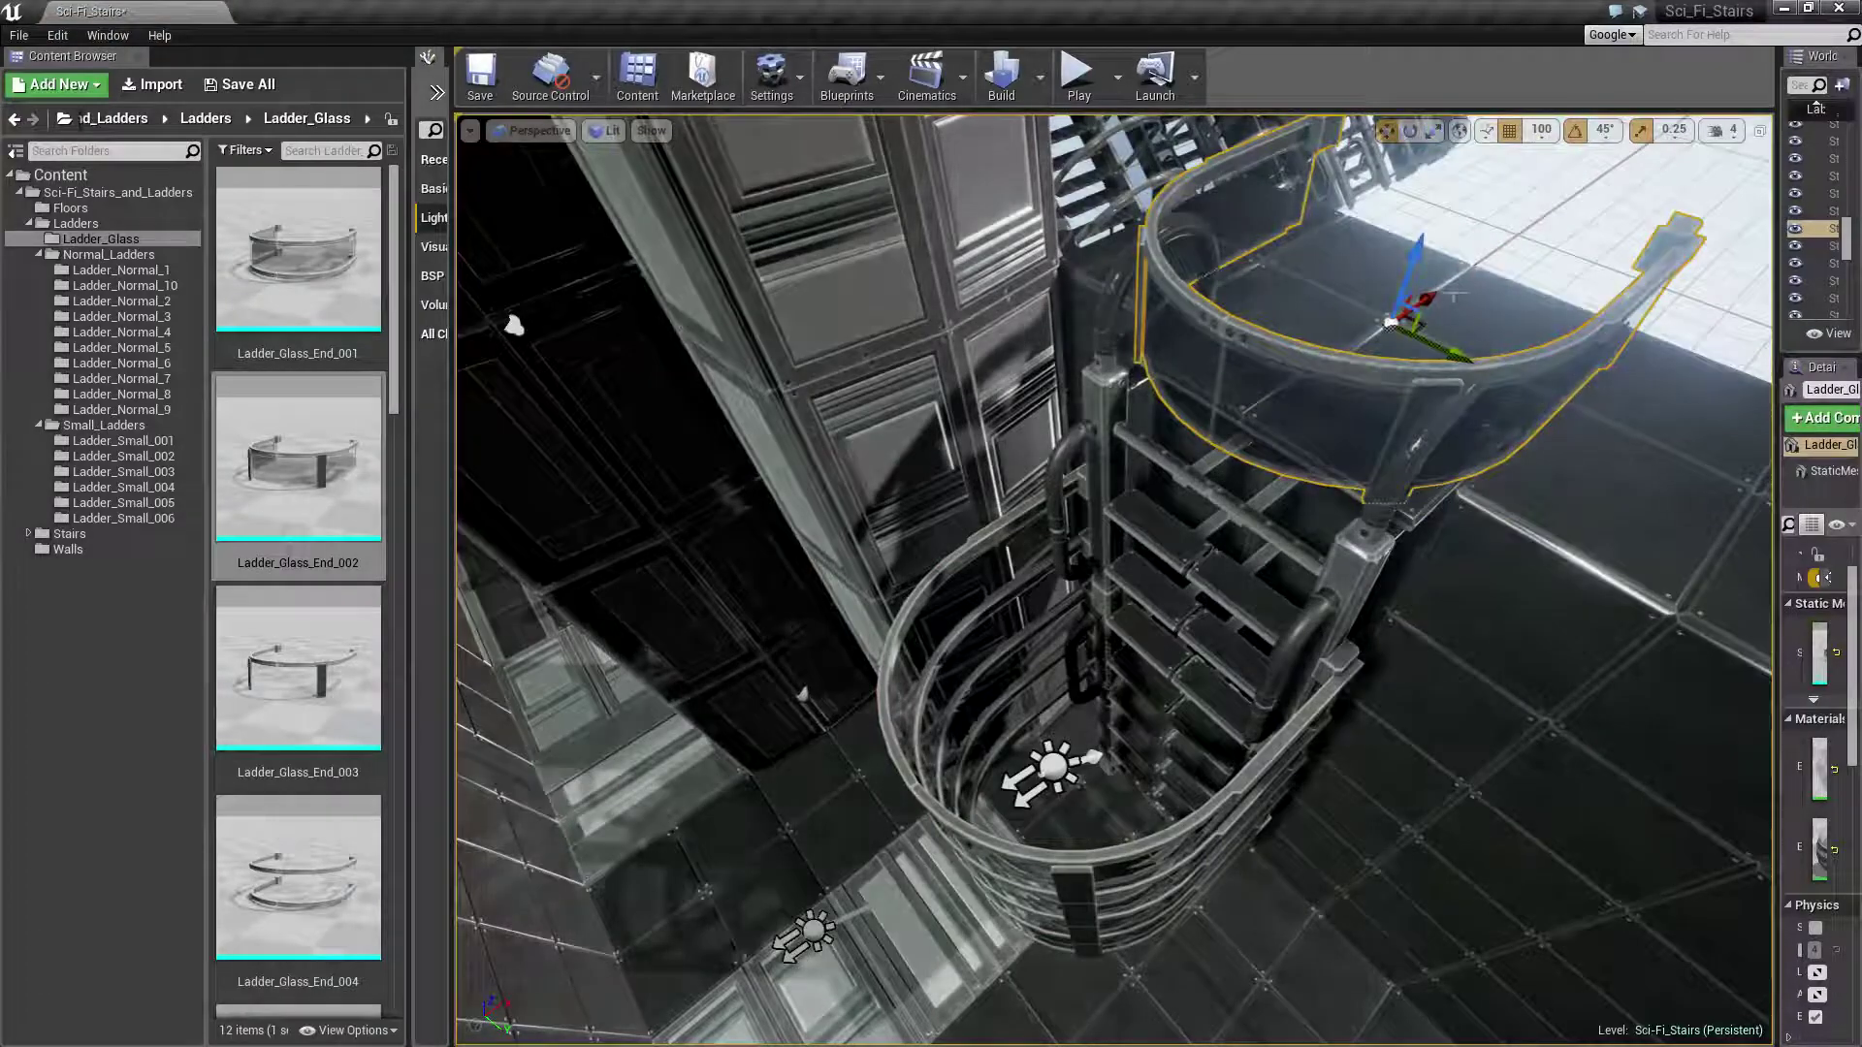
{"action": "left_click_drag", "start_coordinate": [1453, 295], "coordinate": [1209, 433]}
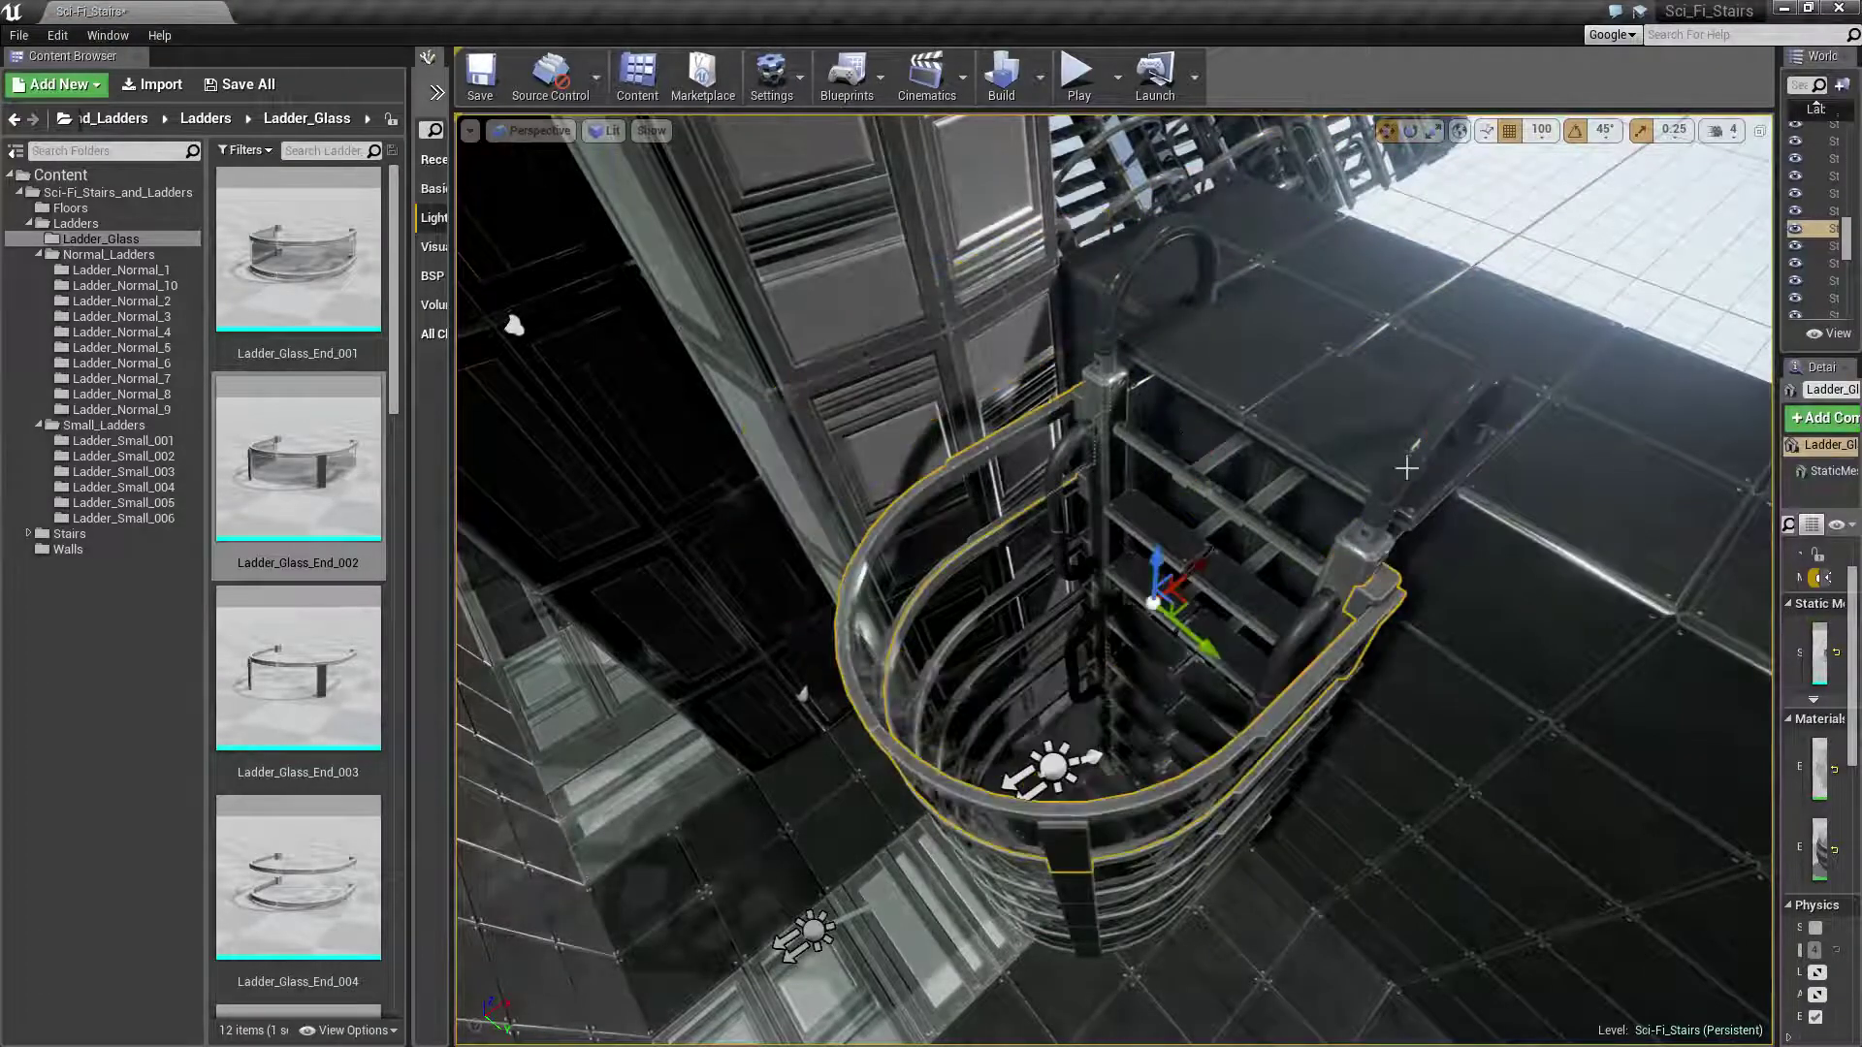
{"action": "right_click_drag", "start_coordinate": [1175, 480], "coordinate": [1175, 479]}
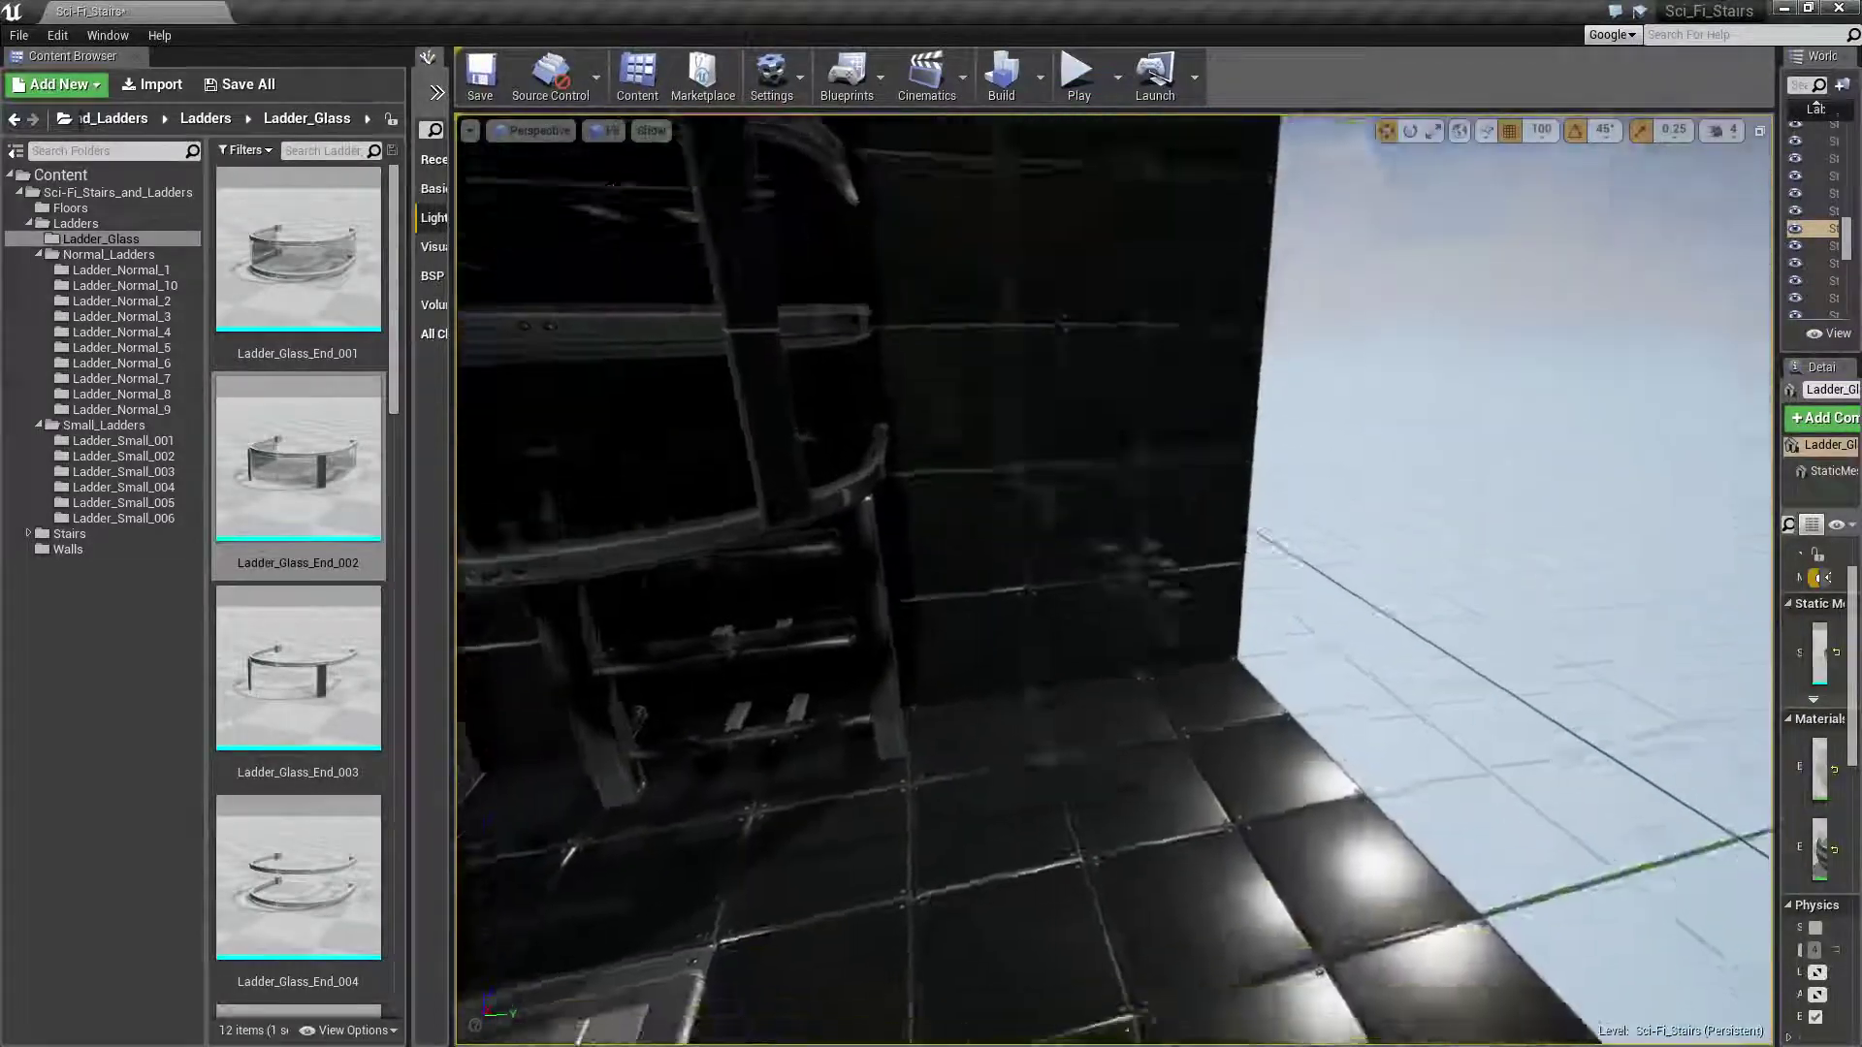
Fly to the wall beside the ladder and open the Ladder_Small_001 folder
{"action": "right_click_drag", "start_coordinate": [1409, 494], "coordinate": [1409, 495]}
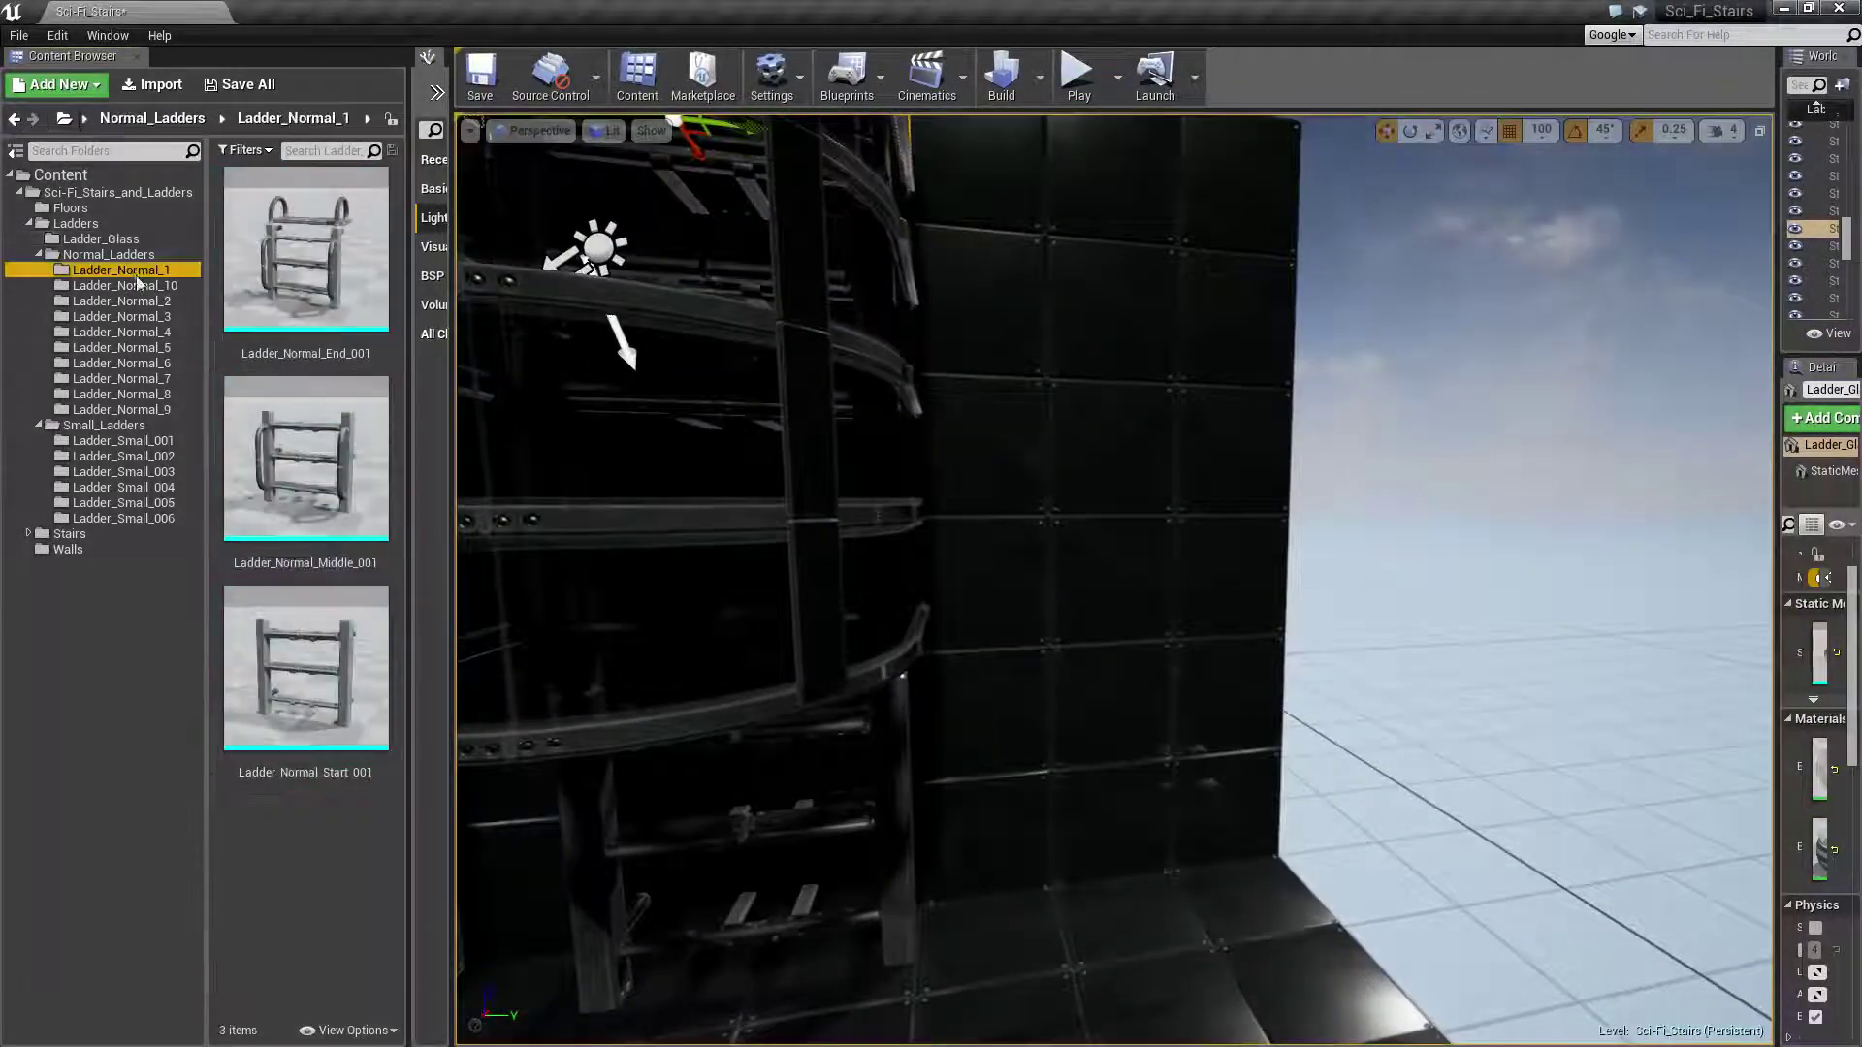
{"action": "left_click", "coordinate": [131, 443]}
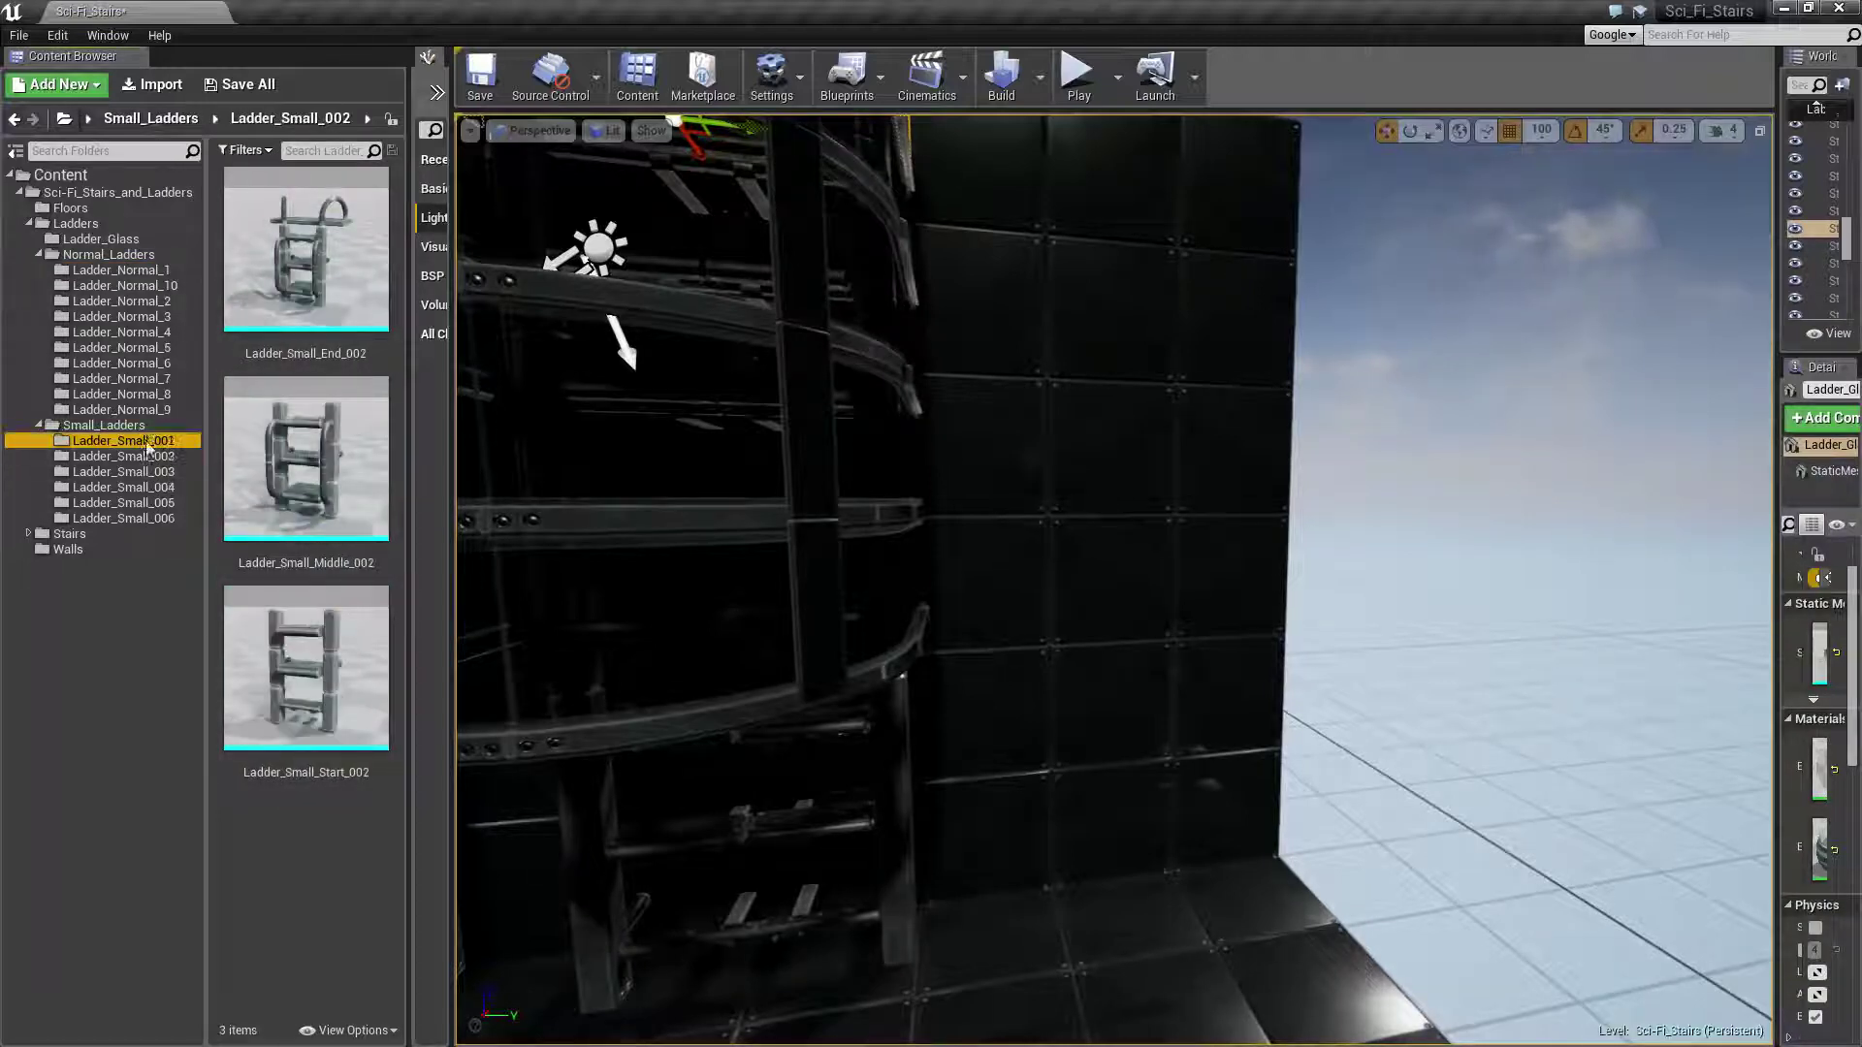
{"action": "right_click_drag", "start_coordinate": [873, 485], "coordinate": [873, 563]}
Place Ladder_Small_Start_001 turned against the wall, then add a Ladder_Small_Middle_001 piece
{"action": "left_click_drag", "start_coordinate": [318, 752], "coordinate": [1237, 840]}
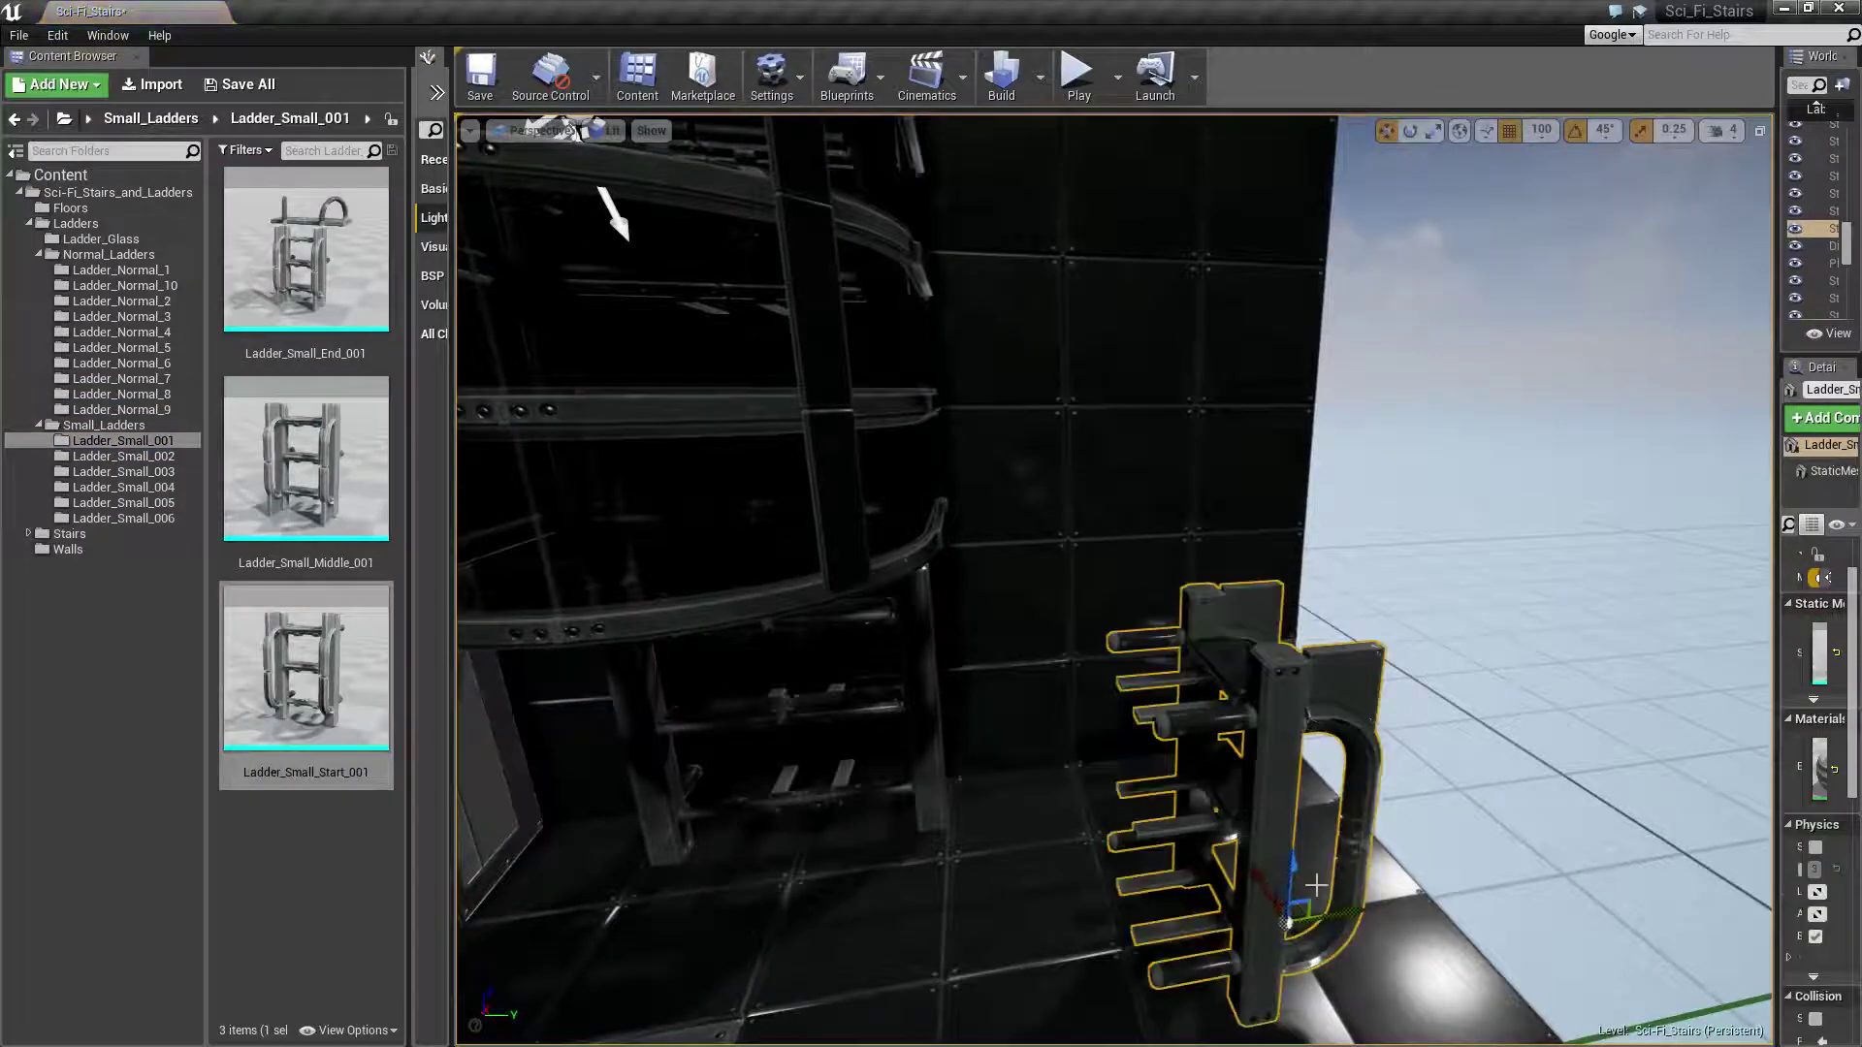
{"action": "left_click_drag", "start_coordinate": [1260, 991], "coordinate": [1353, 999]}
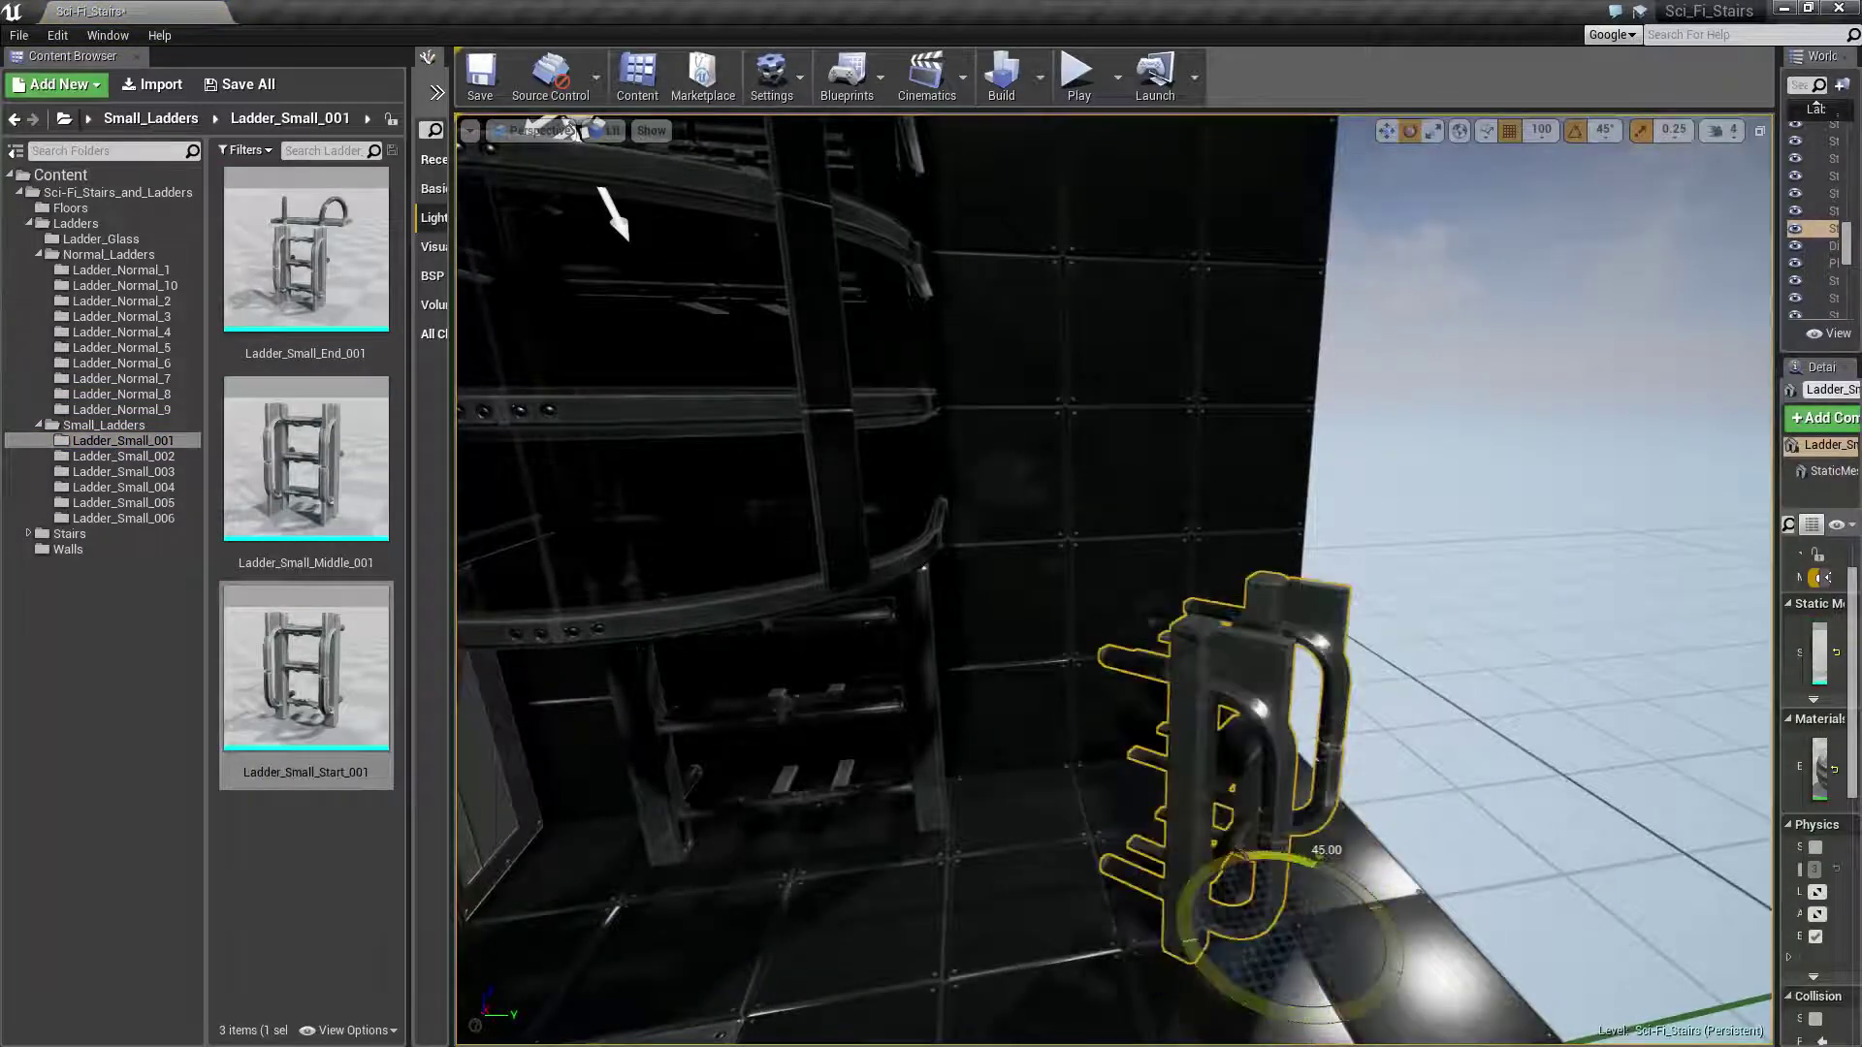
{"action": "left_click_drag", "start_coordinate": [1247, 855], "coordinate": [1178, 743]}
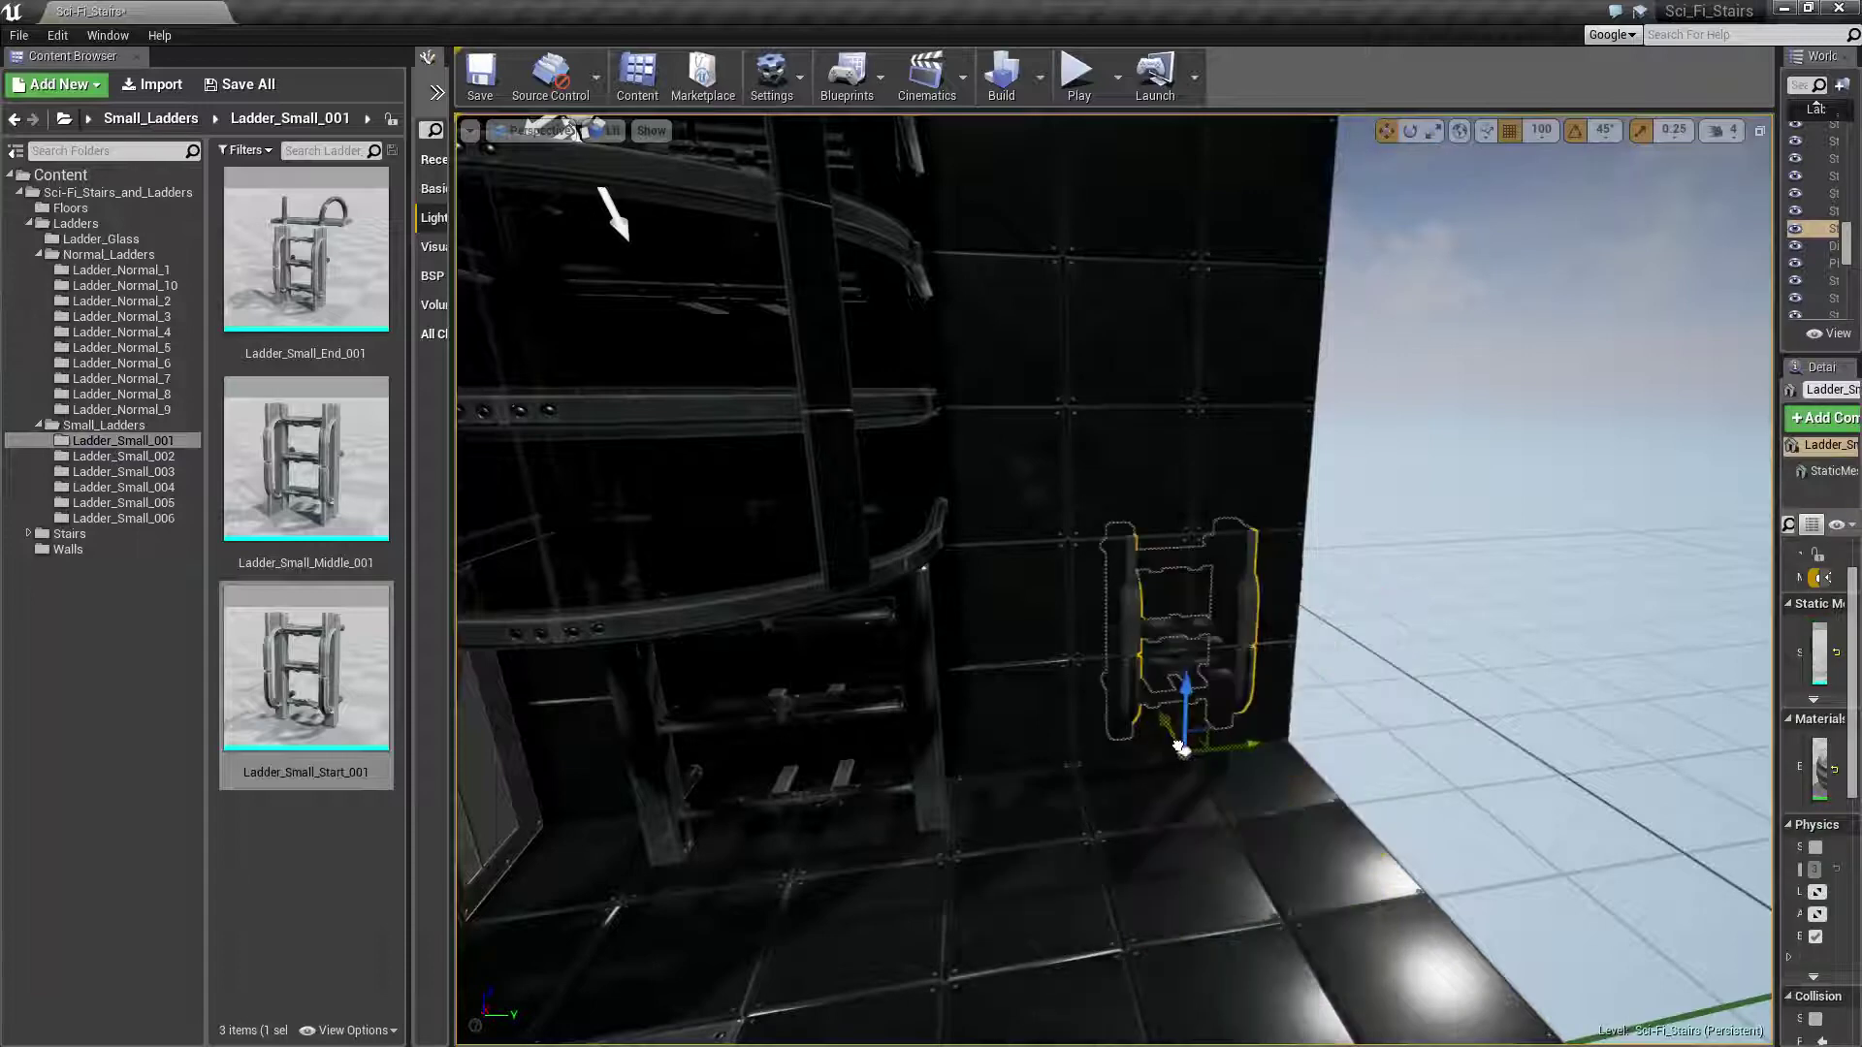
{"action": "left_click", "coordinate": [1164, 721]}
{"action": "left_click", "coordinate": [1129, 636]}
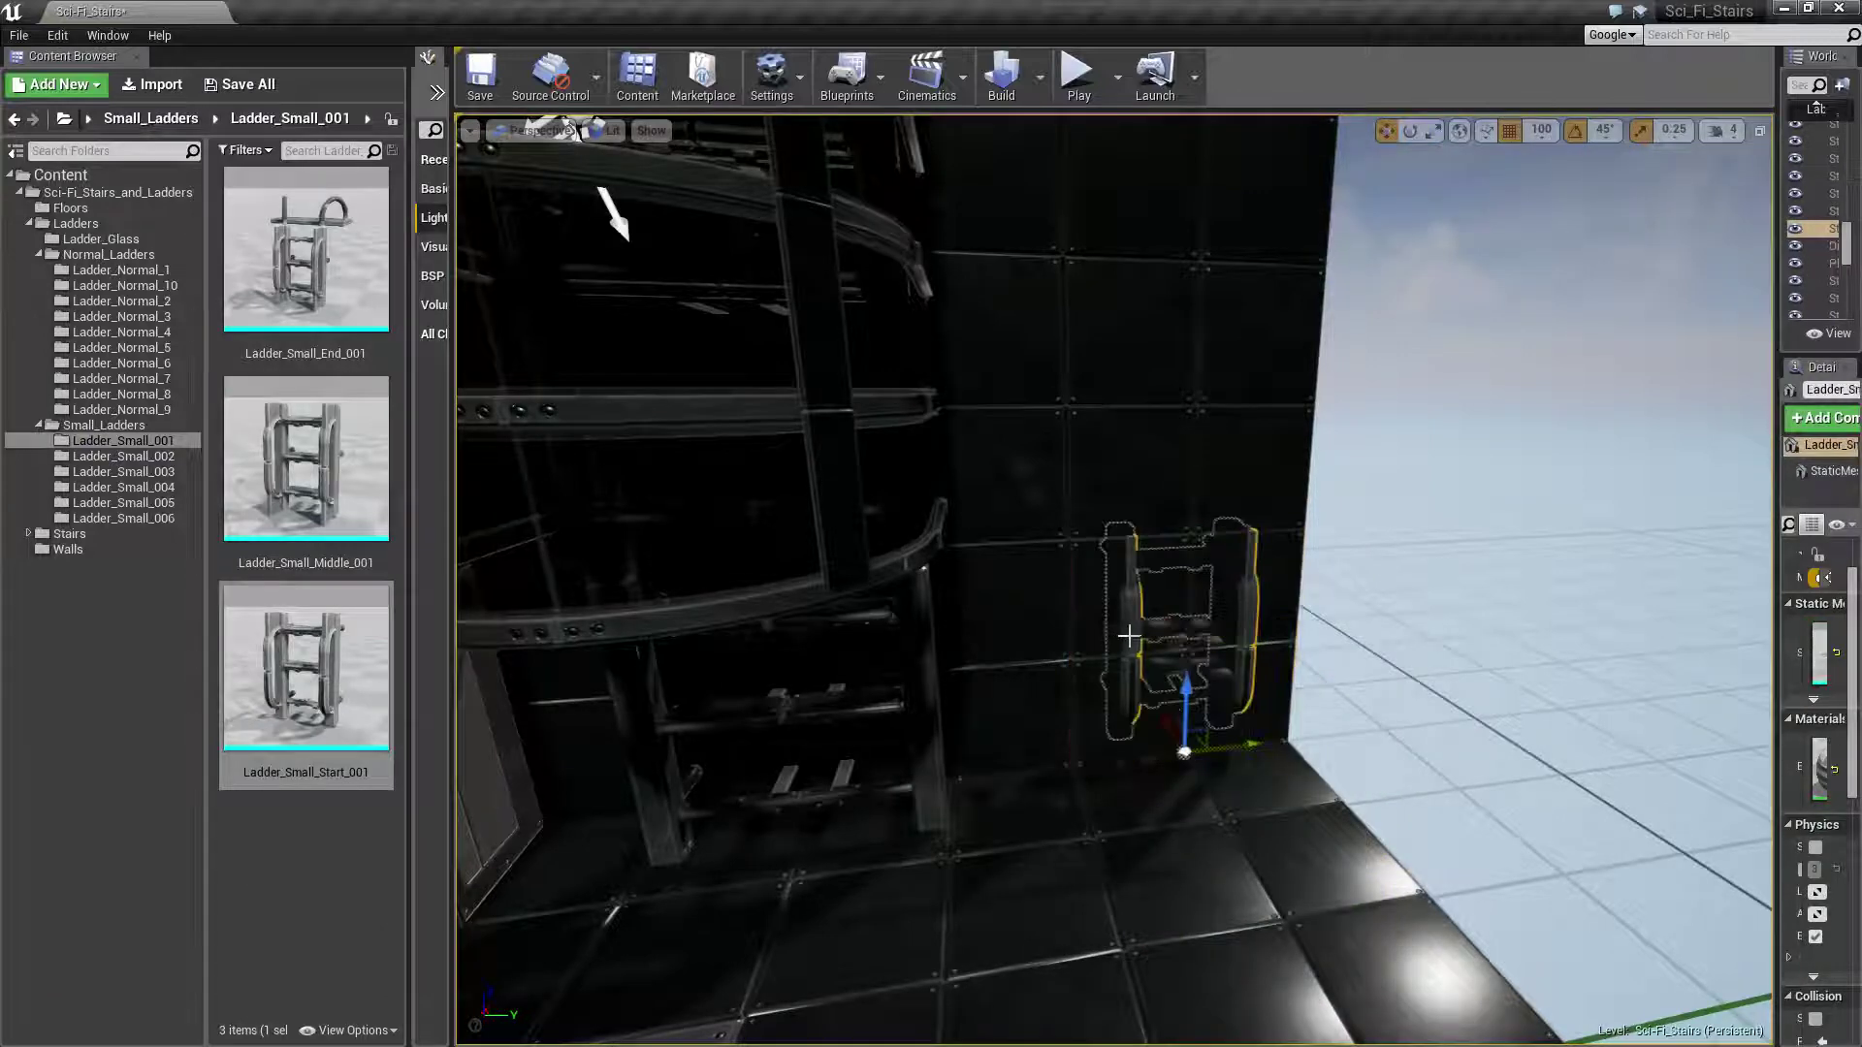
{"action": "left_click_drag", "start_coordinate": [1165, 719], "coordinate": [1191, 769]}
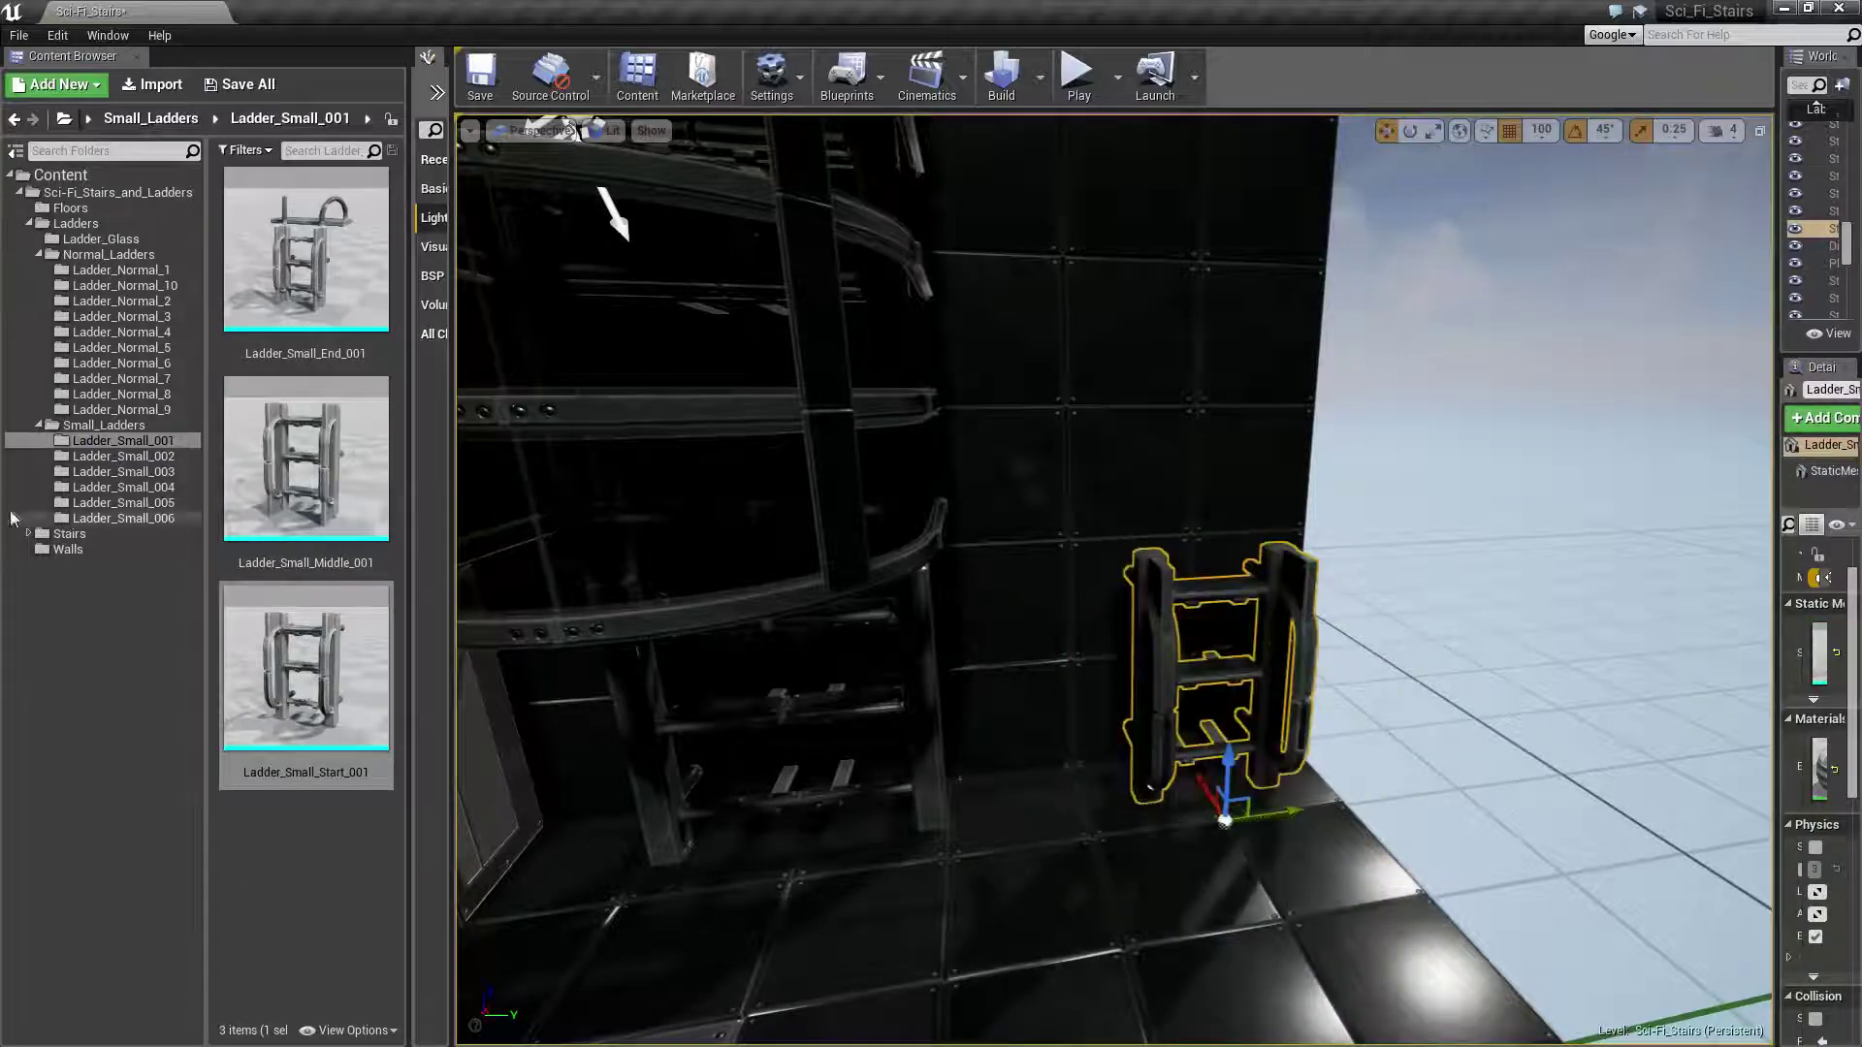
{"action": "left_click_drag", "start_coordinate": [310, 410], "coordinate": [1347, 939]}
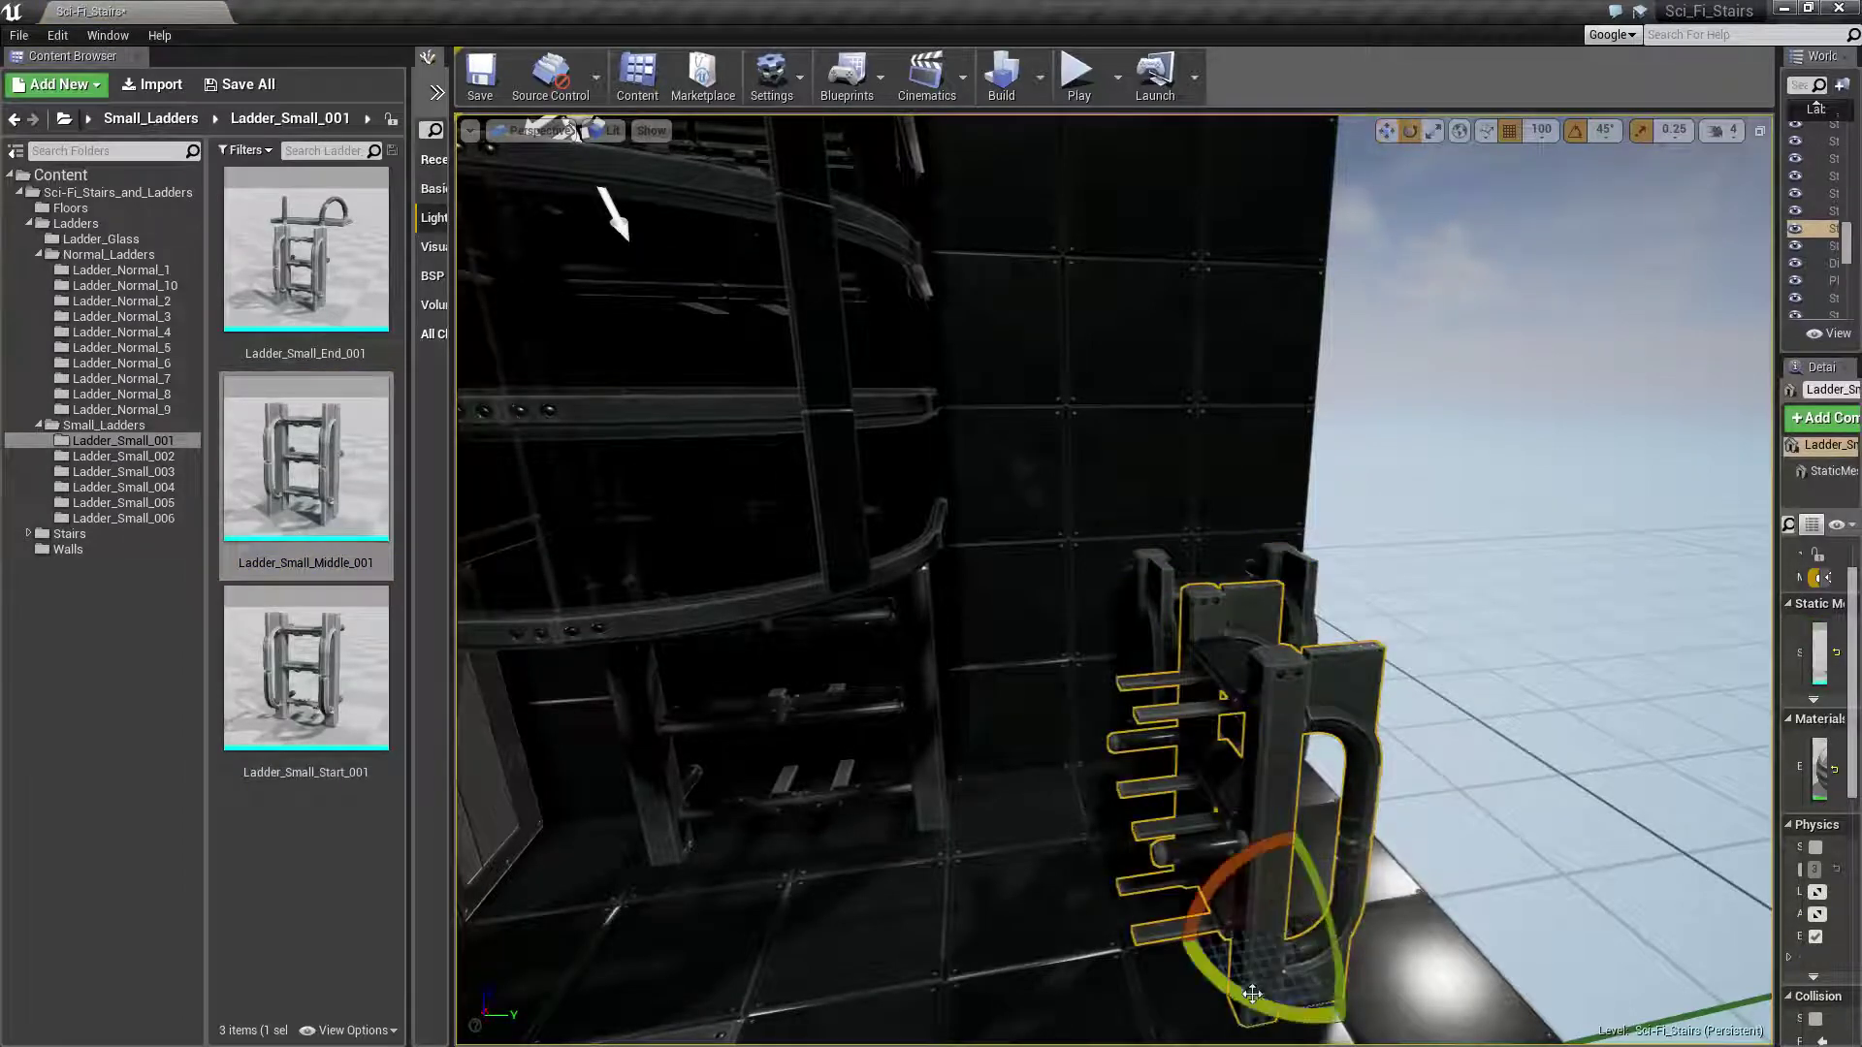
Rotate the small middle piece to face the camera and move it down against the wall
{"action": "left_click_drag", "start_coordinate": [1252, 994], "coordinate": [1189, 855]}
{"action": "key", "text": "w"}
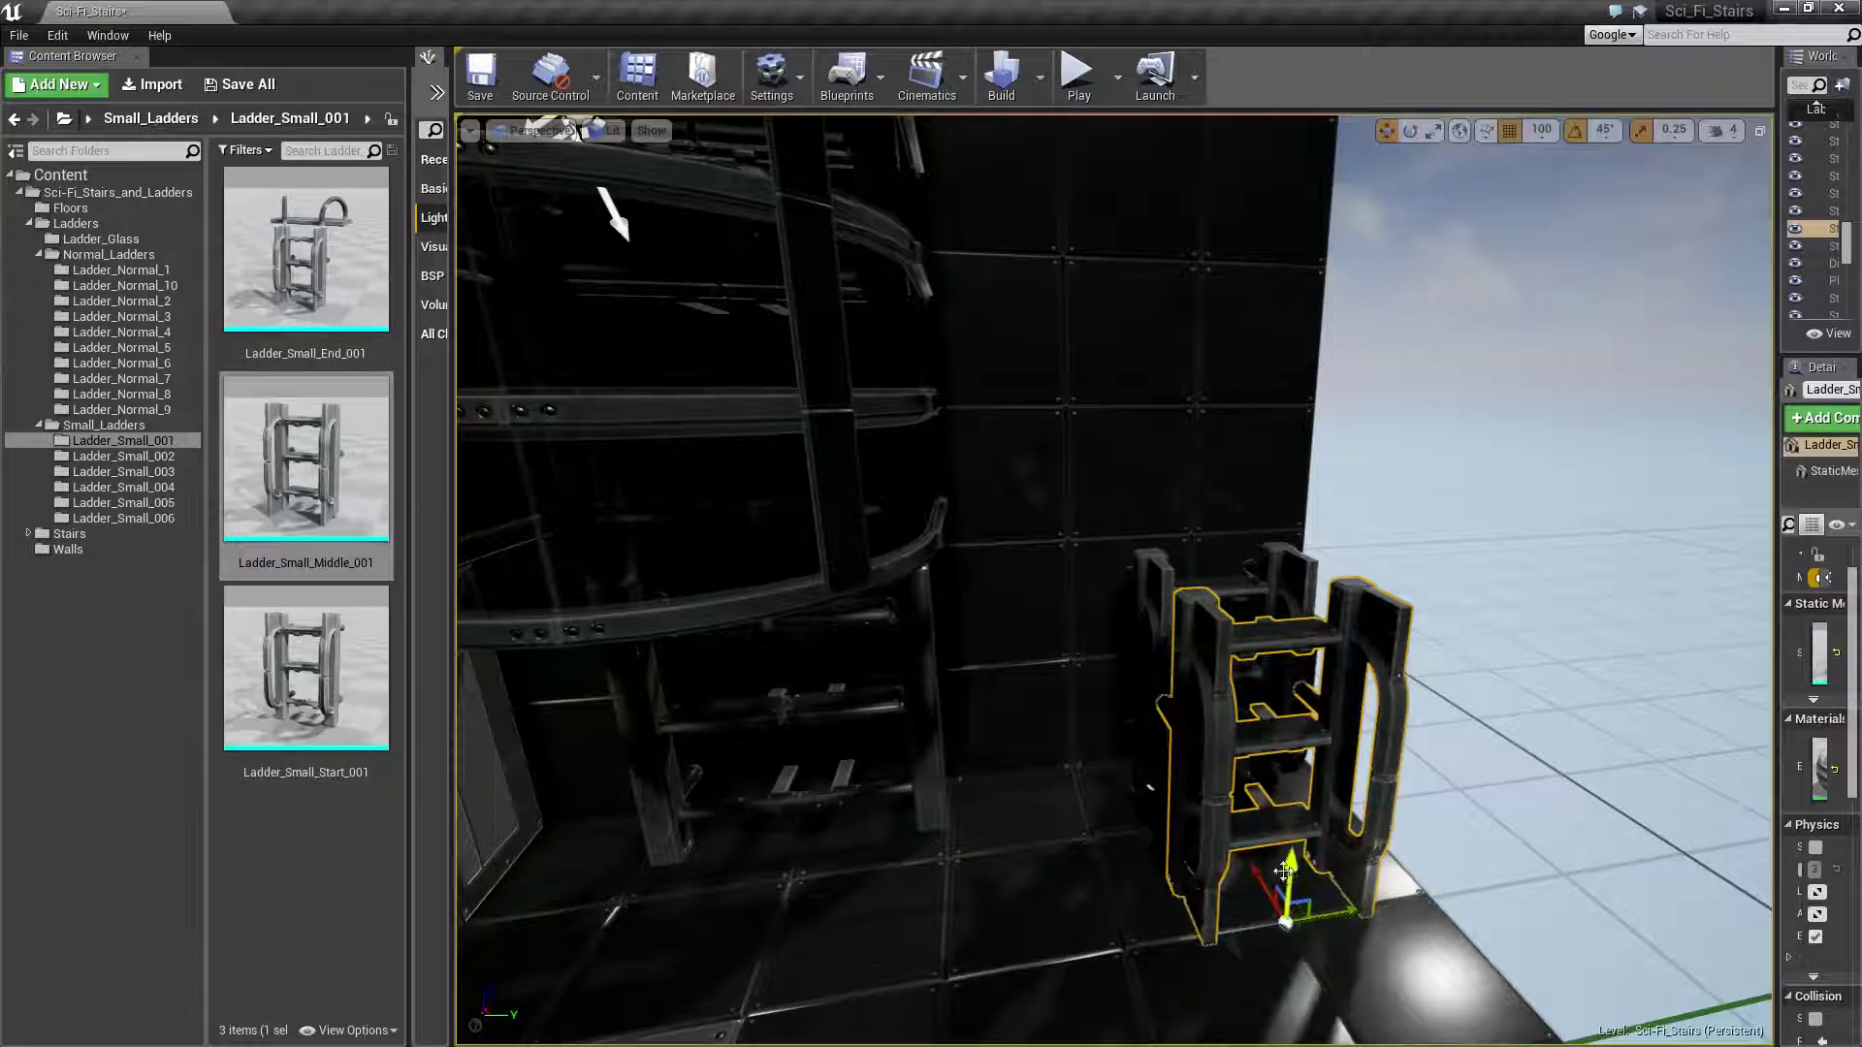
{"action": "right_click_drag", "start_coordinate": [1283, 870], "coordinate": [1075, 740]}
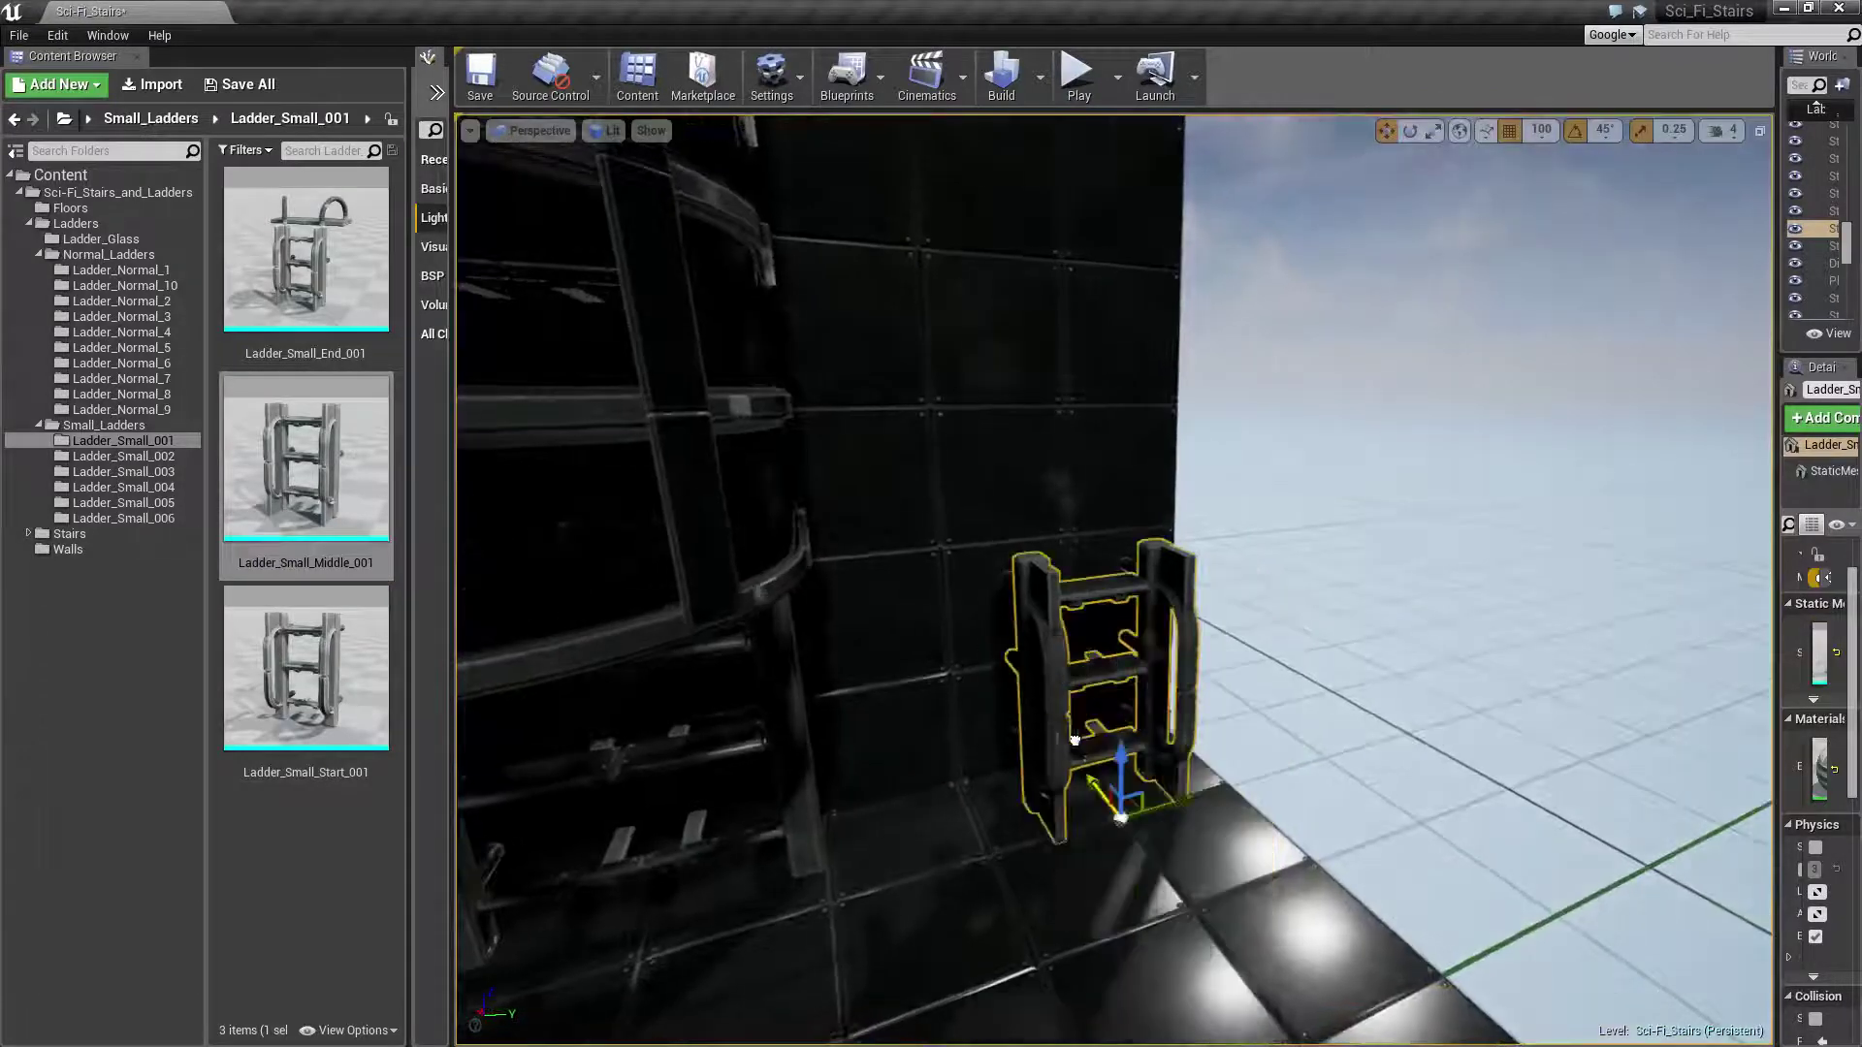
{"action": "left_click", "coordinate": [1050, 727]}
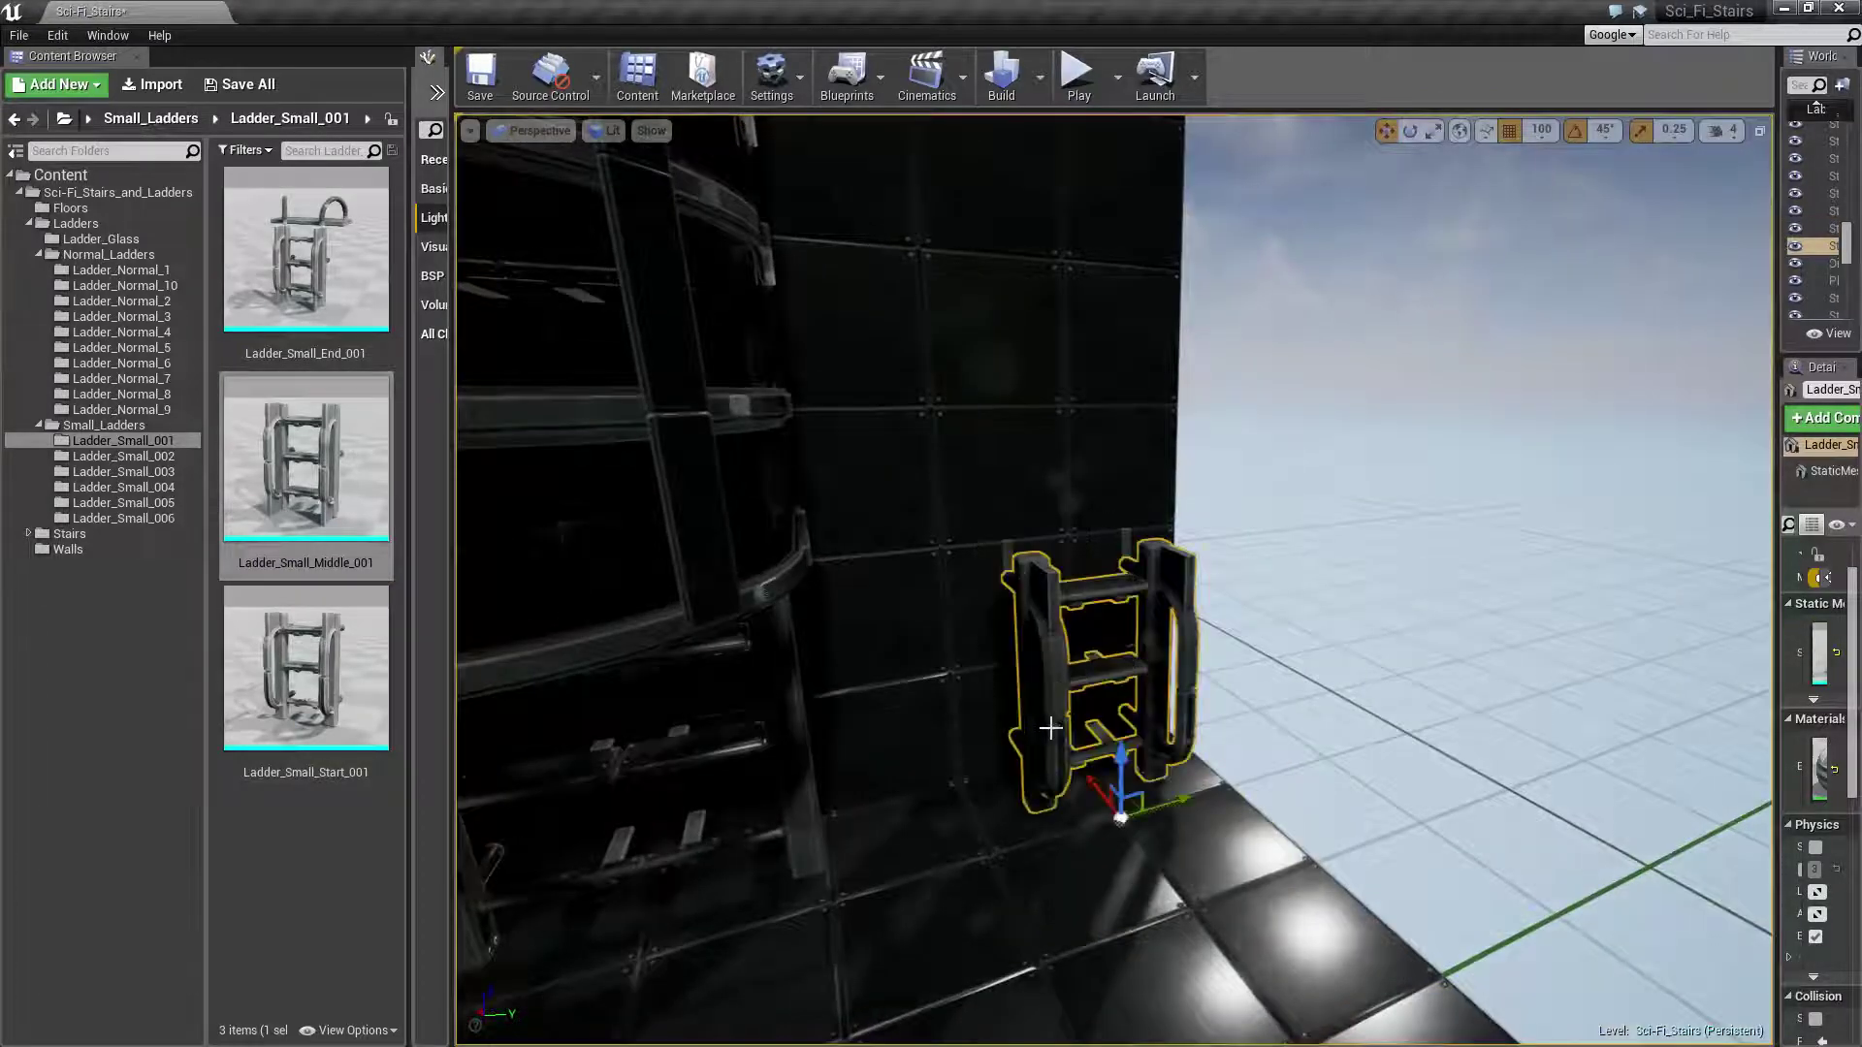
{"action": "left_click", "coordinate": [1020, 549]}
{"action": "mouse_move", "coordinate": [1061, 728]}
{"action": "left_mouse_down"}
{"action": "mouse_move", "coordinate": [1099, 754]}
{"action": "mouse_move", "coordinate": [1128, 546]}
{"action": "left_mouse_up"}
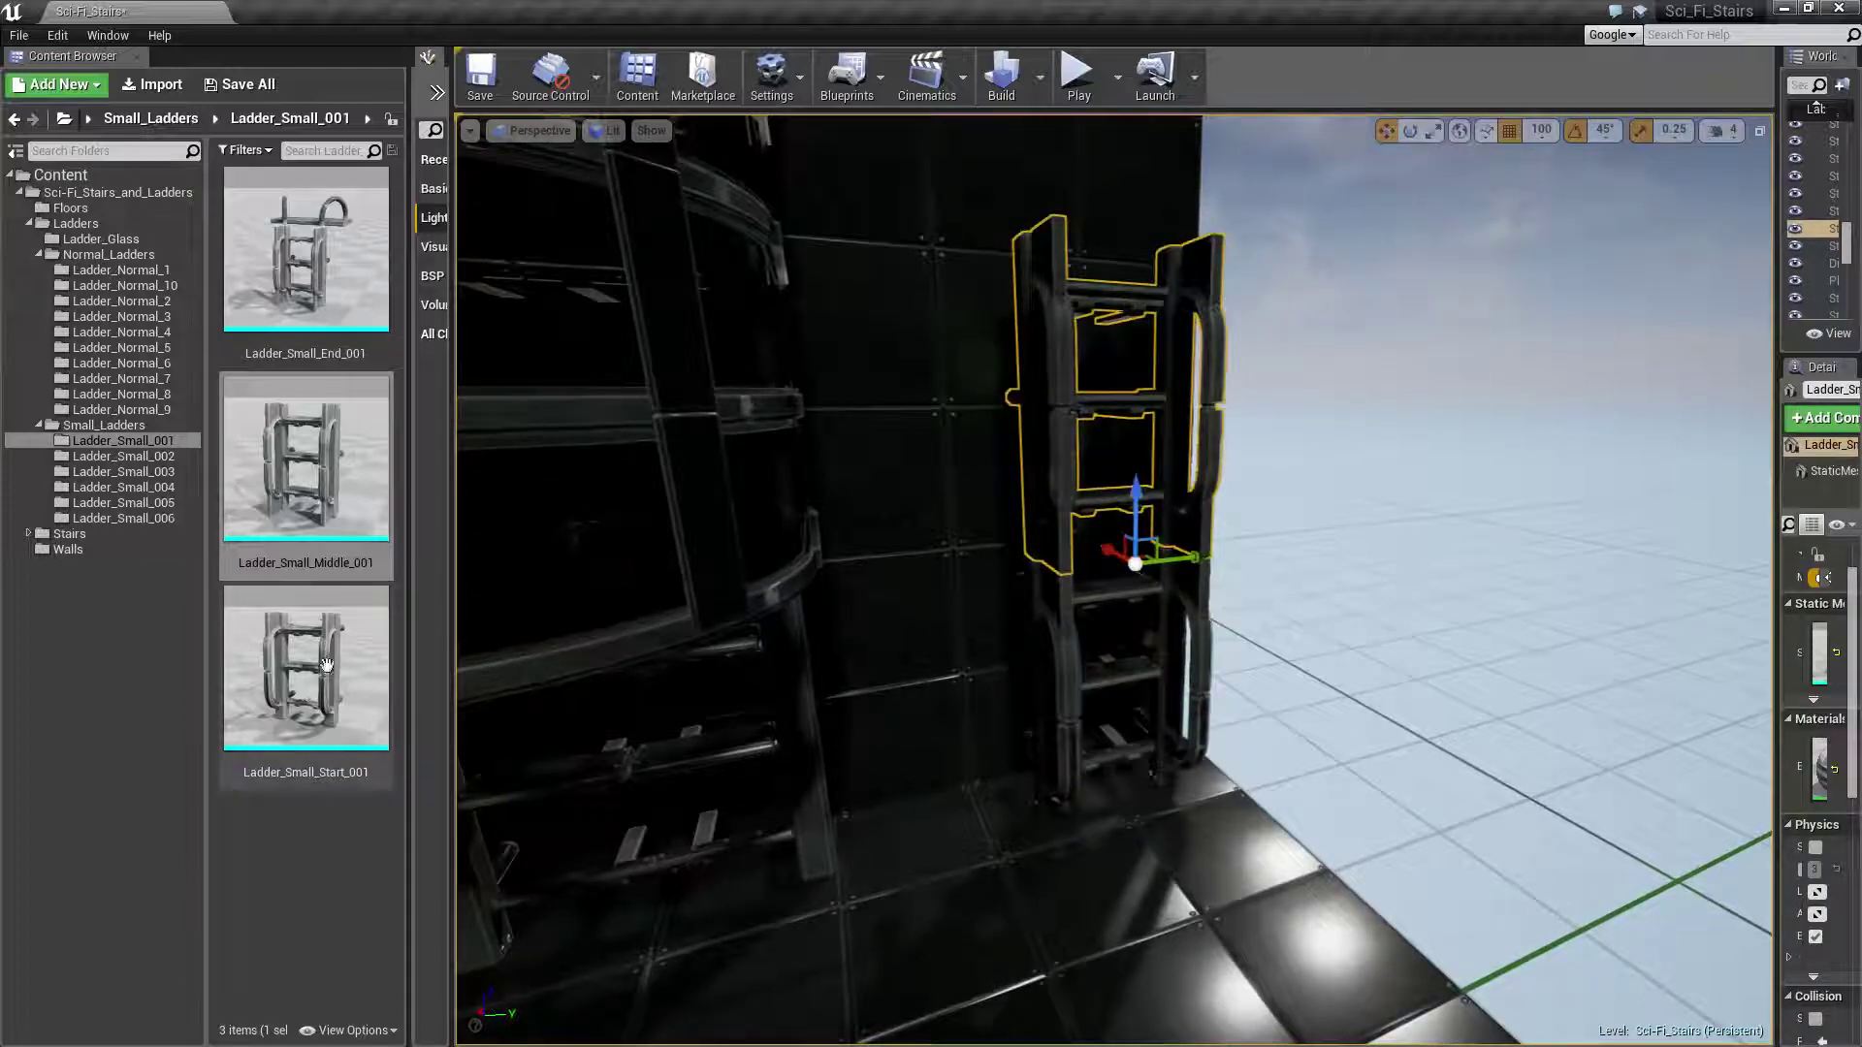
Place Ladder_Small_End_001, turn it 90 degrees, and raise it onto the small ladder's top
{"action": "left_click_drag", "start_coordinate": [305, 257], "coordinate": [1219, 897]}
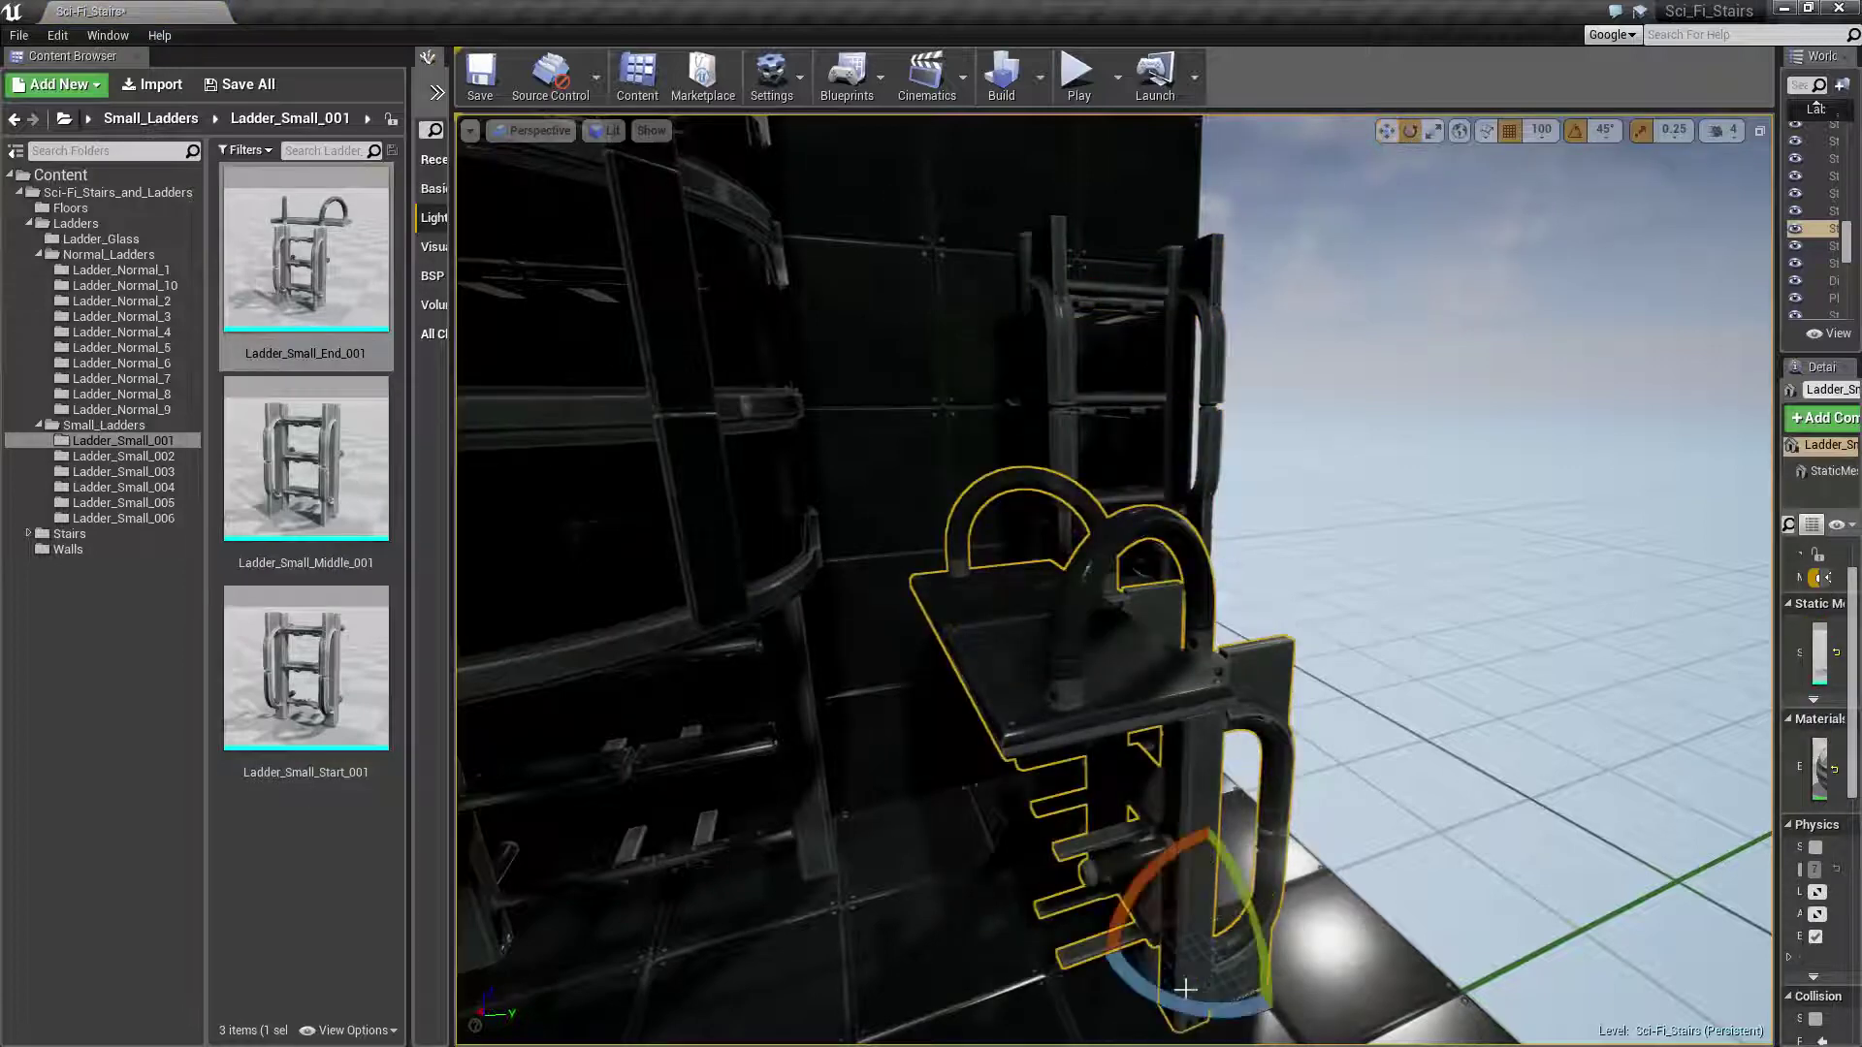
{"action": "left_click_drag", "start_coordinate": [1185, 990], "coordinate": [1251, 980]}
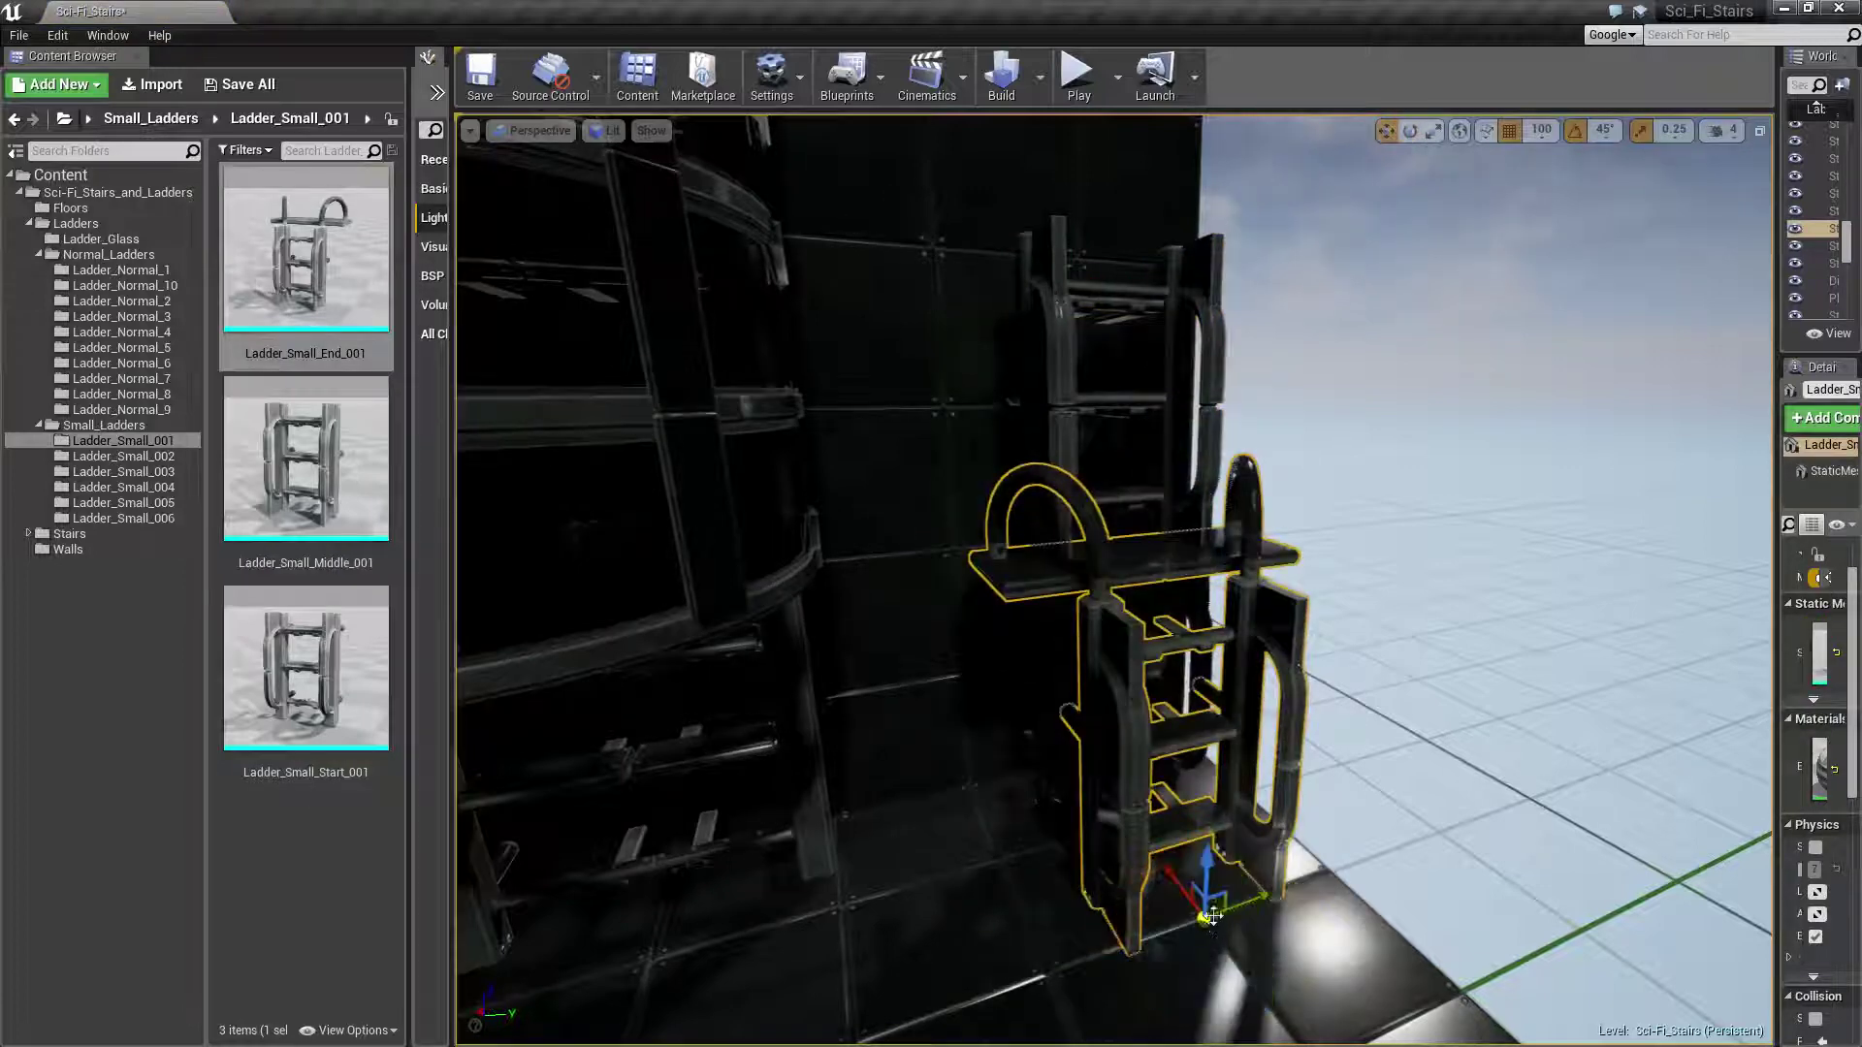
{"action": "mouse_move", "coordinate": [1213, 916]}
{"action": "left_mouse_down"}
{"action": "mouse_move", "coordinate": [1111, 807]}
{"action": "mouse_move", "coordinate": [1116, 229]}
{"action": "left_mouse_up"}
{"action": "right_click_drag", "start_coordinate": [1115, 229], "coordinate": [1115, 145]}
{"action": "mouse_move", "coordinate": [1018, 800]}
{"action": "right_mouse_down"}
{"action": "mouse_move", "coordinate": [861, 790]}
{"action": "mouse_move", "coordinate": [698, 175]}
{"action": "right_mouse_up"}
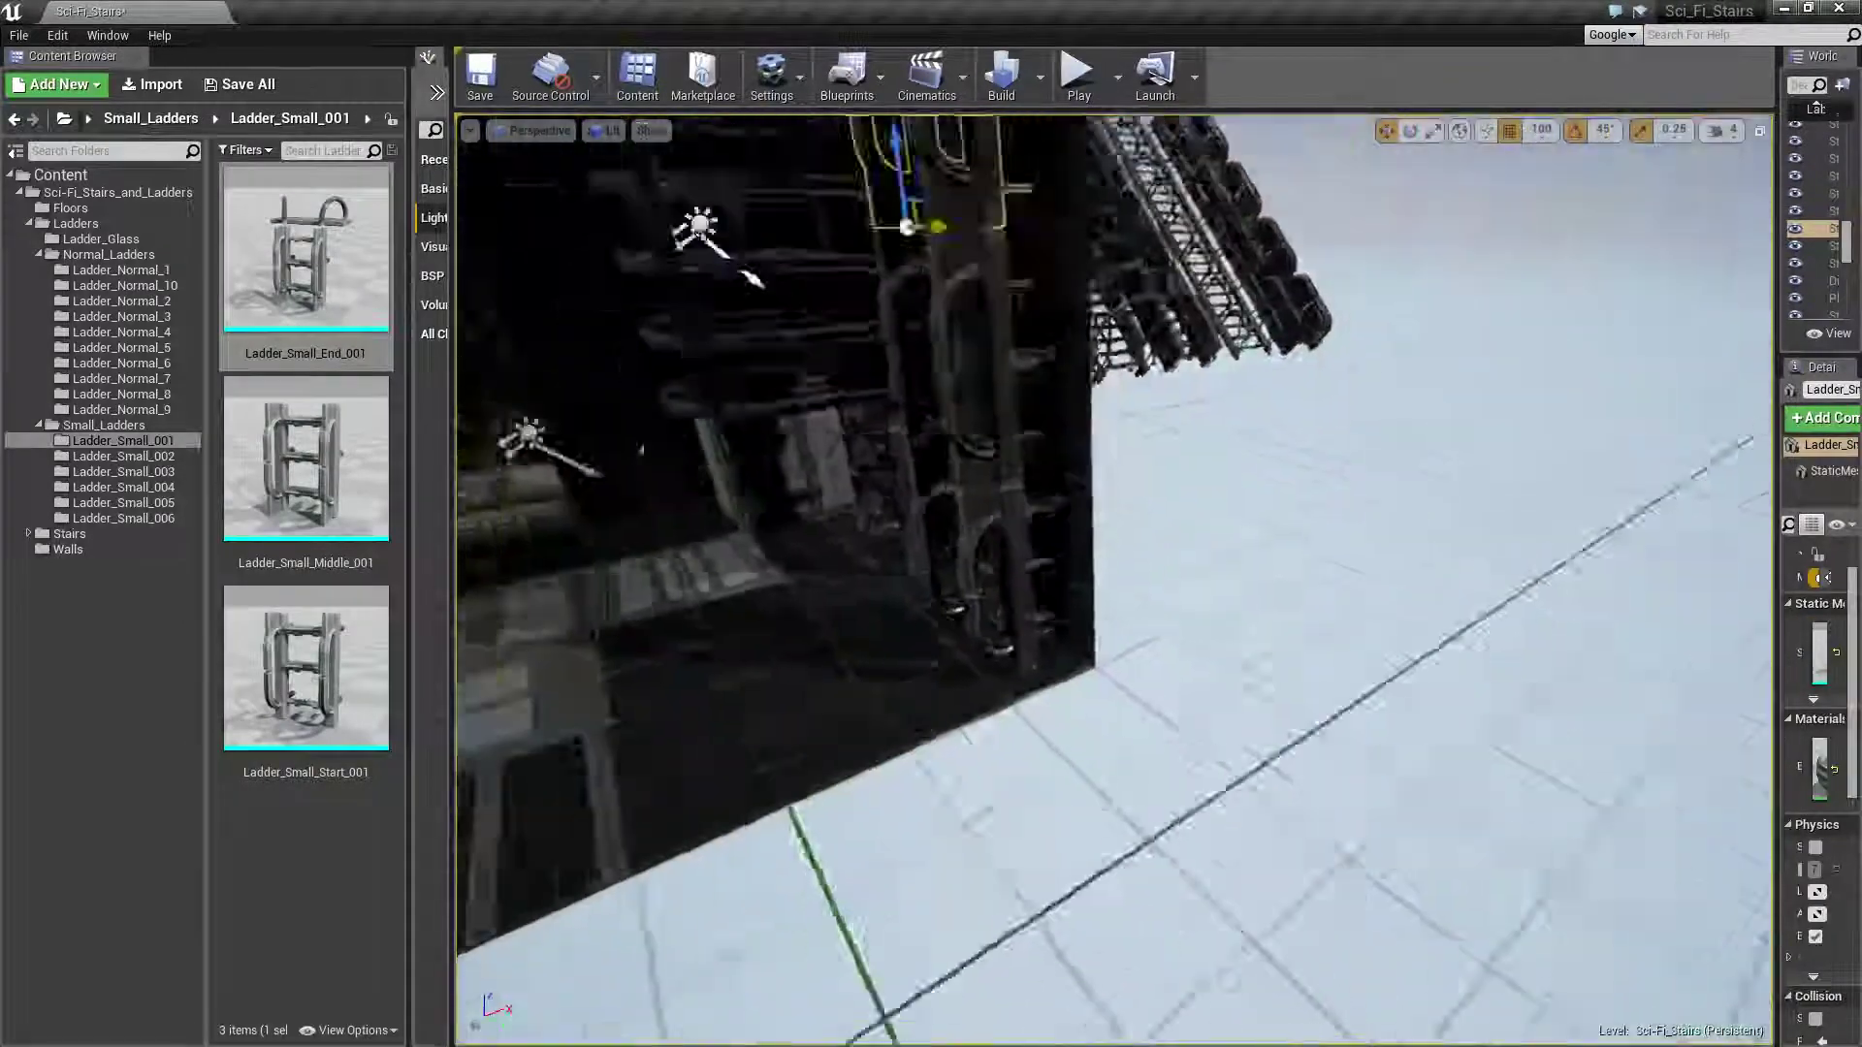
Duplicate the group of floor tiles and slide the copies outward from the structure
{"action": "right_click_drag", "start_coordinate": [1288, 511], "coordinate": [892, 674]}
{"action": "left_click", "coordinate": [893, 674]}
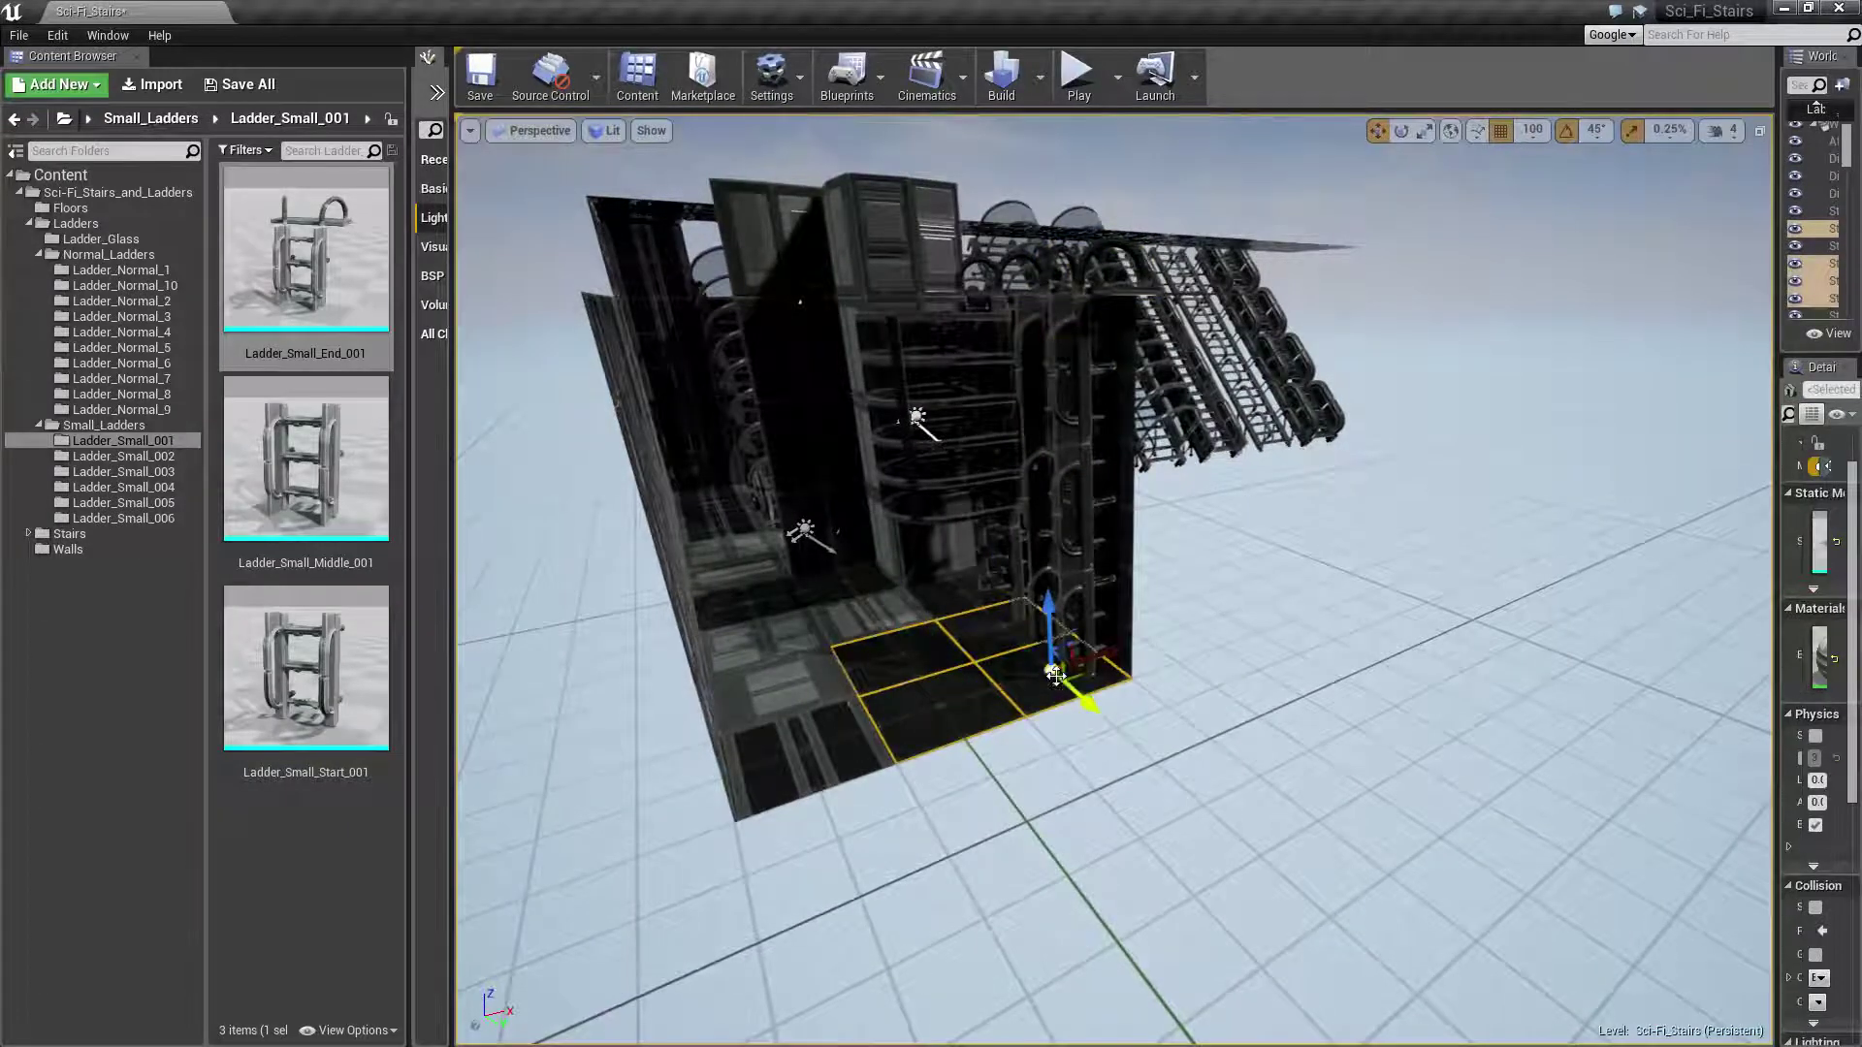
{"action": "left_click", "coordinate": [1099, 711]}
{"action": "left_click_drag", "start_coordinate": [975, 742], "coordinate": [1175, 814], "text": "alt"}
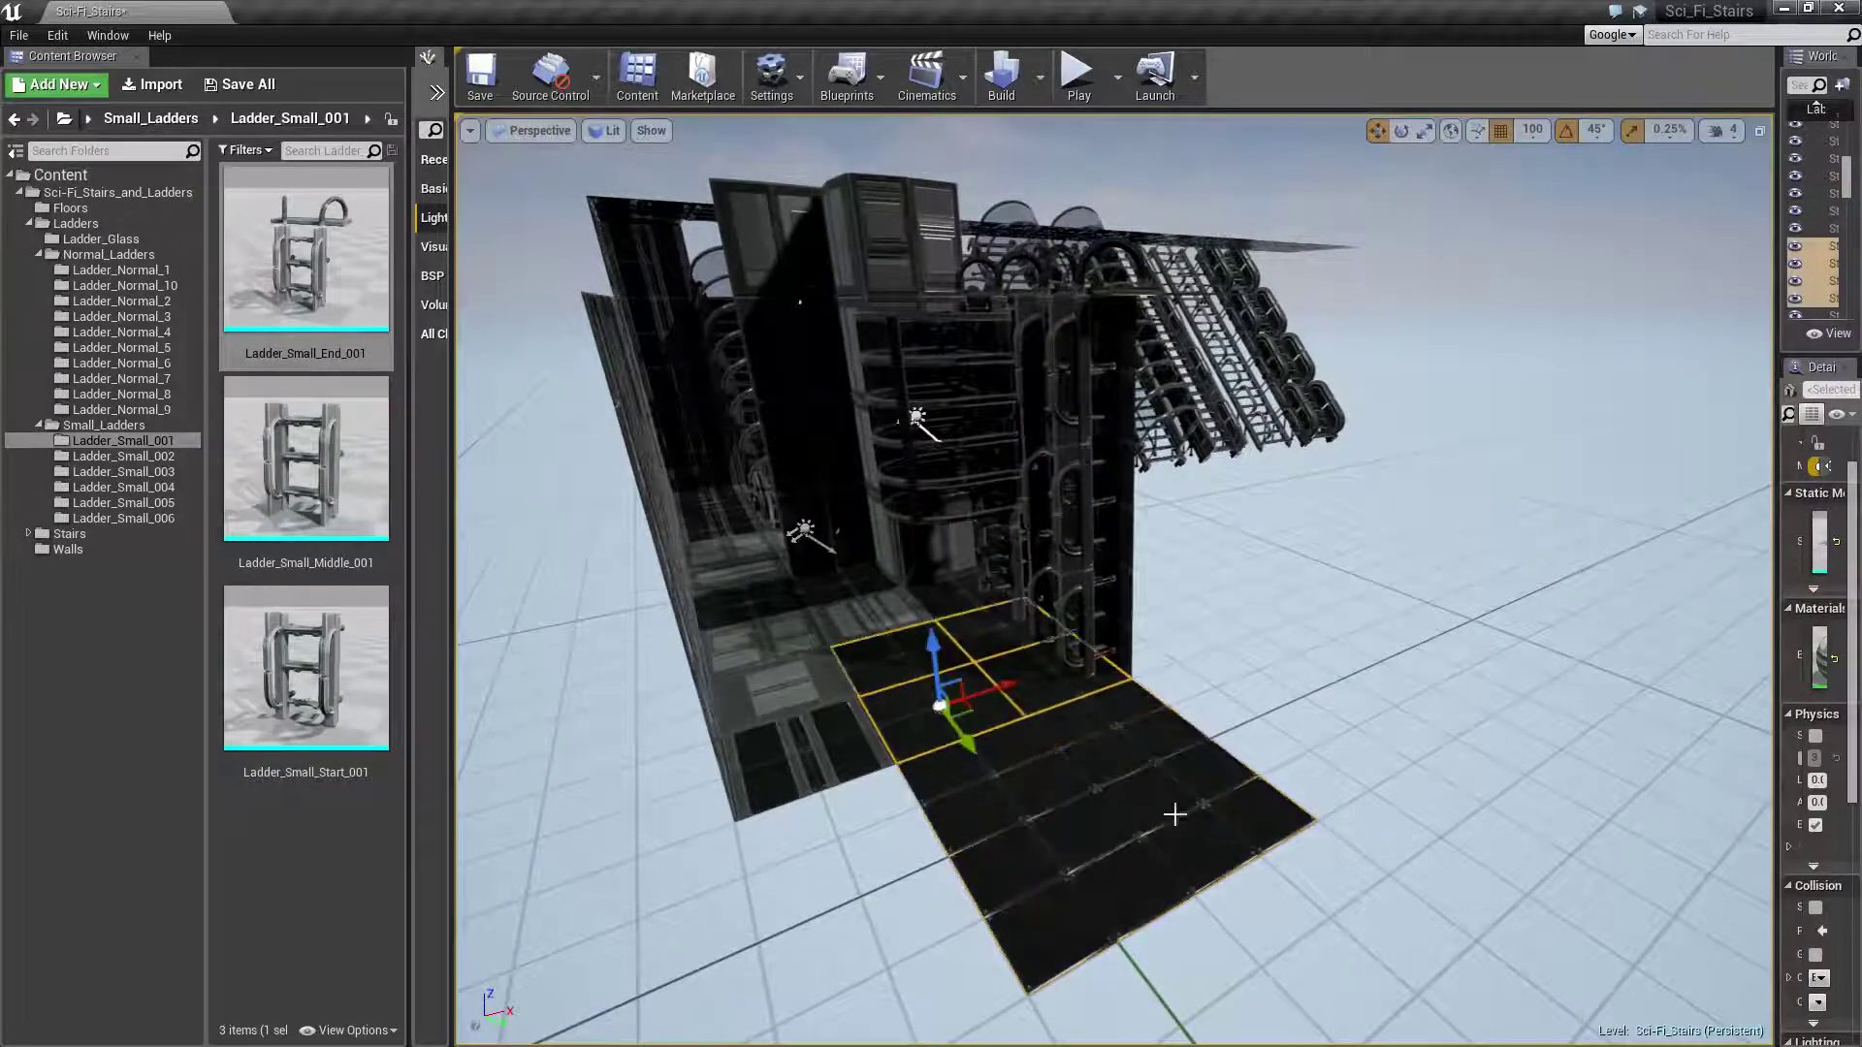
{"action": "mouse_move", "coordinate": [1009, 679]}
{"action": "left_mouse_down"}
{"action": "mouse_move", "coordinate": [1205, 608]}
{"action": "mouse_move", "coordinate": [1348, 747]}
{"action": "left_mouse_up"}
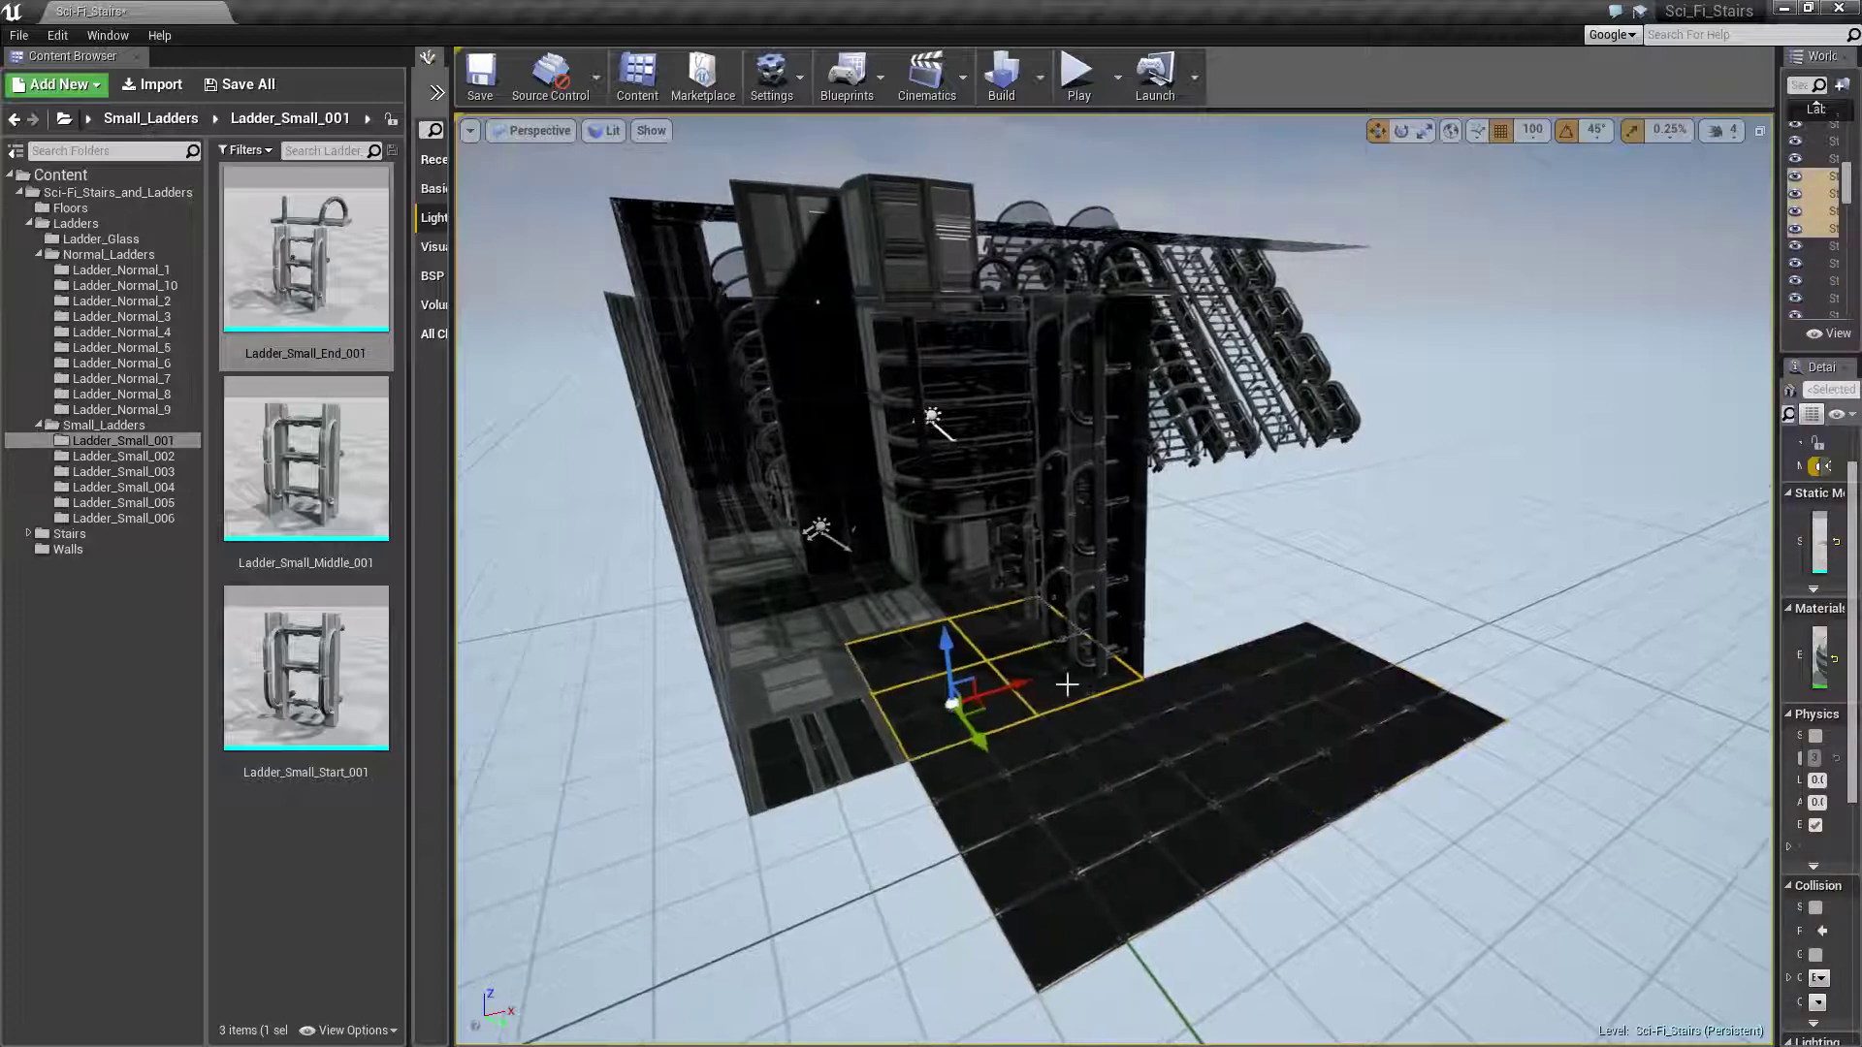
{"action": "mouse_move", "coordinate": [990, 696]}
{"action": "left_mouse_down"}
{"action": "mouse_move", "coordinate": [1342, 584]}
{"action": "mouse_move", "coordinate": [1534, 740]}
{"action": "left_mouse_up"}
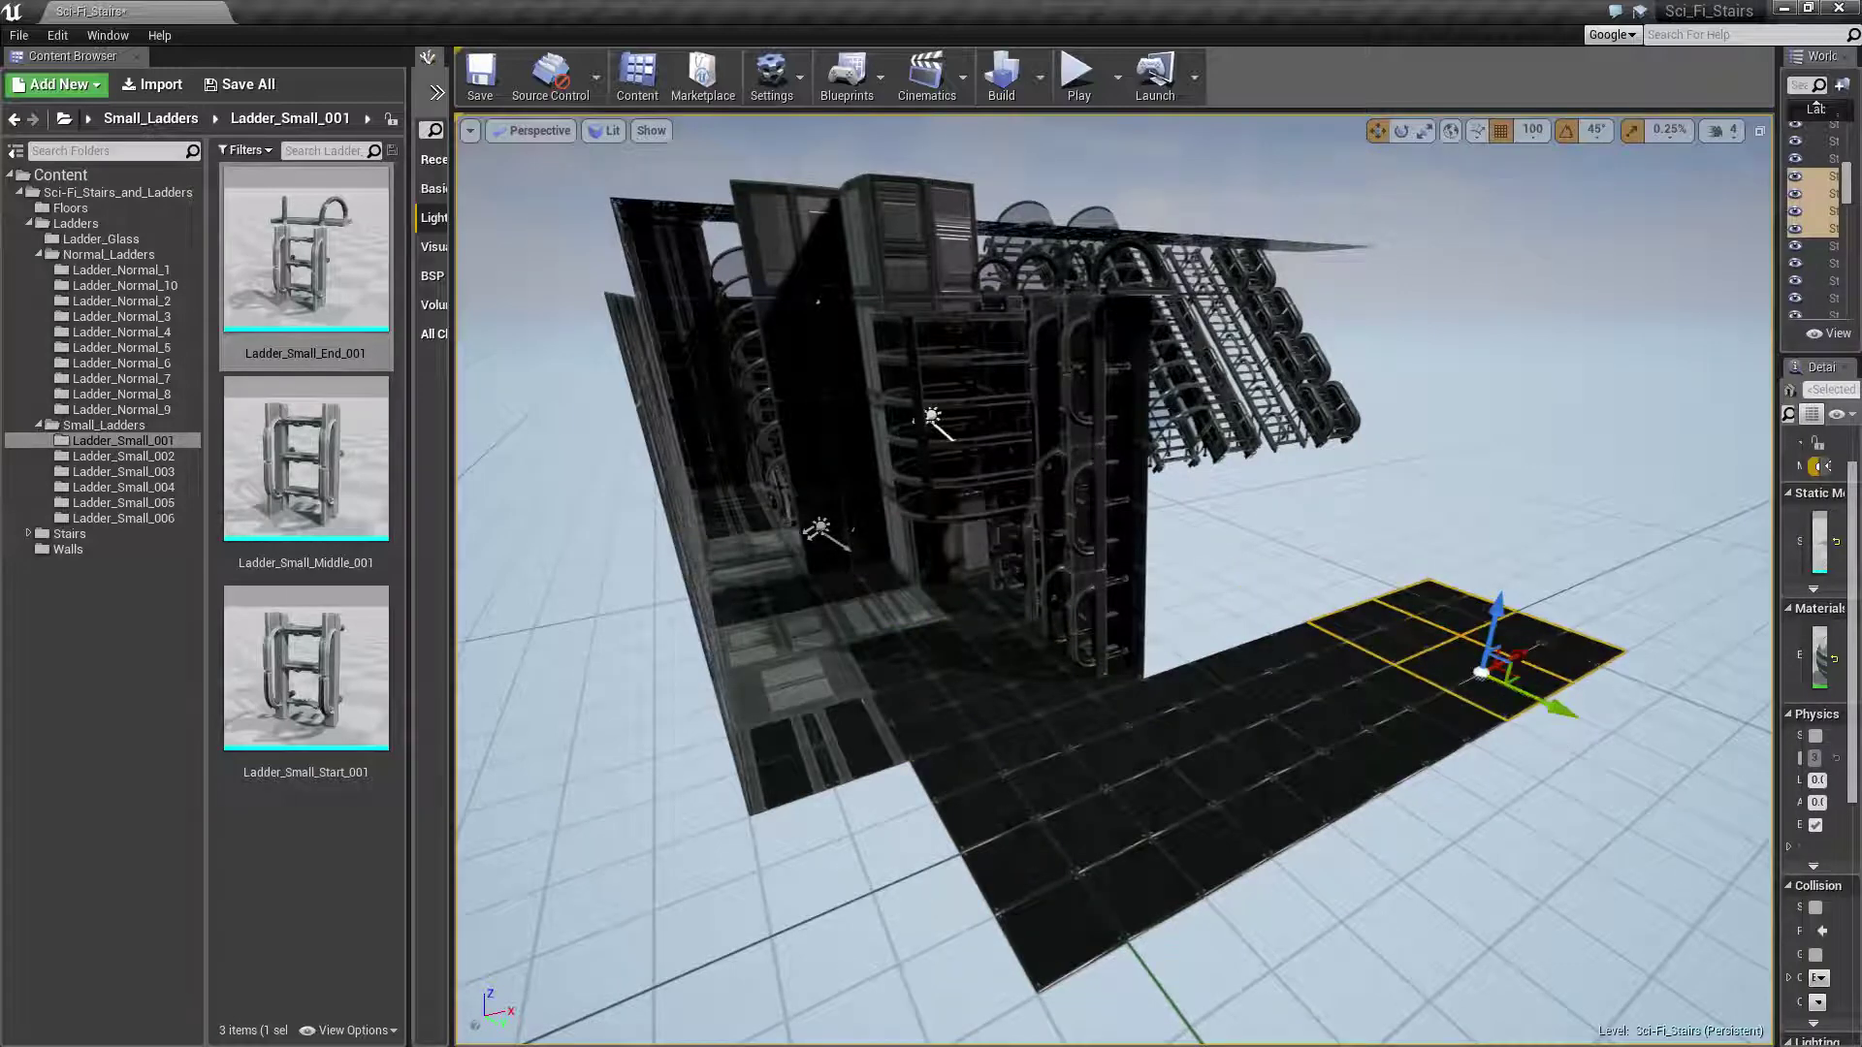
Duplicate wall piece Floor_17 lower down and rotate the three-piece wall section around vertical
{"action": "left_click", "coordinate": [1143, 412]}
{"action": "left_click_drag", "start_coordinate": [1113, 298], "coordinate": [1122, 427], "text": "alt"}
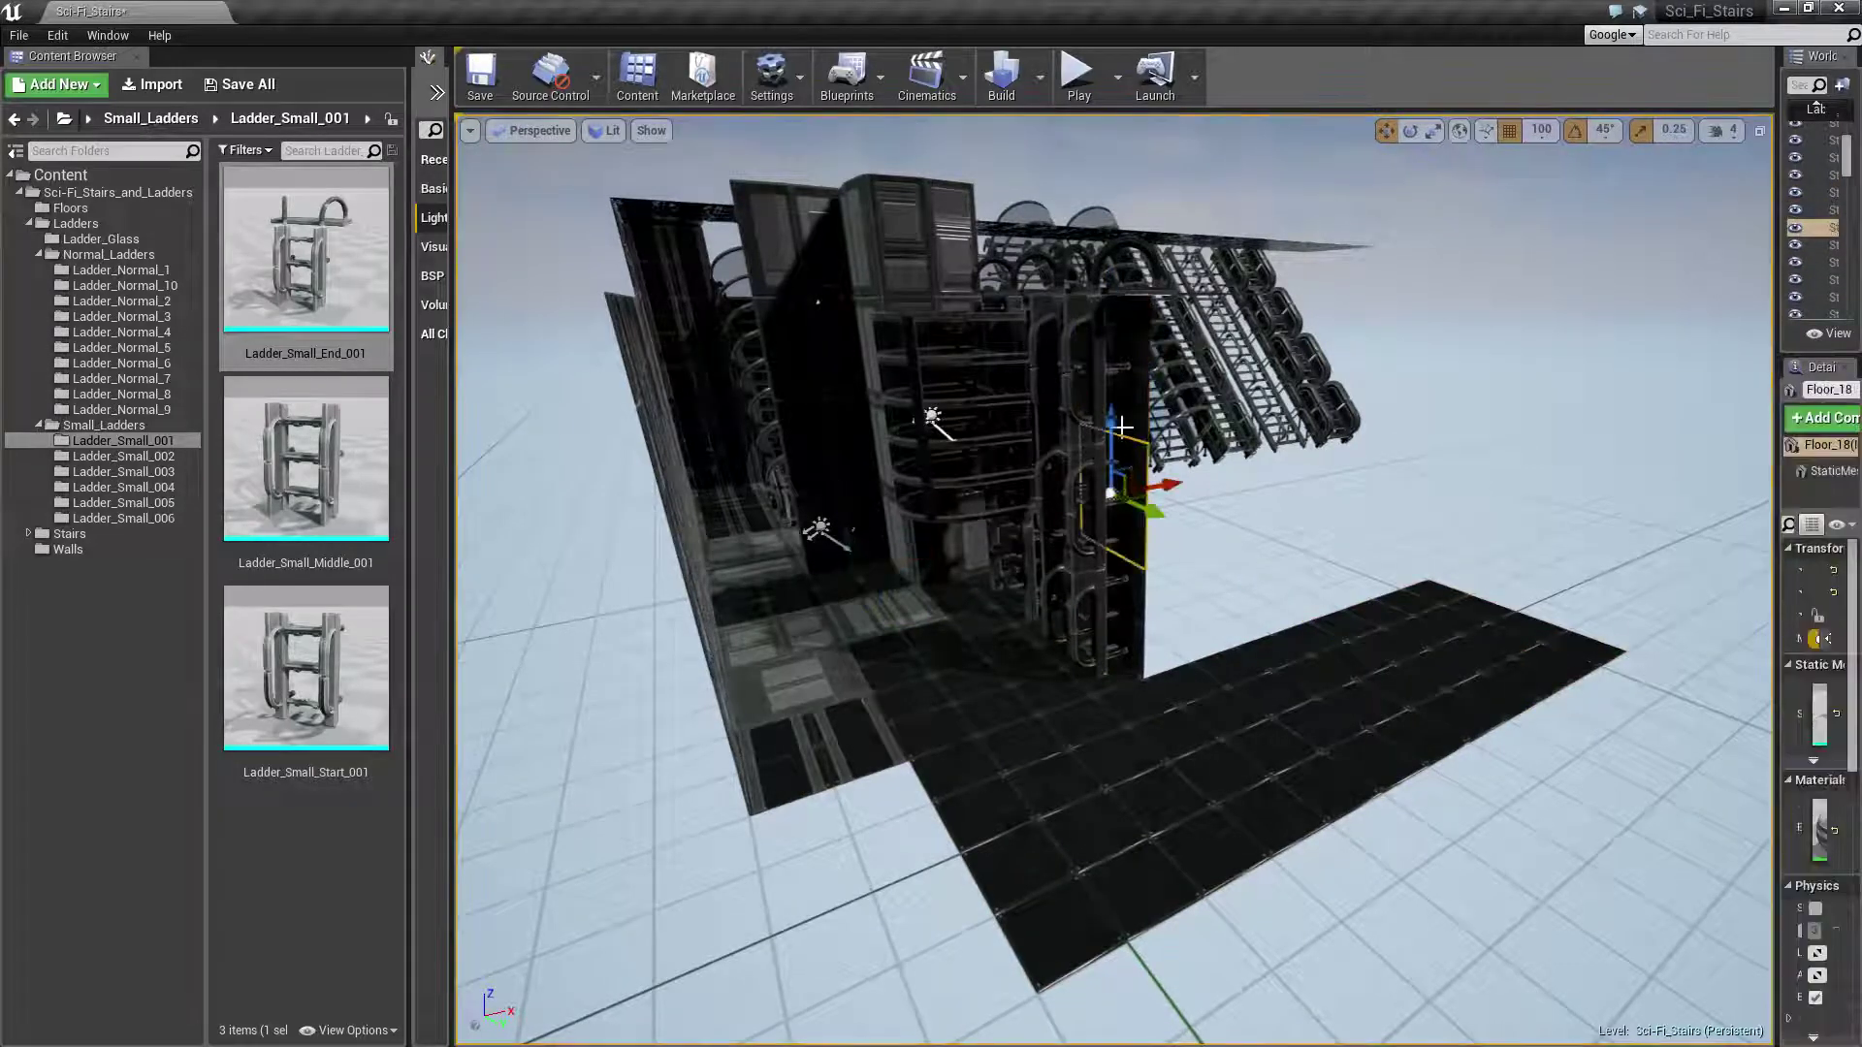
{"action": "left_click", "coordinate": [1128, 321], "text": "ctrl"}
{"action": "left_click", "coordinate": [1144, 598], "text": "ctrl"}
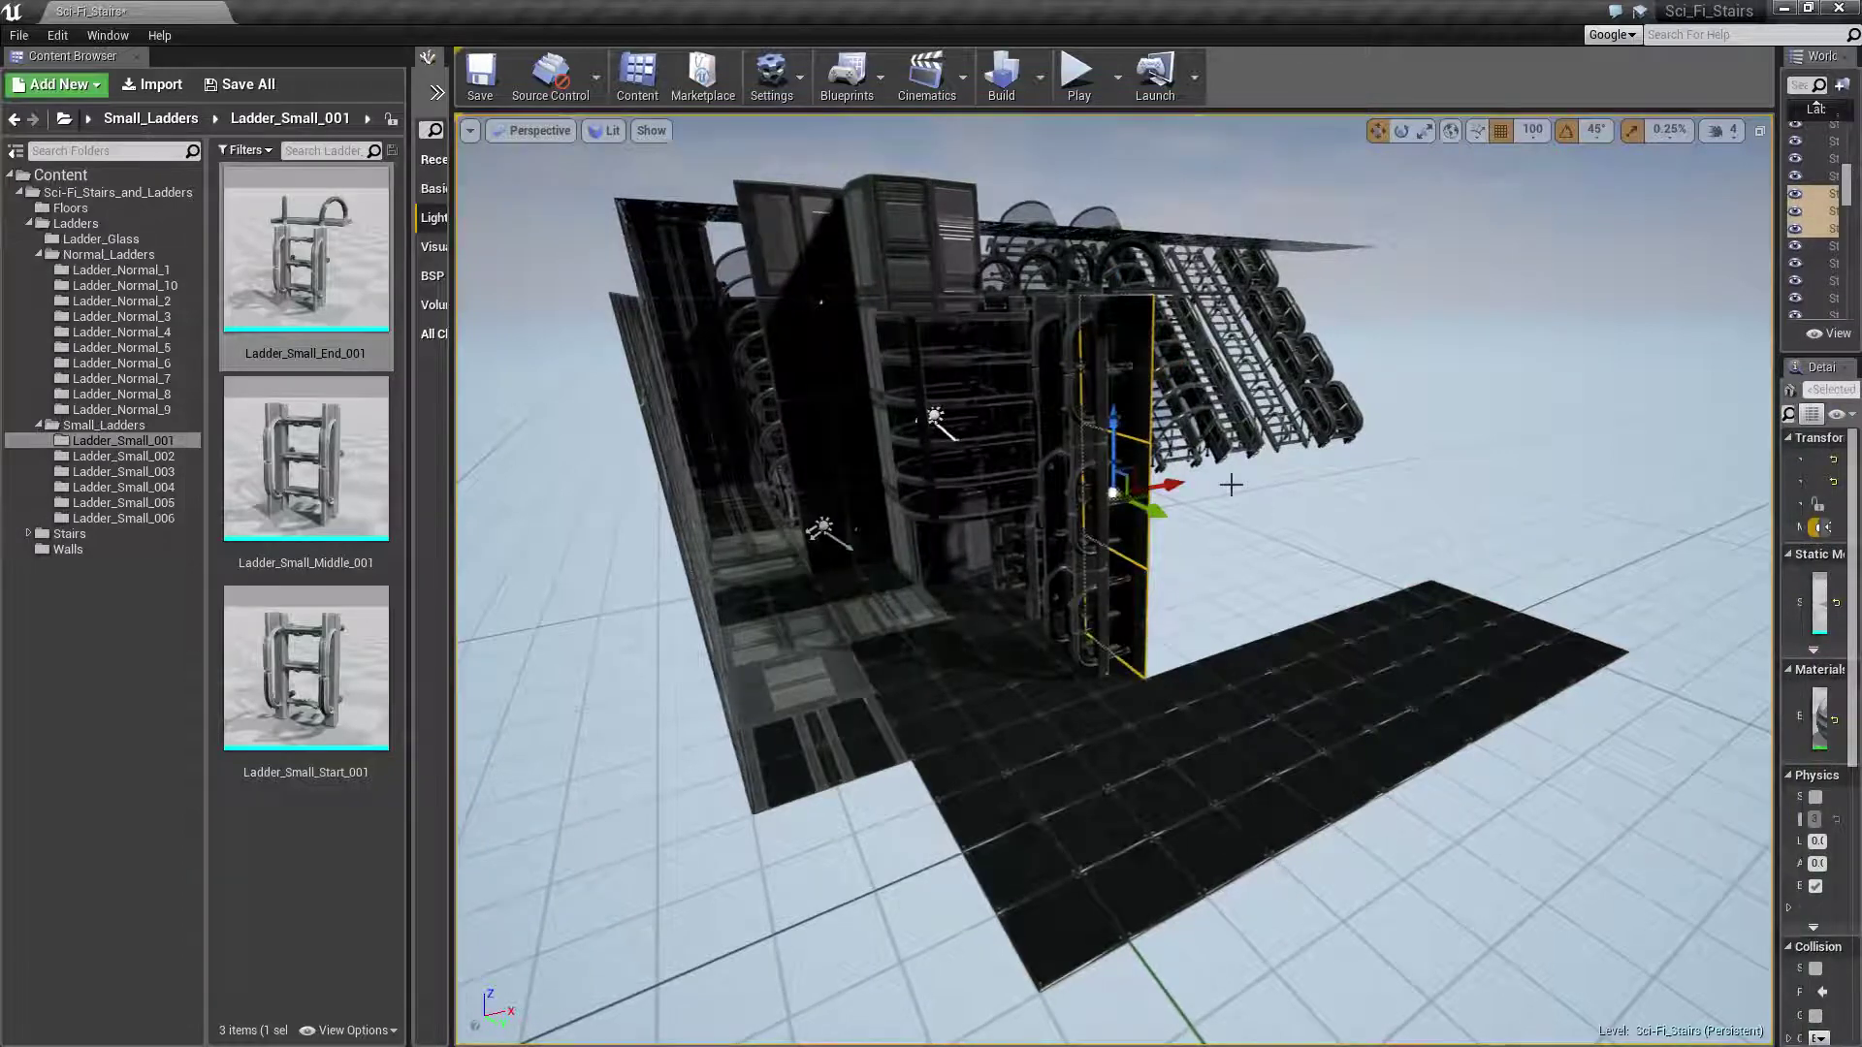
{"action": "key", "text": "e"}
{"action": "mouse_move", "coordinate": [1123, 529]}
{"action": "left_mouse_down"}
{"action": "mouse_move", "coordinate": [1009, 523]}
{"action": "mouse_move", "coordinate": [1164, 524]}
{"action": "mouse_move", "coordinate": [1270, 481]}
{"action": "mouse_move", "coordinate": [1220, 631]}
{"action": "left_mouse_up"}
{"action": "key", "text": "w"}
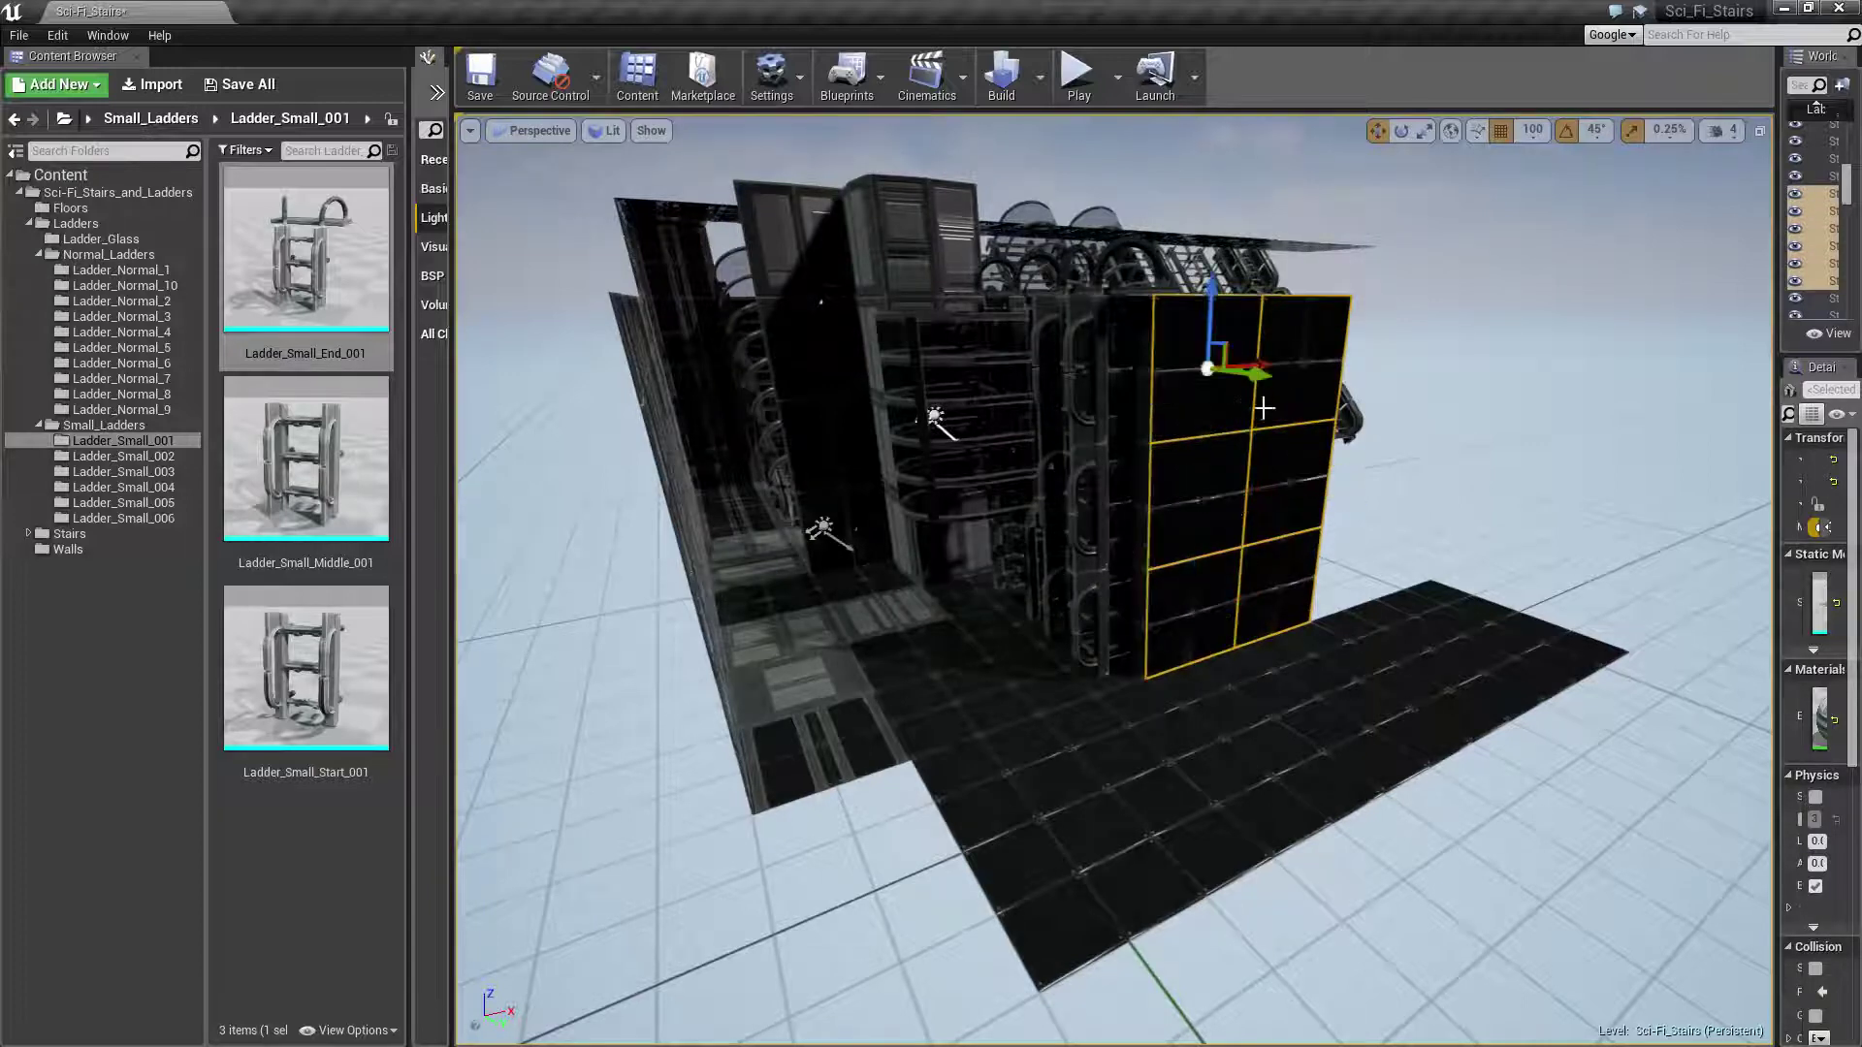
Slide a wall section to the right and add another wall panel to the selection
{"action": "left_click", "coordinate": [1274, 373]}
{"action": "left_click_drag", "start_coordinate": [1333, 469], "coordinate": [1458, 424]}
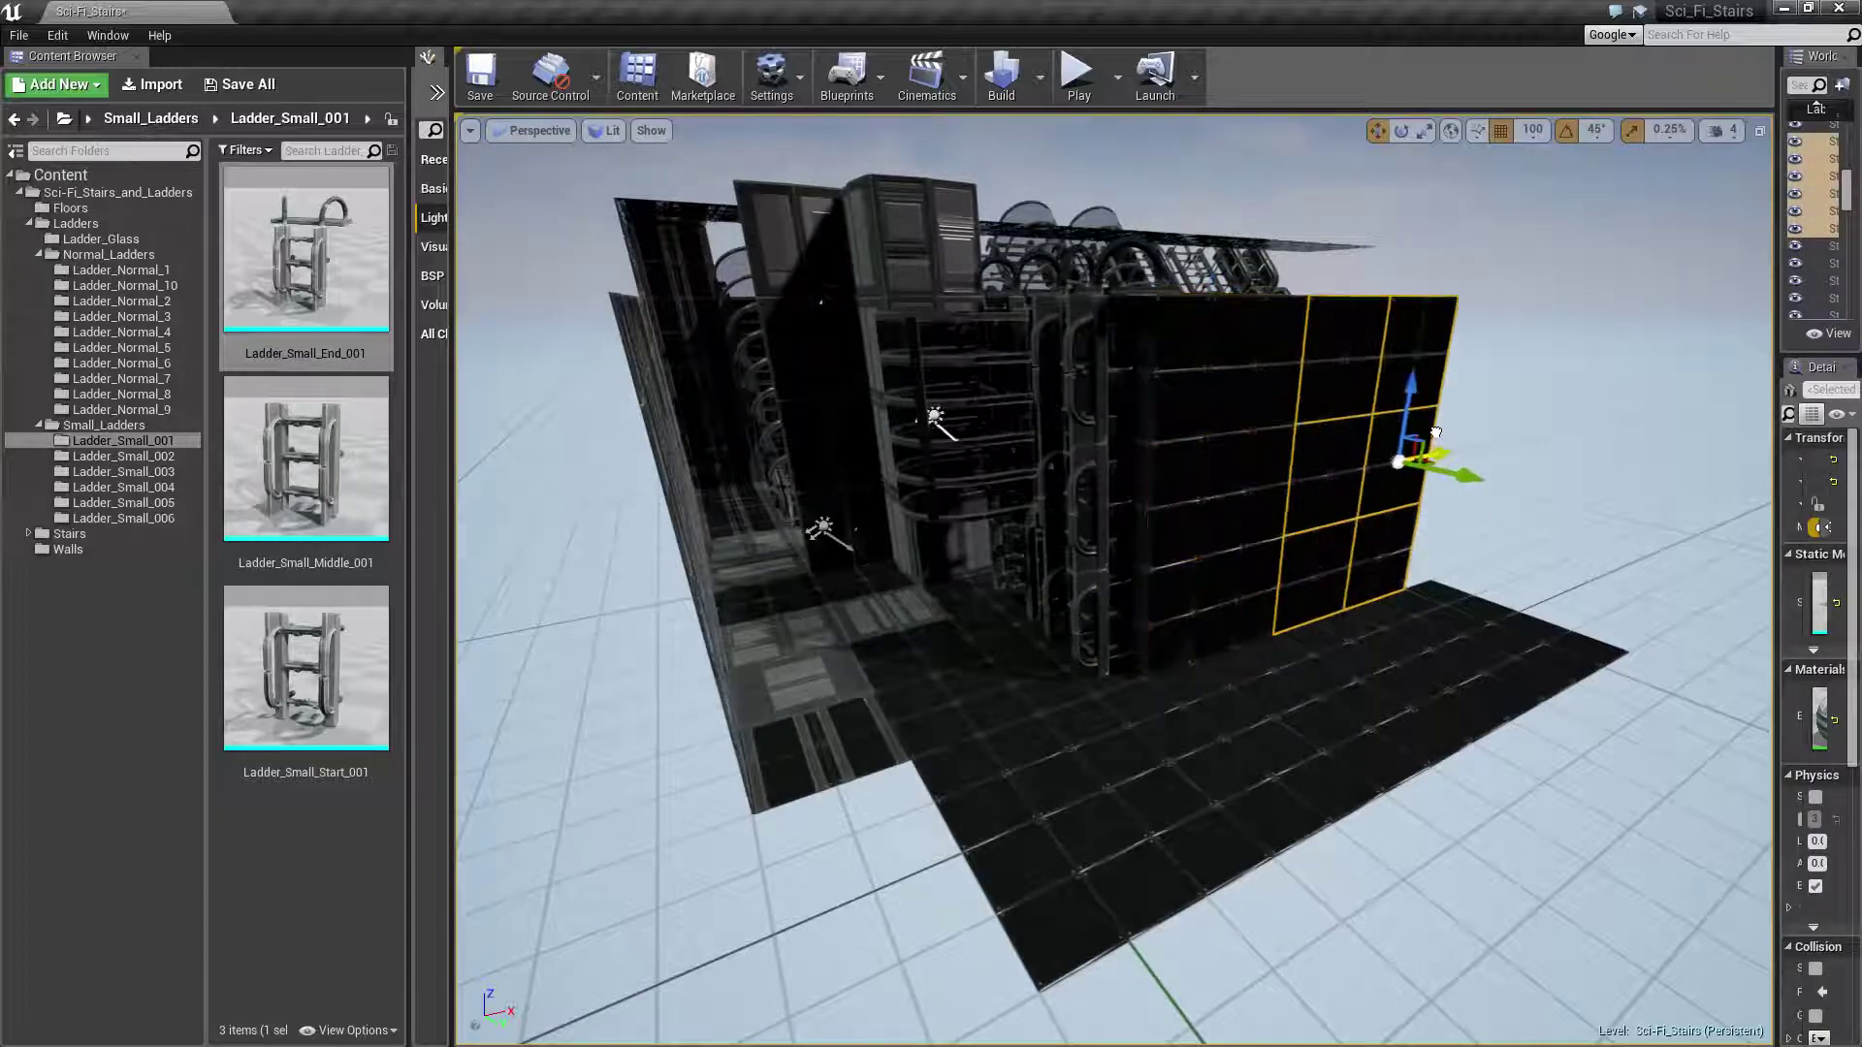
{"action": "left_click", "coordinate": [1311, 347], "text": "ctrl"}
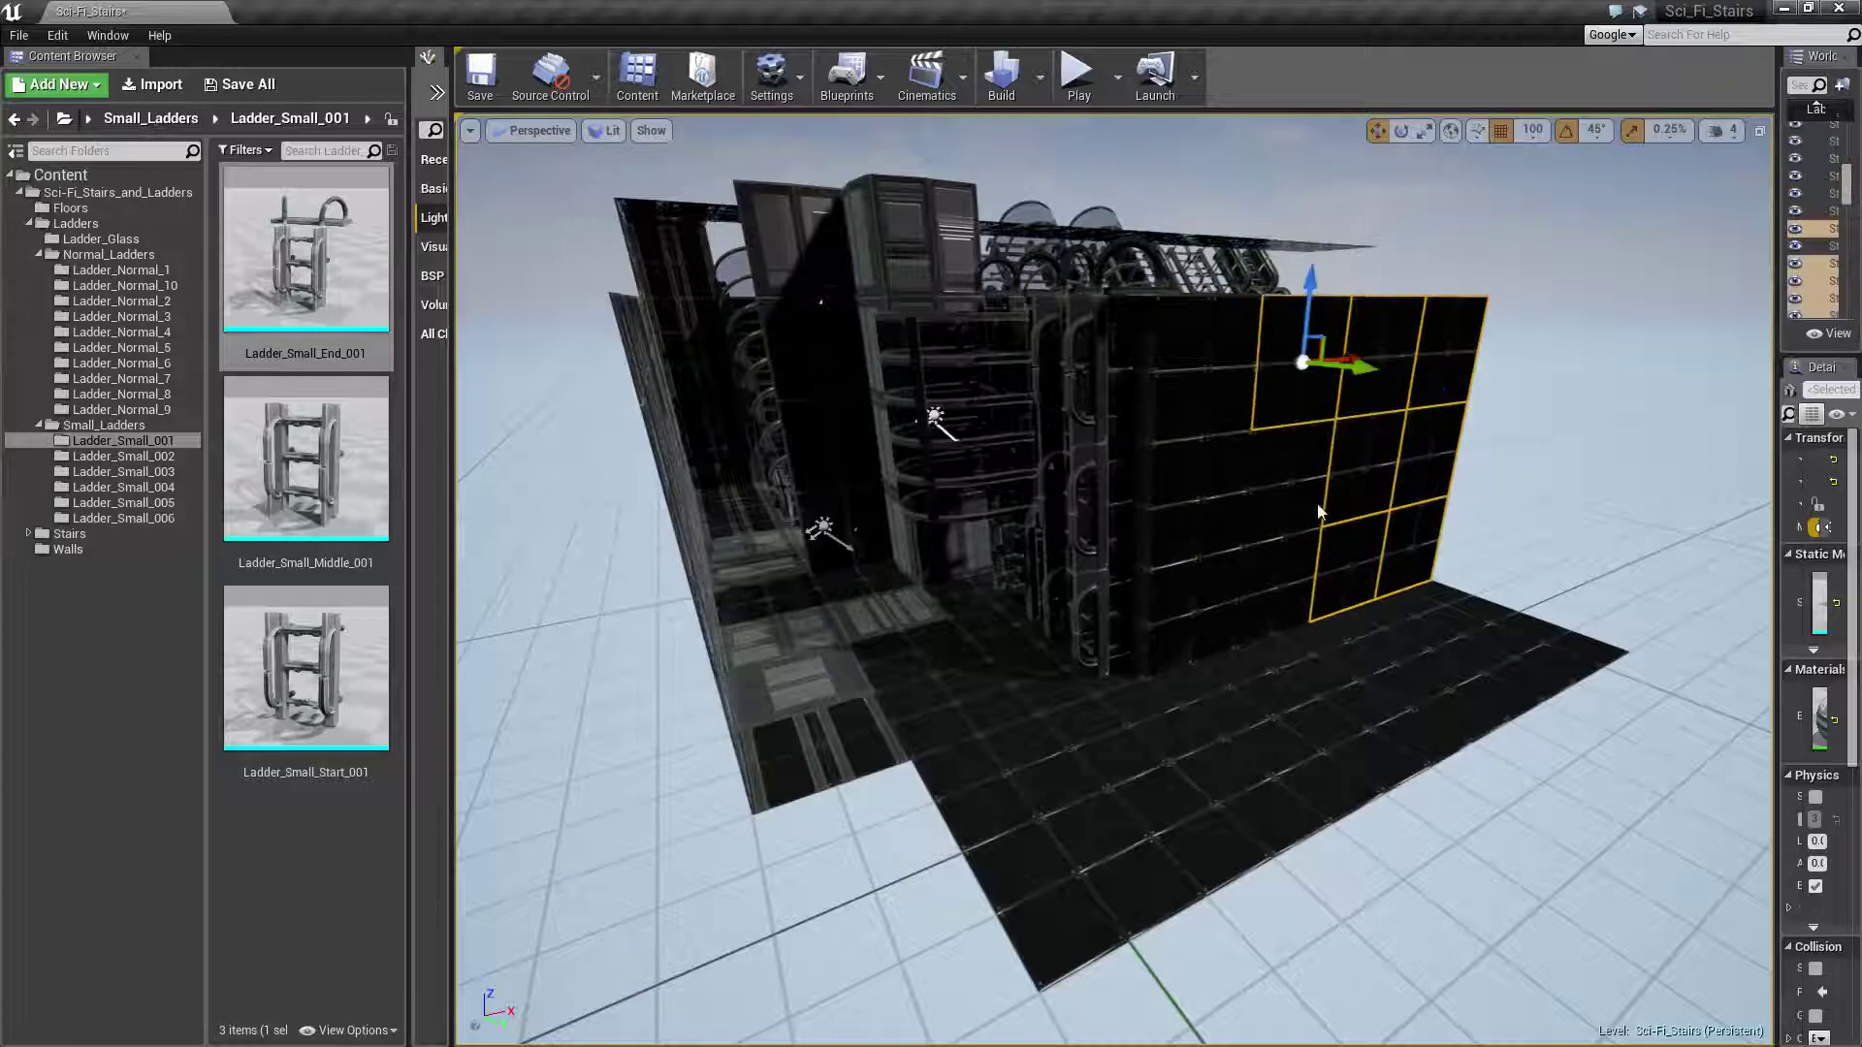
{"action": "right_click_drag", "start_coordinate": [1245, 603], "coordinate": [1201, 531]}
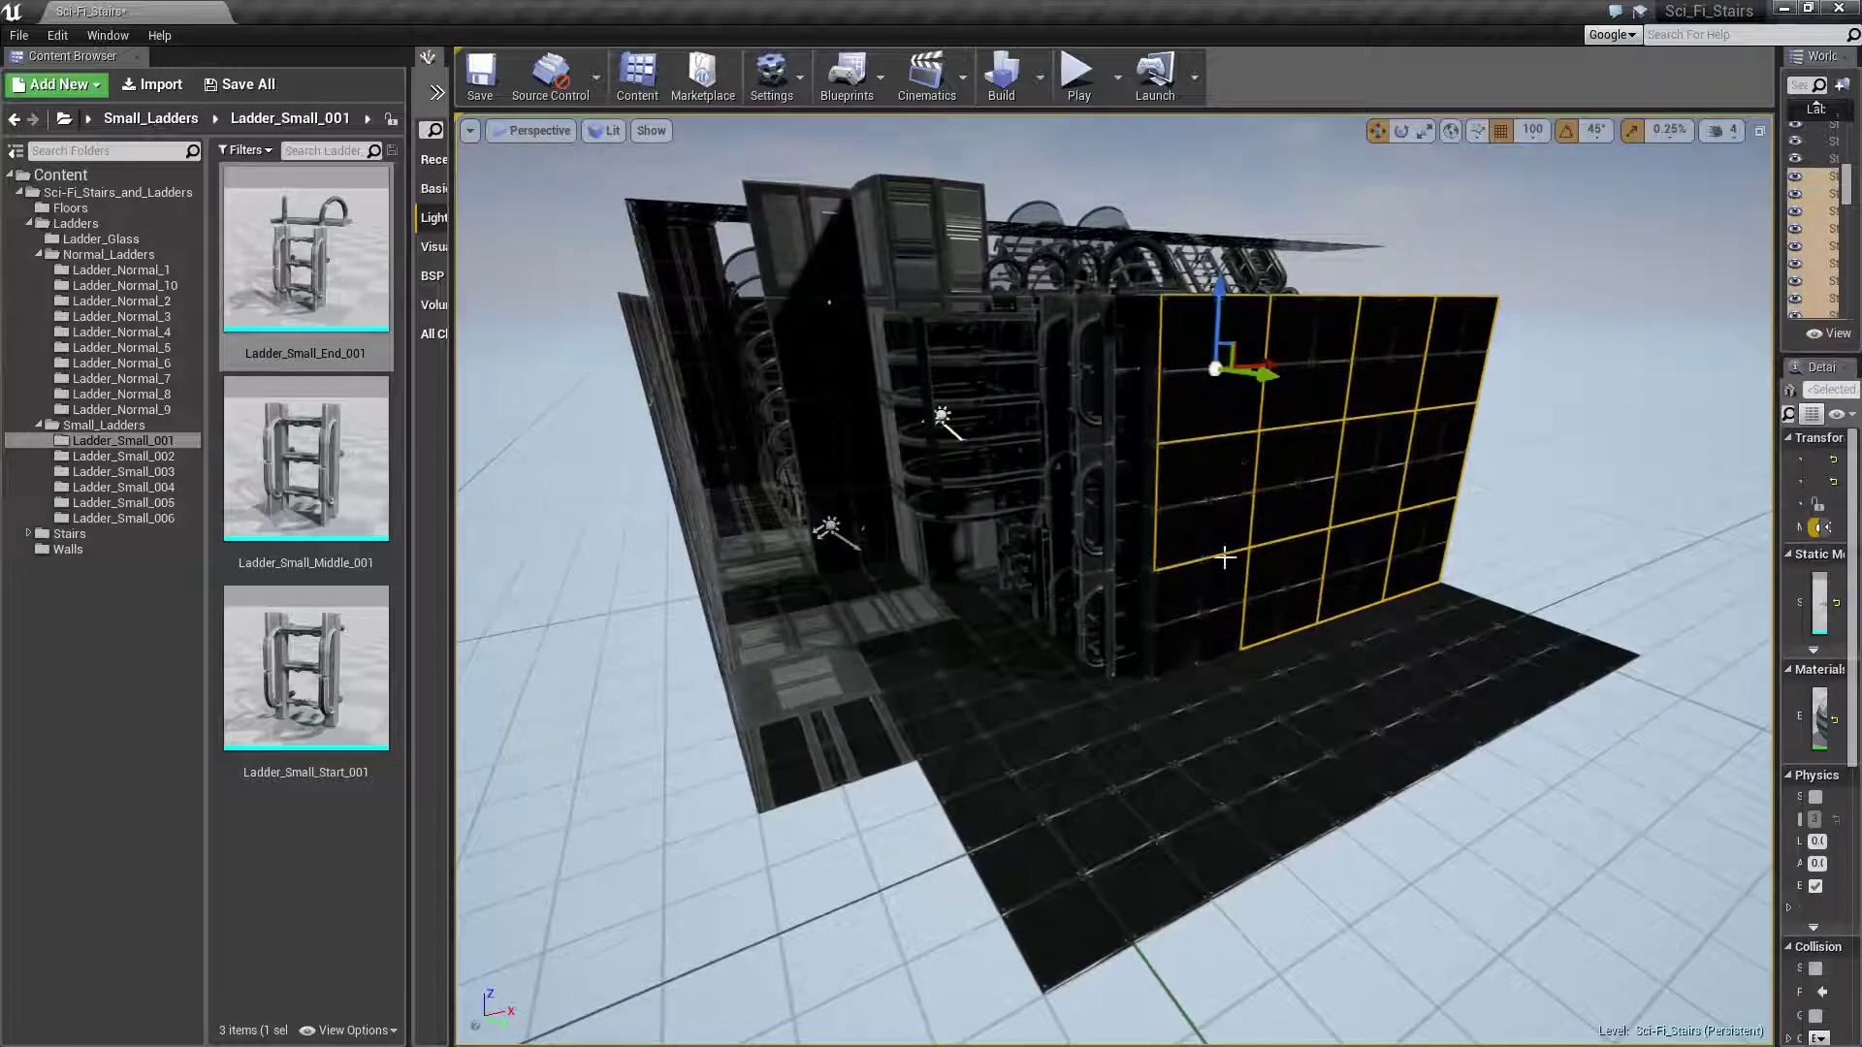
Select four floor tiles and the wall panels, then Alt-drag two copies further along the corridor
{"action": "left_click", "coordinate": [1261, 697]}
{"action": "left_click", "coordinate": [1309, 656], "text": "ctrl"}
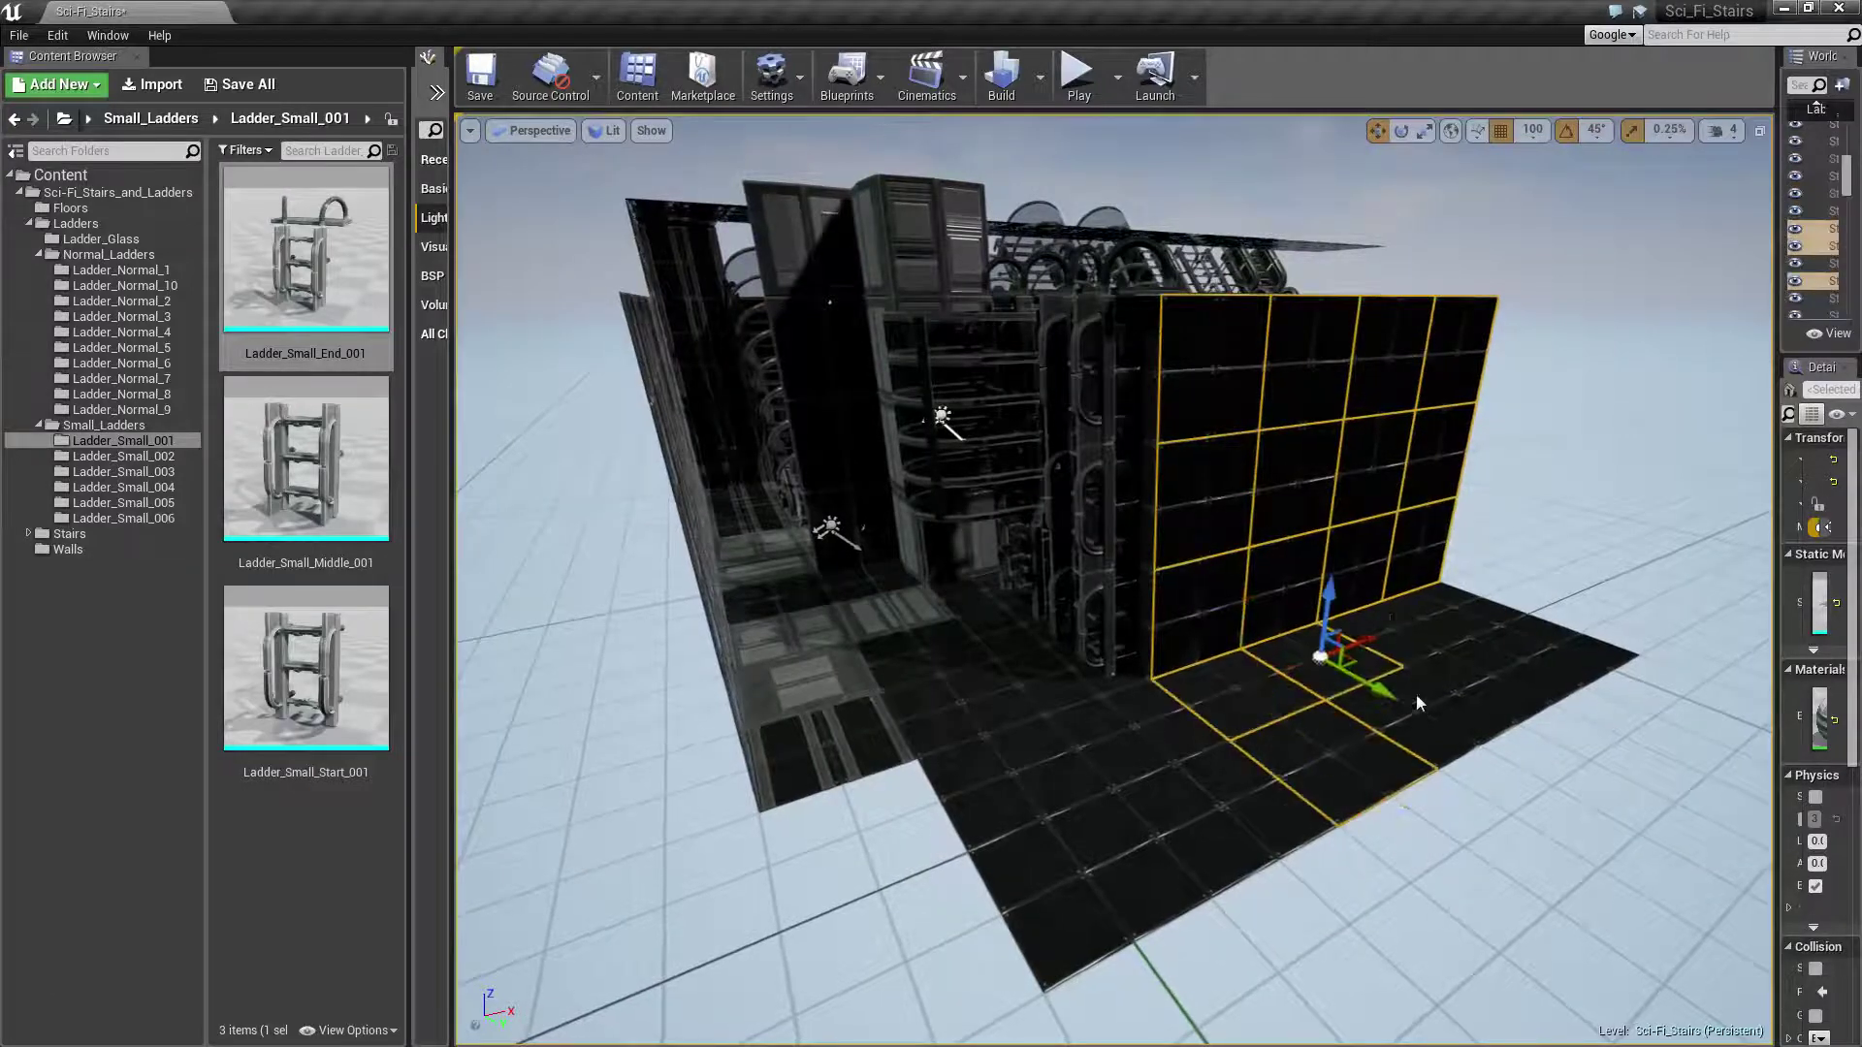
{"action": "left_click", "coordinate": [1416, 694], "text": "ctrl"}
{"action": "left_click", "coordinate": [1403, 619], "text": "ctrl"}
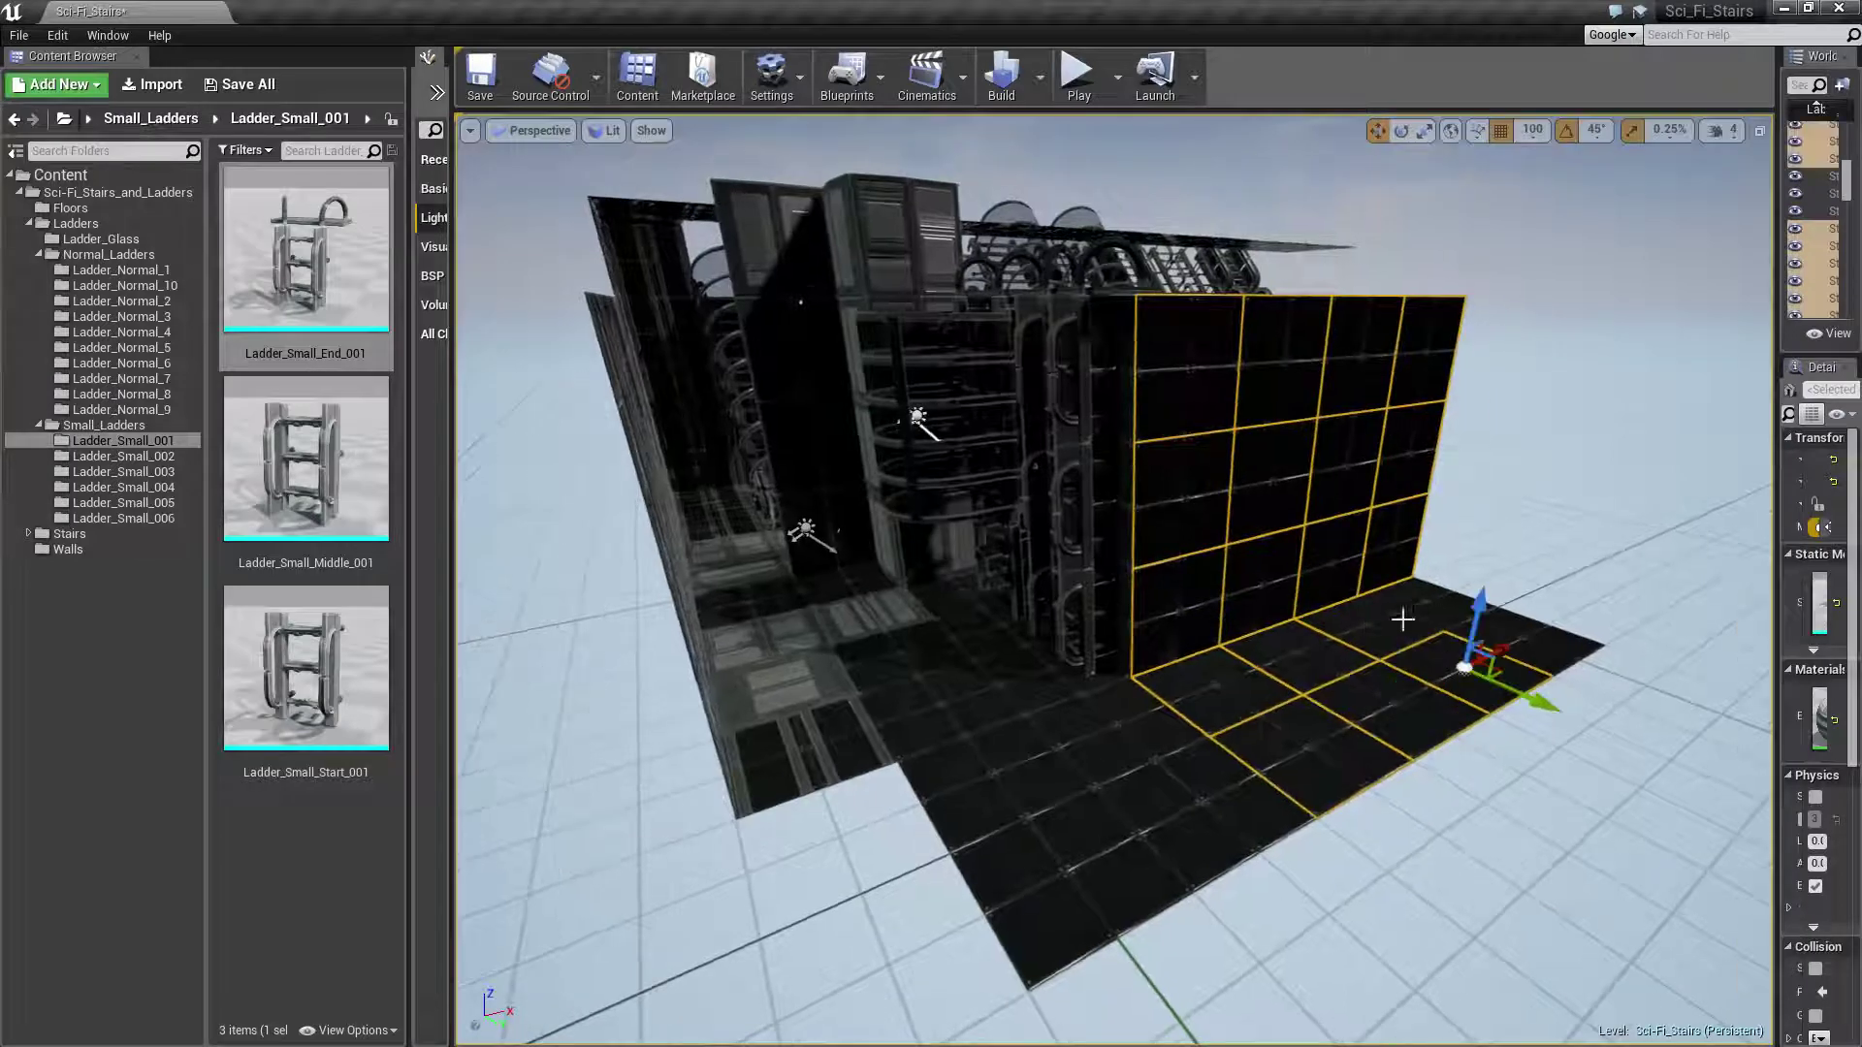
{"action": "left_click", "coordinate": [1529, 626], "text": "ctrl"}
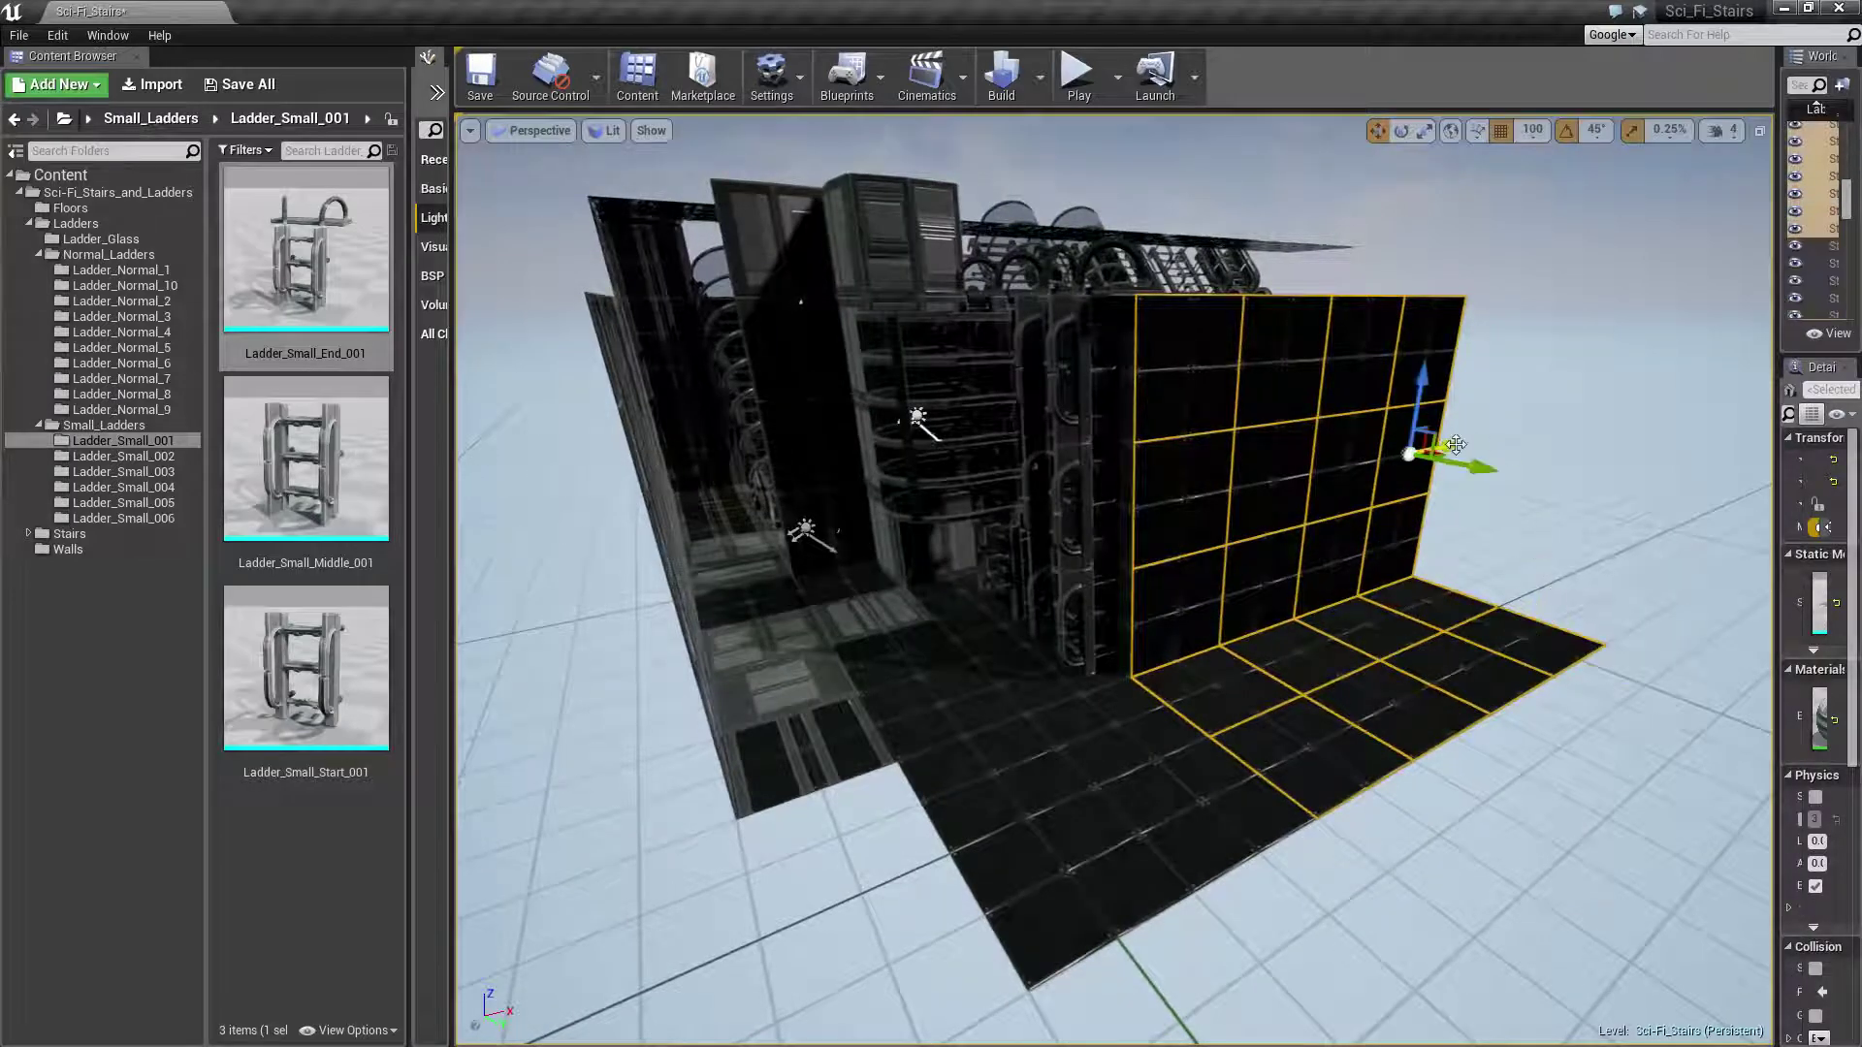
{"action": "left_click_drag", "start_coordinate": [1455, 444], "coordinate": [1624, 381], "text": "alt"}
{"action": "right_click_drag", "start_coordinate": [1463, 569], "coordinate": [1260, 543]}
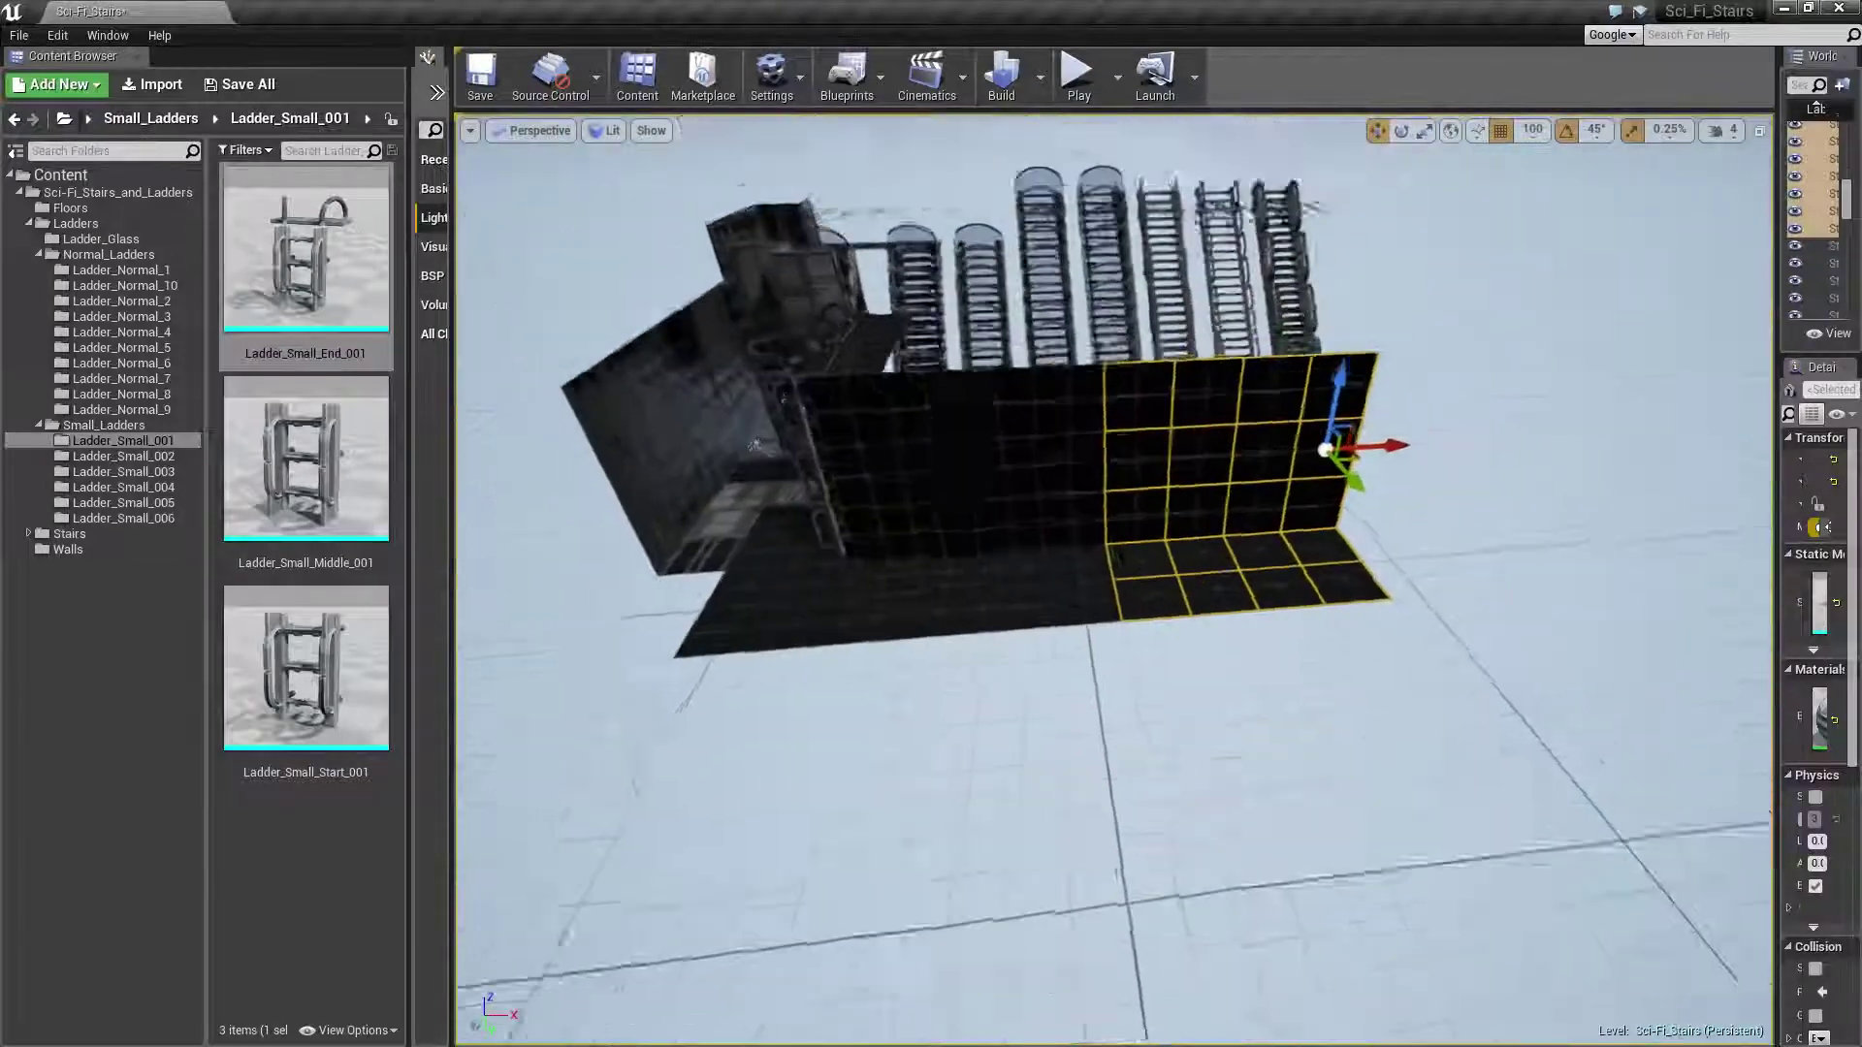
{"action": "right_click_drag", "start_coordinate": [1463, 567], "coordinate": [1463, 567]}
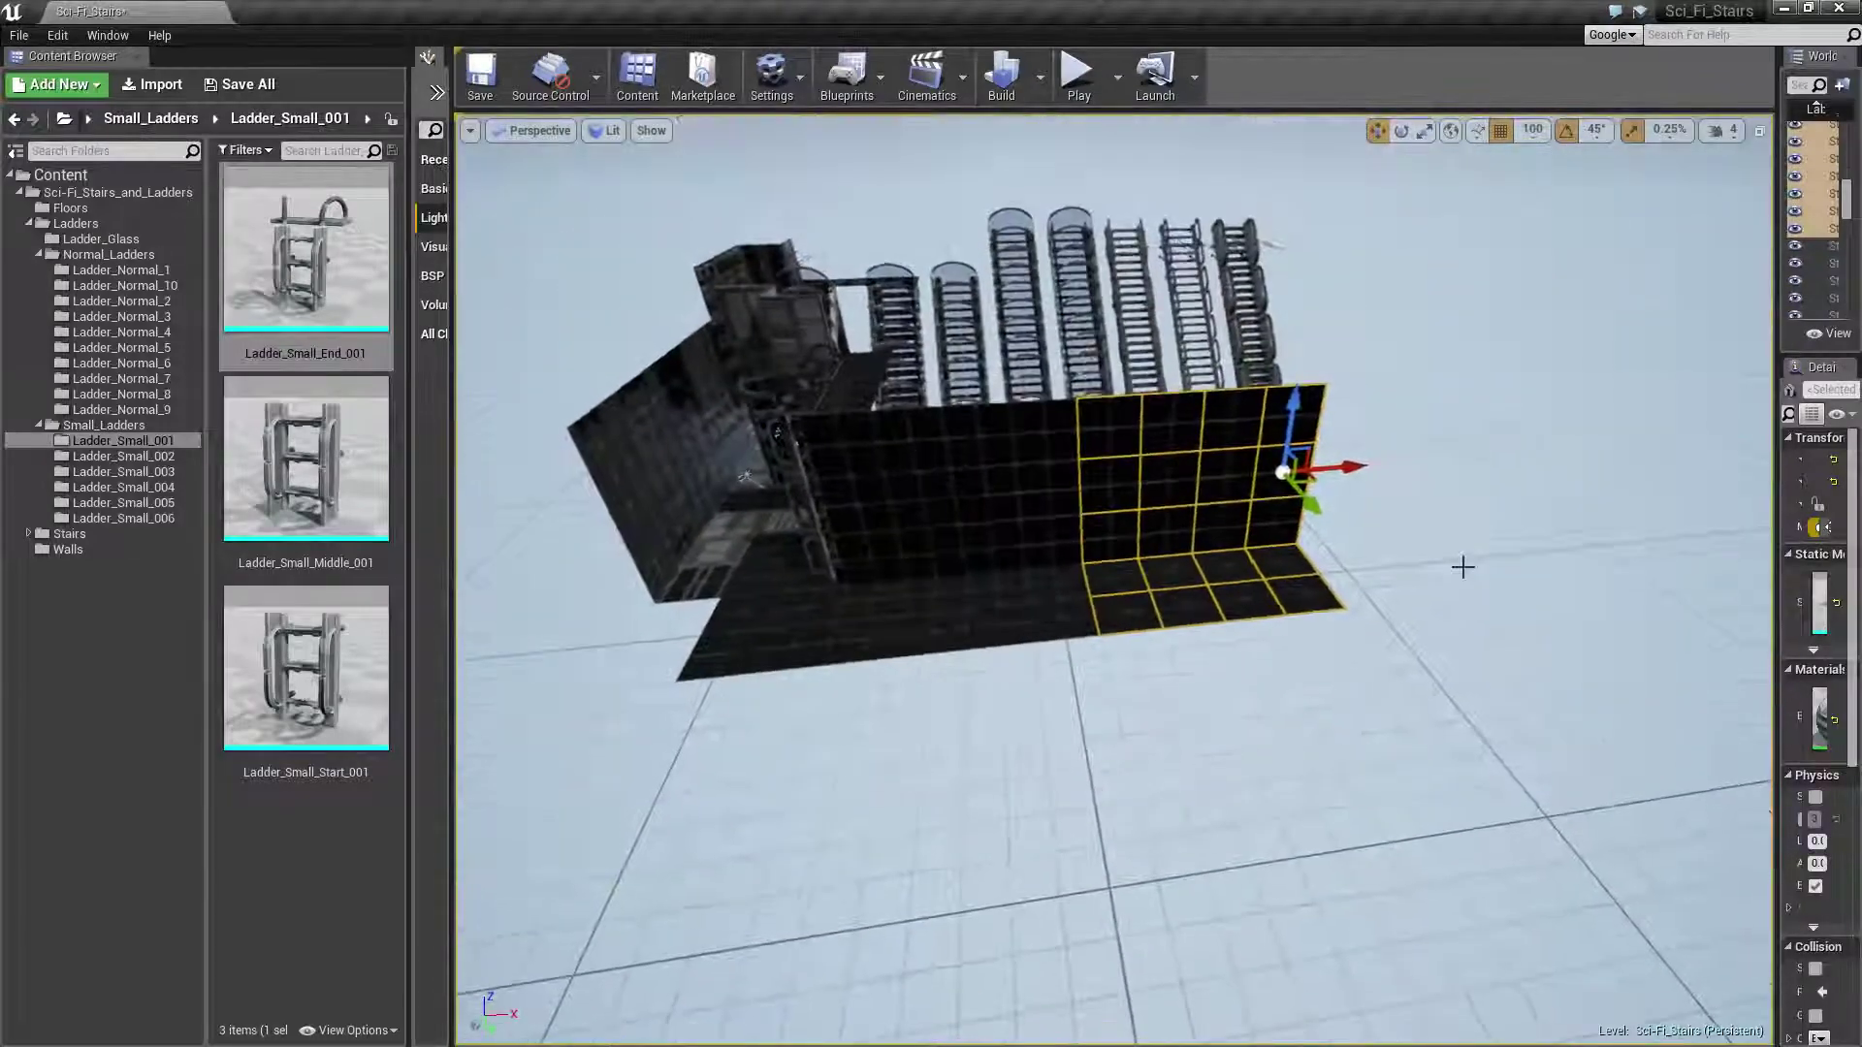
{"action": "left_click_drag", "start_coordinate": [1348, 468], "coordinate": [1568, 442], "text": "alt"}
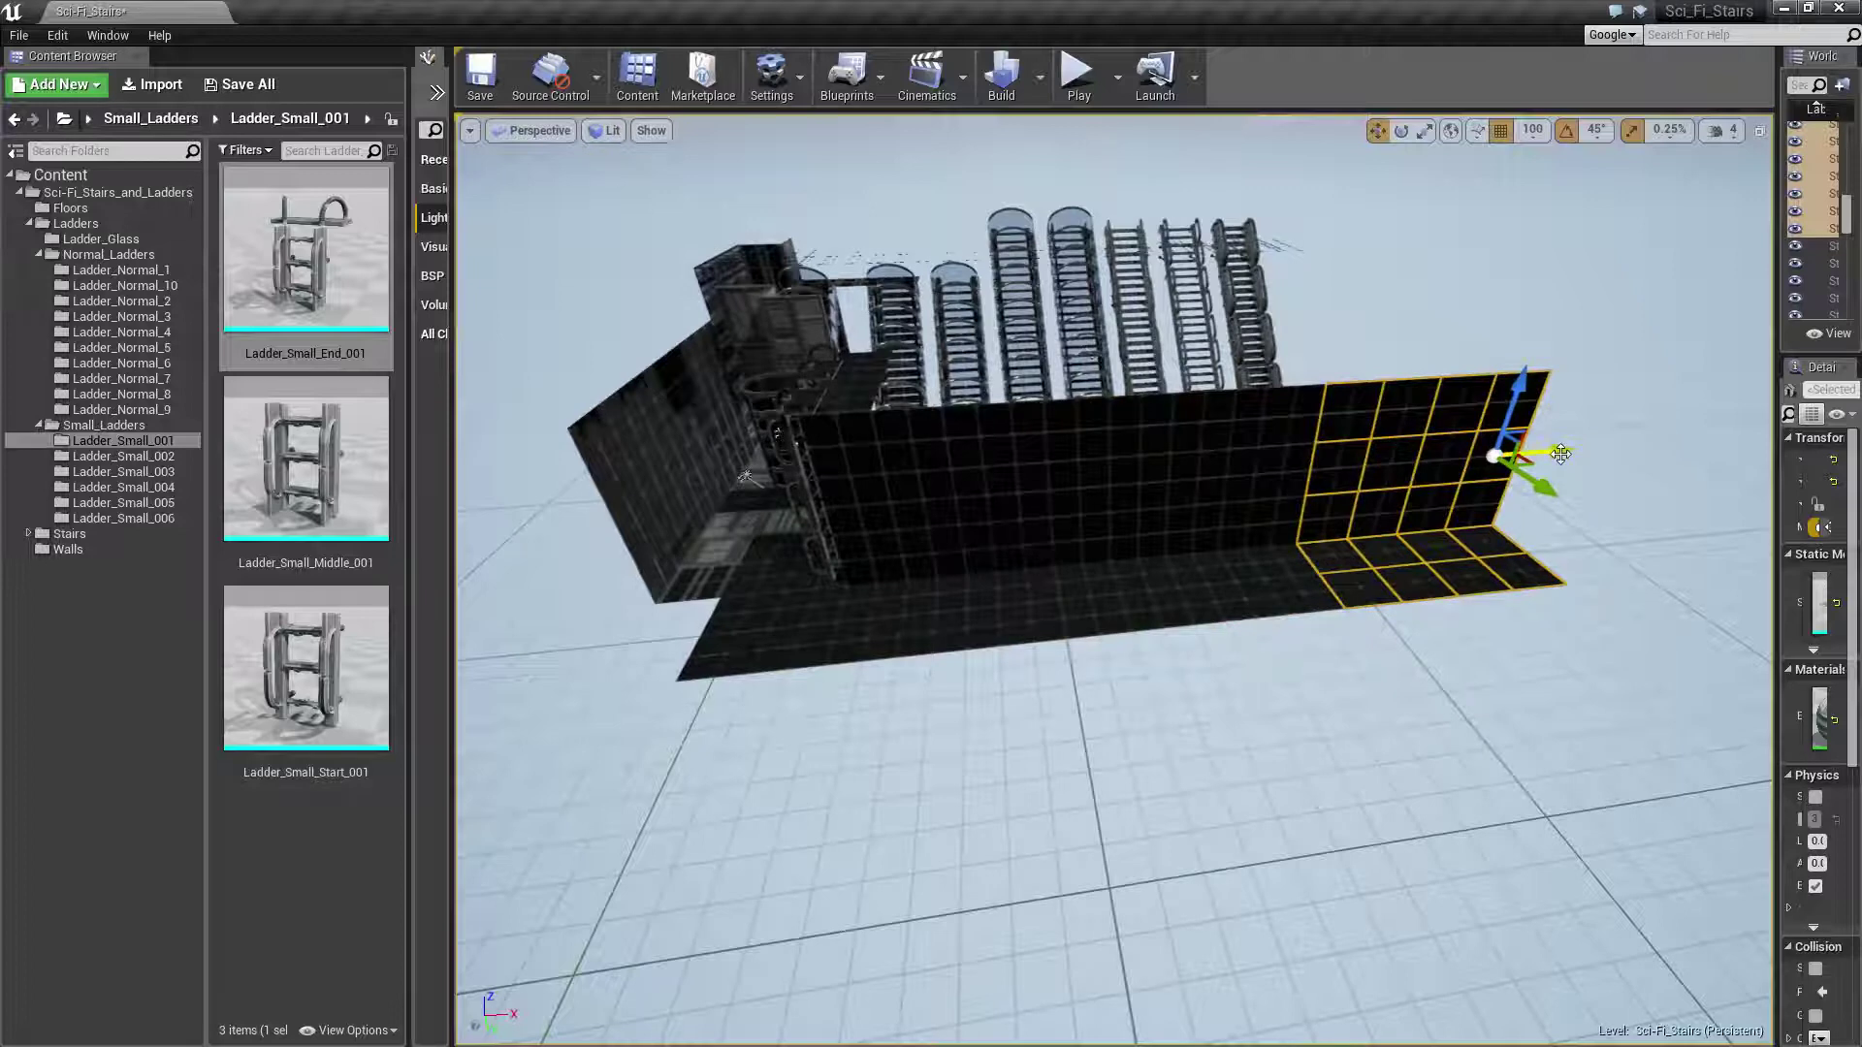
Rotate a floor piece and move it back toward the wall's end
{"action": "key", "text": "e"}
{"action": "left_click_drag", "start_coordinate": [1605, 464], "coordinate": [1849, 550]}
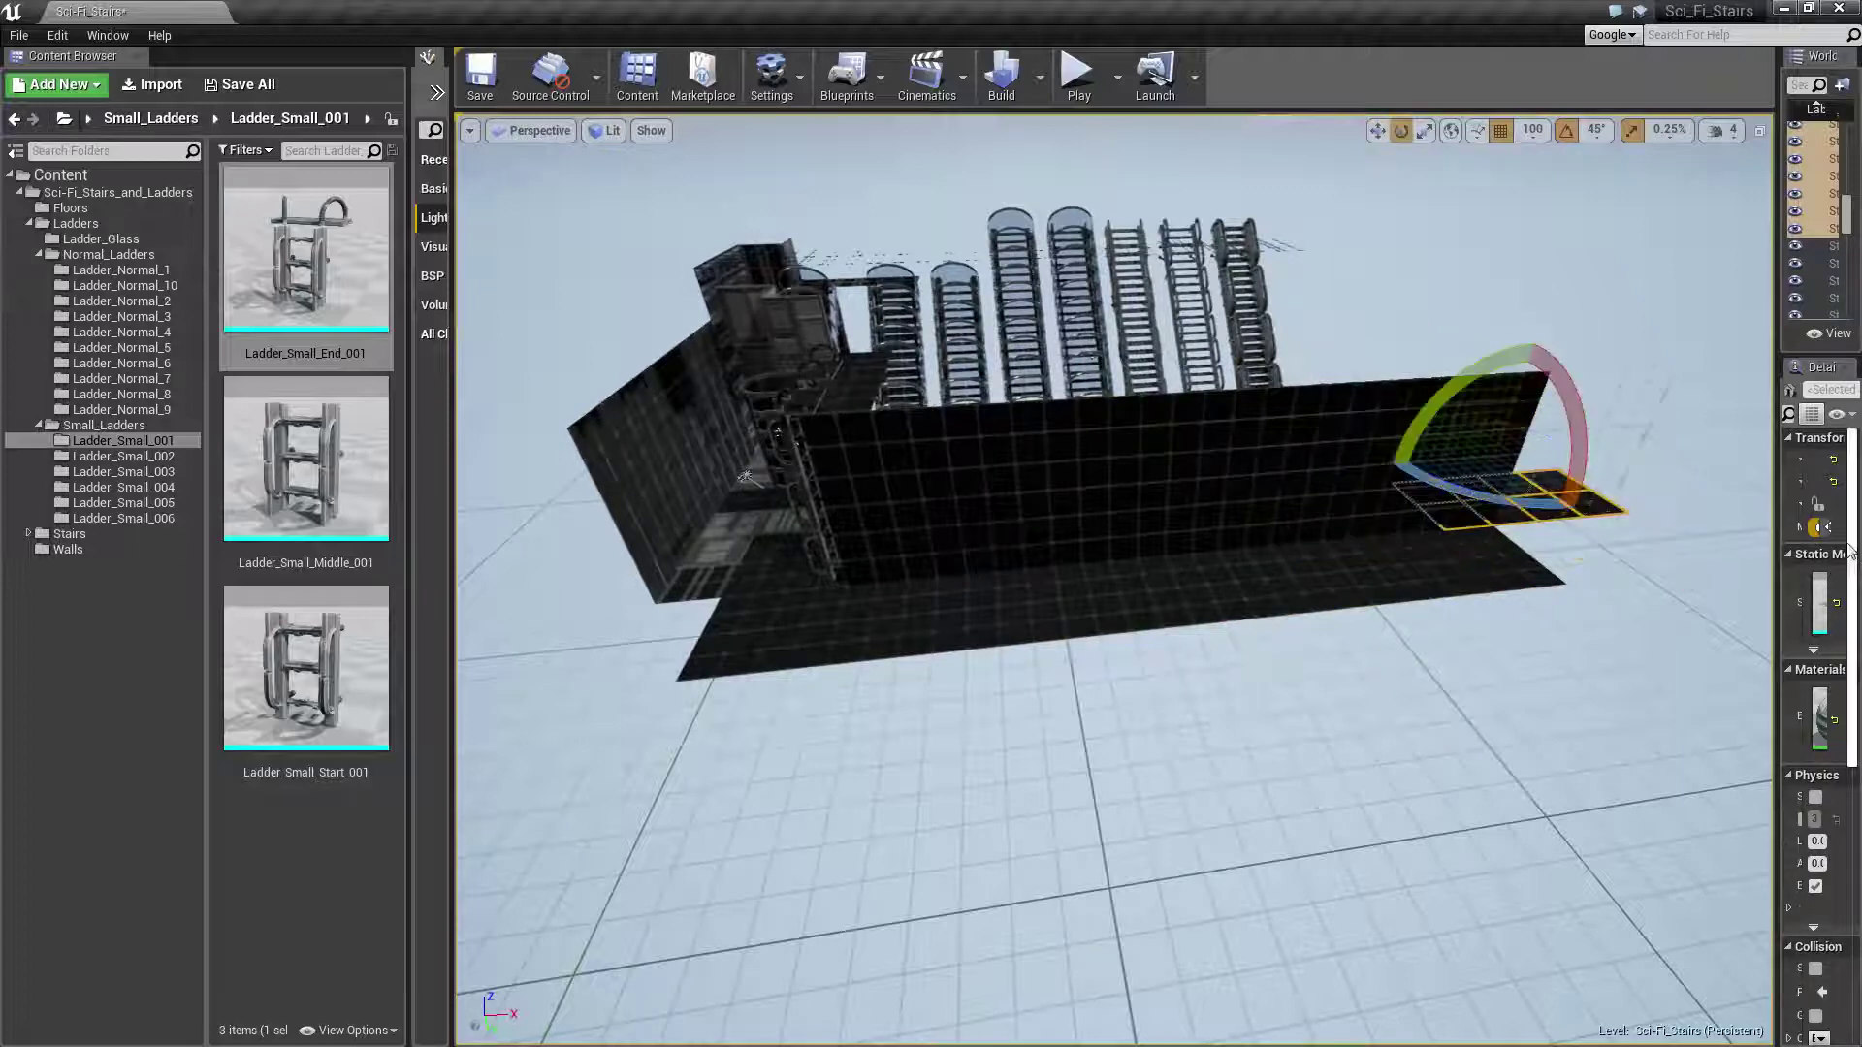
{"action": "key", "text": "w"}
{"action": "left_click_drag", "start_coordinate": [1553, 484], "coordinate": [1699, 658]}
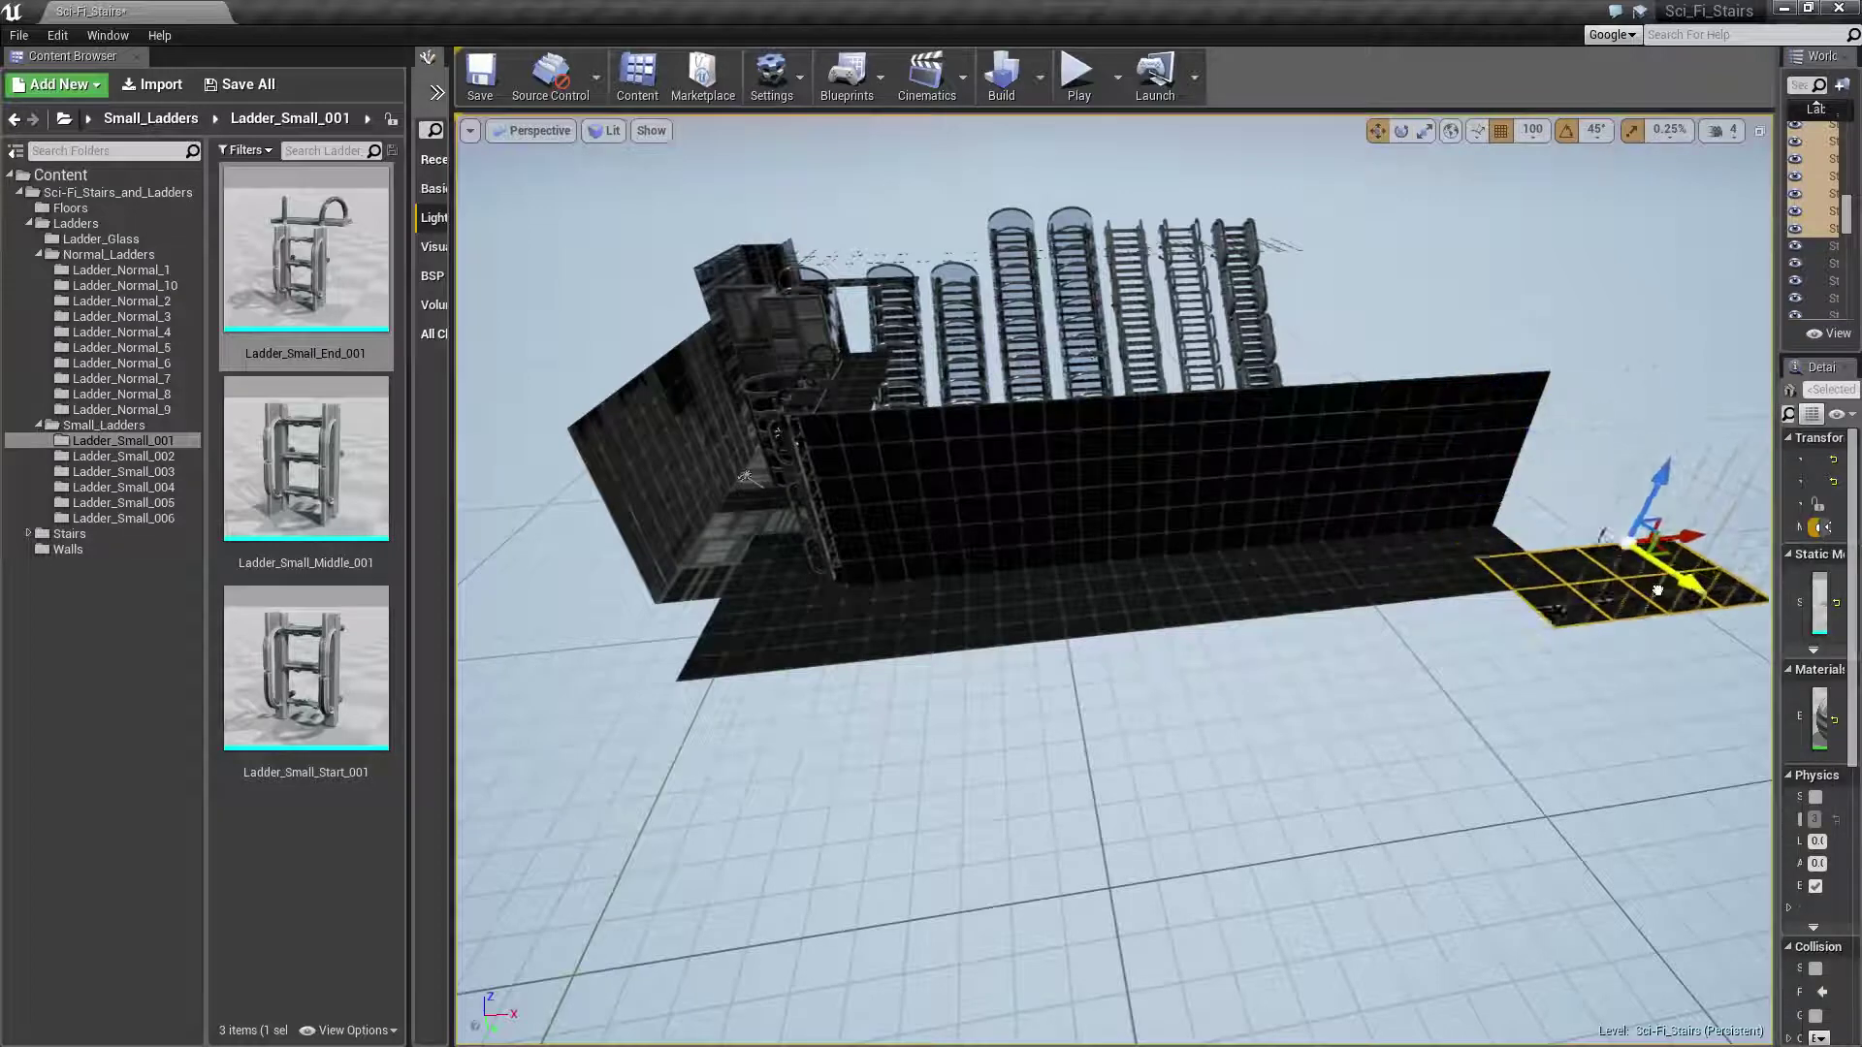
{"action": "left_click_drag", "start_coordinate": [1755, 587], "coordinate": [1596, 609]}
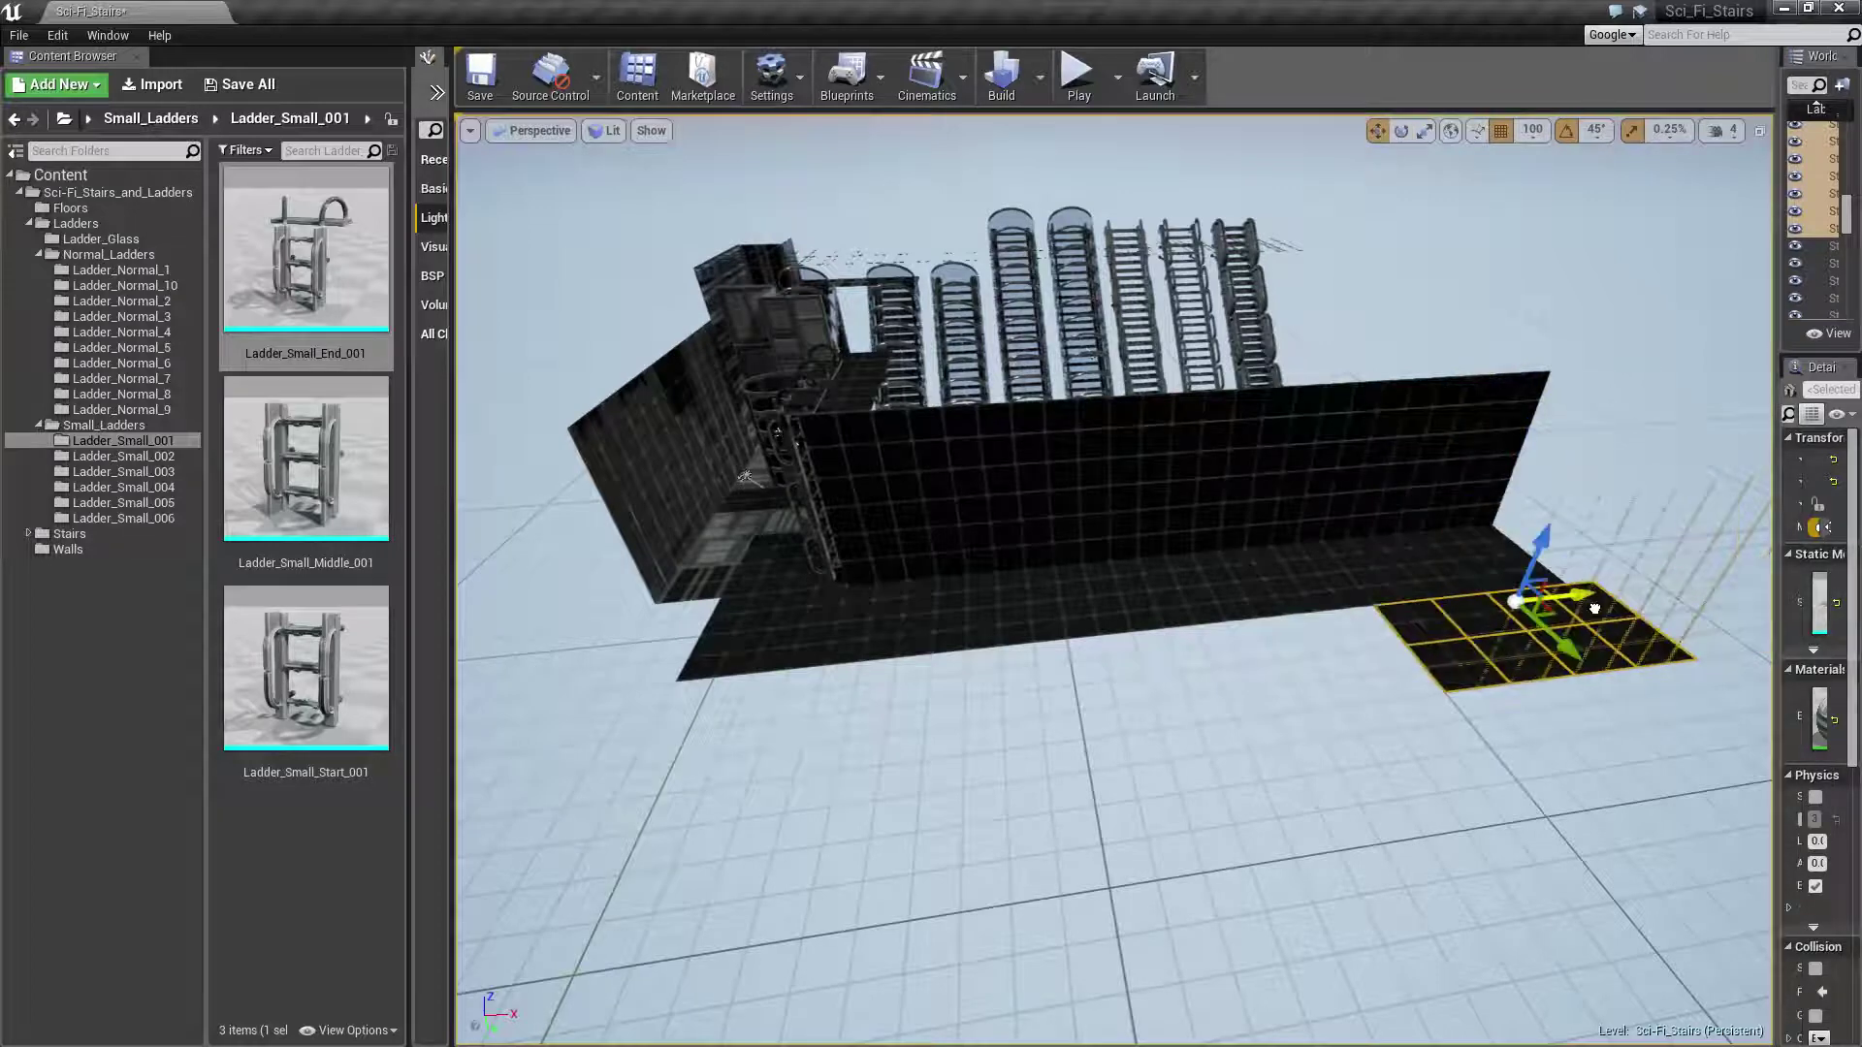
{"action": "left_click", "coordinate": [1563, 548]}
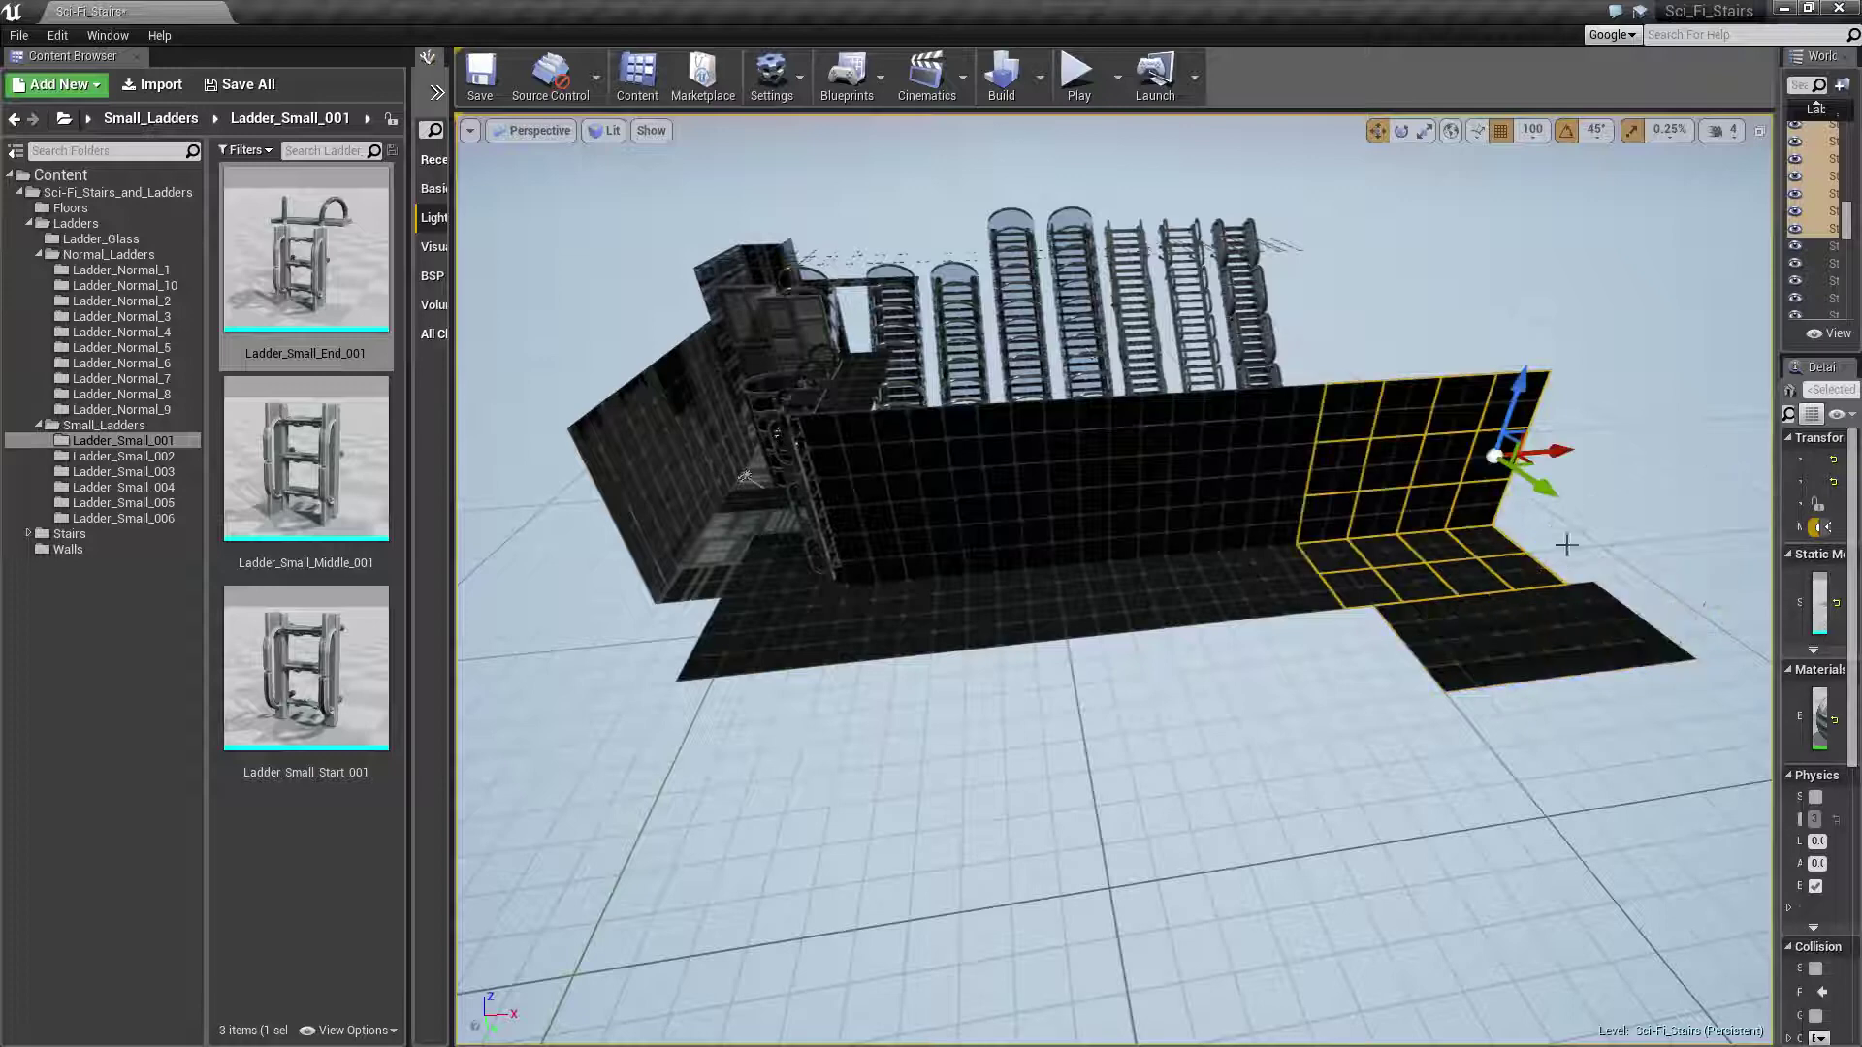
{"action": "key", "text": "ctrl+z"}
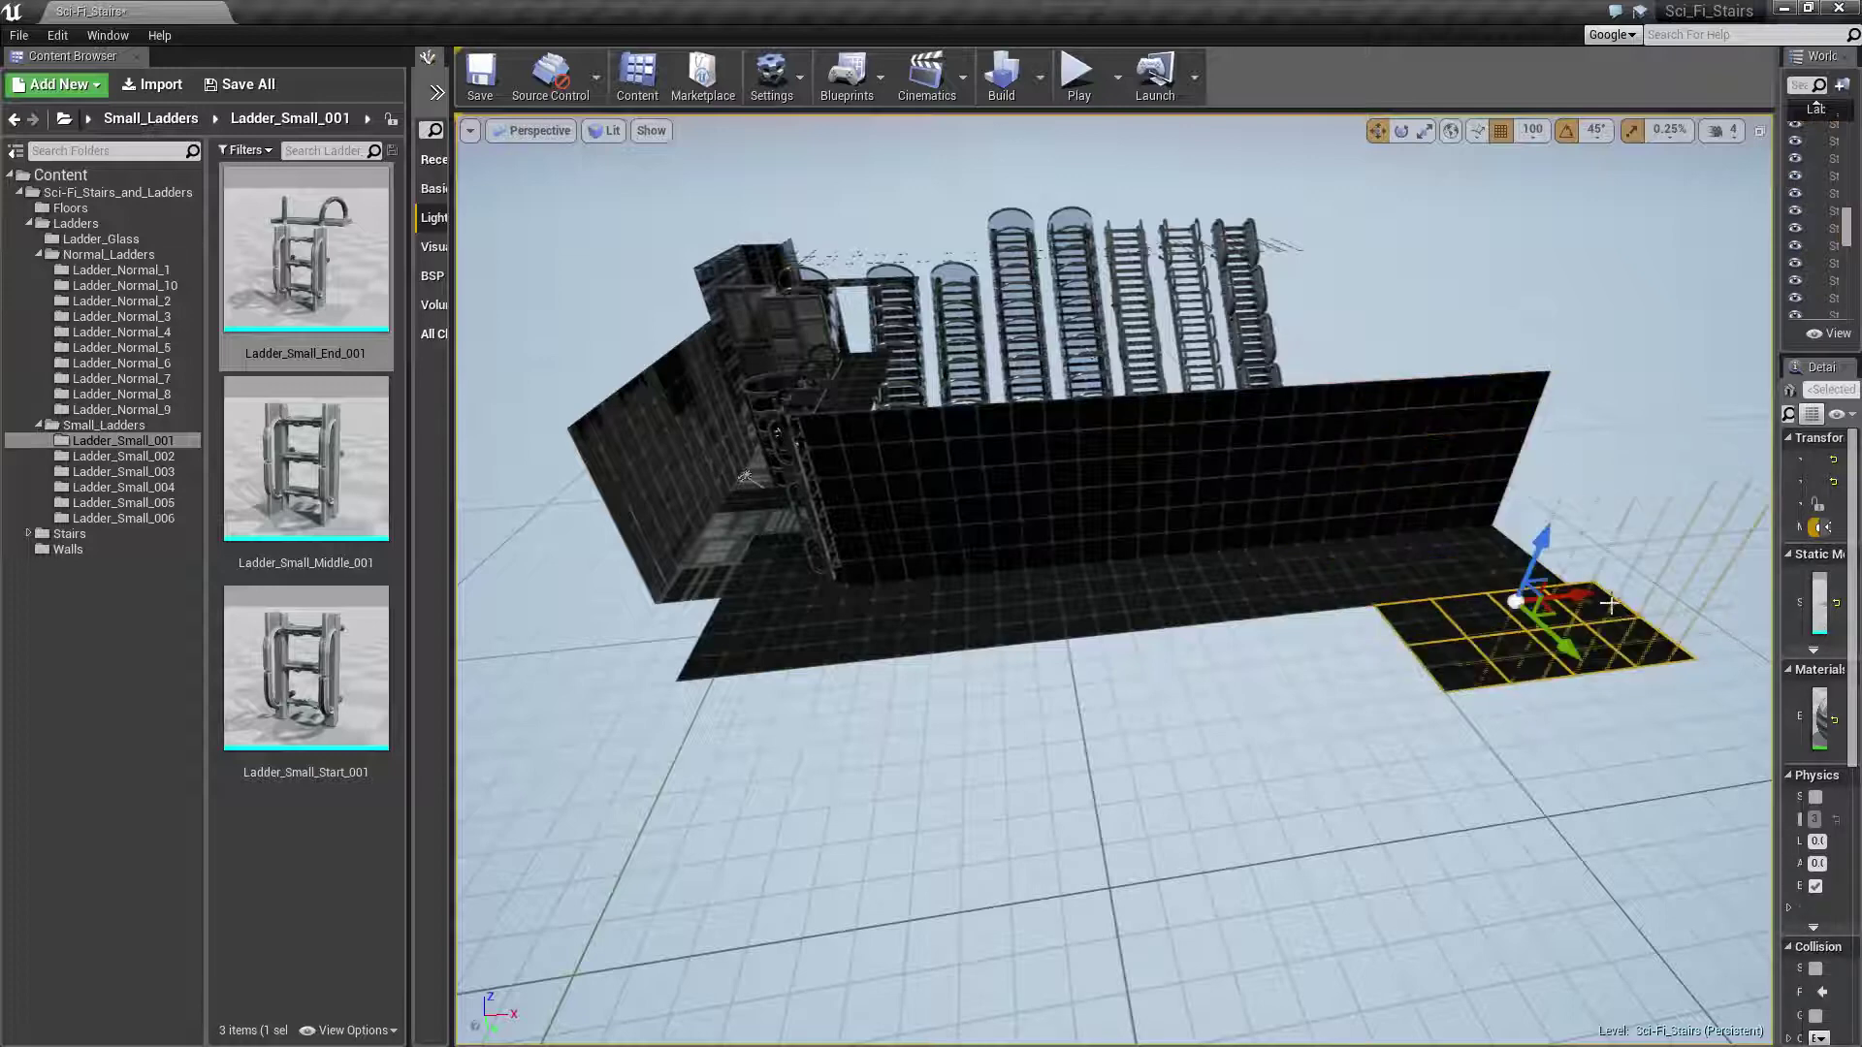
Duplicate the floor piece to extend a floor strip far to the left along the wall
{"action": "left_click_drag", "start_coordinate": [1573, 593], "coordinate": [1199, 655]}
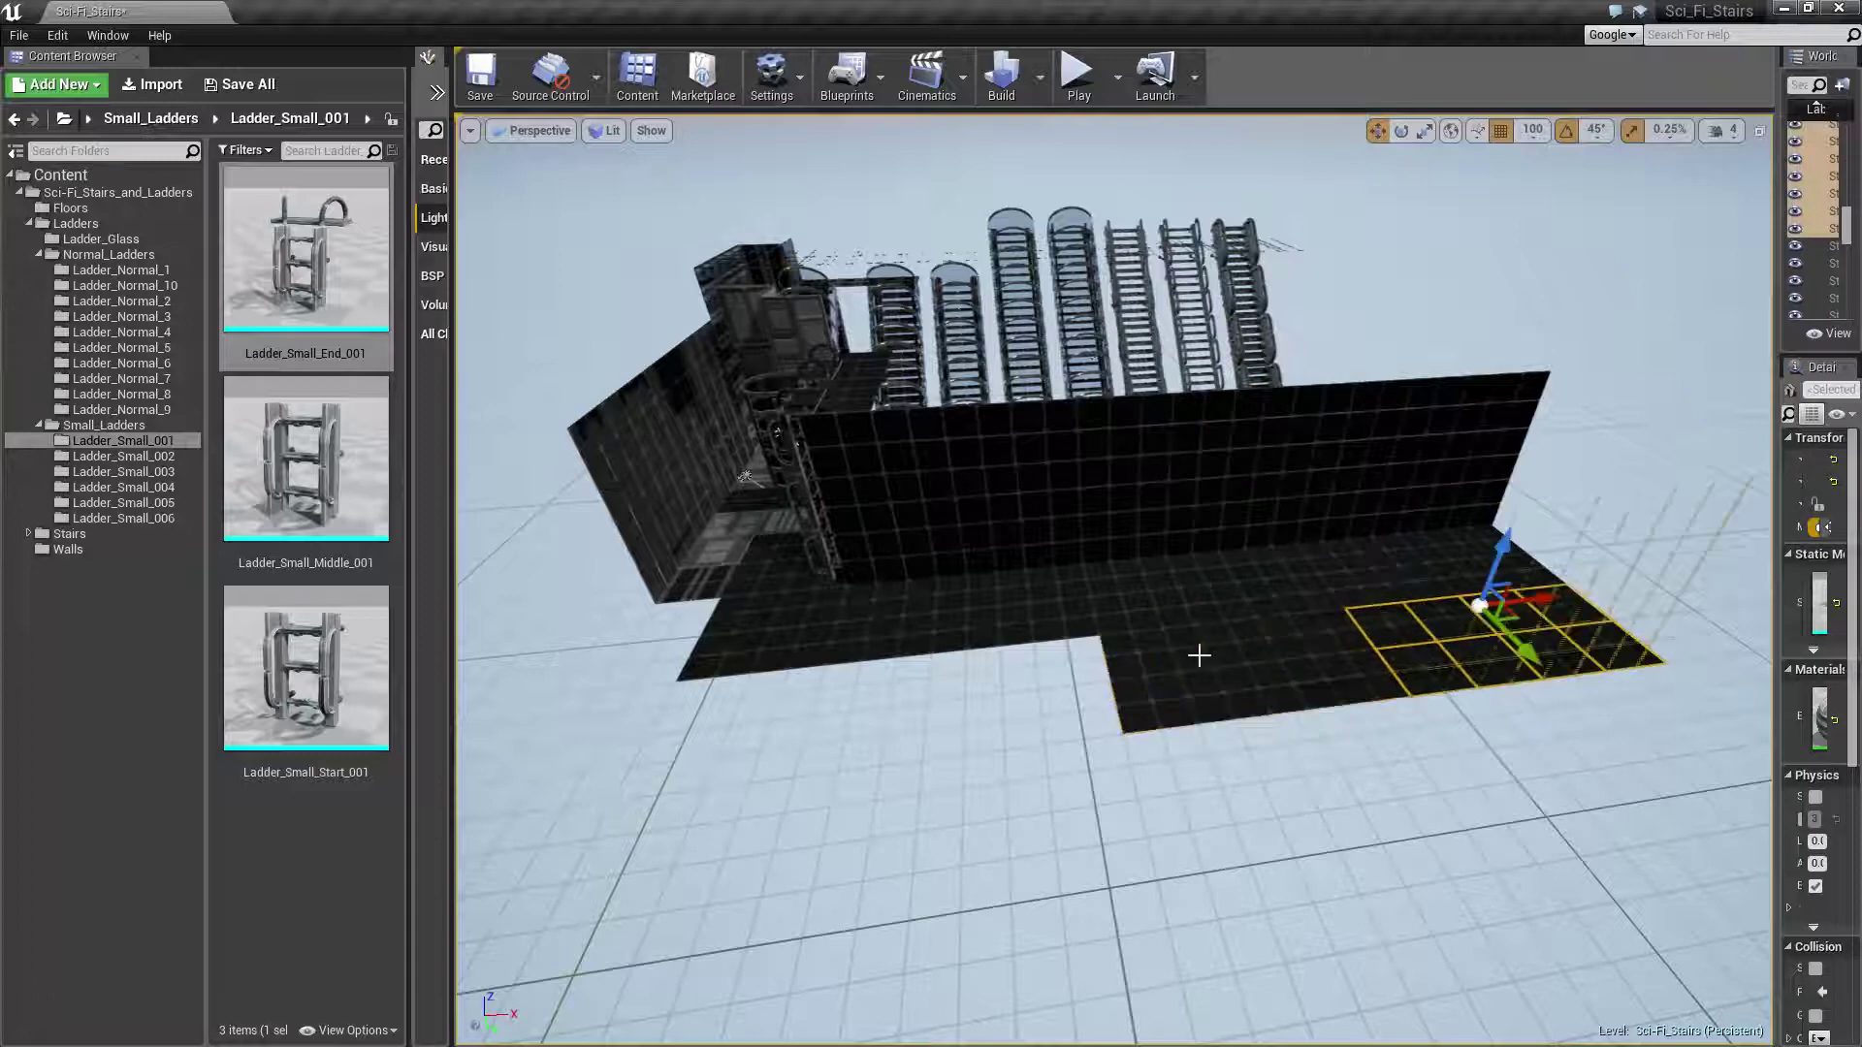
{"action": "left_click_drag", "start_coordinate": [1563, 585], "coordinate": [999, 657], "text": "alt"}
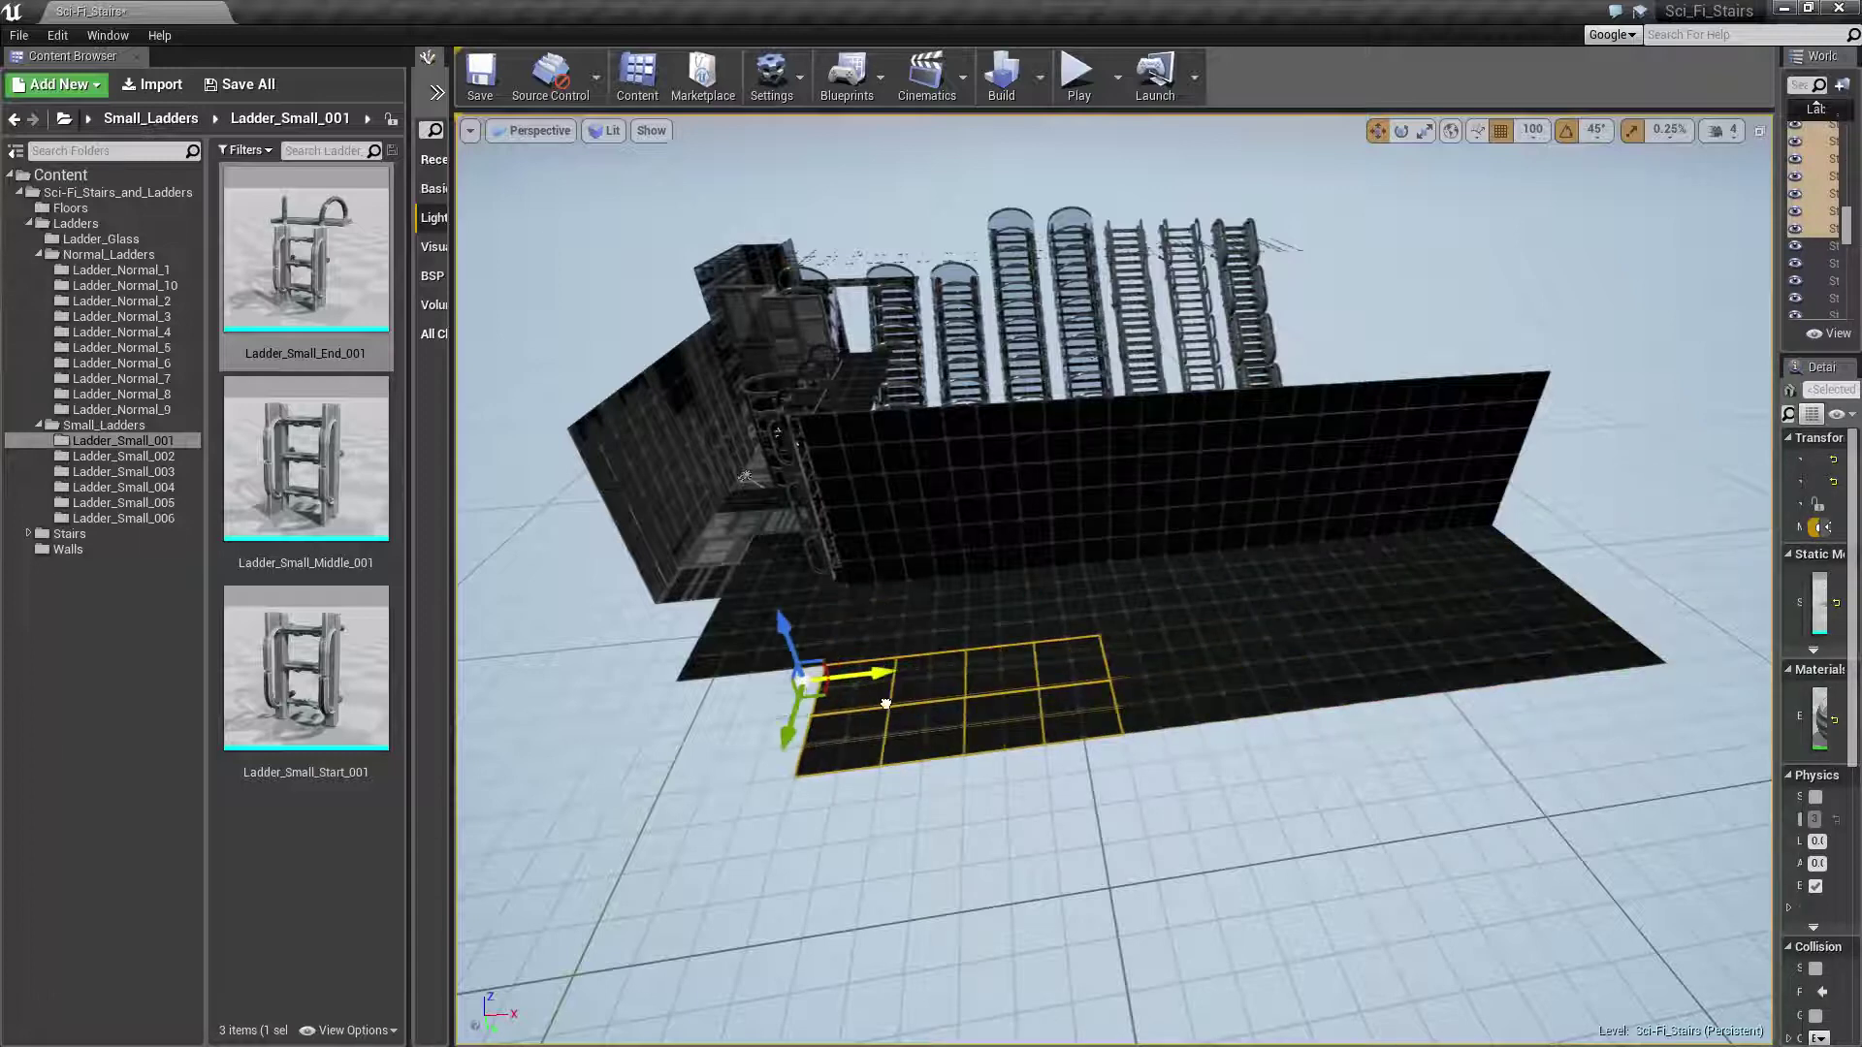
{"action": "left_click_drag", "start_coordinate": [1561, 591], "coordinate": [477, 758], "text": "alt"}
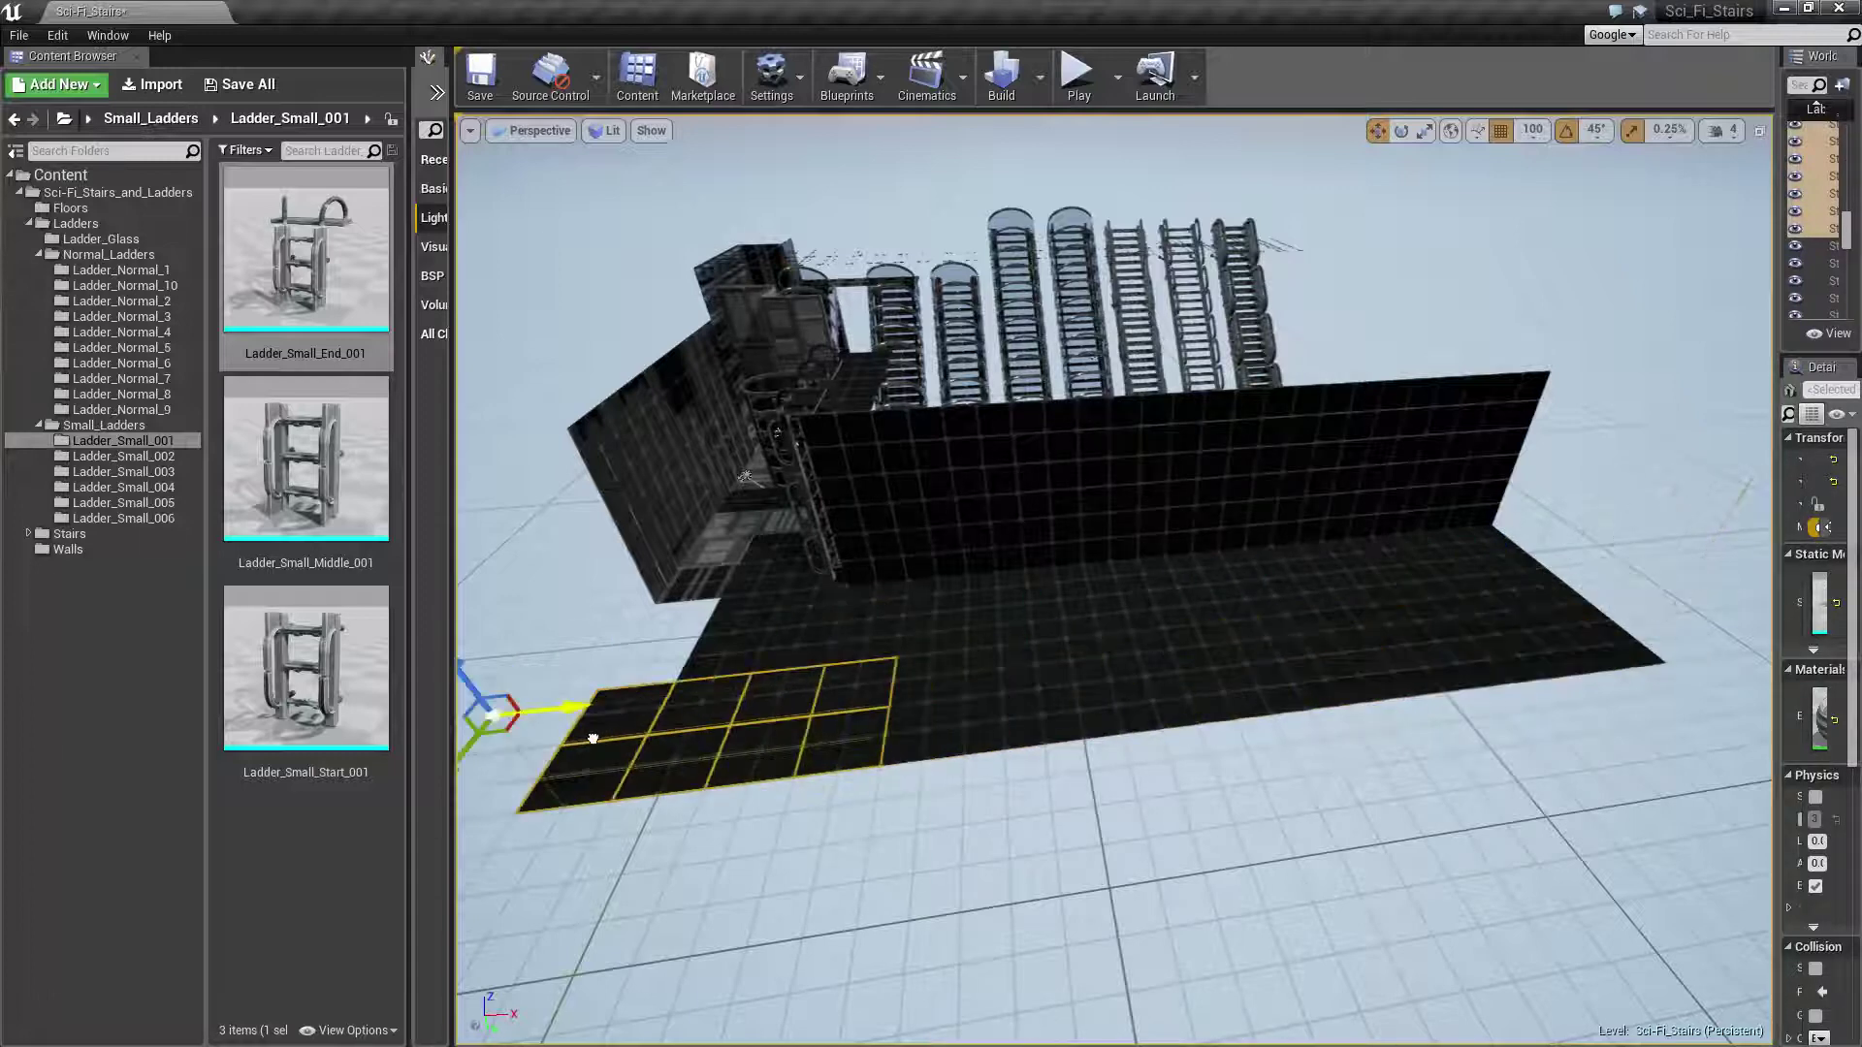
{"action": "mouse_move", "coordinate": [836, 657]}
{"action": "right_mouse_down"}
{"action": "mouse_move", "coordinate": [873, 679]}
{"action": "mouse_move", "coordinate": [853, 621]}
{"action": "mouse_move", "coordinate": [590, 595]}
{"action": "right_mouse_up"}
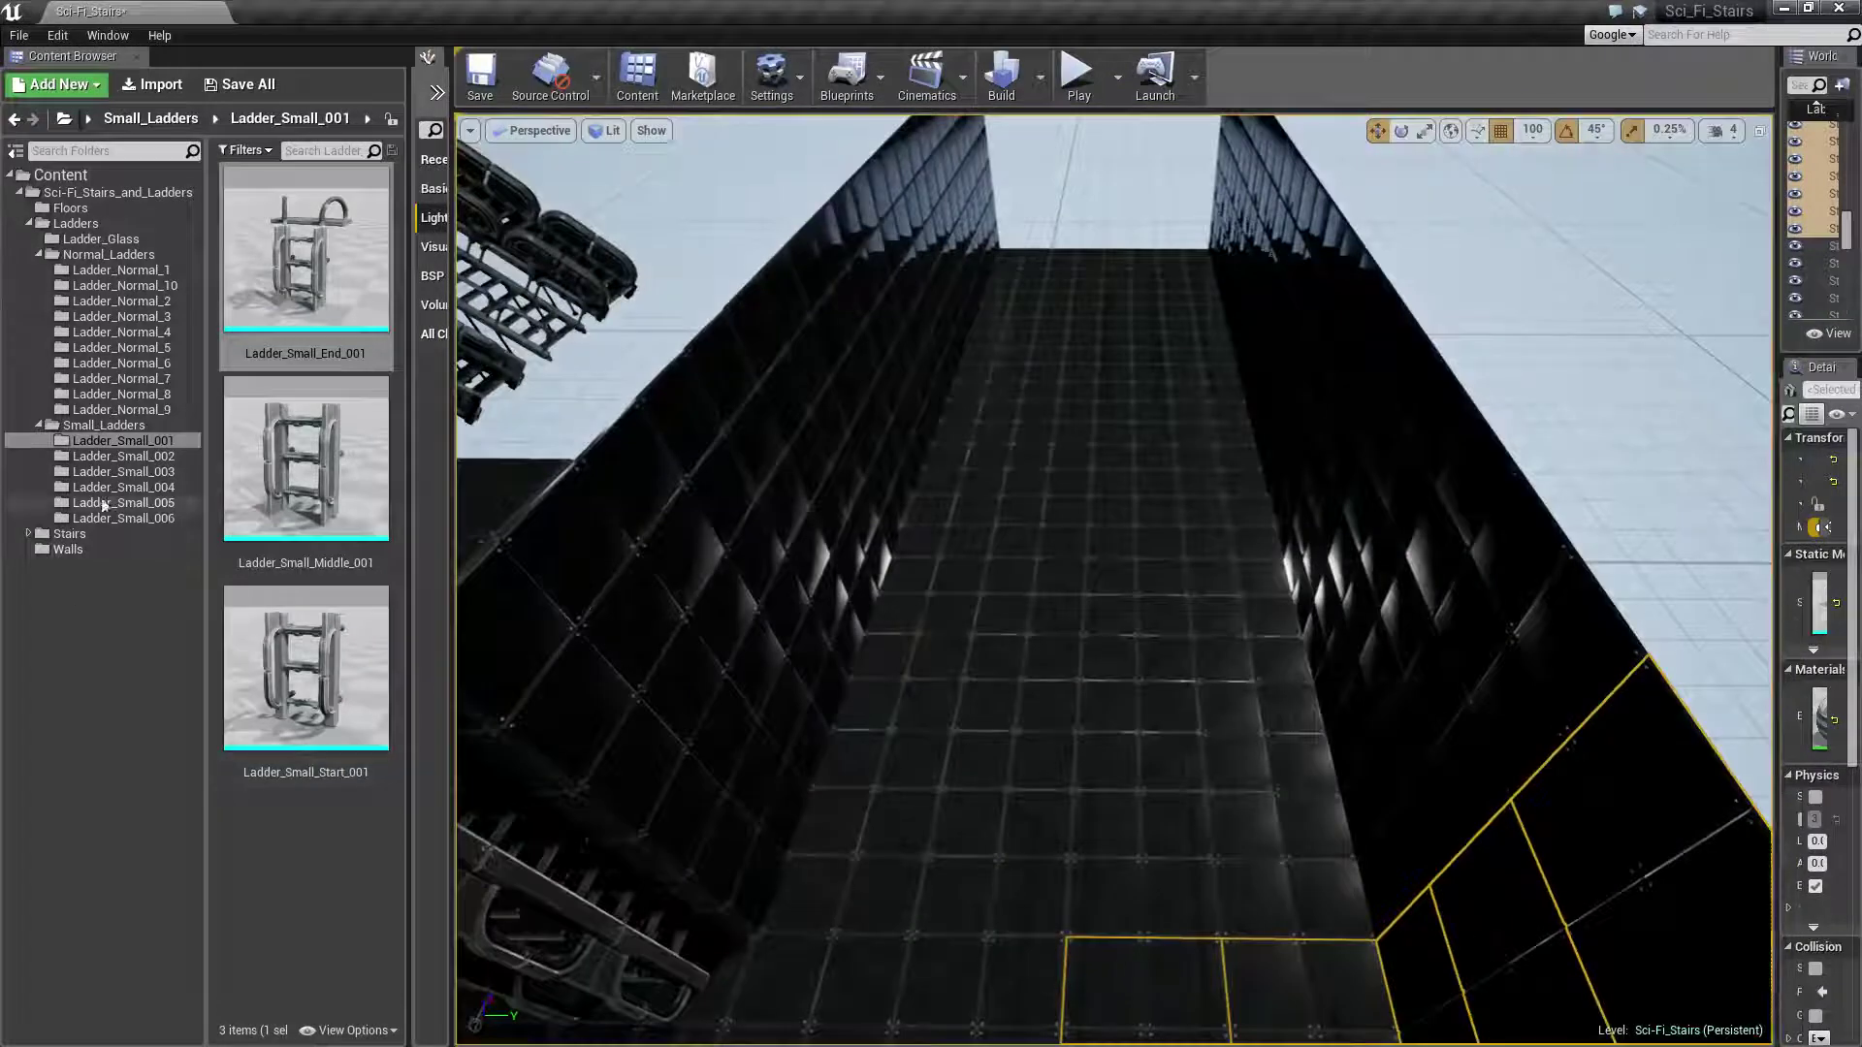
Place a Floor_003 slatted piece from Floors and rotate it 90° so the slats run lengthwise
{"action": "left_click", "coordinate": [70, 534]}
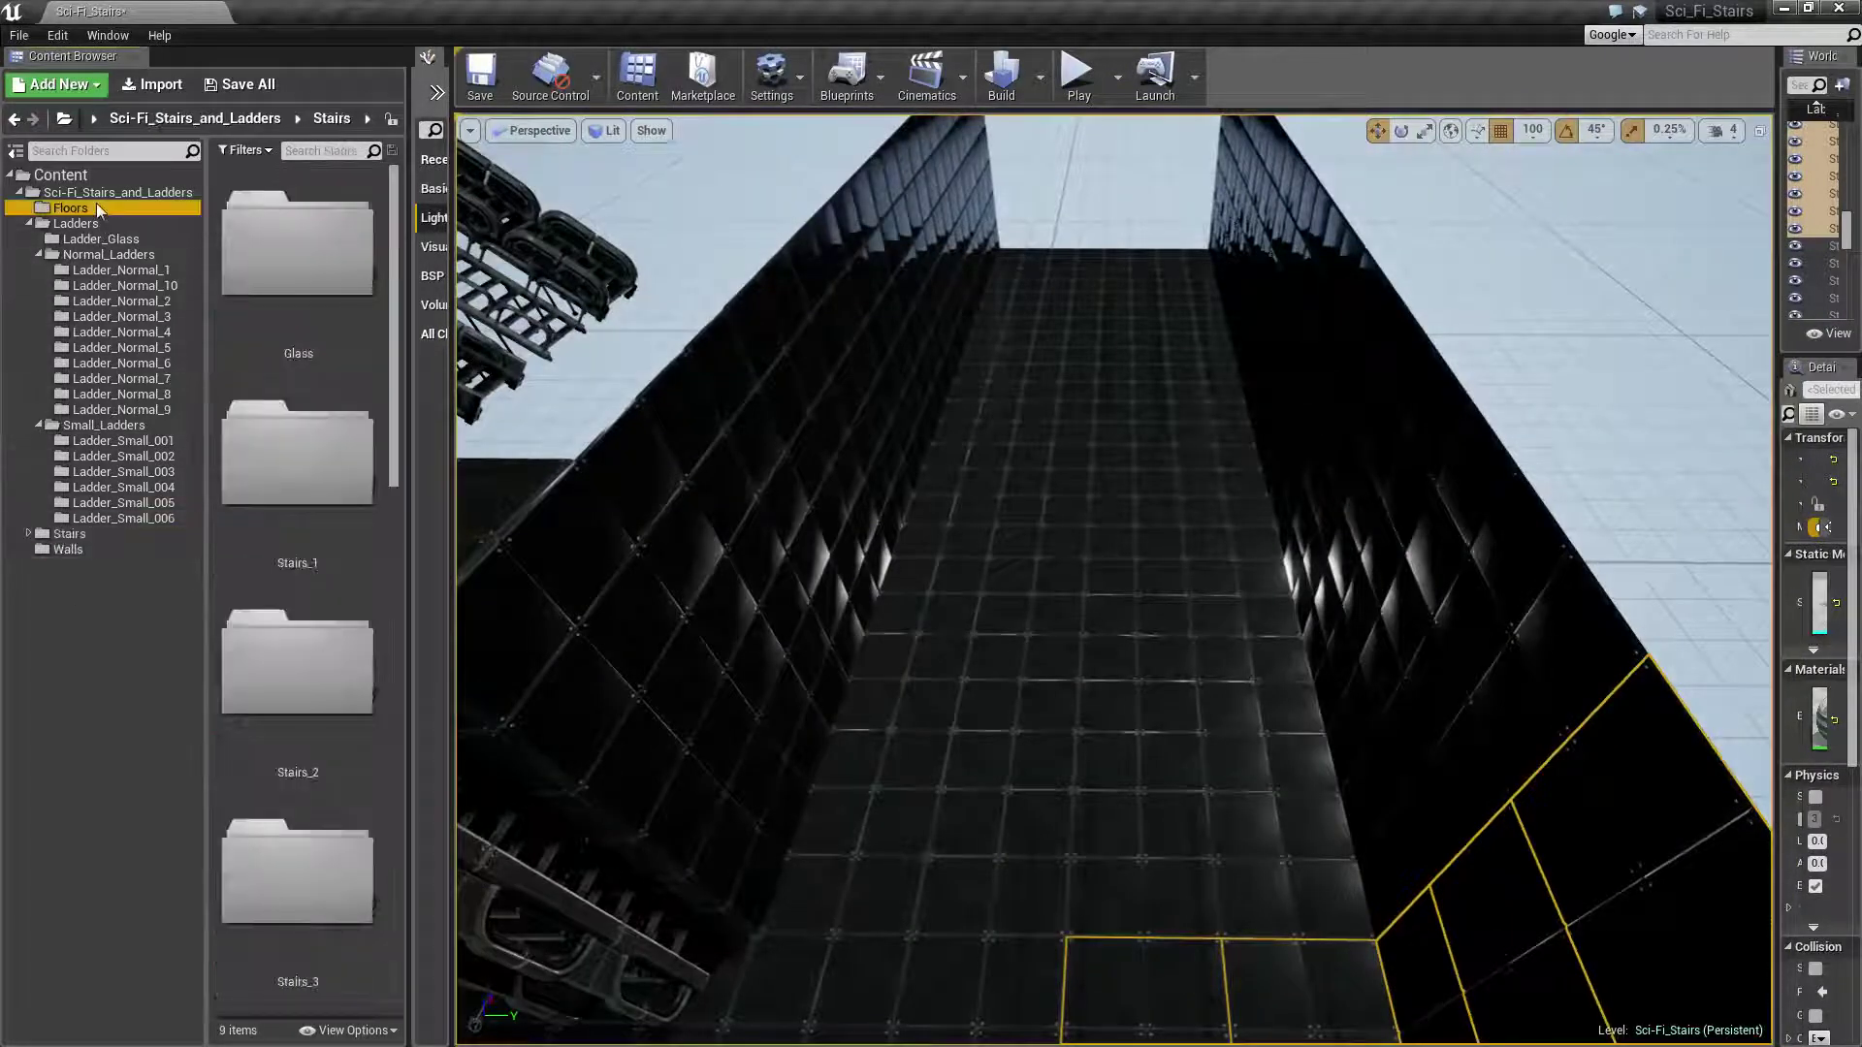
{"action": "left_click", "coordinate": [97, 210]}
{"action": "scroll", "coordinate": [392, 653], "scroll_direction": "down", "scroll_amount": 2}
{"action": "mouse_move", "coordinate": [296, 591]}
{"action": "left_mouse_down"}
{"action": "mouse_move", "coordinate": [991, 801]}
{"action": "mouse_move", "coordinate": [1016, 729]}
{"action": "left_mouse_up"}
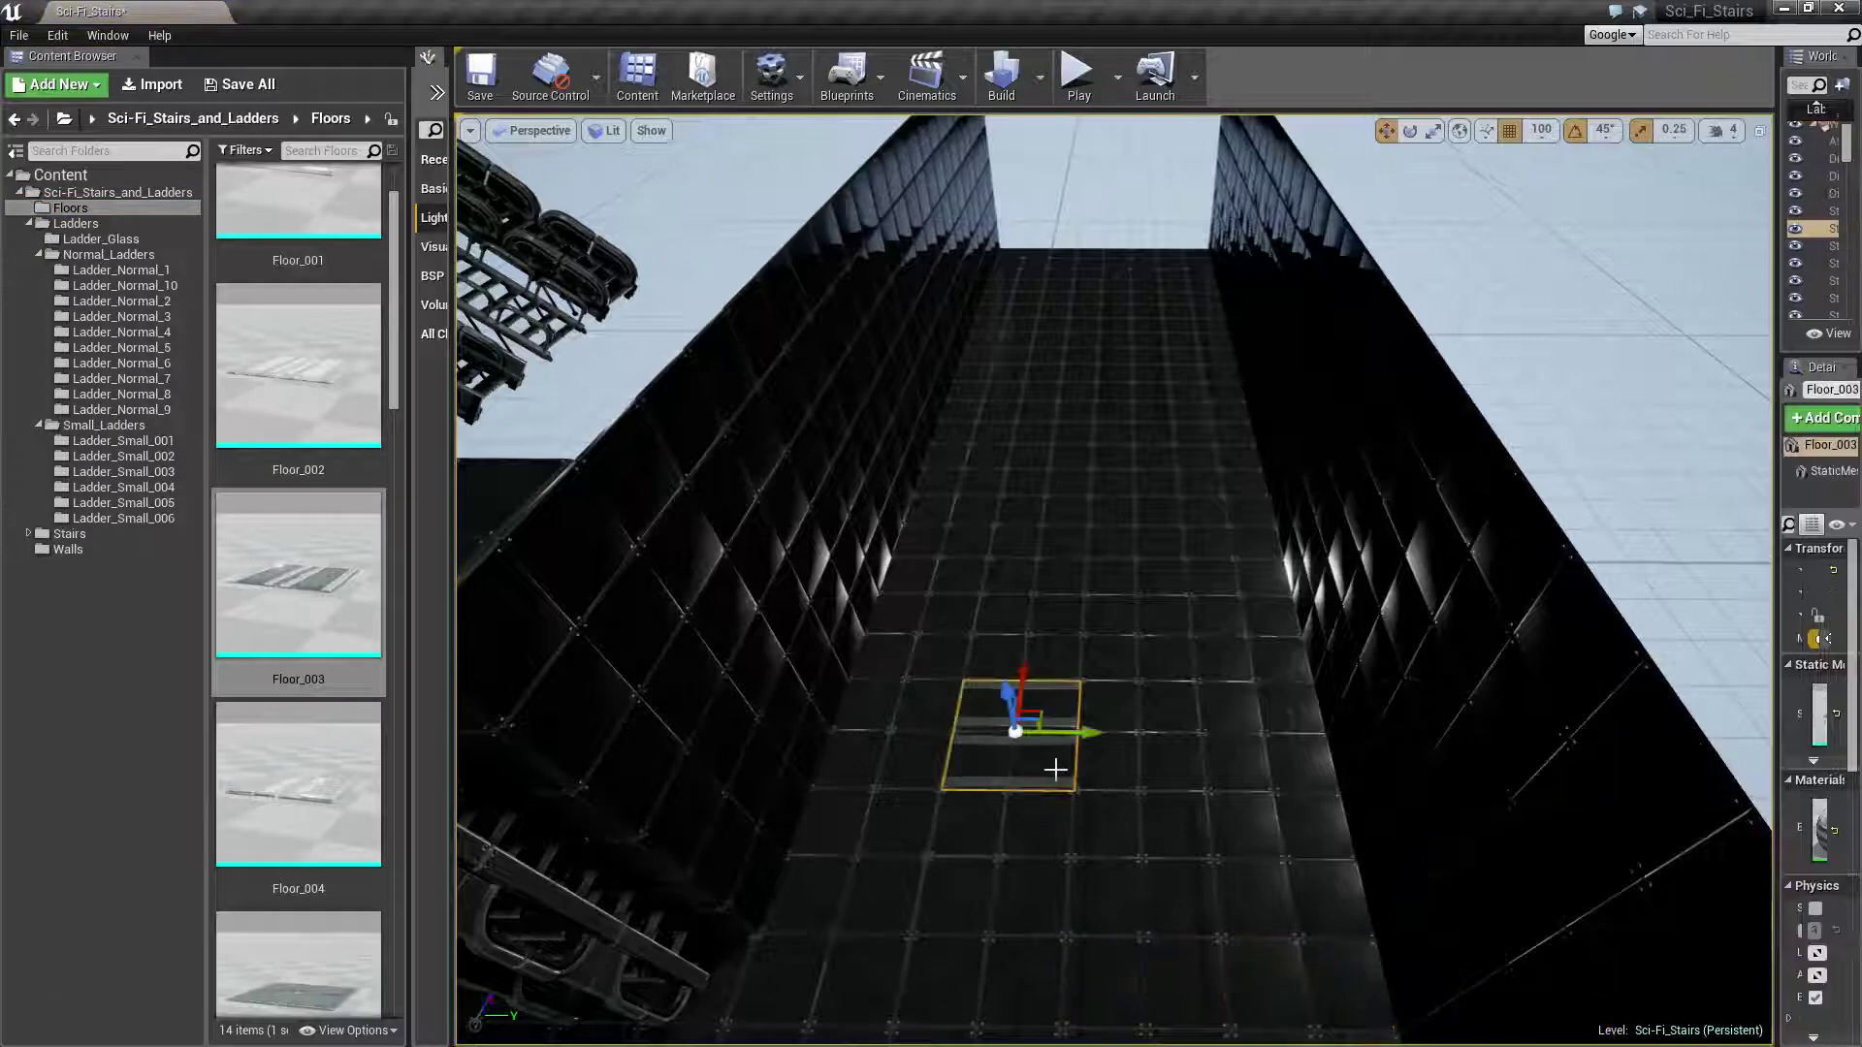
{"action": "key", "text": "e"}
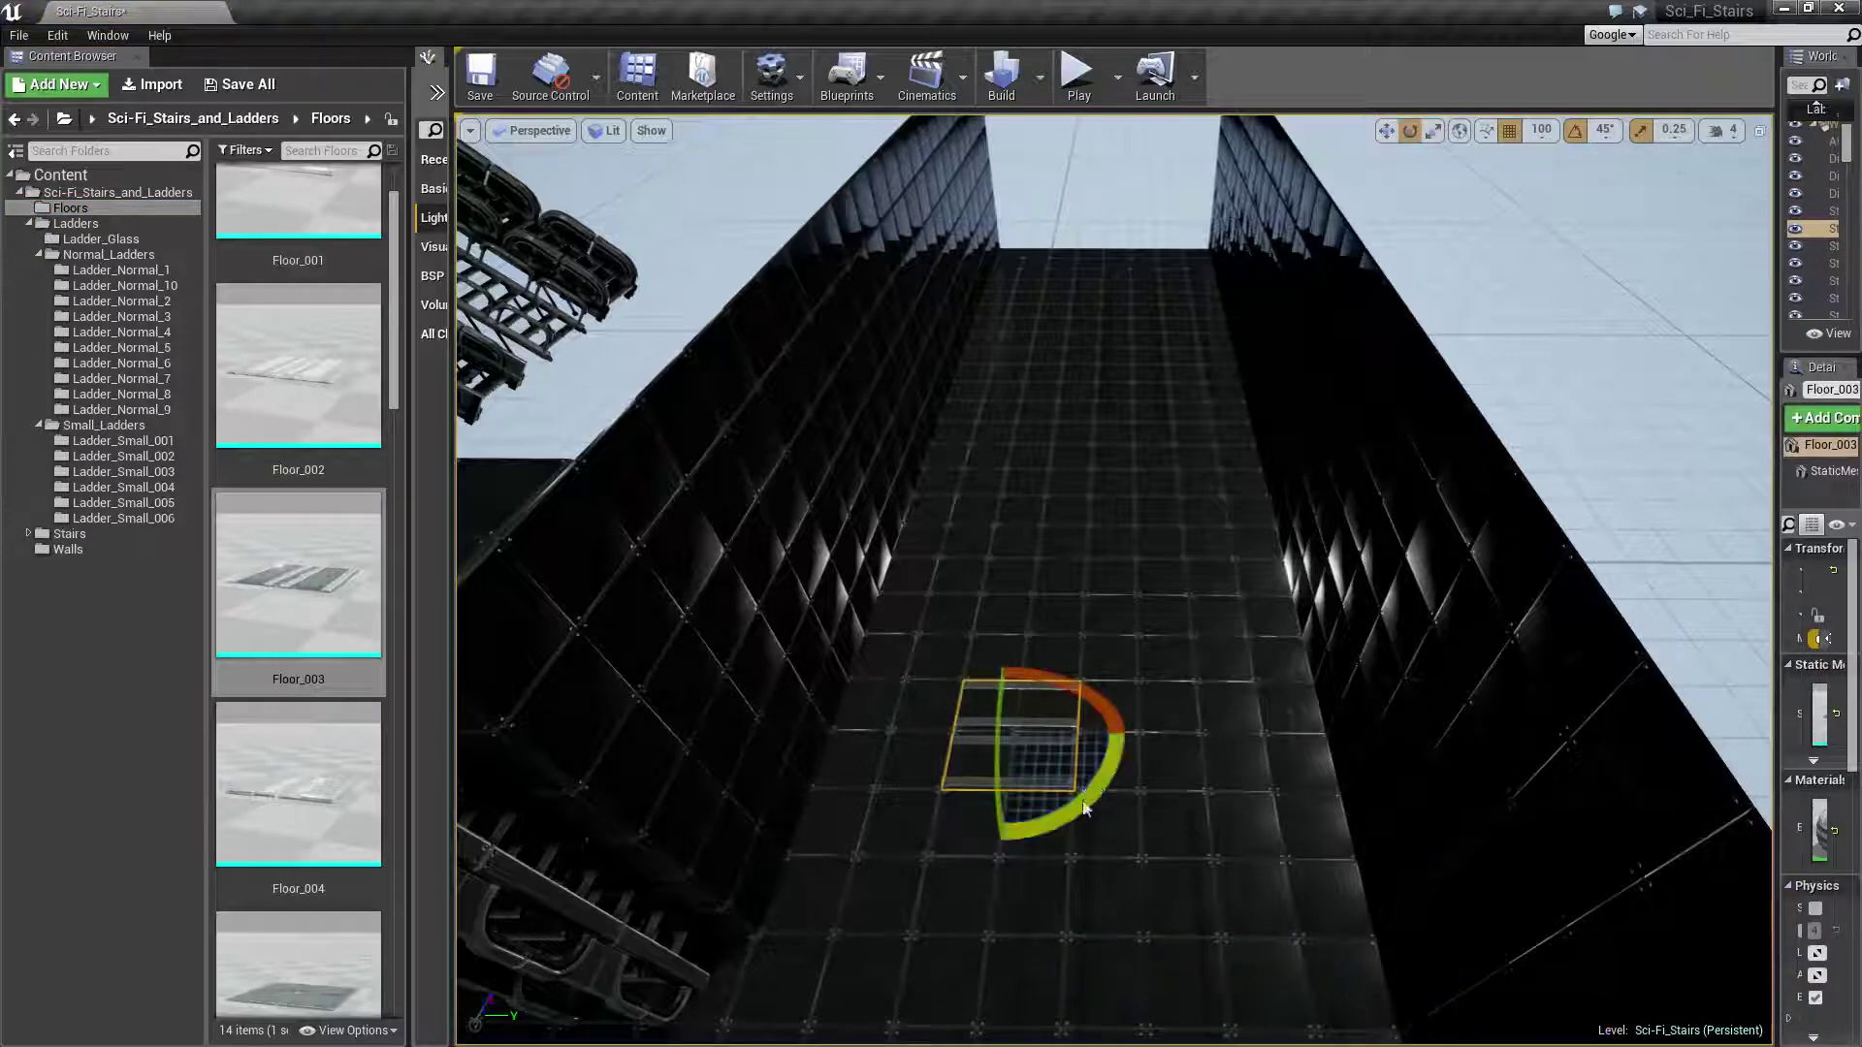
{"action": "left_click_drag", "start_coordinate": [1084, 808], "coordinate": [1140, 737]}
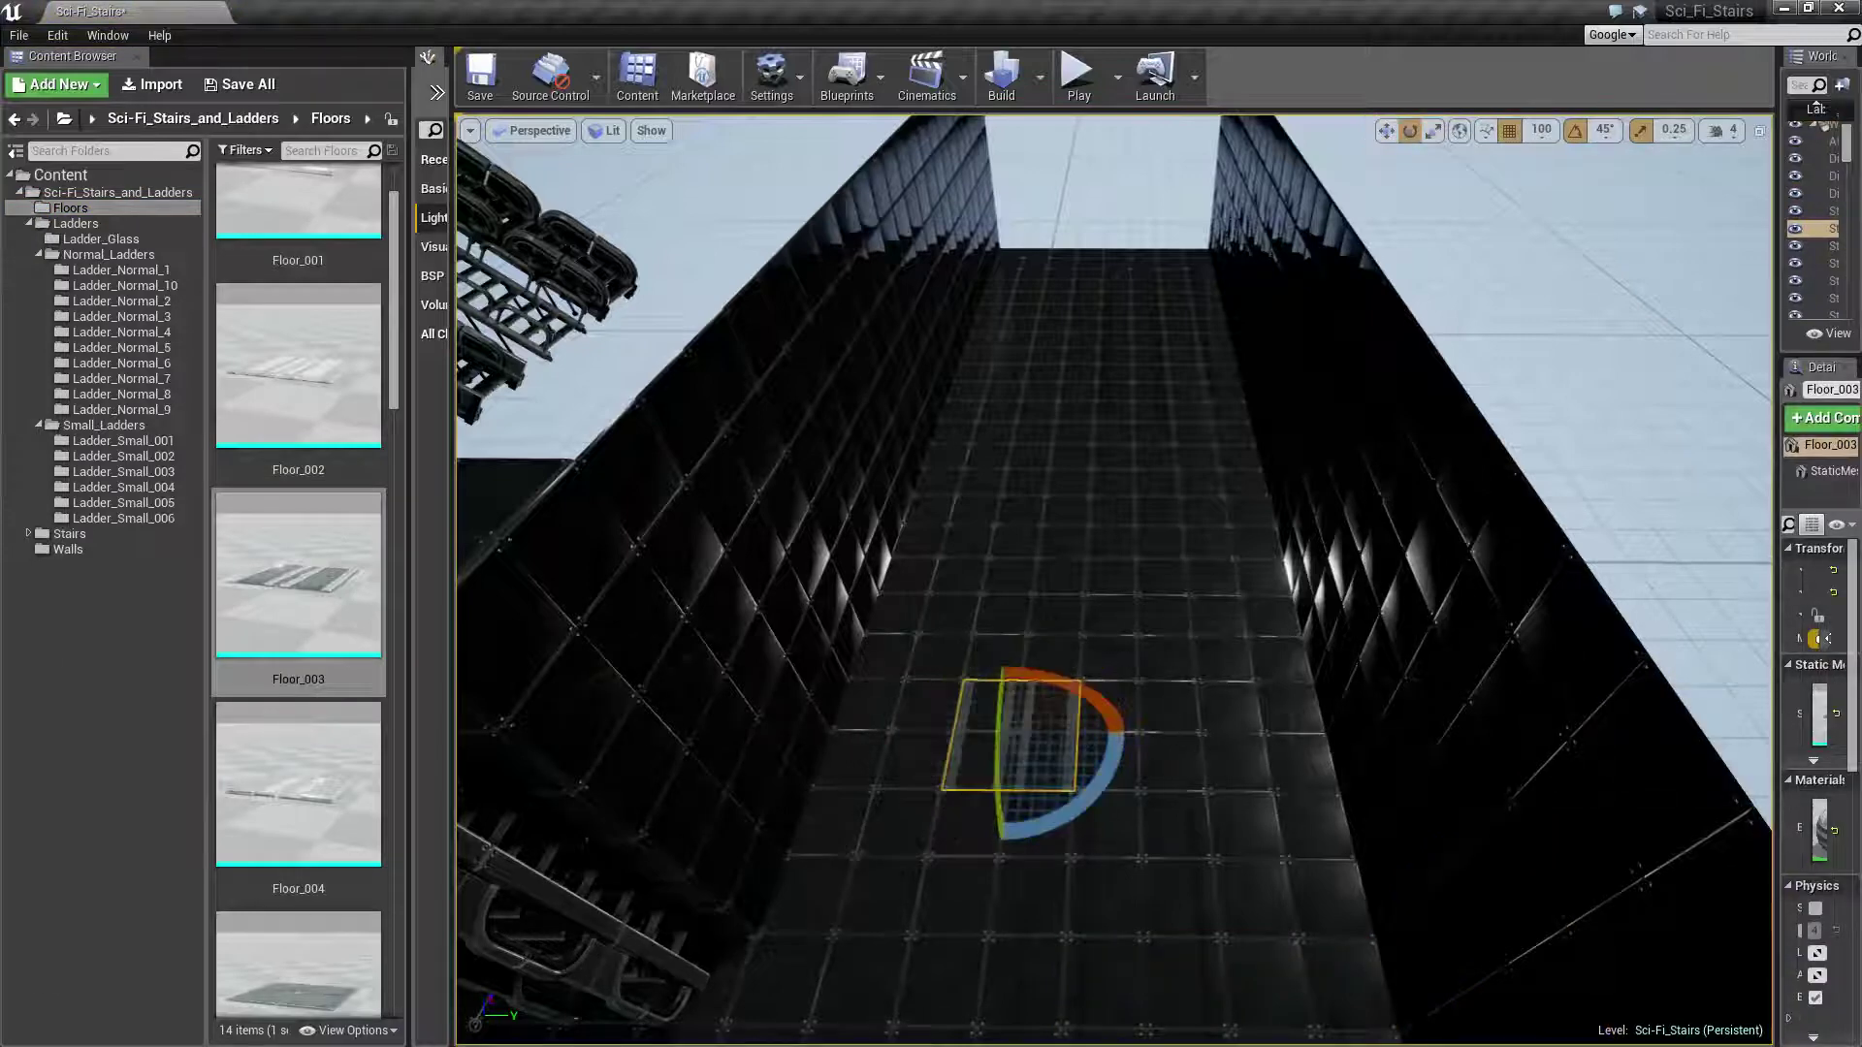
{"action": "left_click_drag", "start_coordinate": [990, 714], "coordinate": [1022, 636]}
{"action": "right_click_drag", "start_coordinate": [1022, 636], "coordinate": [1022, 636]}
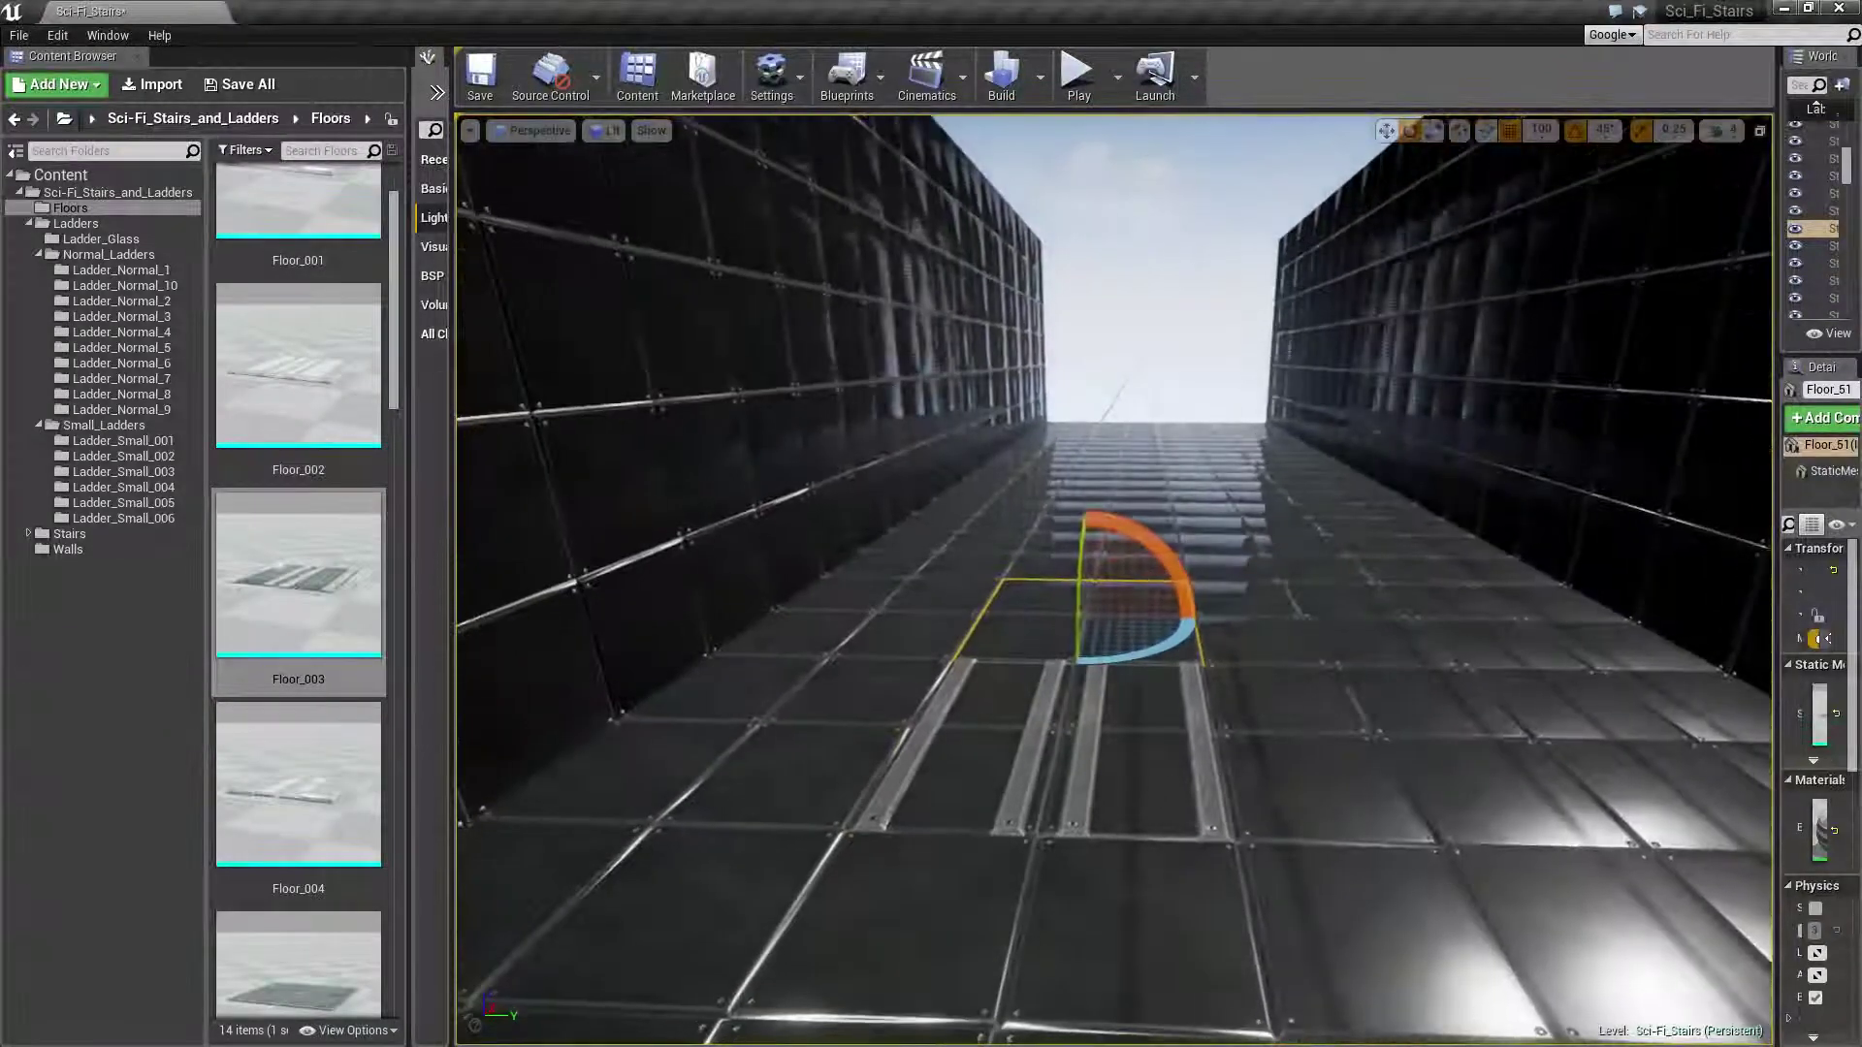
Delete three plain floor tiles next to and beyond the Floor_003 piece
{"action": "left_click", "coordinate": [1157, 778]}
{"action": "key", "text": "Escape"}
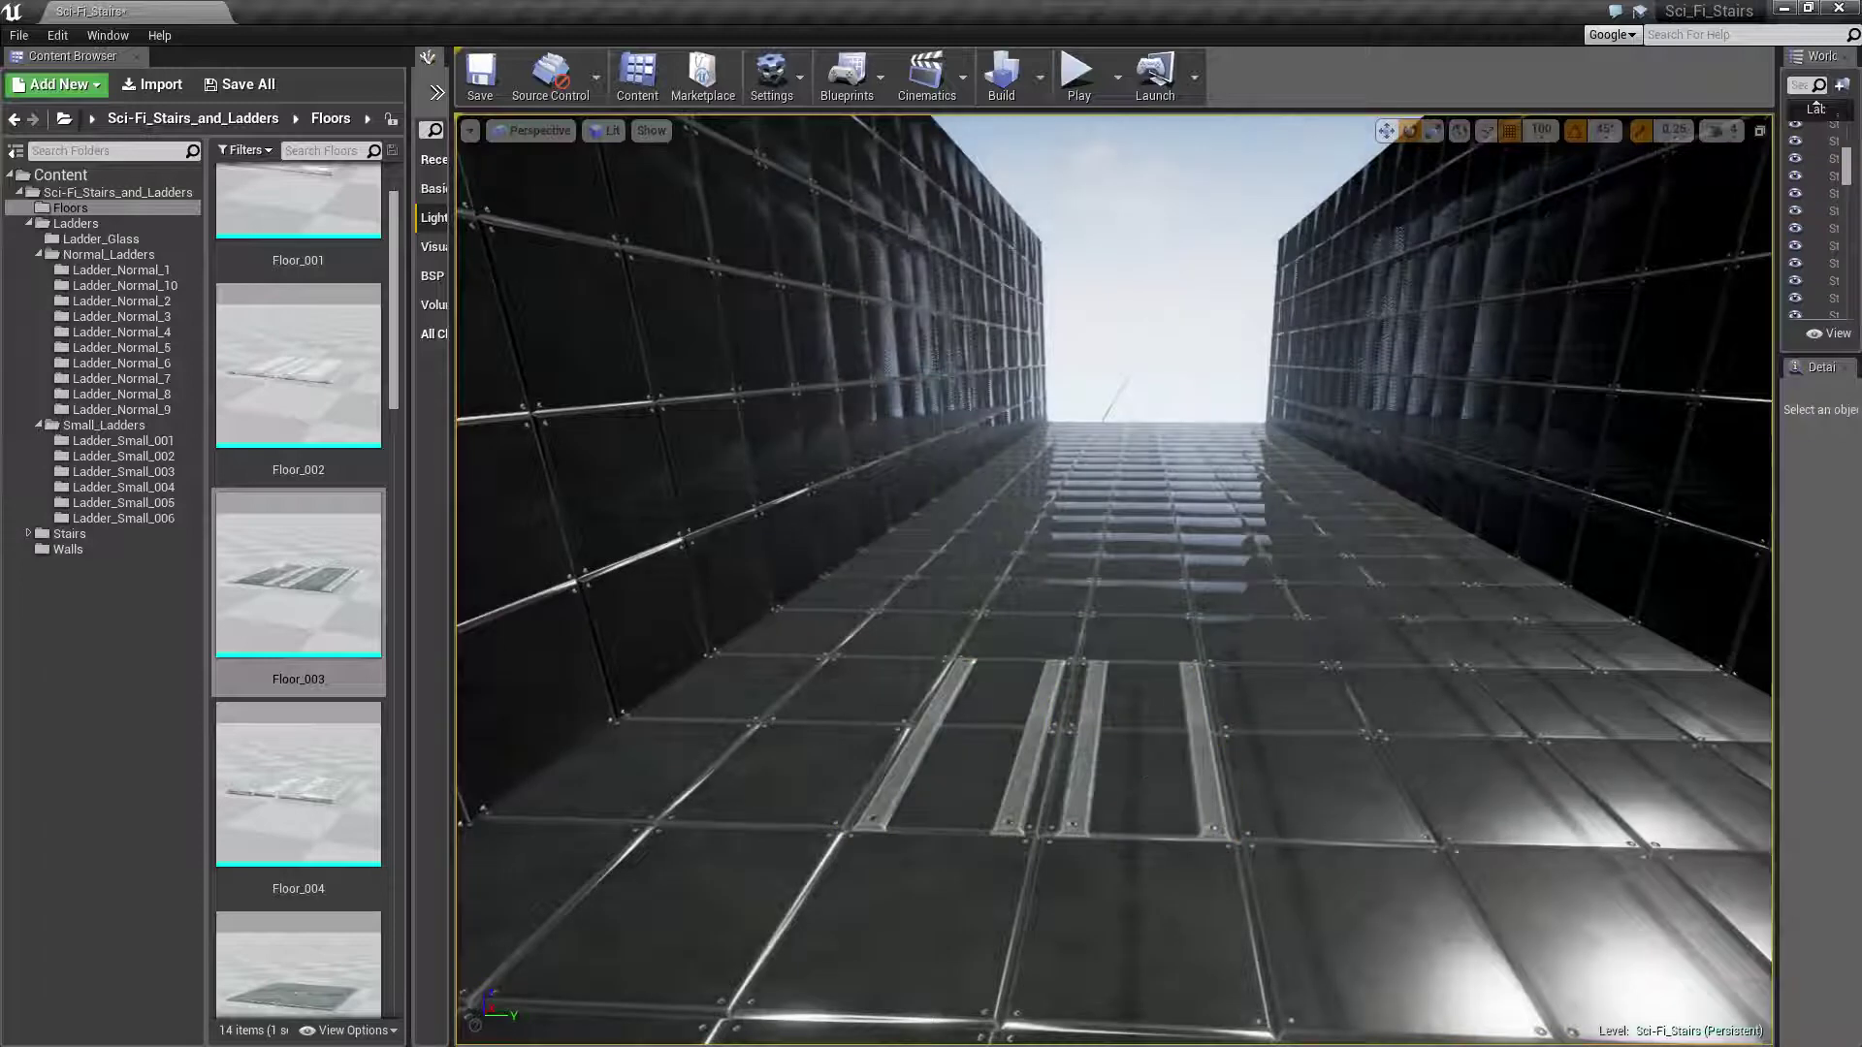
{"action": "left_click", "coordinate": [1075, 723]}
{"action": "left_click", "coordinate": [1322, 732]}
{"action": "key", "text": "Delete"}
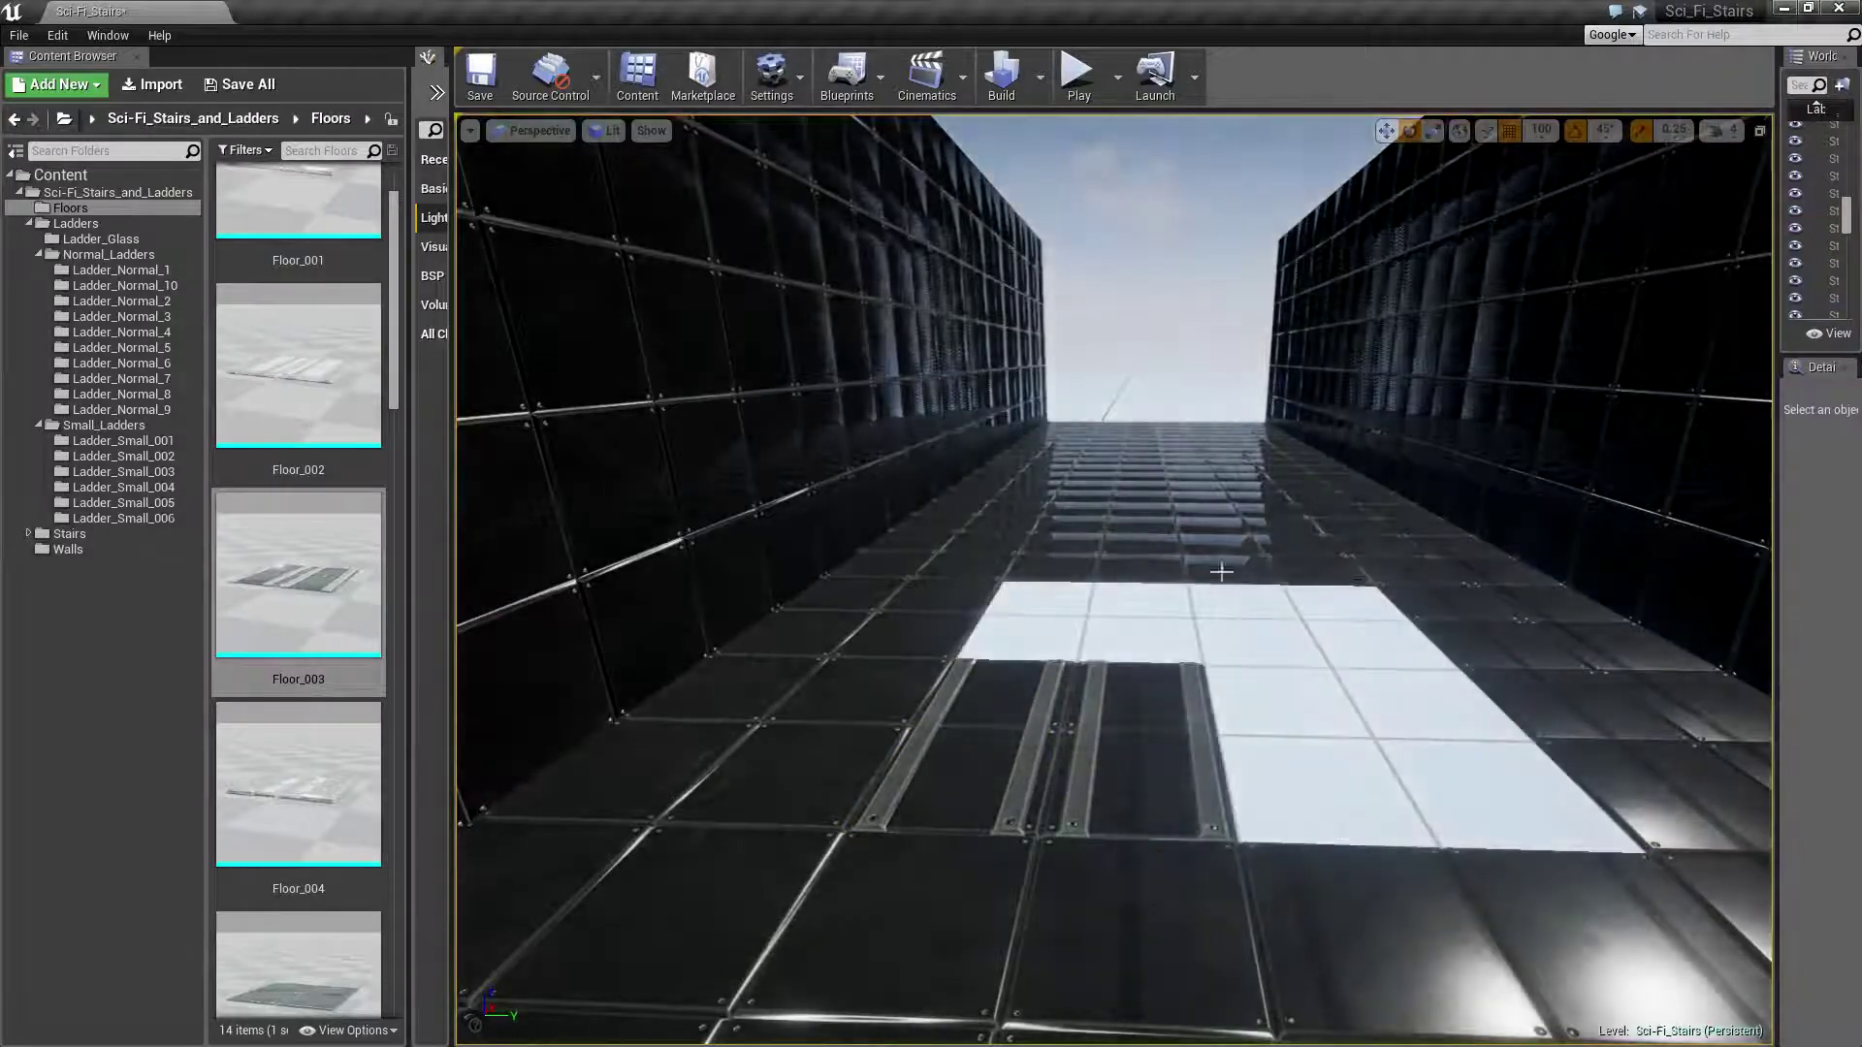
{"action": "left_click", "coordinate": [1221, 572]}
{"action": "key", "text": "Delete"}
{"action": "left_click", "coordinate": [1142, 543]}
{"action": "key", "text": "Delete"}
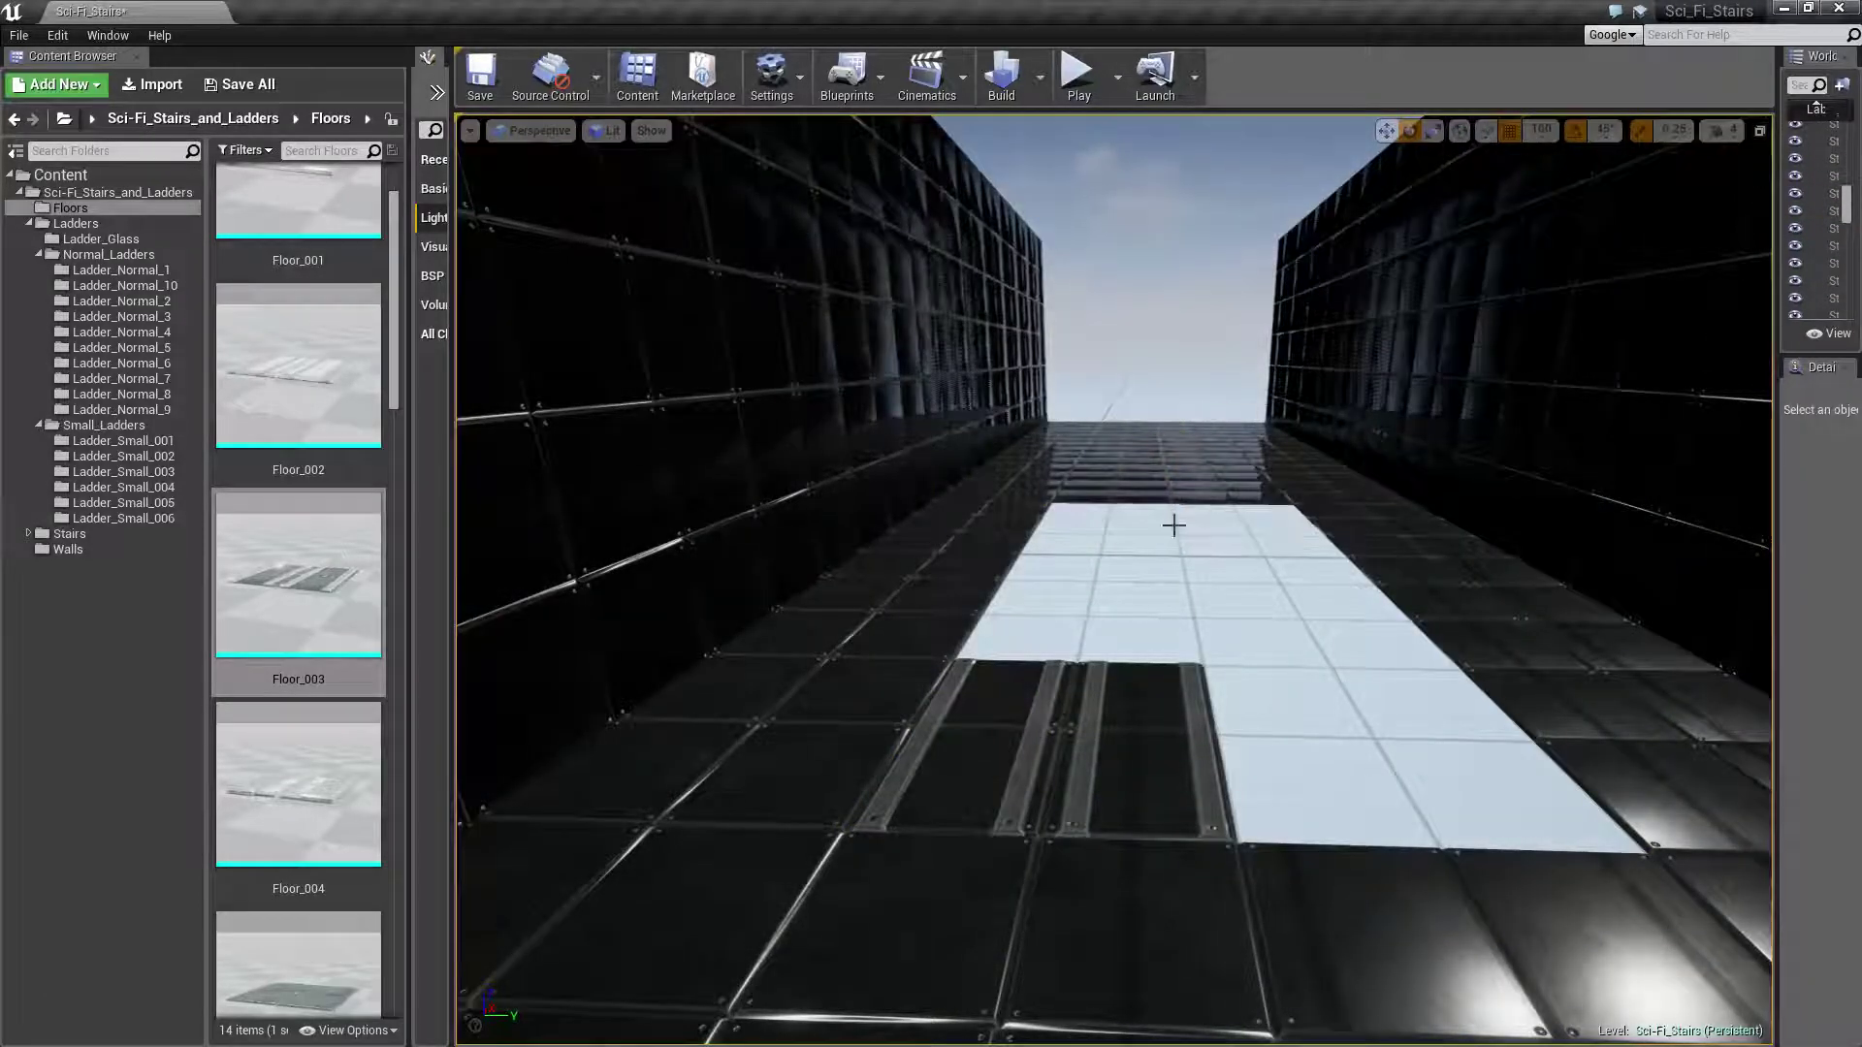
Duplicate Floor_003 beside itself, then copy both pieces farther down the corridor
{"action": "left_click", "coordinate": [1130, 759]}
{"action": "scroll", "coordinate": [1252, 687], "scroll_direction": "down", "scroll_amount": 4}
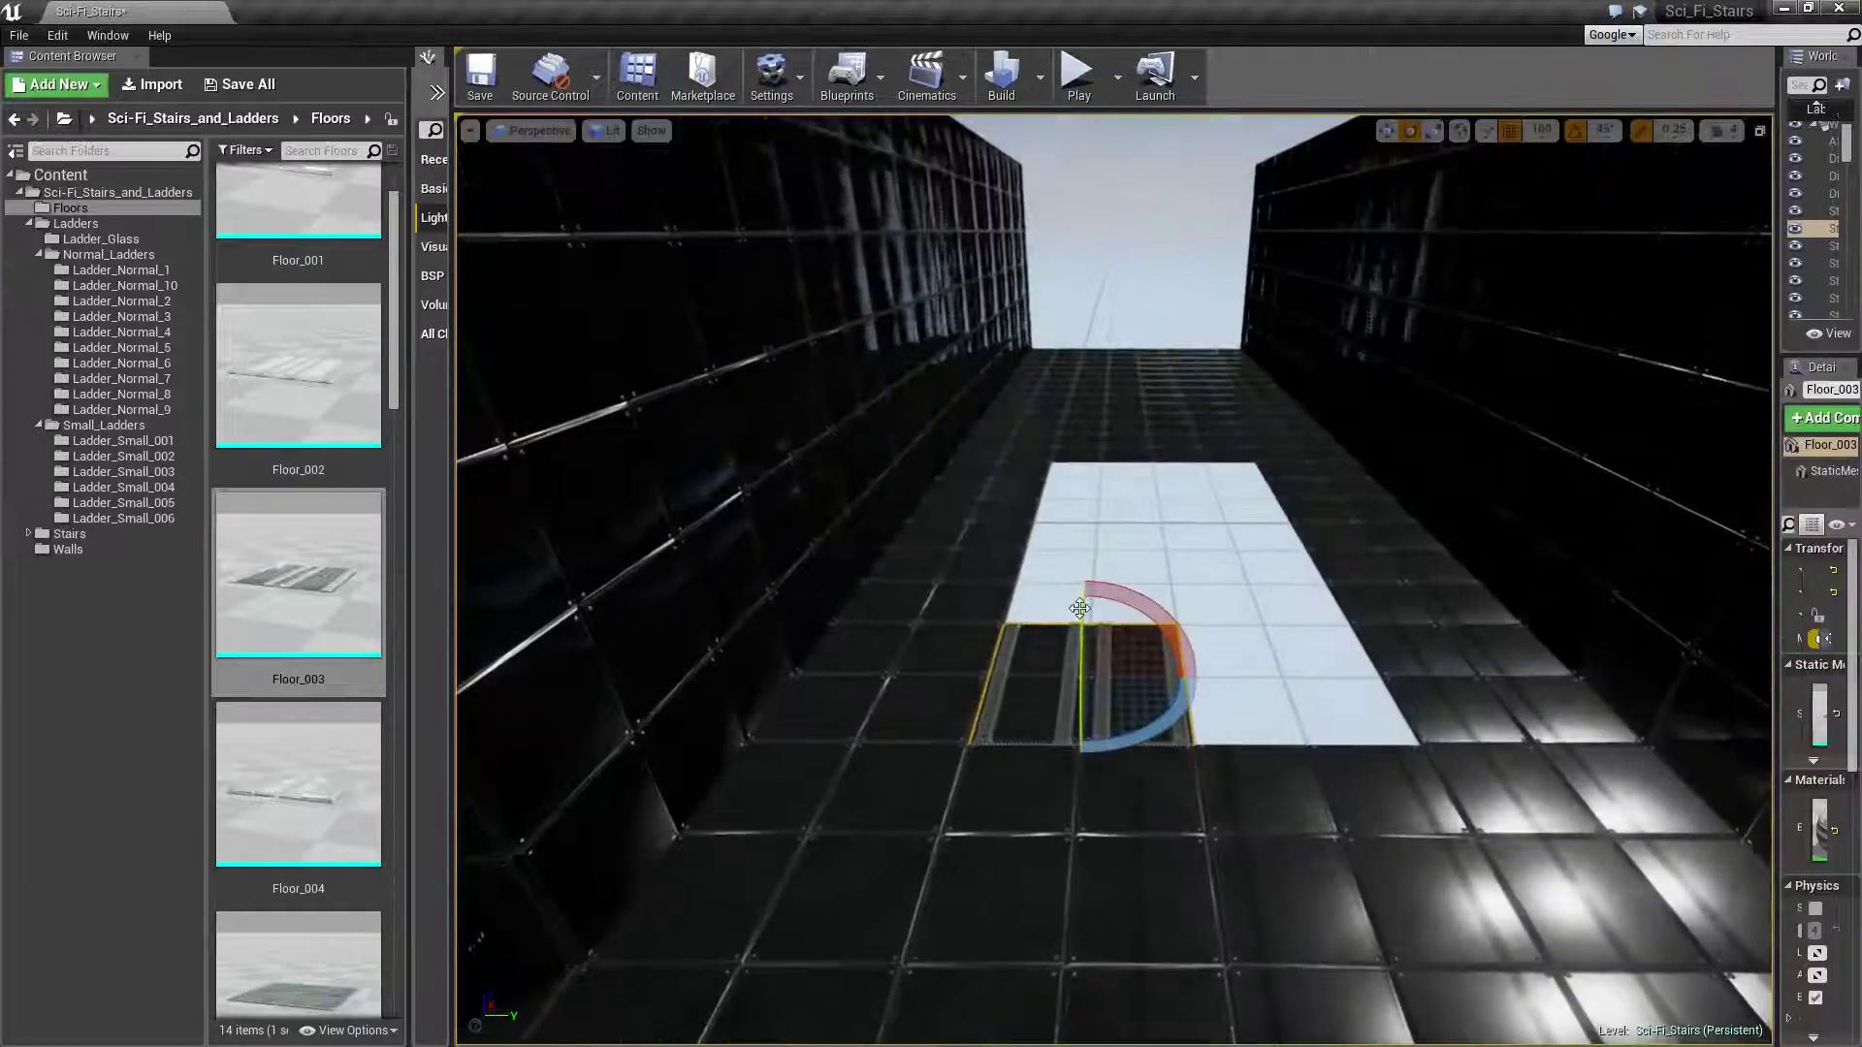
{"action": "key", "text": "w"}
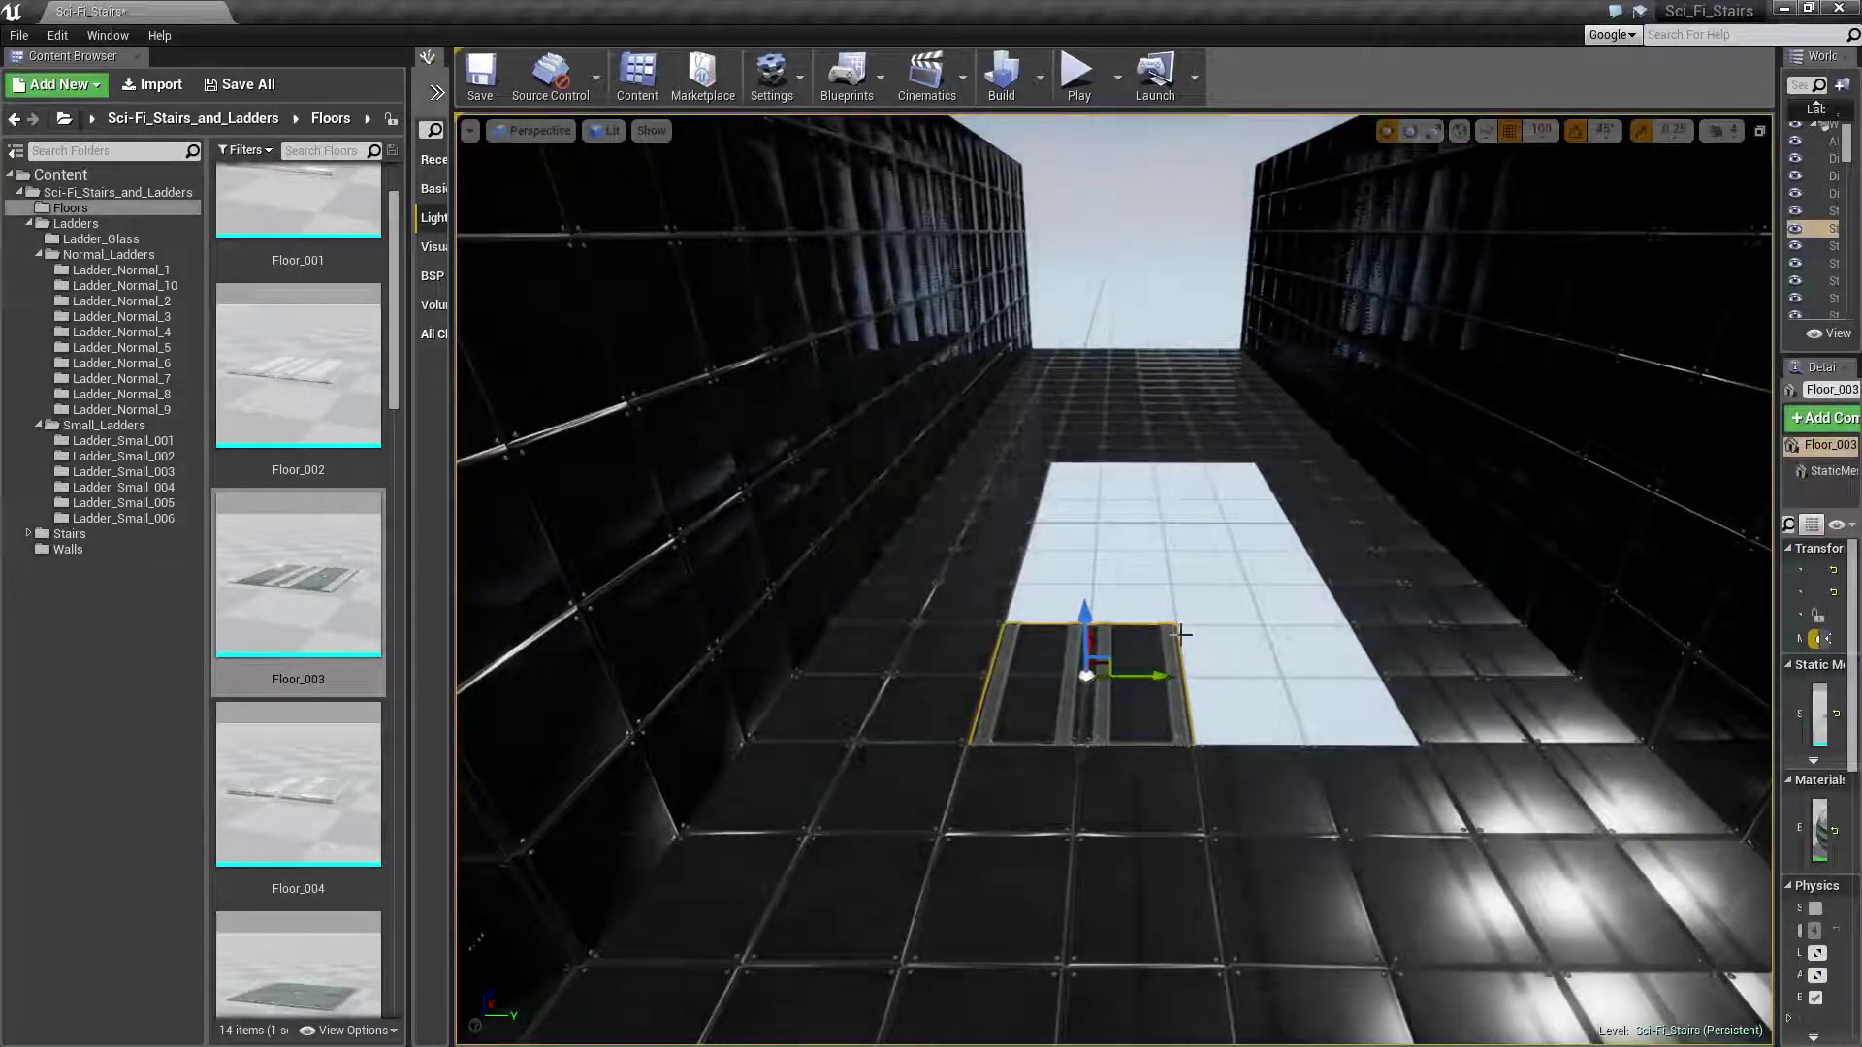
{"action": "left_click_drag", "start_coordinate": [1144, 676], "coordinate": [1341, 672], "text": "alt"}
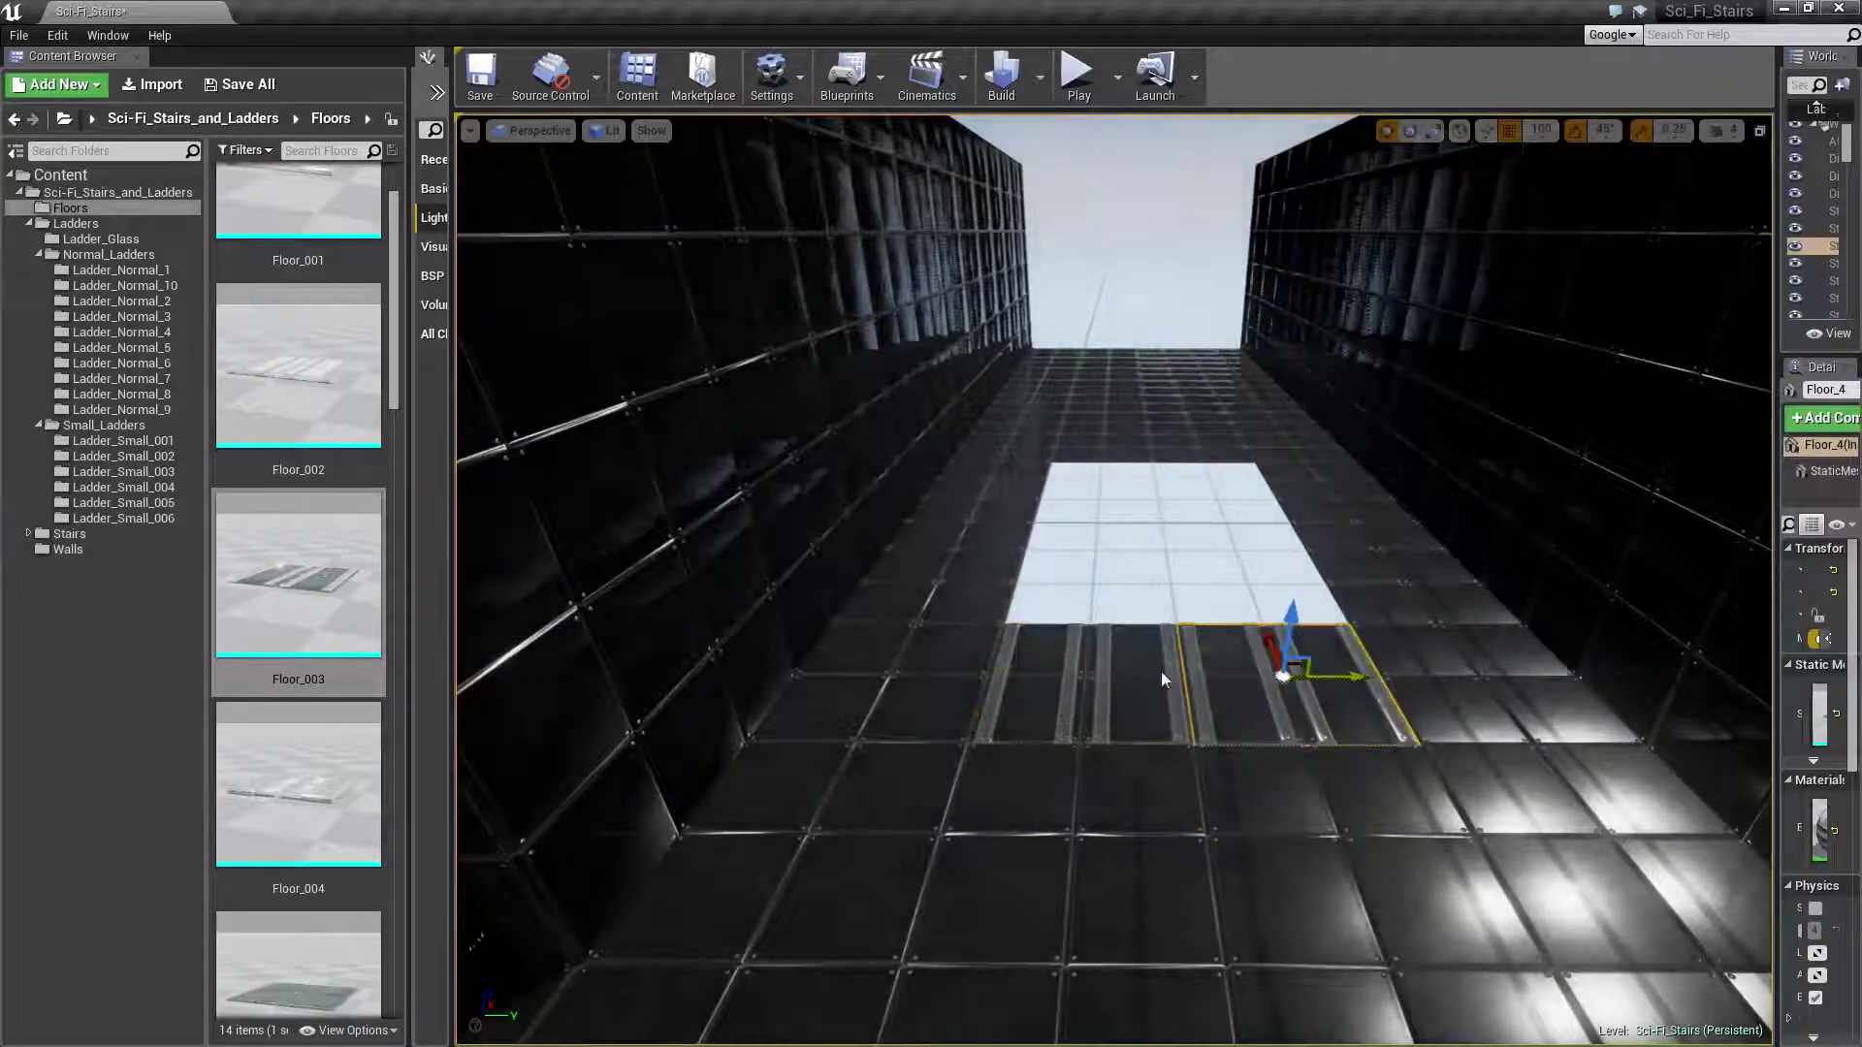
{"action": "left_click", "coordinate": [1162, 672], "text": "ctrl"}
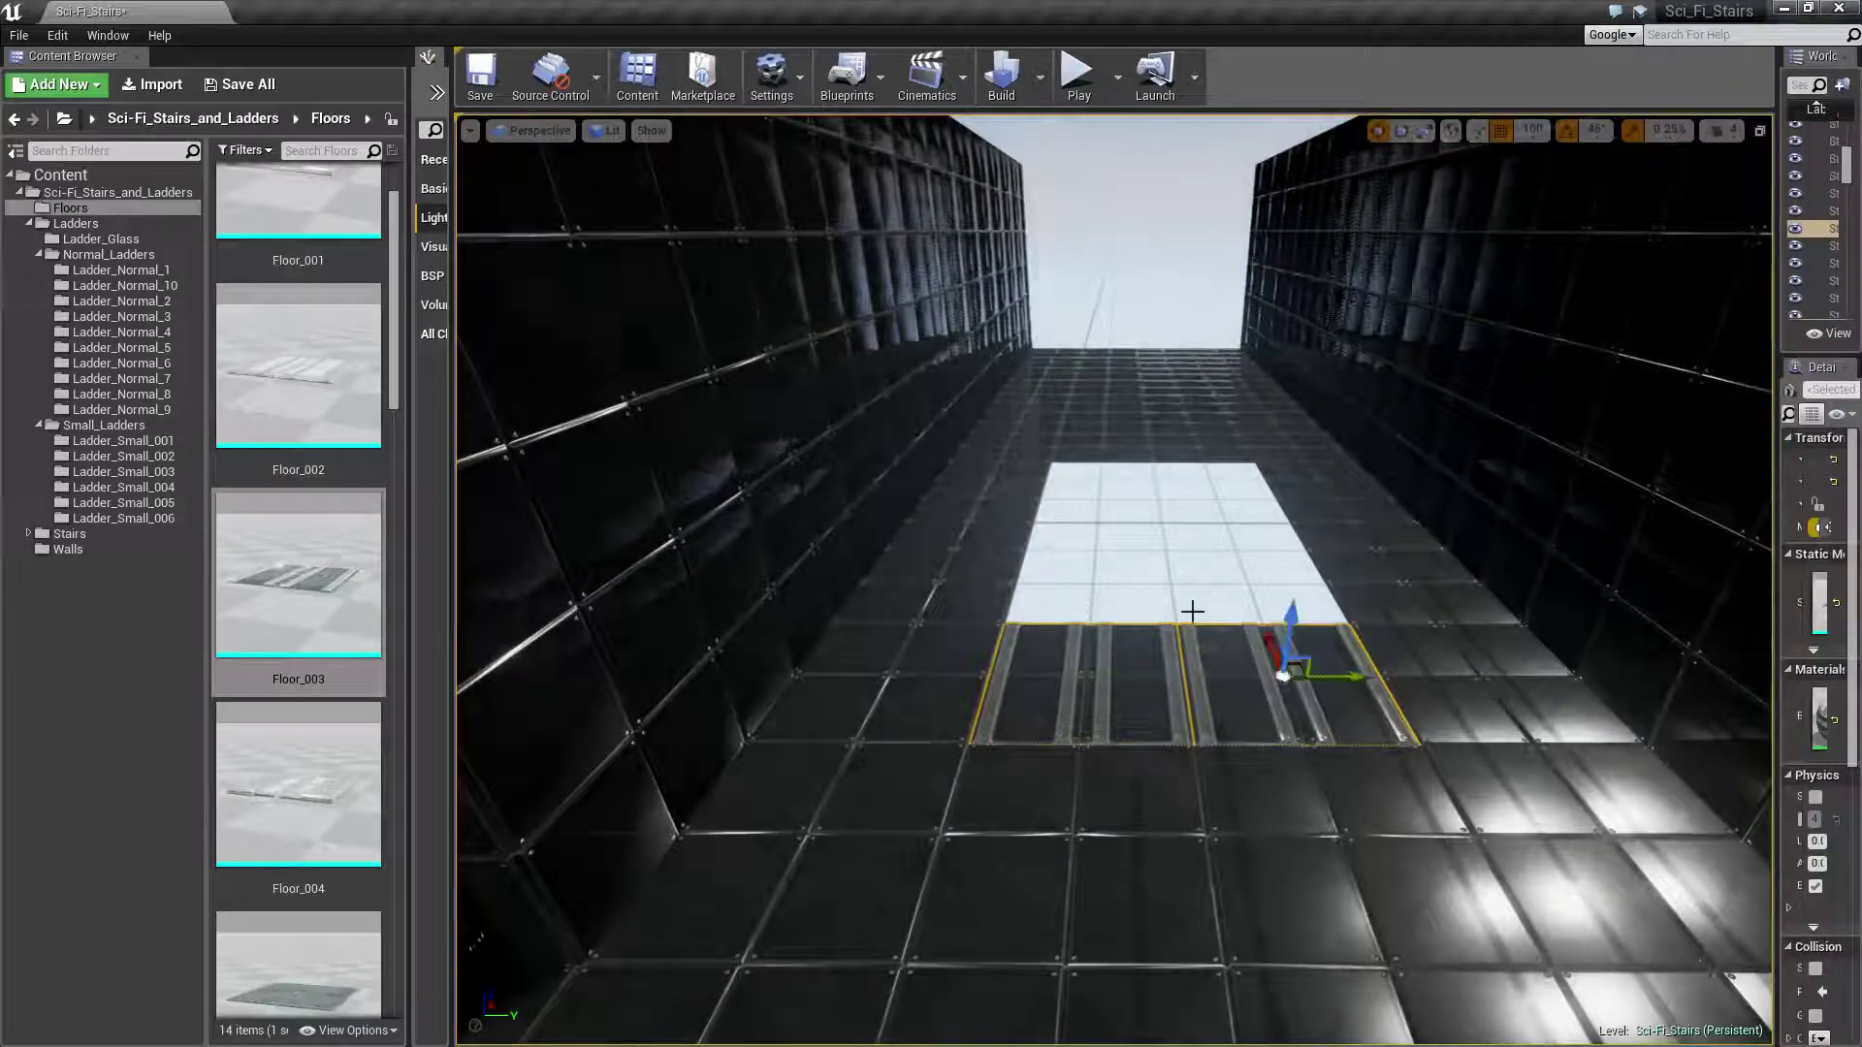
{"action": "left_click_drag", "start_coordinate": [1266, 632], "coordinate": [1208, 475], "text": "alt"}
{"action": "scroll", "coordinate": [1207, 476], "scroll_direction": "up", "scroll_amount": 5}
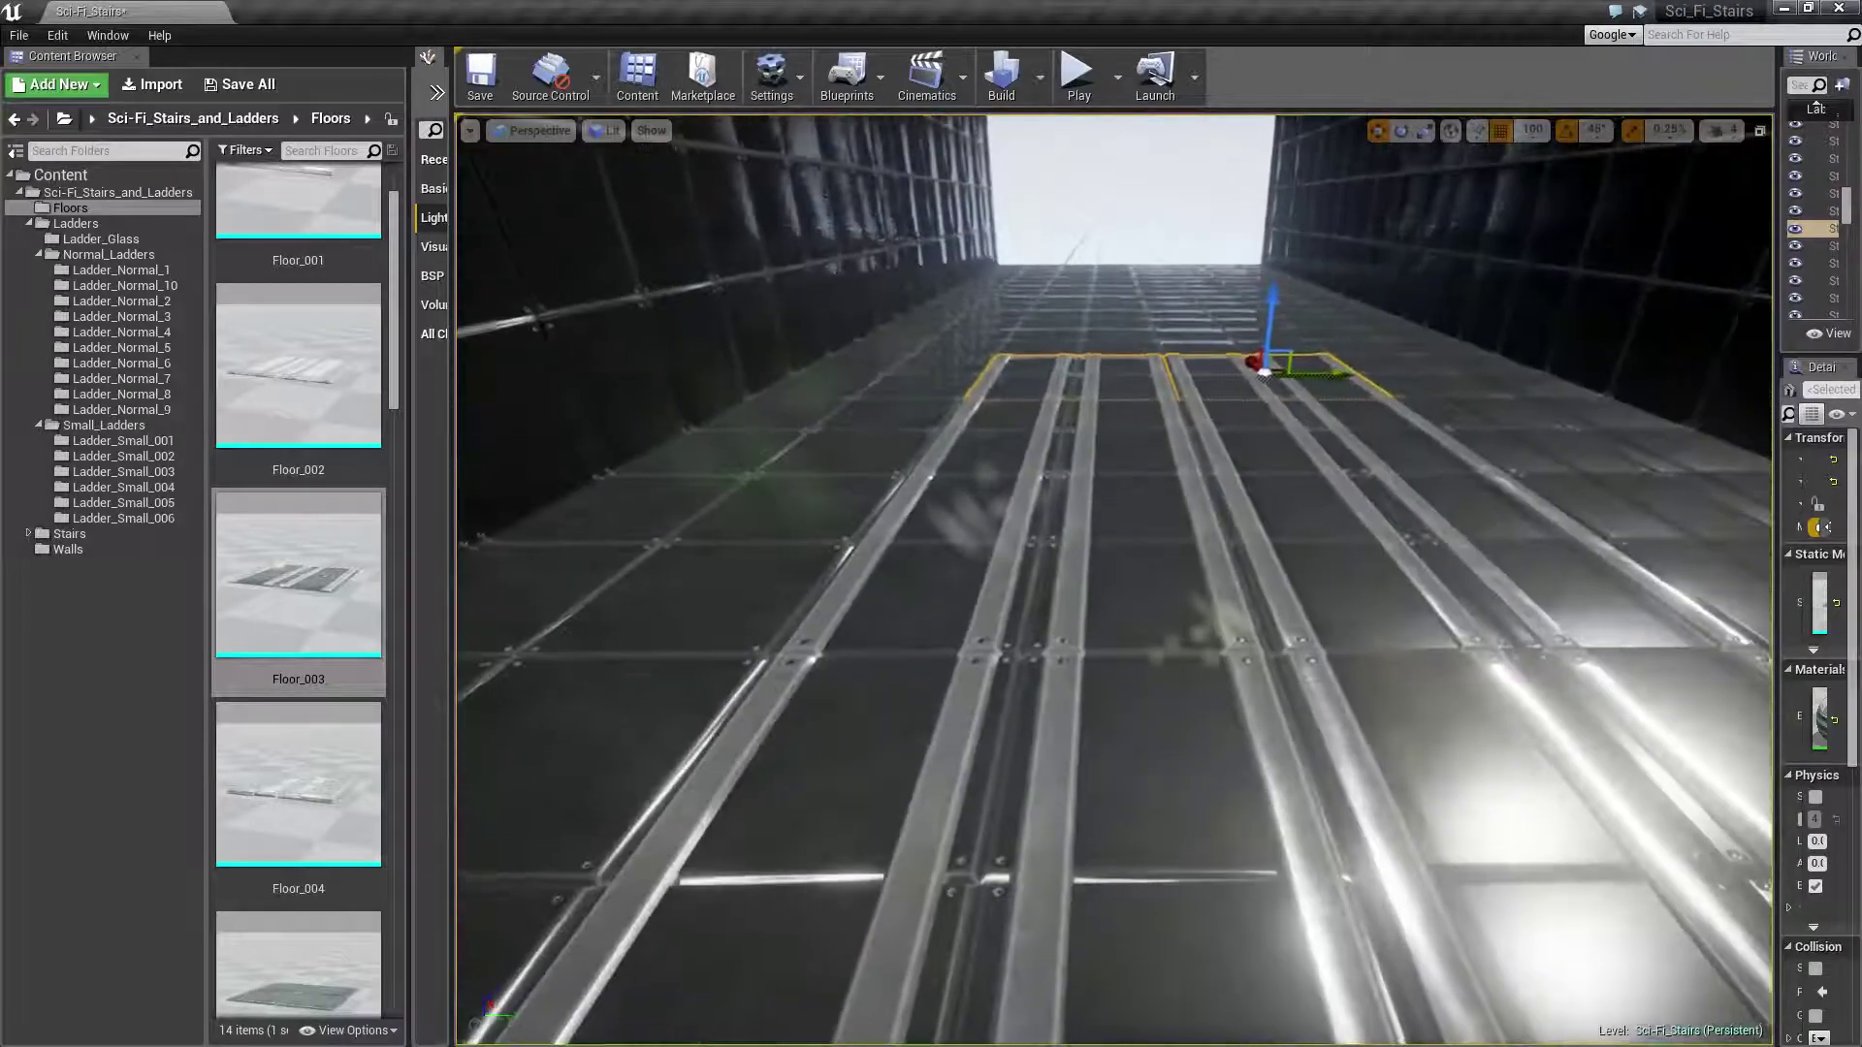
{"action": "right_click_drag", "start_coordinate": [1115, 582], "coordinate": [1116, 485]}
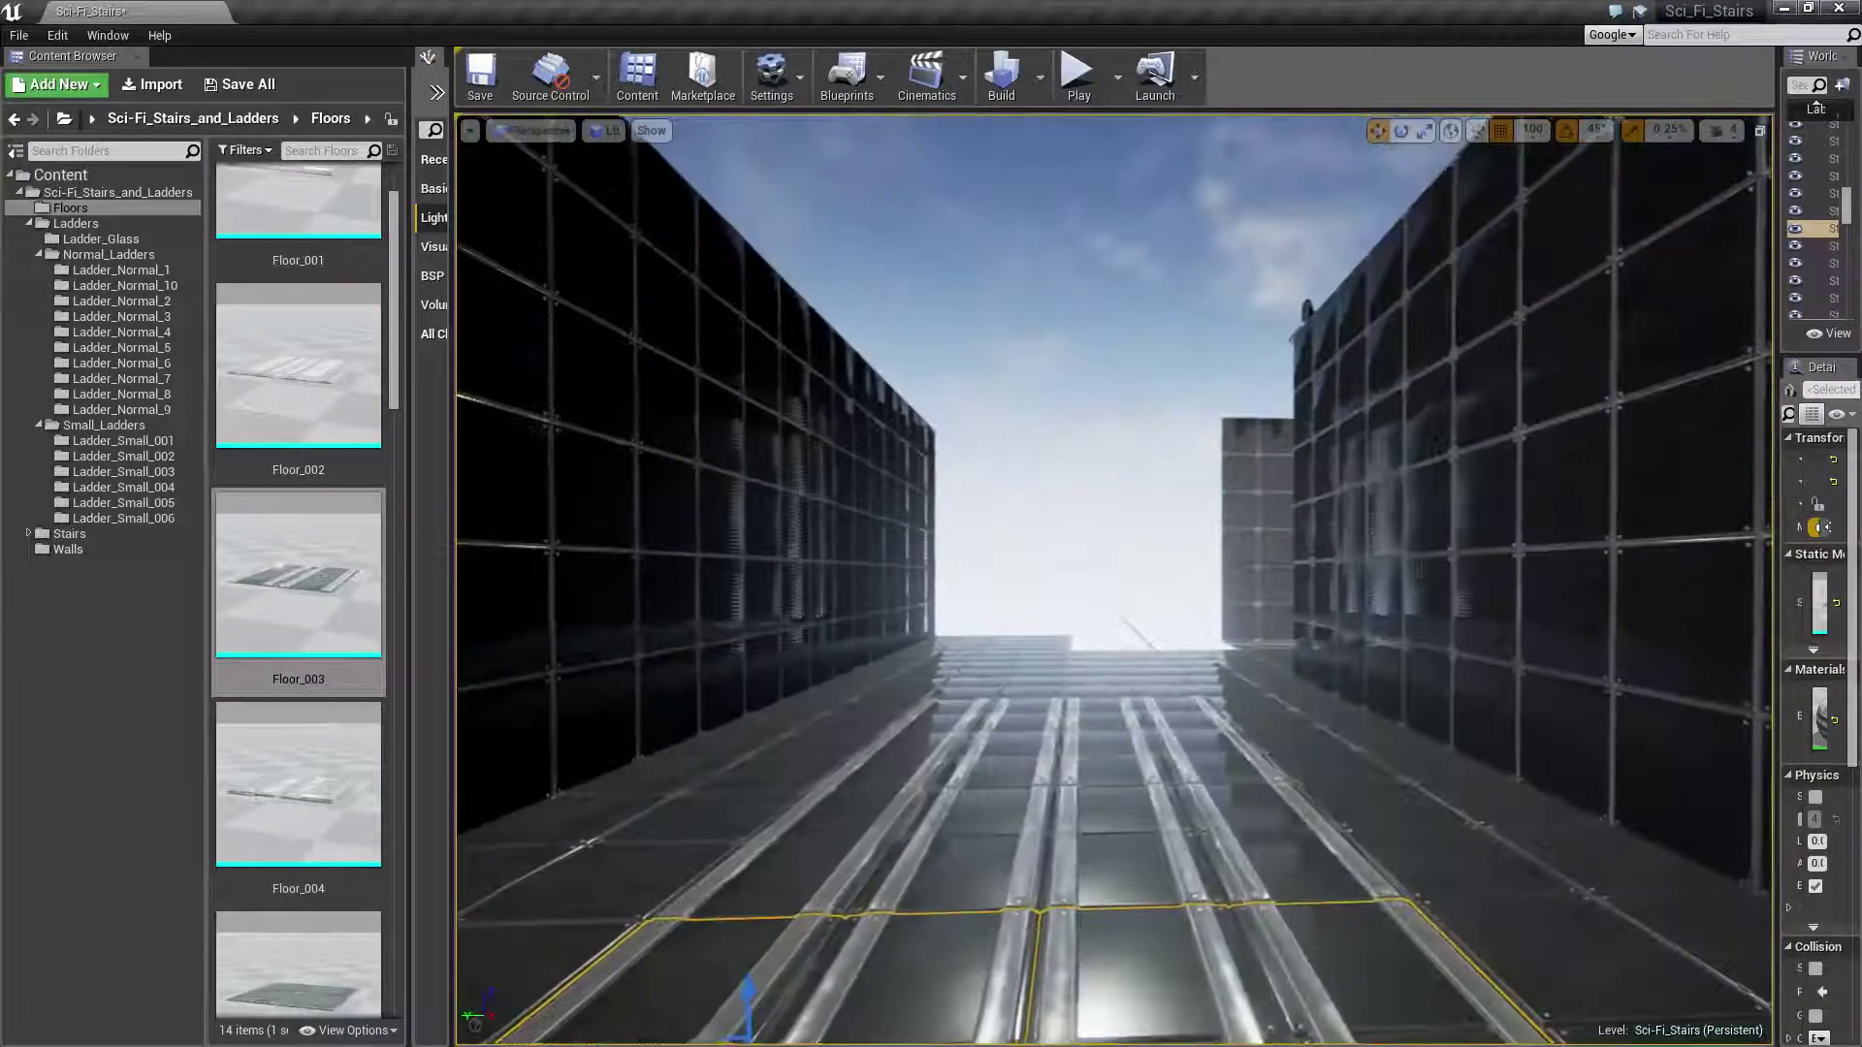
{"action": "right_click_drag", "start_coordinate": [1235, 675], "coordinate": [1406, 737]}
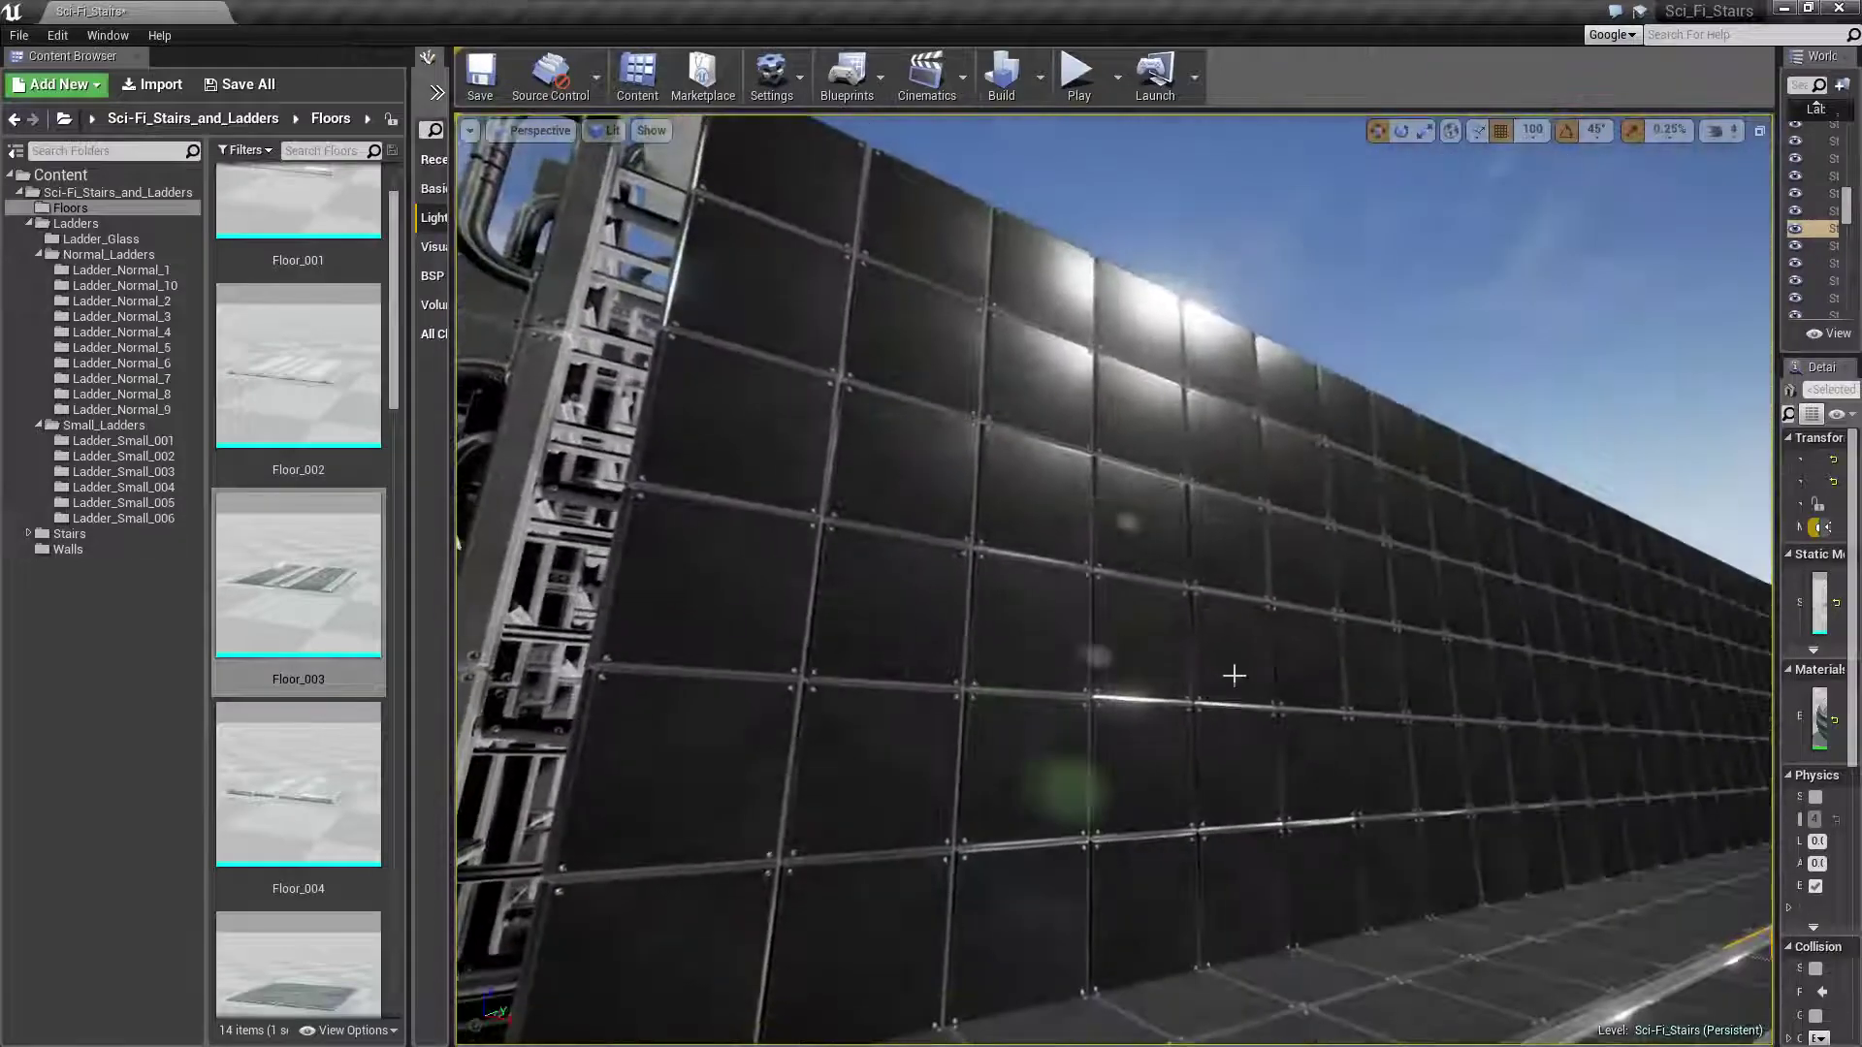
Stack Ladder_Normal_Start_002, Middle_002 and End_002 into a ladder against the paneled wall
{"action": "left_click", "coordinate": [124, 332]}
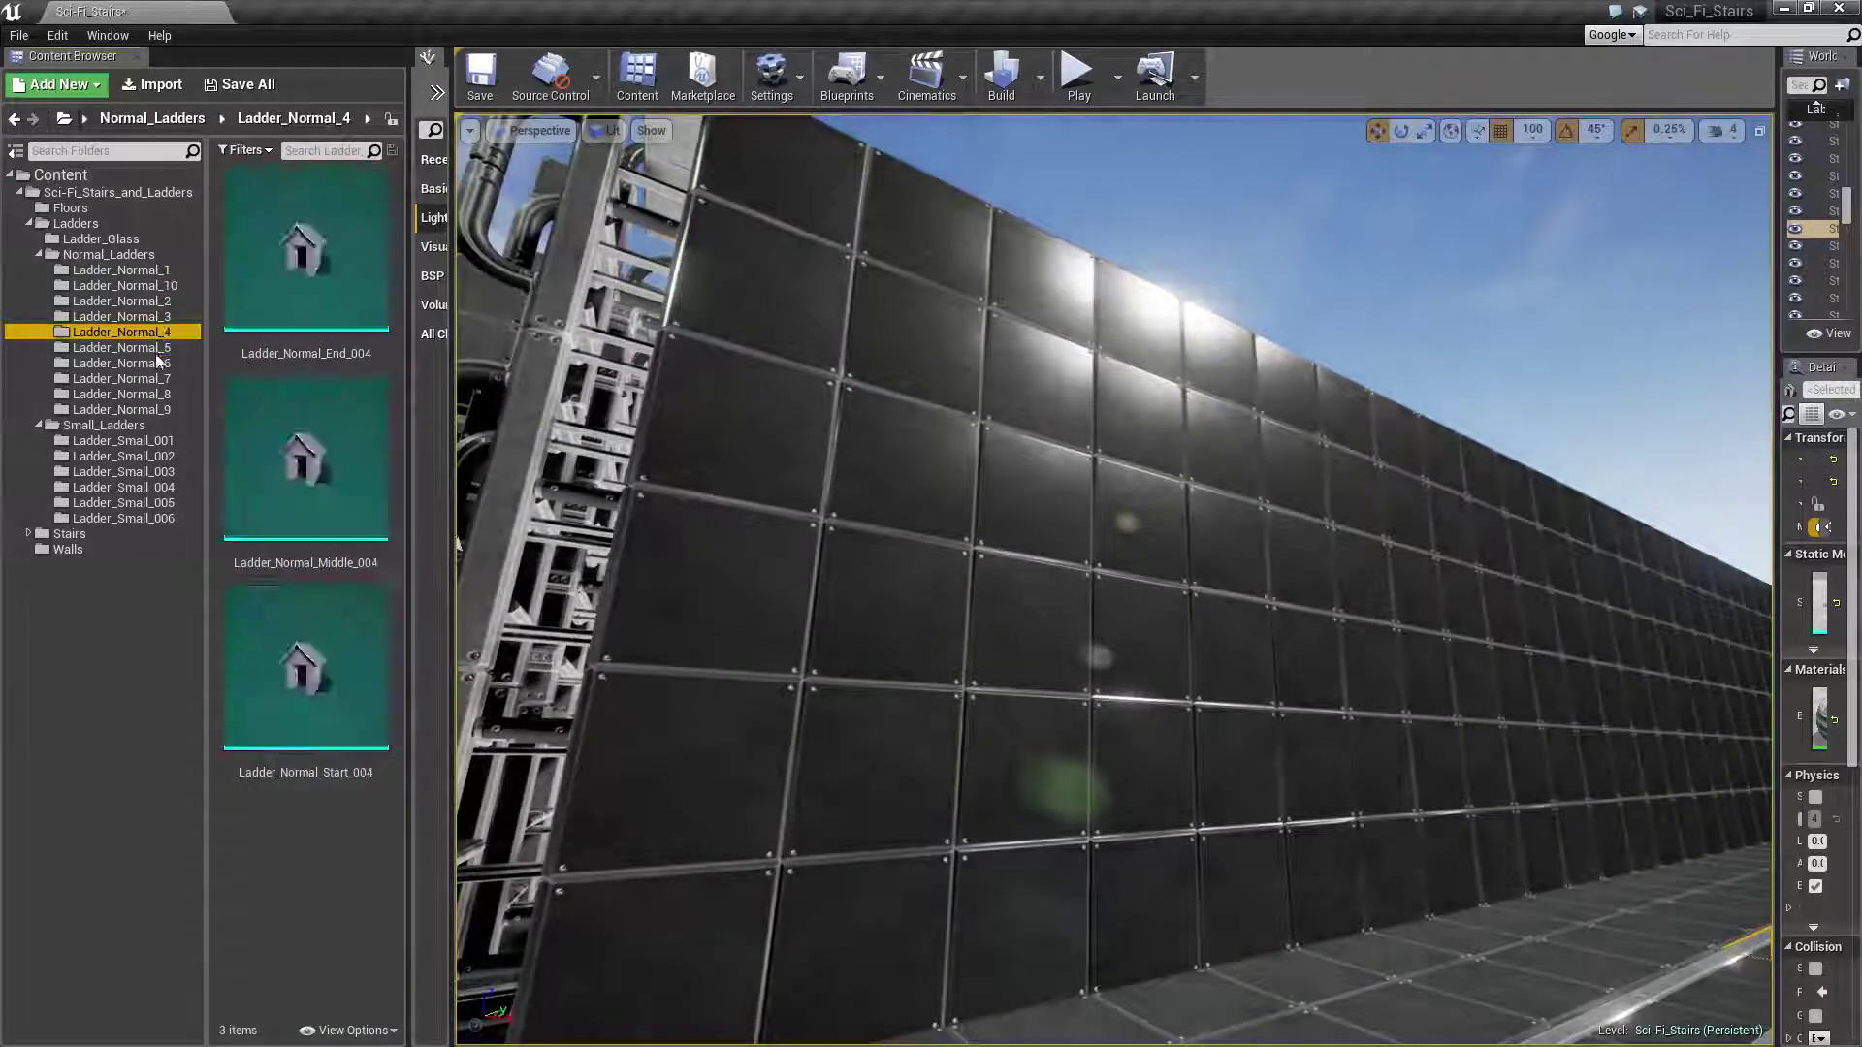
{"action": "left_click", "coordinate": [153, 316]}
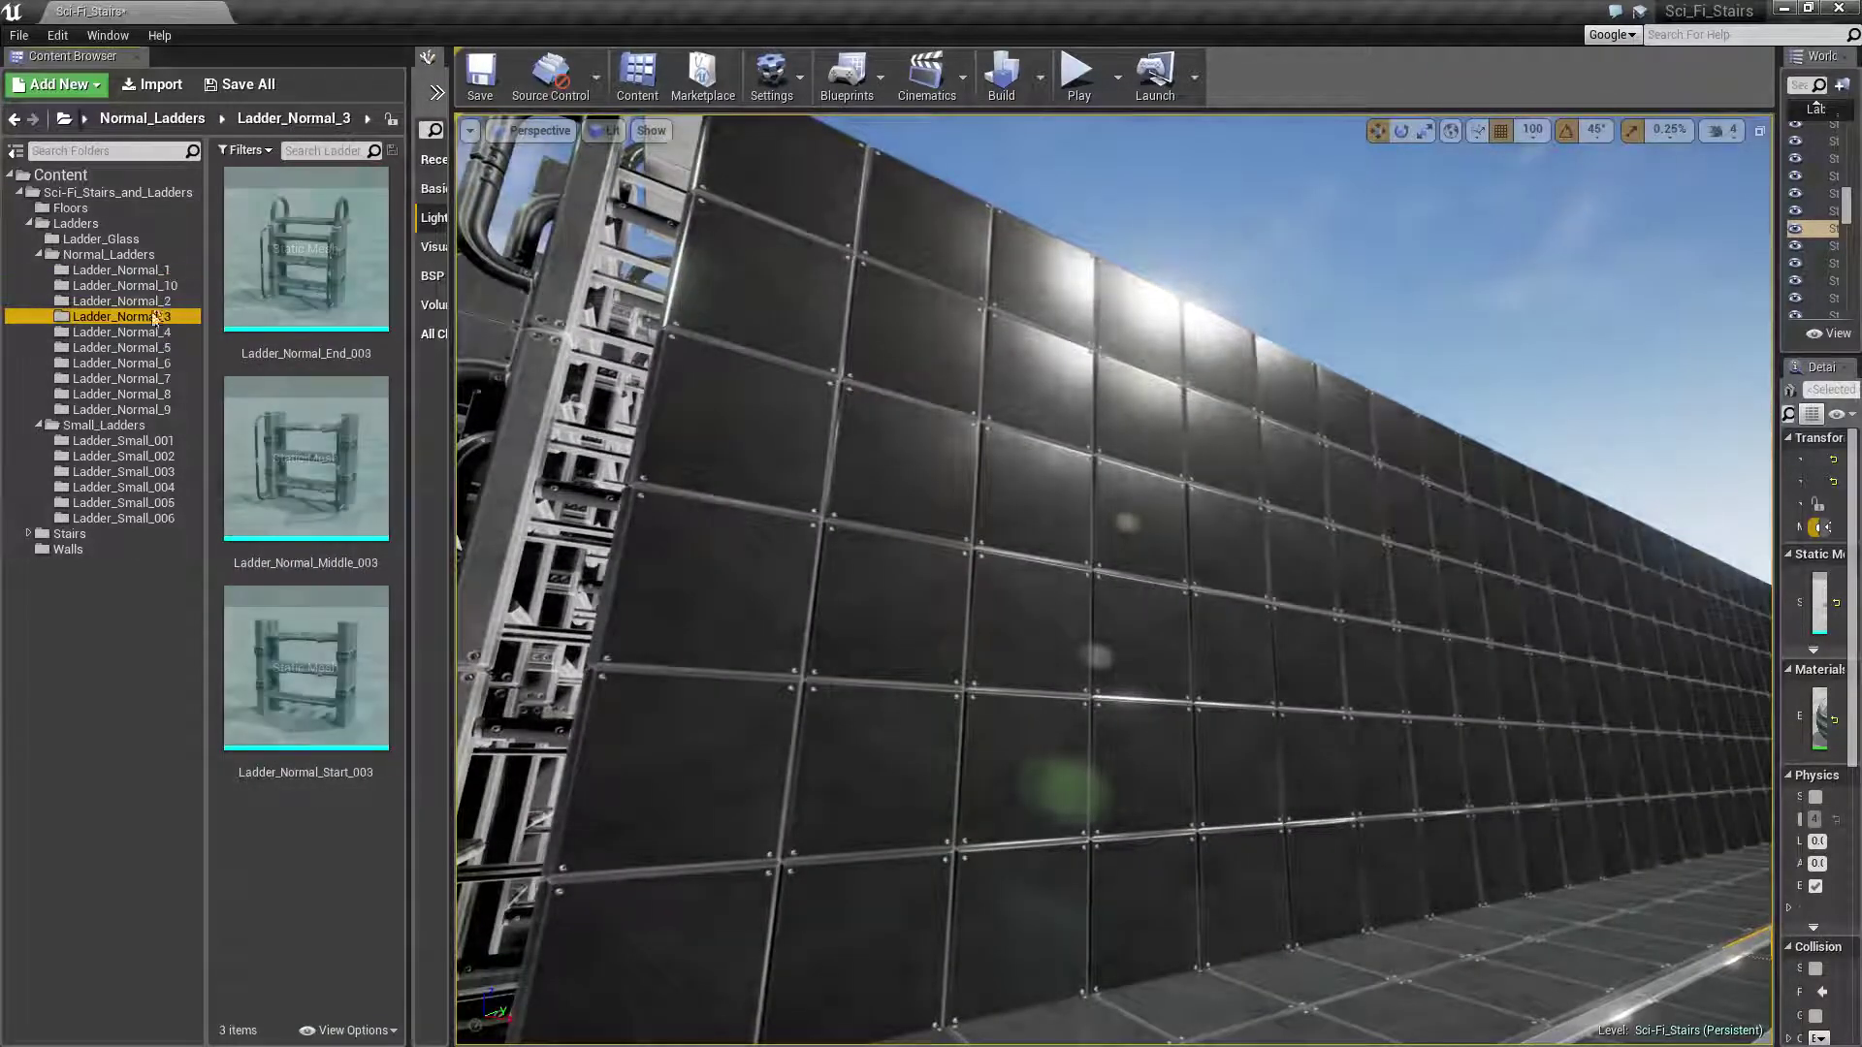
{"action": "left_click", "coordinate": [122, 301]}
{"action": "right_click_drag", "start_coordinate": [1072, 403], "coordinate": [931, 407]}
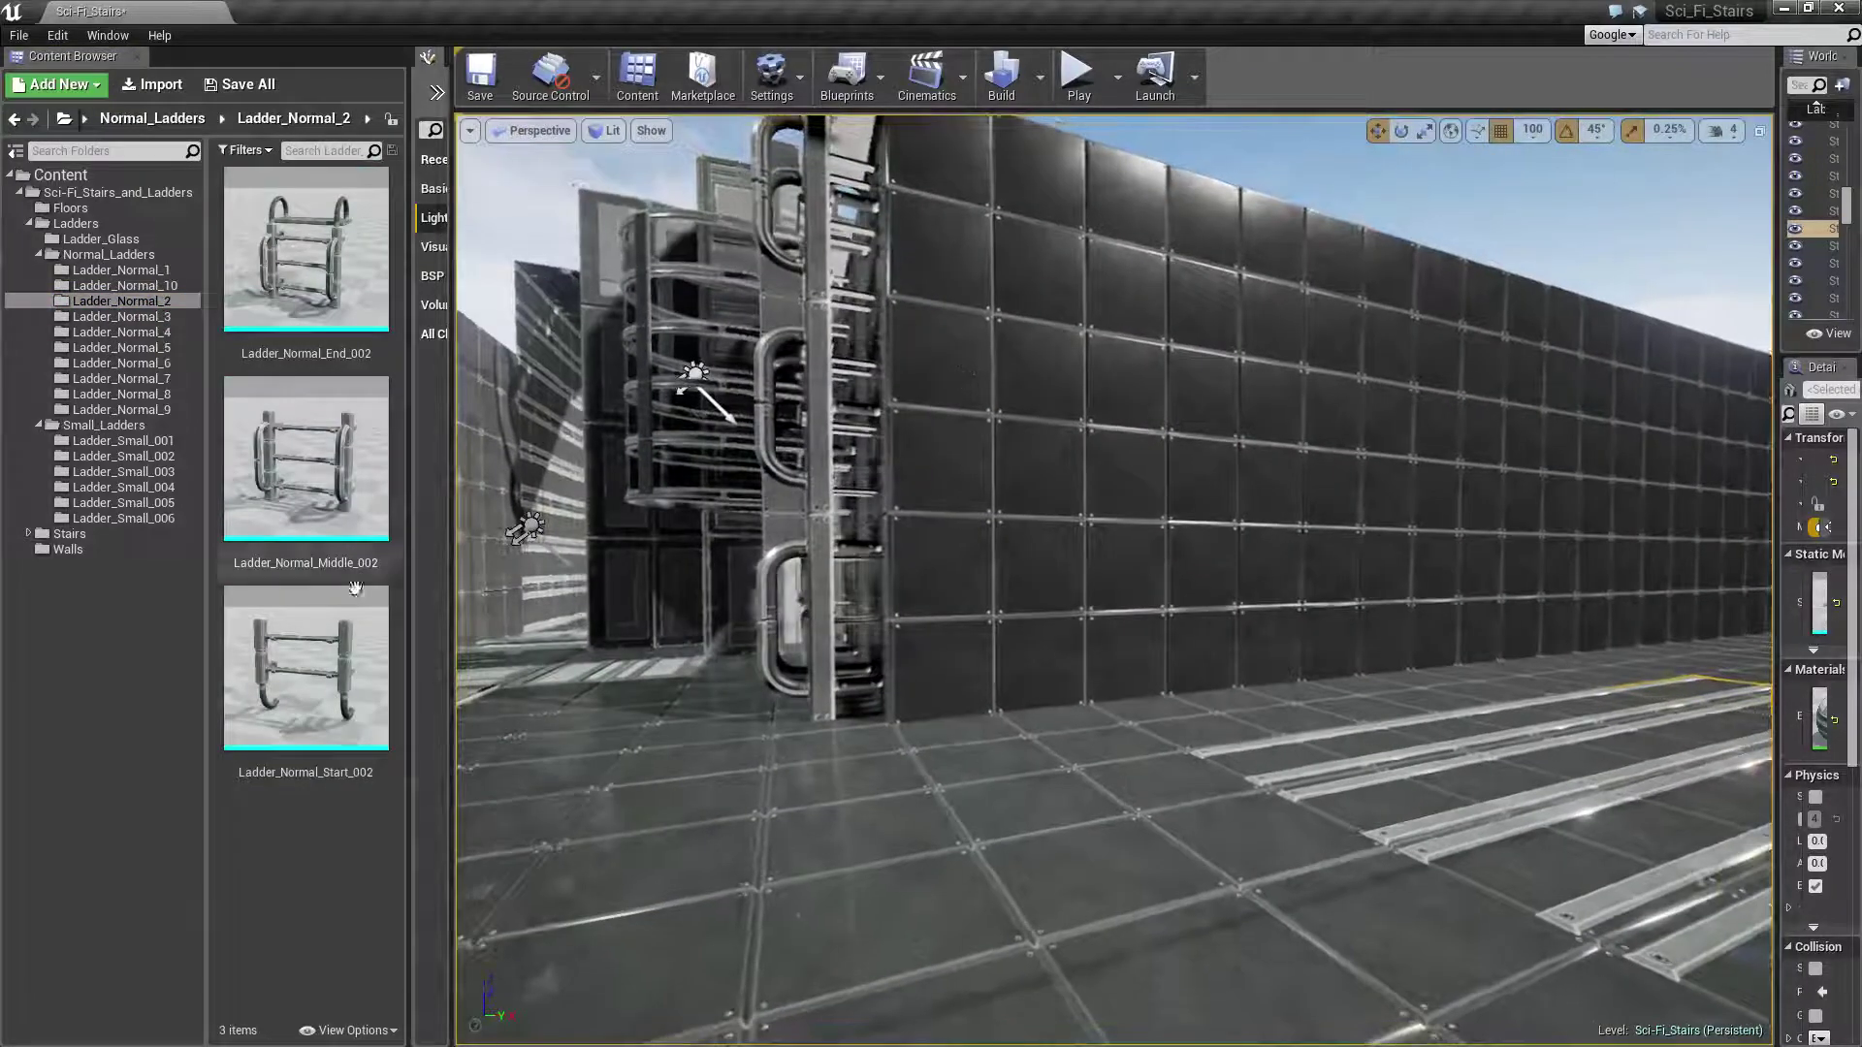
{"action": "left_click_drag", "start_coordinate": [355, 589], "coordinate": [1054, 759]}
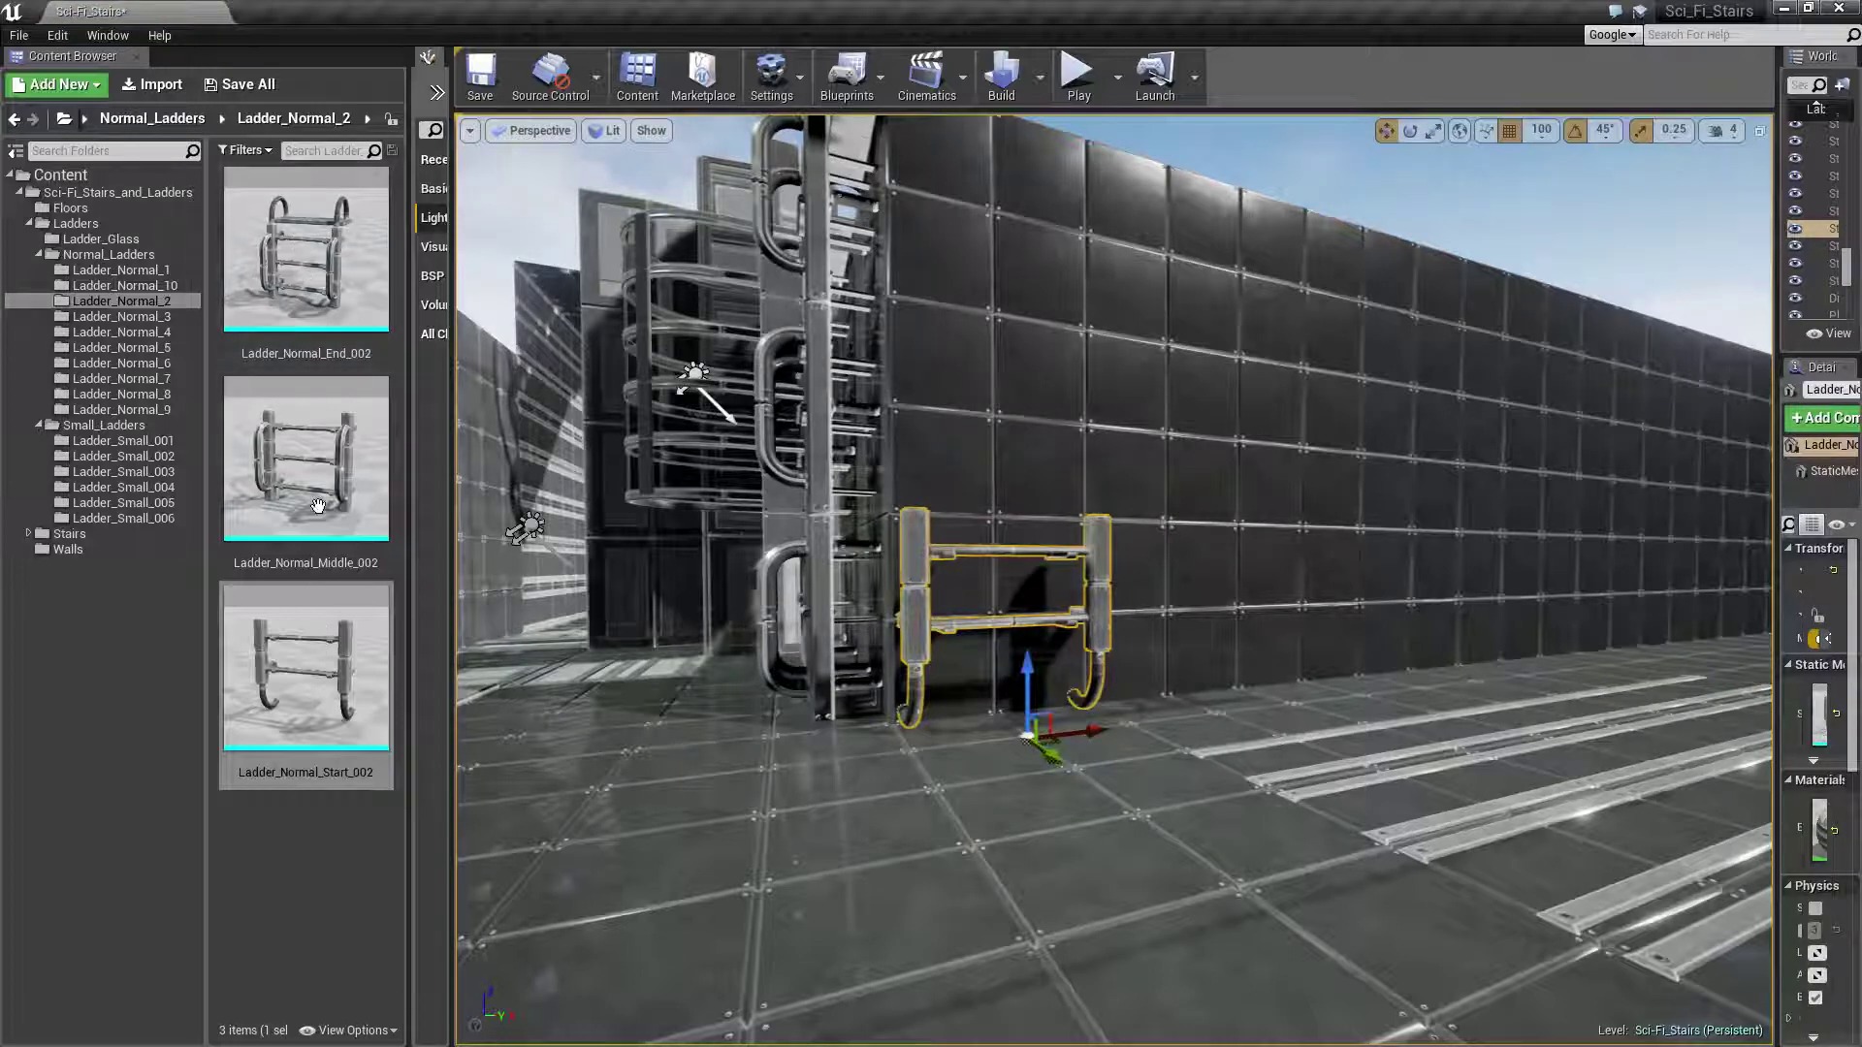
{"action": "mouse_move", "coordinate": [318, 505]}
{"action": "left_mouse_down"}
{"action": "mouse_move", "coordinate": [1020, 657]}
{"action": "mouse_move", "coordinate": [1035, 465]}
{"action": "left_mouse_up"}
{"action": "left_click_drag", "start_coordinate": [245, 344], "coordinate": [1032, 736]}
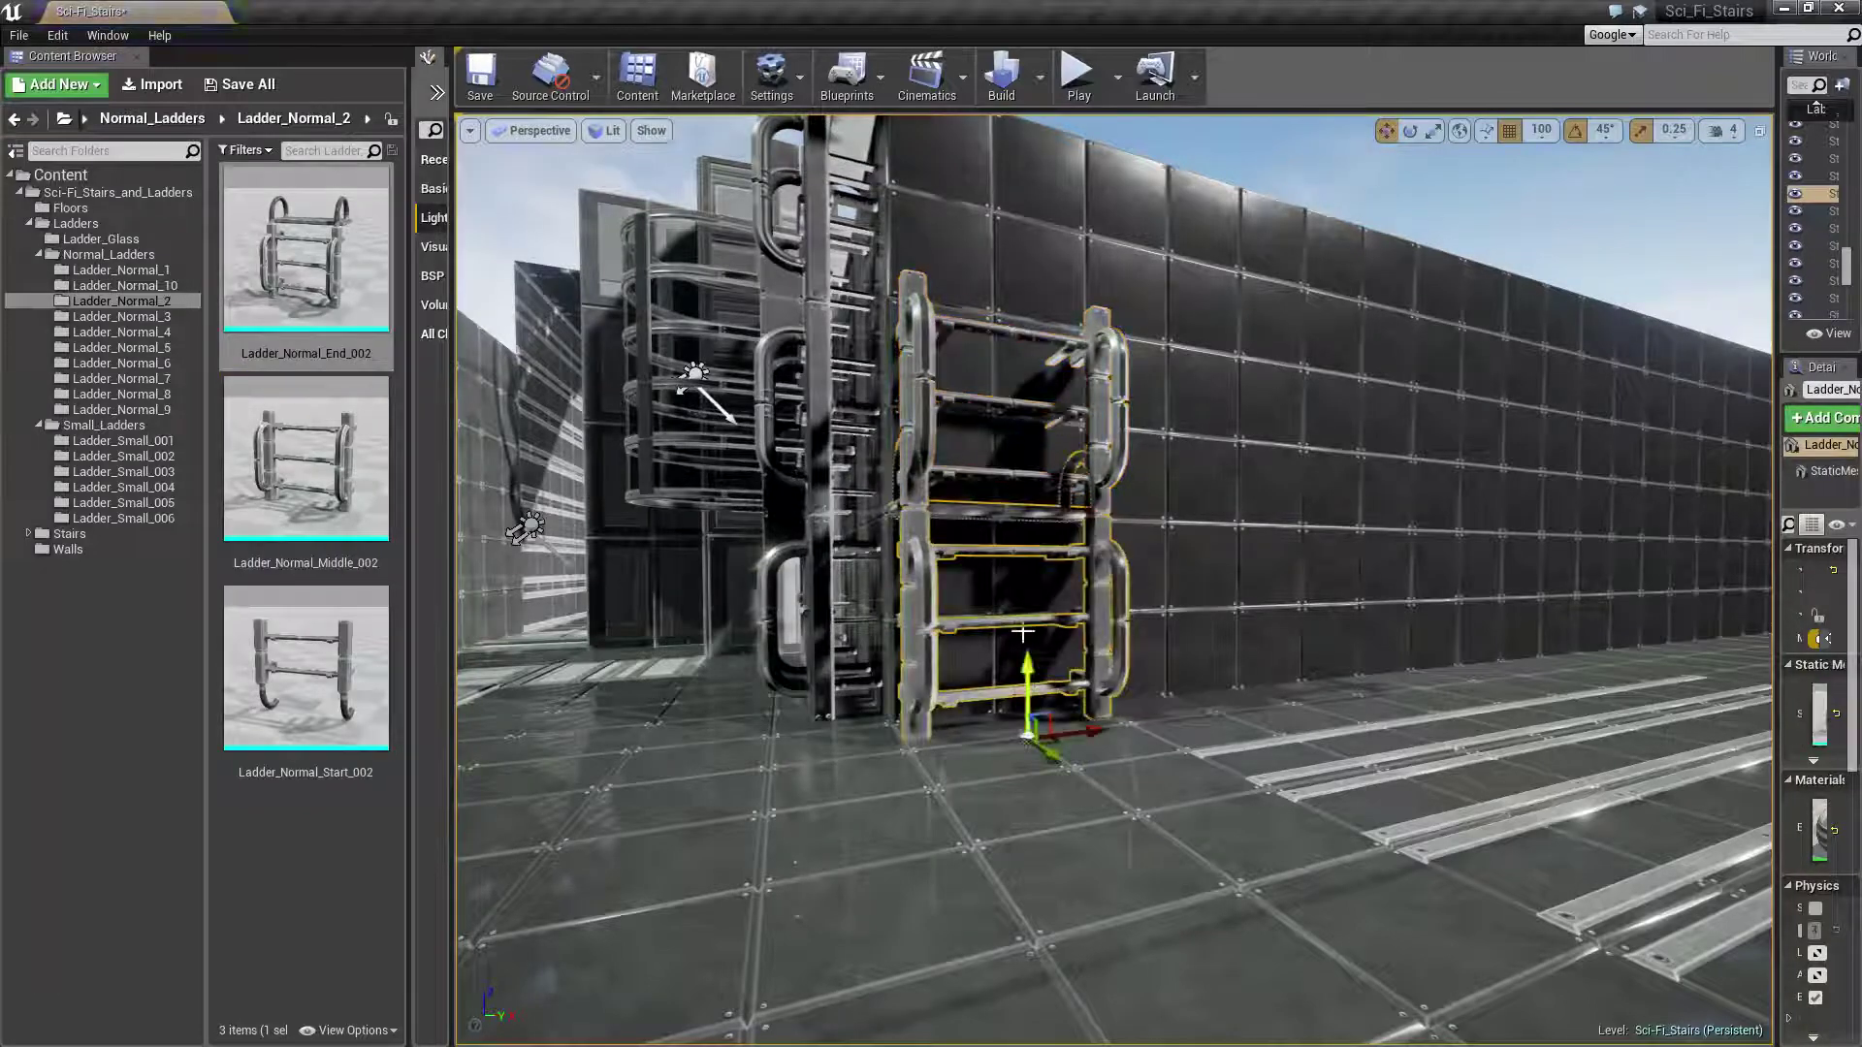
{"action": "left_click_drag", "start_coordinate": [1031, 649], "coordinate": [1002, 217]}
{"action": "right_click_drag", "start_coordinate": [1027, 357], "coordinate": [1027, 357]}
Build a ladder from Ladder_Normal_Start_003, Middle_003 and End_003, raising the end piece to the top
{"action": "left_click", "coordinate": [158, 319]}
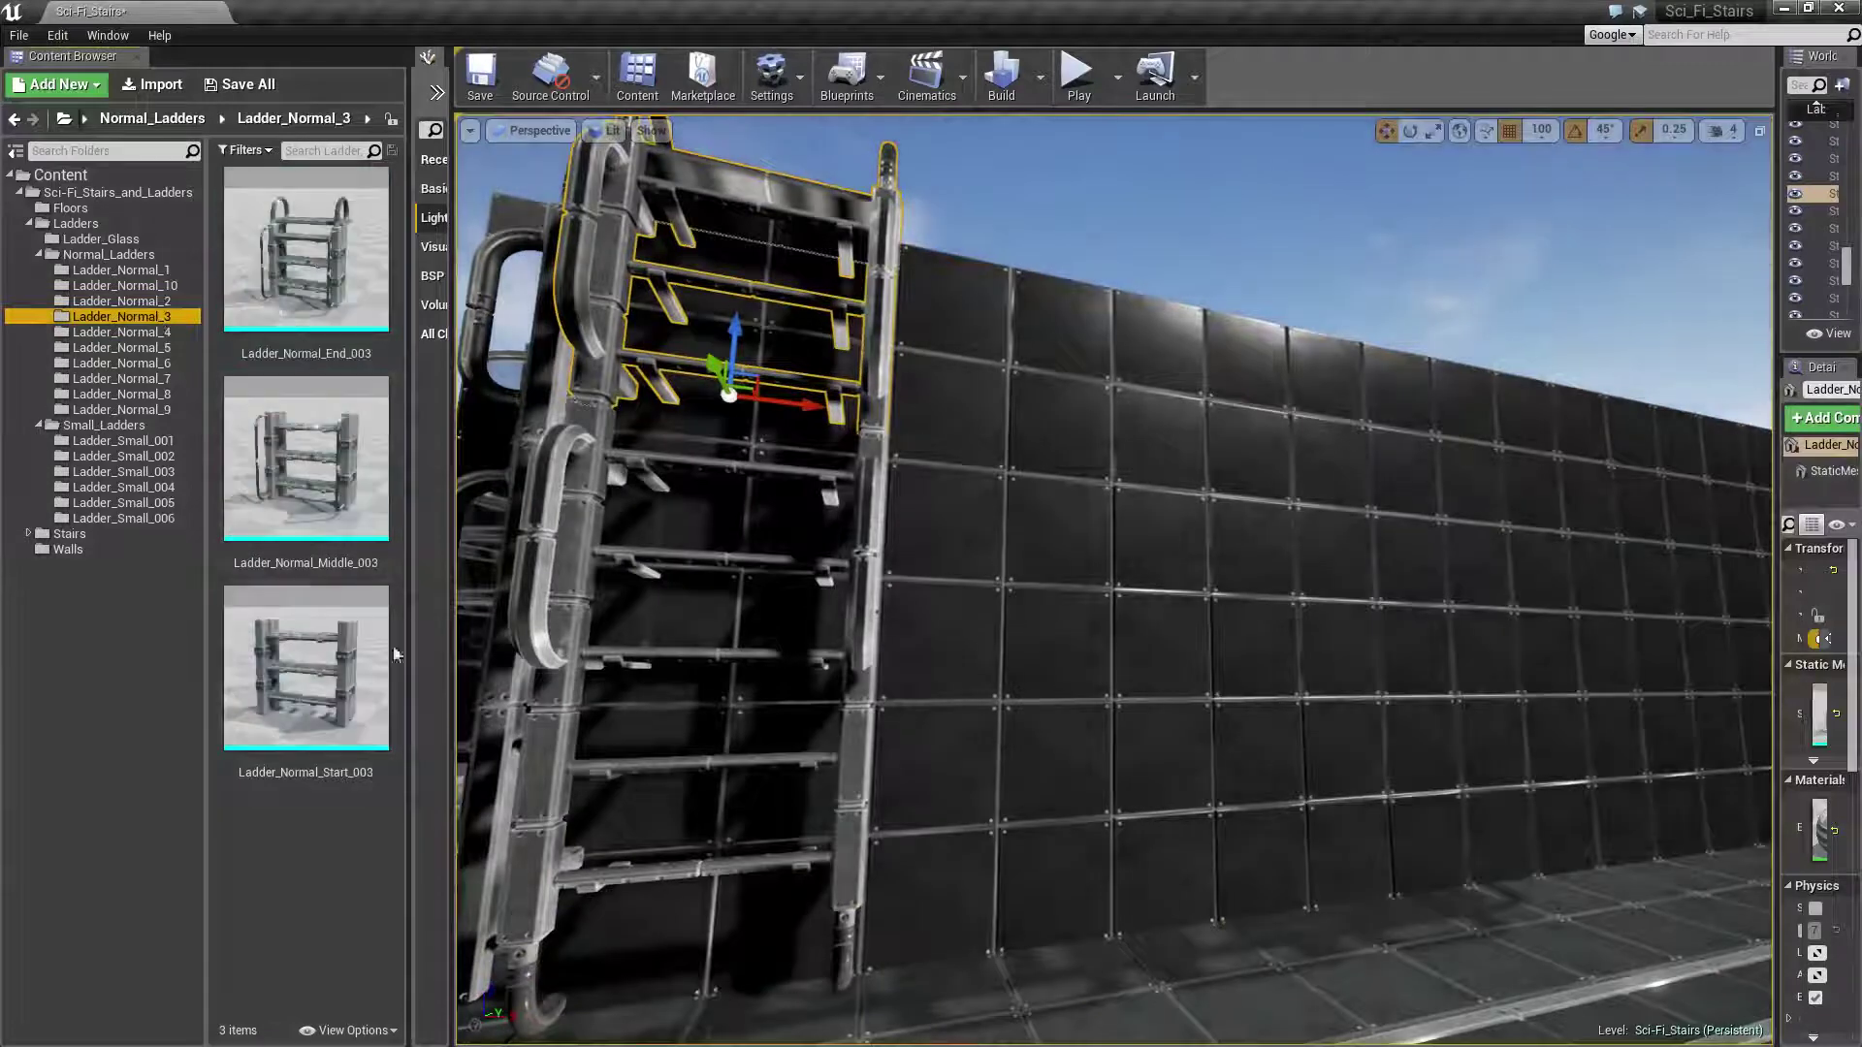
{"action": "mouse_move", "coordinate": [305, 669]}
{"action": "left_mouse_down"}
{"action": "mouse_move", "coordinate": [1072, 1023]}
{"action": "mouse_move", "coordinate": [1023, 1010]}
{"action": "left_mouse_up"}
{"action": "mouse_move", "coordinate": [305, 563]}
{"action": "left_mouse_down"}
{"action": "mouse_move", "coordinate": [665, 567]}
{"action": "mouse_move", "coordinate": [1034, 907]}
{"action": "mouse_move", "coordinate": [1000, 621]}
{"action": "left_mouse_up"}
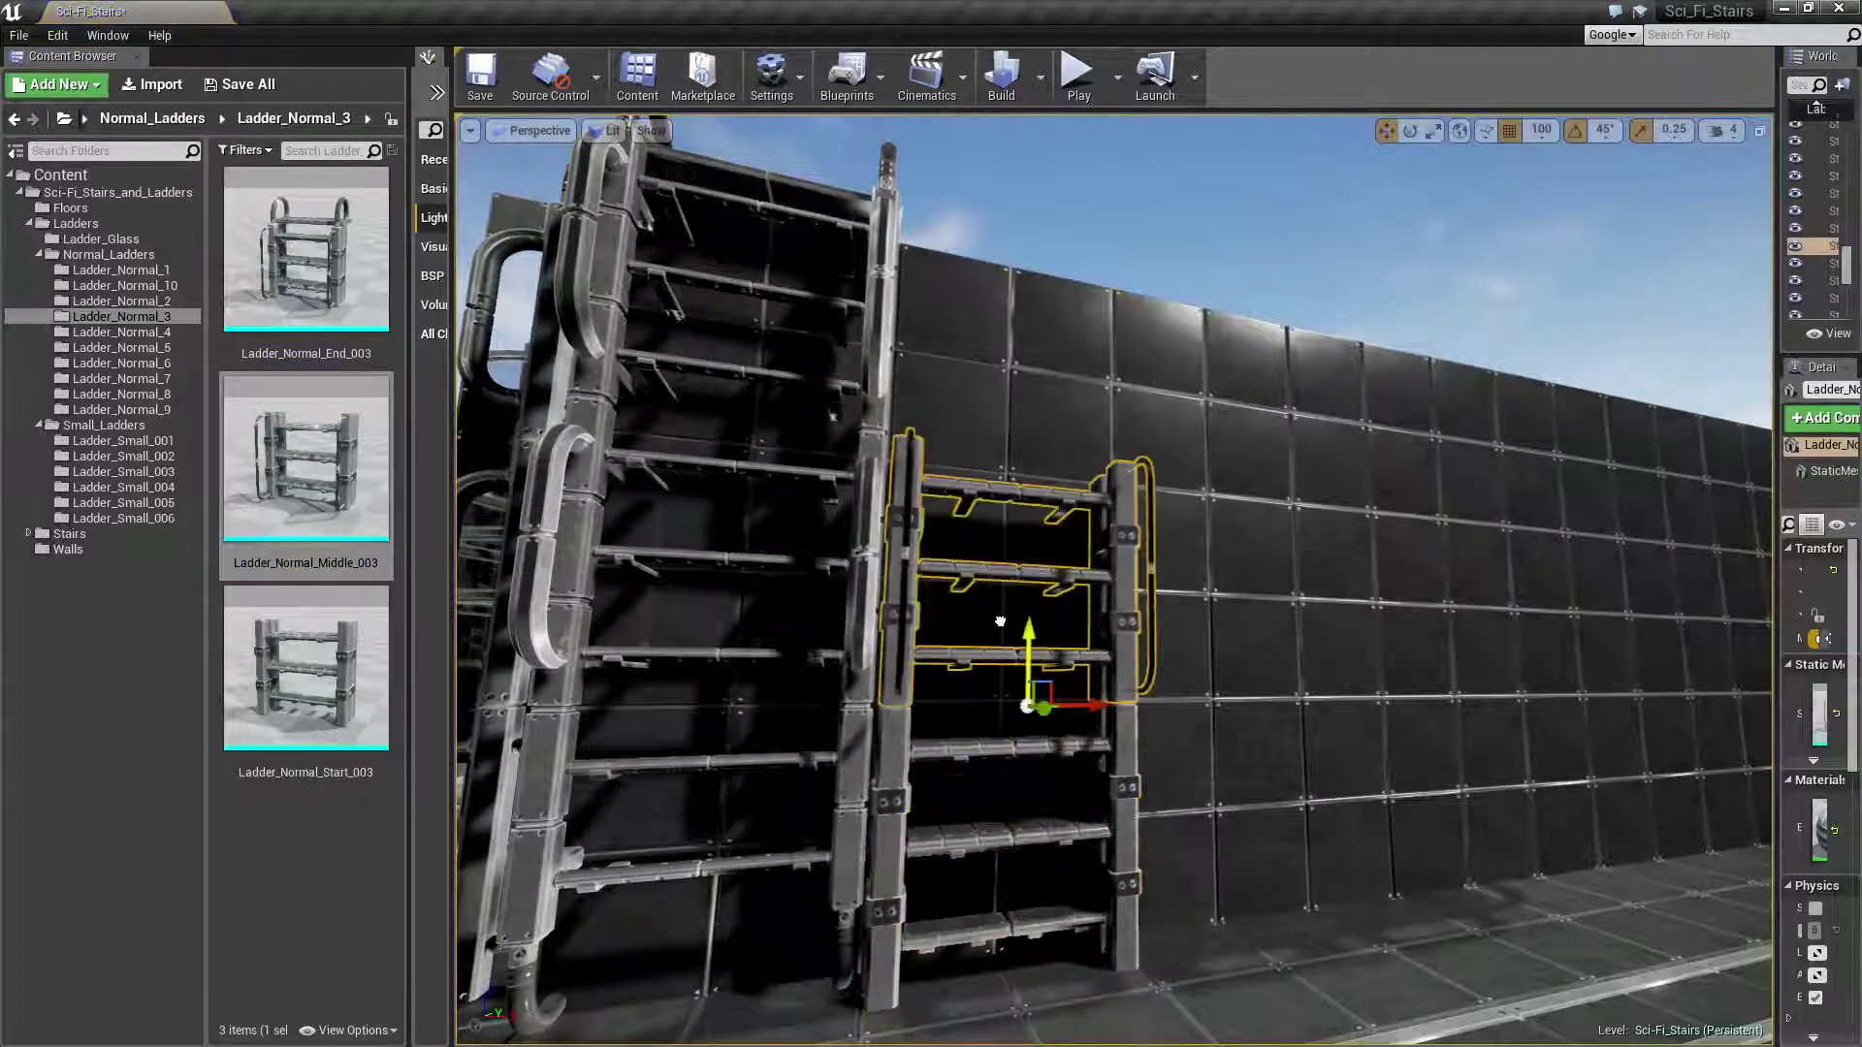
{"action": "left_click_drag", "start_coordinate": [291, 337], "coordinate": [1026, 856]}
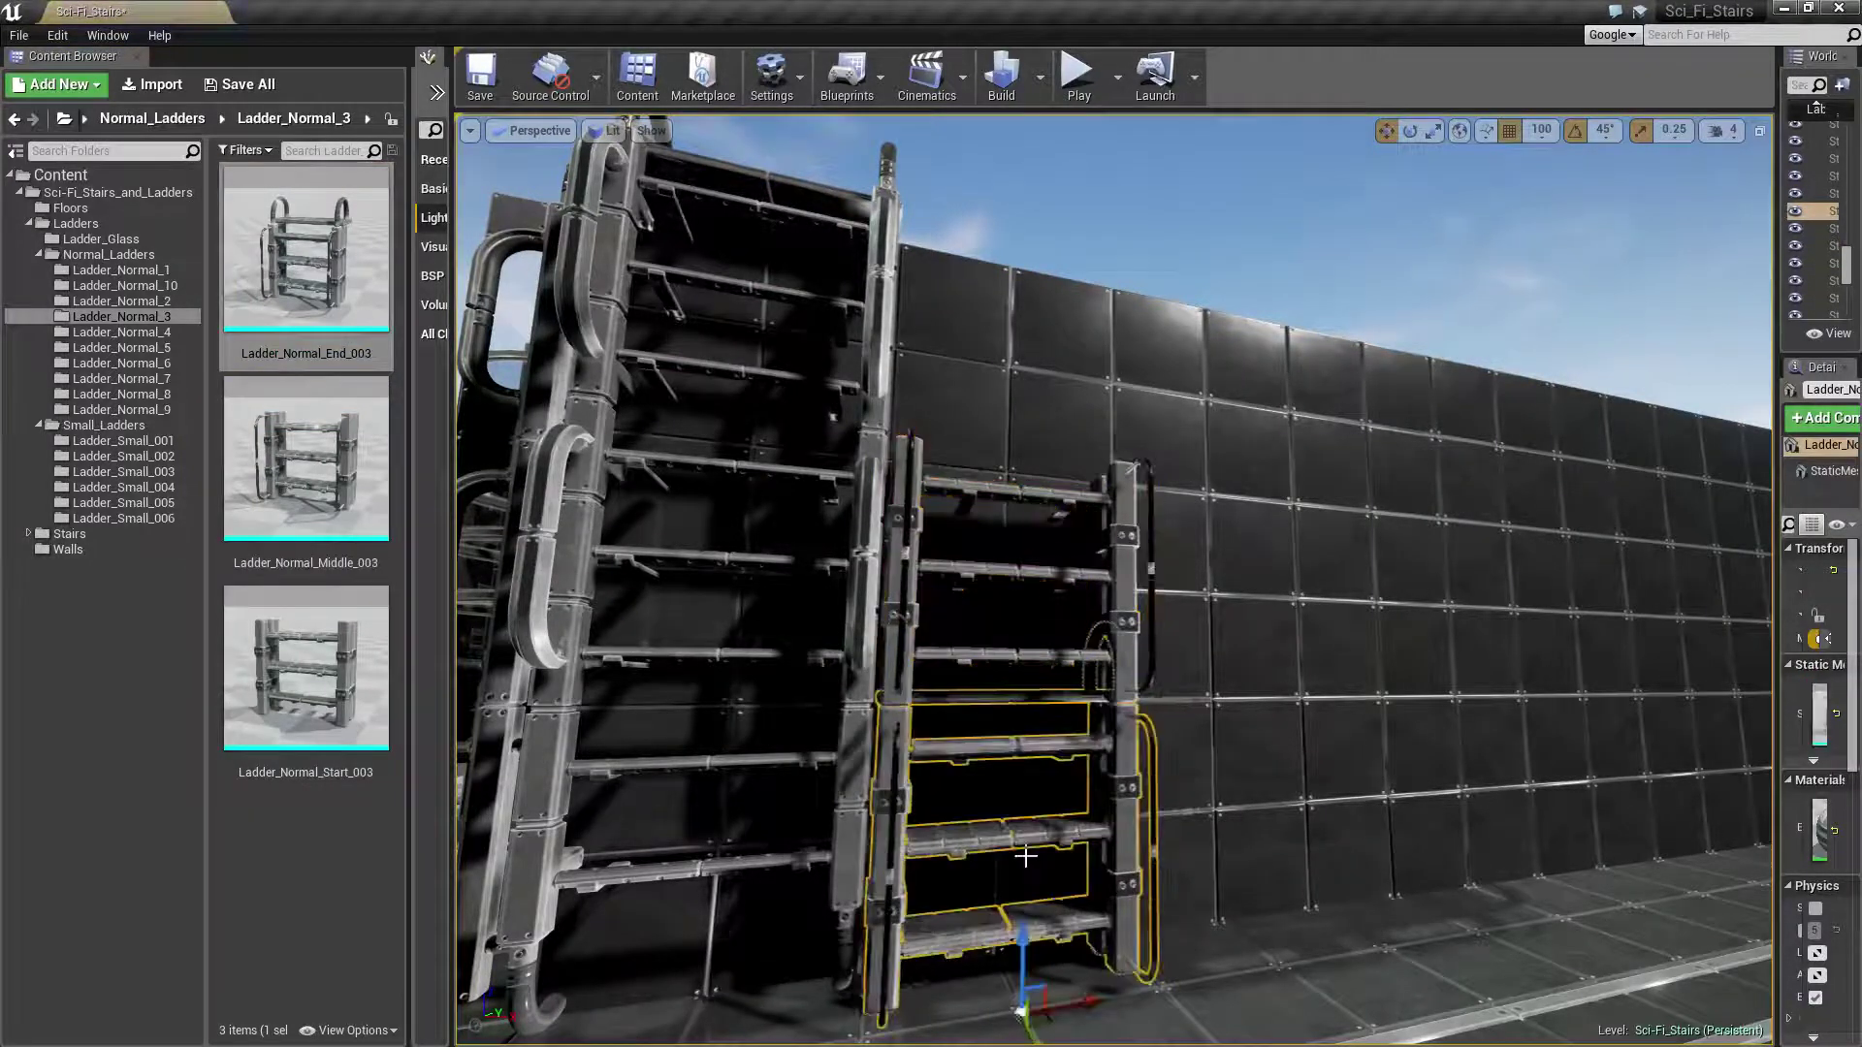
{"action": "left_click_drag", "start_coordinate": [1021, 946], "coordinate": [1028, 434]}
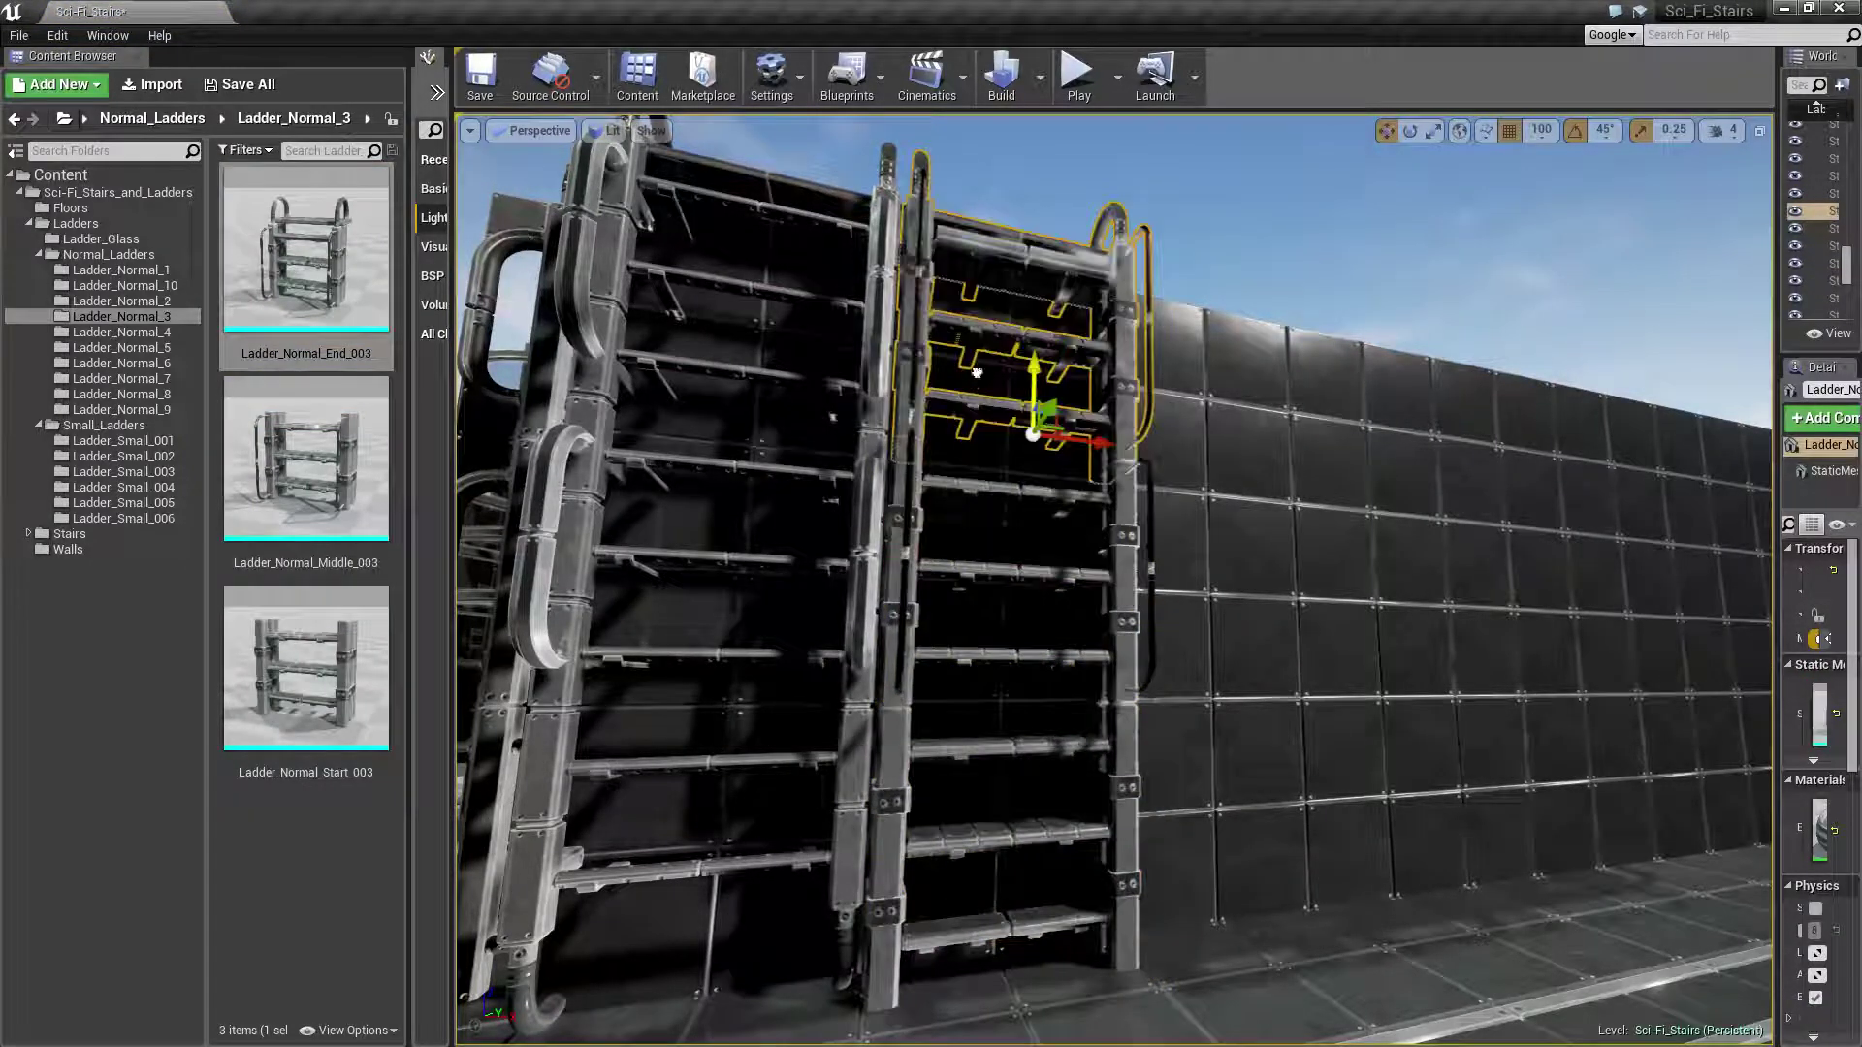
Stack Ladder_Normal_Start_004 and Middle_004 at the wall's lower right and cap them with End_004
{"action": "left_click", "coordinate": [116, 331]}
{"action": "left_click_drag", "start_coordinate": [305, 670], "coordinate": [1274, 845]}
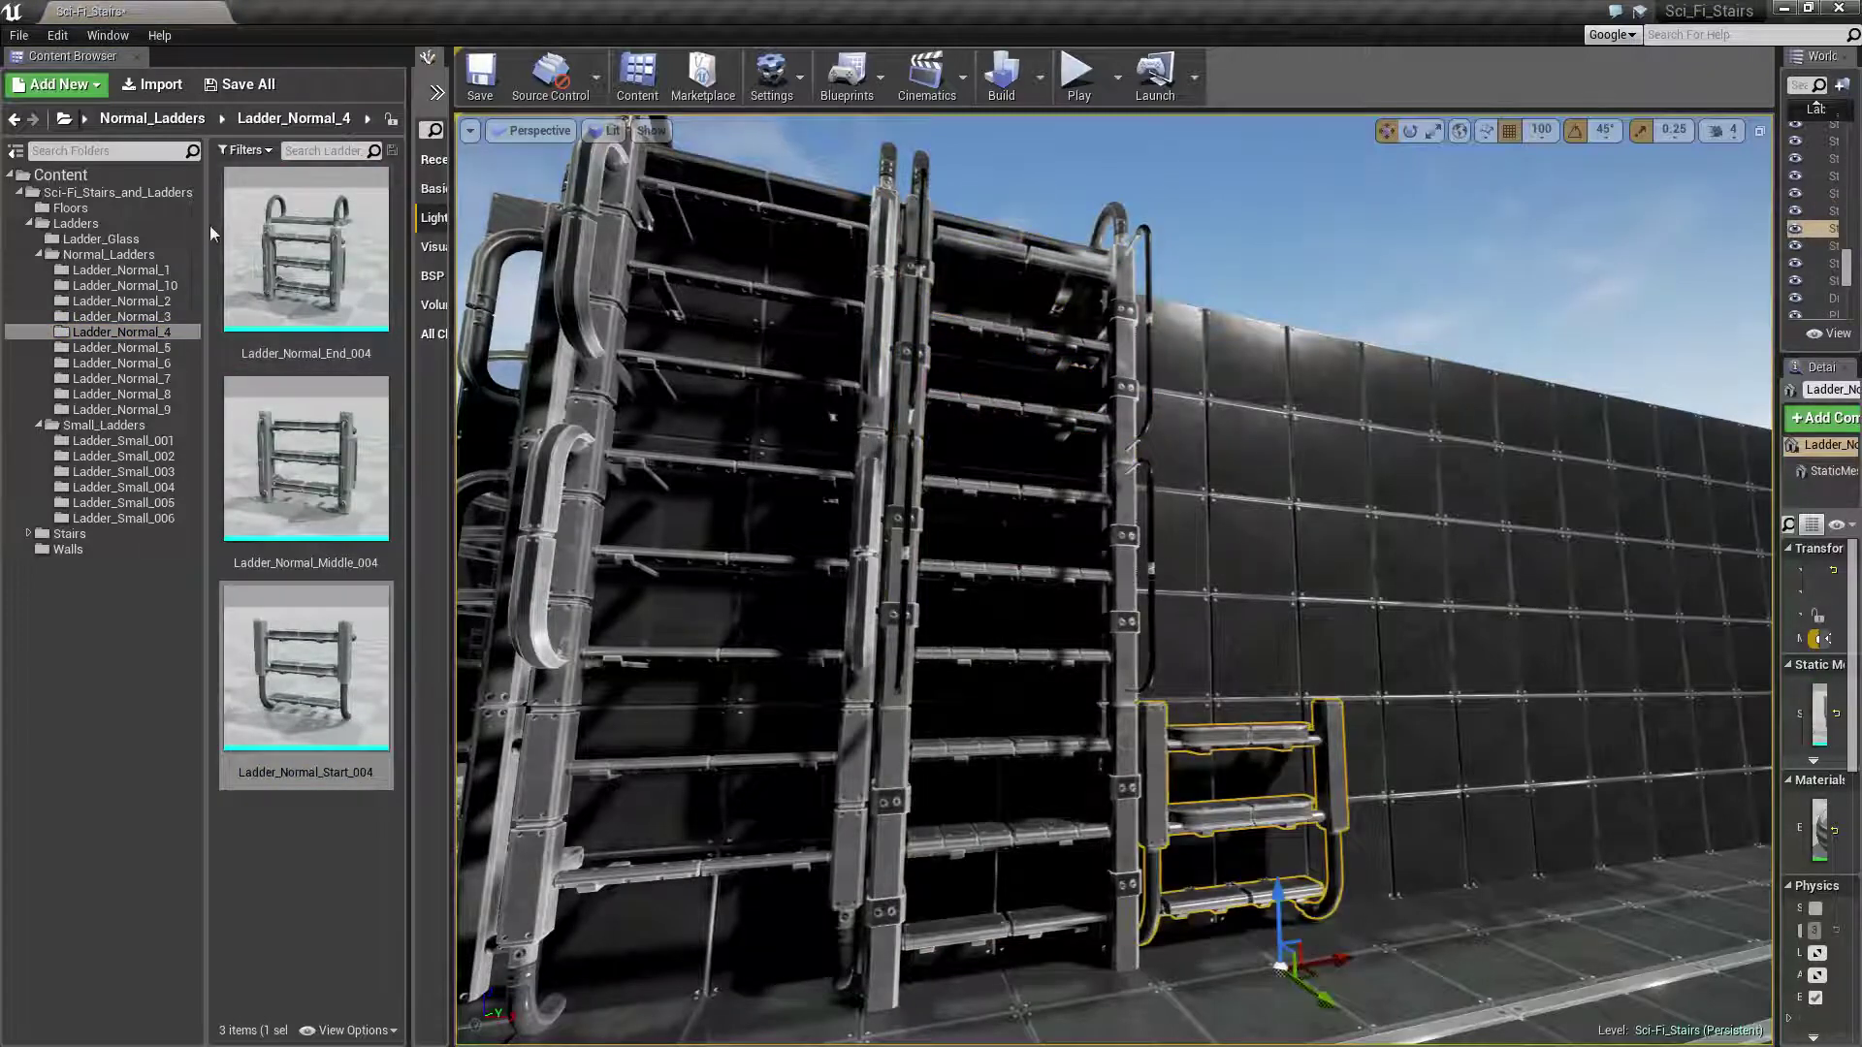
{"action": "mouse_move", "coordinate": [306, 455]}
{"action": "left_mouse_down"}
{"action": "mouse_move", "coordinate": [809, 572]}
{"action": "mouse_move", "coordinate": [1291, 906]}
{"action": "left_mouse_up"}
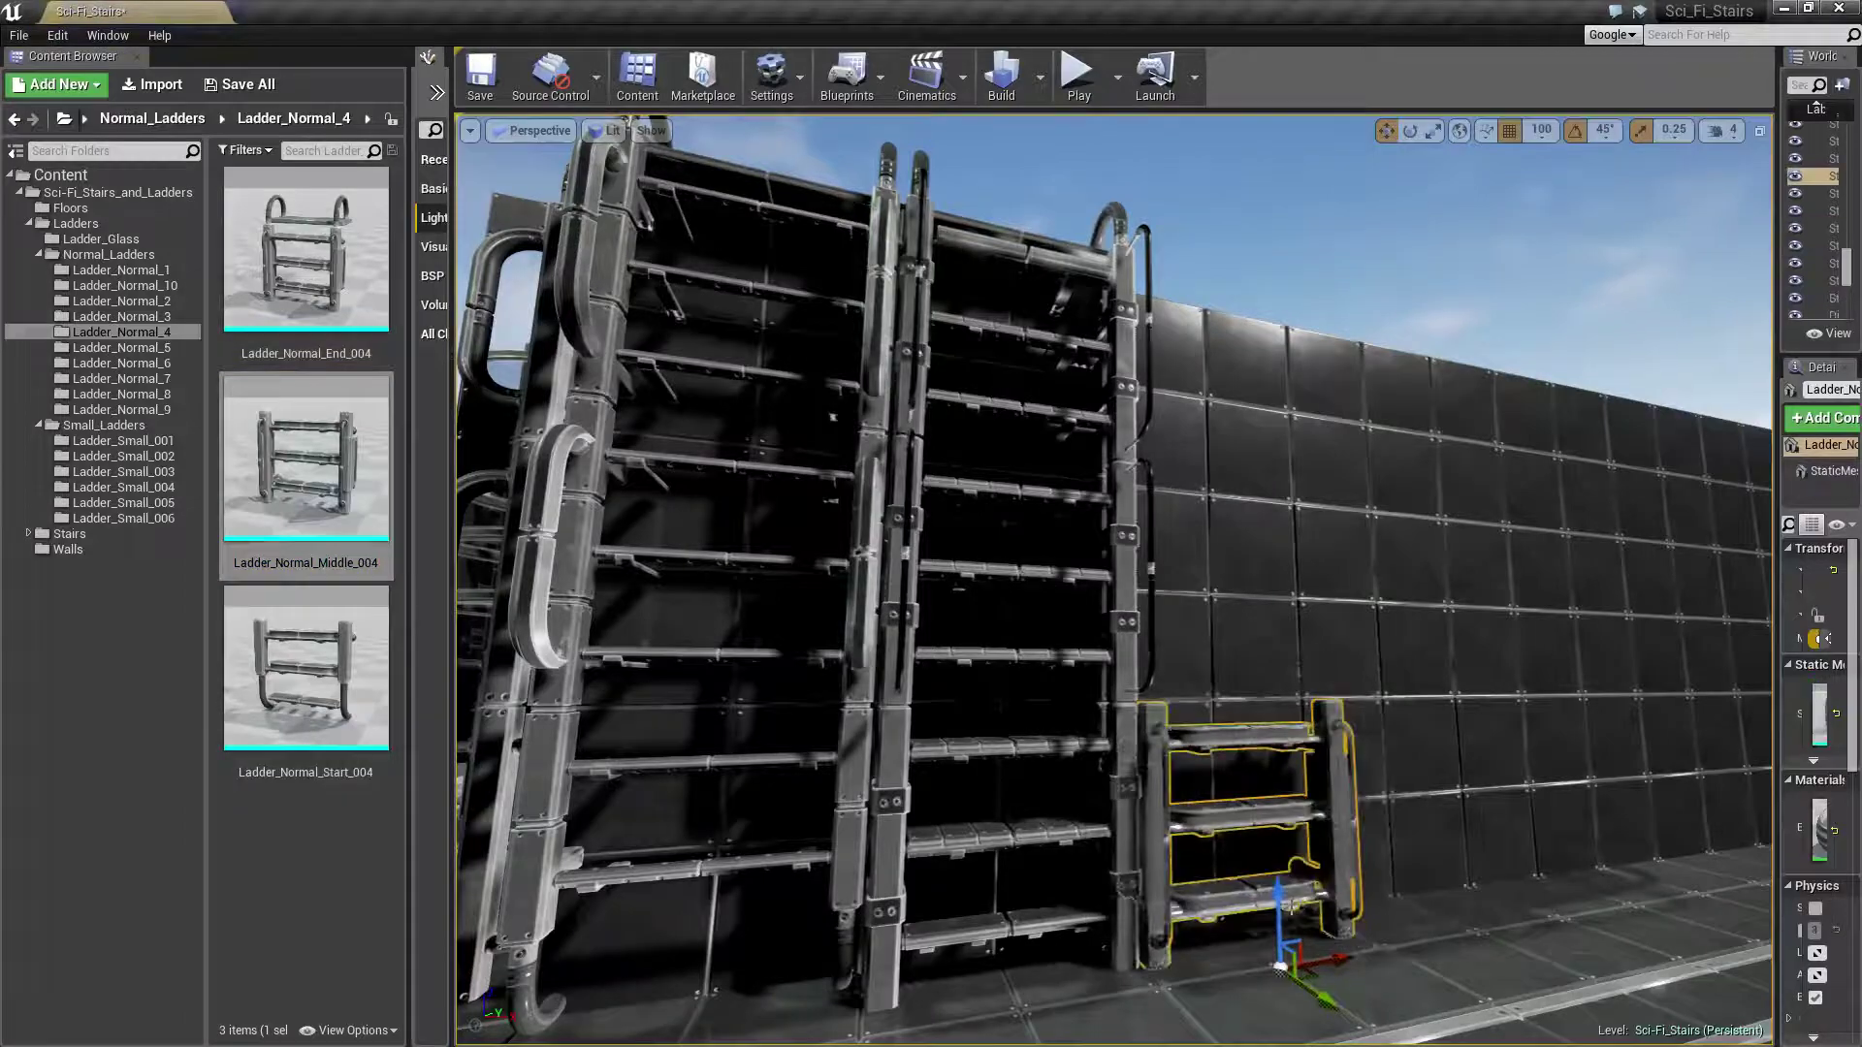
{"action": "left_click_drag", "start_coordinate": [1269, 840], "coordinate": [1259, 583]}
{"action": "right_click_drag", "start_coordinate": [1259, 583], "coordinate": [1115, 582]}
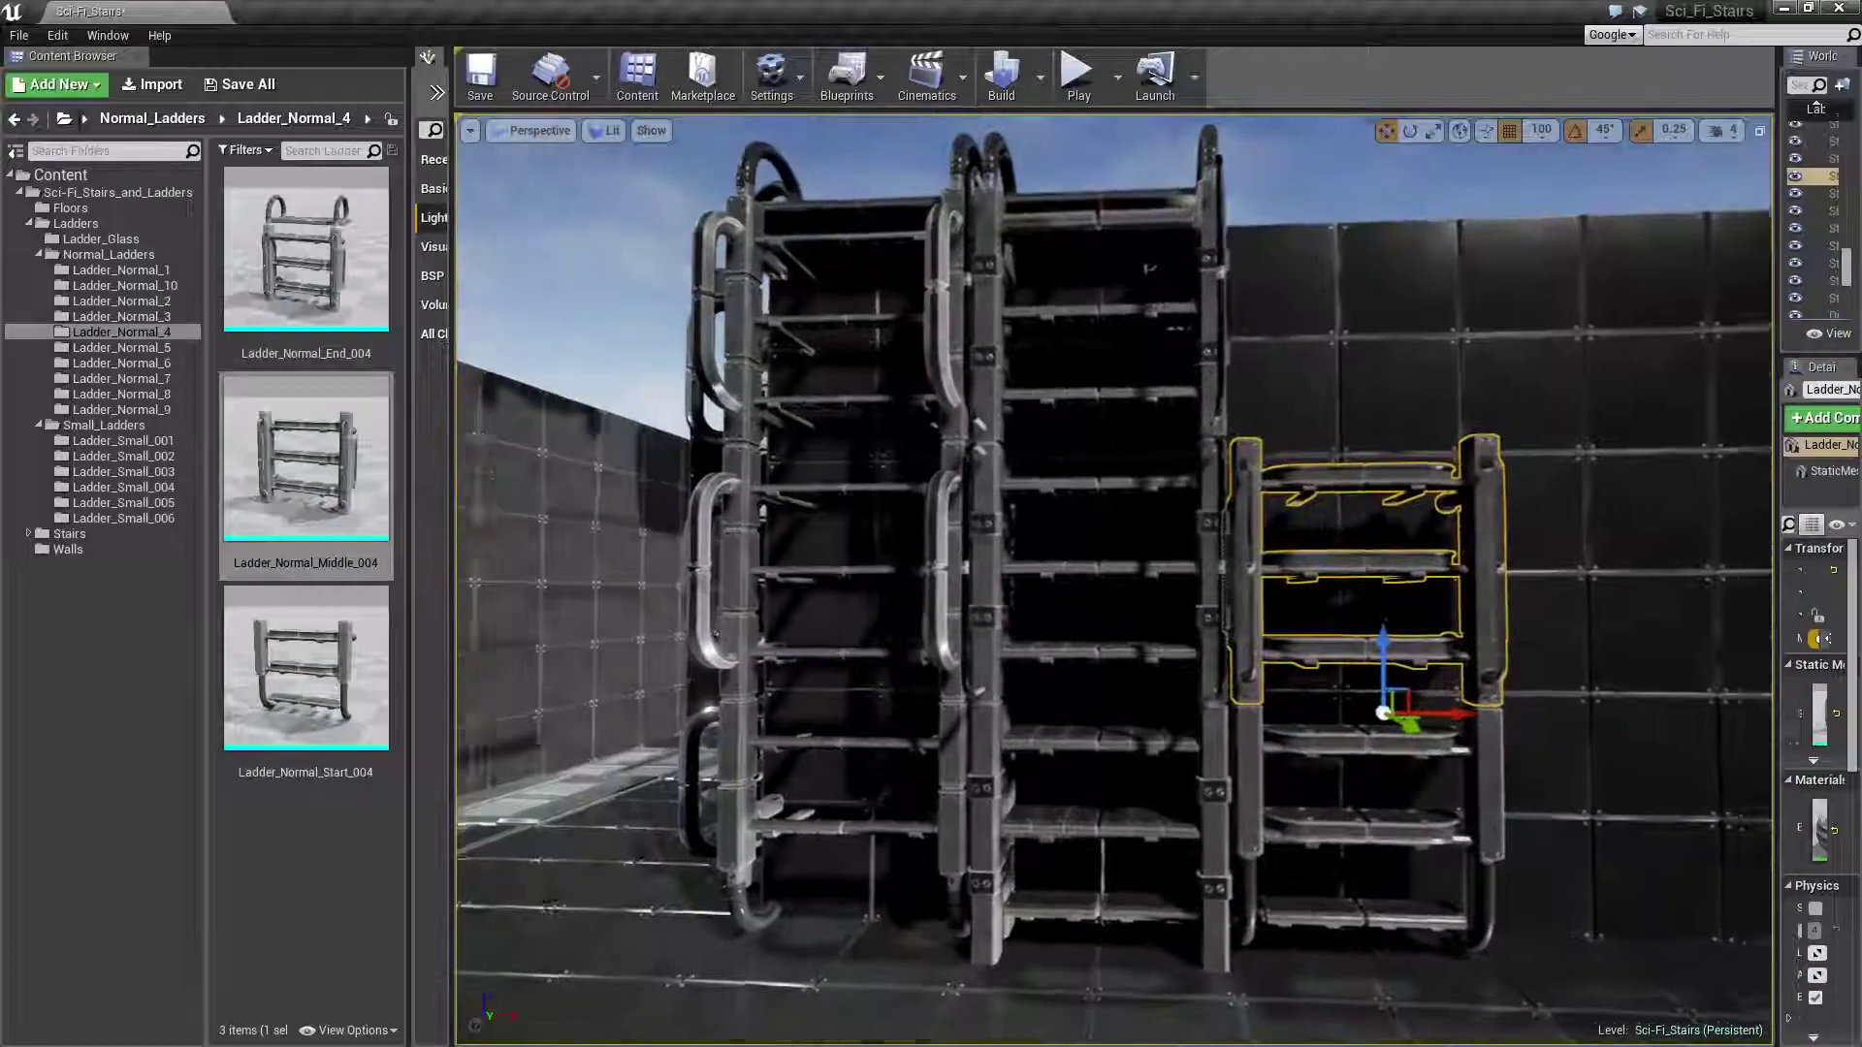
{"action": "right_click_drag", "start_coordinate": [1115, 582], "coordinate": [519, 364]}
{"action": "left_click_drag", "start_coordinate": [305, 252], "coordinate": [1384, 873]}
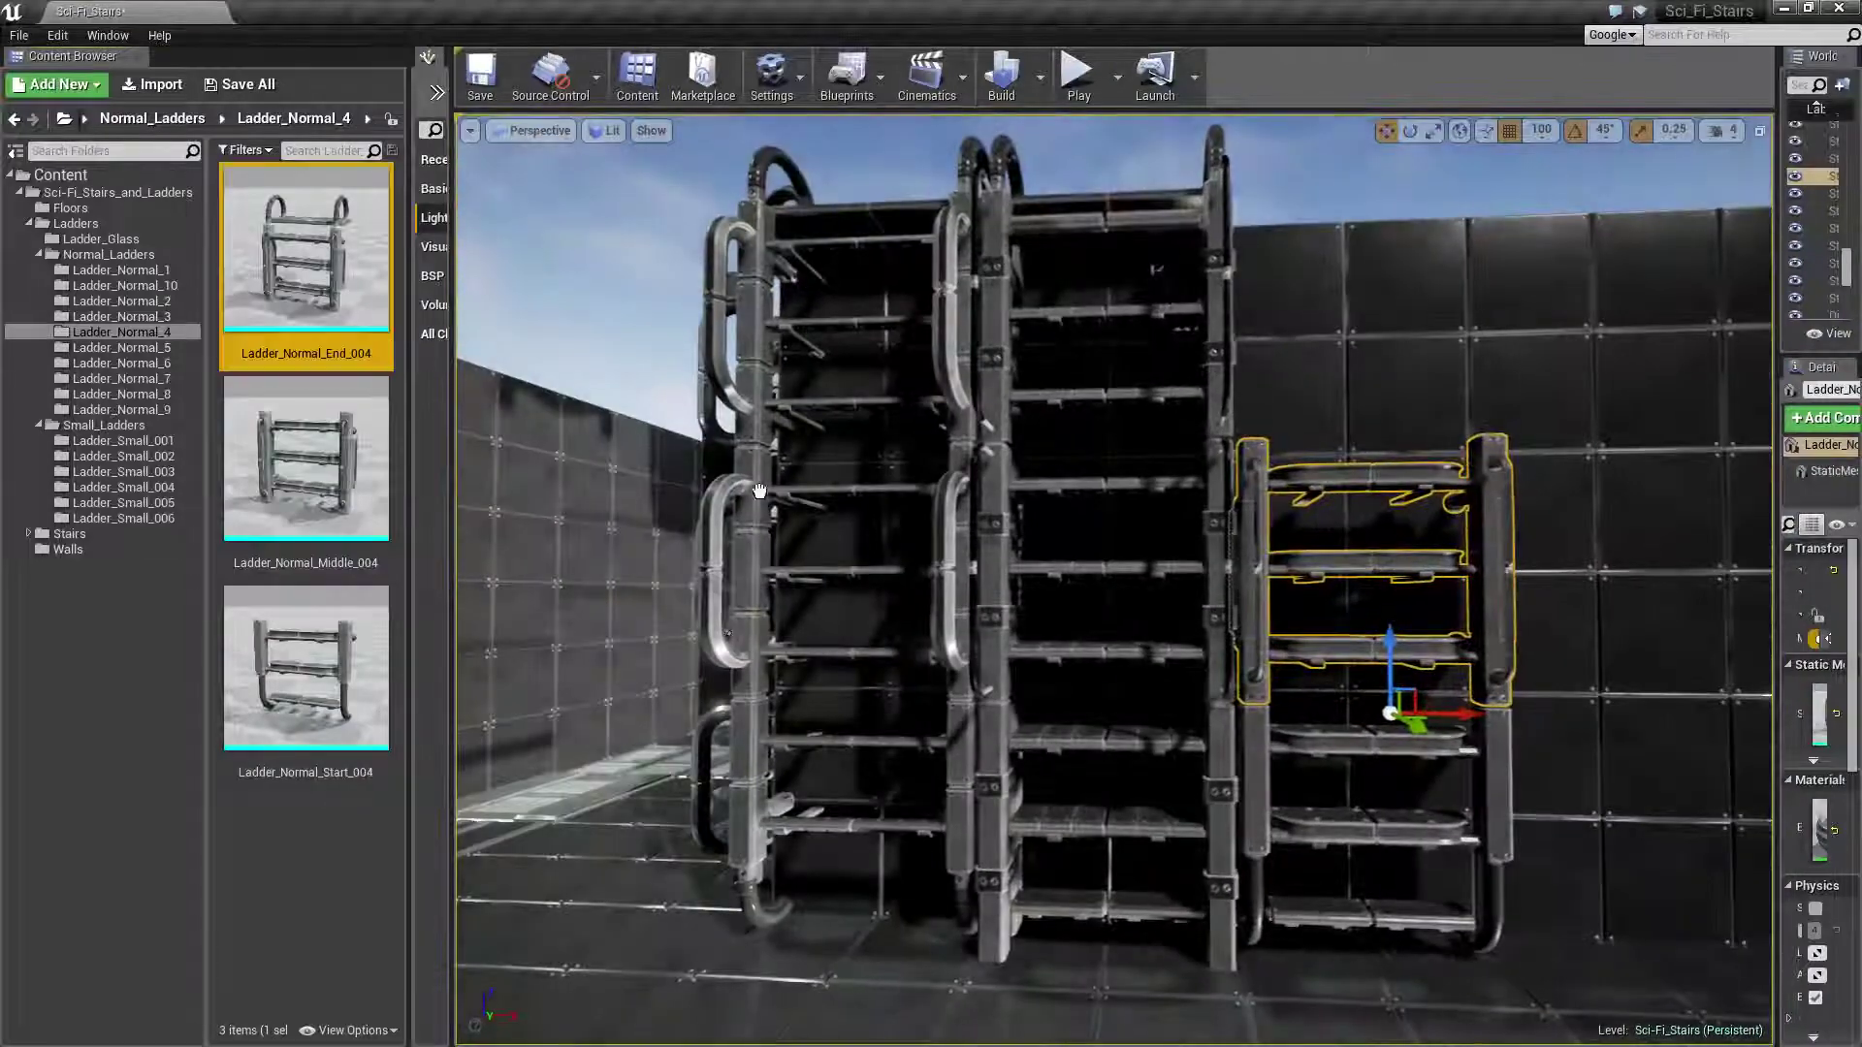
{"action": "right_click_drag", "start_coordinate": [1377, 912], "coordinate": [1125, 936]}
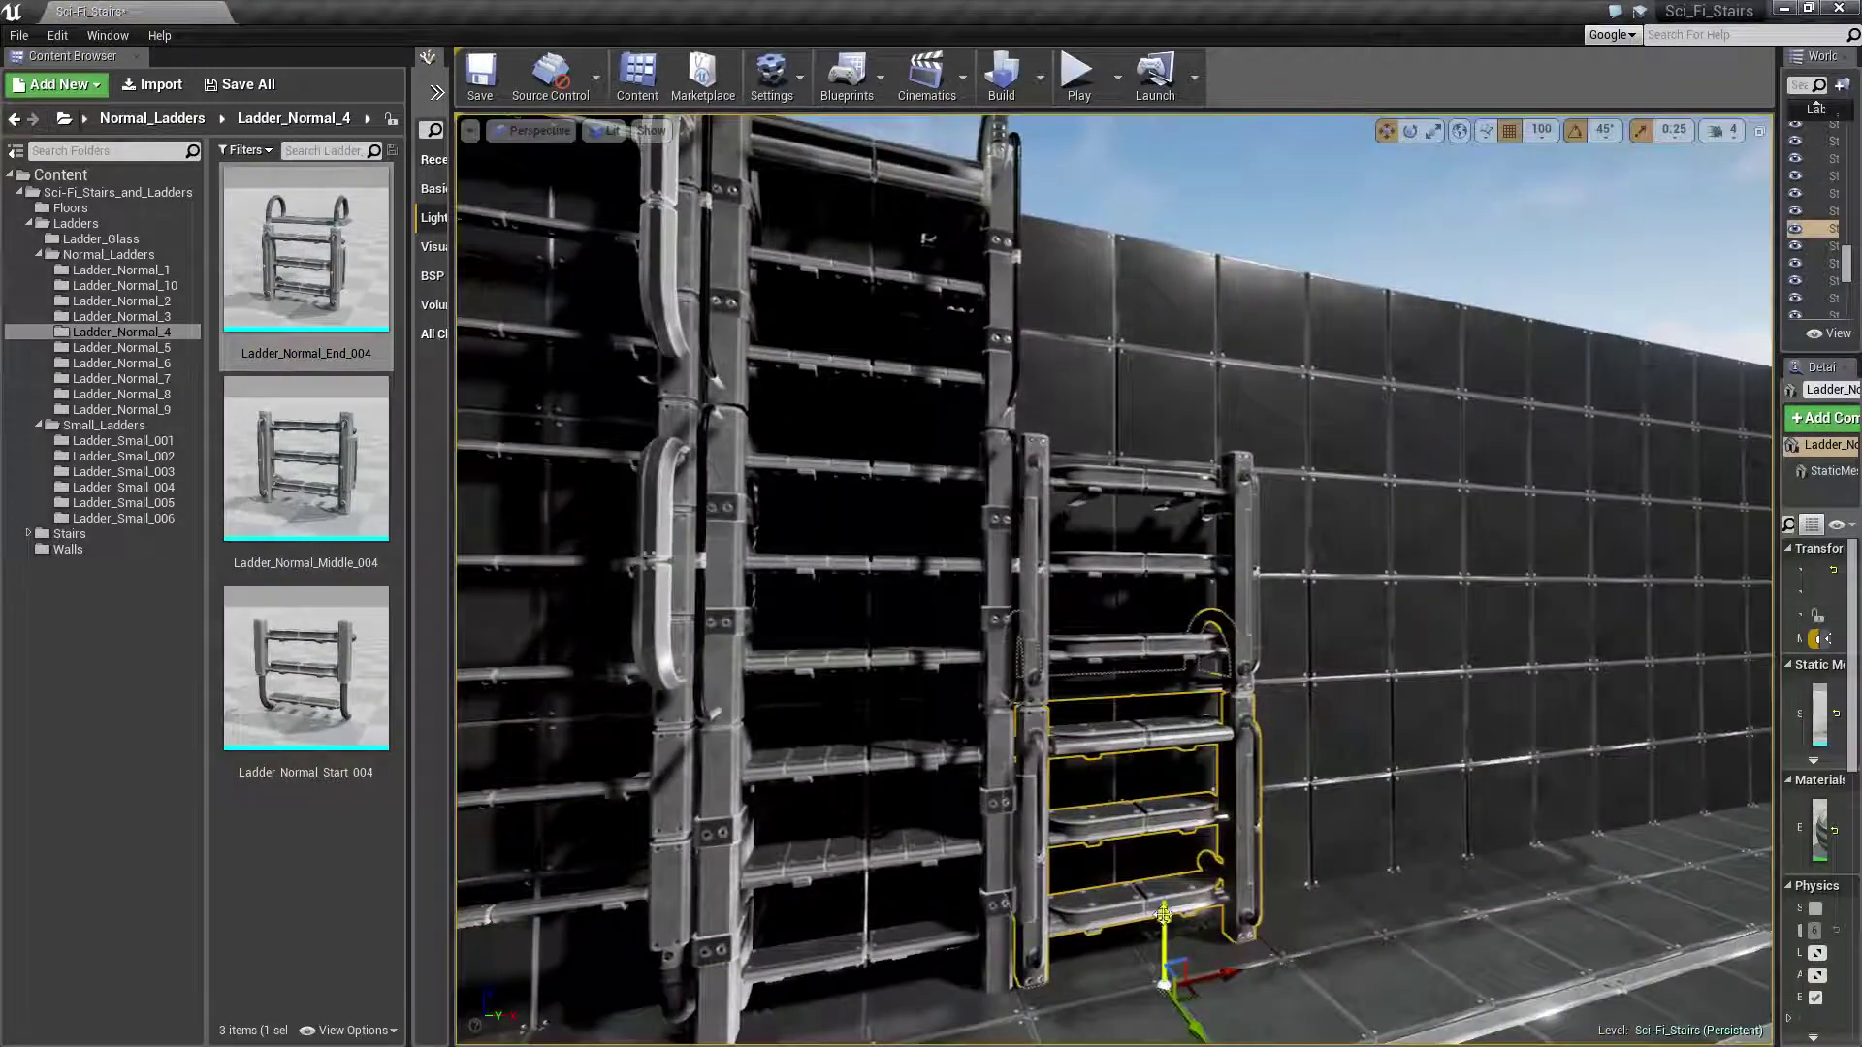
{"action": "left_click_drag", "start_coordinate": [1164, 912], "coordinate": [1183, 417]}
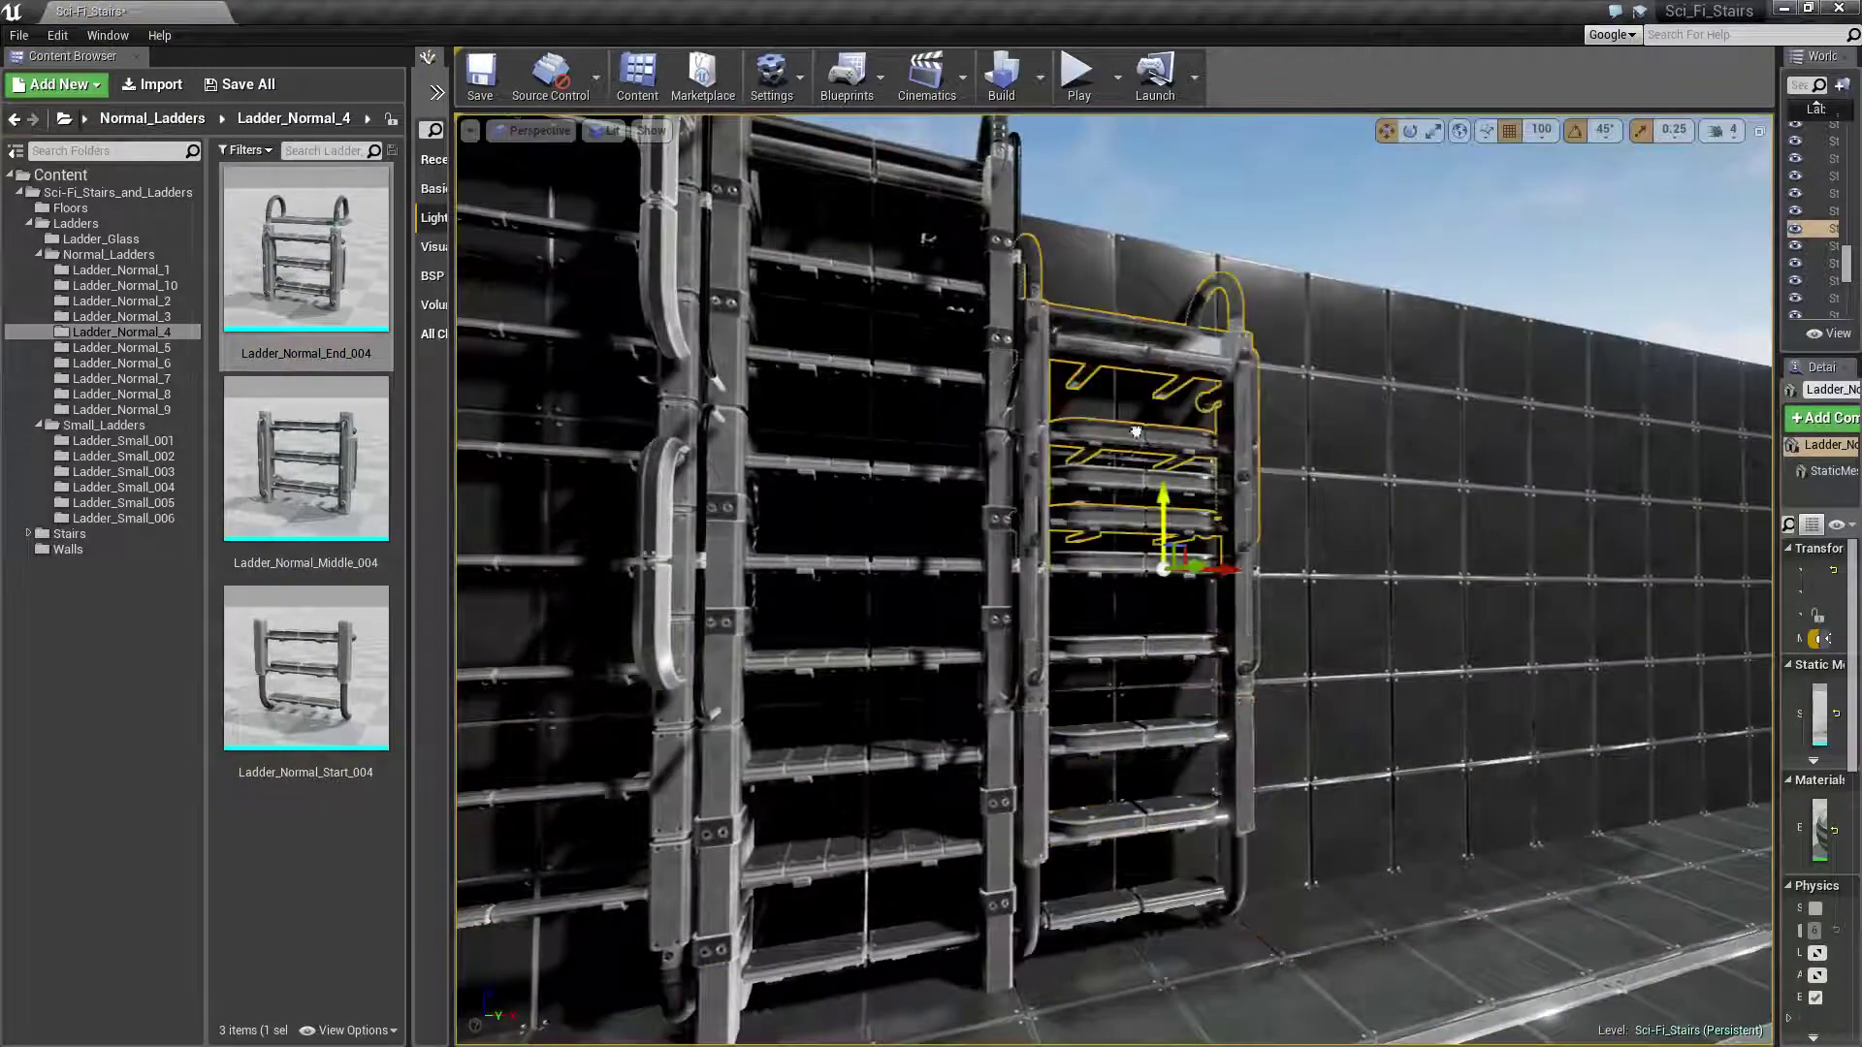
{"action": "right_click_drag", "start_coordinate": [1183, 417], "coordinate": [1164, 291]}
{"action": "right_click_drag", "start_coordinate": [1115, 485], "coordinate": [970, 504]}
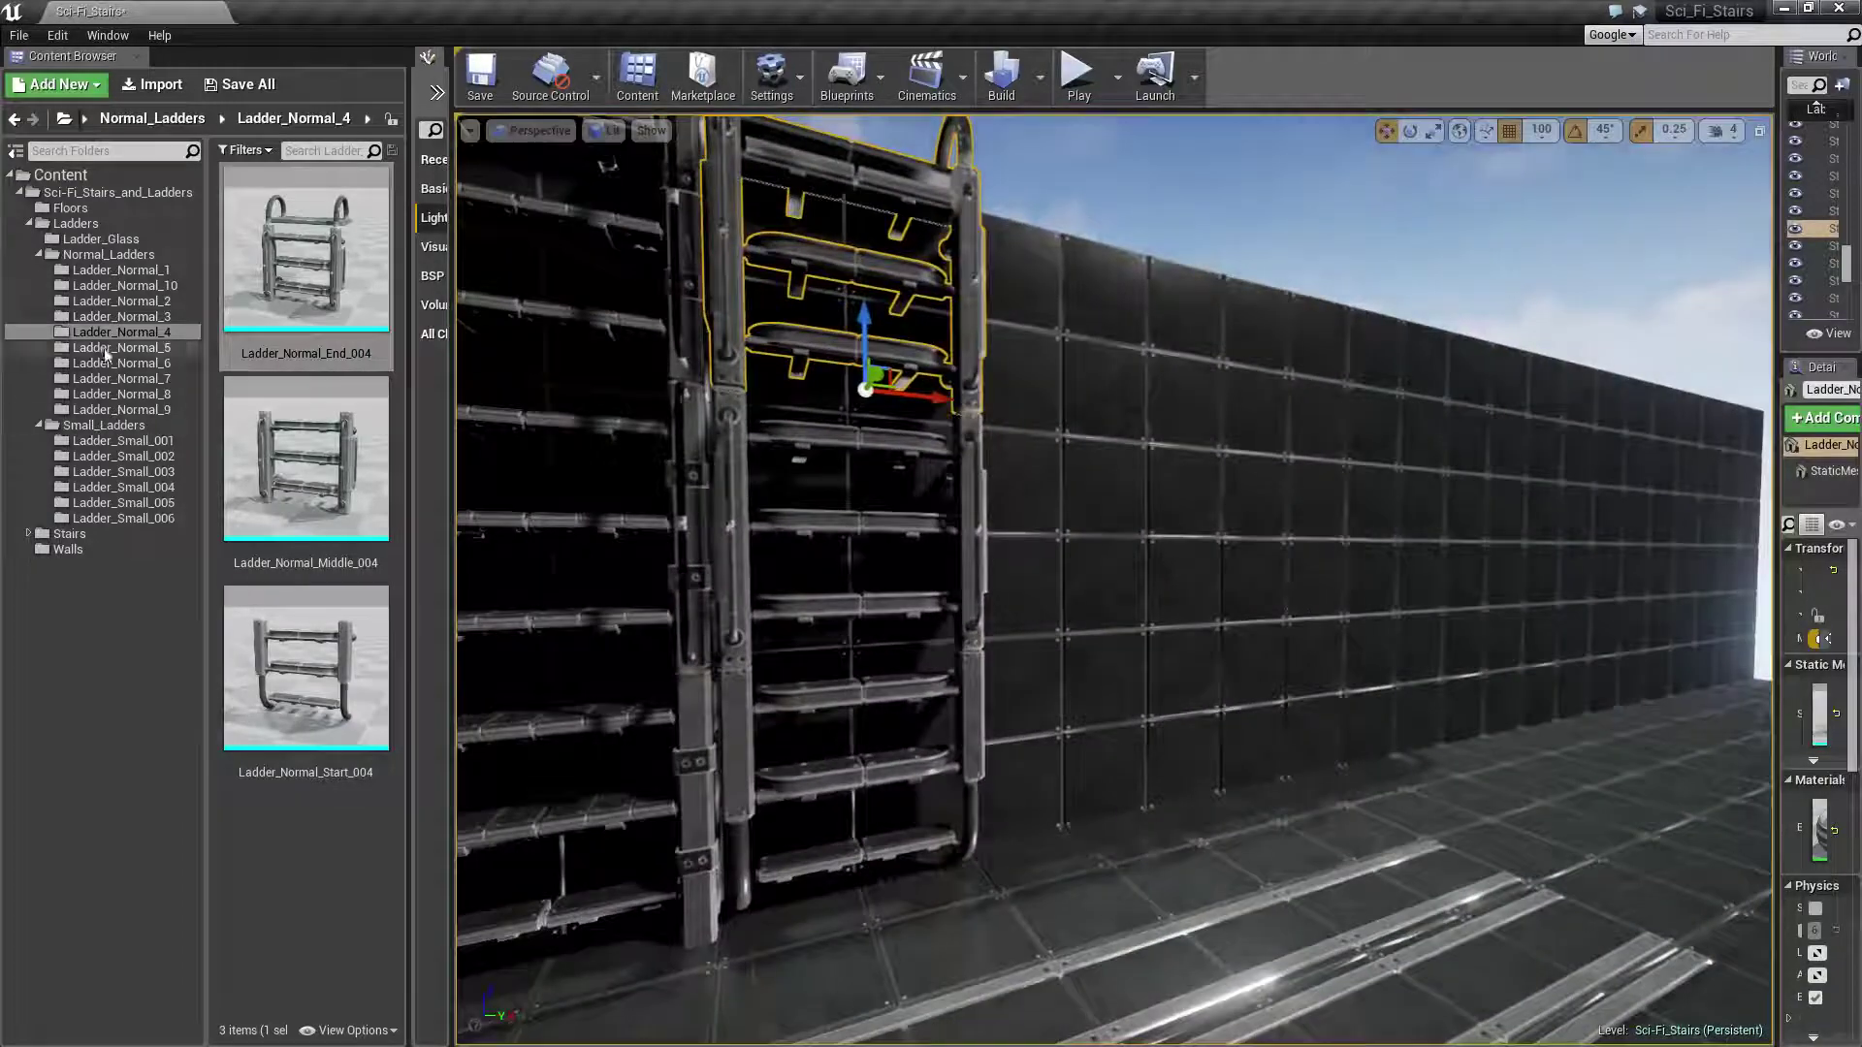
Stack Ladder_Normal_Start_005, Middle_005 and End_005 into a ladder at the wall base
{"action": "left_click", "coordinate": [114, 347]}
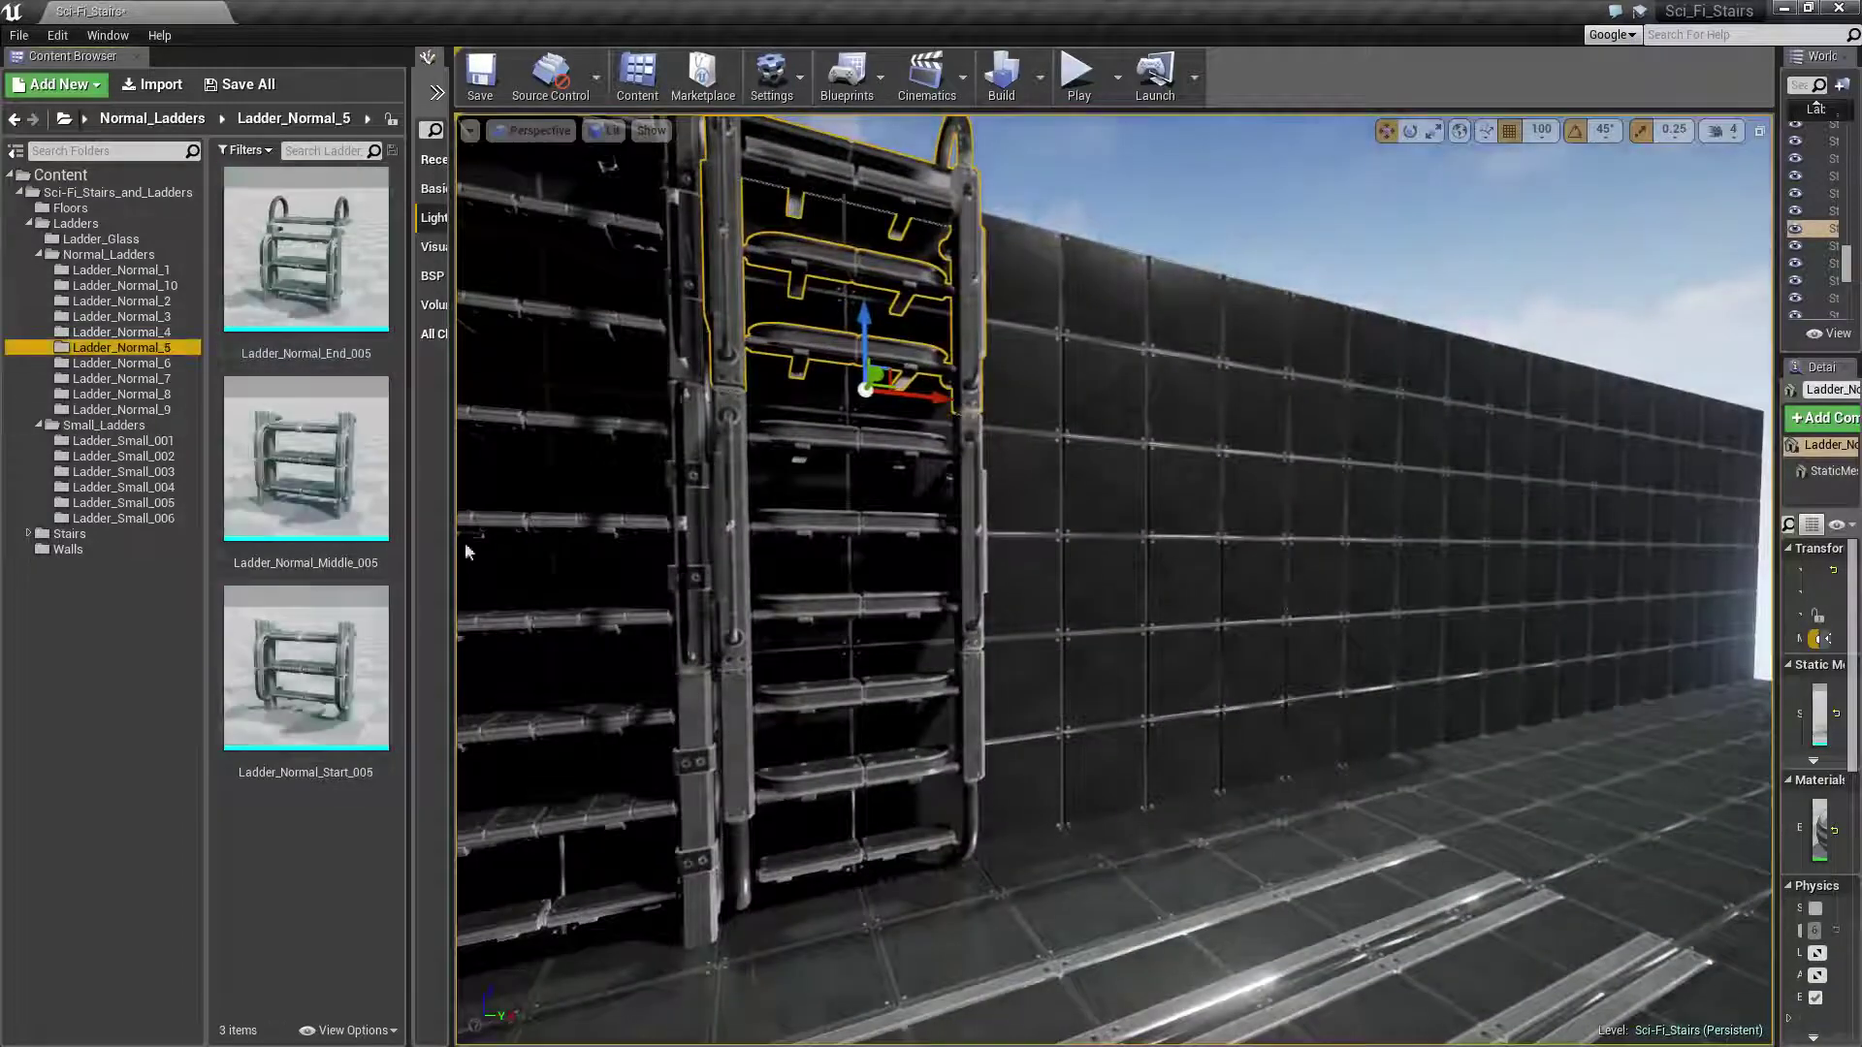
{"action": "left_click_drag", "start_coordinate": [306, 669], "coordinate": [1211, 846]}
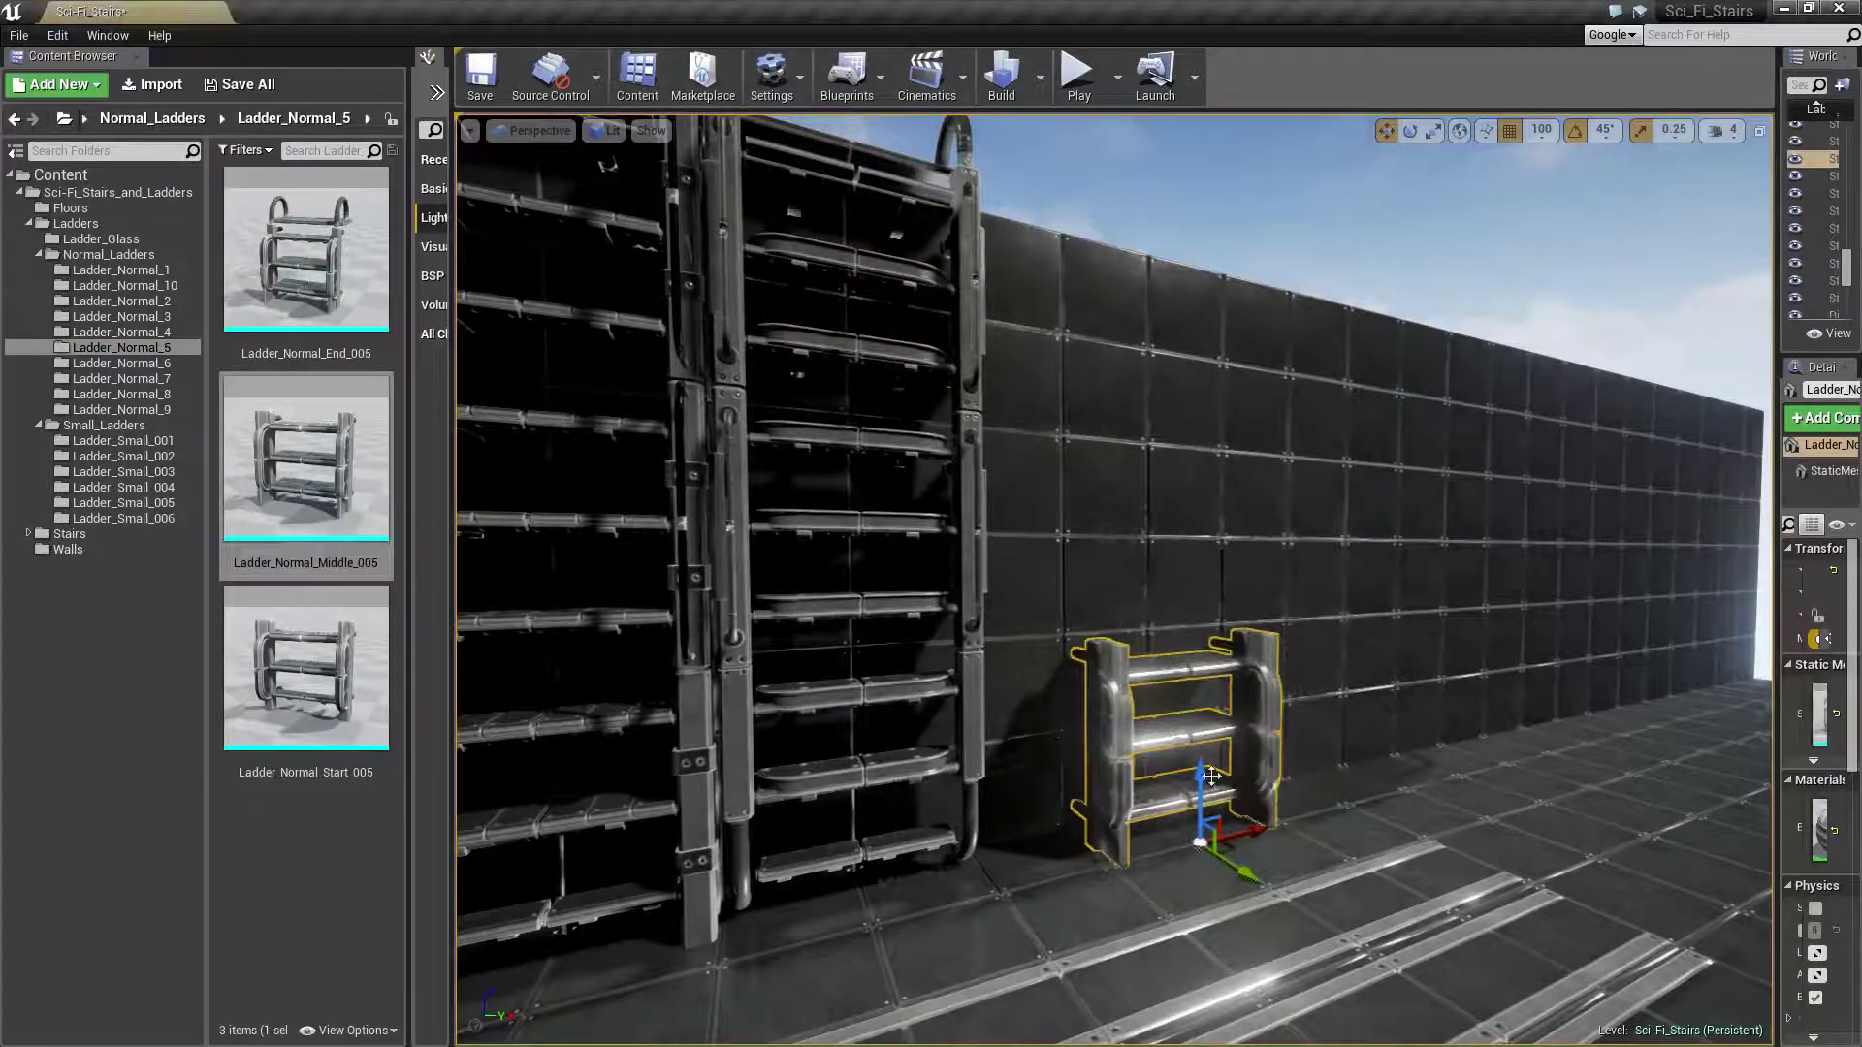
{"action": "left_click_drag", "start_coordinate": [313, 462], "coordinate": [1185, 566]}
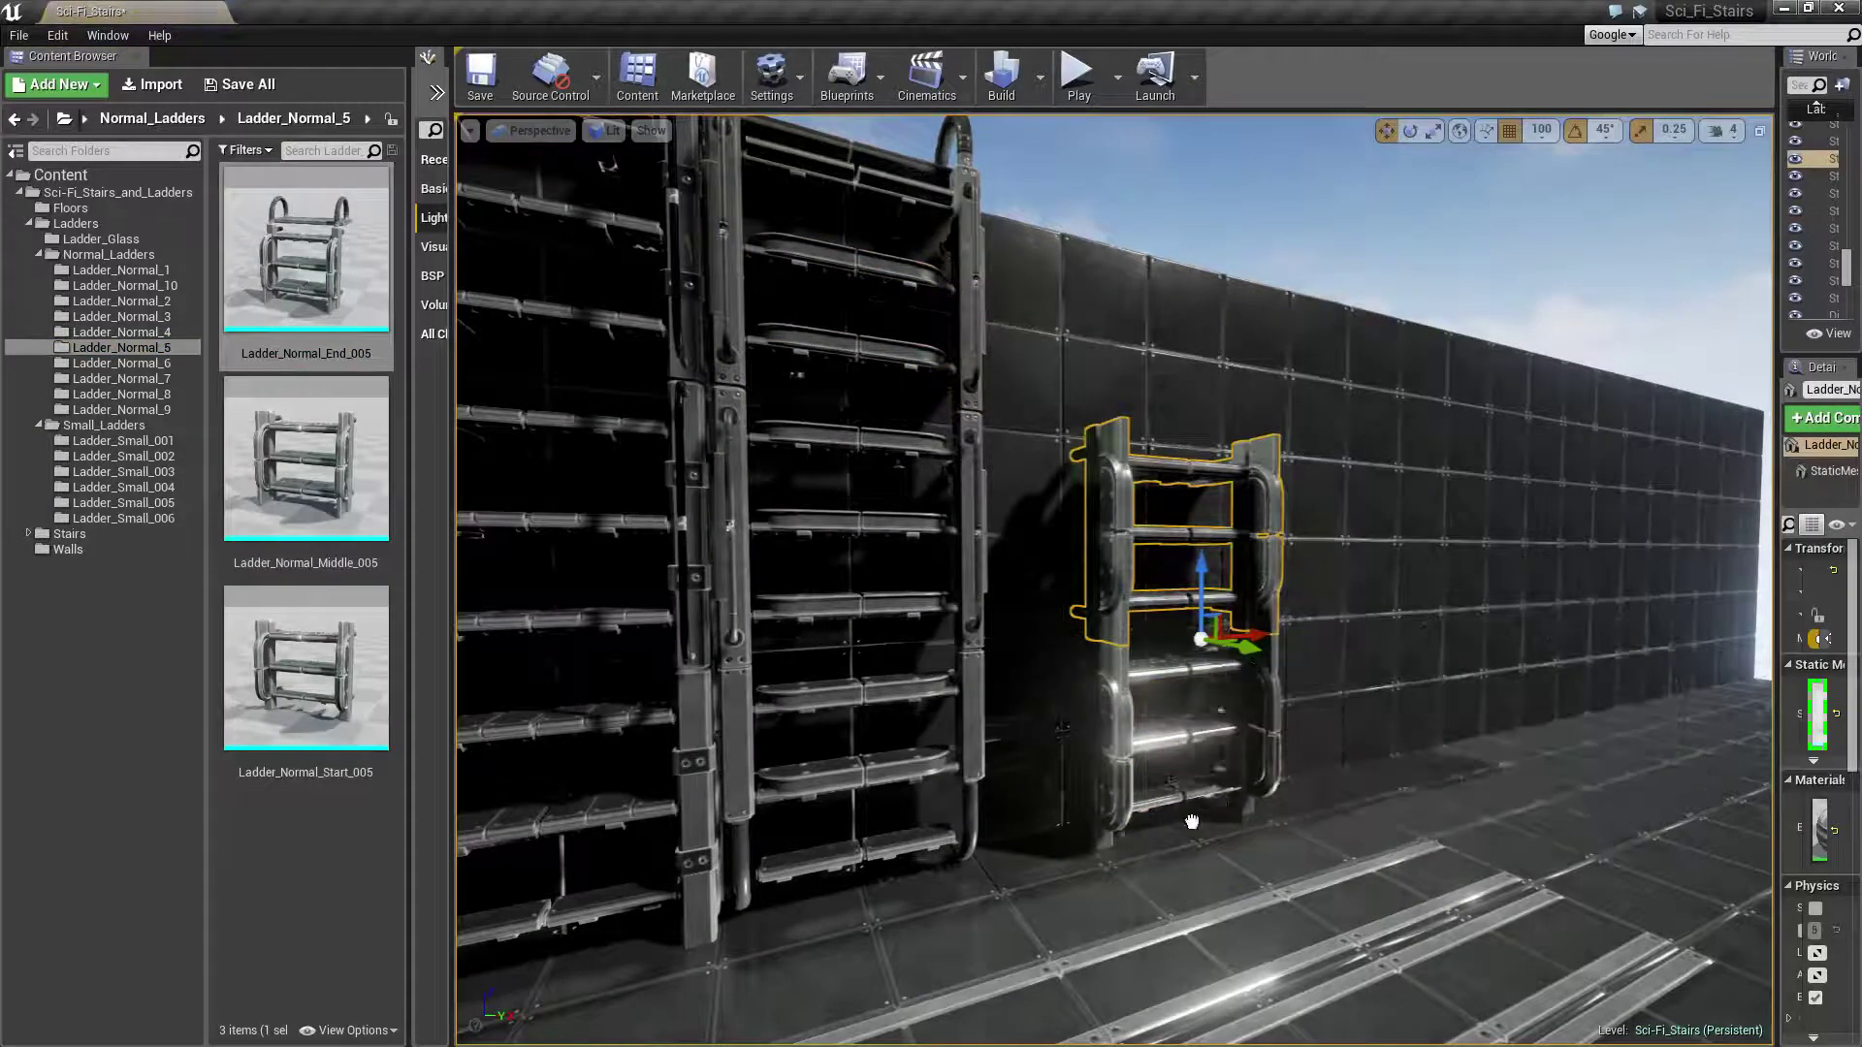
{"action": "mouse_move", "coordinate": [384, 301]}
{"action": "left_mouse_down"}
{"action": "mouse_move", "coordinate": [1248, 793]}
{"action": "mouse_move", "coordinate": [1167, 344]}
{"action": "left_mouse_up"}
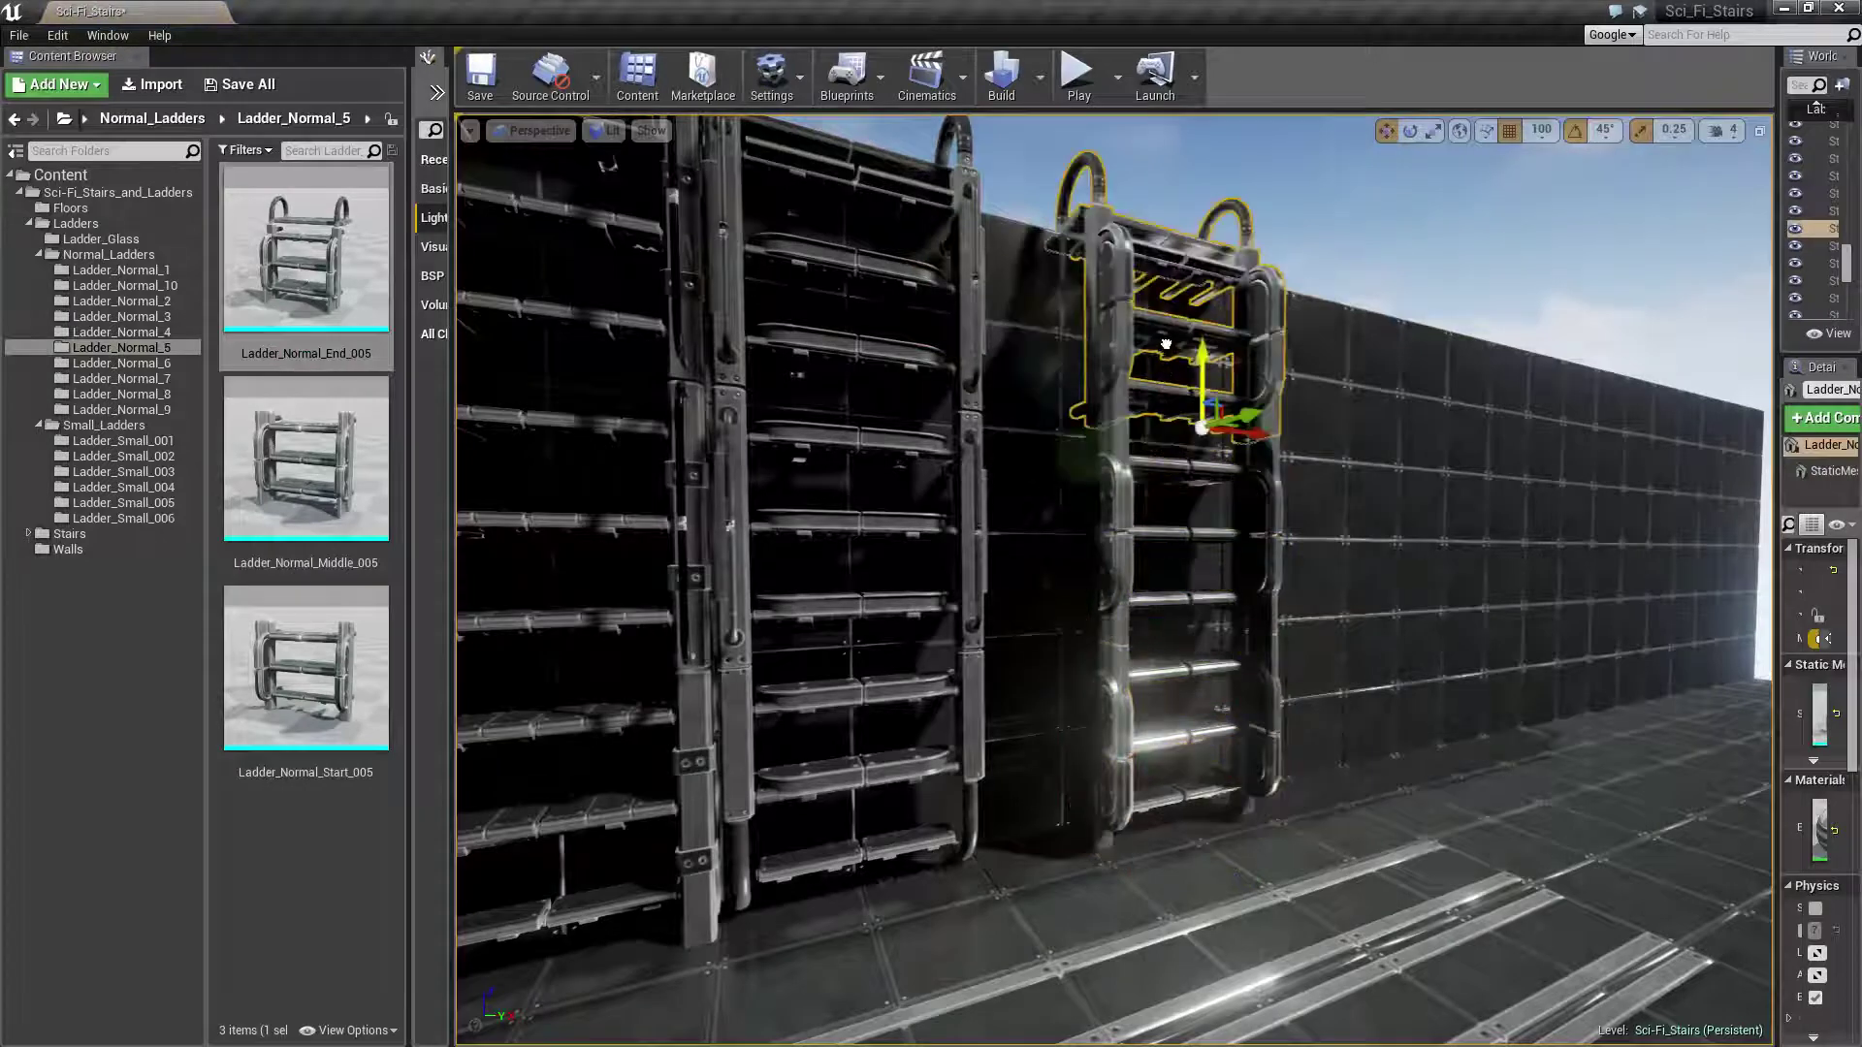
Stack Ladder_Normal_Start_006 and Middle_006 by the wall and snap End_006 onto the top
{"action": "left_click", "coordinate": [121, 363]}
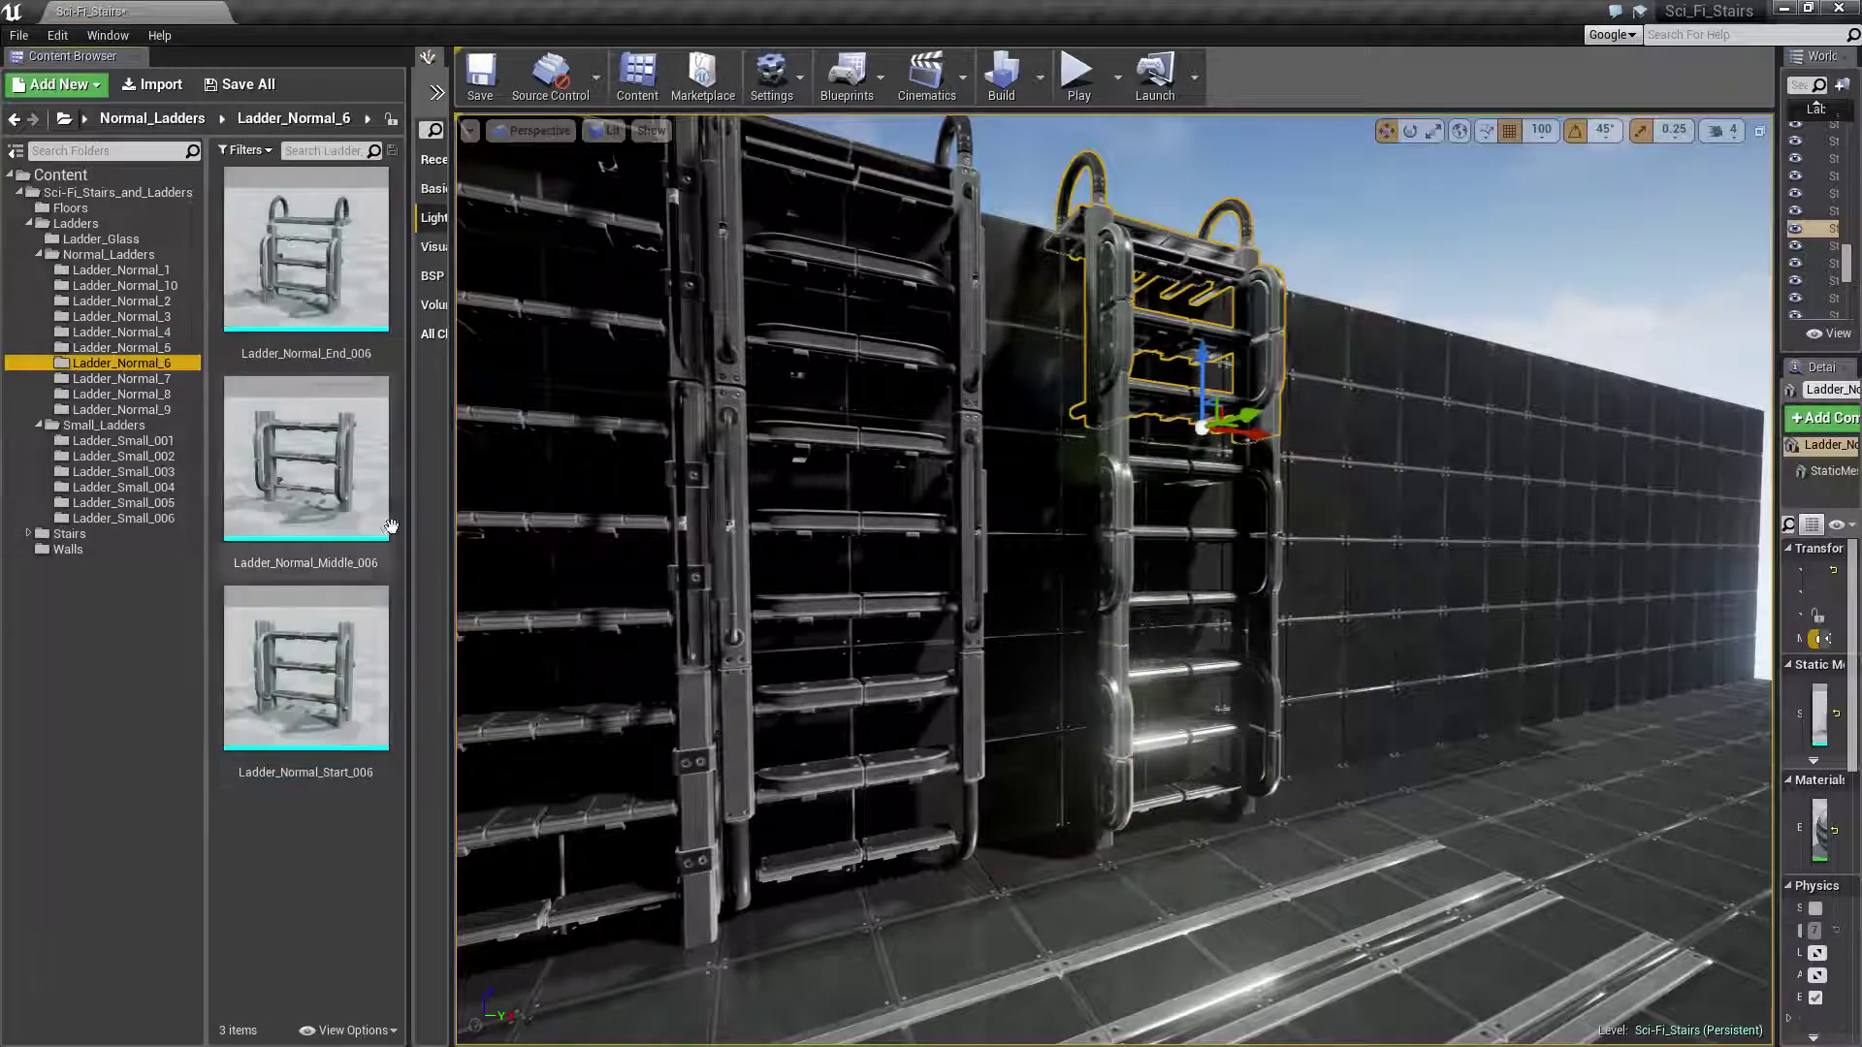
{"action": "left_click_drag", "start_coordinate": [306, 669], "coordinate": [1383, 775]}
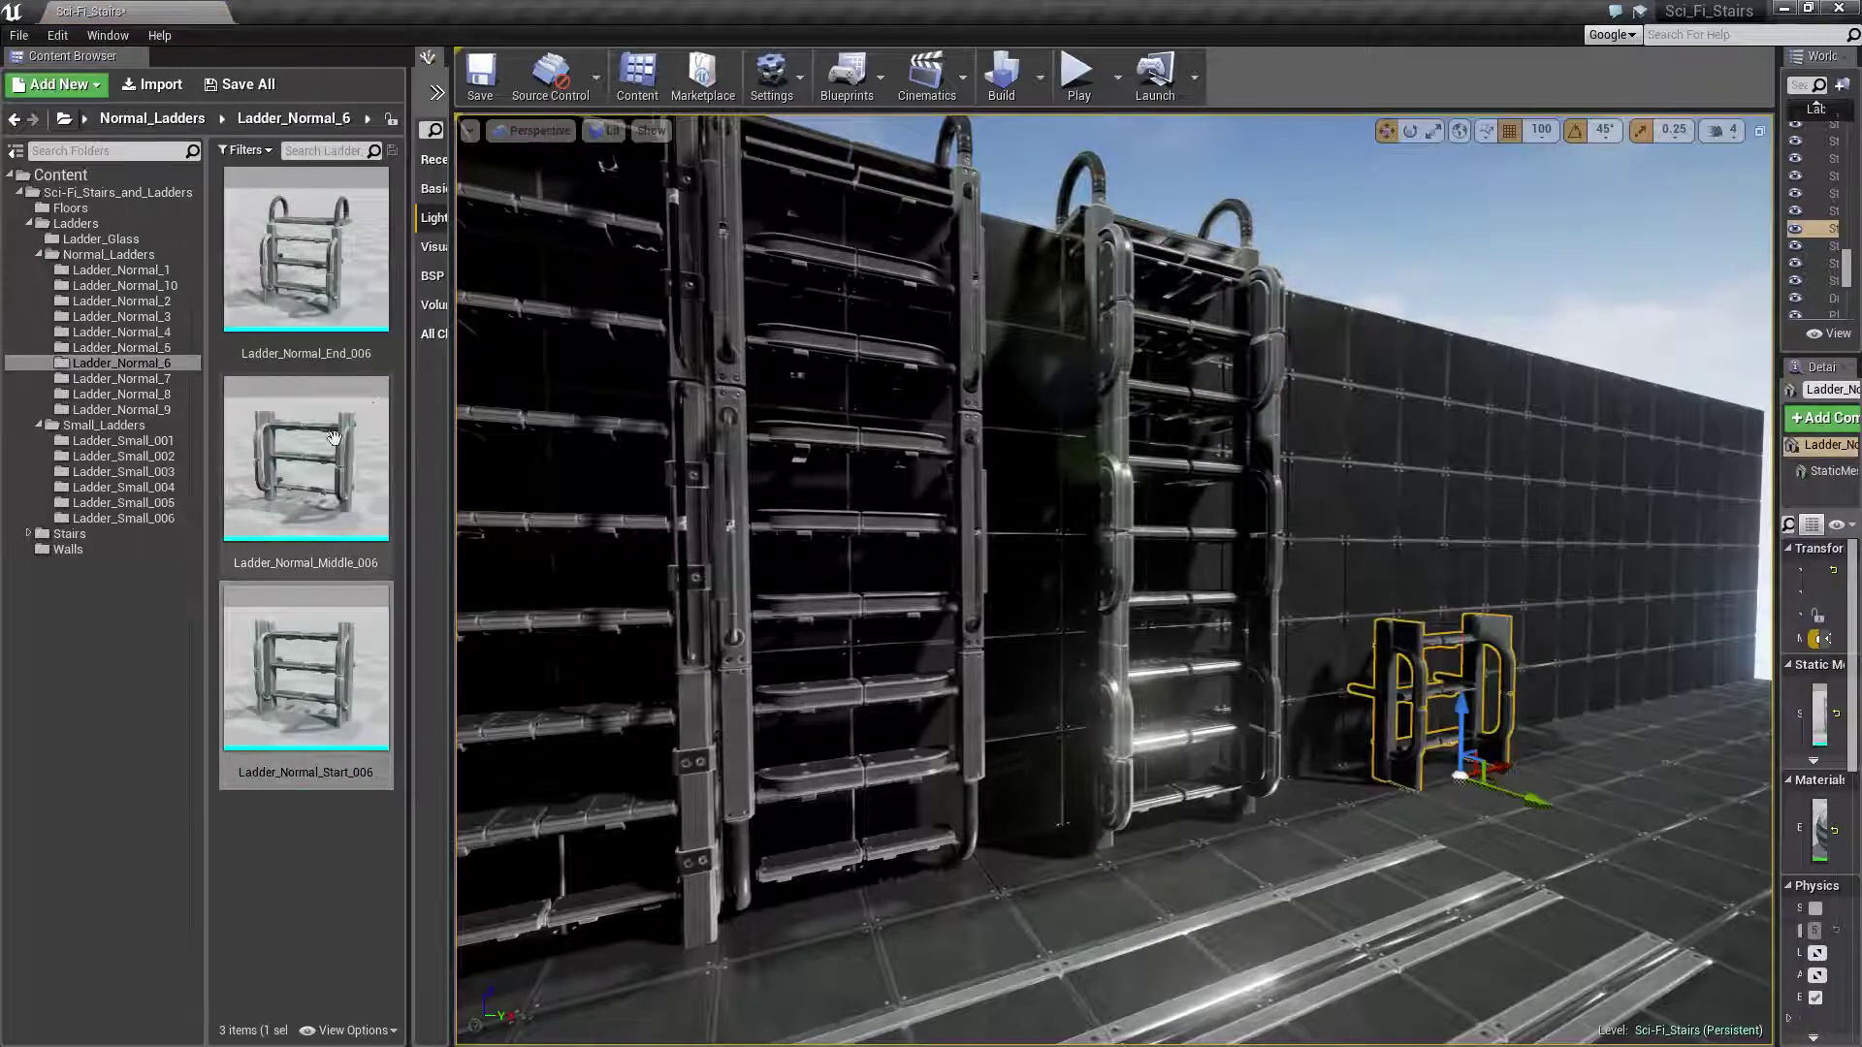
{"action": "mouse_move", "coordinate": [306, 460]}
{"action": "left_mouse_down"}
{"action": "mouse_move", "coordinate": [1462, 773]}
{"action": "mouse_move", "coordinate": [1493, 550]}
{"action": "left_mouse_up"}
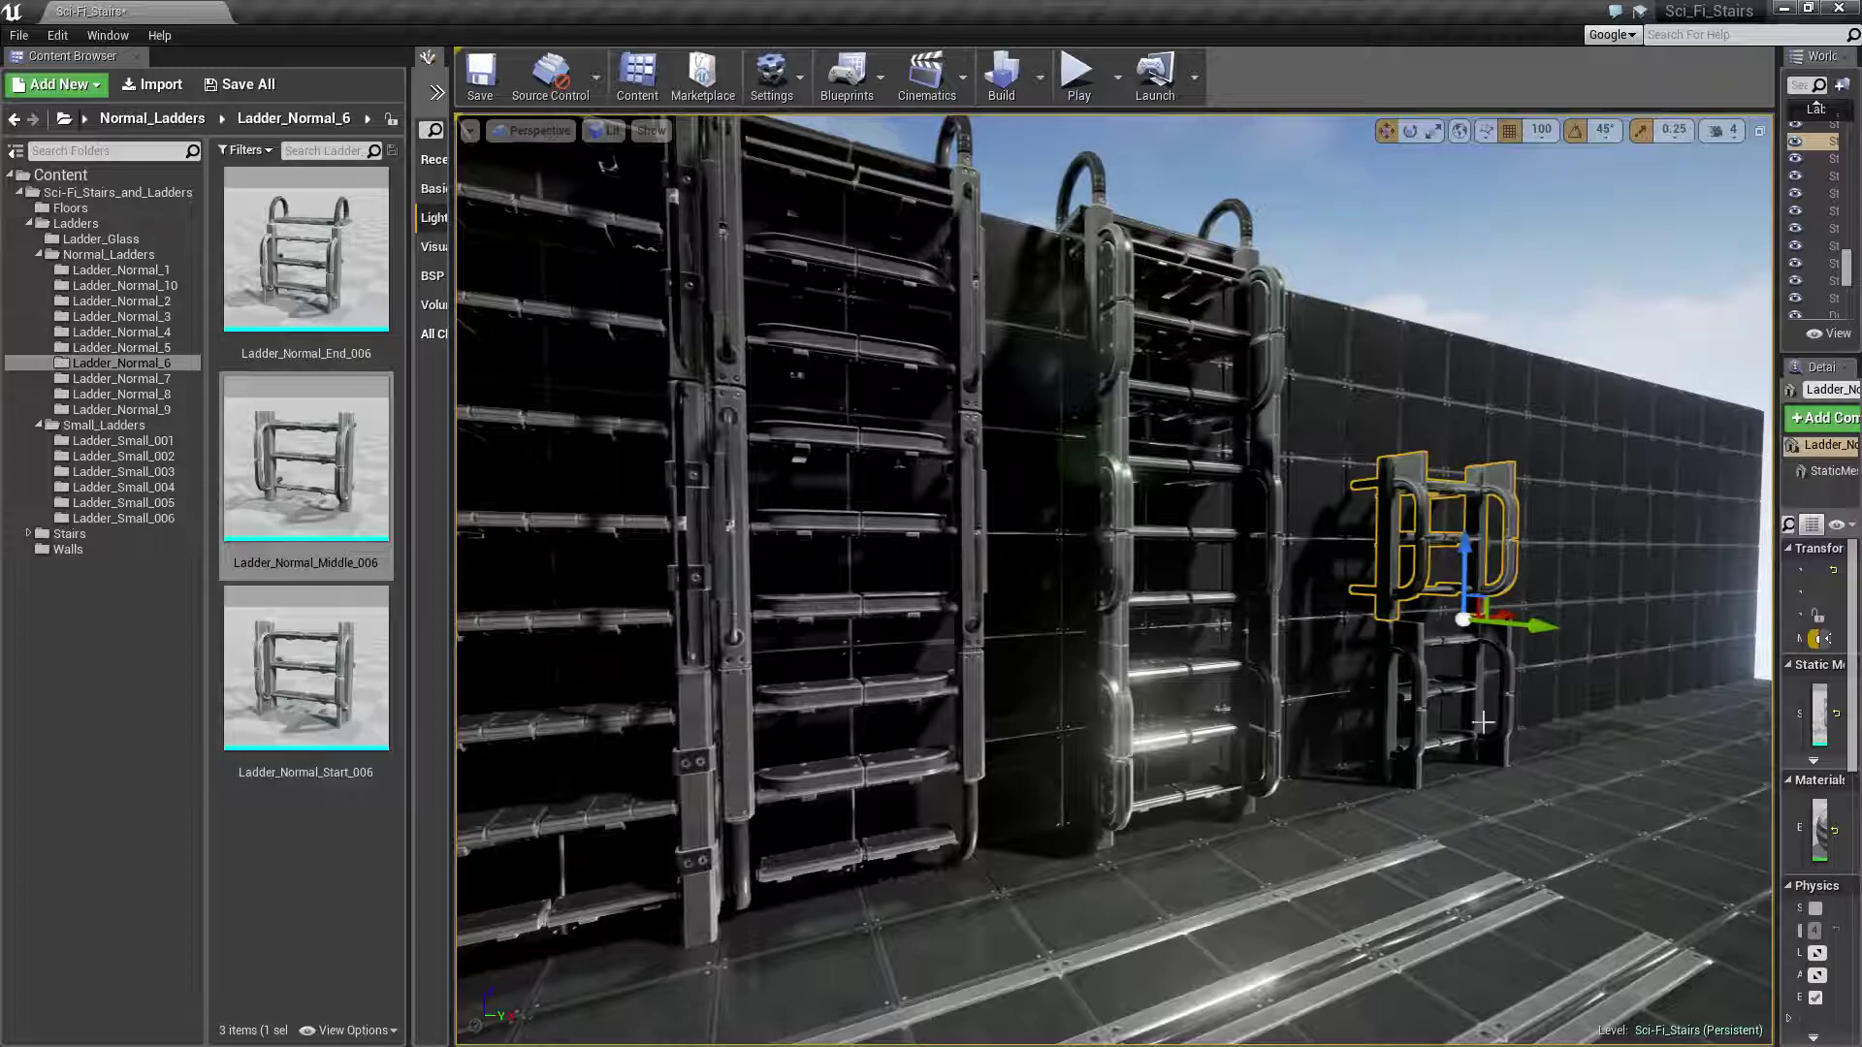
{"action": "left_click", "coordinate": [1449, 682]}
{"action": "left_click_drag", "start_coordinate": [1459, 693], "coordinate": [1474, 346]}
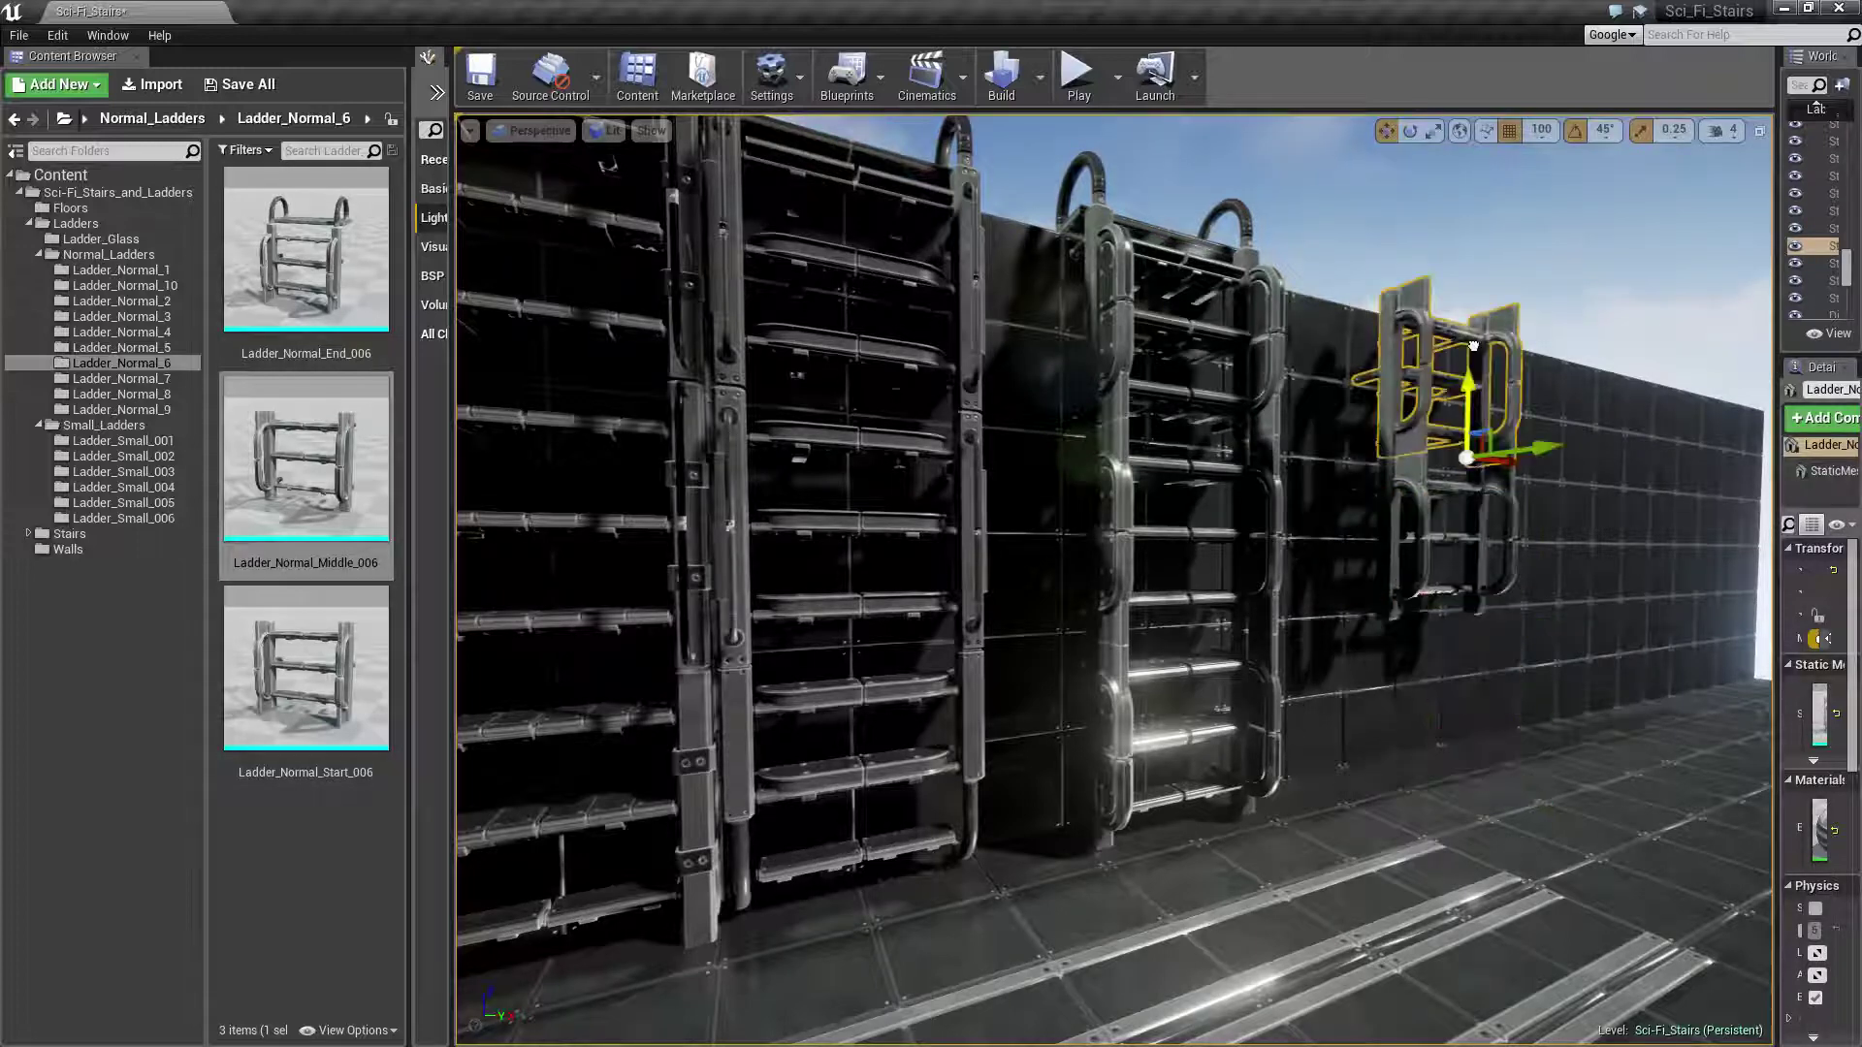
{"action": "left_click", "coordinate": [1415, 476], "text": "ctrl"}
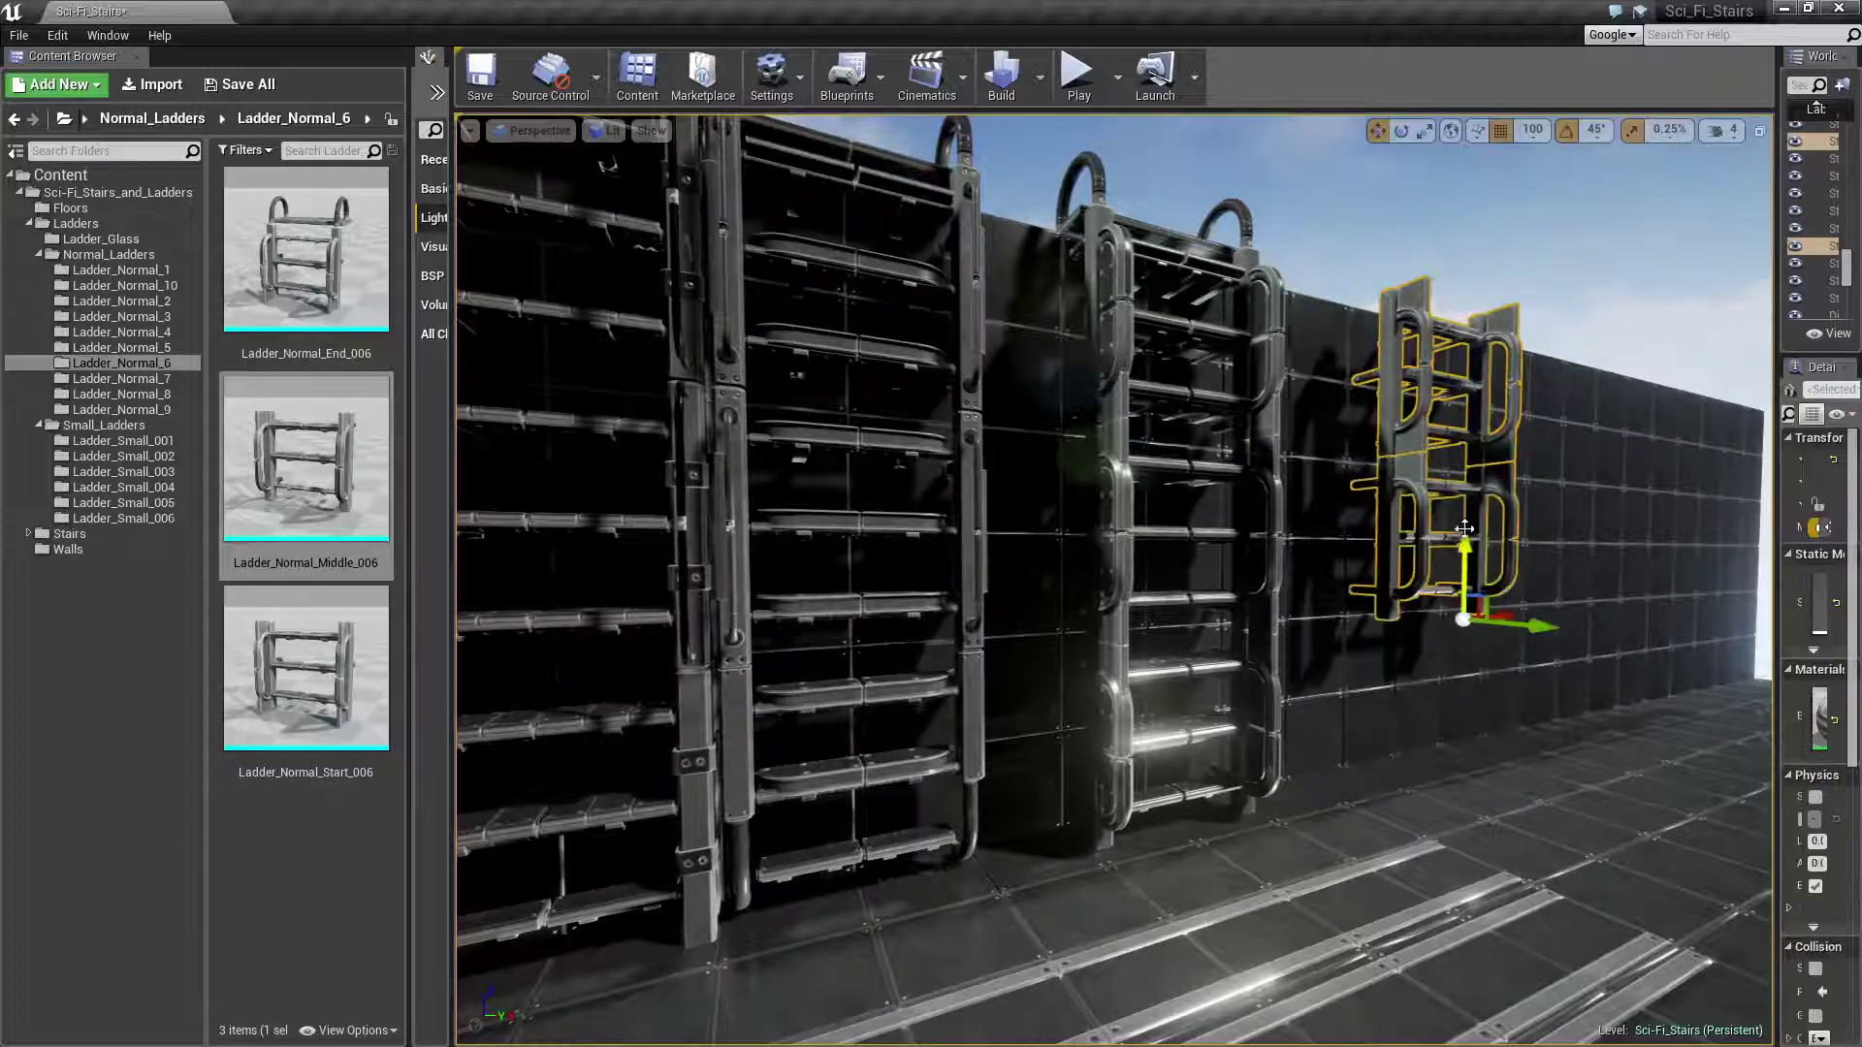
{"action": "left_click_drag", "start_coordinate": [1465, 527], "coordinate": [1477, 683]}
{"action": "left_click_drag", "start_coordinate": [320, 281], "coordinate": [1486, 621]}
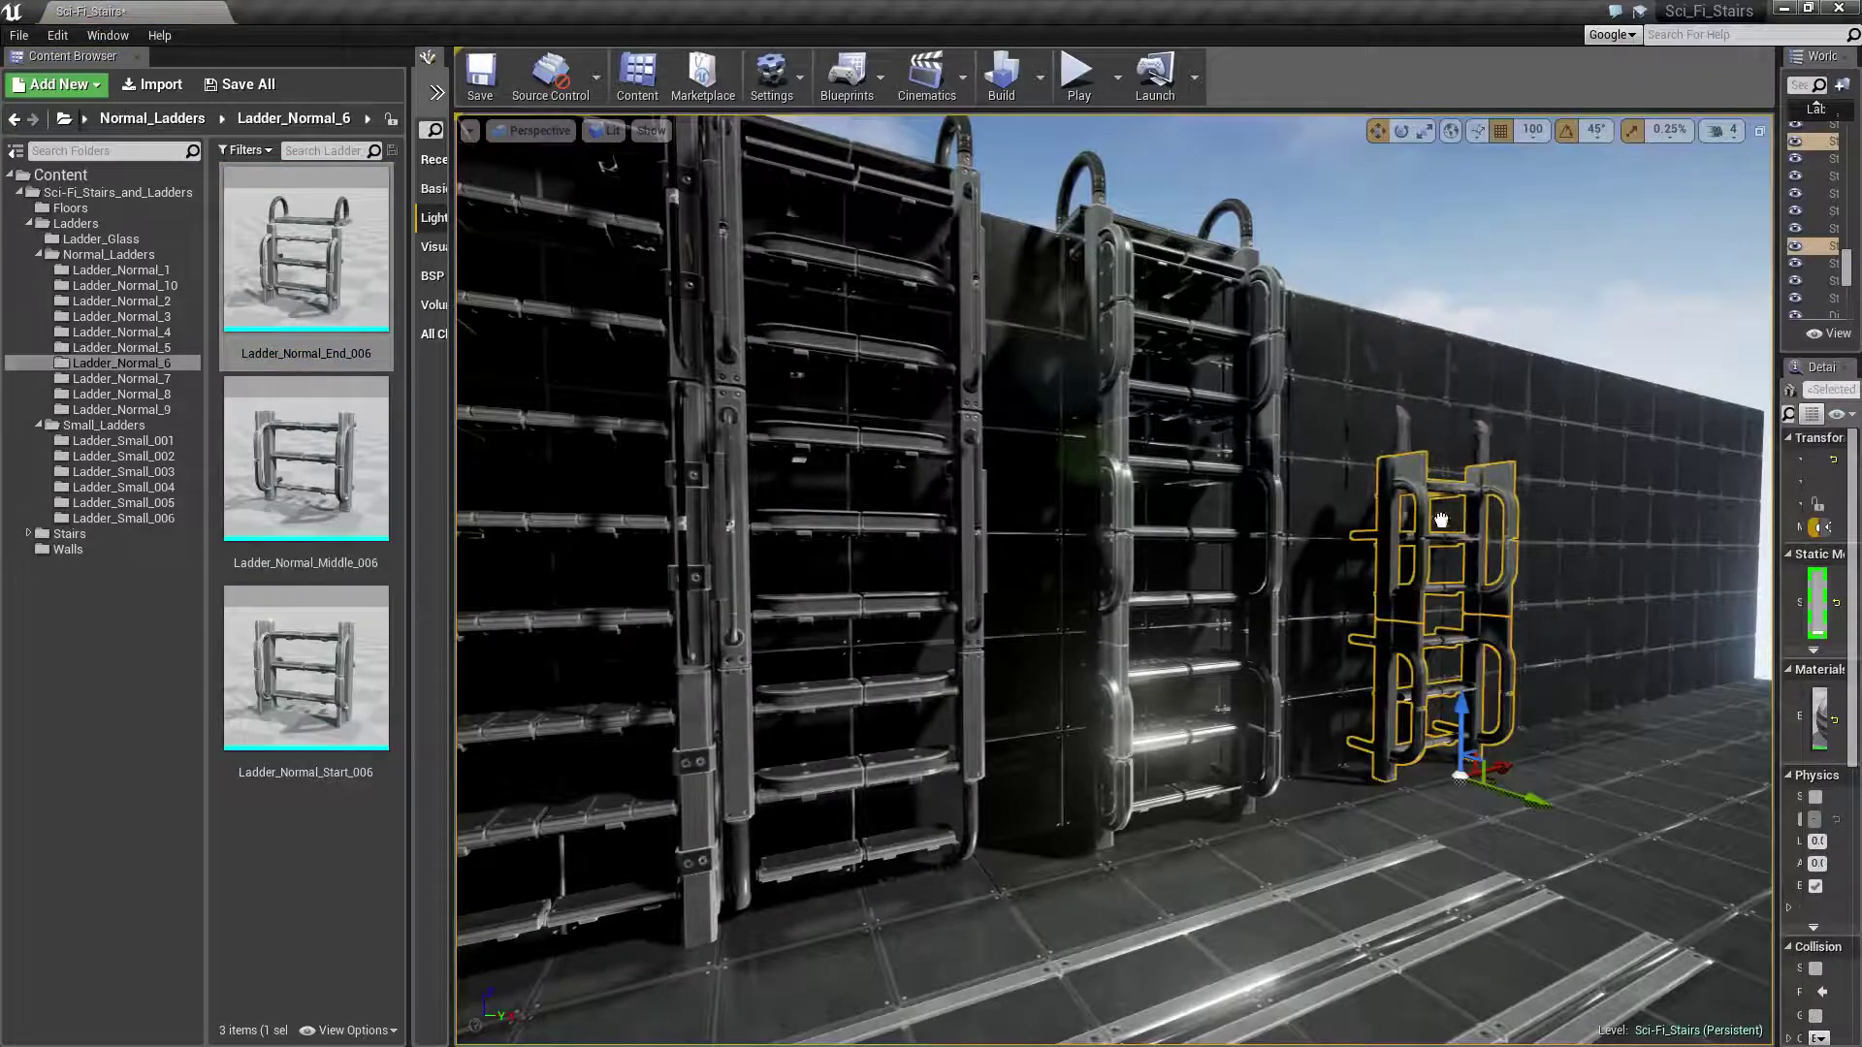
{"action": "left_click_drag", "start_coordinate": [1460, 513], "coordinate": [1443, 495]}
{"action": "left_click_drag", "start_coordinate": [1448, 487], "coordinate": [1470, 499]}
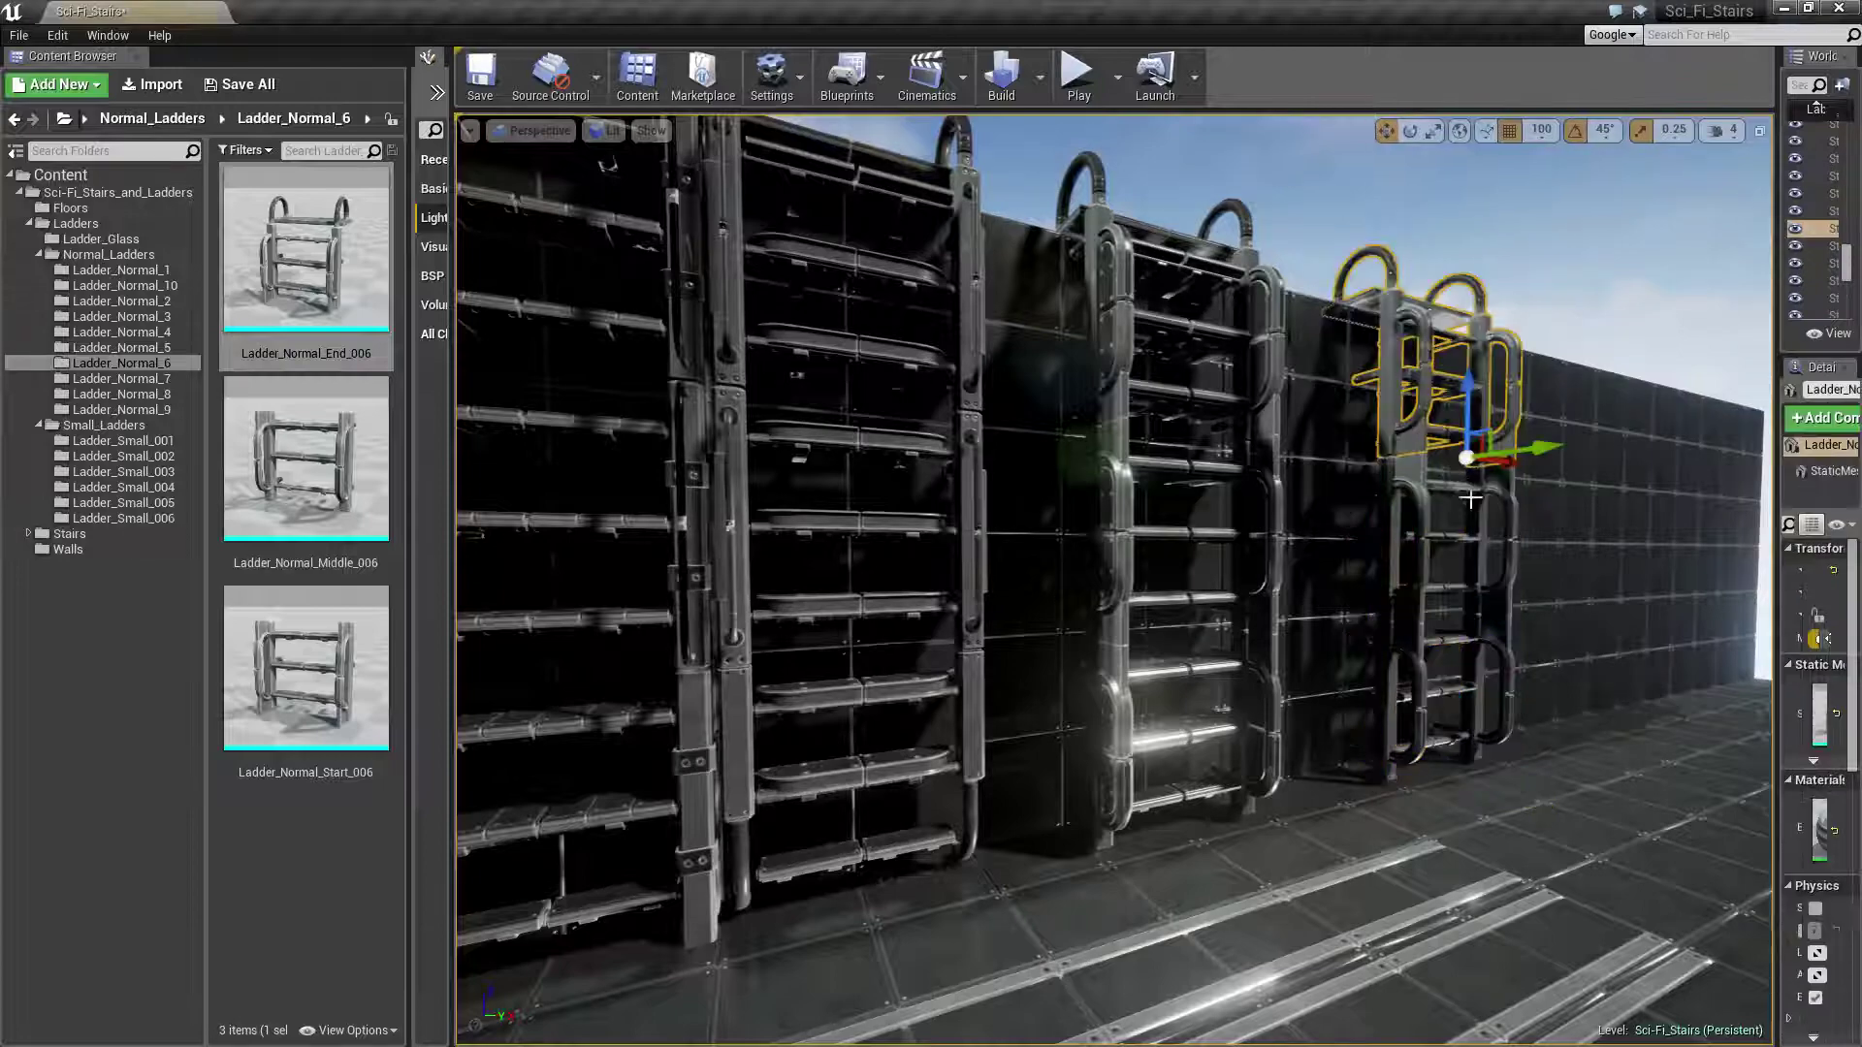
{"action": "right_click_drag", "start_coordinate": [1356, 666], "coordinate": [1357, 665]}
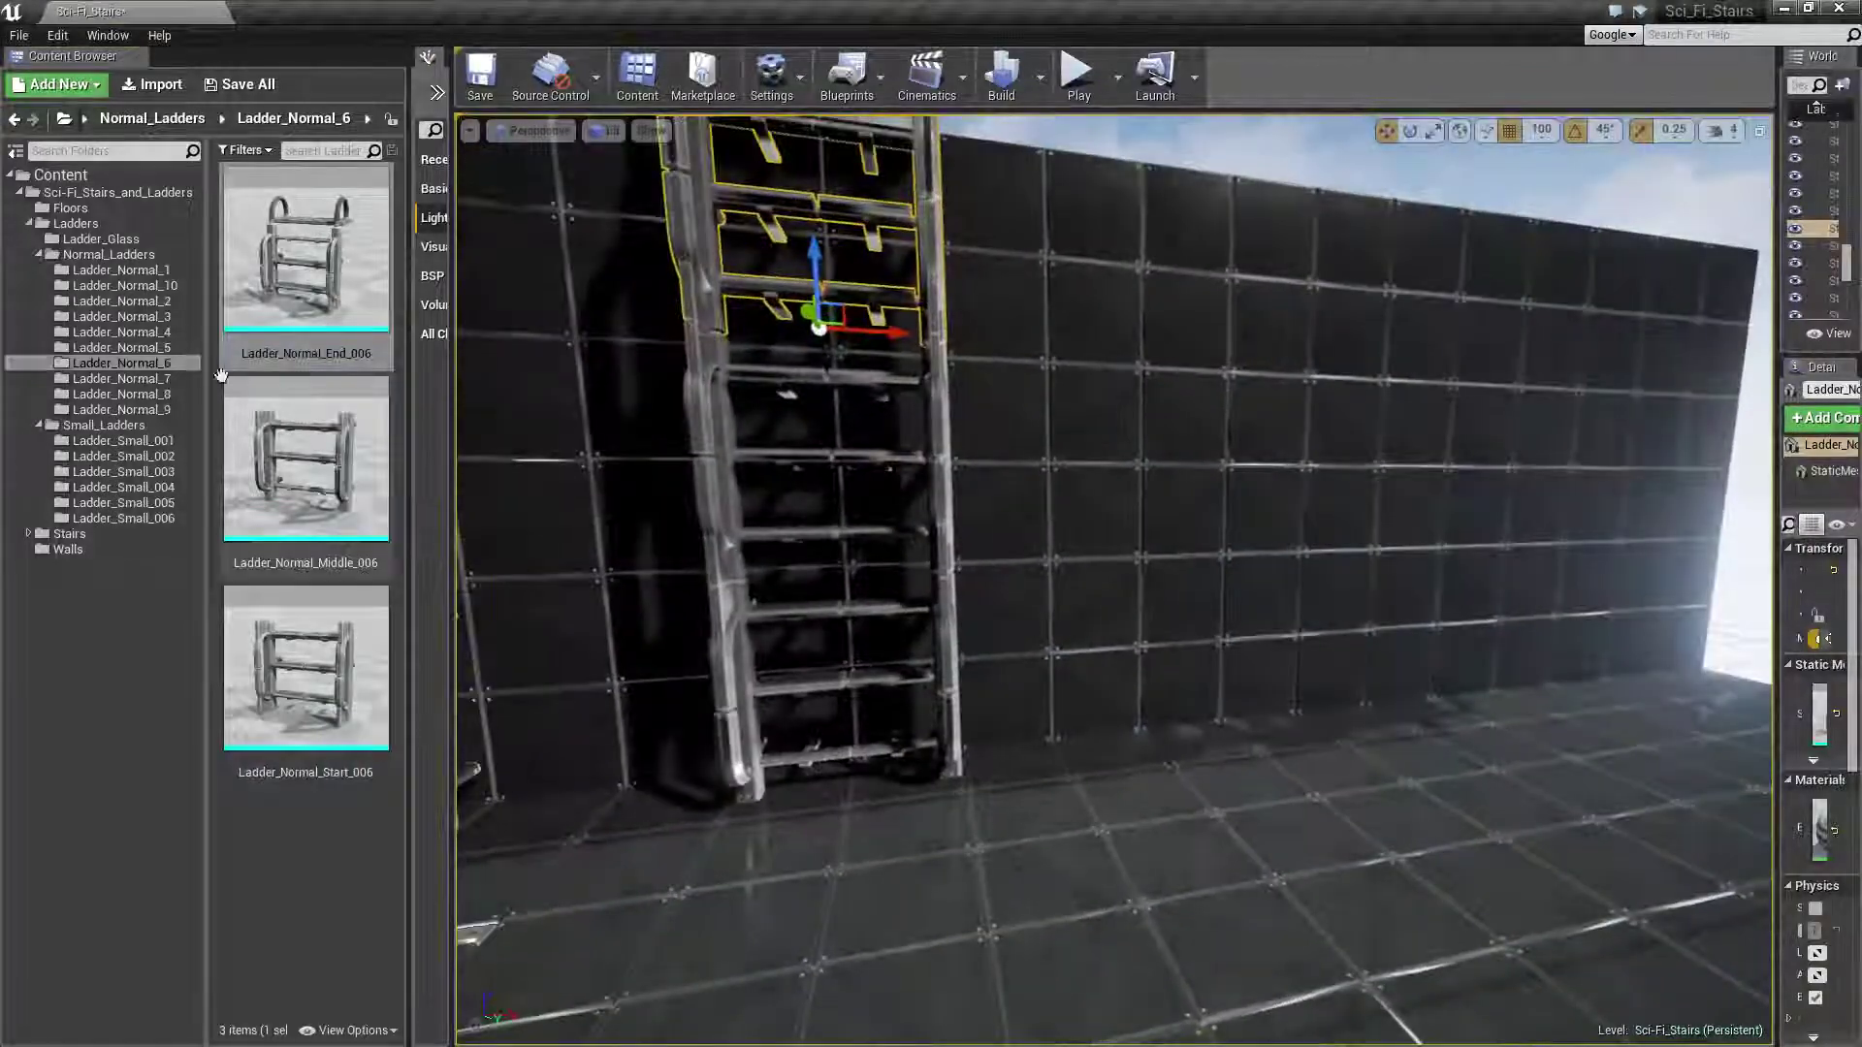
Stack Ladder_Normal_Start_007, Middle_007 and End_007 into a ladder on the wall
{"action": "left_click", "coordinate": [114, 378]}
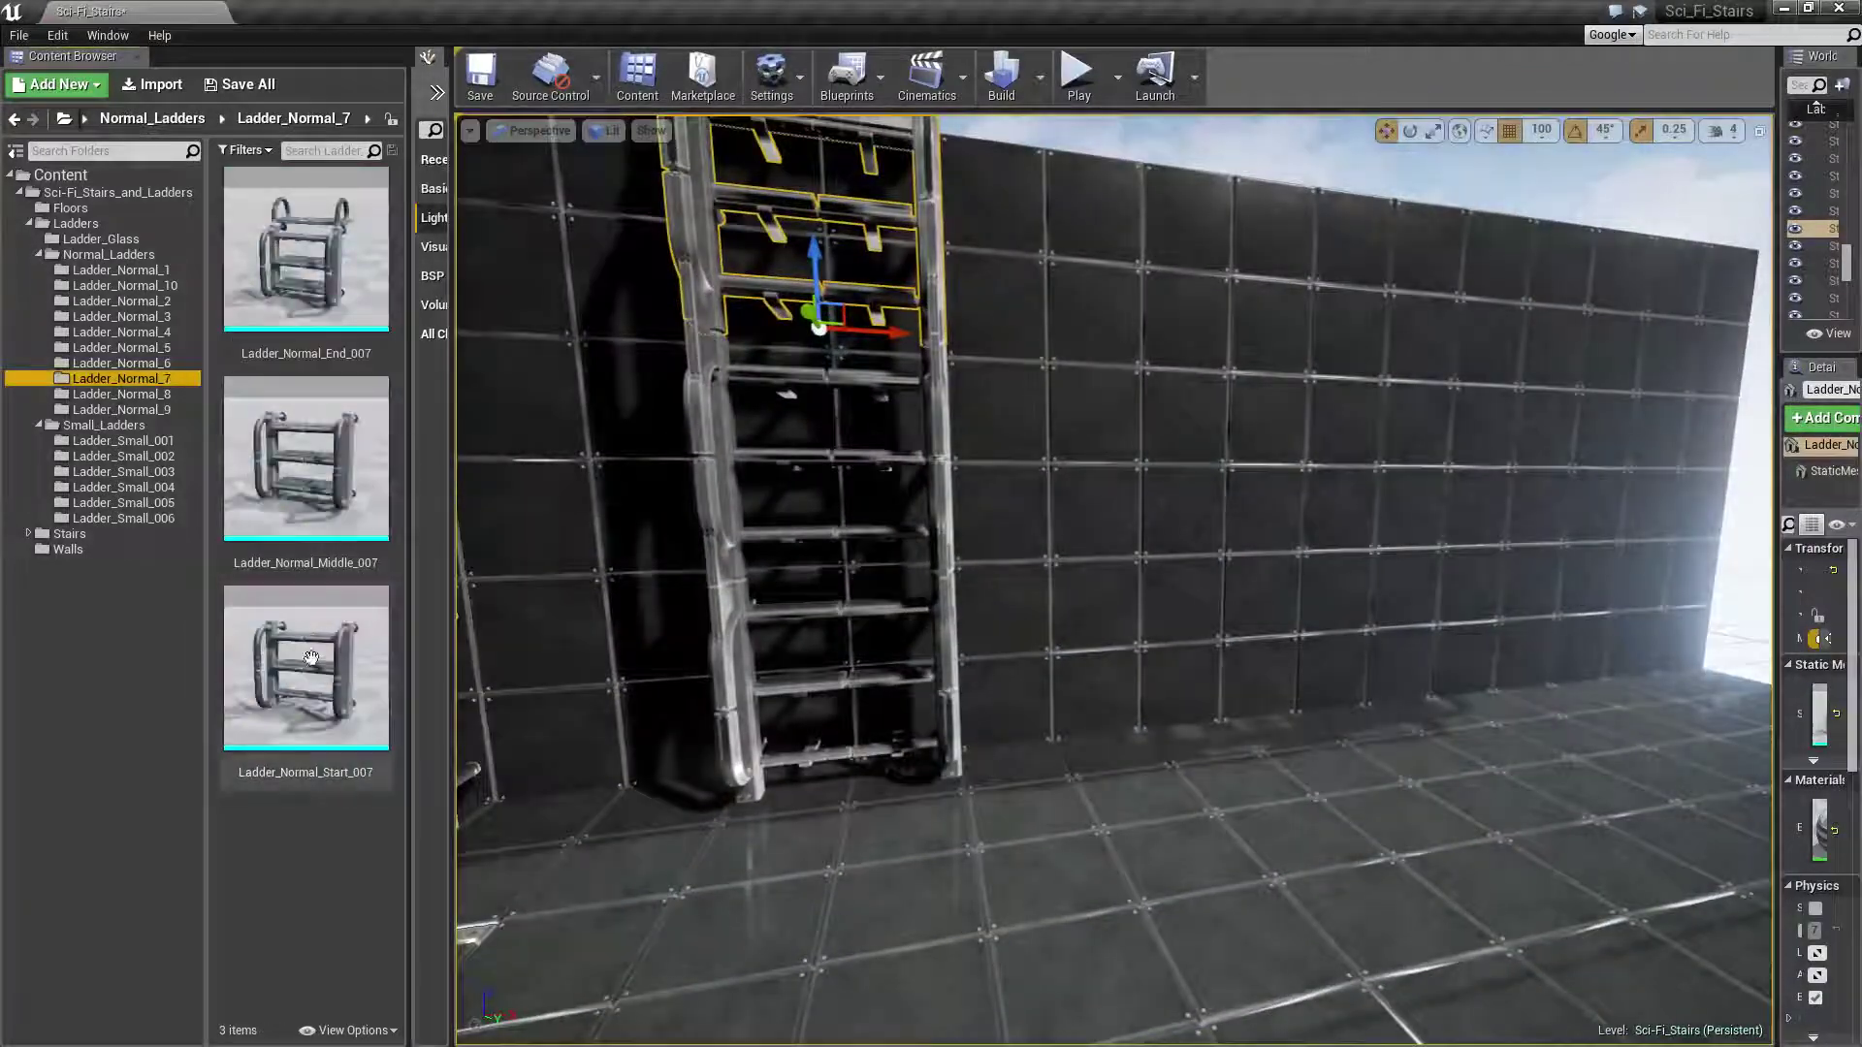
{"action": "mouse_move", "coordinate": [1022, 644]}
{"action": "left_mouse_down"}
{"action": "mouse_move", "coordinate": [1145, 719]}
{"action": "mouse_move", "coordinate": [1189, 786]}
{"action": "left_mouse_up"}
{"action": "mouse_move", "coordinate": [347, 483]}
{"action": "left_mouse_down"}
{"action": "mouse_move", "coordinate": [1157, 550]}
{"action": "mouse_move", "coordinate": [1195, 579]}
{"action": "left_mouse_up"}
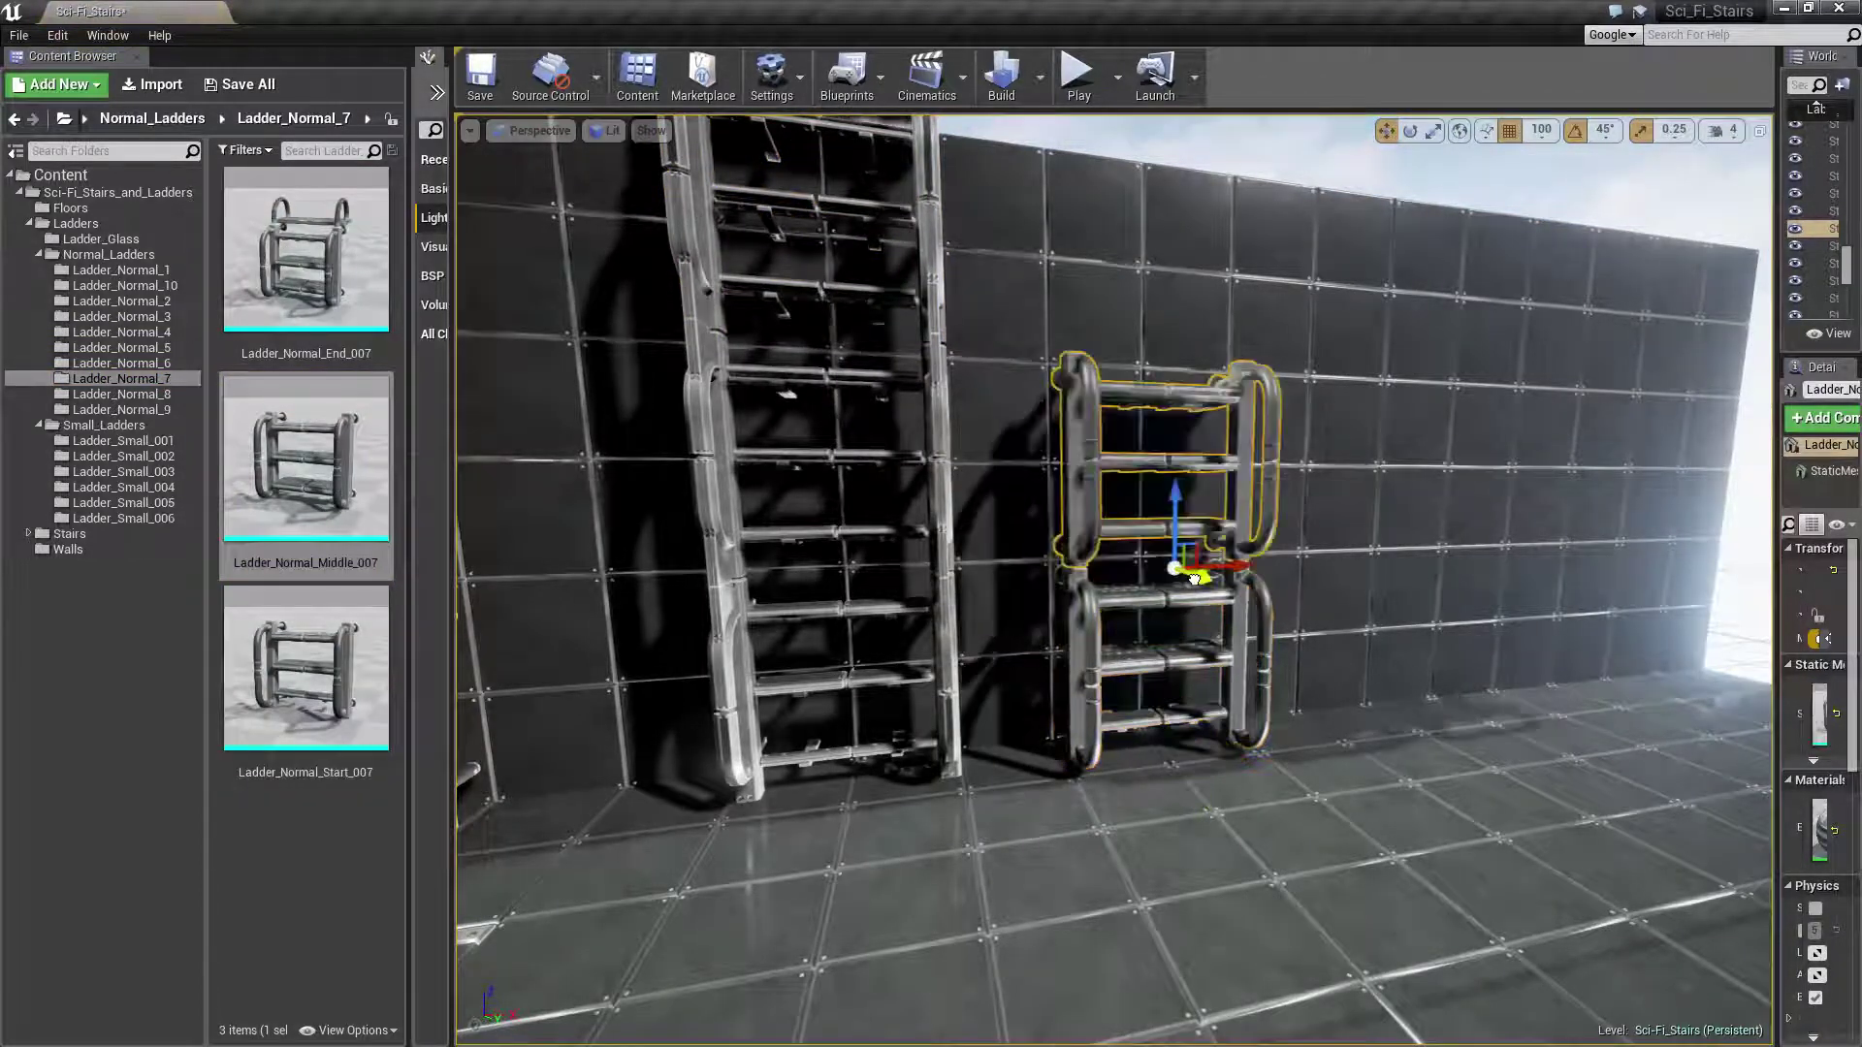
{"action": "left_click_drag", "start_coordinate": [345, 317], "coordinate": [1203, 449]}
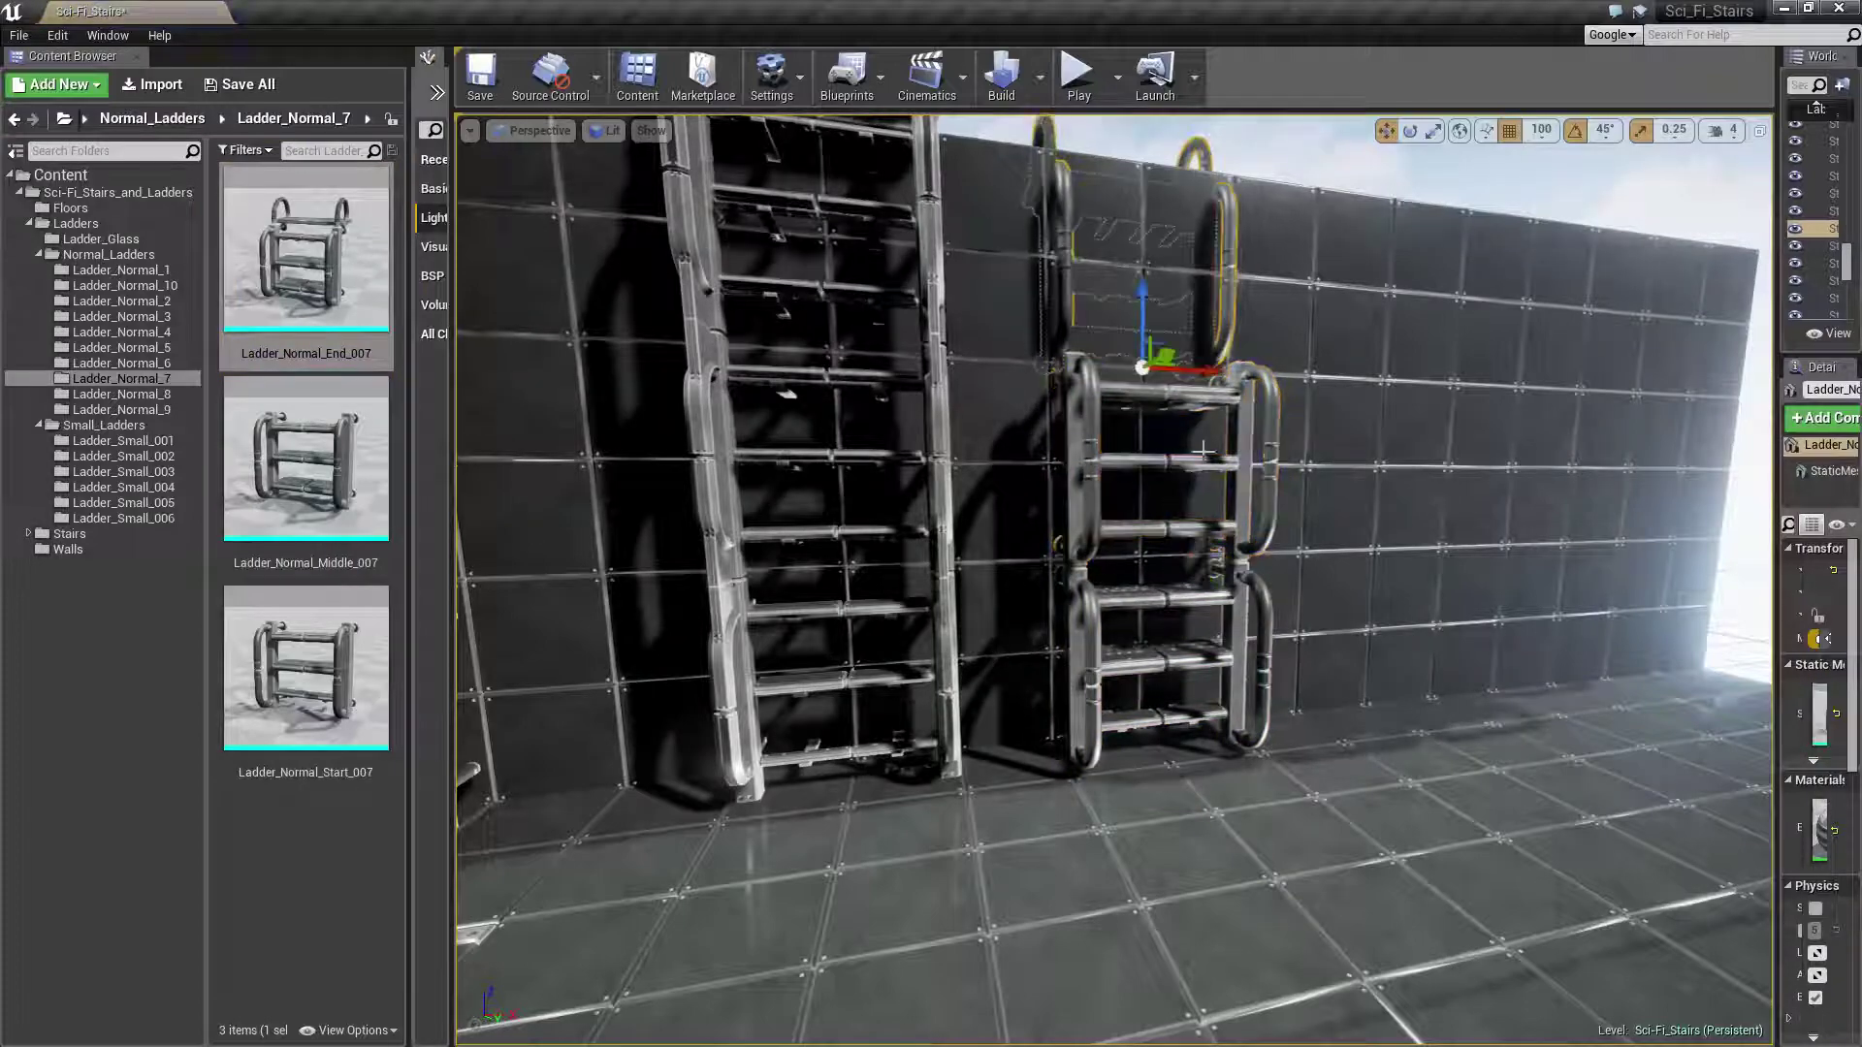
{"action": "left_click_drag", "start_coordinate": [1178, 343], "coordinate": [1203, 337]}
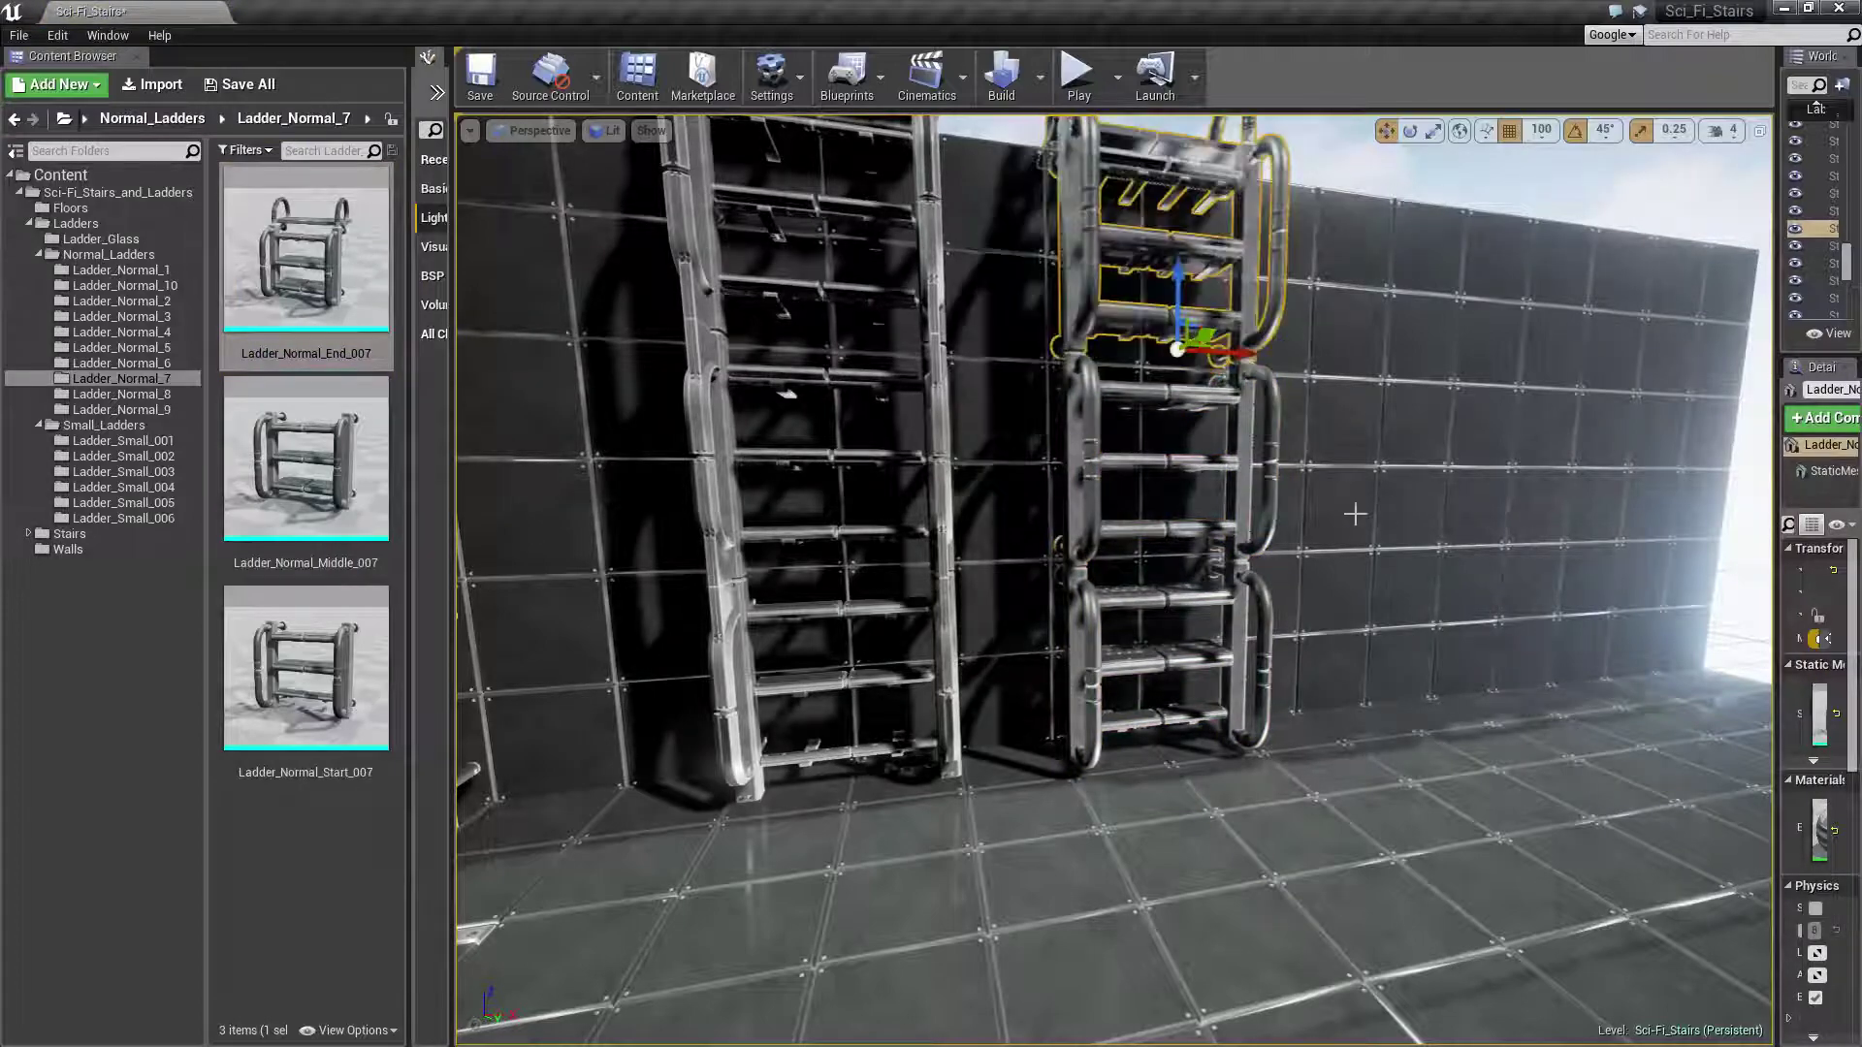
Stack Ladder_Normal_8 start, Middle_008 and End_008 rungs into a column up the wall
{"action": "key", "text": "f"}
{"action": "left_click", "coordinate": [129, 397]}
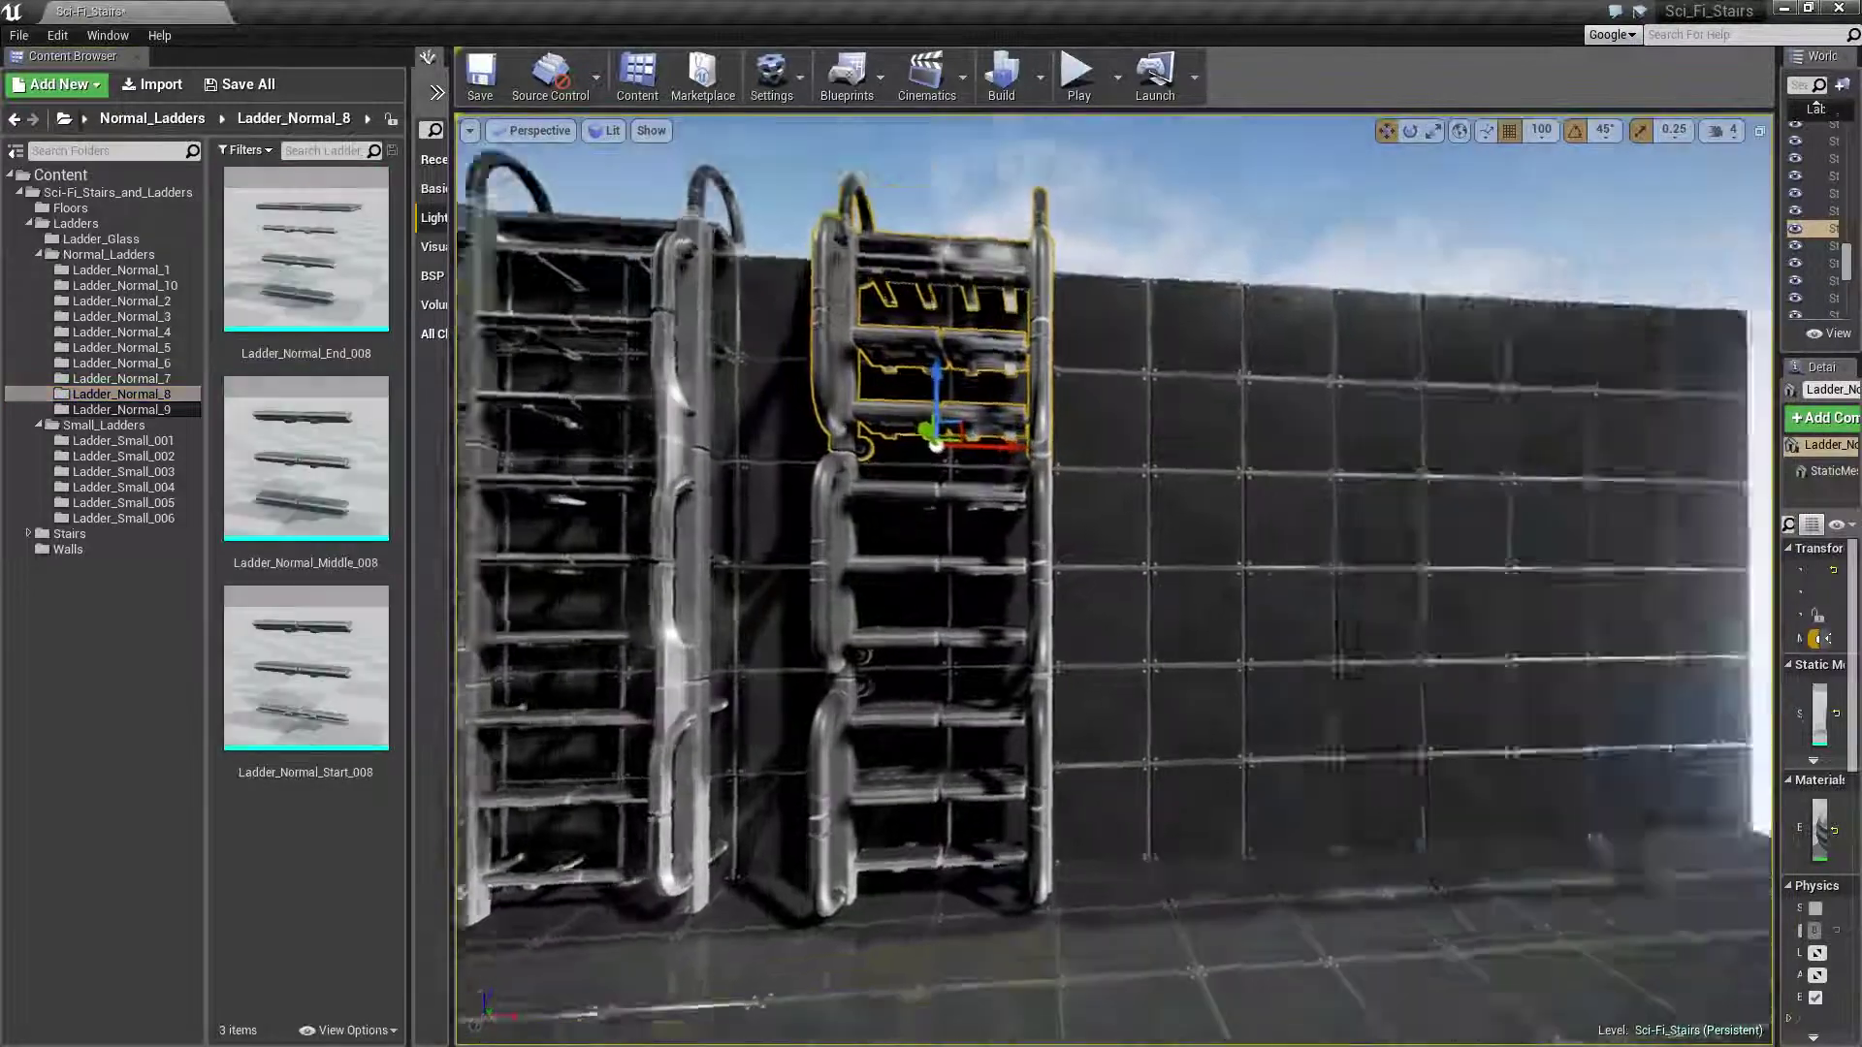
{"action": "mouse_move", "coordinate": [719, 533]}
{"action": "left_mouse_down"}
{"action": "mouse_move", "coordinate": [1054, 717]}
{"action": "mouse_move", "coordinate": [1101, 722]}
{"action": "left_mouse_up"}
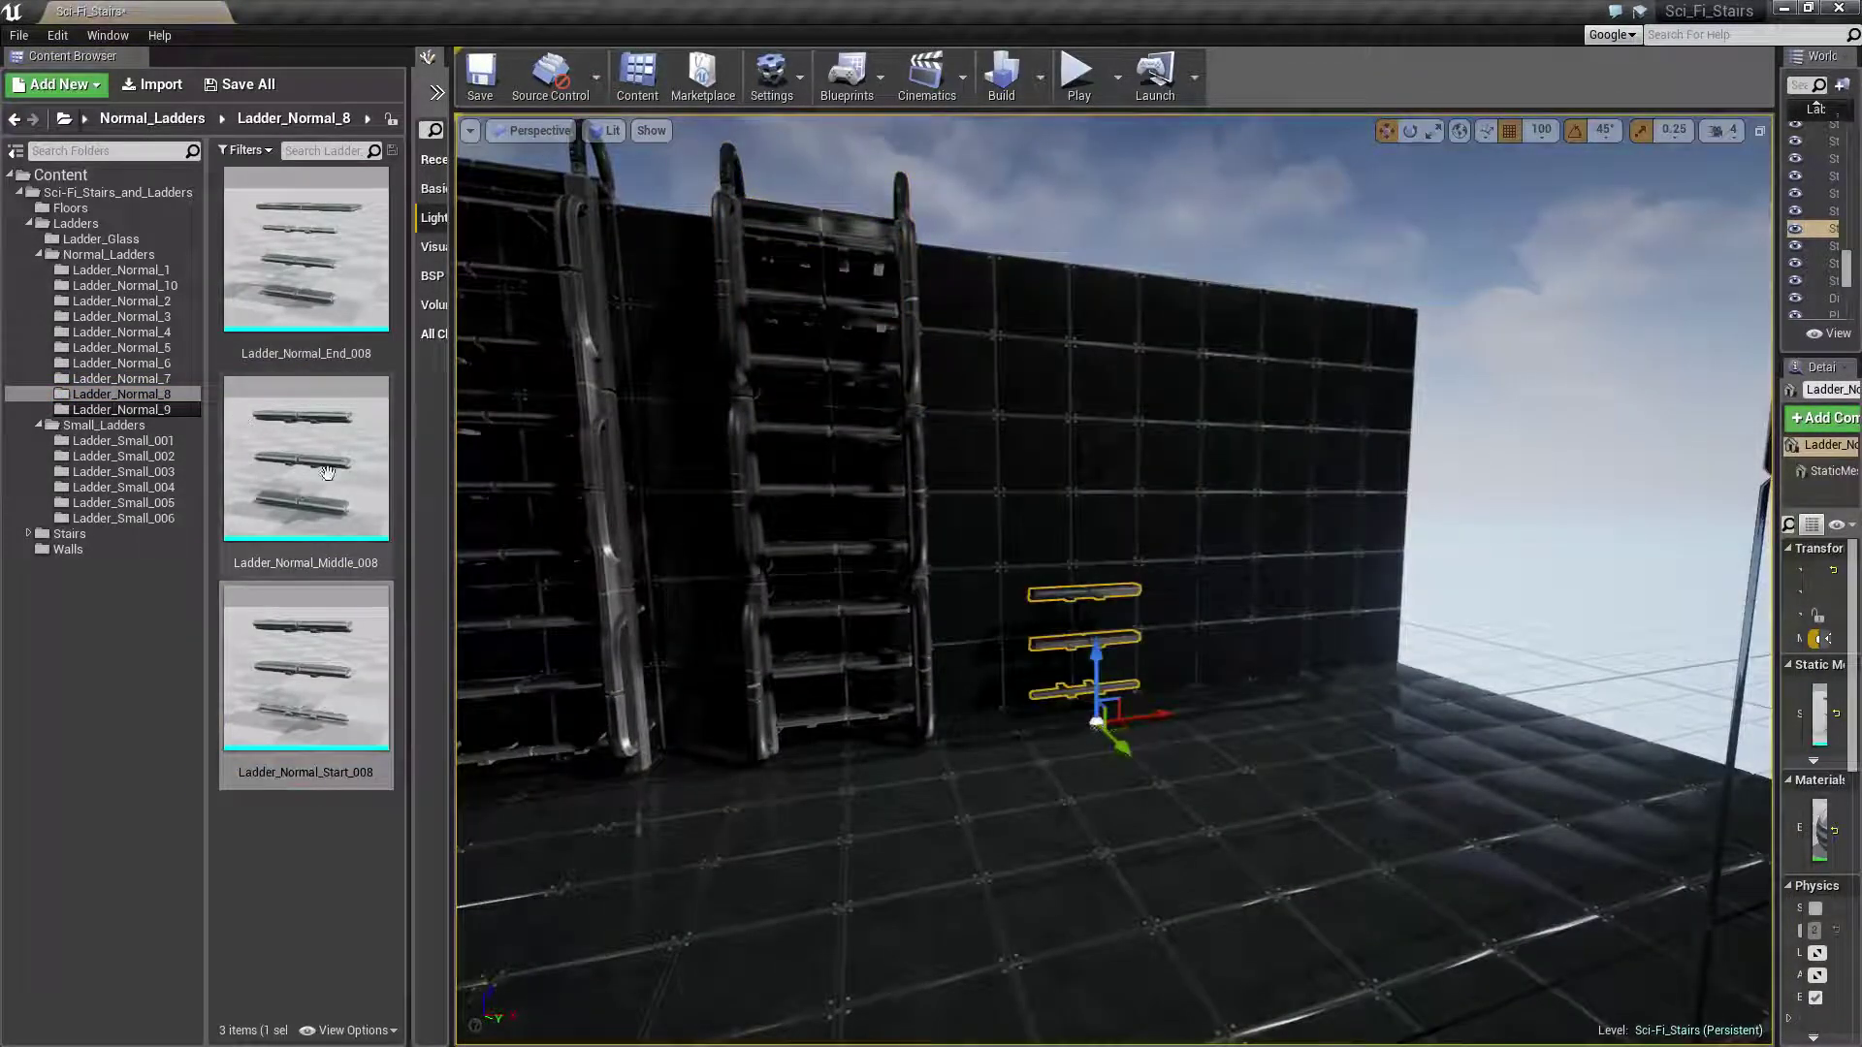
{"action": "left_click_drag", "start_coordinate": [1091, 586], "coordinate": [1133, 634]}
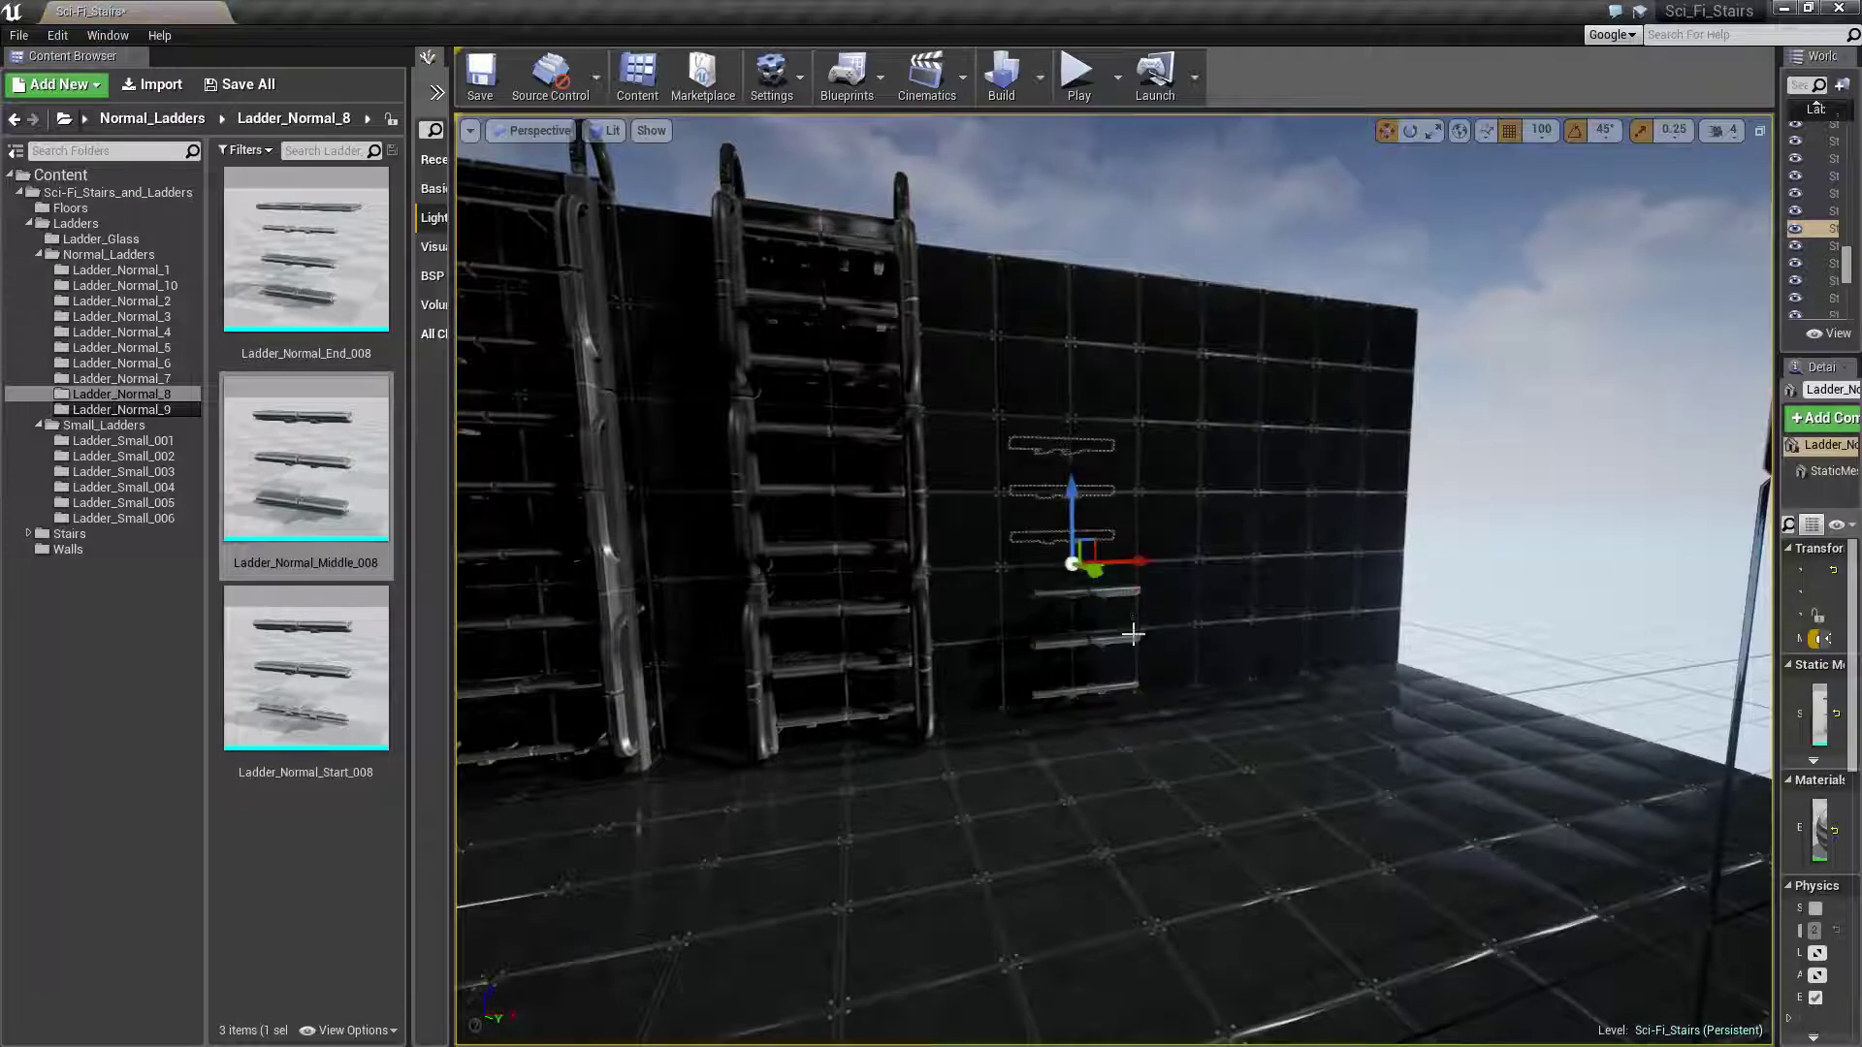
{"action": "left_click_drag", "start_coordinate": [361, 236], "coordinate": [1139, 574]}
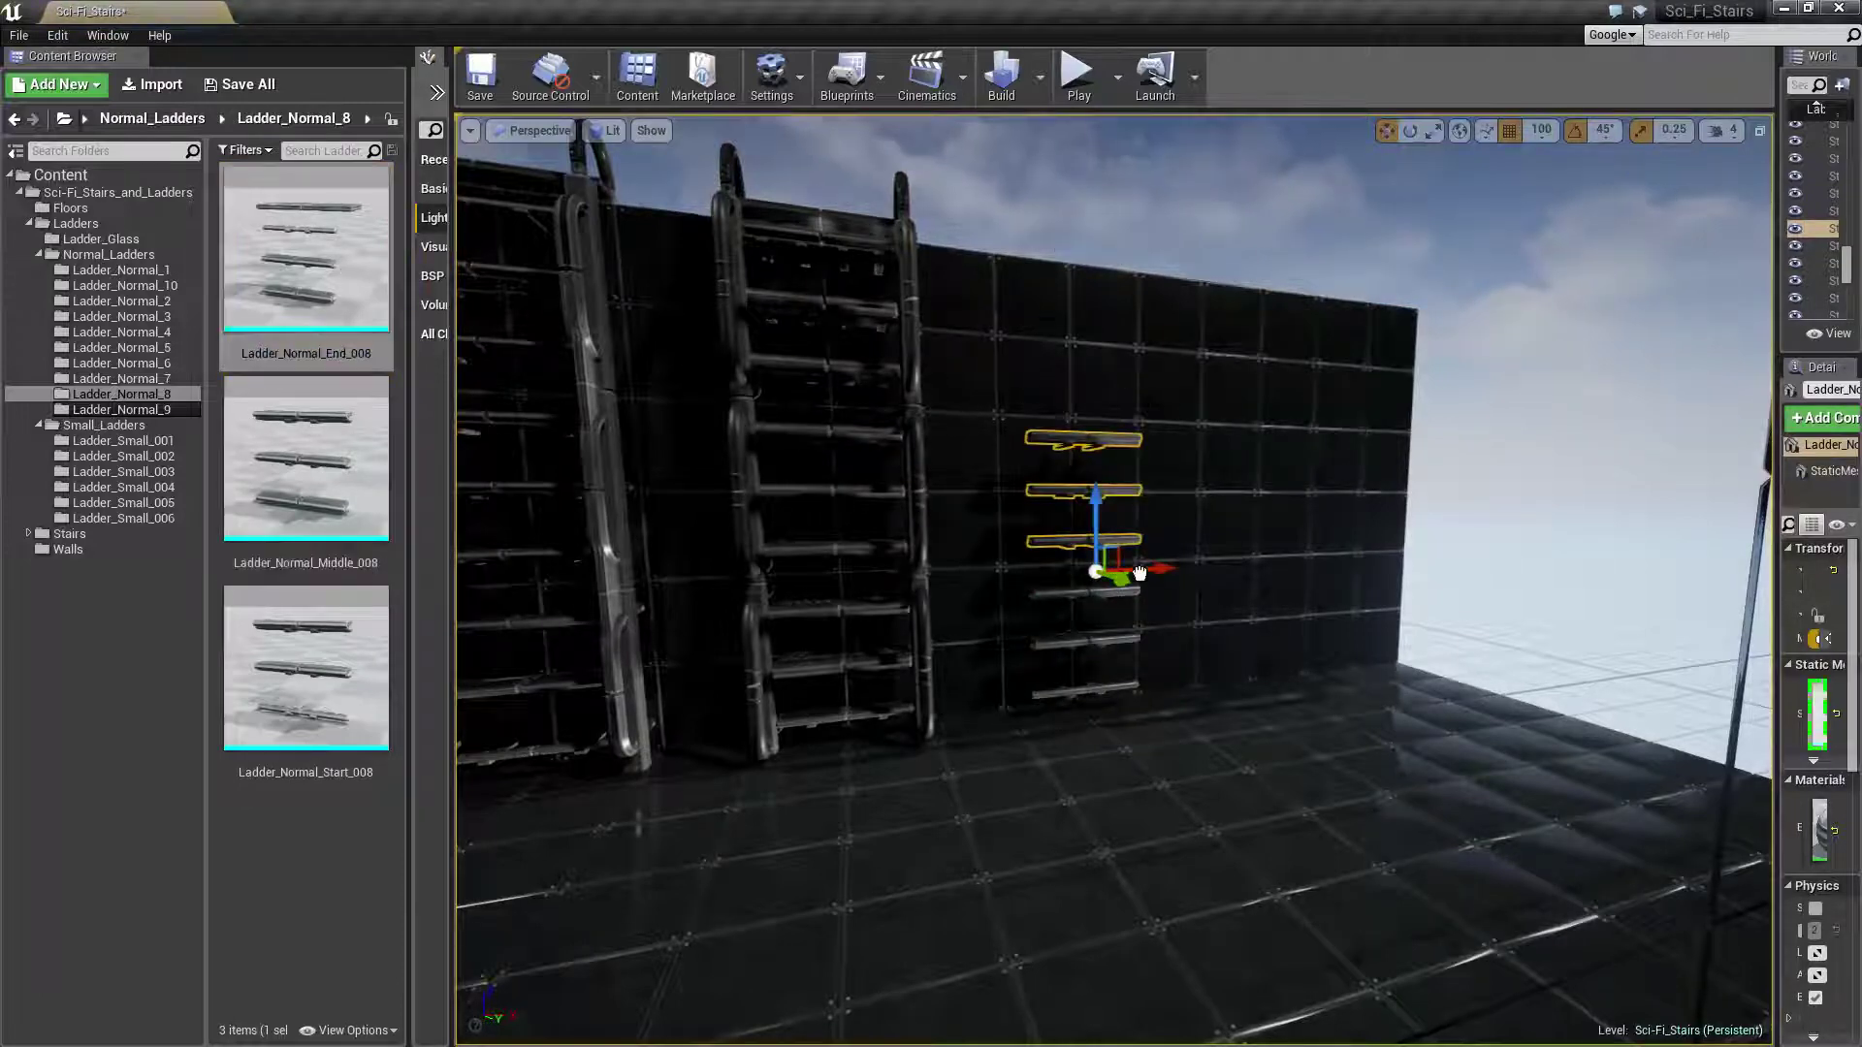
{"action": "left_click_drag", "start_coordinate": [1101, 702], "coordinate": [1137, 657]}
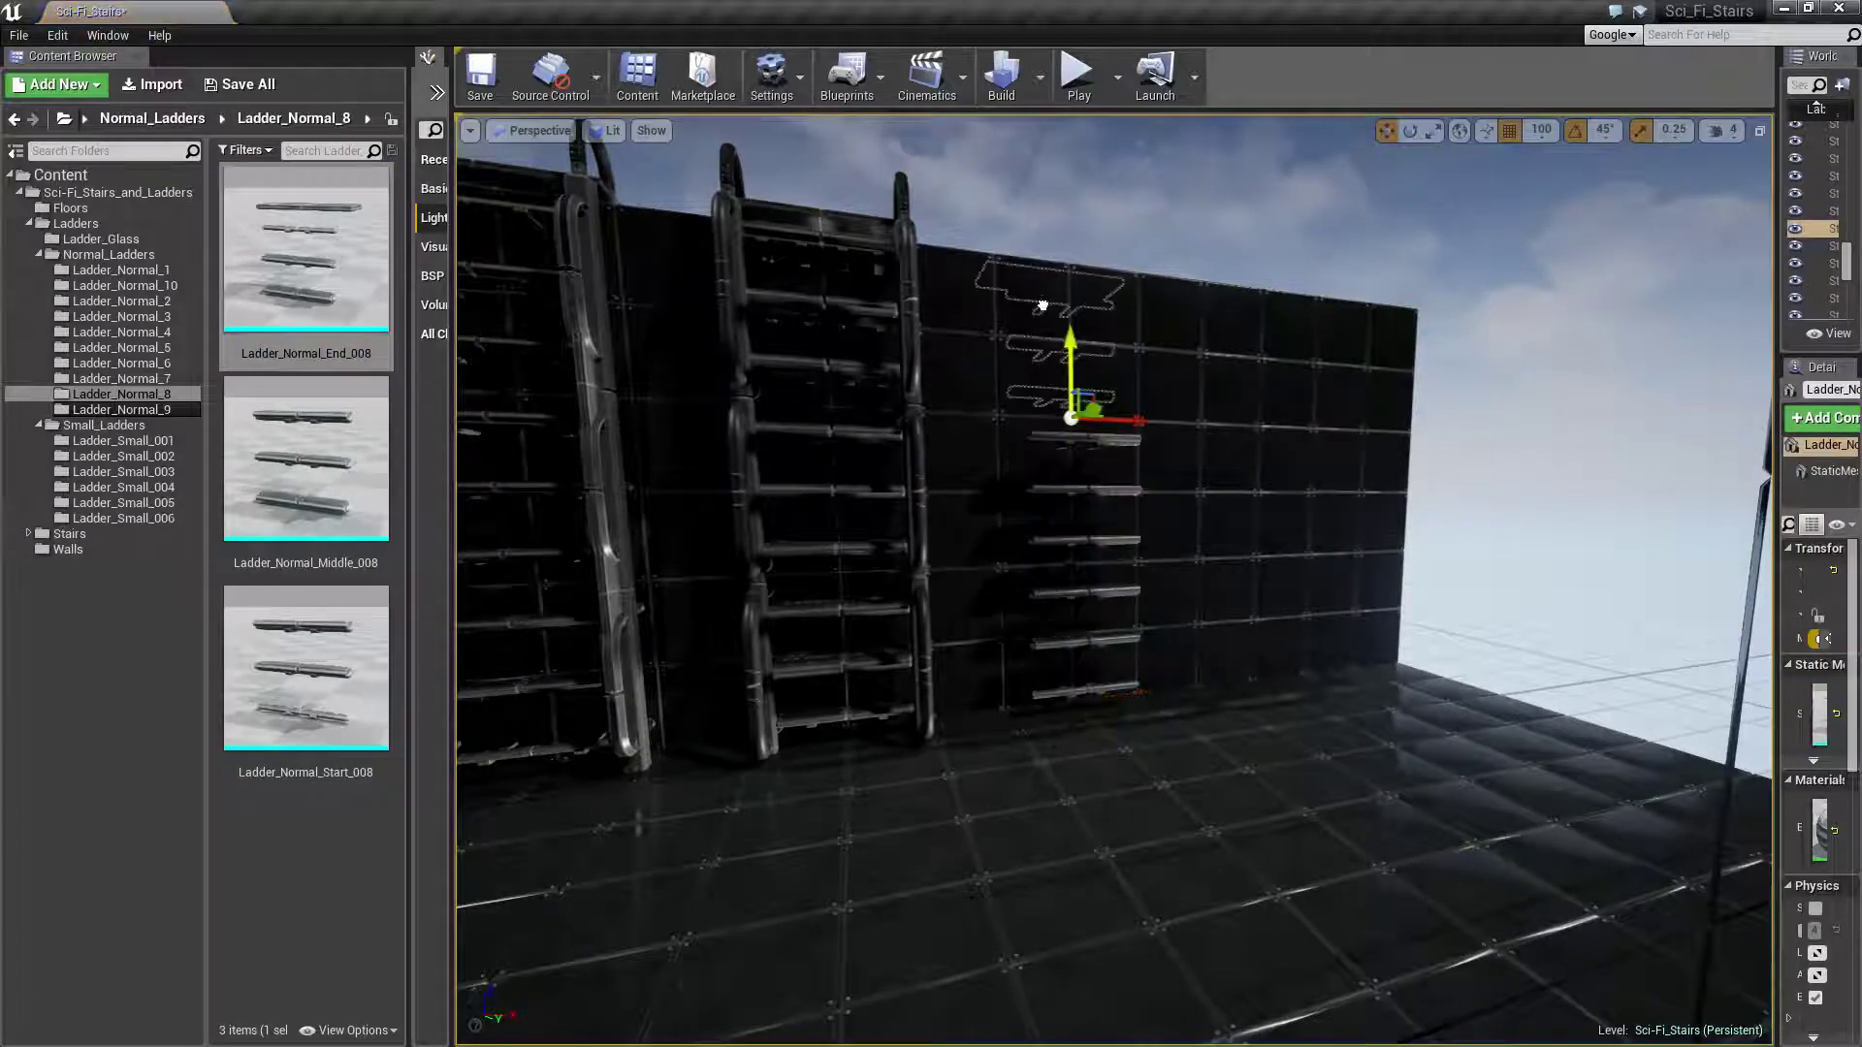
{"action": "left_click_drag", "start_coordinate": [1091, 409], "coordinate": [1095, 401]}
{"action": "right_click_drag", "start_coordinate": [1095, 401], "coordinate": [1096, 400]}
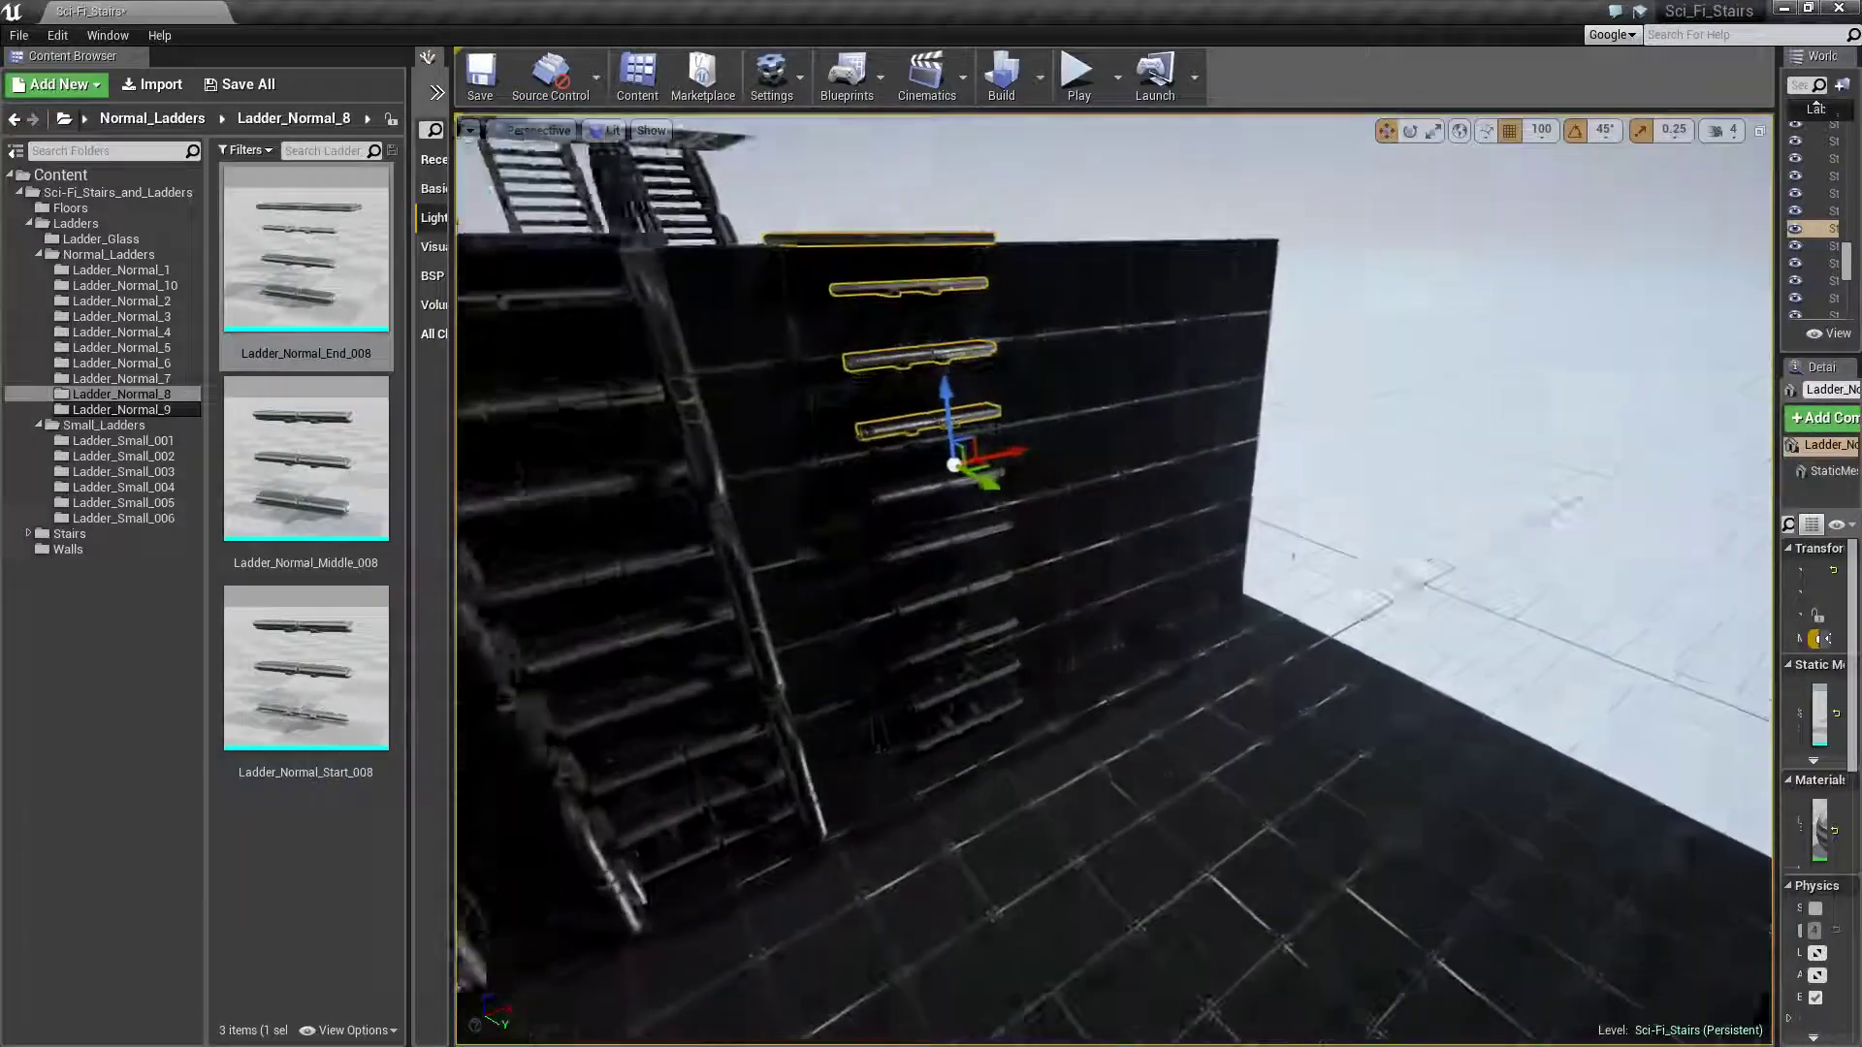
{"action": "right_click_drag", "start_coordinate": [1133, 214], "coordinate": [1133, 215]}
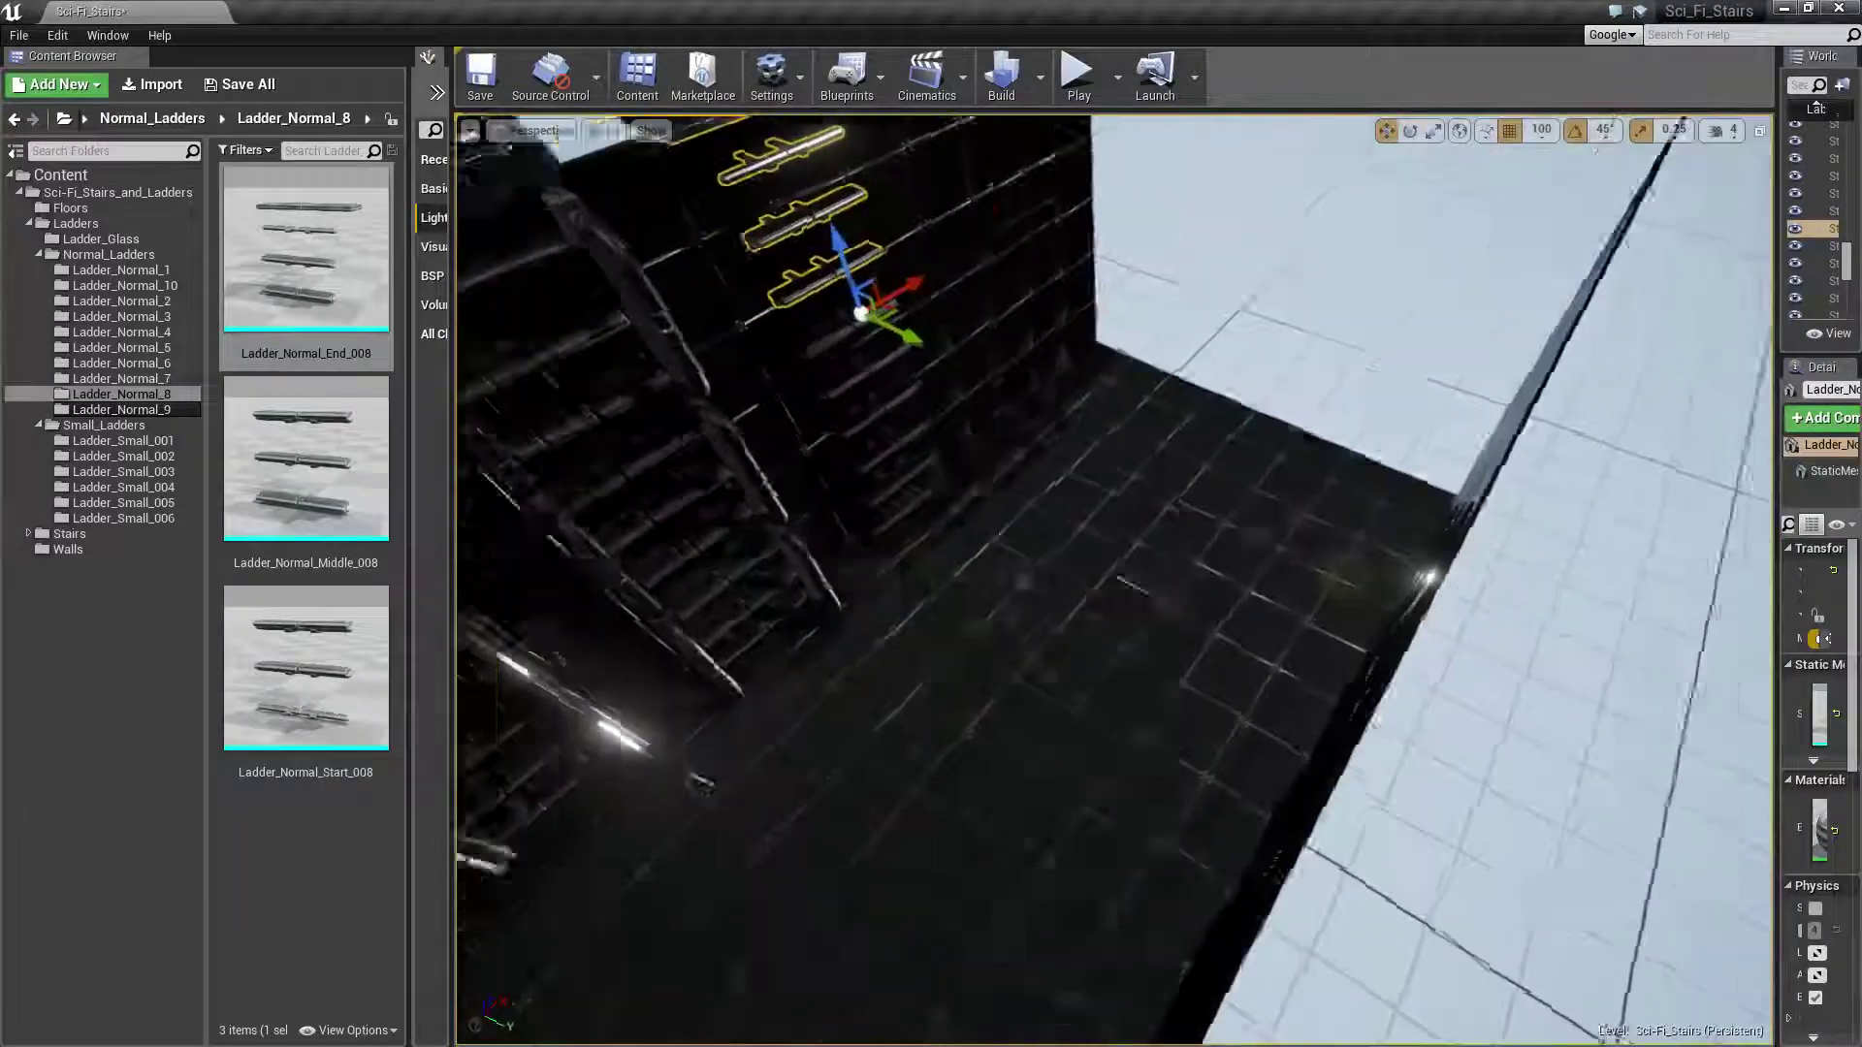
Move three wall panels and their base floor tile to the wall's far end
{"action": "left_click", "coordinate": [1125, 213]}
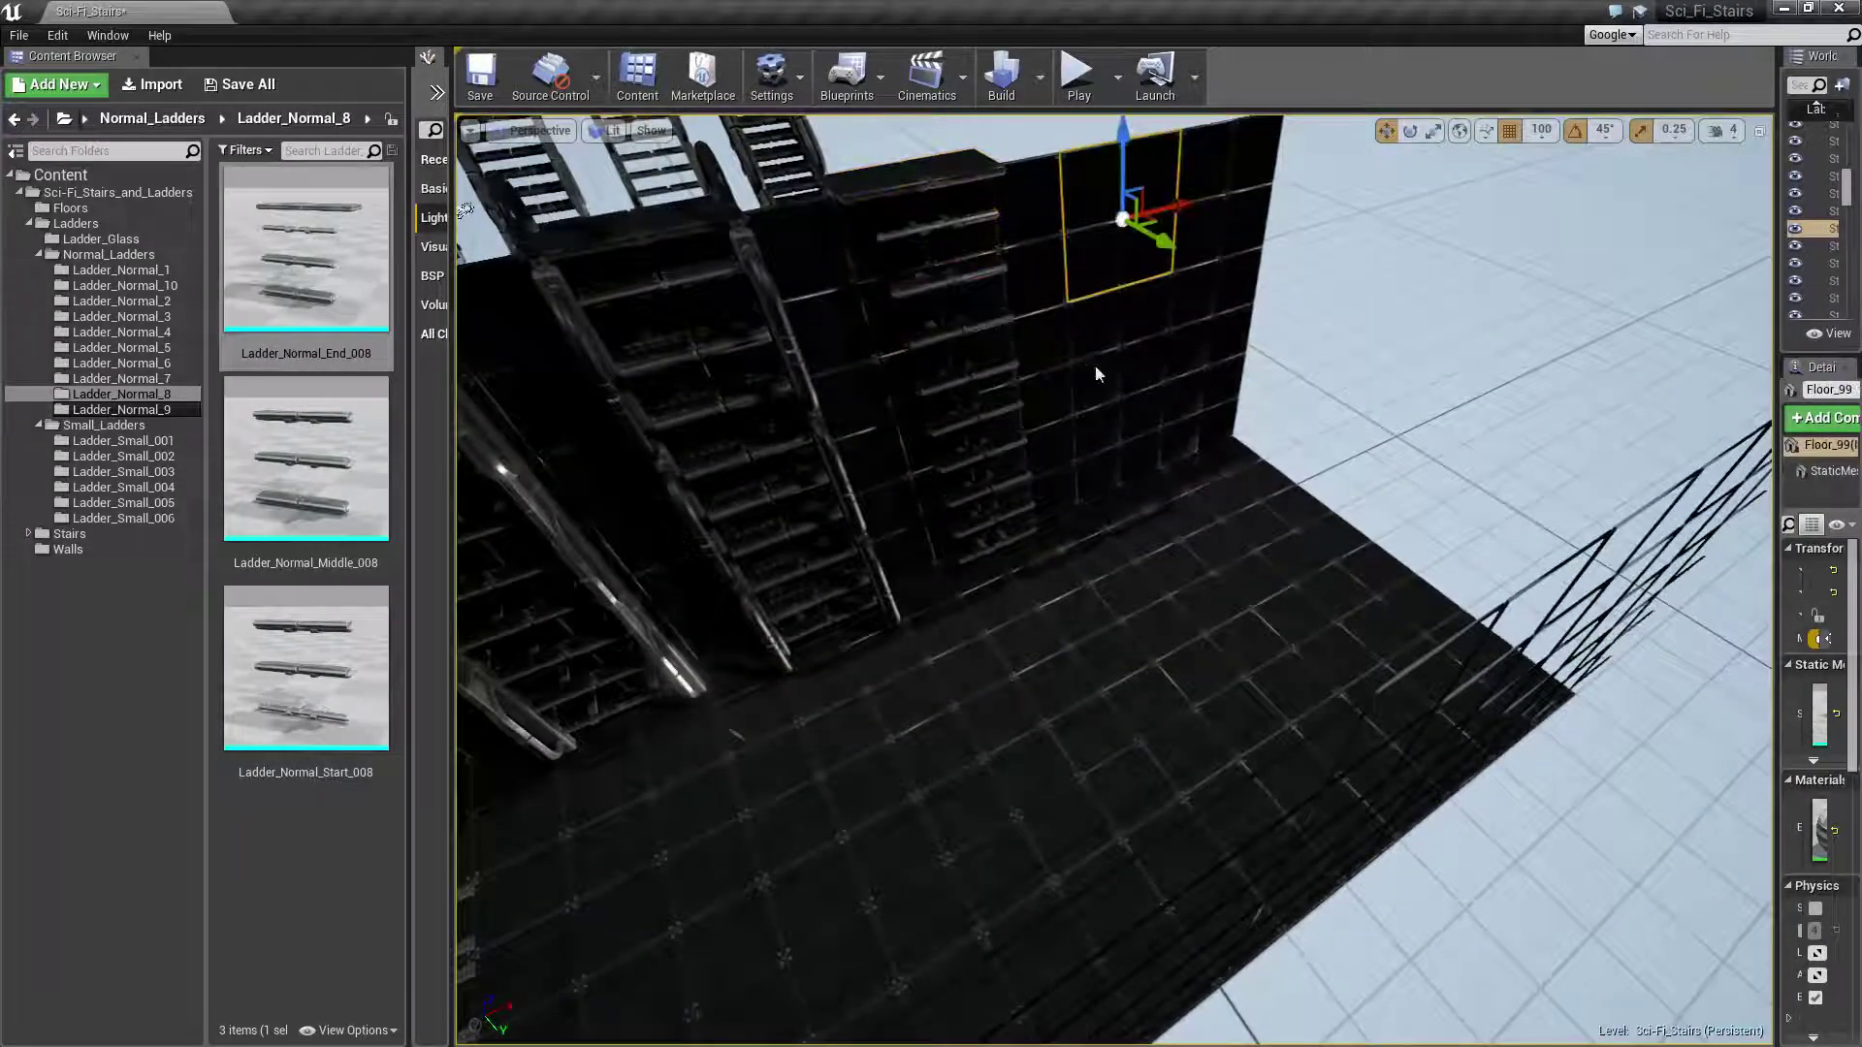
{"action": "left_click", "coordinate": [1106, 339], "text": "ctrl"}
{"action": "left_click", "coordinate": [1145, 456], "text": "ctrl"}
{"action": "left_click", "coordinate": [1285, 548], "text": "ctrl"}
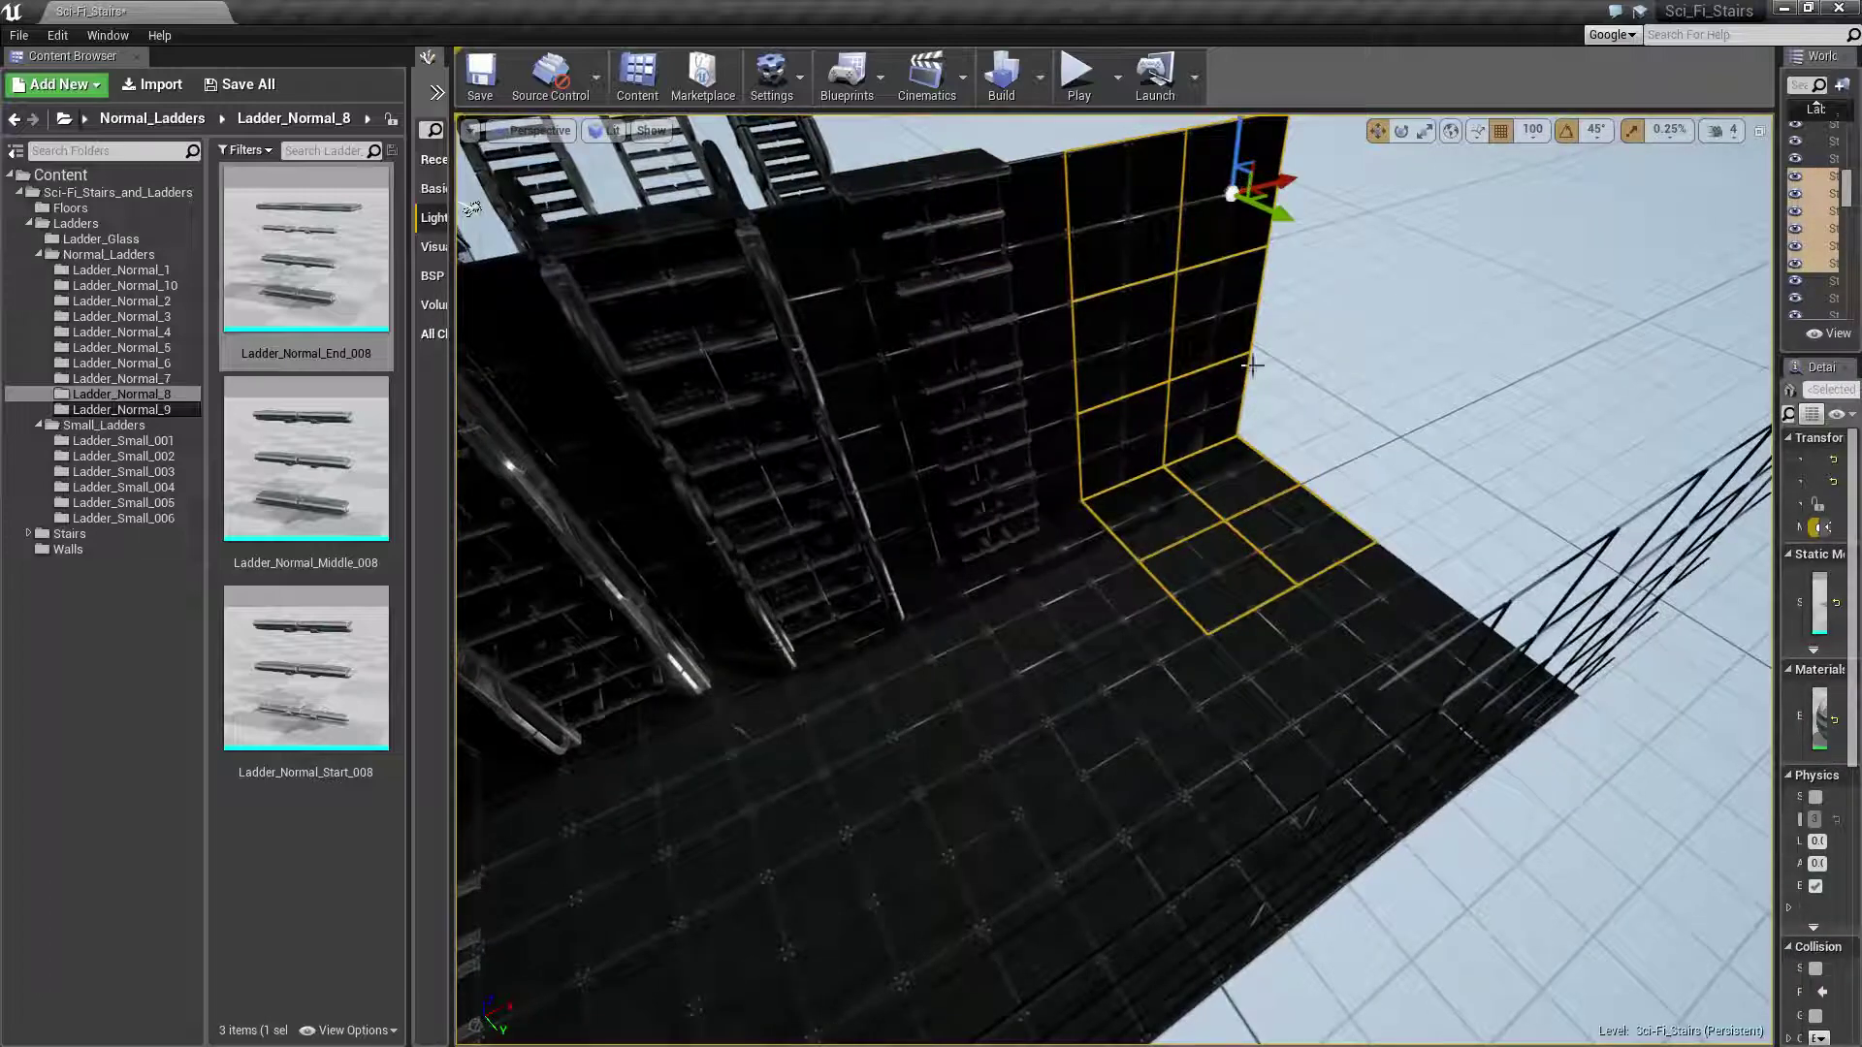
{"action": "right_click_drag", "start_coordinate": [1252, 365], "coordinate": [1199, 441]}
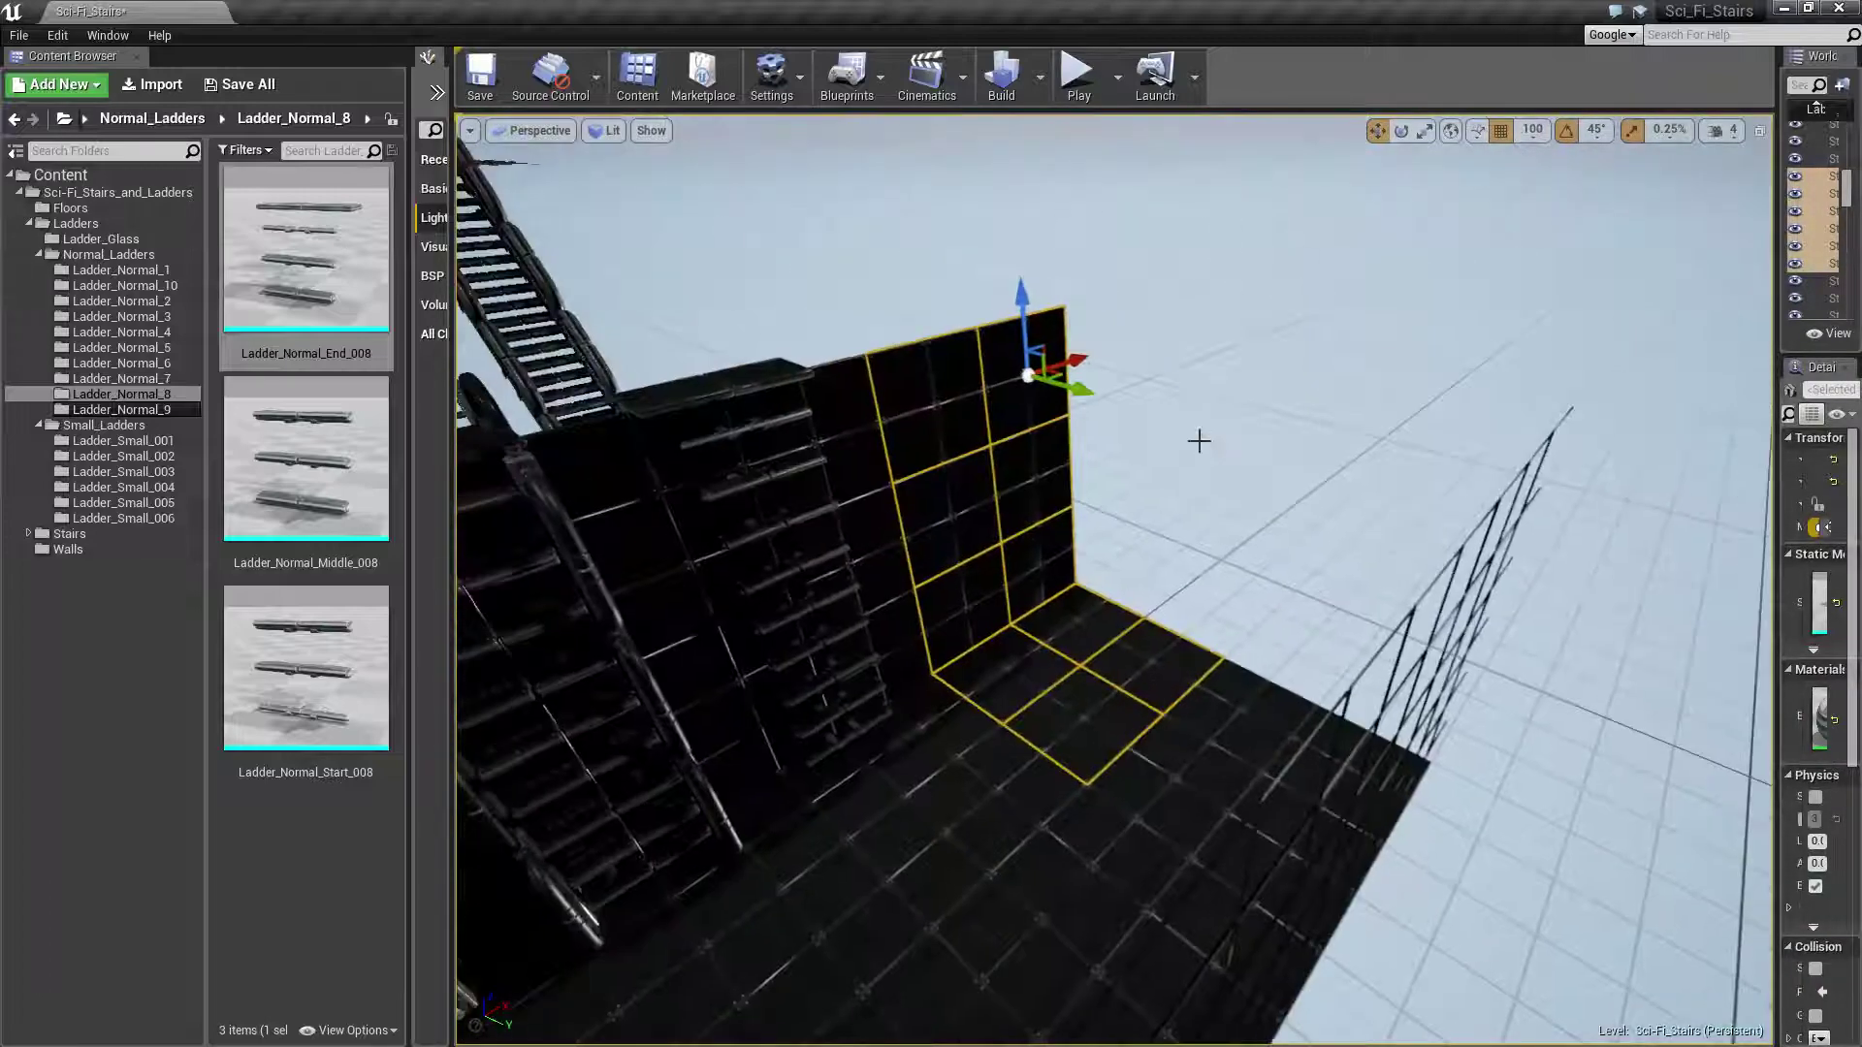
{"action": "mouse_move", "coordinate": [1103, 451]}
{"action": "right_mouse_down"}
{"action": "mouse_move", "coordinate": [1131, 432]}
{"action": "mouse_move", "coordinate": [1125, 461]}
{"action": "right_mouse_up"}
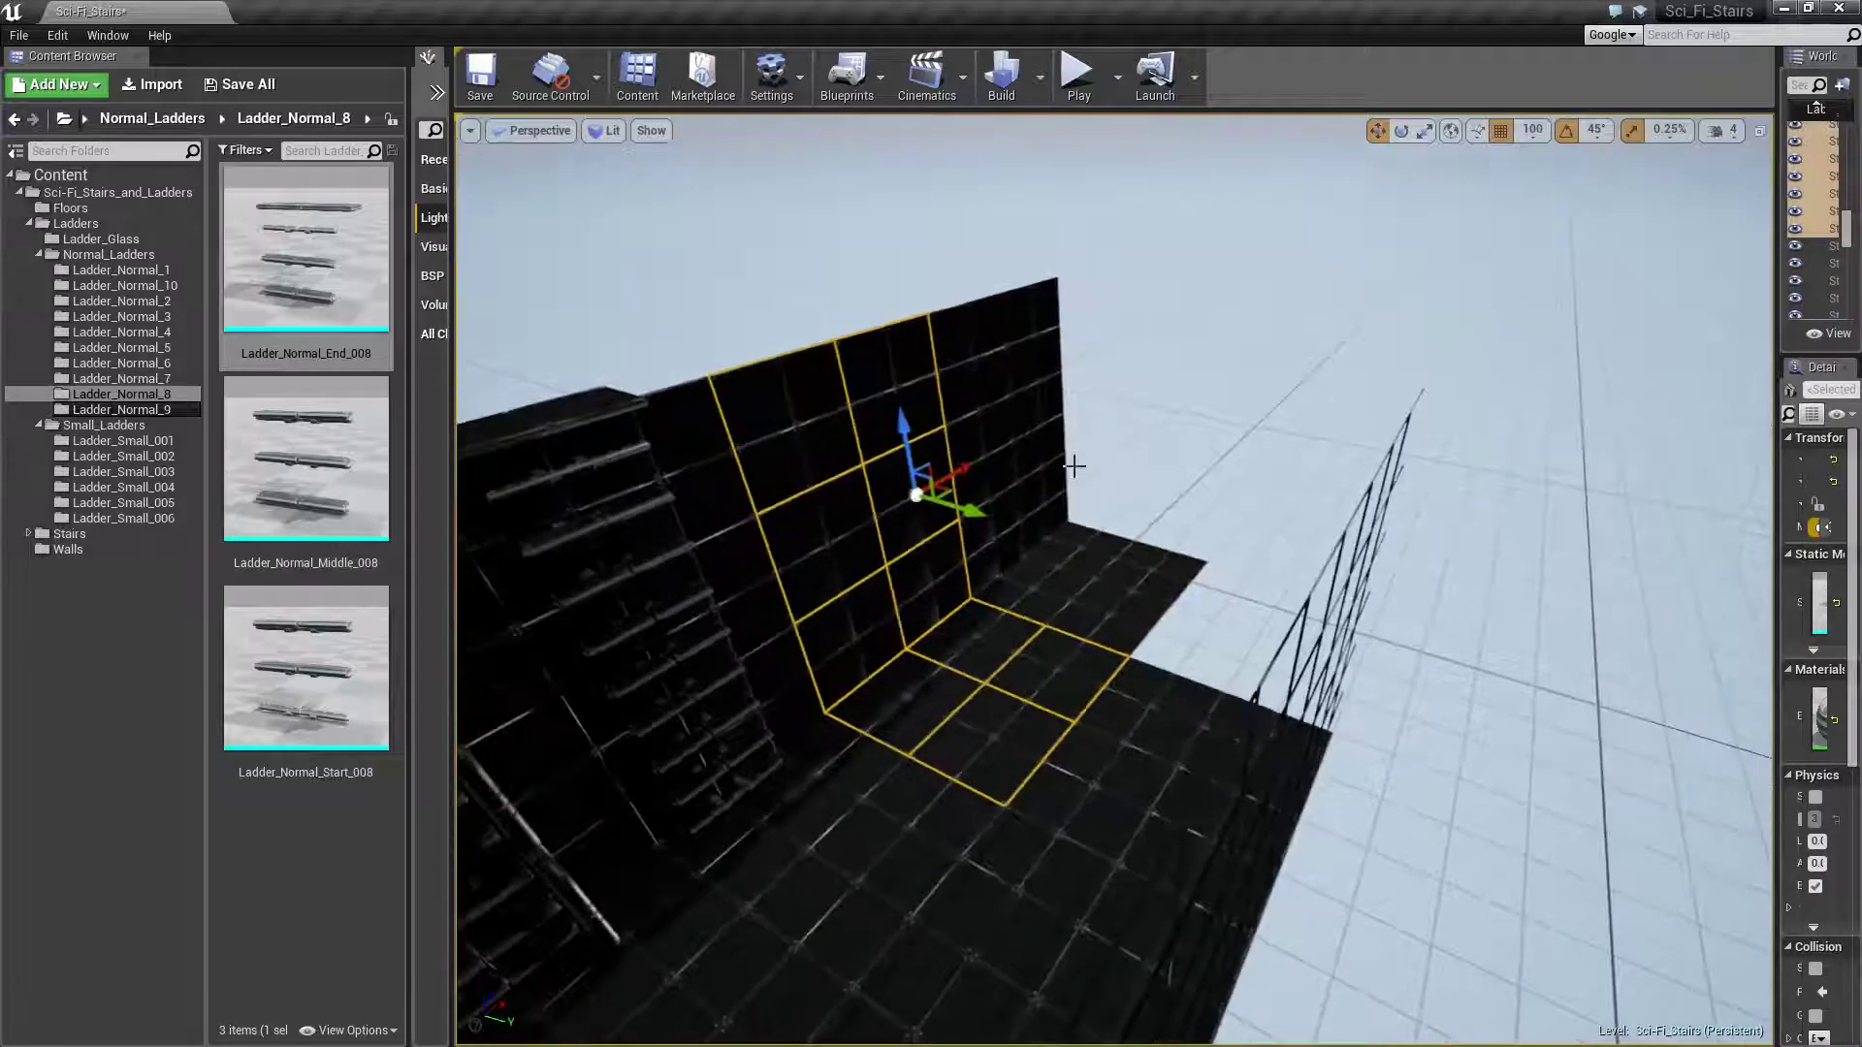
{"action": "right_click_drag", "start_coordinate": [979, 462], "coordinate": [1038, 460]}
{"action": "left_click_drag", "start_coordinate": [912, 476], "coordinate": [1139, 519]}
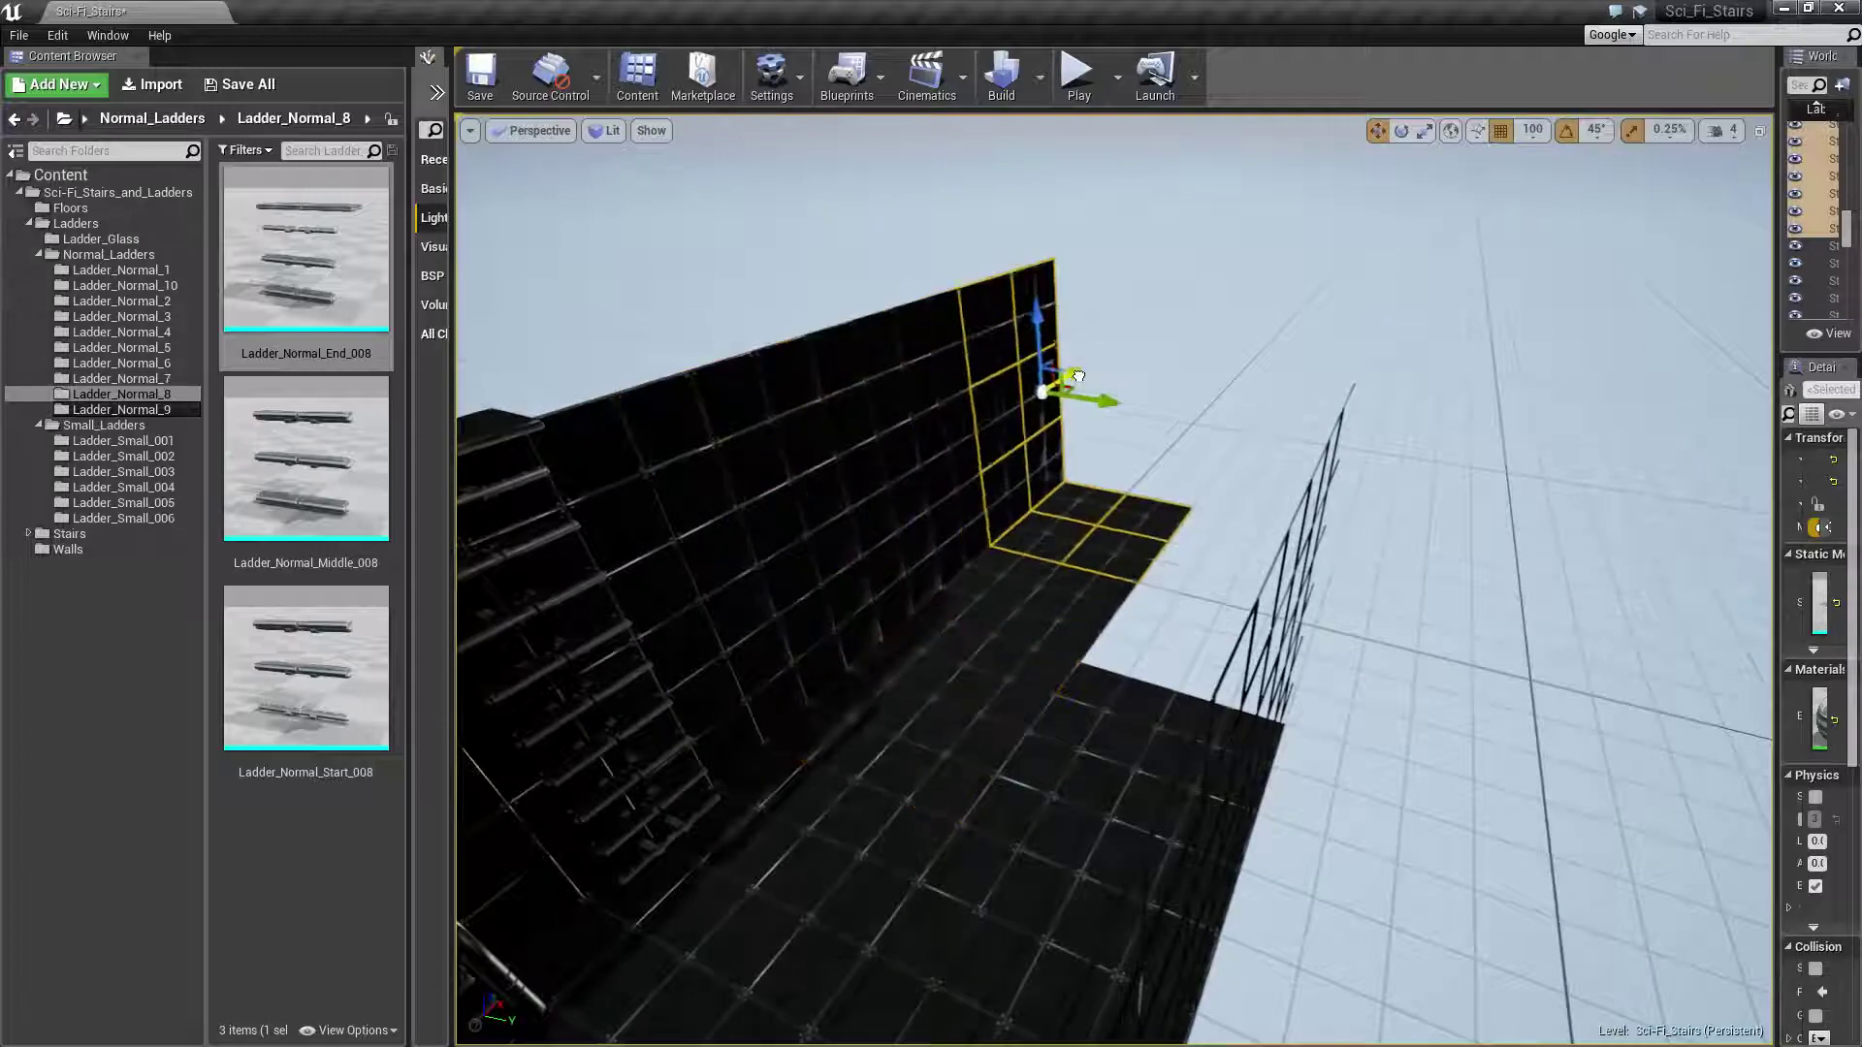
Alt-drag a copy of the wall-and-floor panel to extend the wall further
{"action": "right_click_drag", "start_coordinate": [1244, 184], "coordinate": [1248, 185]}
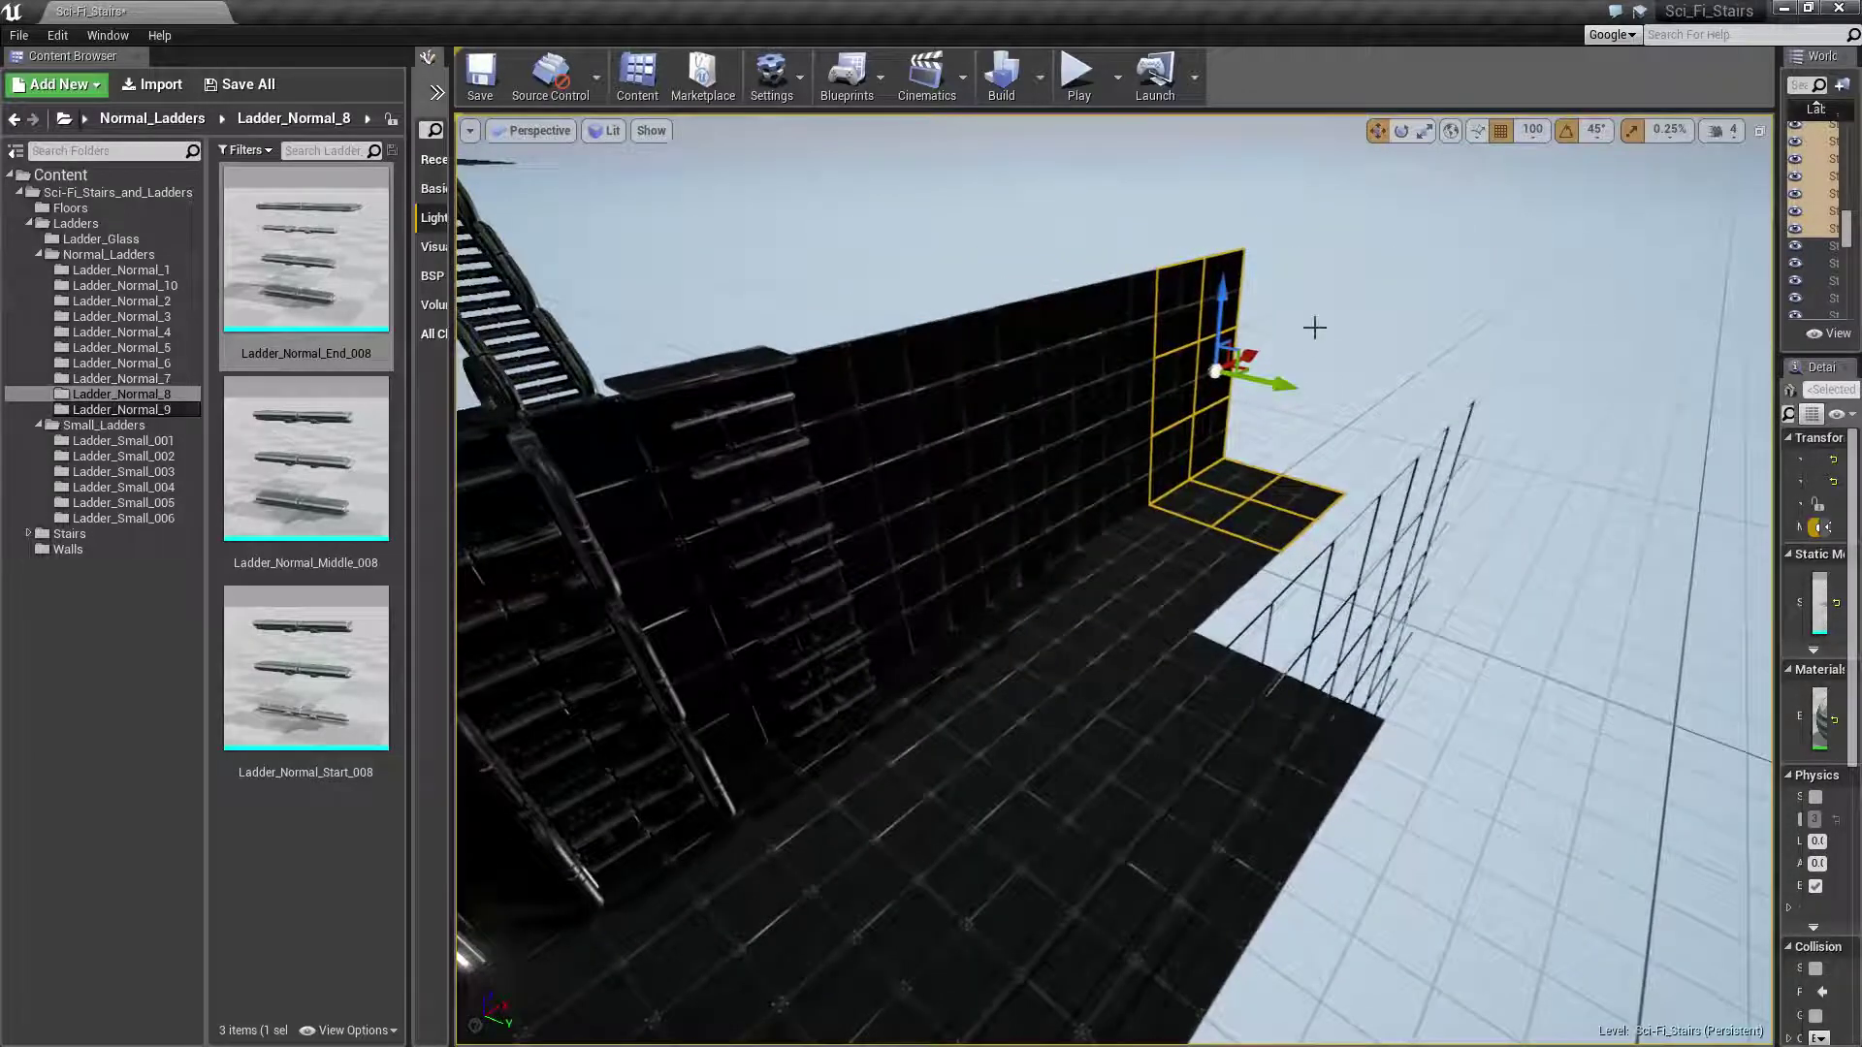
{"action": "left_click_drag", "start_coordinate": [1267, 321], "coordinate": [1350, 301], "text": "alt"}
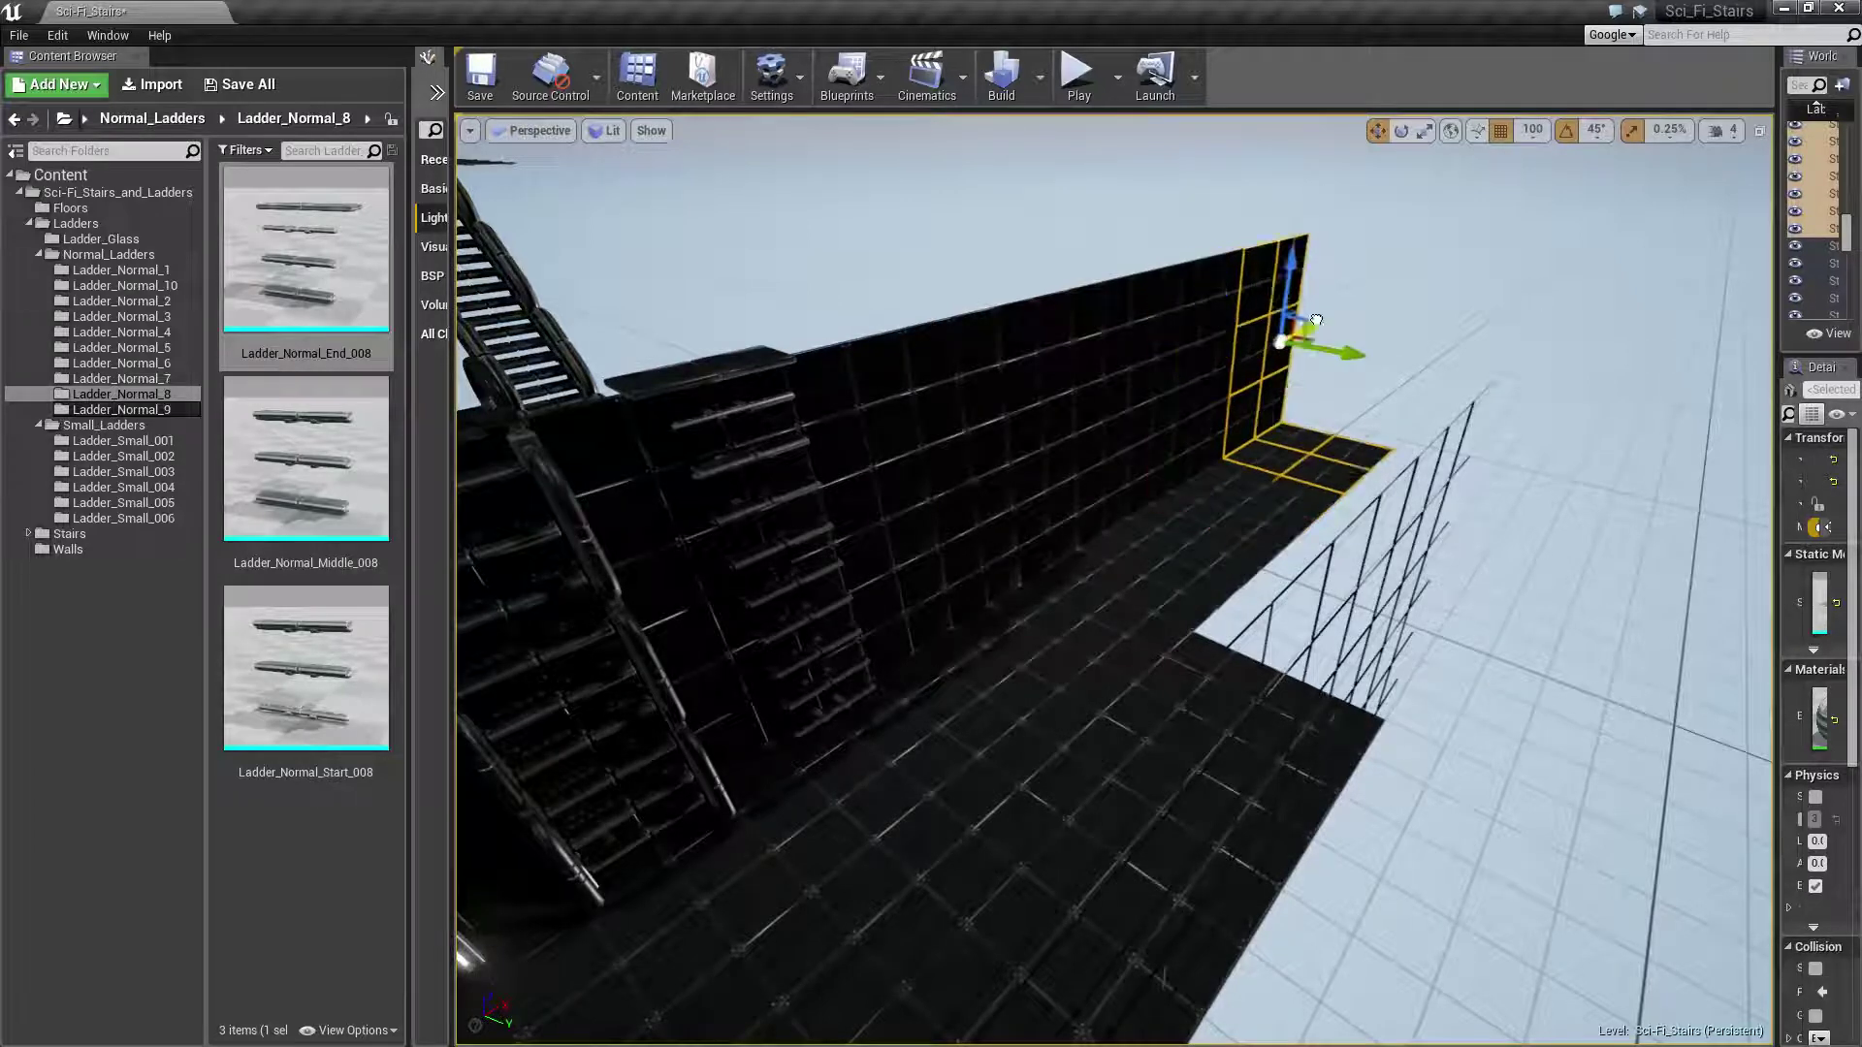
{"action": "right_click_drag", "start_coordinate": [1350, 301], "coordinate": [1357, 320]}
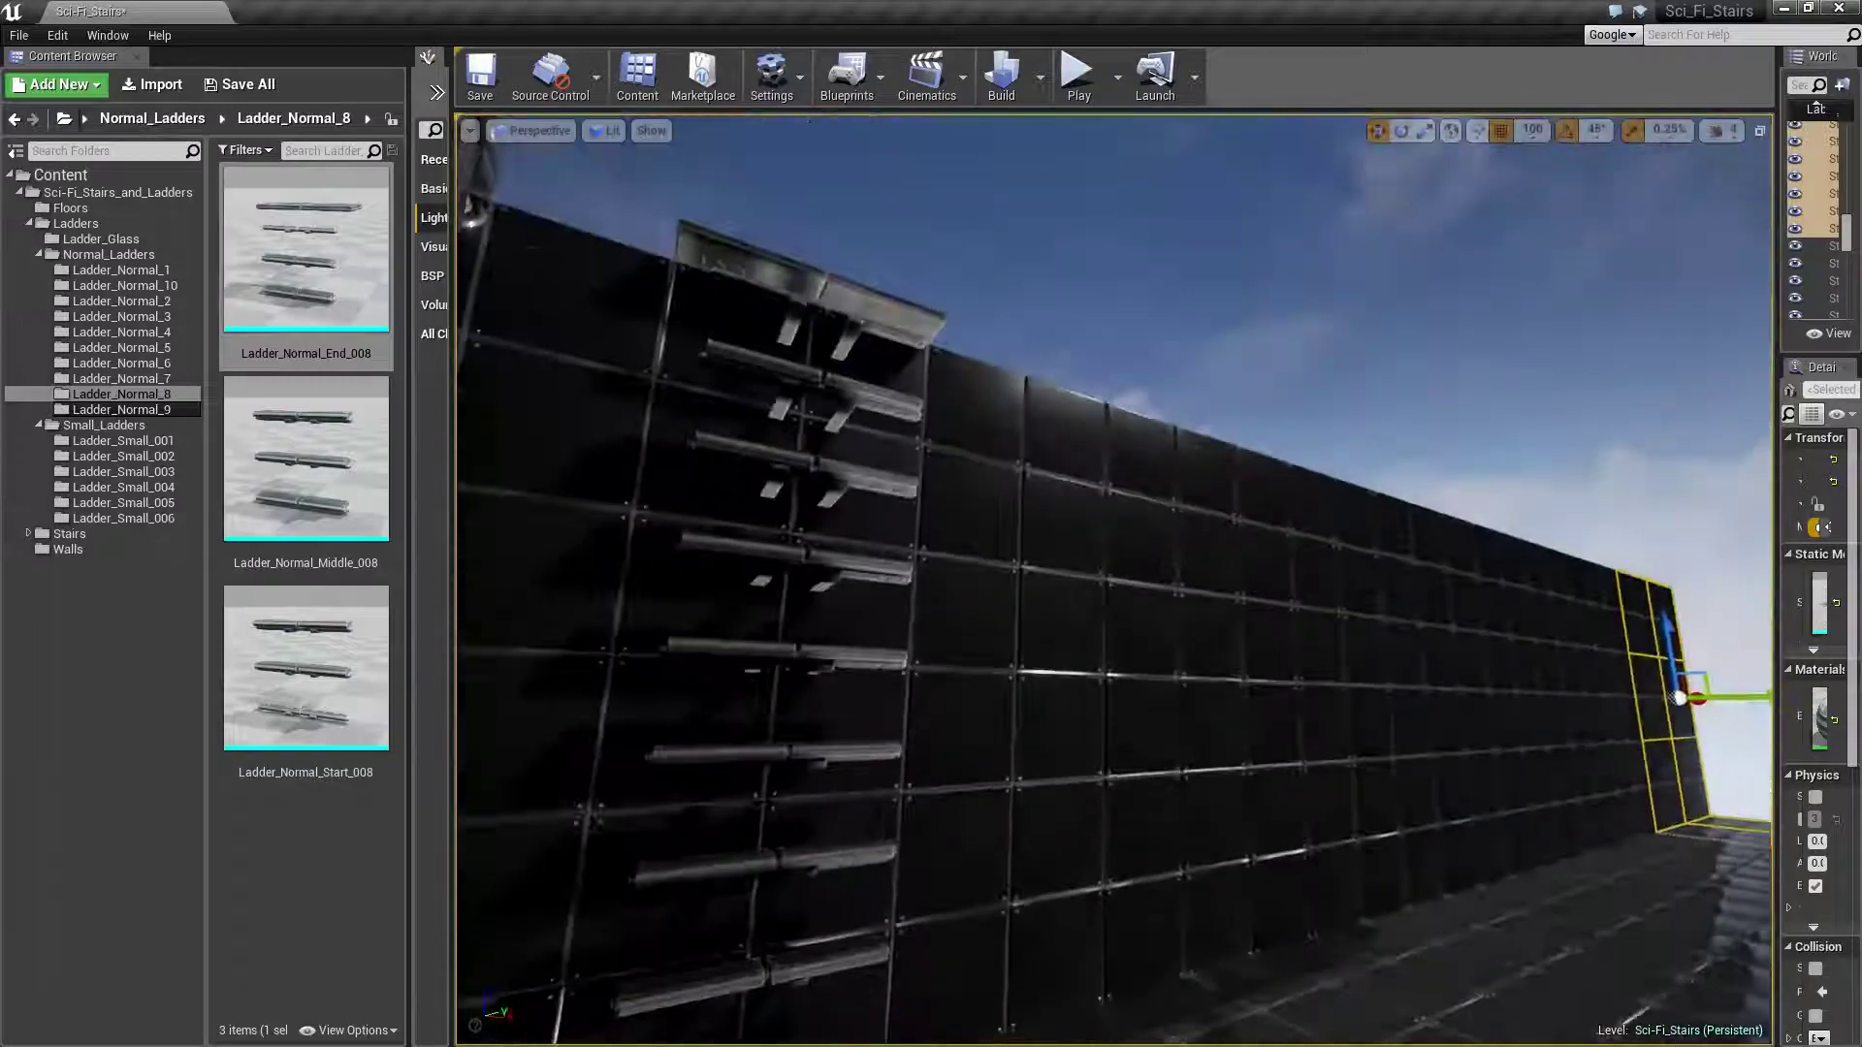
{"action": "right_click_drag", "start_coordinate": [1131, 503], "coordinate": [1130, 504]}
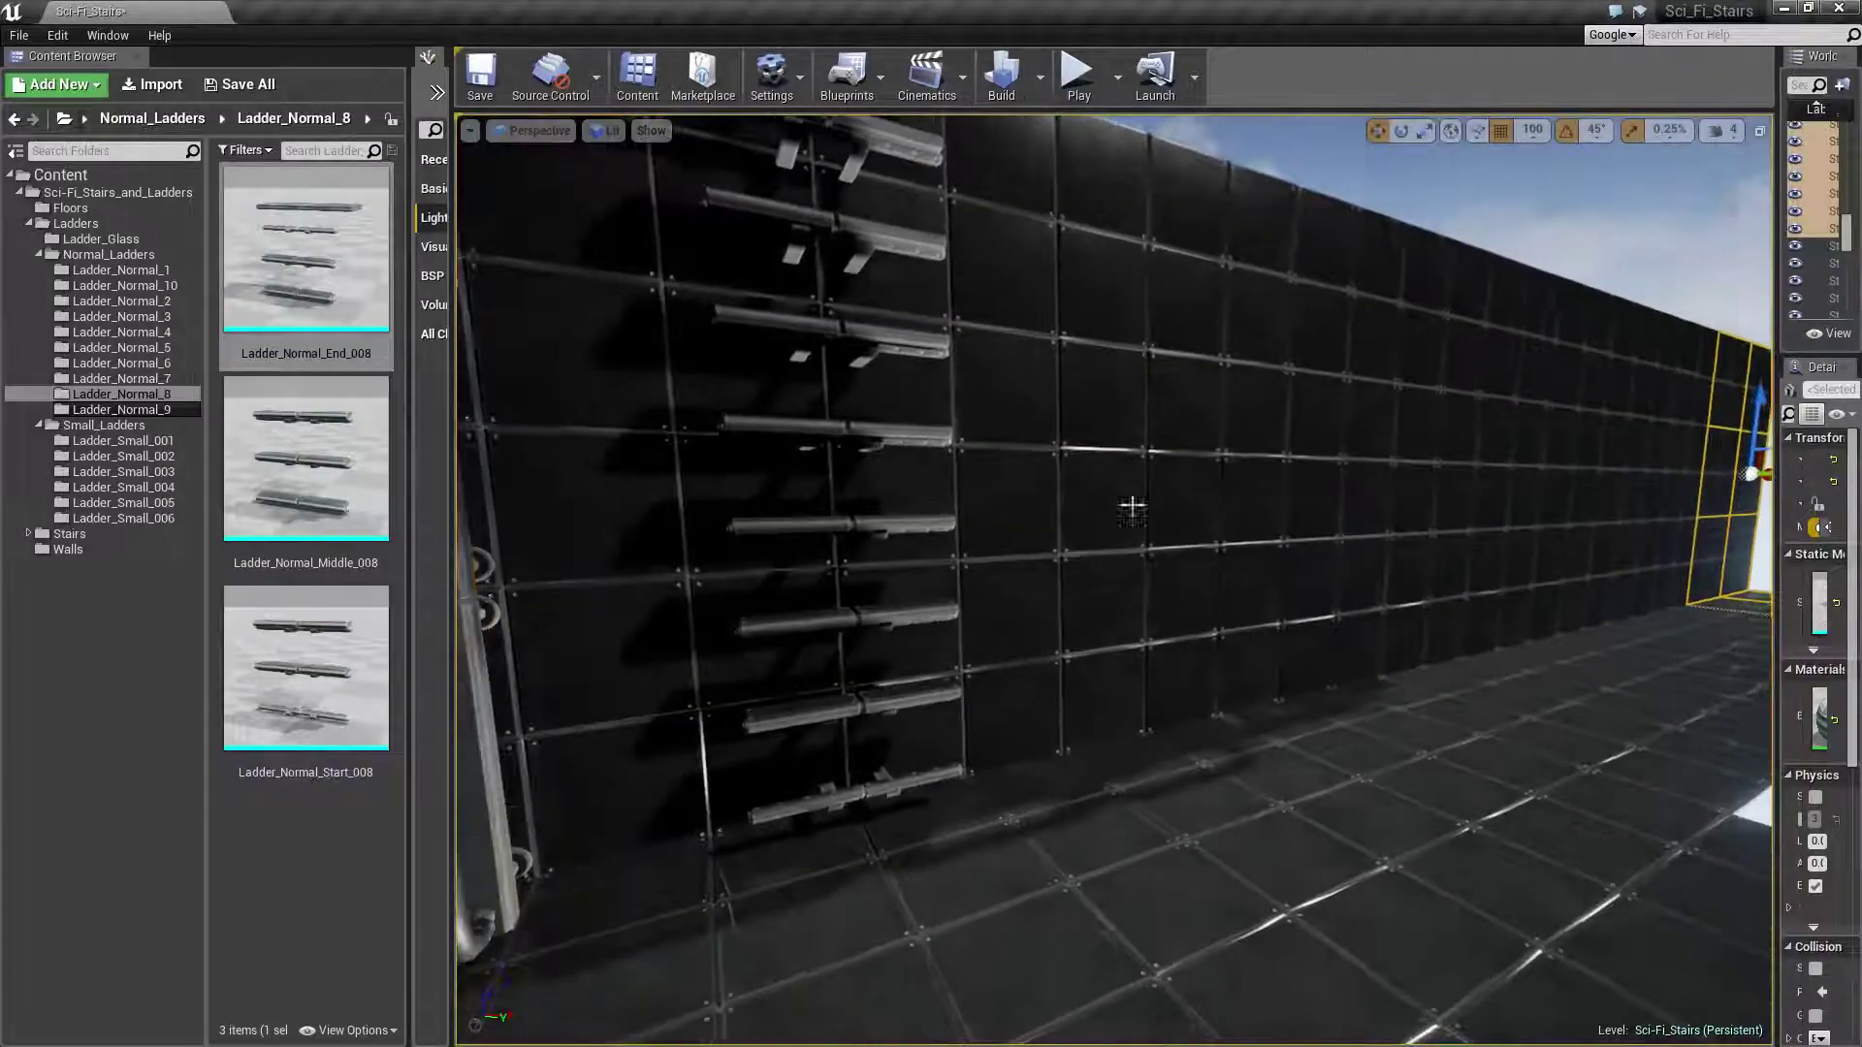
Place Ladder_Normal_9 start, middle and end pieces, copying the middle and end higher up the wall
{"action": "left_click", "coordinate": [132, 411]}
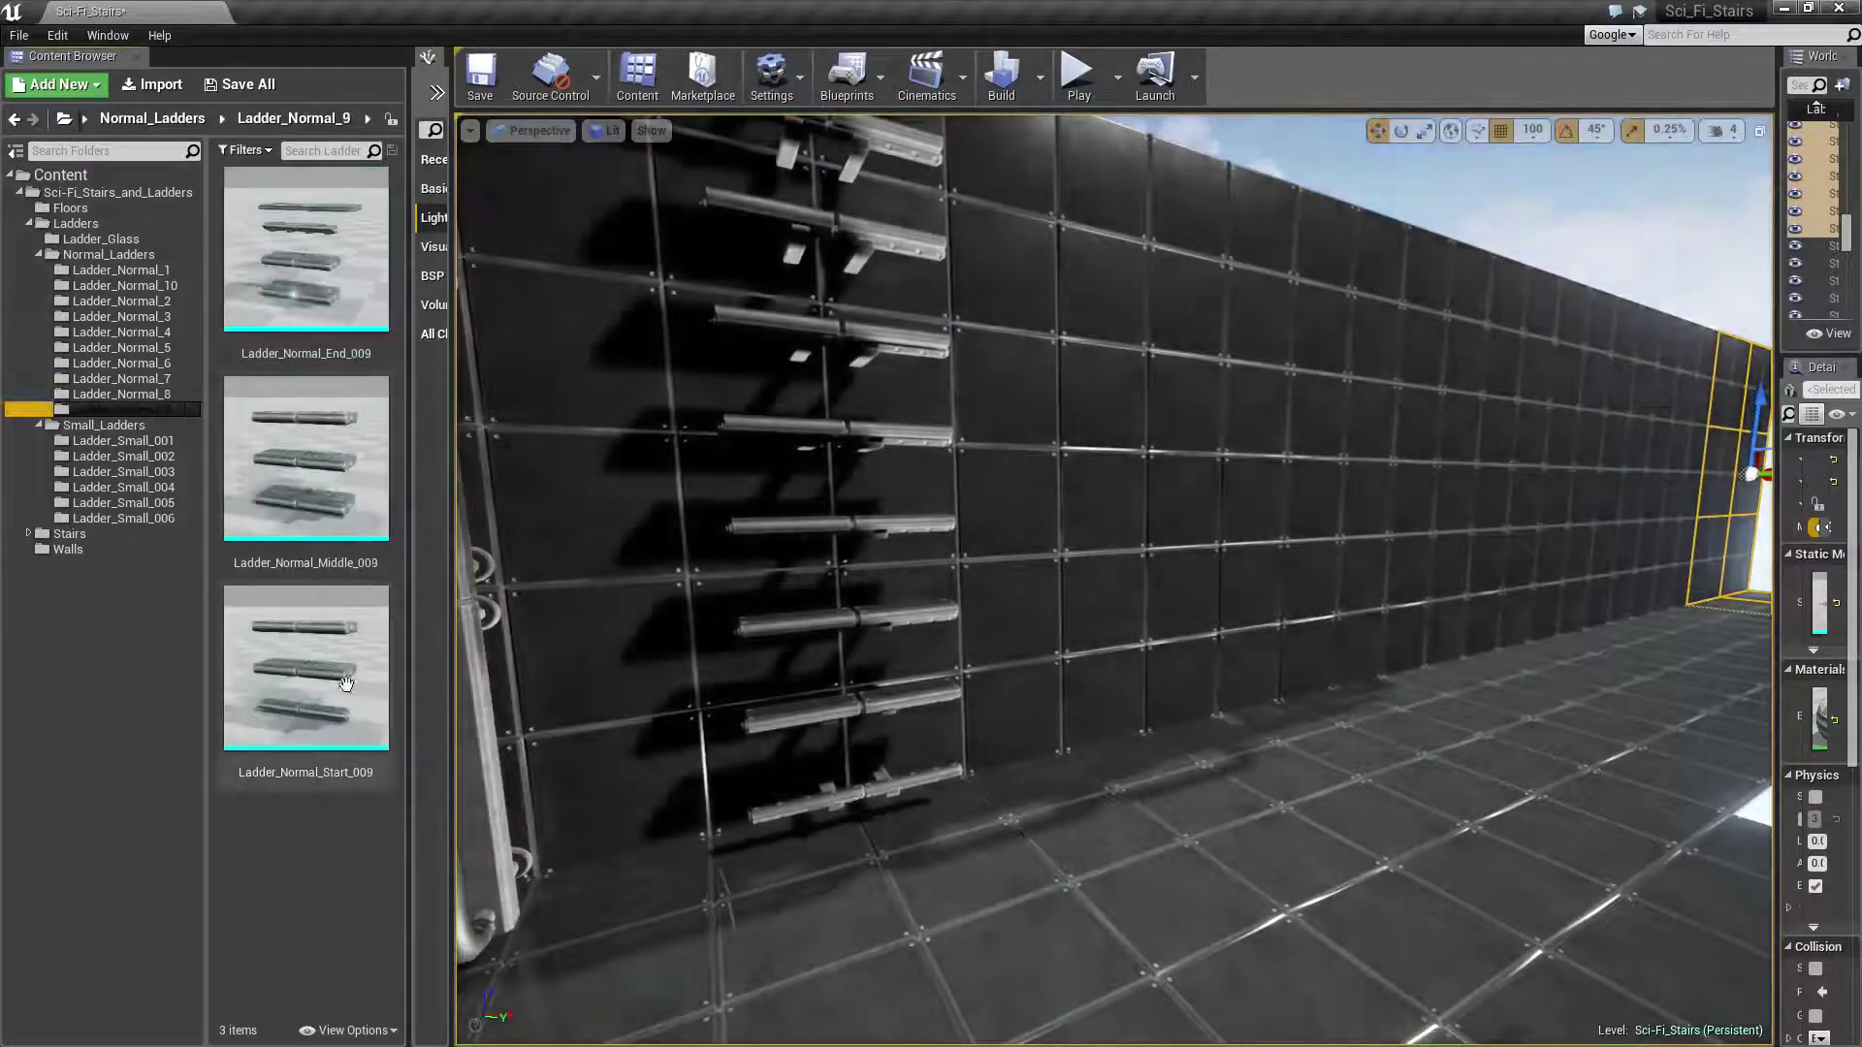
{"action": "mouse_move", "coordinate": [306, 669]}
{"action": "left_mouse_down"}
{"action": "mouse_move", "coordinate": [1232, 782]}
{"action": "mouse_move", "coordinate": [1213, 764]}
{"action": "left_mouse_up"}
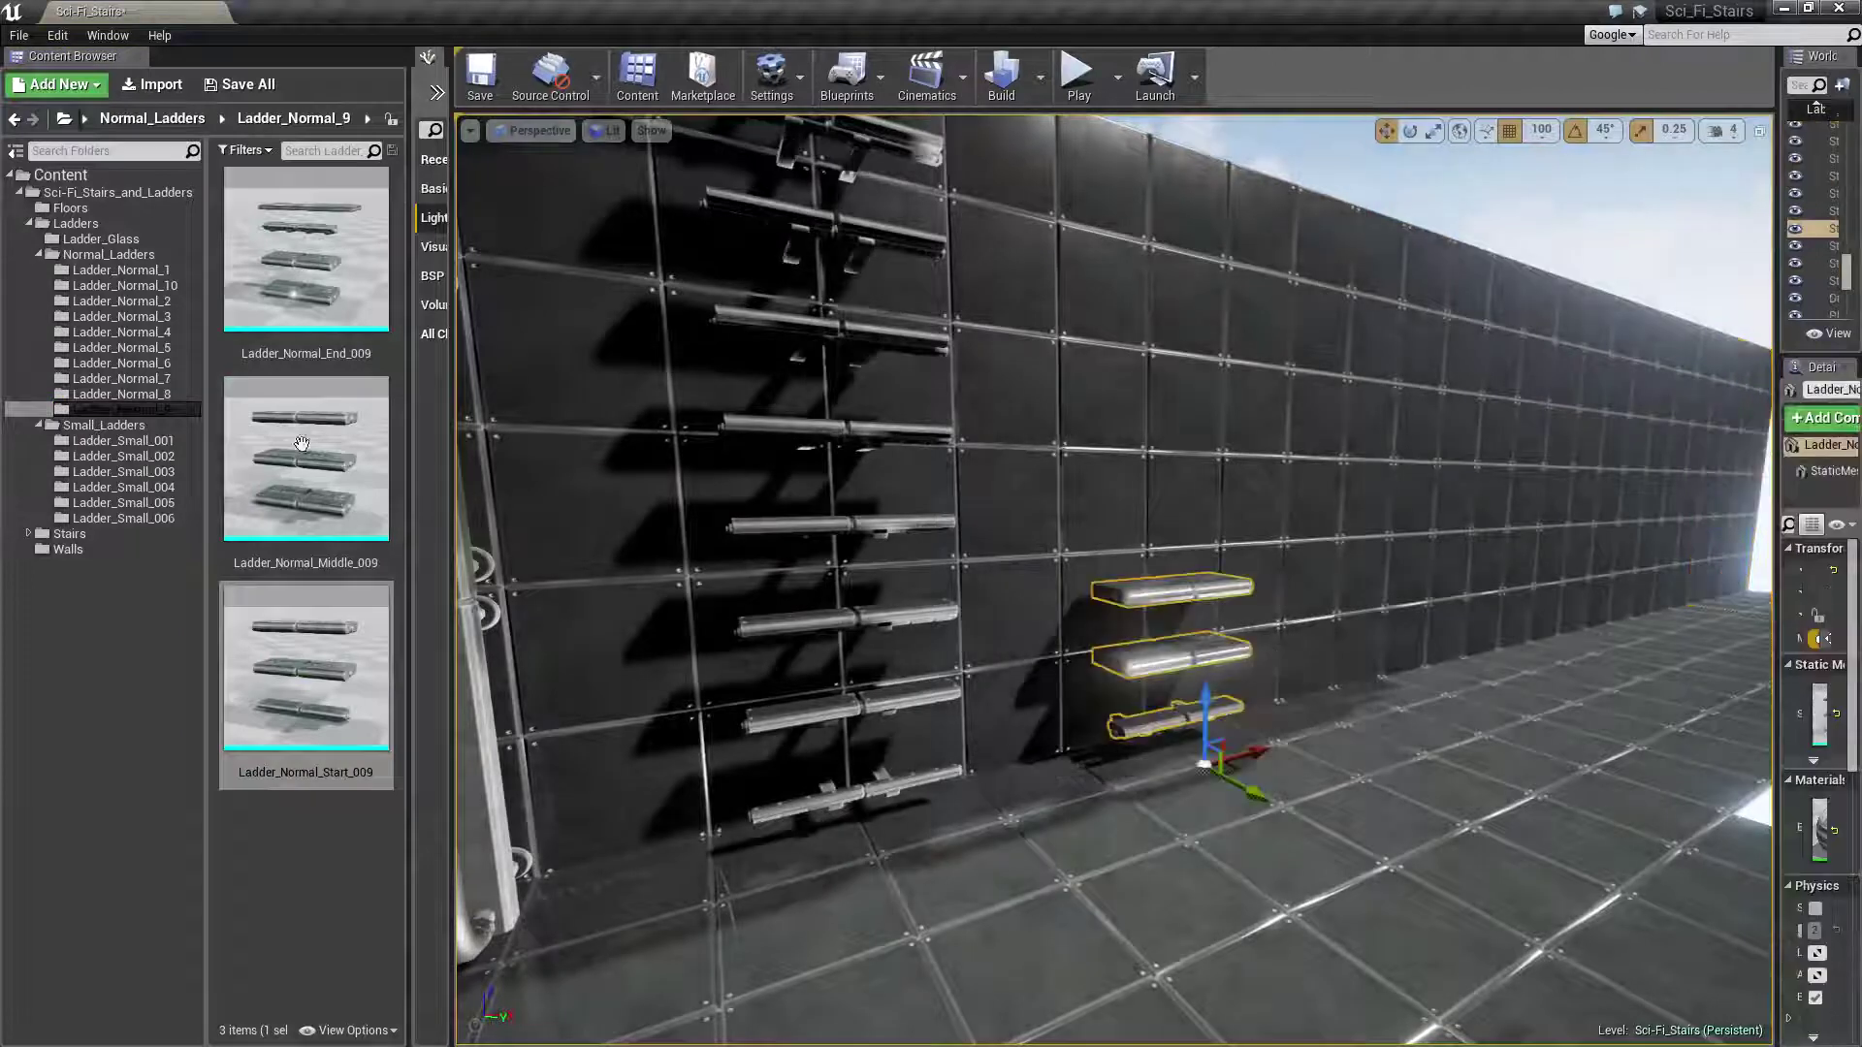
{"action": "left_click_drag", "start_coordinate": [300, 463], "coordinate": [1230, 690]}
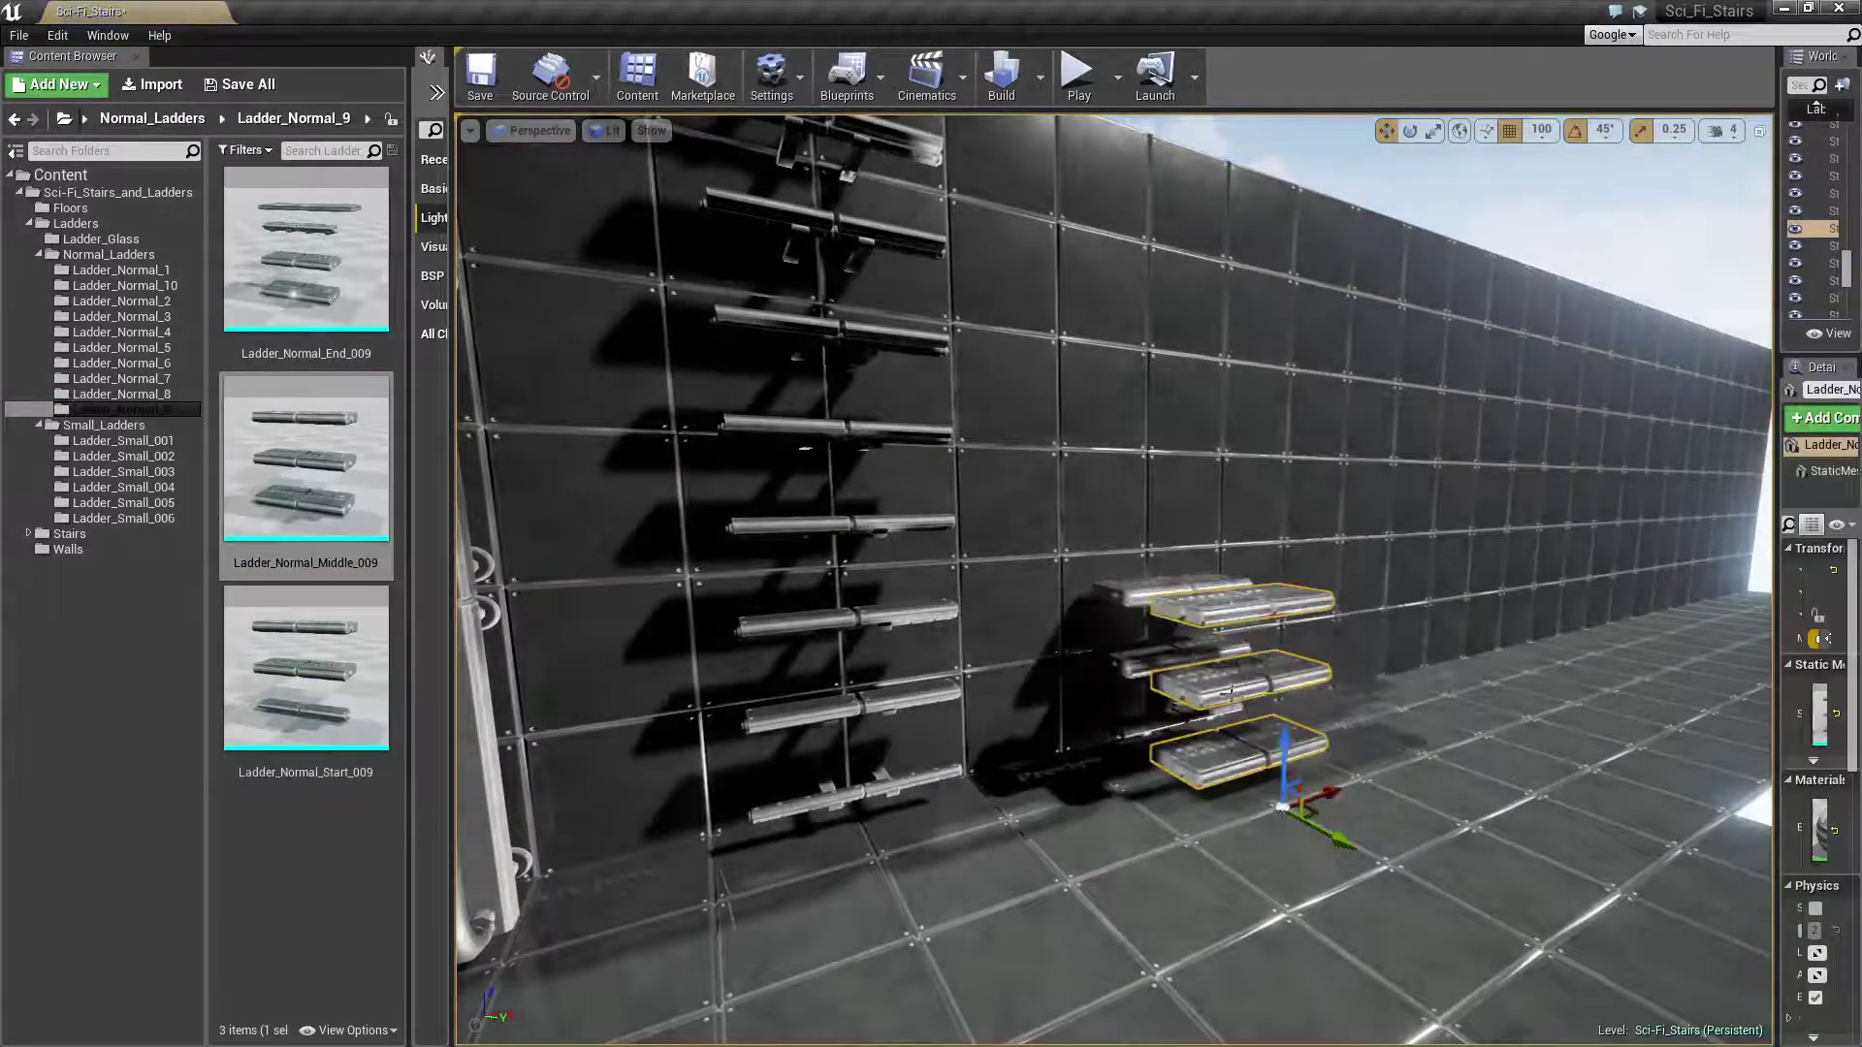
{"action": "left_click_drag", "start_coordinate": [1350, 845], "coordinate": [1284, 805]}
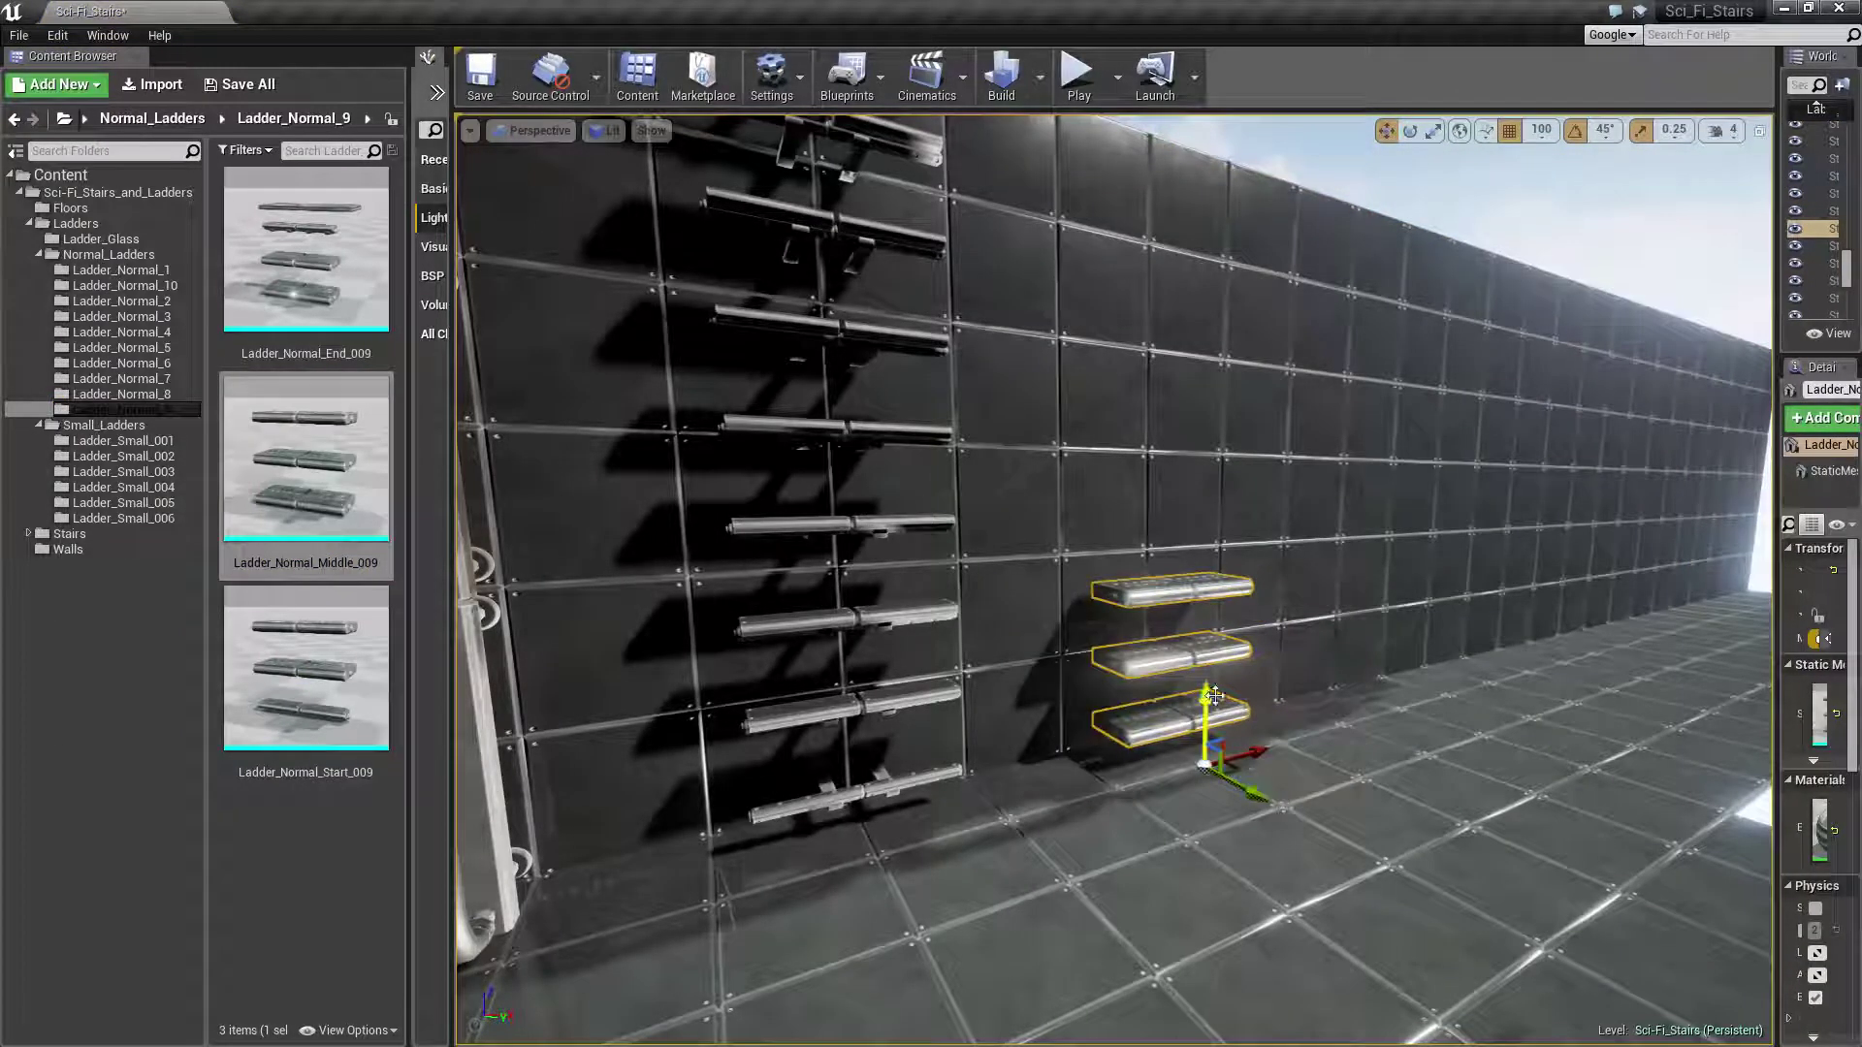
{"action": "left_click_drag", "start_coordinate": [1199, 644], "coordinate": [1199, 496], "text": "alt"}
{"action": "left_click_drag", "start_coordinate": [286, 262], "coordinate": [1282, 805]}
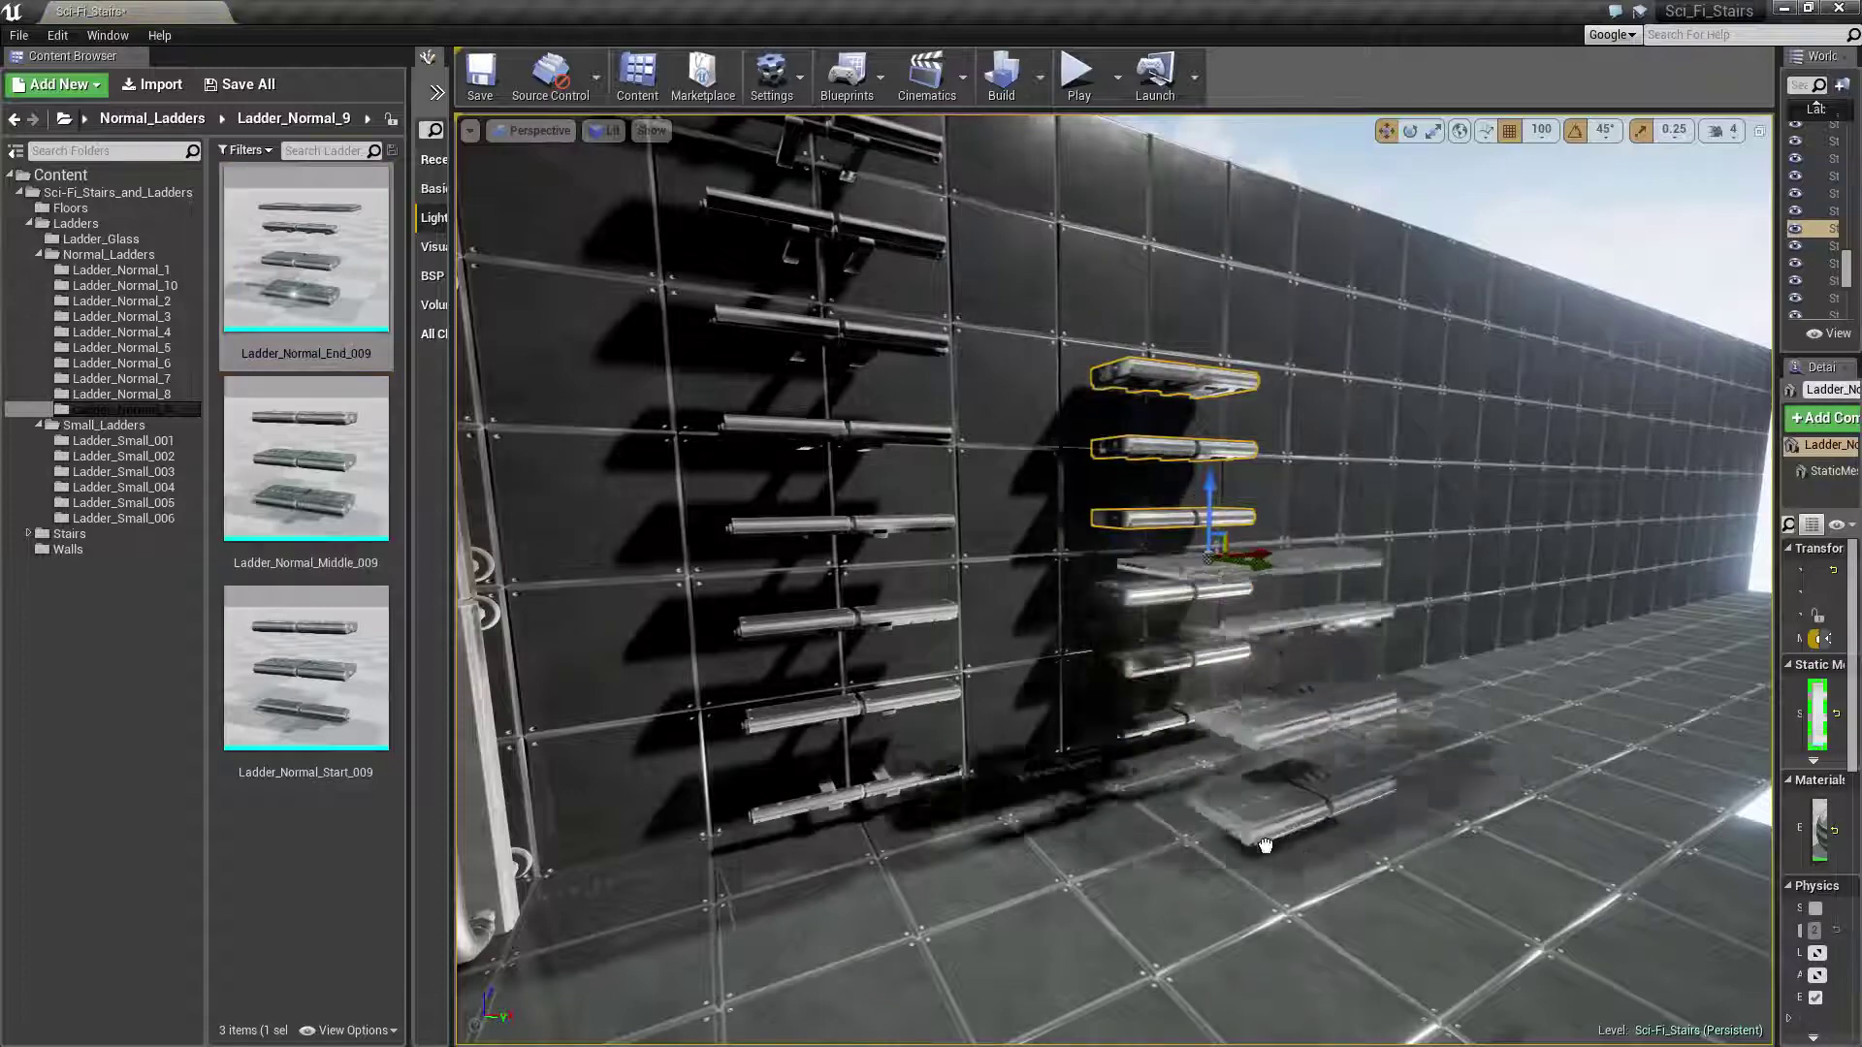
{"action": "left_click_drag", "start_coordinate": [1296, 734], "coordinate": [1382, 294], "text": "alt"}
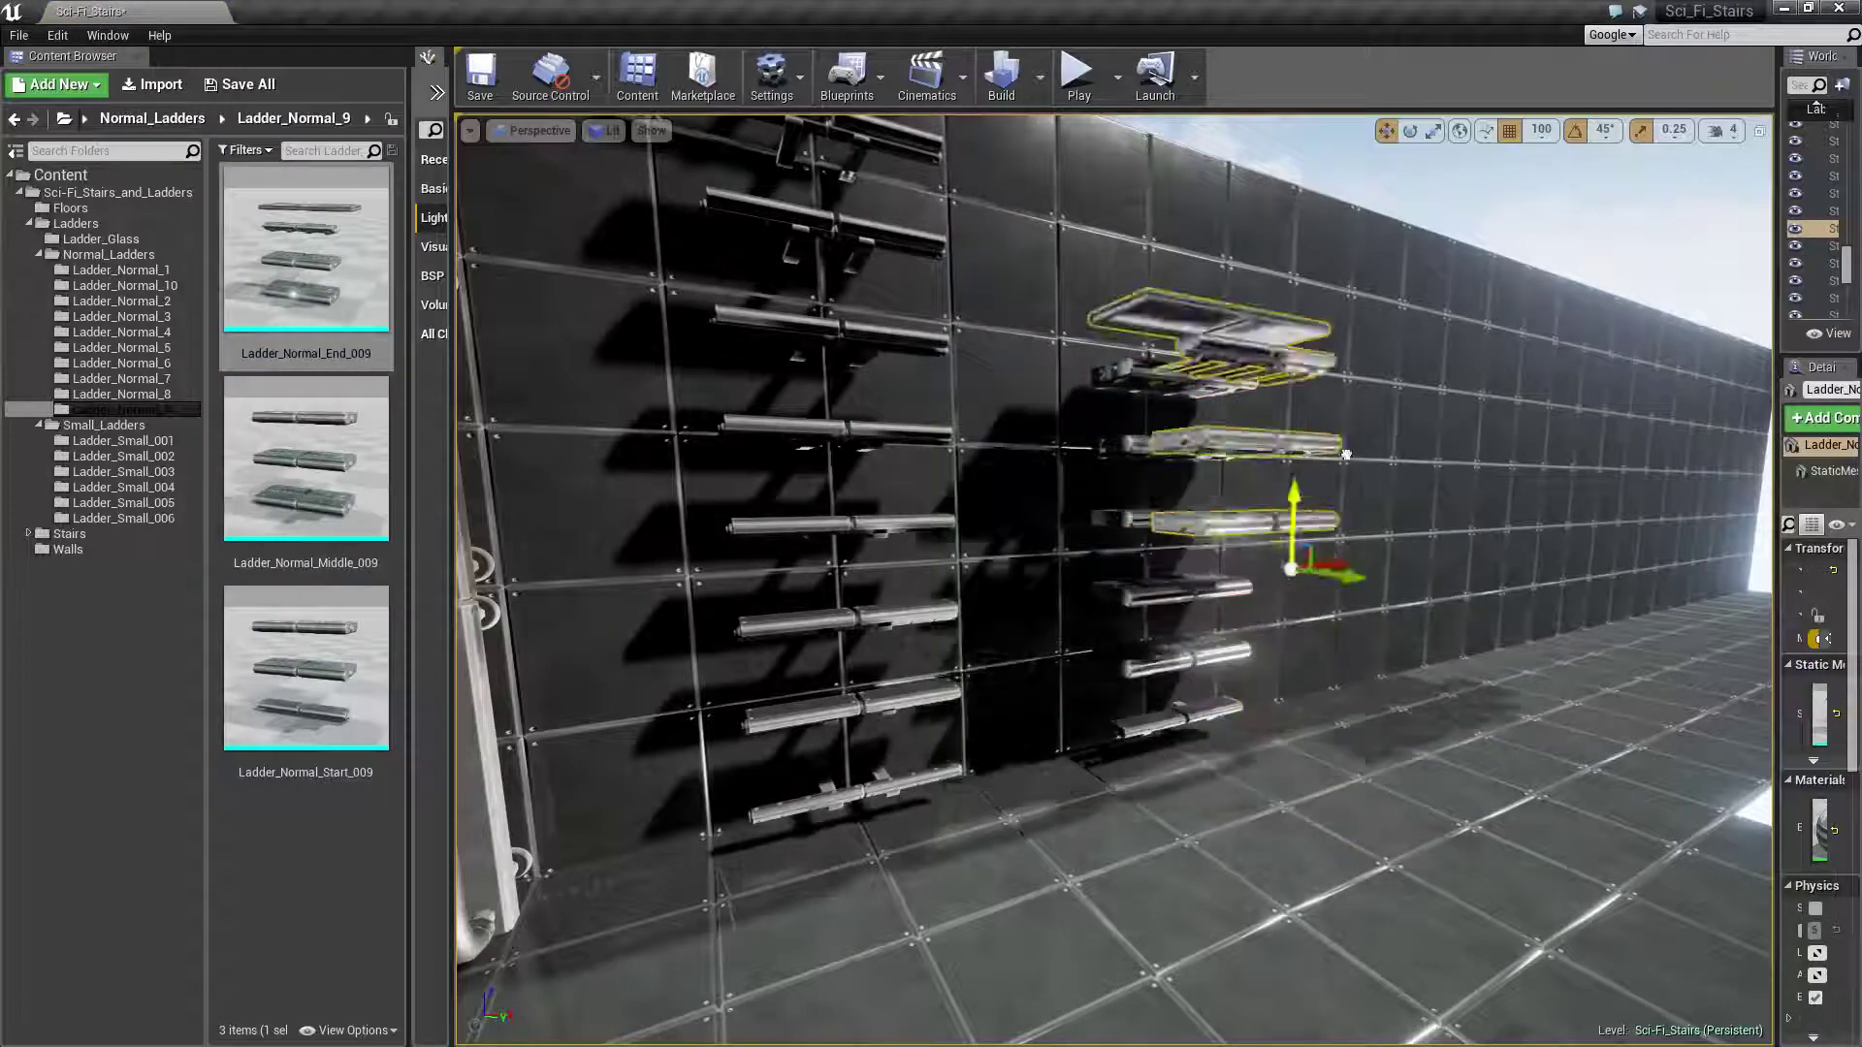
{"action": "mouse_move", "coordinate": [1364, 286]}
{"action": "right_mouse_down"}
{"action": "mouse_move", "coordinate": [1212, 320]}
{"action": "mouse_move", "coordinate": [1282, 475]}
{"action": "right_mouse_up"}
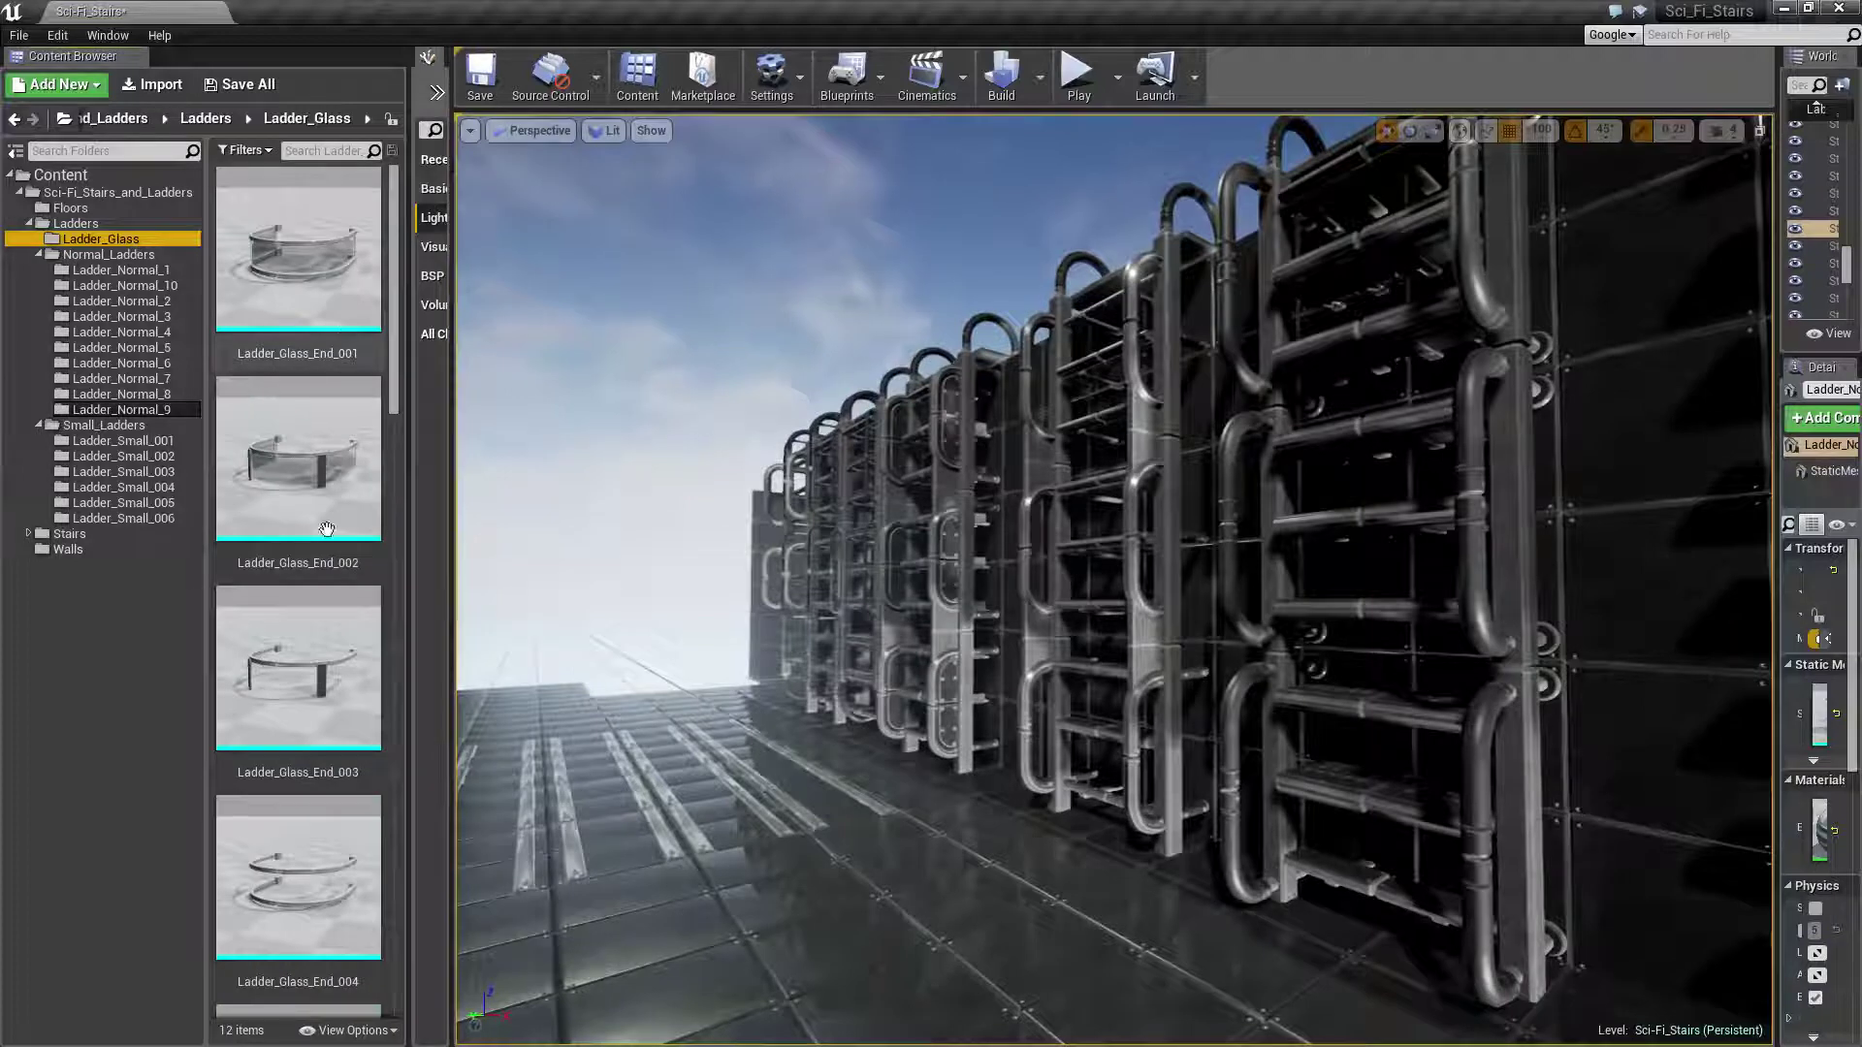
Place Ladder_Glass_Middle_003 in the level and raise it up onto the ladder
{"action": "scroll", "coordinate": [320, 658], "scroll_direction": "down", "scroll_amount": 2}
{"action": "scroll", "coordinate": [320, 659], "scroll_direction": "down", "scroll_amount": 3}
{"action": "scroll", "coordinate": [320, 659], "scroll_direction": "down", "scroll_amount": 1}
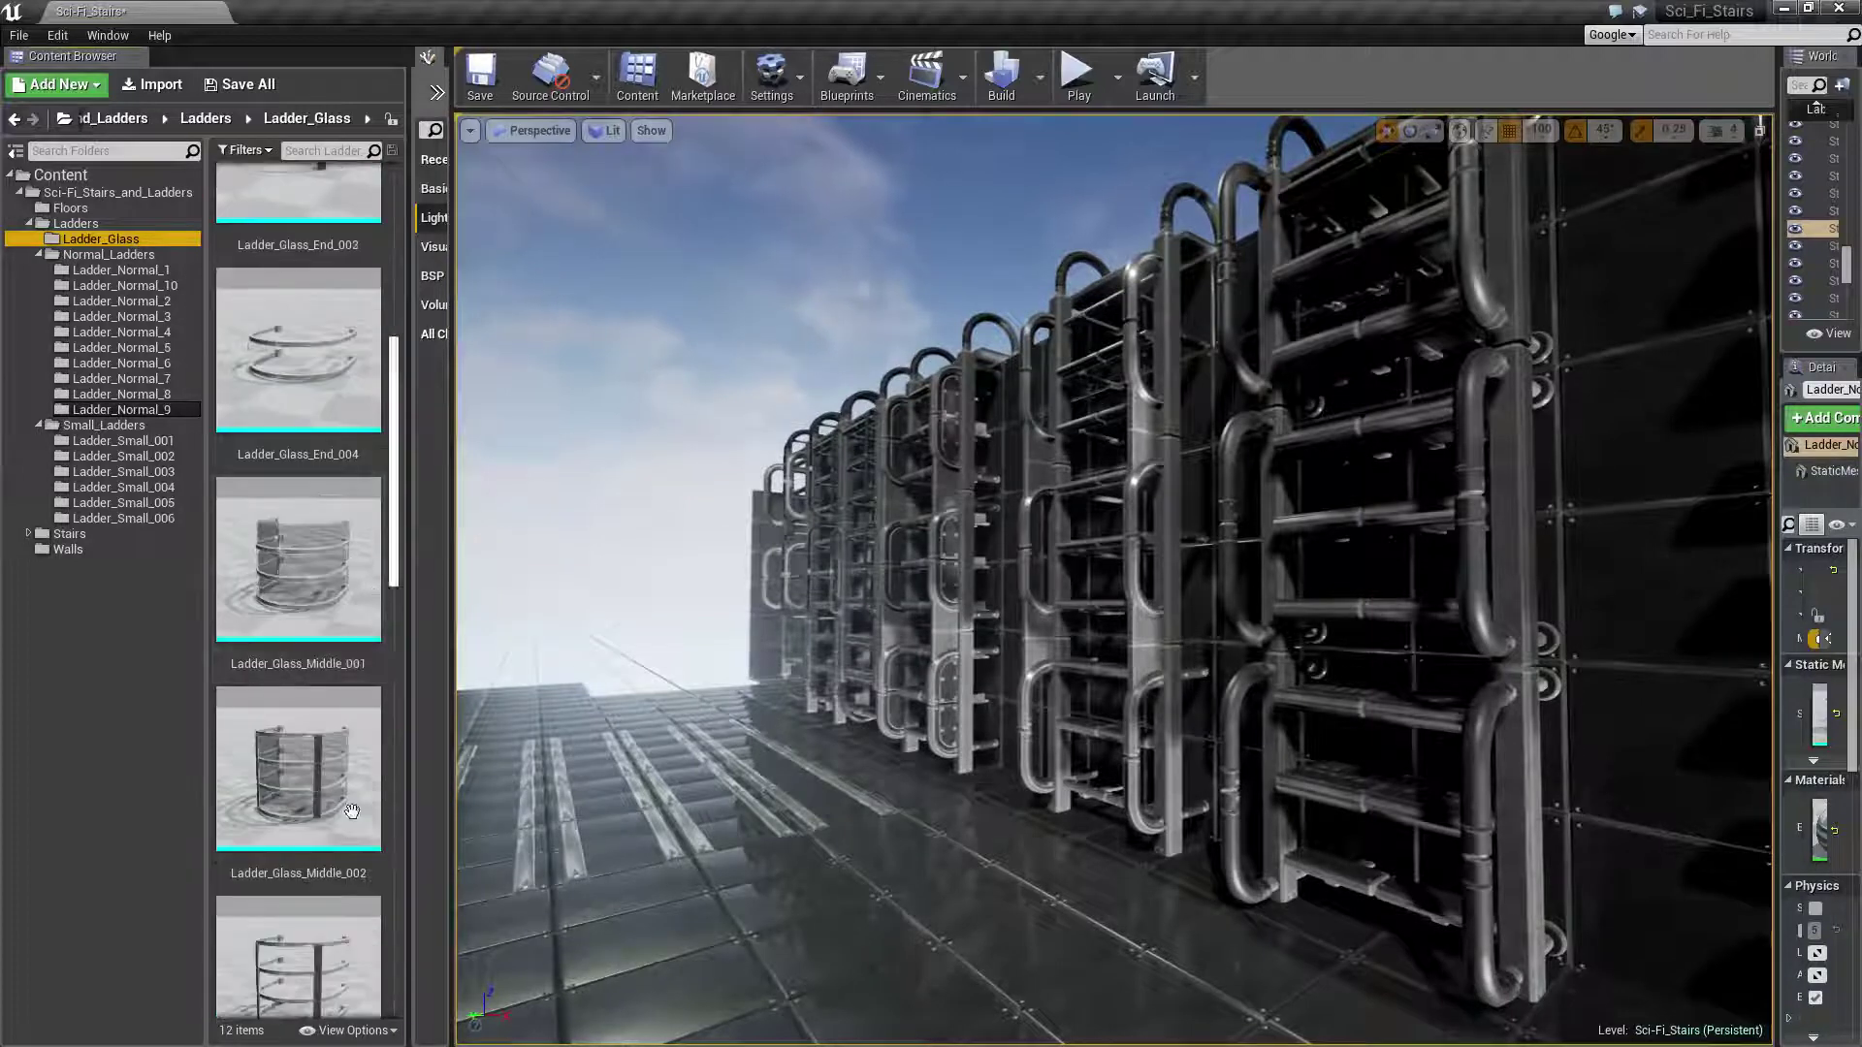
{"action": "scroll", "coordinate": [351, 811], "scroll_direction": "down", "scroll_amount": 1}
{"action": "mouse_move", "coordinate": [351, 811]}
{"action": "left_mouse_down"}
{"action": "mouse_move", "coordinate": [1326, 910]}
{"action": "mouse_move", "coordinate": [1372, 769]}
{"action": "left_mouse_up"}
{"action": "left_click_drag", "start_coordinate": [1349, 879], "coordinate": [1328, 408]}
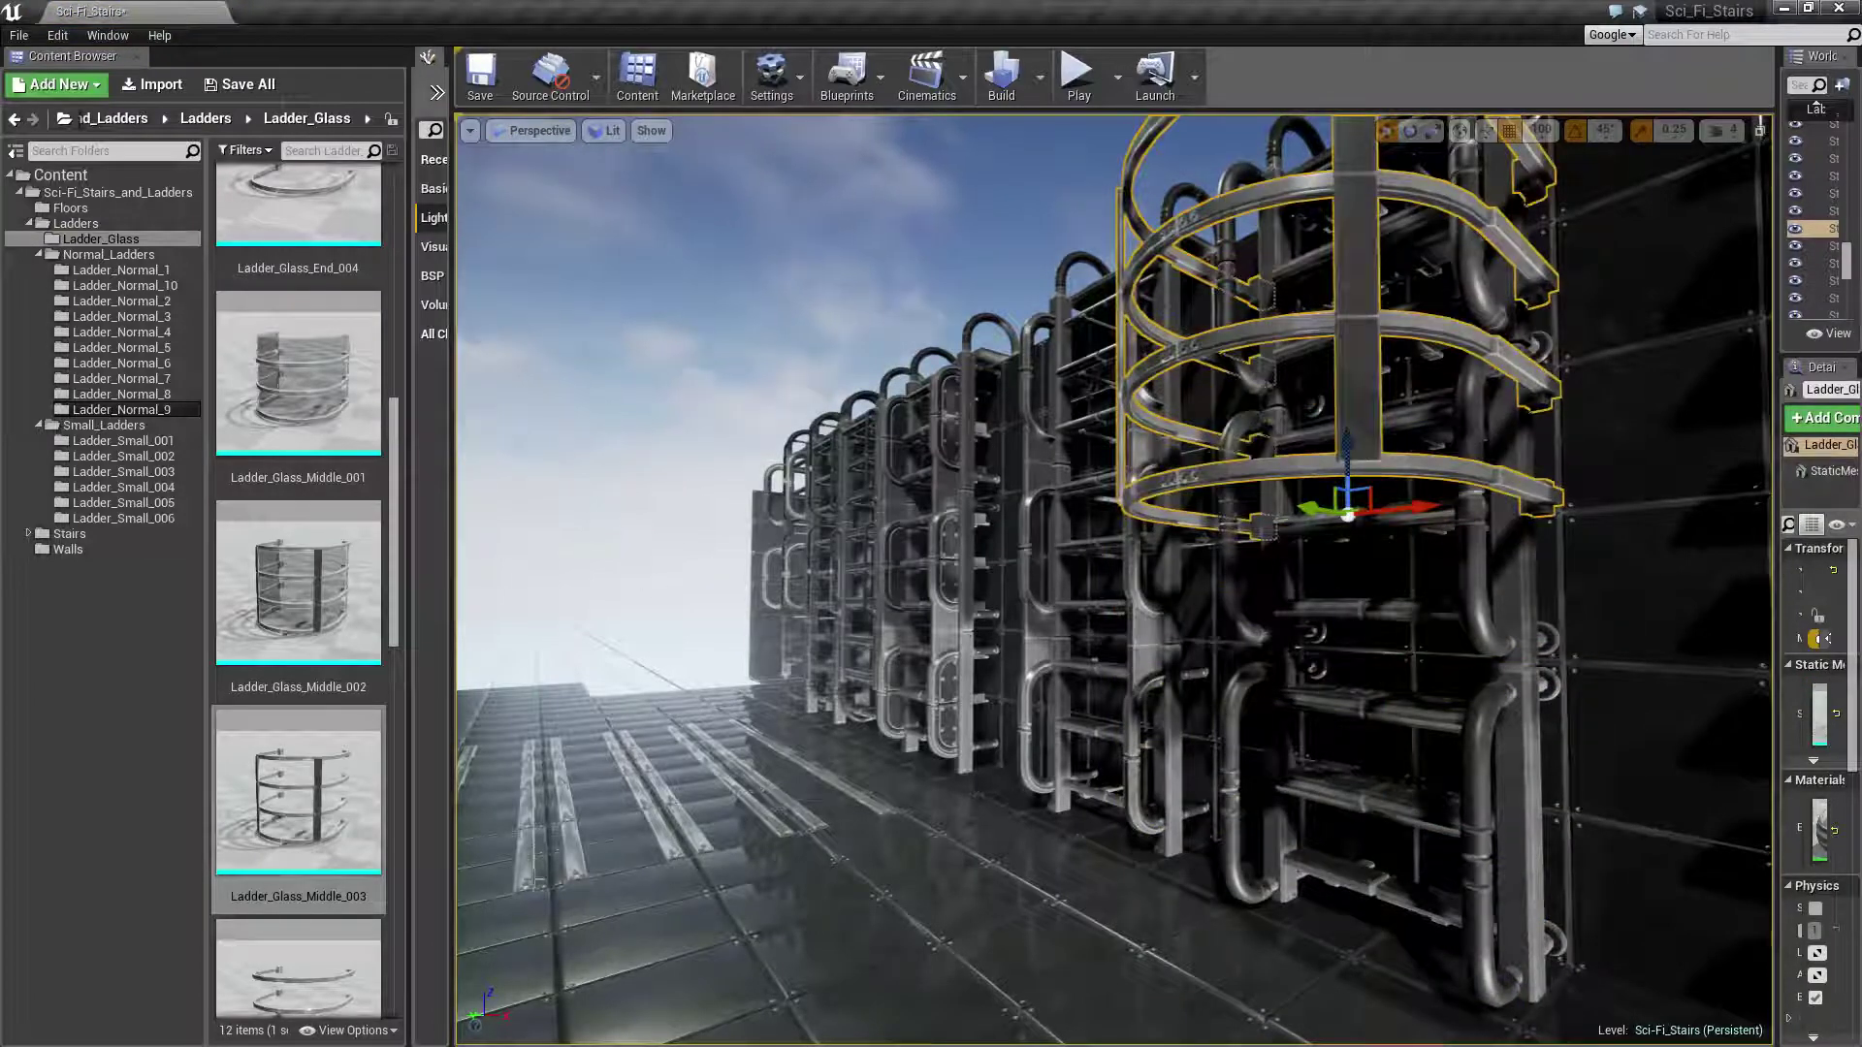
Add the Ladder_Glass_Start_003 piece and raise it higher on the ladder
{"action": "scroll", "coordinate": [325, 837], "scroll_direction": "down", "scroll_amount": 2}
{"action": "scroll", "coordinate": [305, 833], "scroll_direction": "down", "scroll_amount": 2}
{"action": "scroll", "coordinate": [304, 833], "scroll_direction": "down", "scroll_amount": 2}
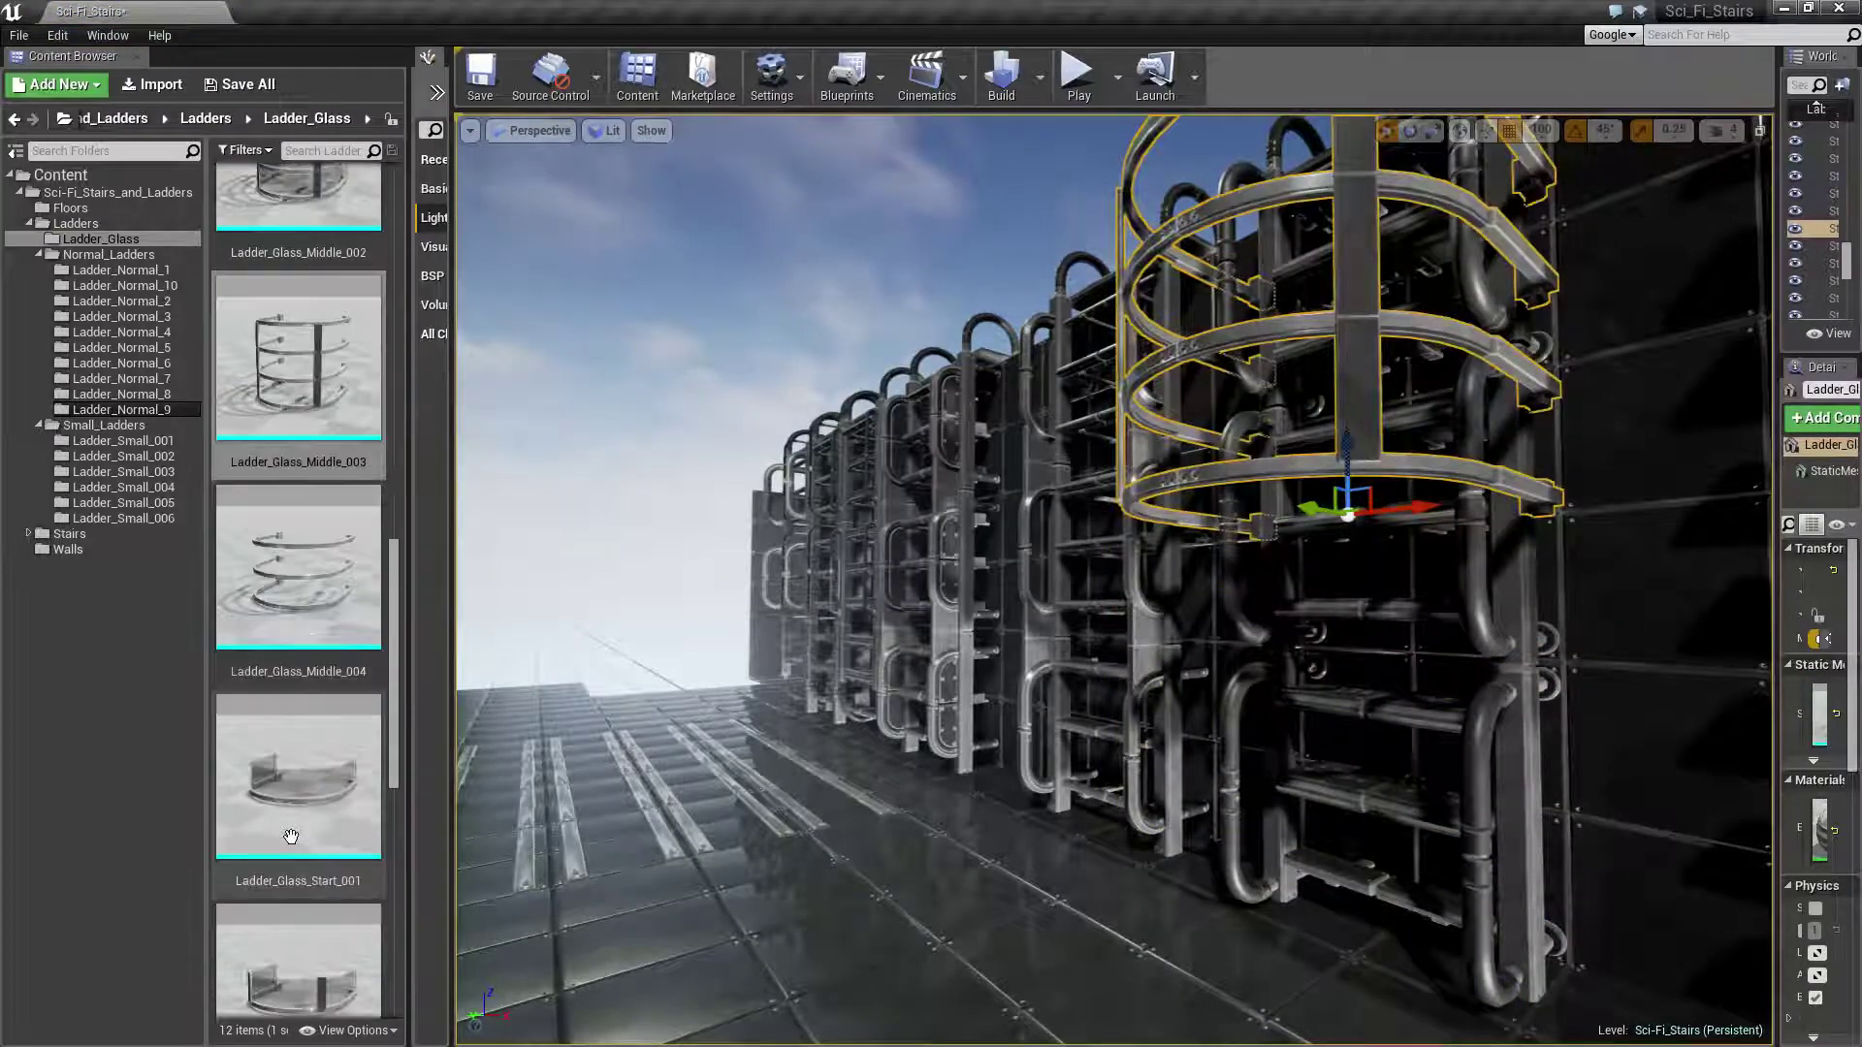
{"action": "scroll", "coordinate": [305, 824], "scroll_direction": "down", "scroll_amount": 2}
{"action": "scroll", "coordinate": [306, 822], "scroll_direction": "down", "scroll_amount": 2}
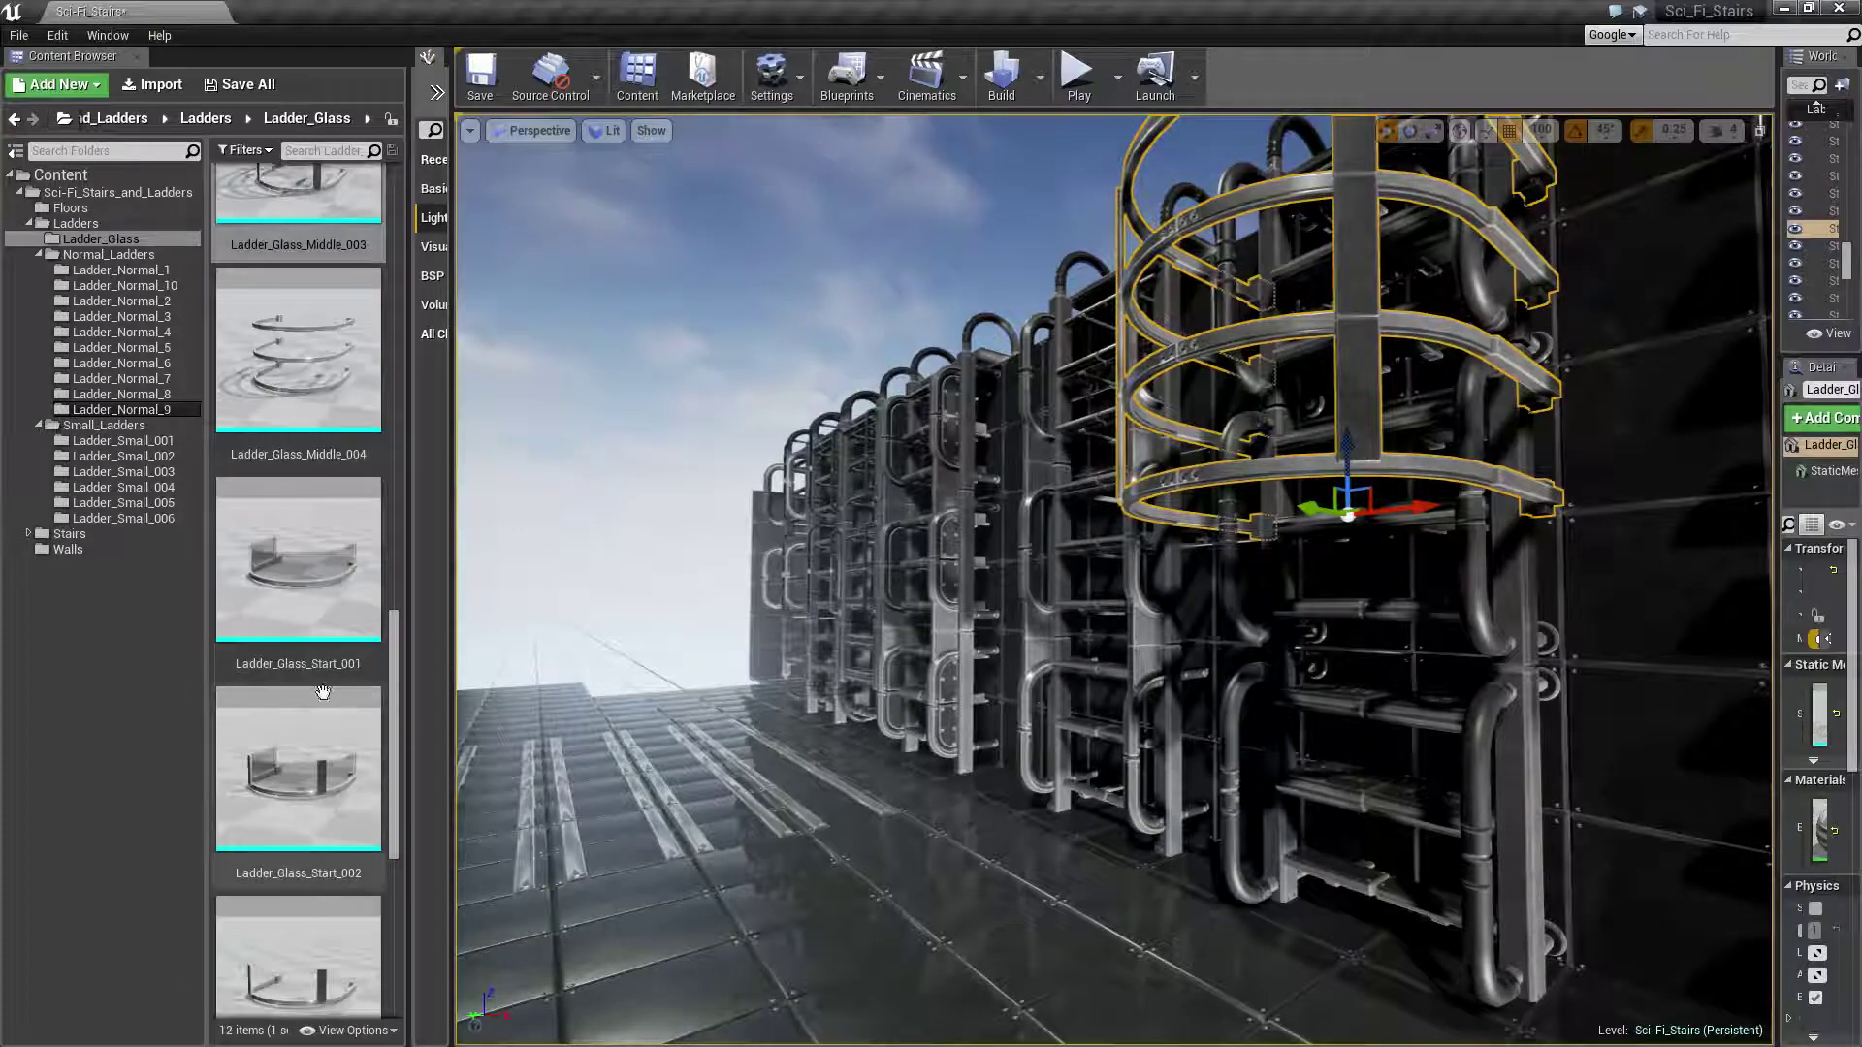
{"action": "scroll", "coordinate": [322, 691], "scroll_direction": "down", "scroll_amount": 5}
{"action": "scroll", "coordinate": [330, 863], "scroll_direction": "down", "scroll_amount": 2}
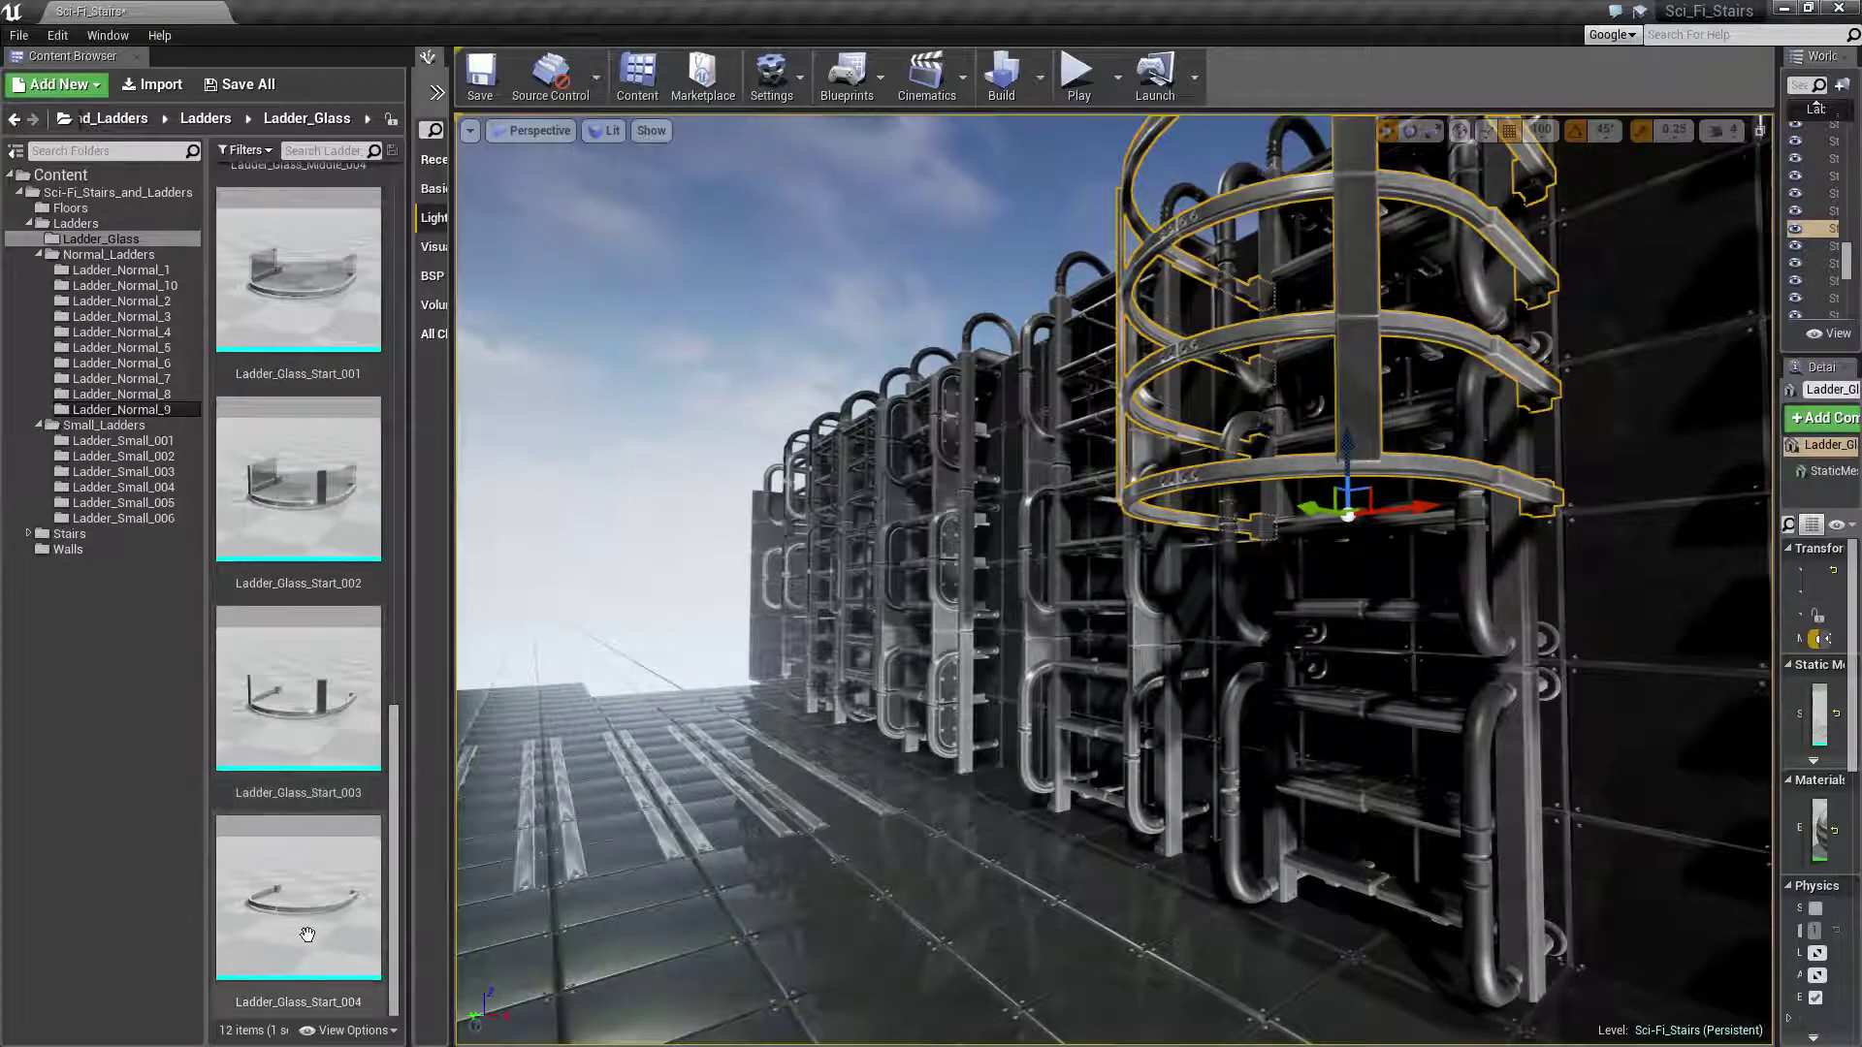
{"action": "mouse_move", "coordinate": [299, 693]}
{"action": "left_mouse_down"}
{"action": "mouse_move", "coordinate": [1365, 988]}
{"action": "mouse_move", "coordinate": [1354, 958]}
{"action": "left_mouse_up"}
{"action": "left_click_drag", "start_coordinate": [1351, 882], "coordinate": [1367, 728]}
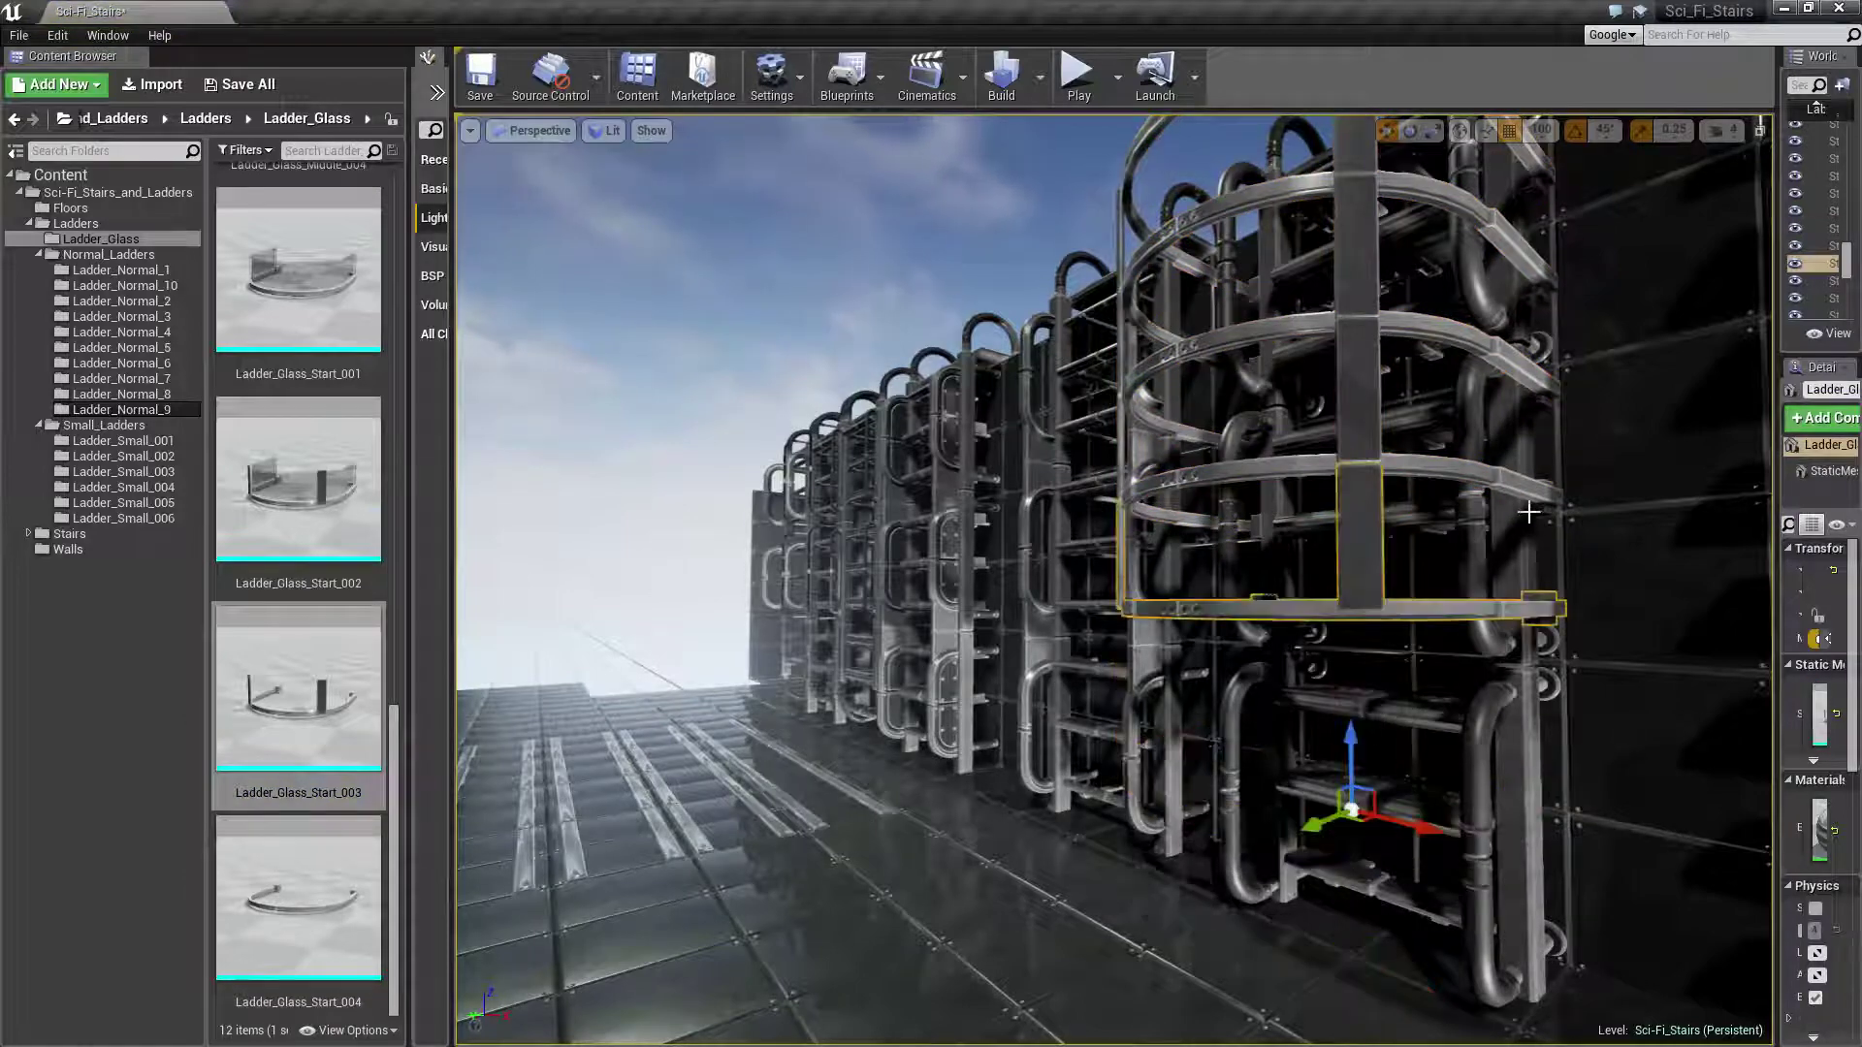
Place the Ladder_Glass_End_003 ring on the glass cage near the ladder top
{"action": "right_click_drag", "start_coordinate": [1529, 512], "coordinate": [887, 167]}
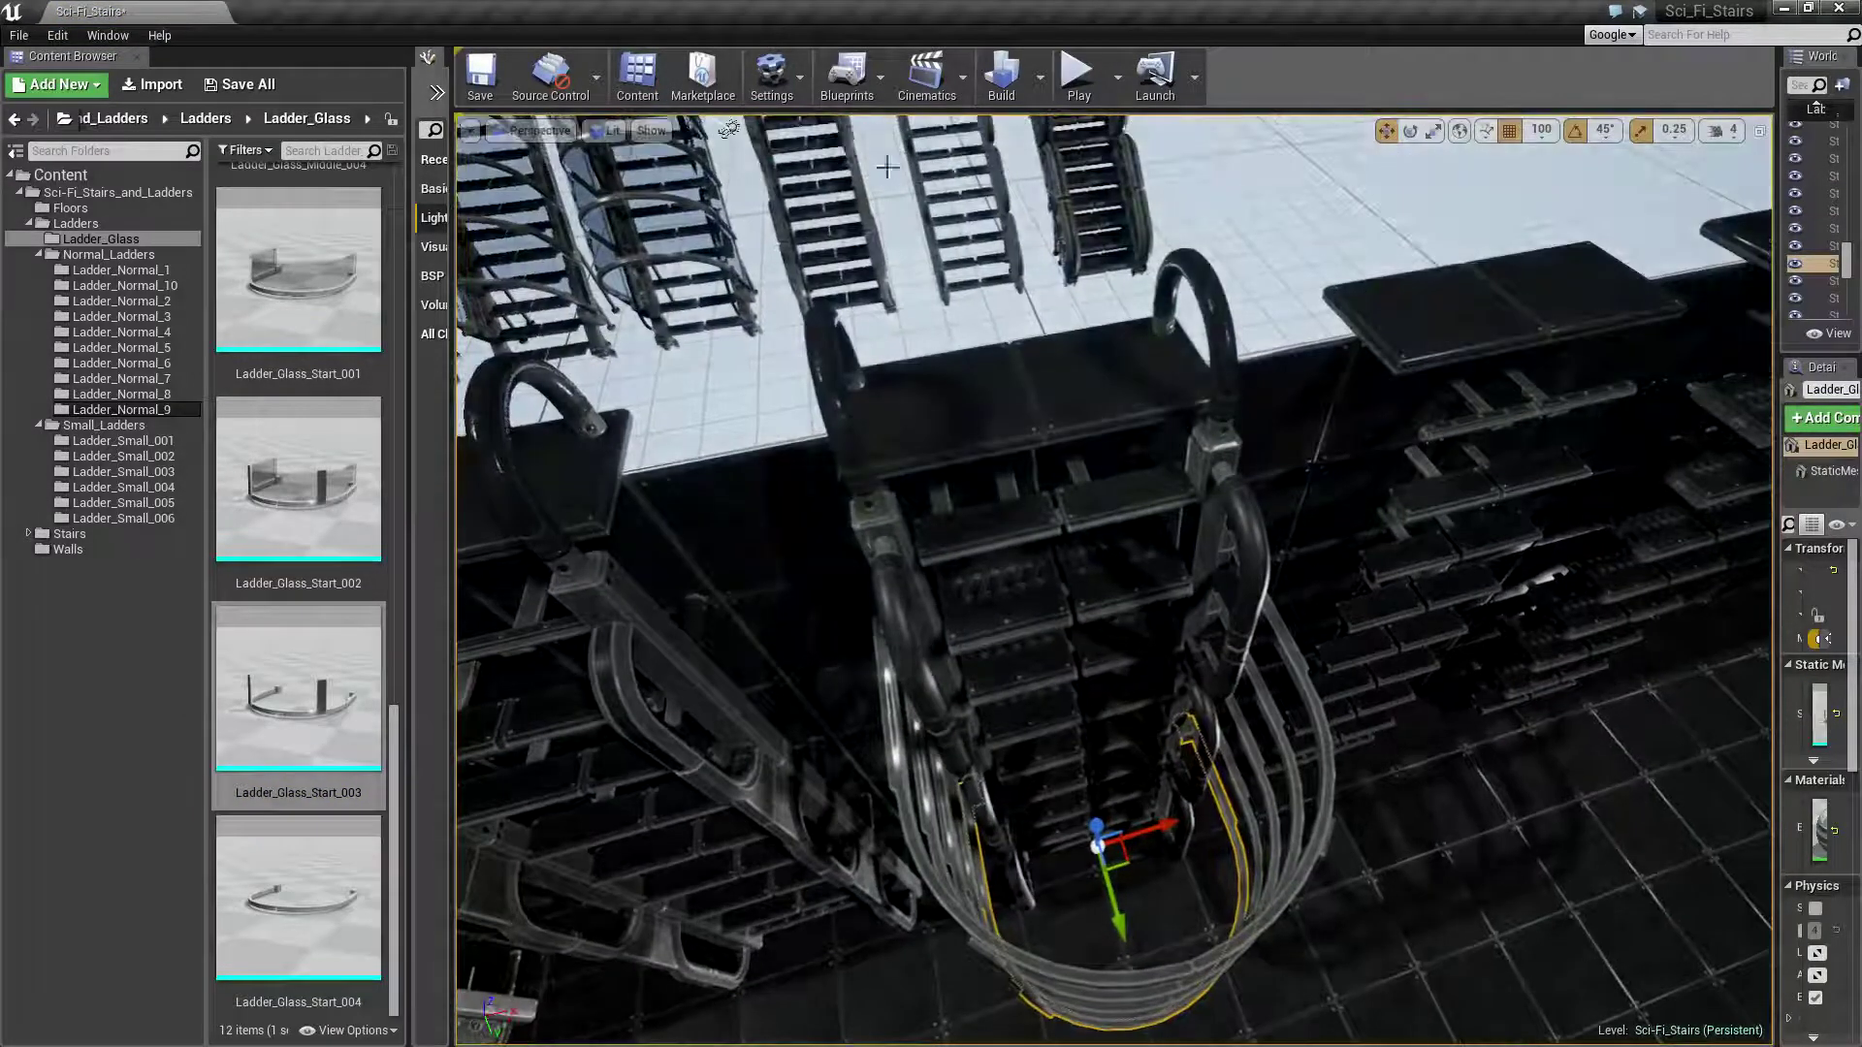
{"action": "scroll", "coordinate": [302, 669], "scroll_direction": "up", "scroll_amount": 3}
{"action": "scroll", "coordinate": [303, 669], "scroll_direction": "up", "scroll_amount": 3}
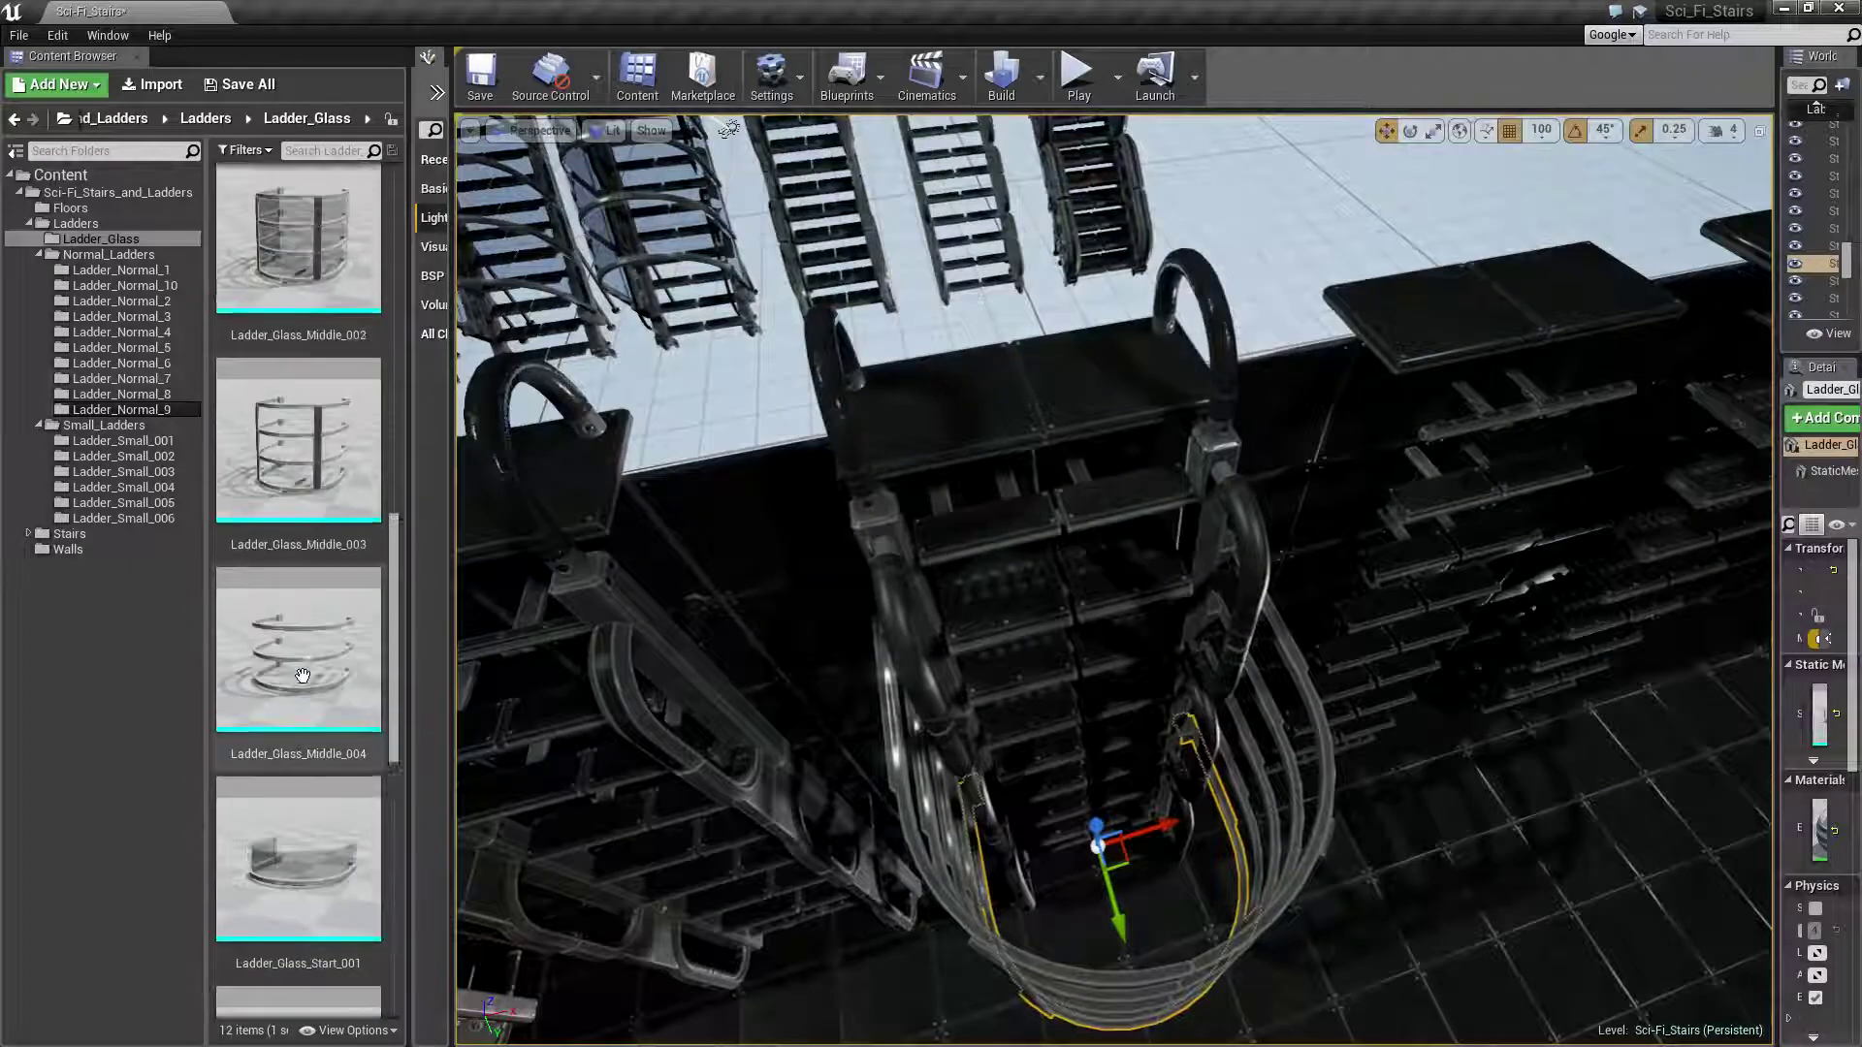
{"action": "scroll", "coordinate": [302, 670], "scroll_direction": "up", "scroll_amount": 3}
{"action": "scroll", "coordinate": [303, 670], "scroll_direction": "up", "scroll_amount": 2}
{"action": "scroll", "coordinate": [303, 563], "scroll_direction": "up", "scroll_amount": 1}
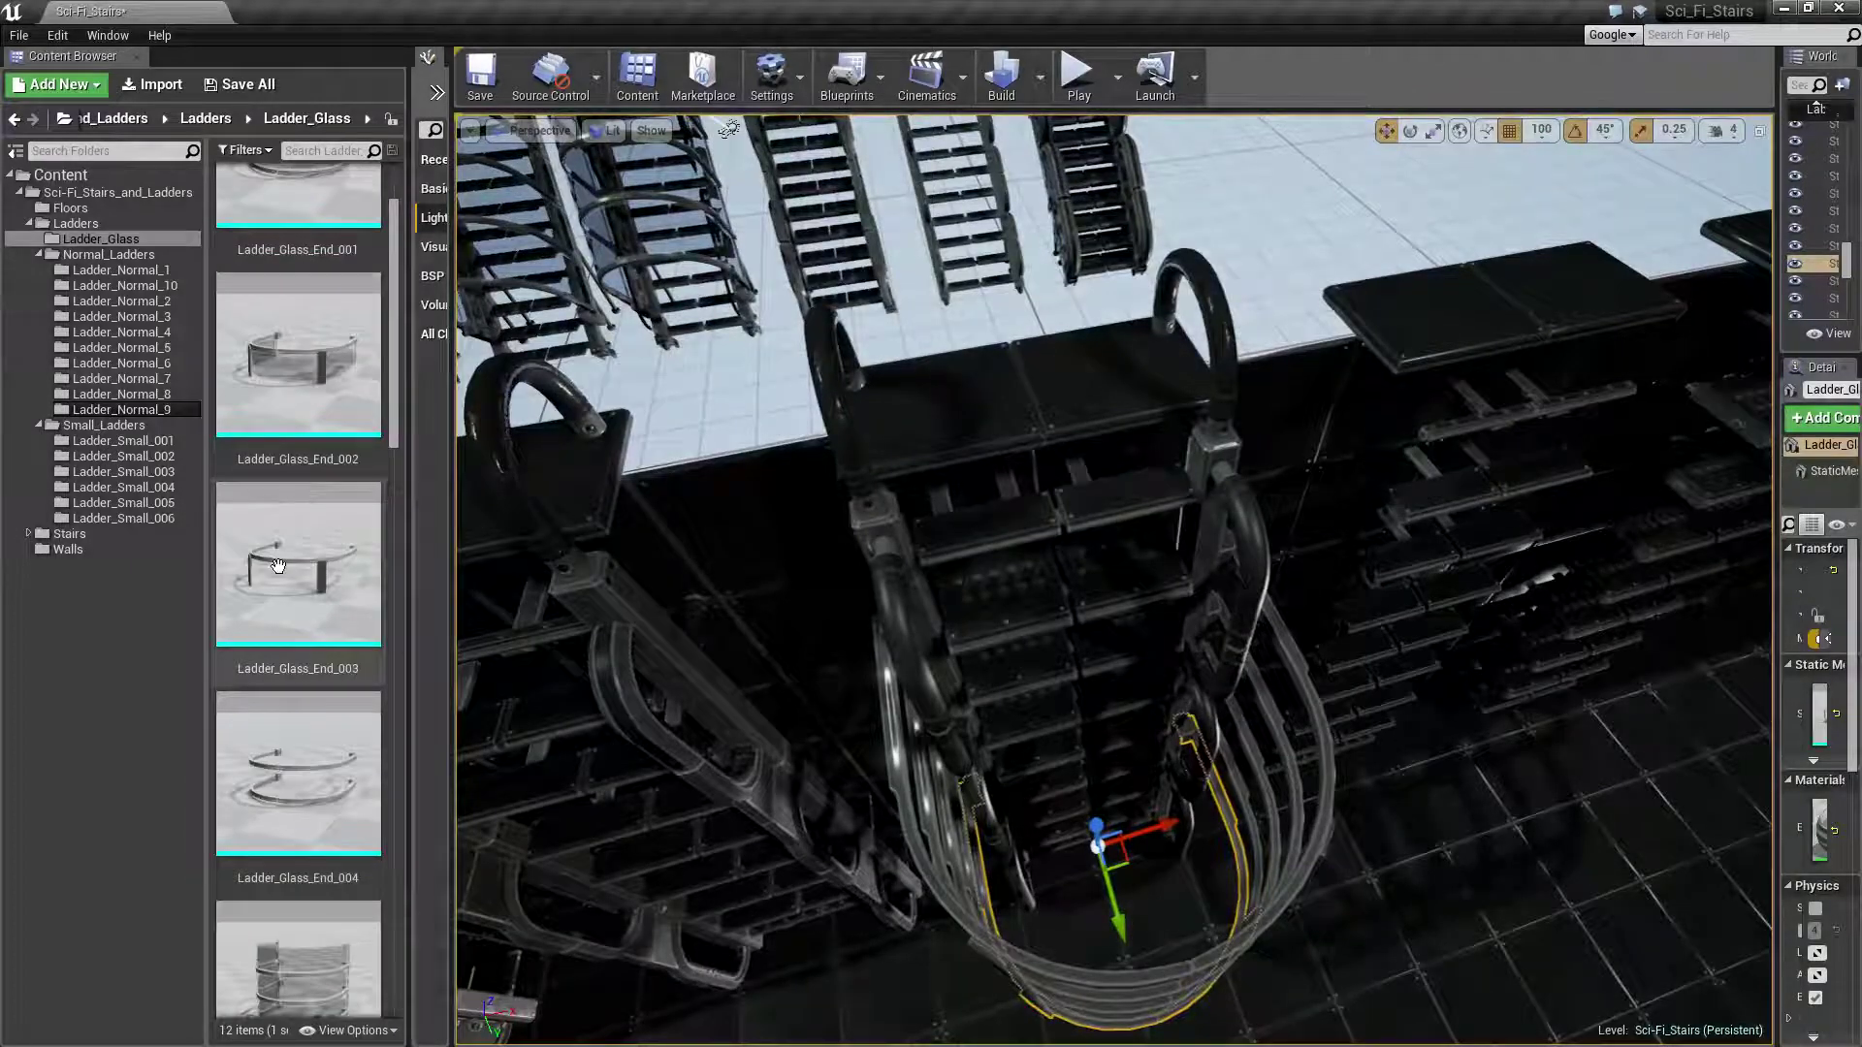
{"action": "left_click_drag", "start_coordinate": [342, 559], "coordinate": [1119, 668]}
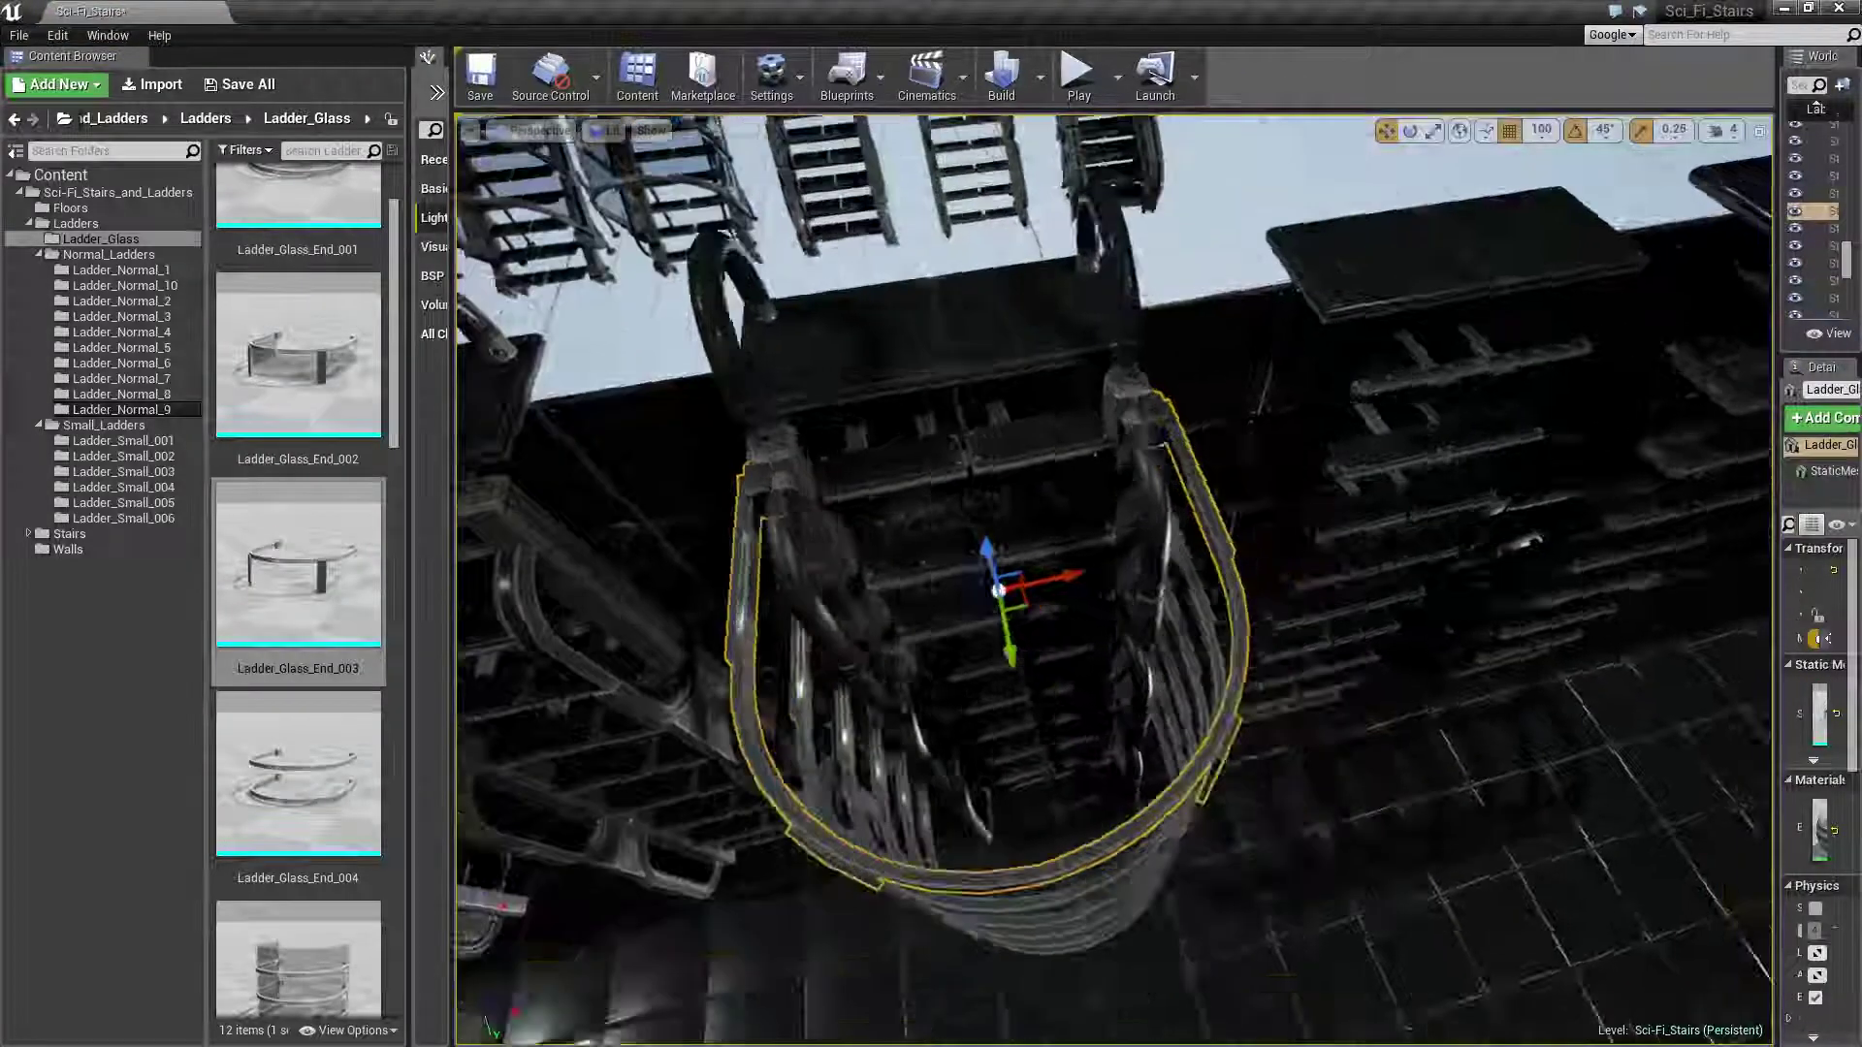
{"action": "mouse_move", "coordinate": [1118, 667]}
{"action": "left_mouse_down", "text": "alt"}
{"action": "mouse_move", "coordinate": [1251, 543]}
{"action": "mouse_move", "coordinate": [1115, 679]}
{"action": "mouse_move", "coordinate": [1096, 441]}
{"action": "mouse_move", "coordinate": [1124, 449]}
{"action": "left_mouse_up", "text": "alt"}
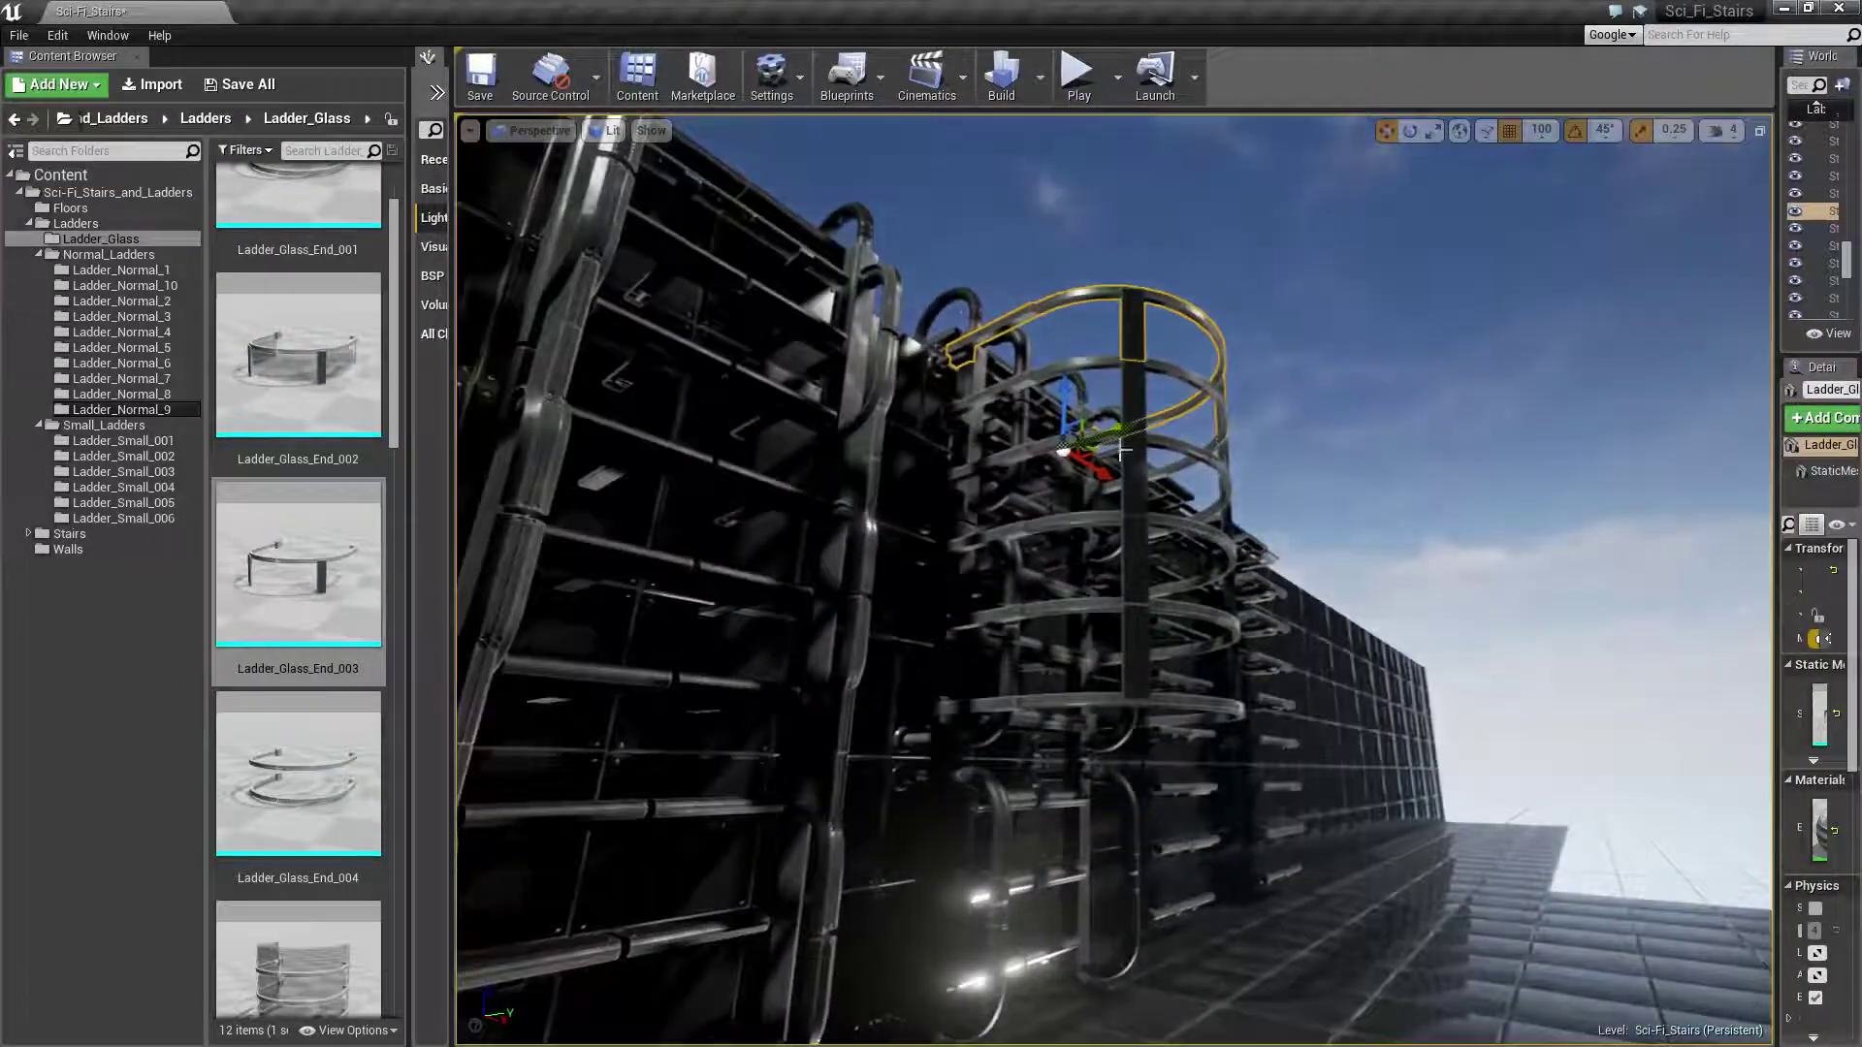
Raise the Ladder_Normal piece, then stack a copy of the ladder and glass cage higher
{"action": "left_click", "coordinate": [970, 297]}
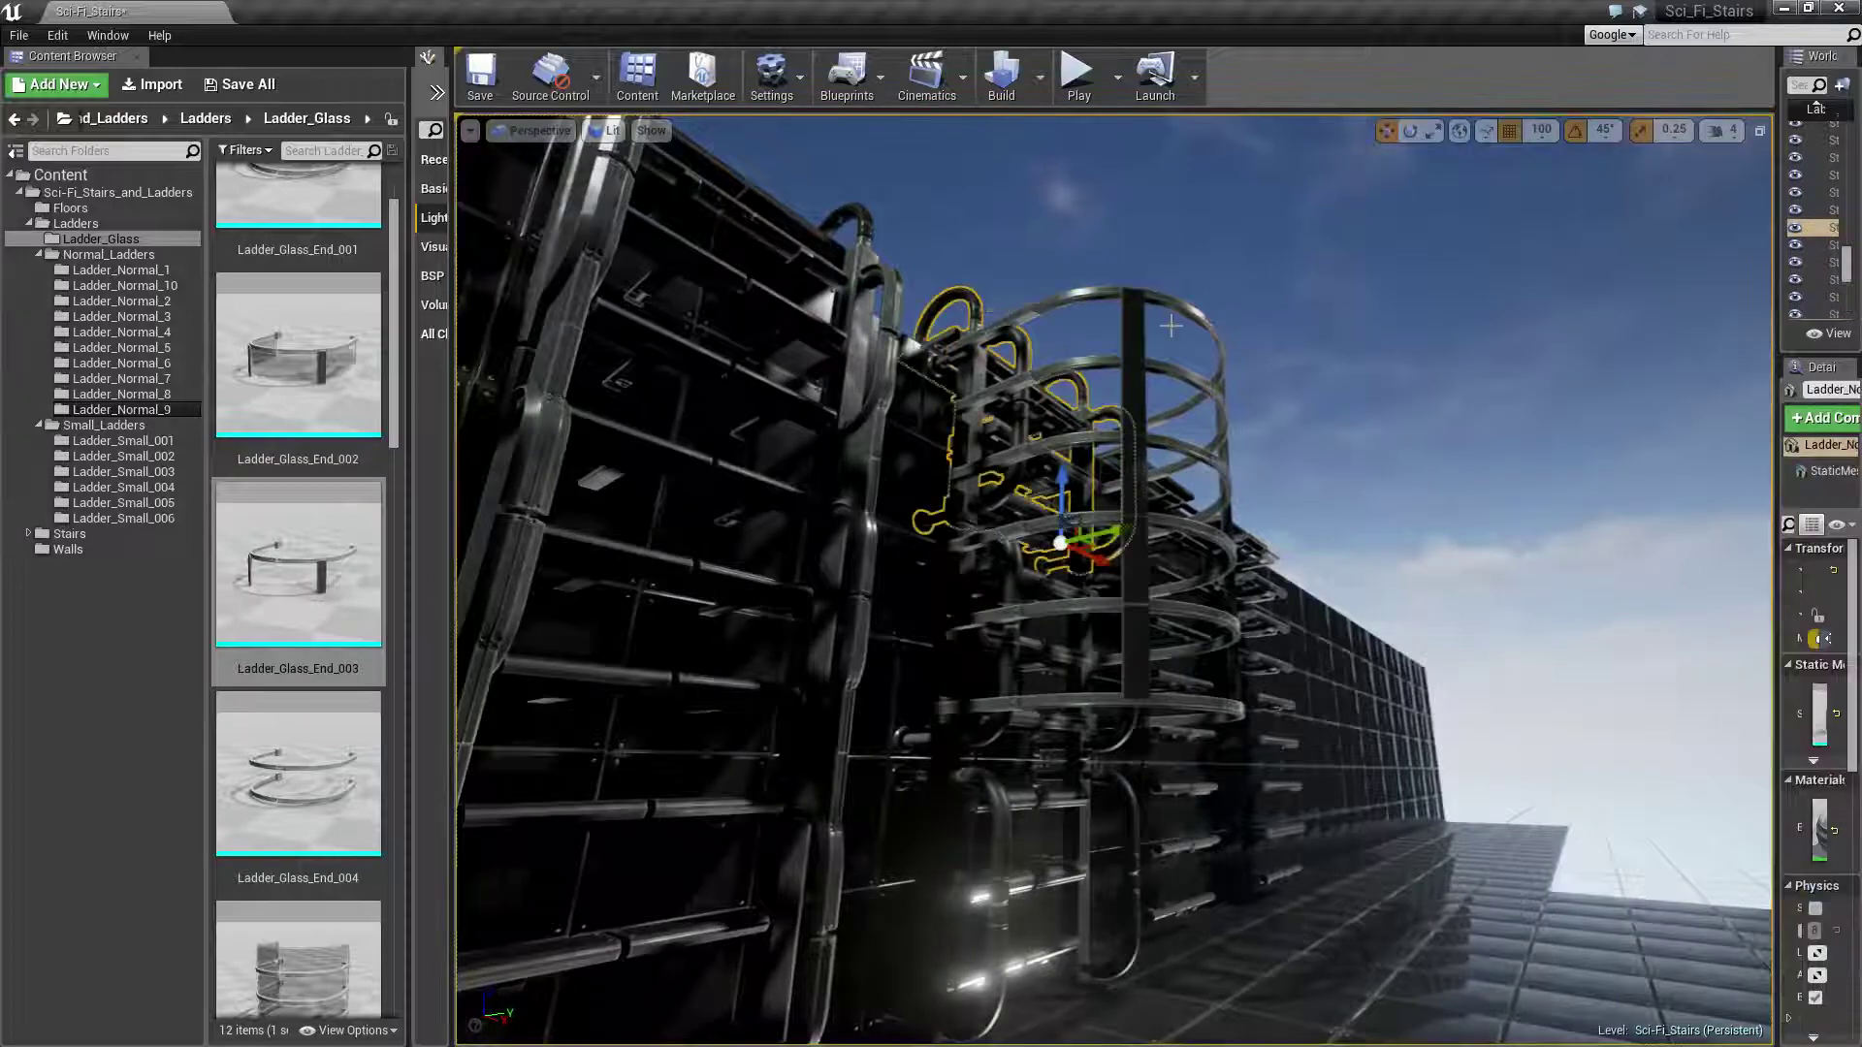
{"action": "left_click_drag", "start_coordinate": [1164, 303], "coordinate": [1159, 368], "text": "alt"}
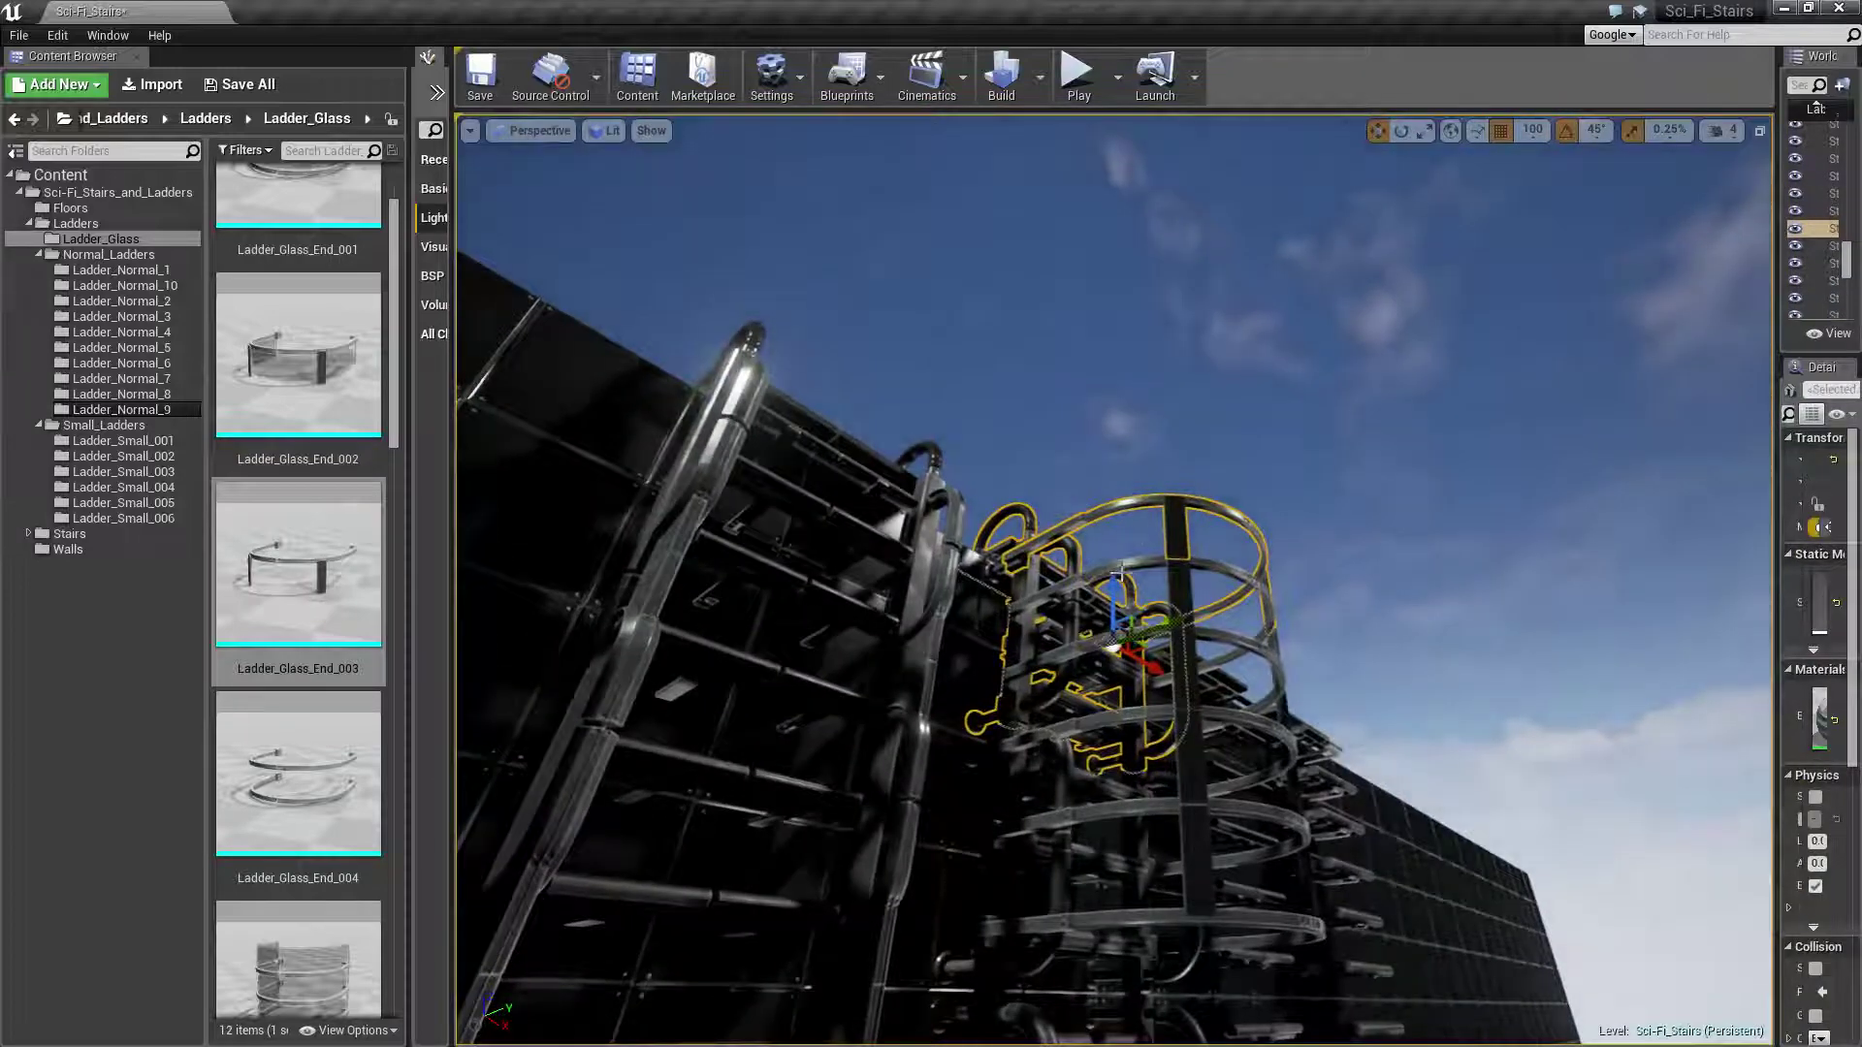
{"action": "left_click_drag", "start_coordinate": [1117, 574], "coordinate": [1115, 114]}
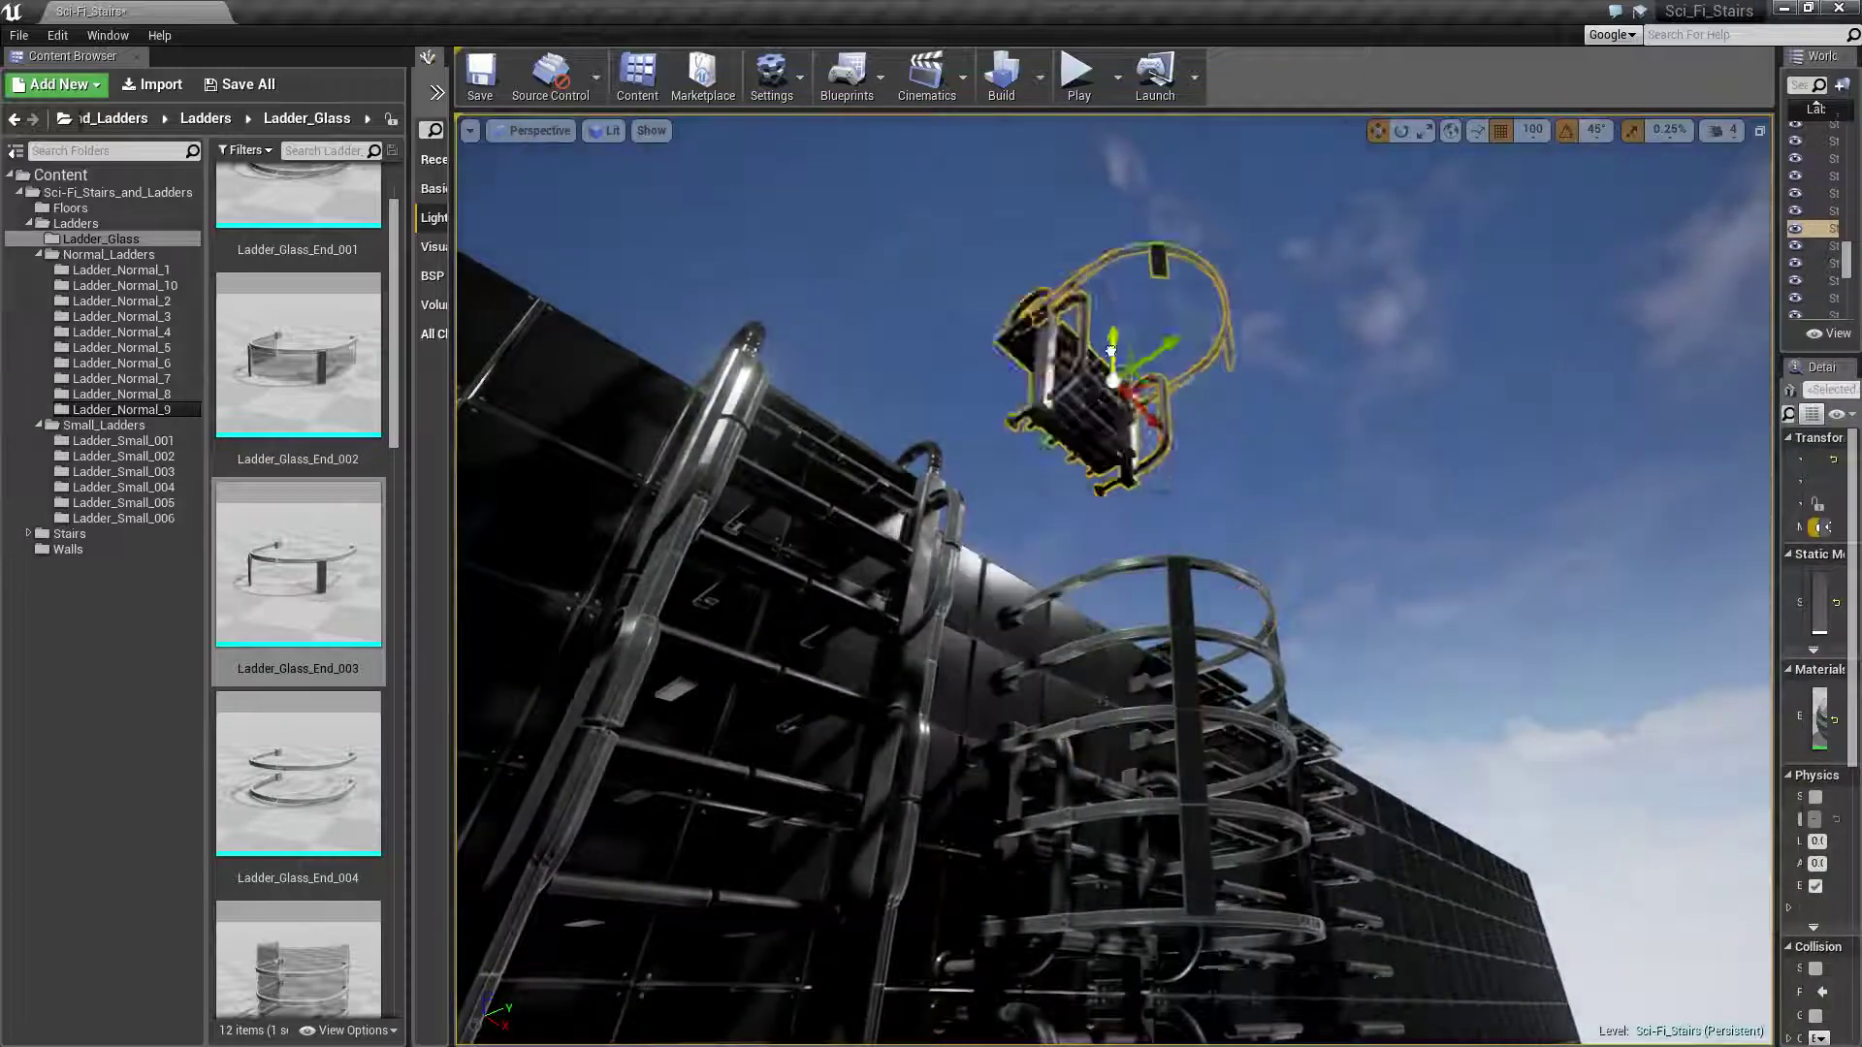
{"action": "left_click", "coordinate": [1058, 639]}
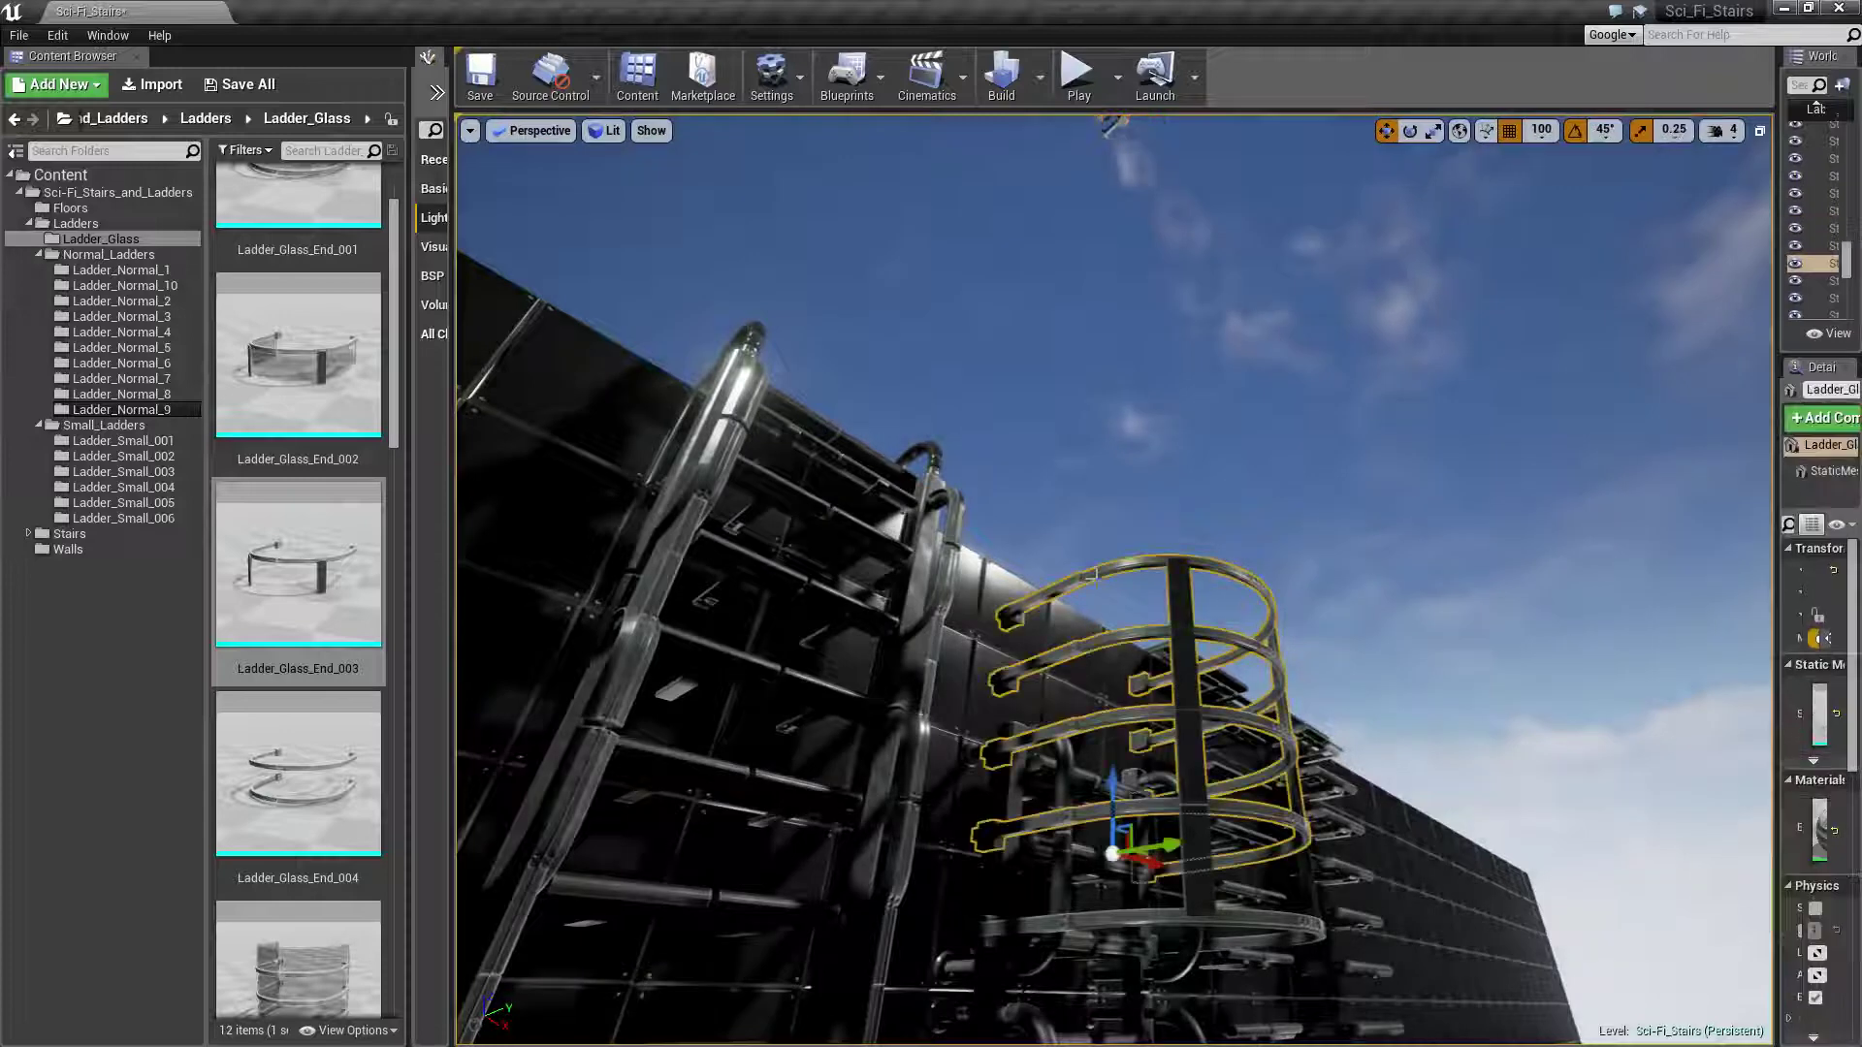
{"action": "left_click", "coordinate": [1068, 773]}
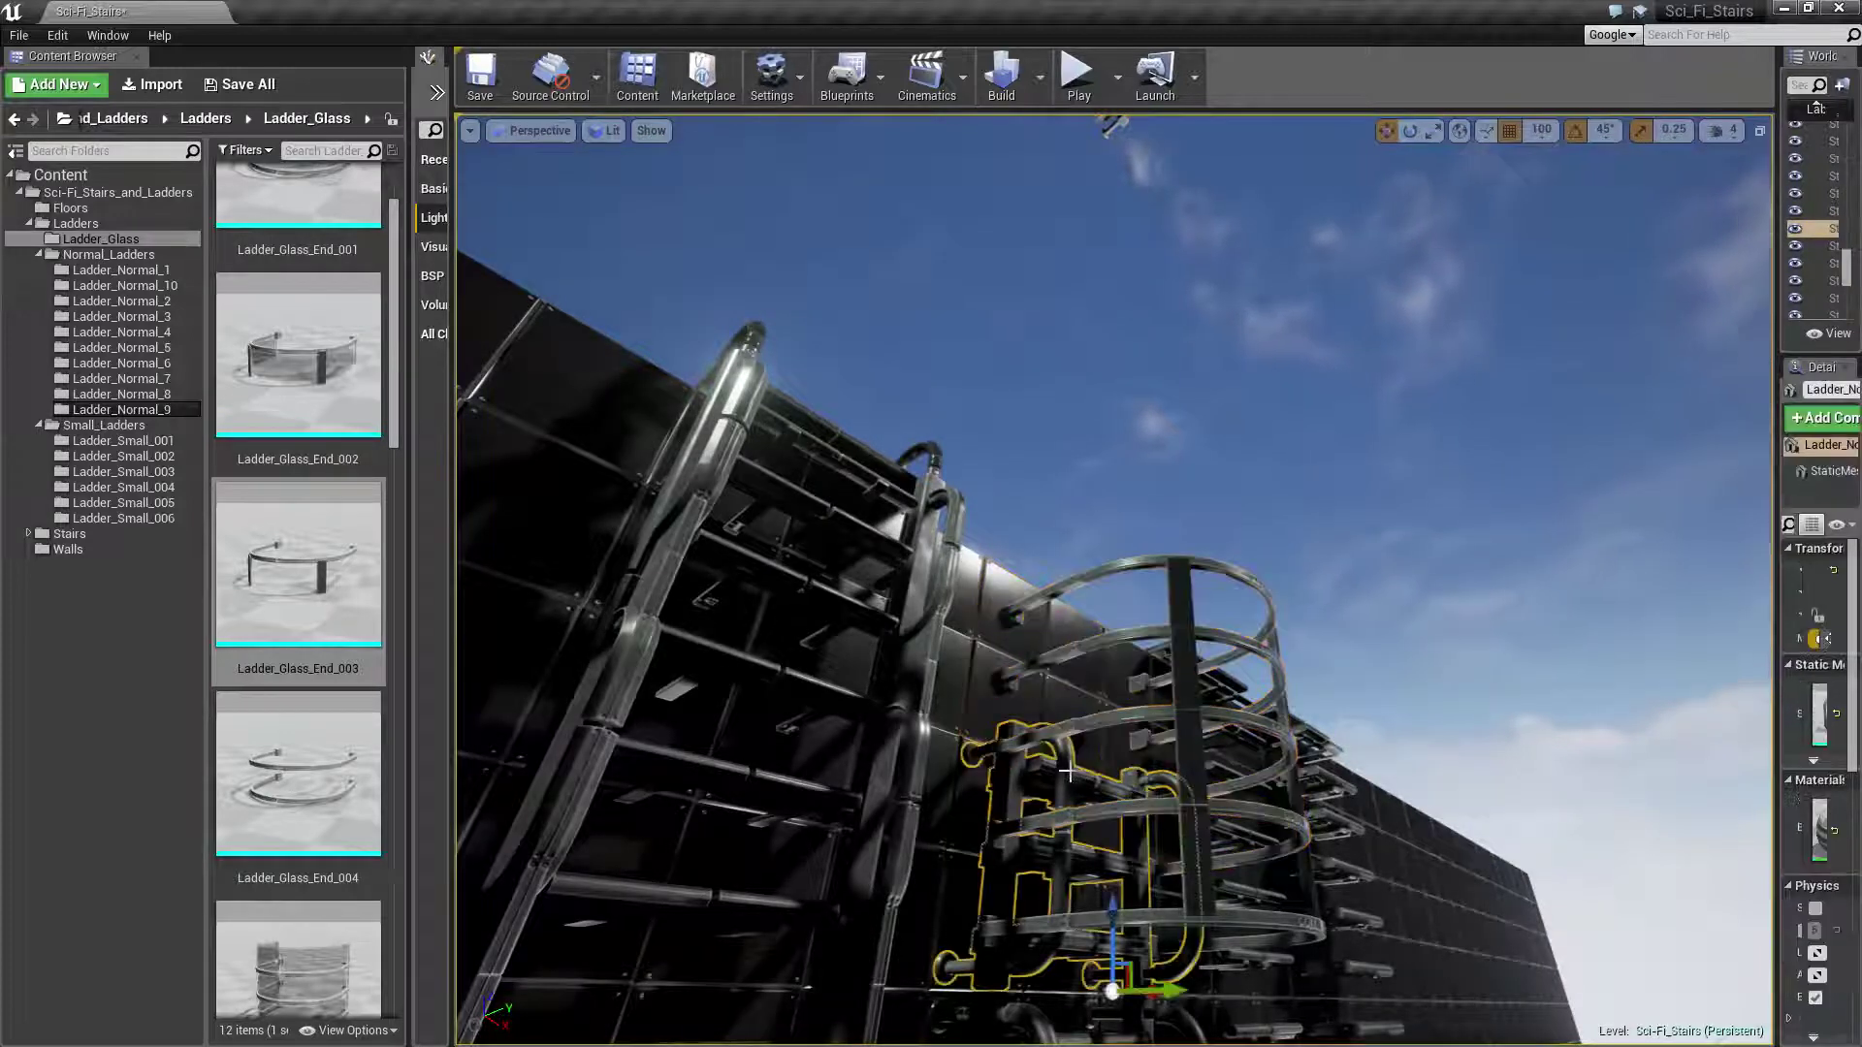
{"action": "left_click", "coordinate": [1193, 710], "text": "ctrl"}
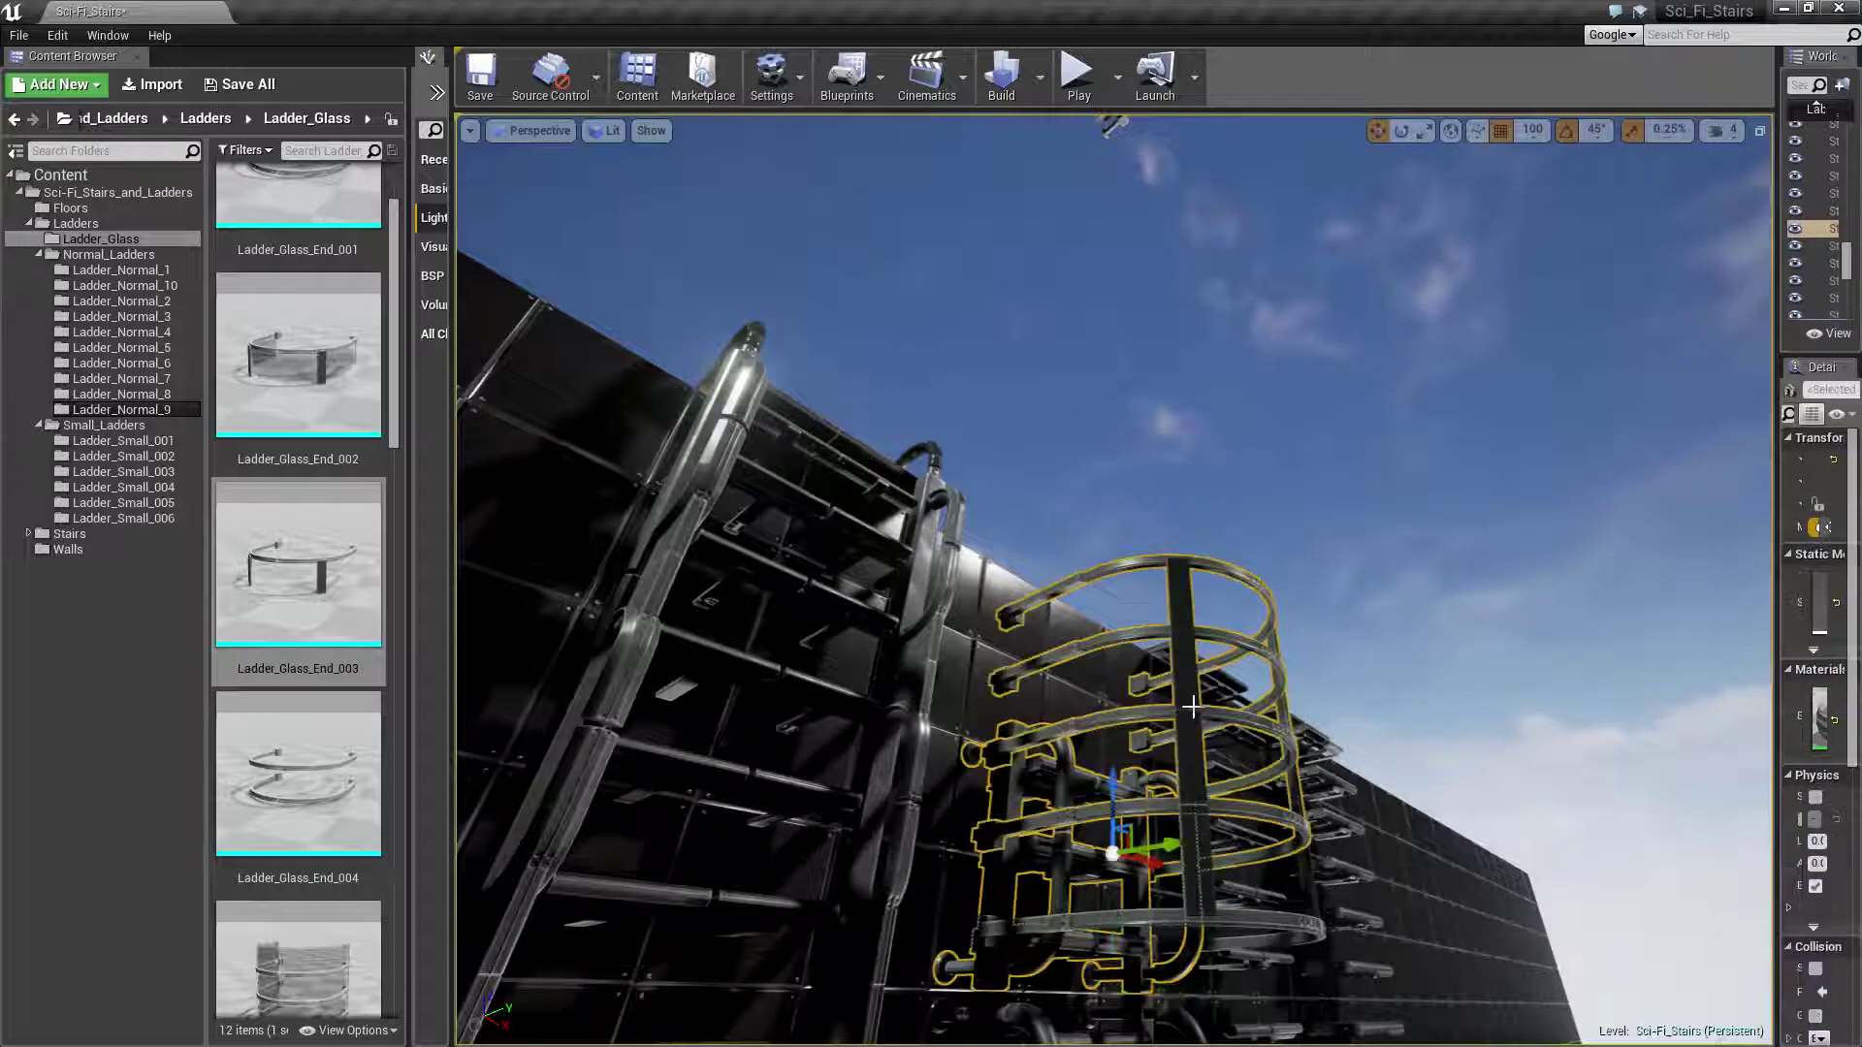
{"action": "left_click_drag", "start_coordinate": [1118, 771], "coordinate": [1101, 580], "text": "alt"}
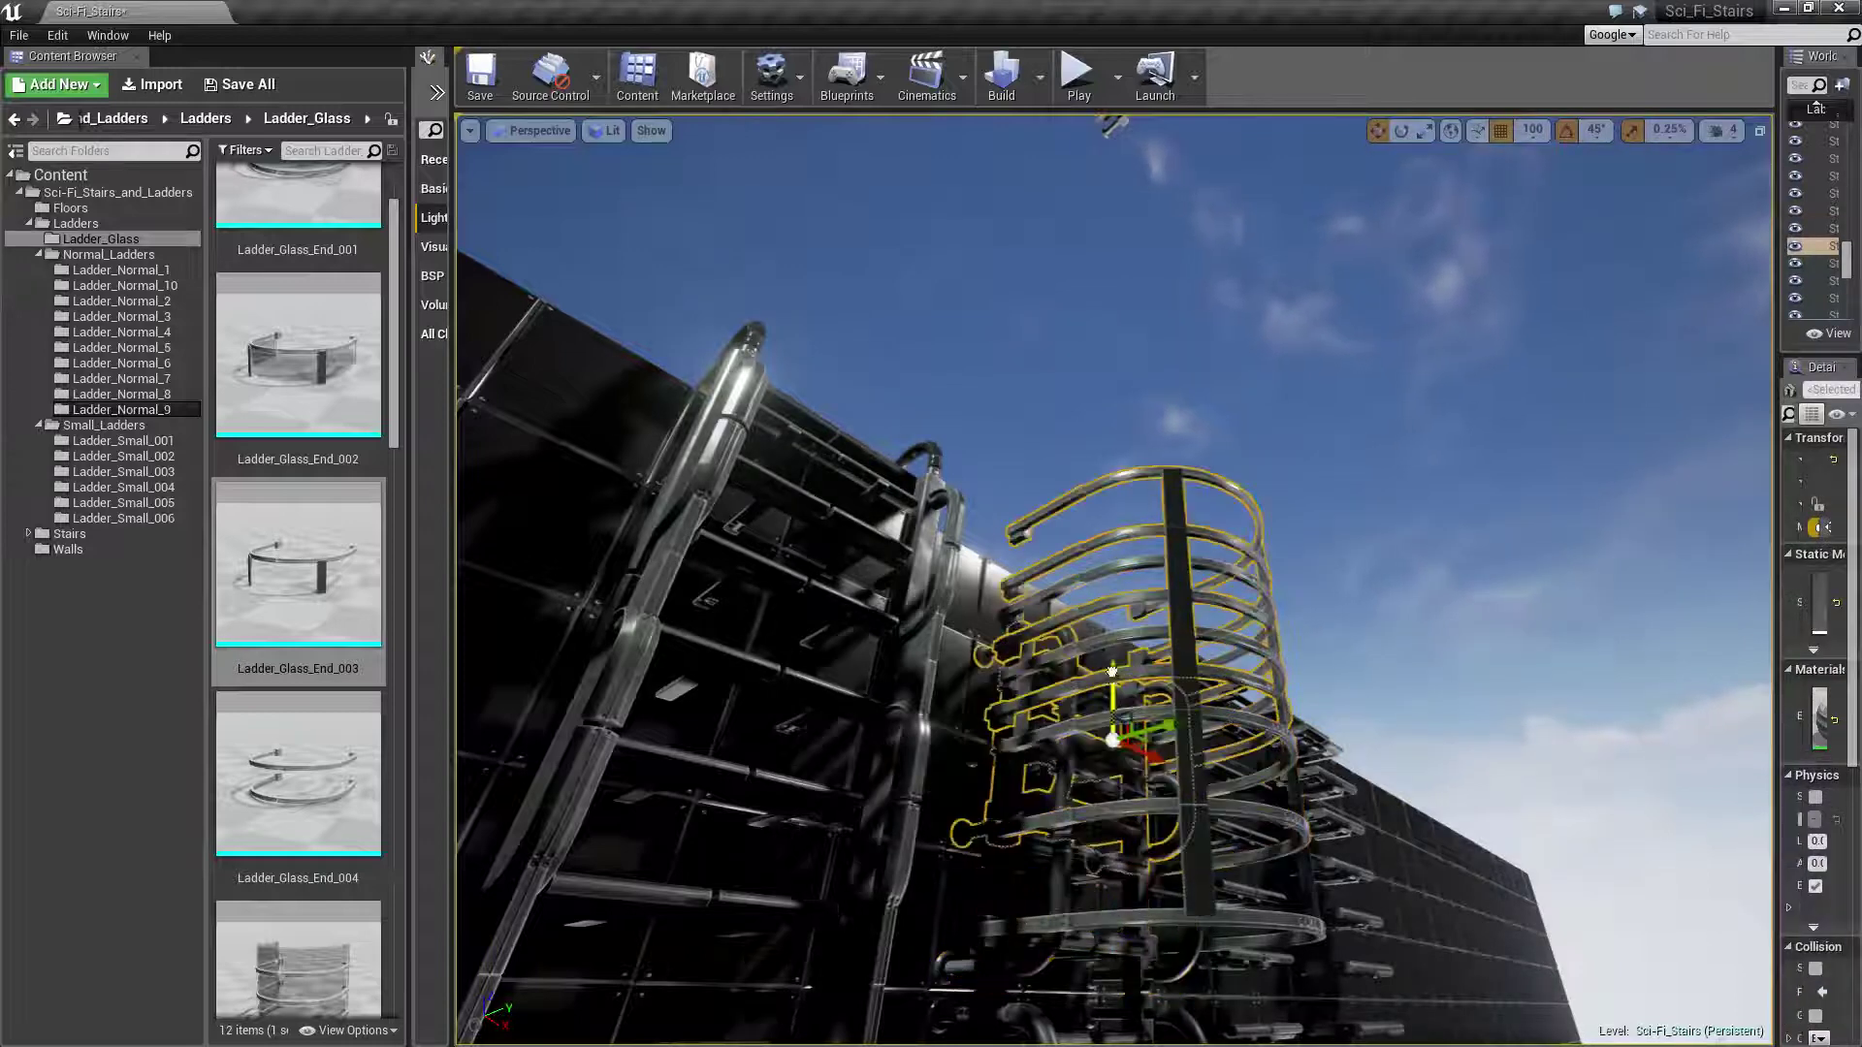
Stack another ladder-and-cage copy higher, up toward the tower top
{"action": "left_click", "coordinate": [1098, 621]}
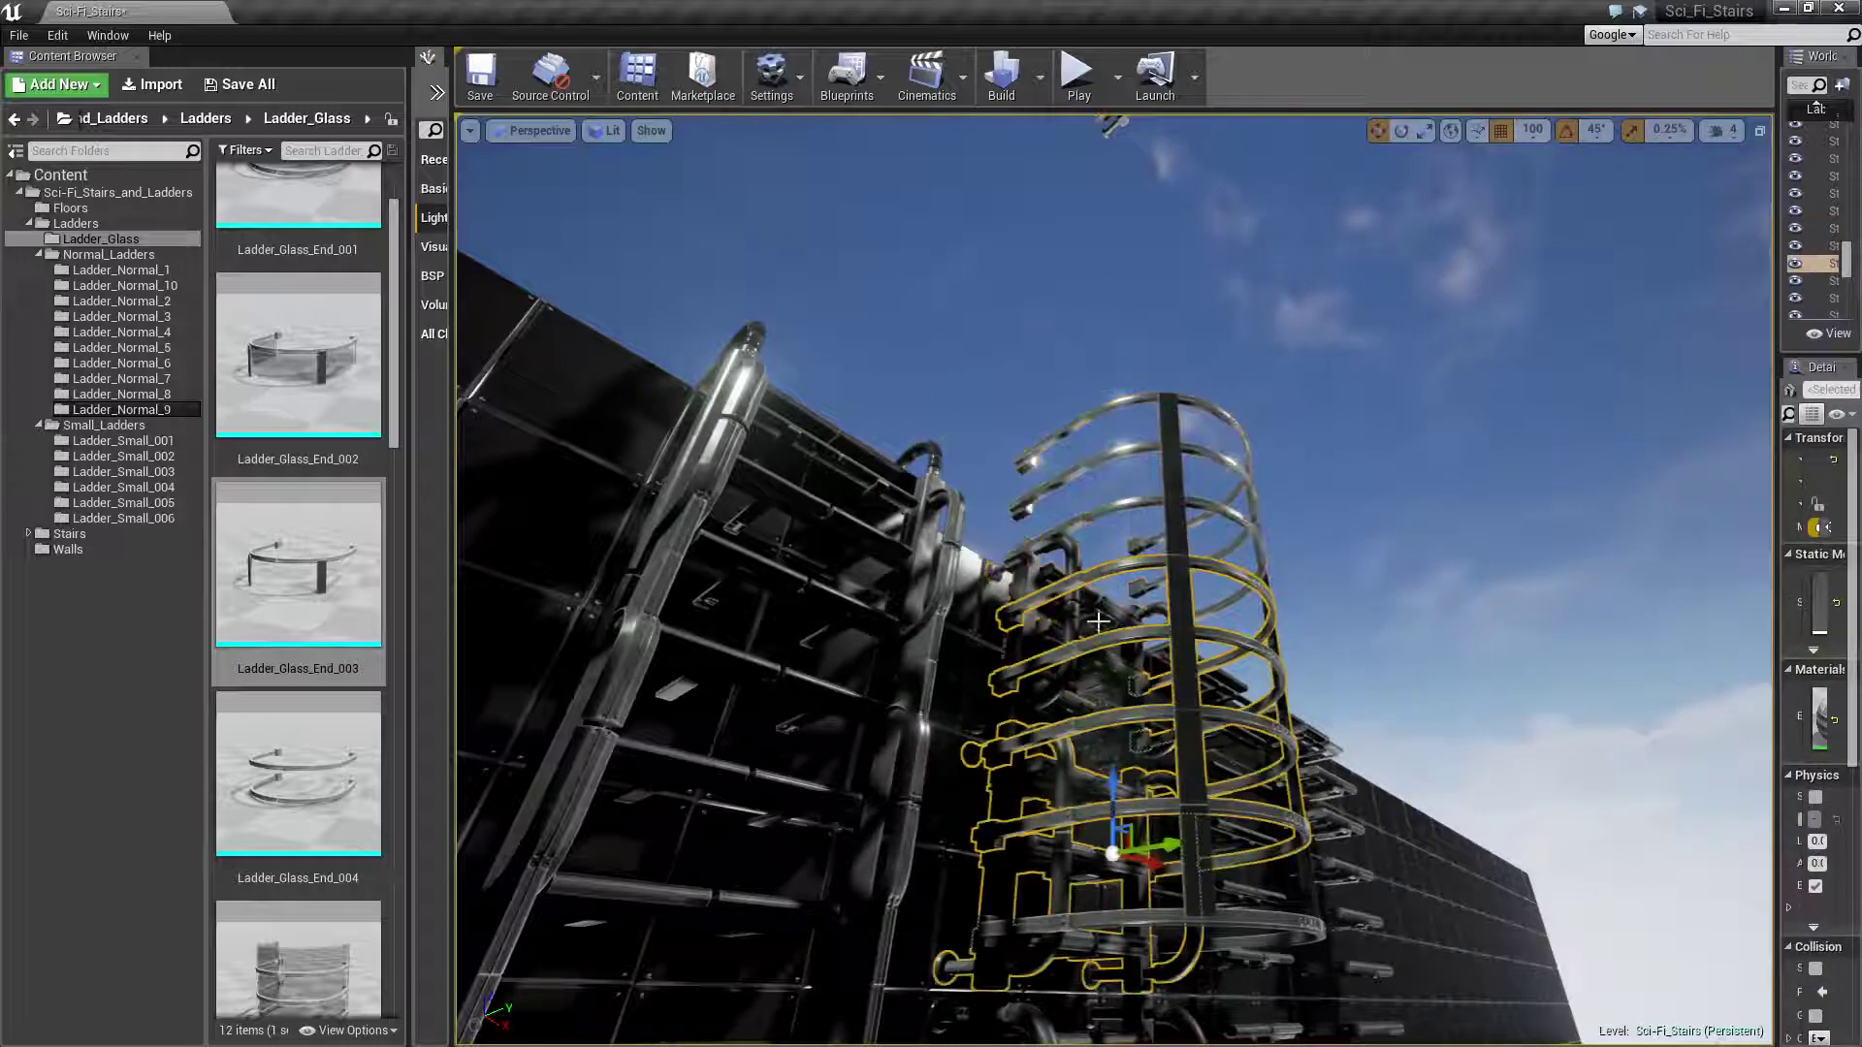
{"action": "left_click_drag", "start_coordinate": [1113, 781], "coordinate": [1136, 424], "text": "alt"}
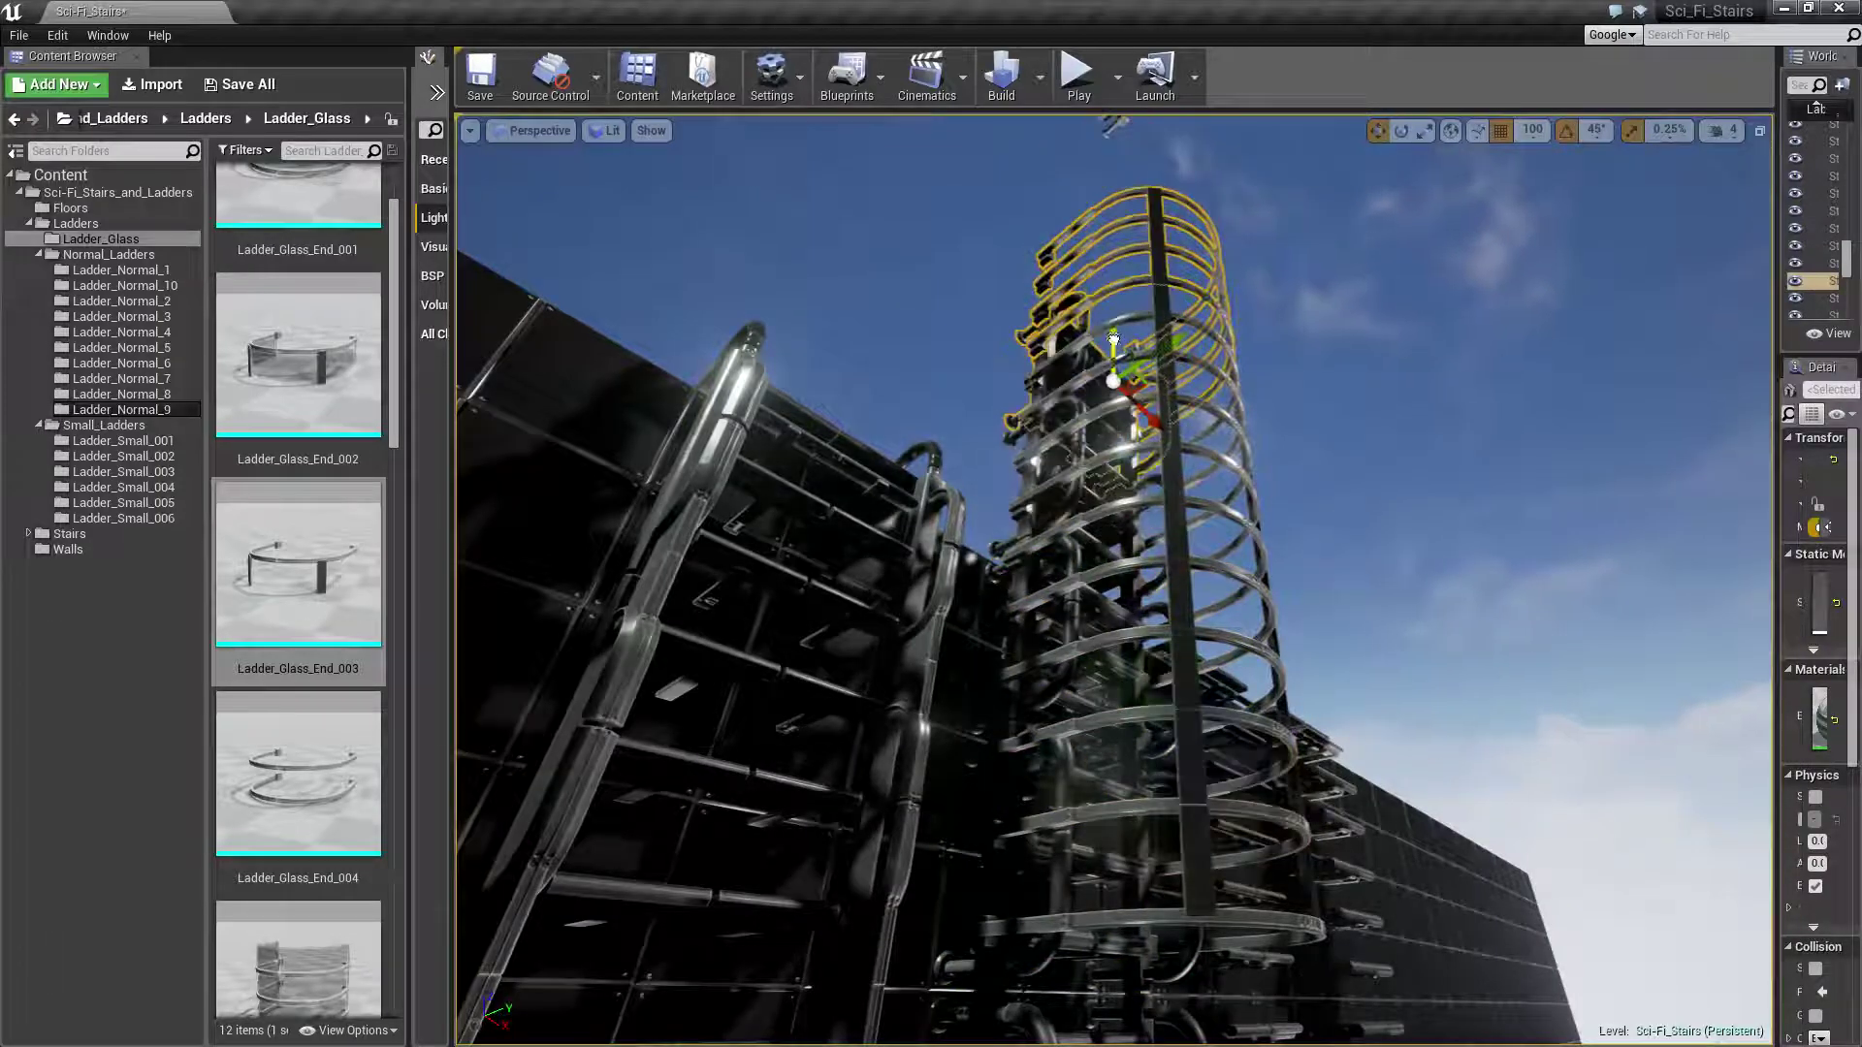
{"action": "mouse_move", "coordinate": [1120, 447]}
{"action": "right_mouse_down"}
{"action": "mouse_move", "coordinate": [1125, 368]}
{"action": "mouse_move", "coordinate": [1252, 479]}
{"action": "right_mouse_up"}
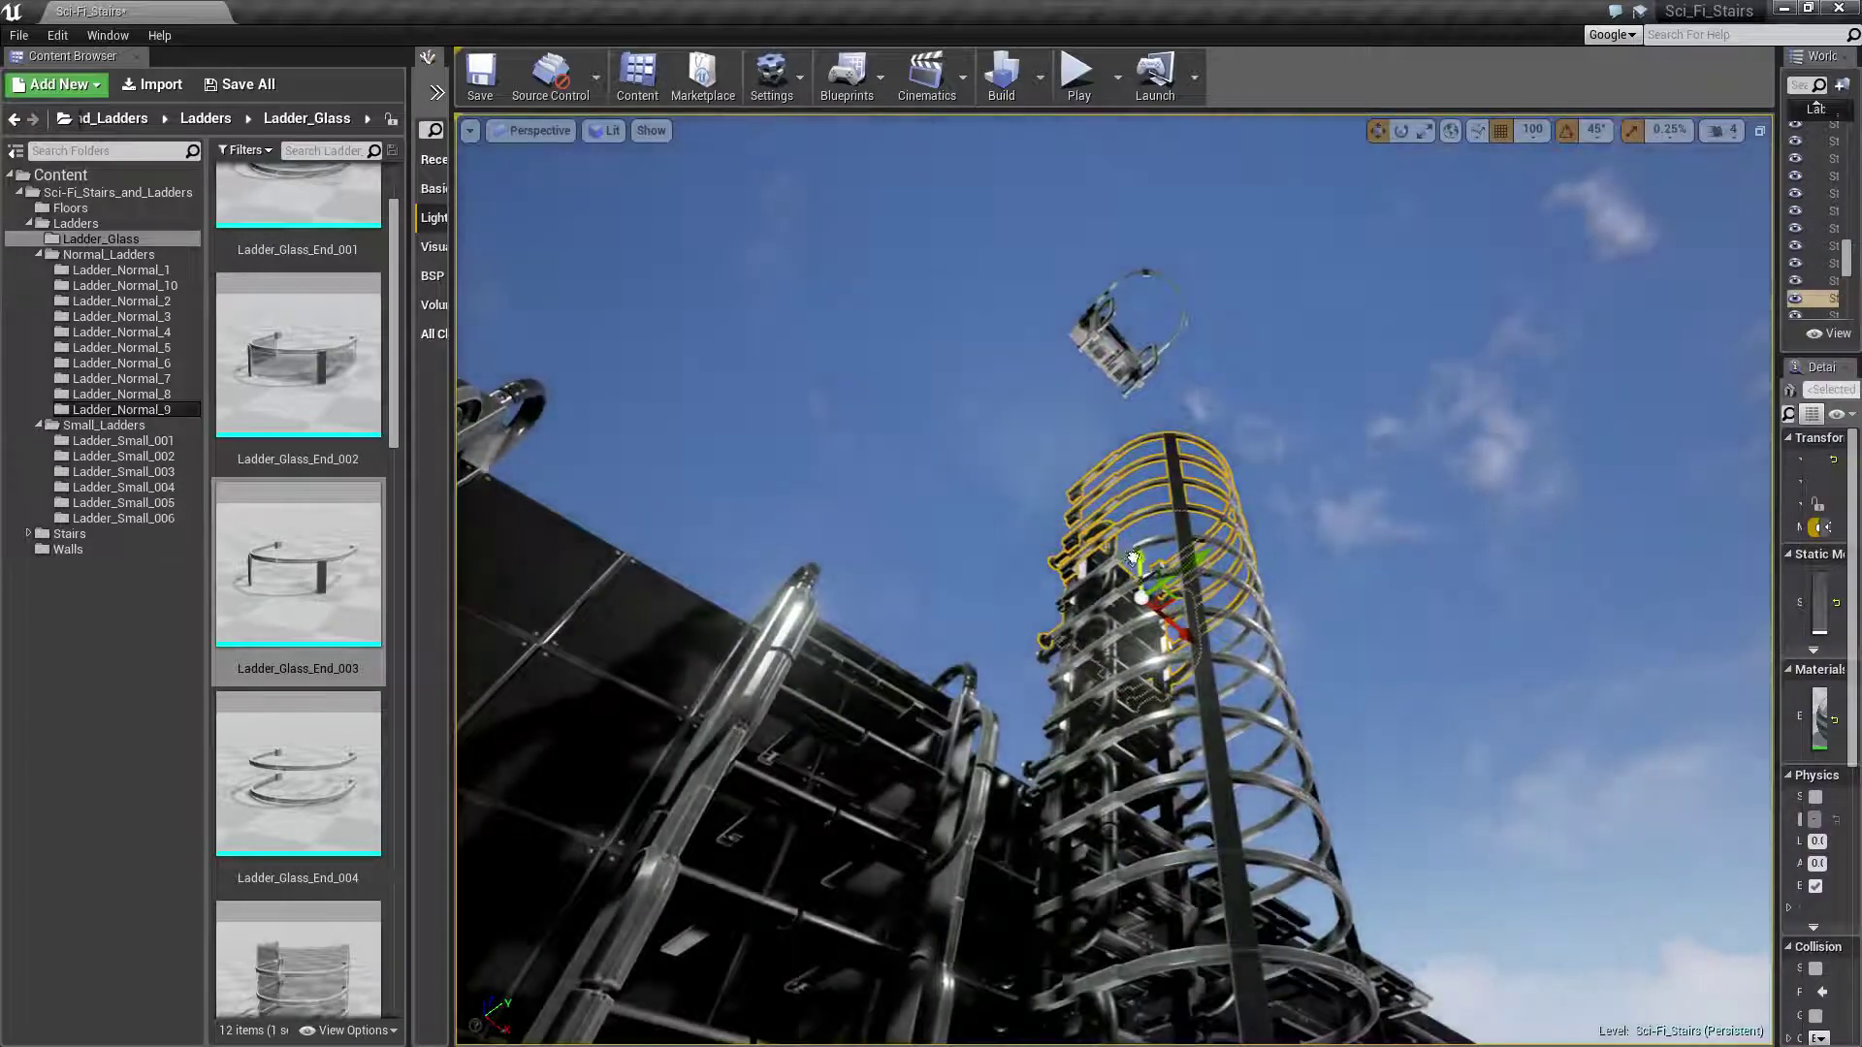
{"action": "left_click_drag", "start_coordinate": [1131, 557], "coordinate": [1139, 423]}
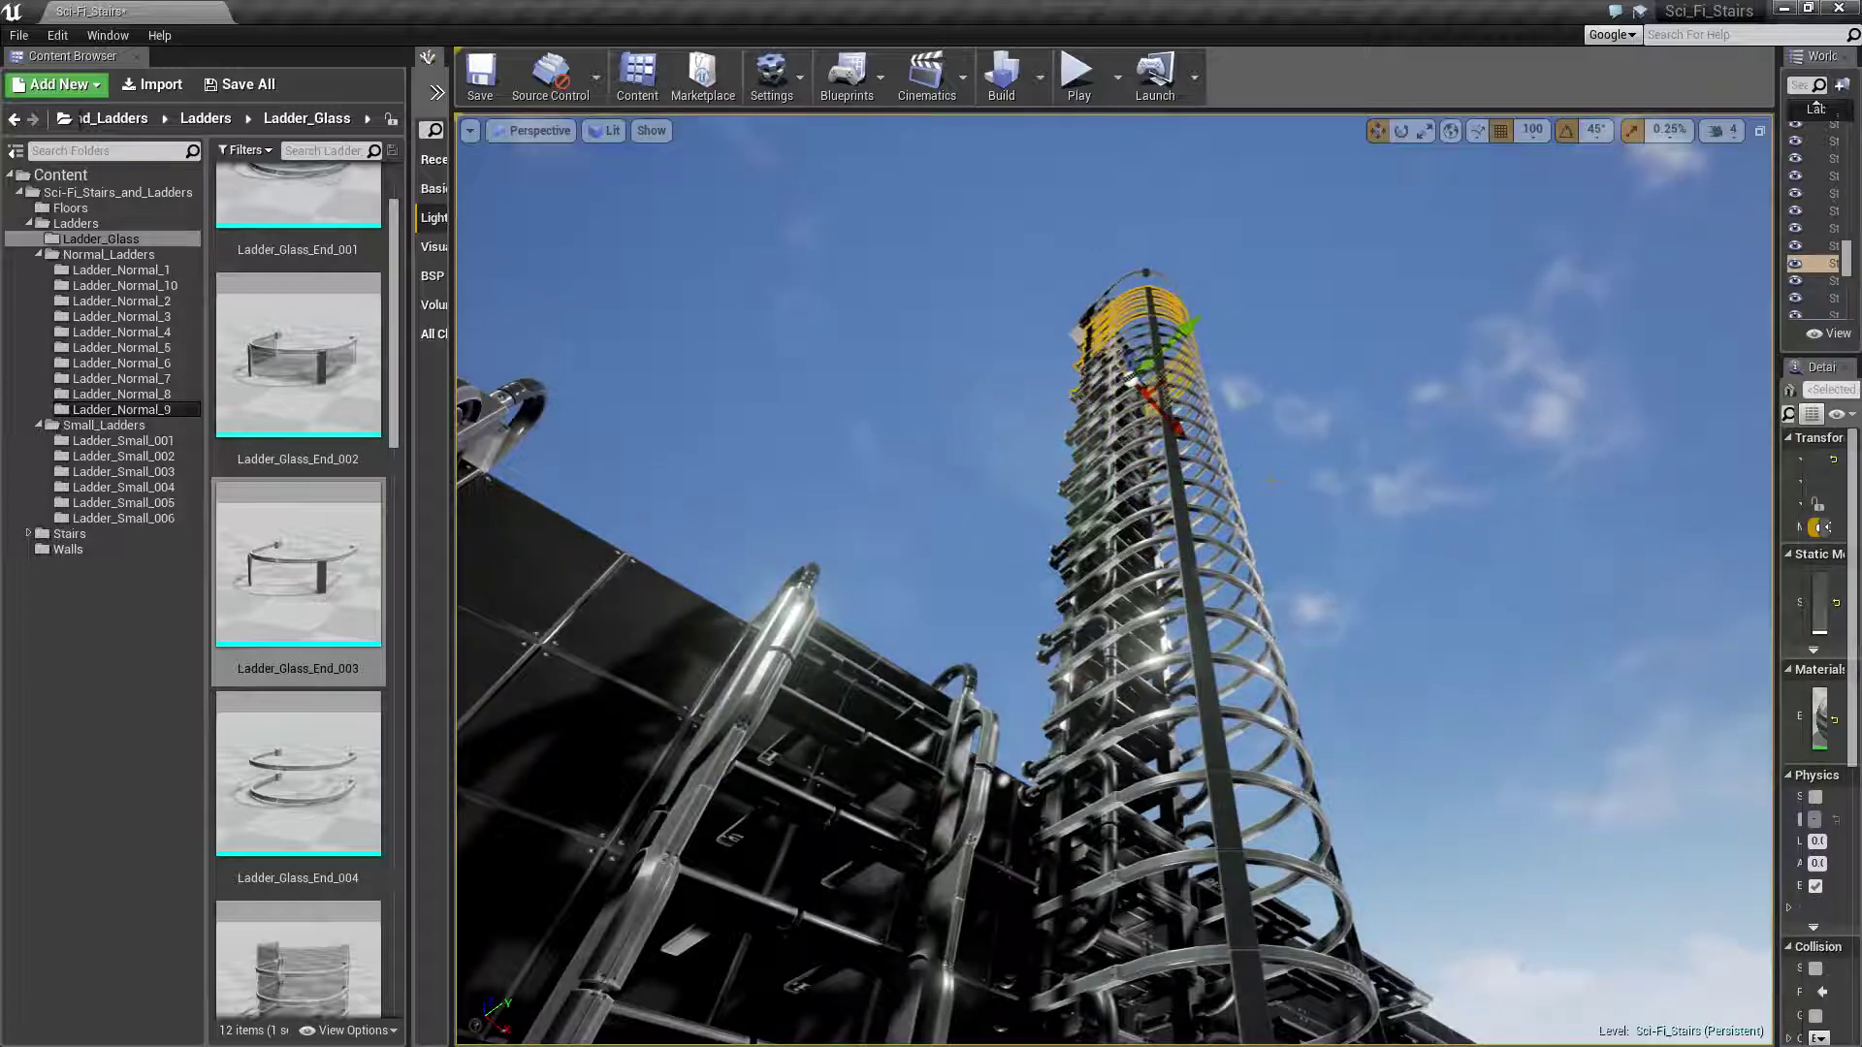
Select the floating top ladder piece with its ring and lower both onto the tower
{"action": "key", "text": "f"}
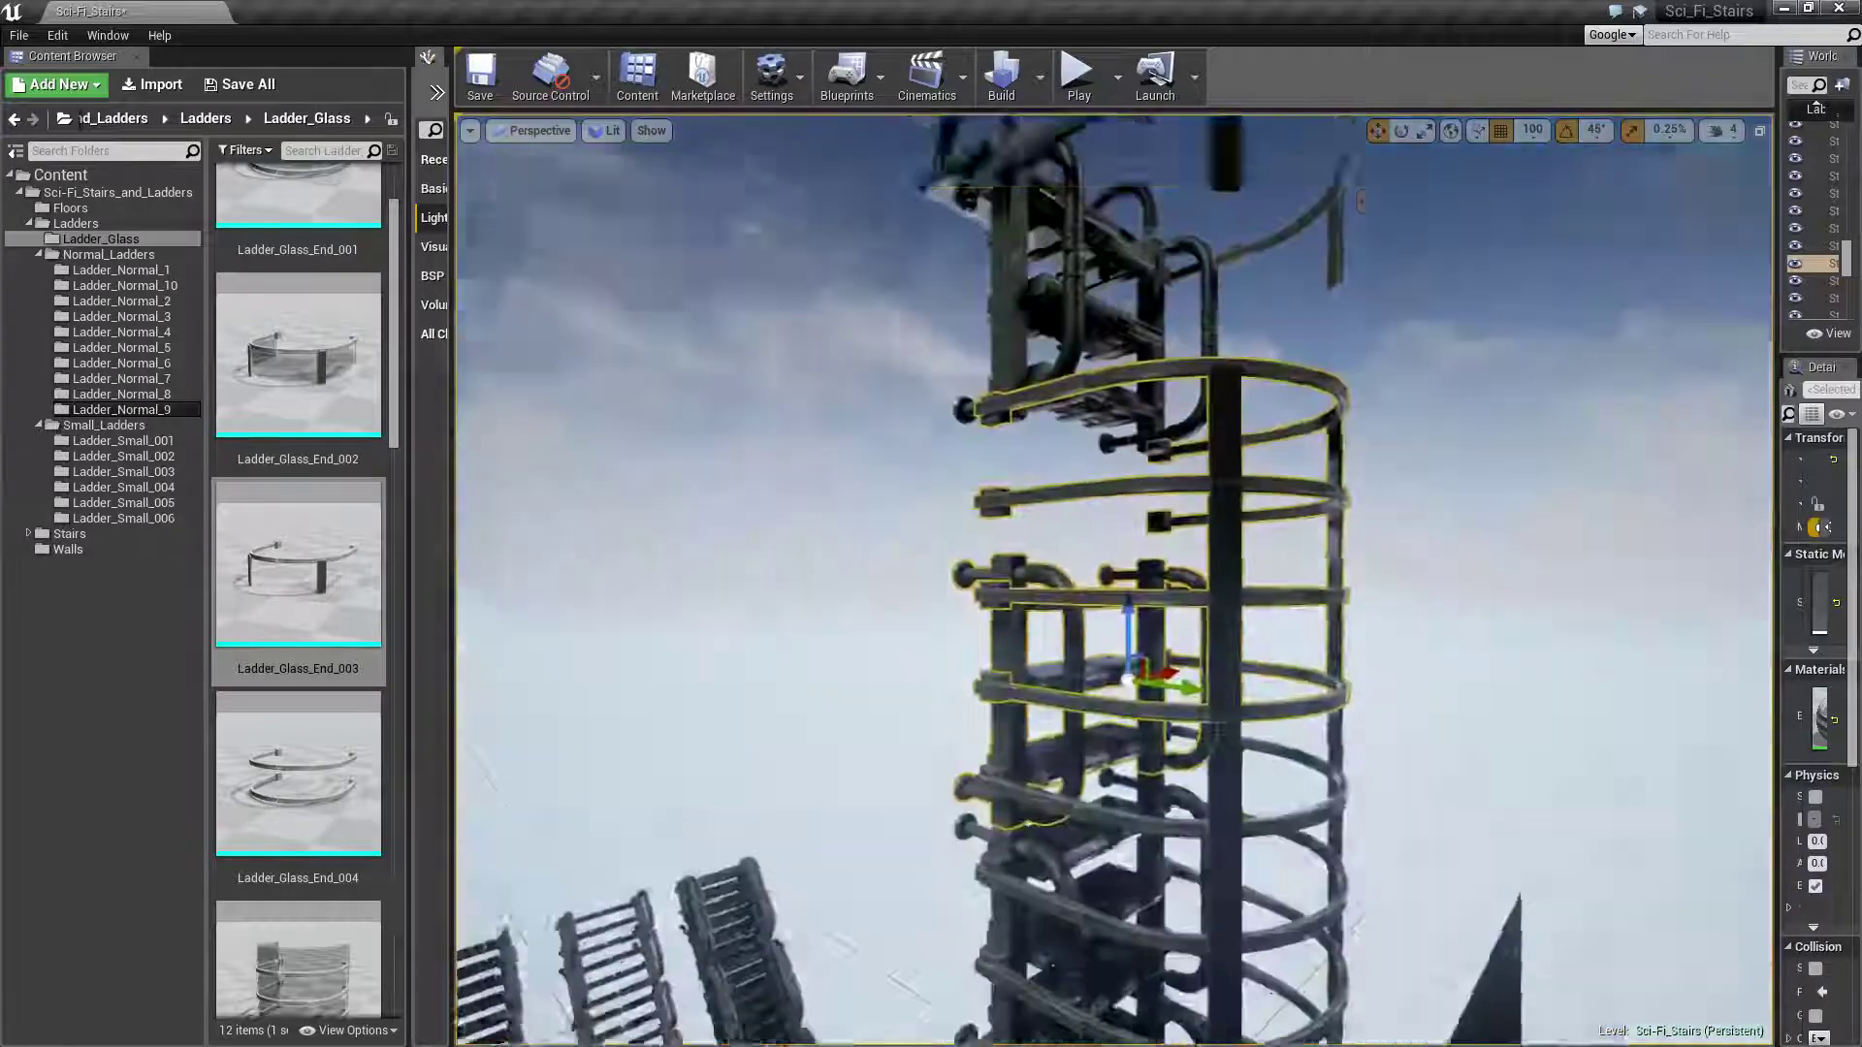
{"action": "left_click", "coordinate": [1062, 501]}
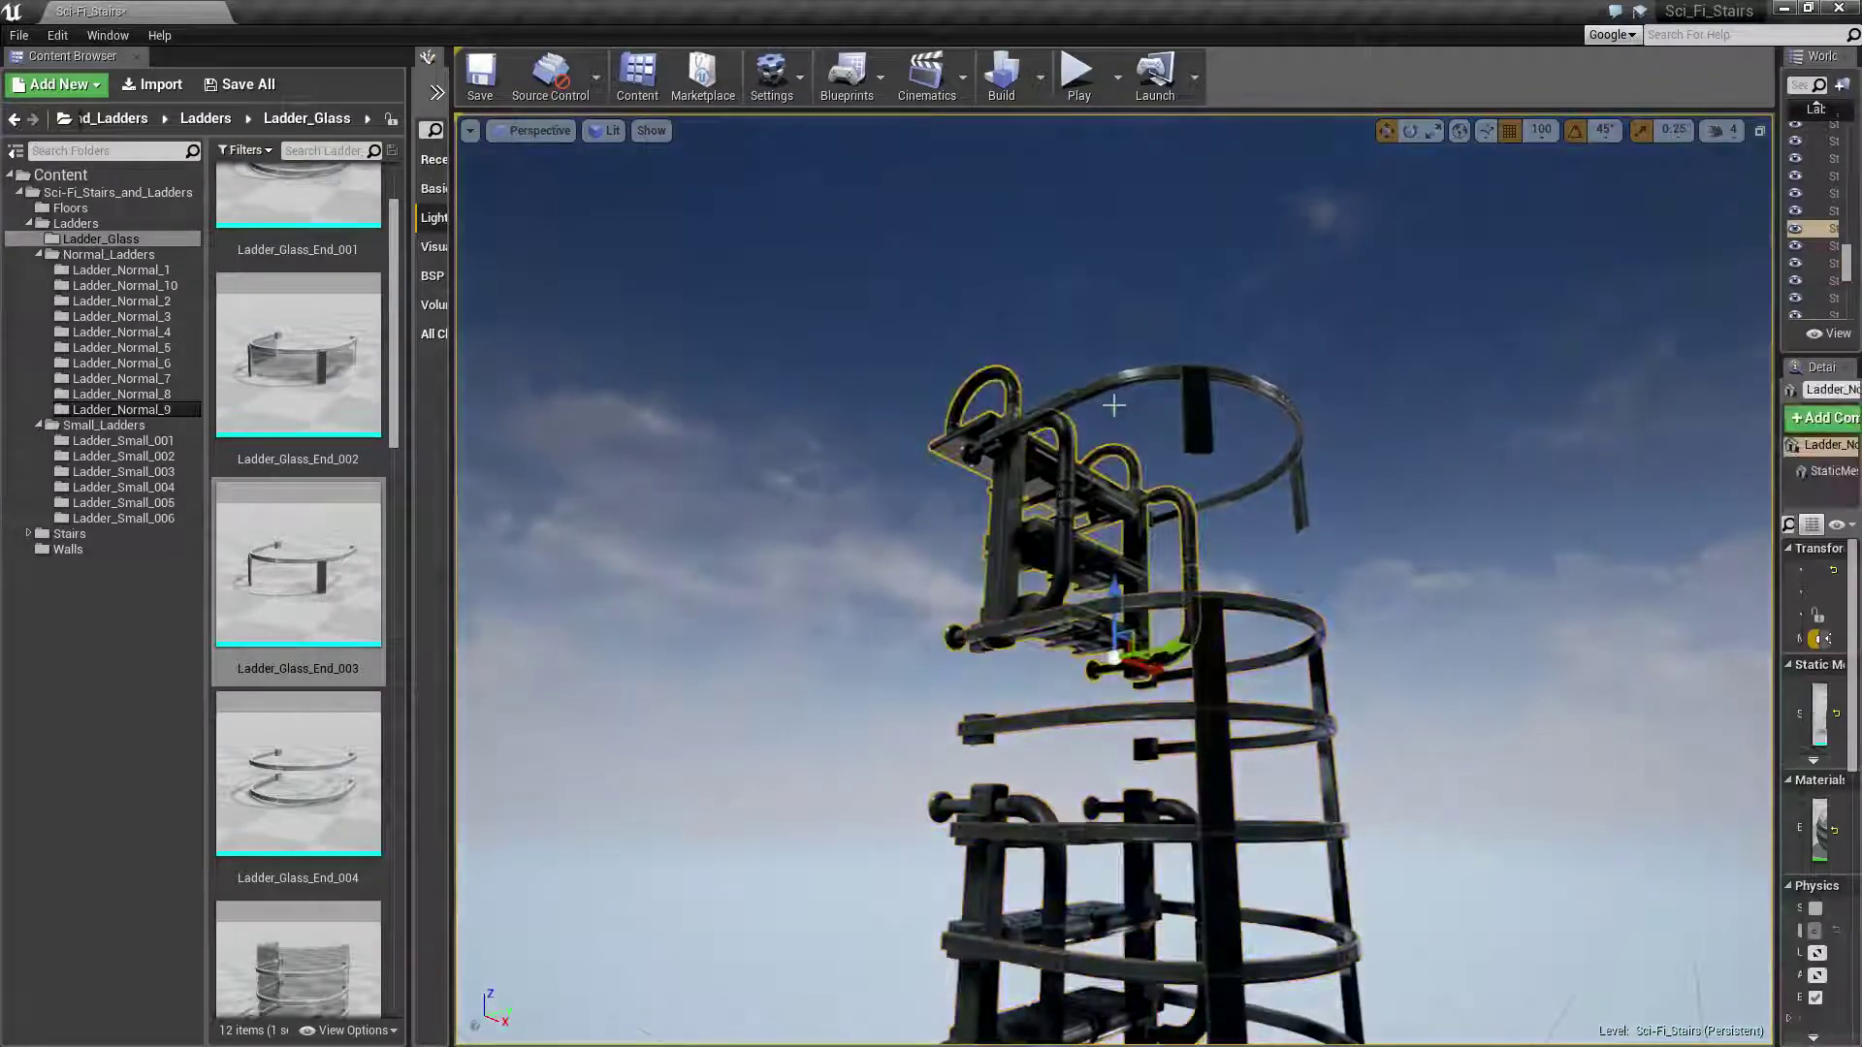
{"action": "left_click", "coordinate": [1115, 381], "text": "ctrl"}
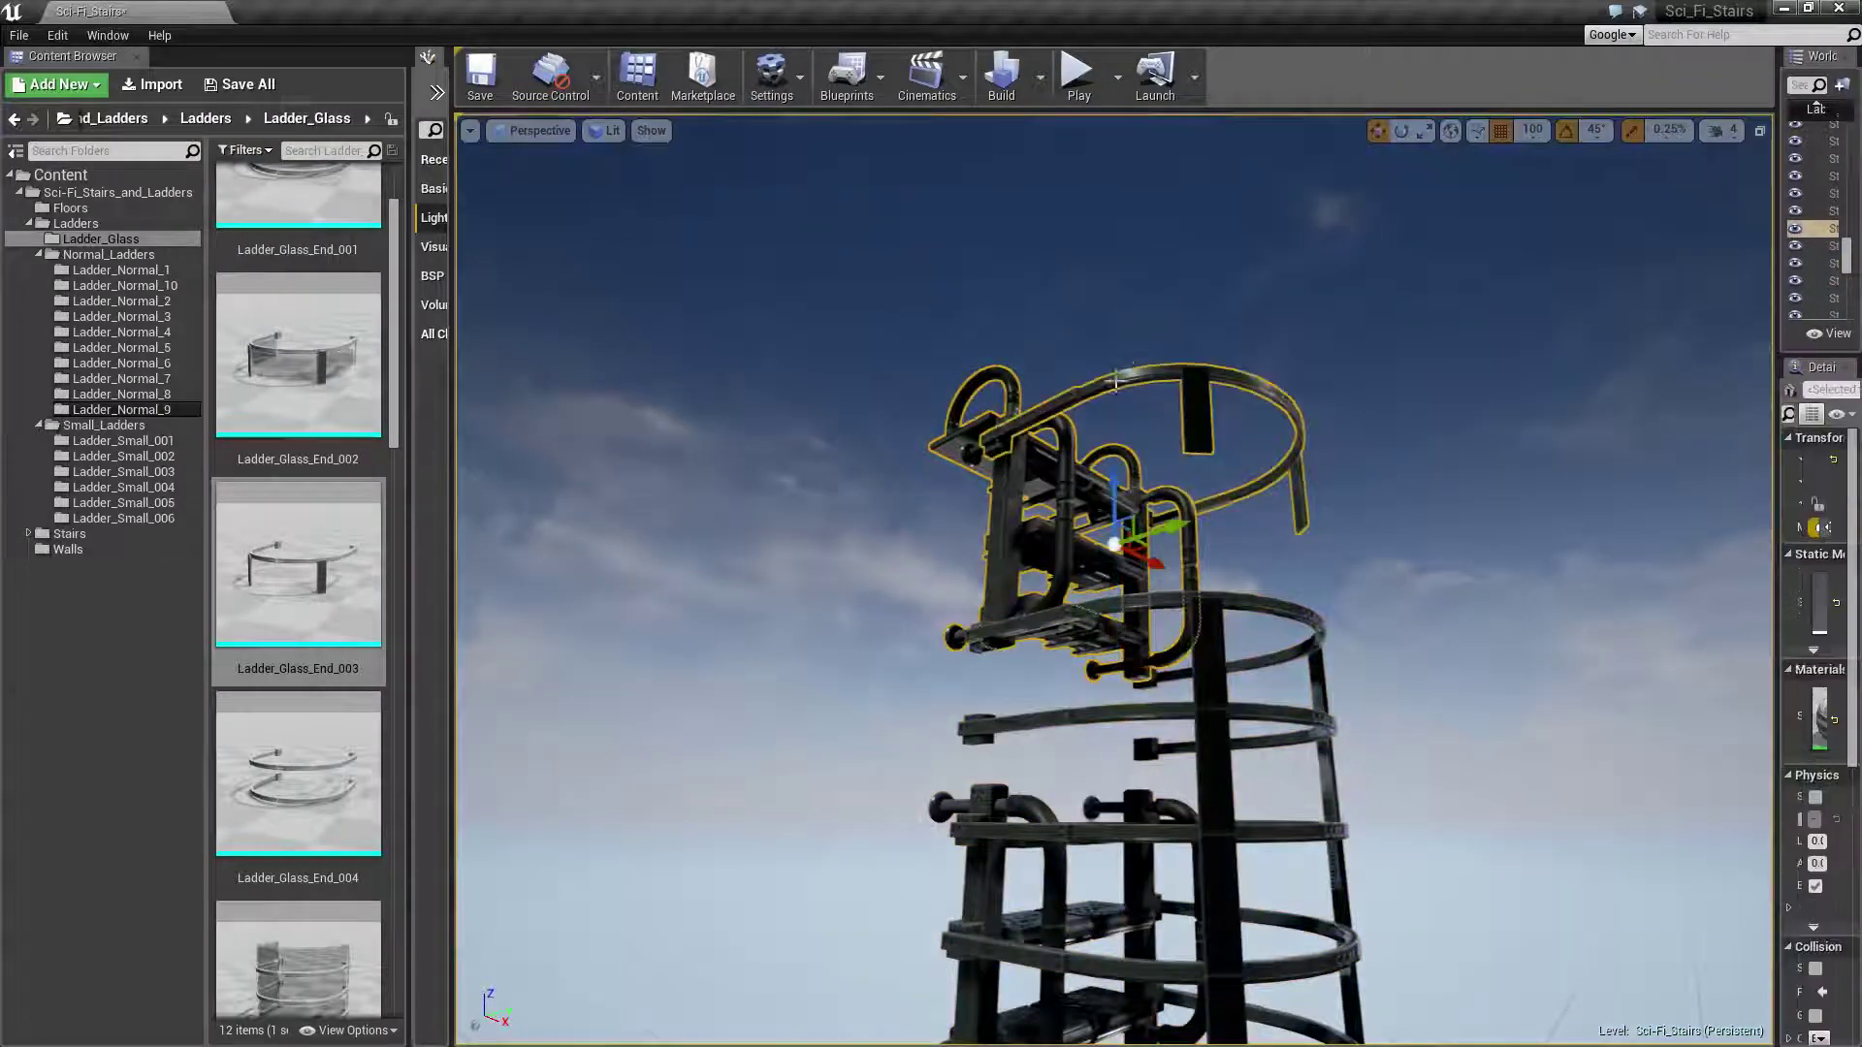
{"action": "left_click_drag", "start_coordinate": [1120, 458], "coordinate": [1125, 591]}
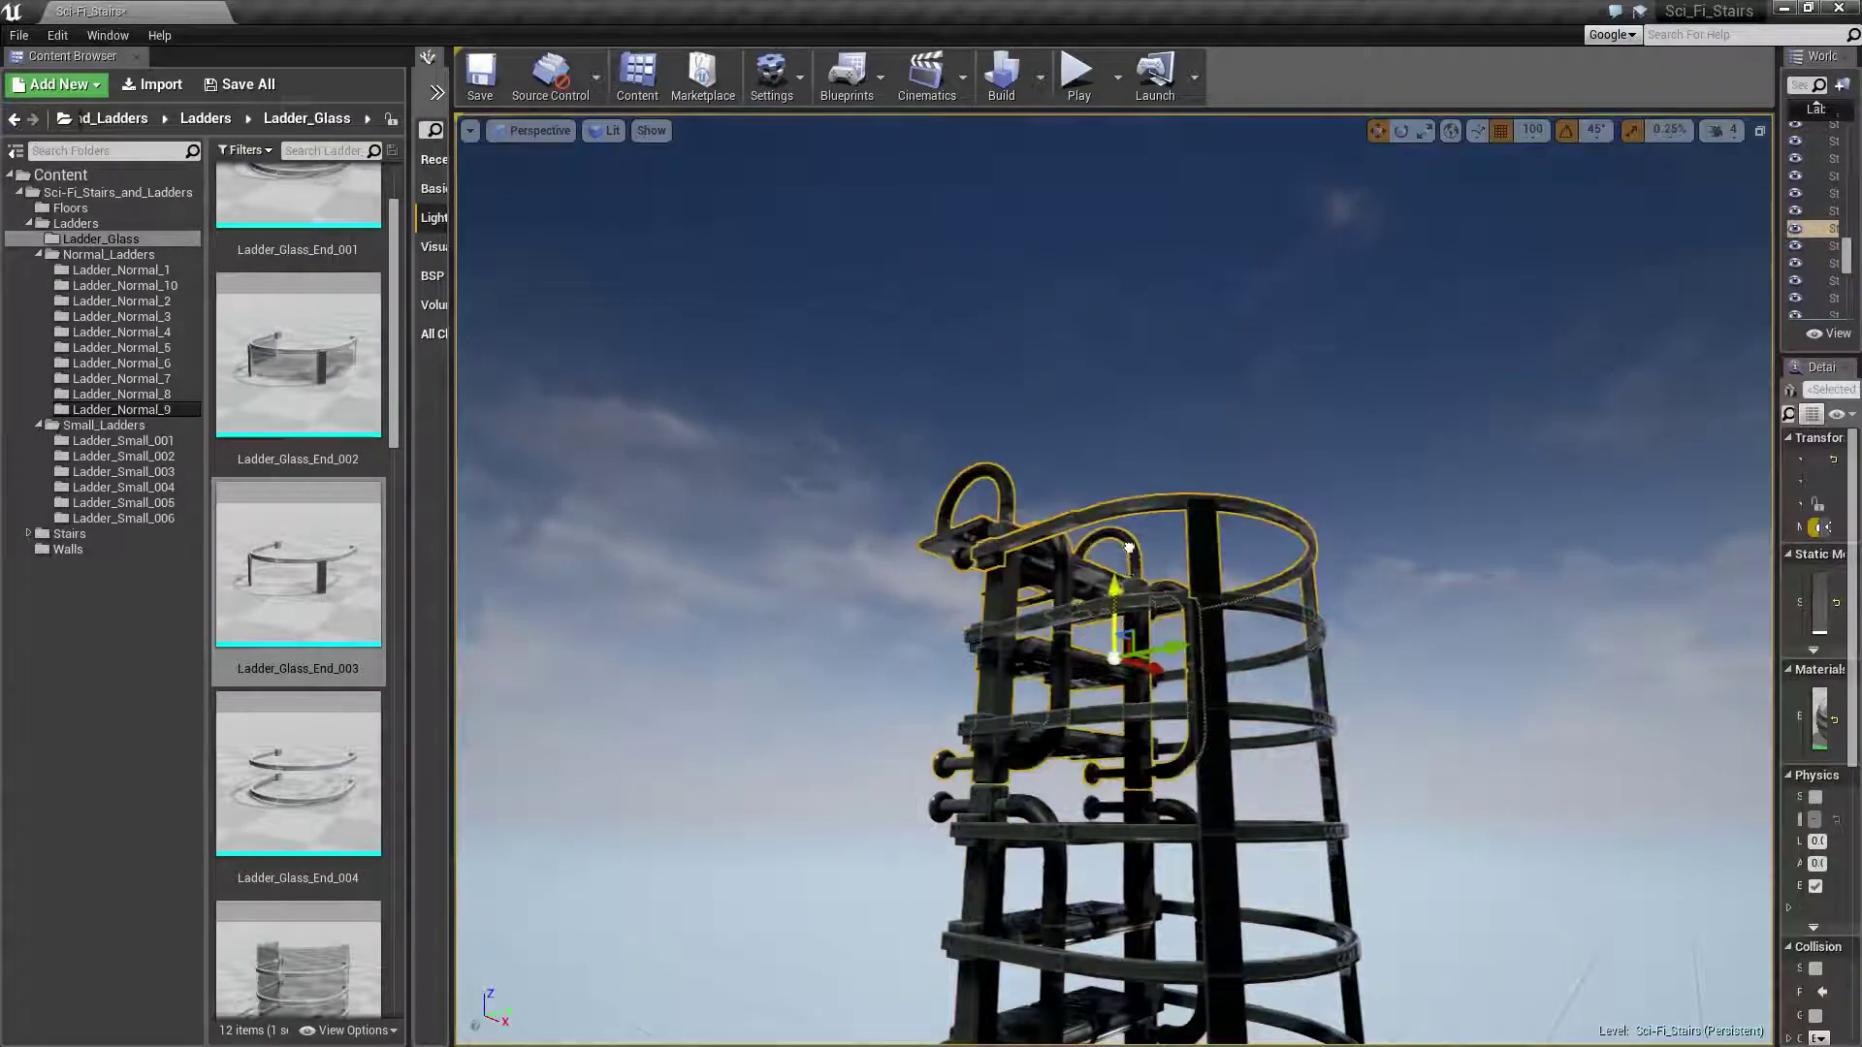
{"action": "right_click_drag", "start_coordinate": [1125, 590], "coordinate": [1125, 591]}
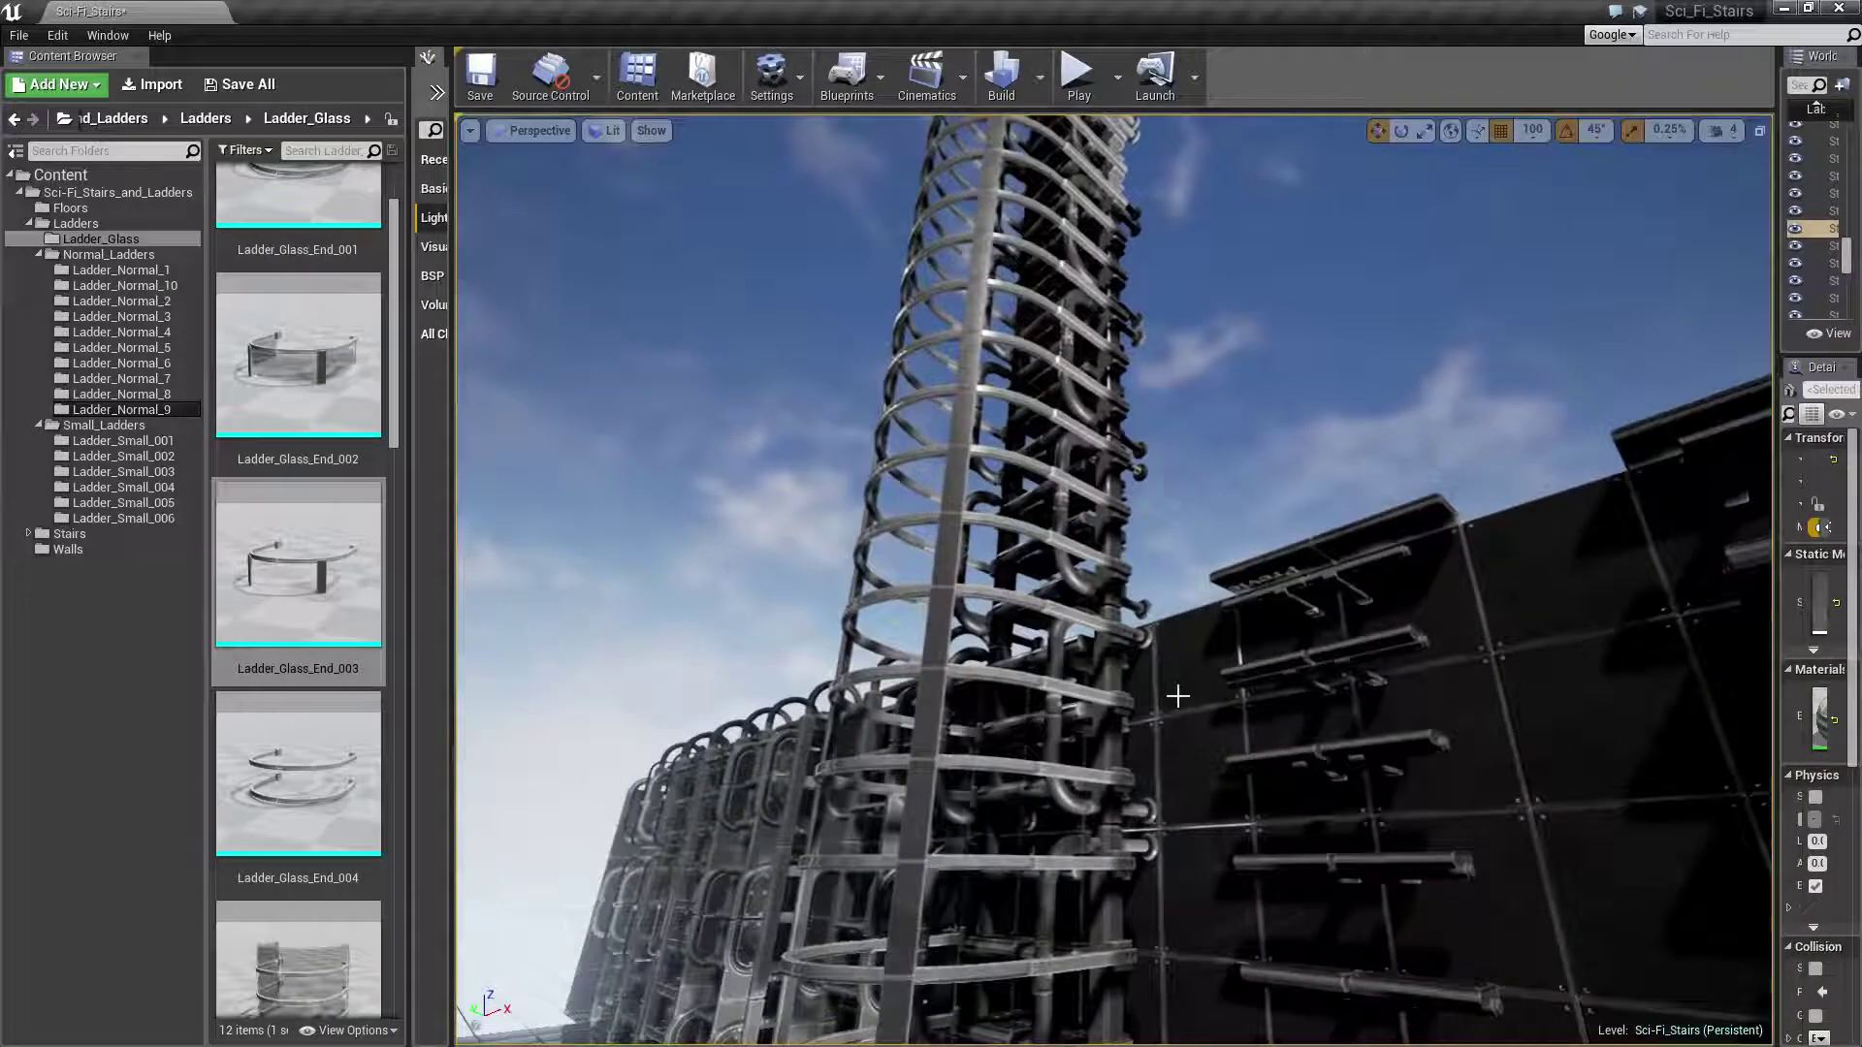
Place a Wall_001 panel from the Walls folder beside the caged ladder tower
{"action": "left_click", "coordinate": [1178, 696]}
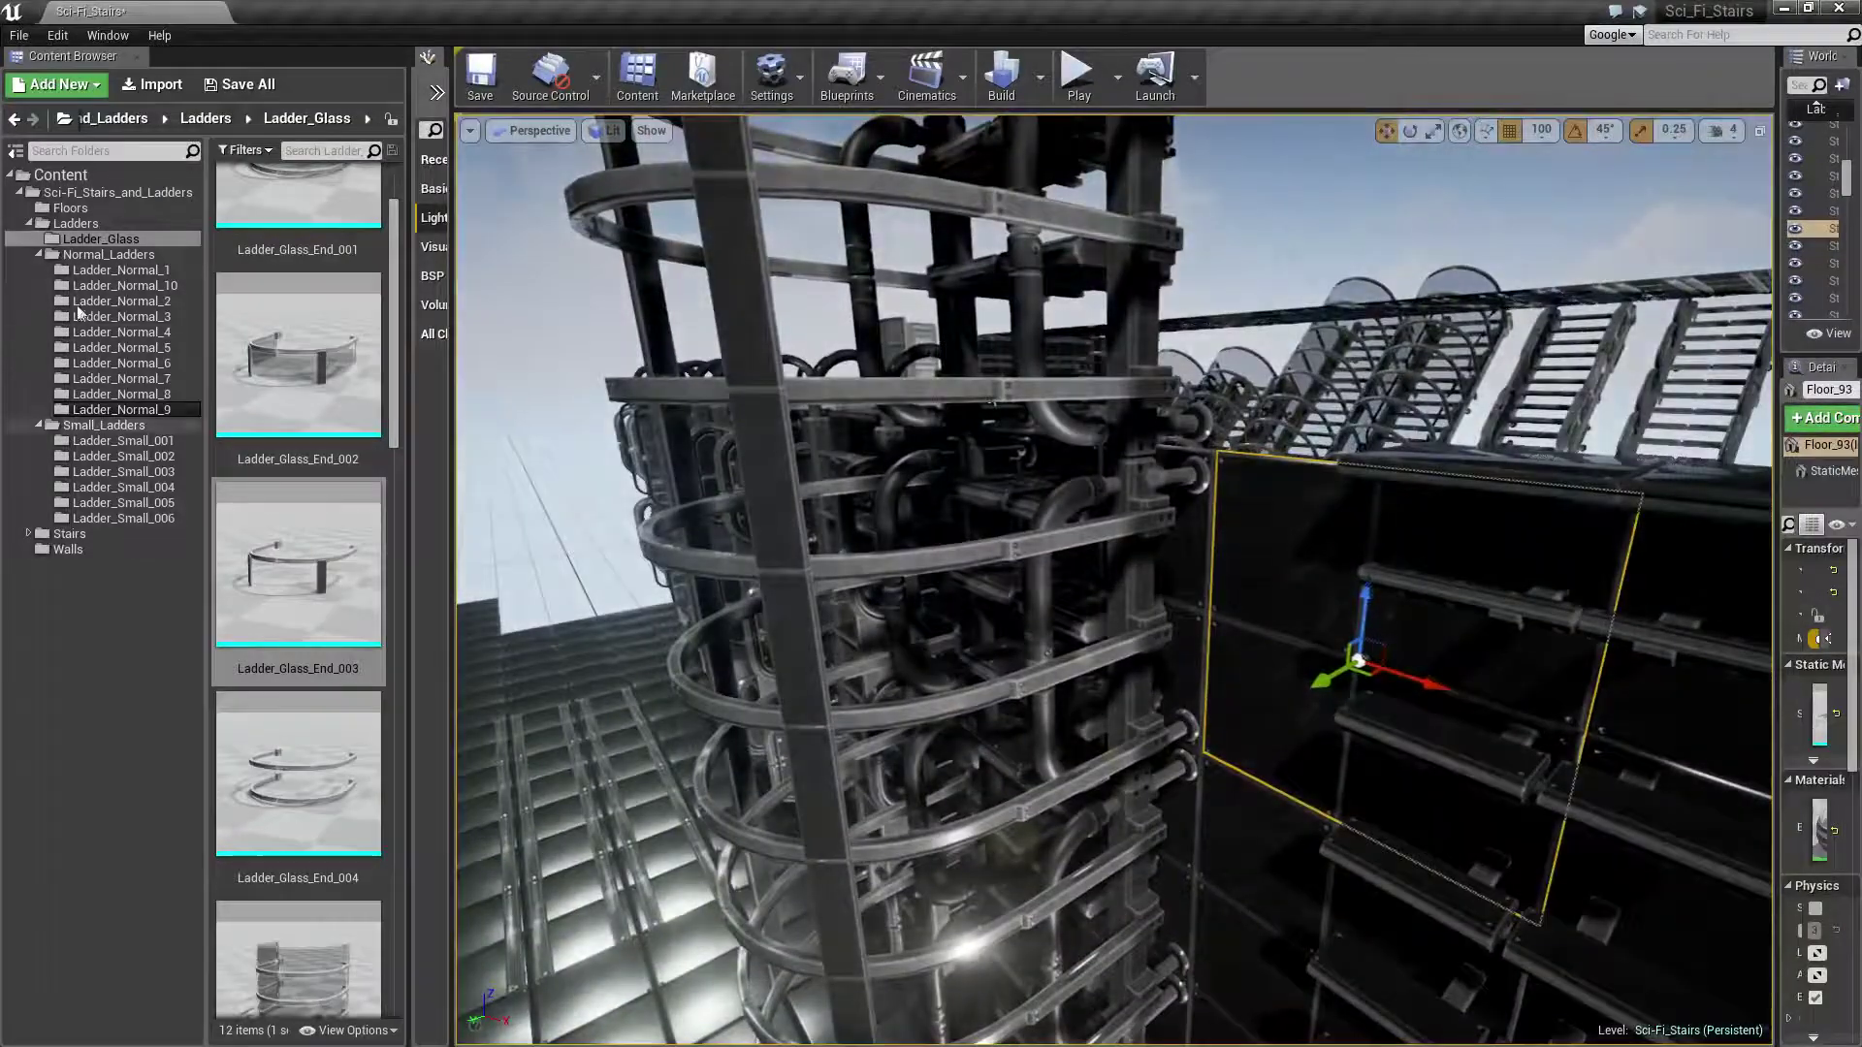
{"action": "left_click", "coordinate": [97, 549]}
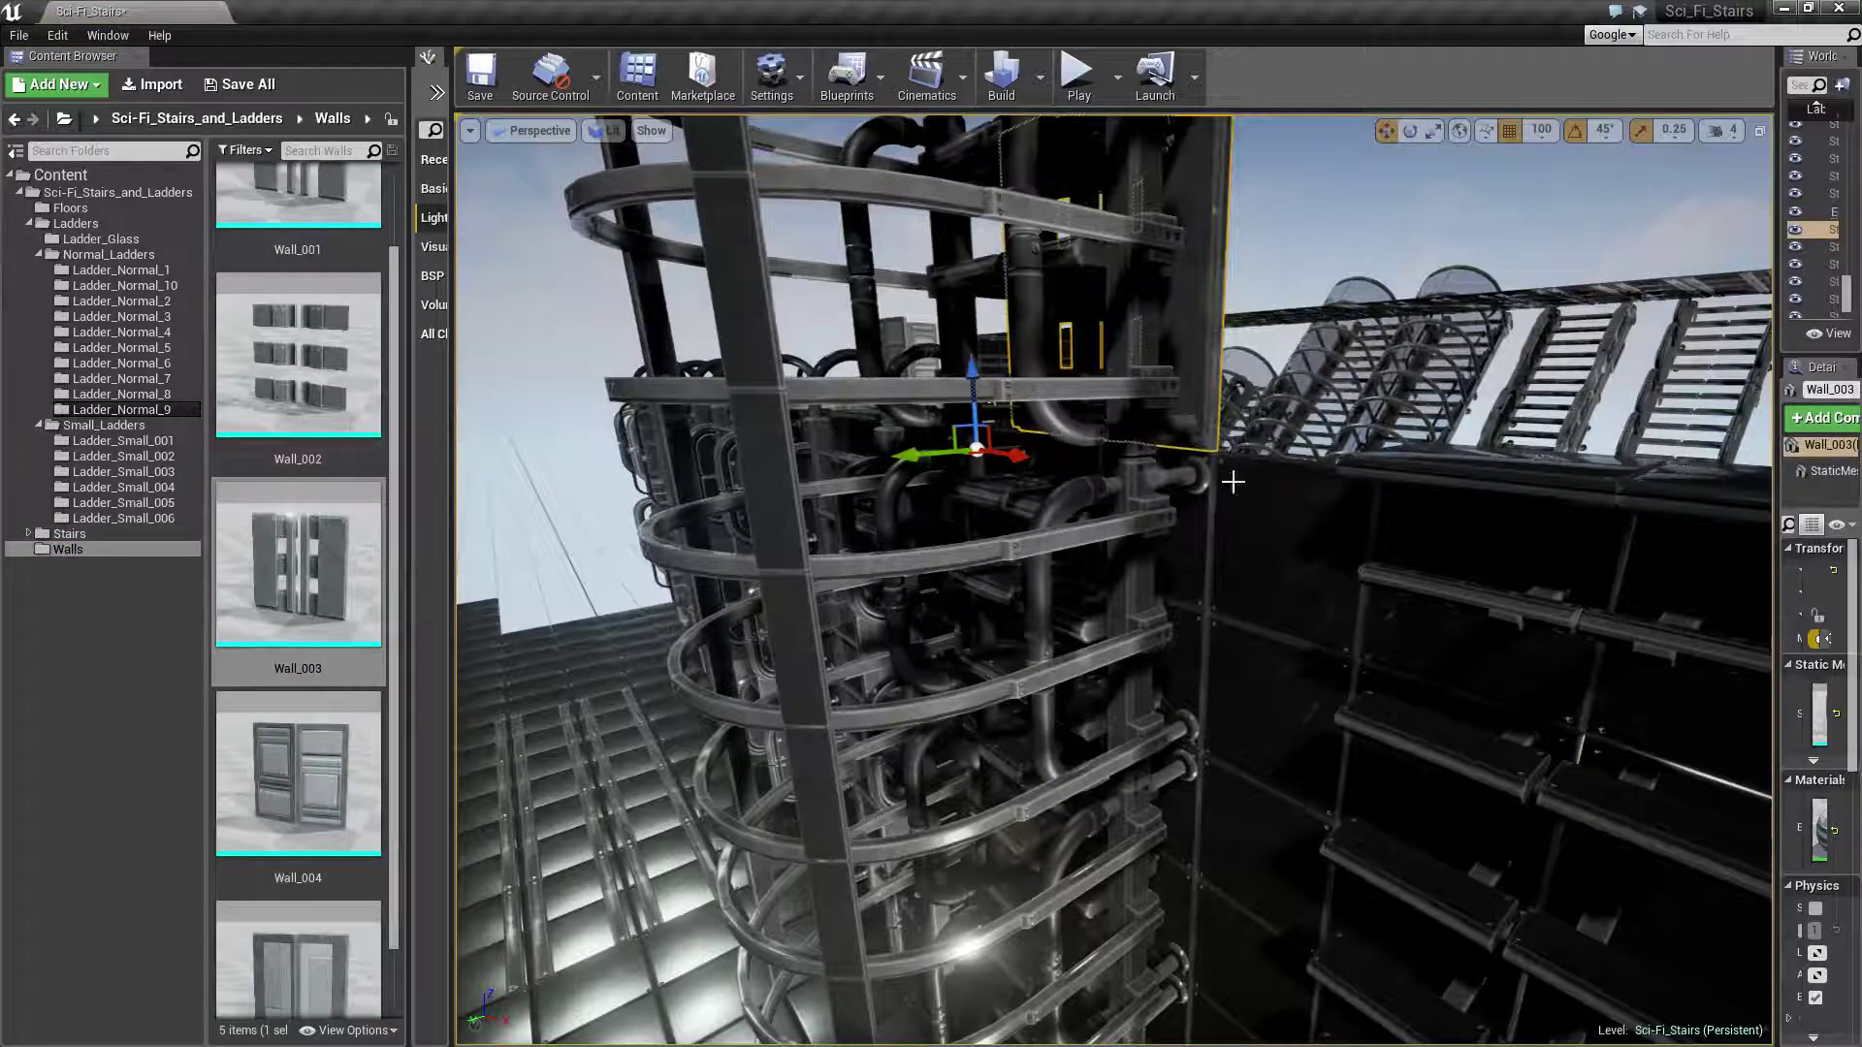
{"action": "mouse_move", "coordinate": [1233, 482]}
{"action": "right_mouse_down"}
{"action": "mouse_move", "coordinate": [1144, 679]}
{"action": "mouse_move", "coordinate": [1763, 635]}
{"action": "mouse_move", "coordinate": [1381, 343]}
{"action": "mouse_move", "coordinate": [1279, 466]}
{"action": "right_mouse_up"}
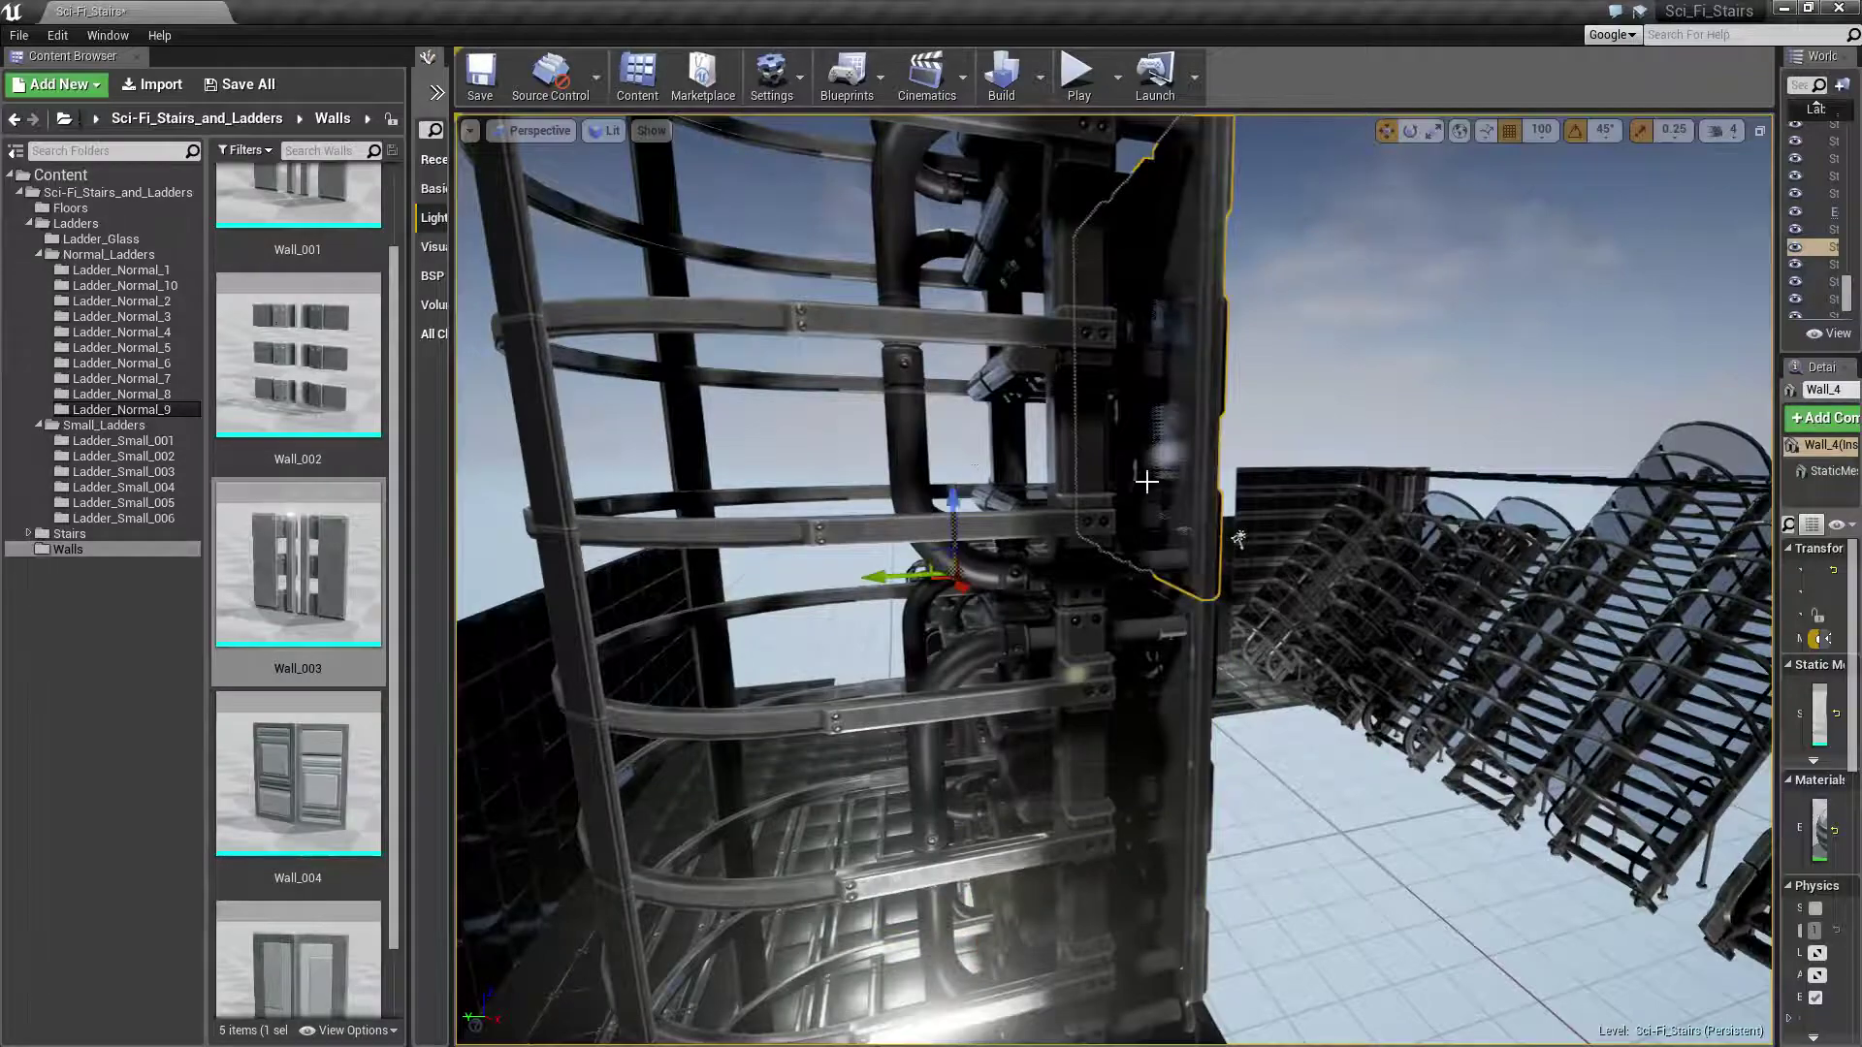
{"action": "right_click_drag", "start_coordinate": [1147, 481], "coordinate": [1147, 481]}
{"action": "scroll", "coordinate": [272, 750], "scroll_direction": "down", "scroll_amount": 1}
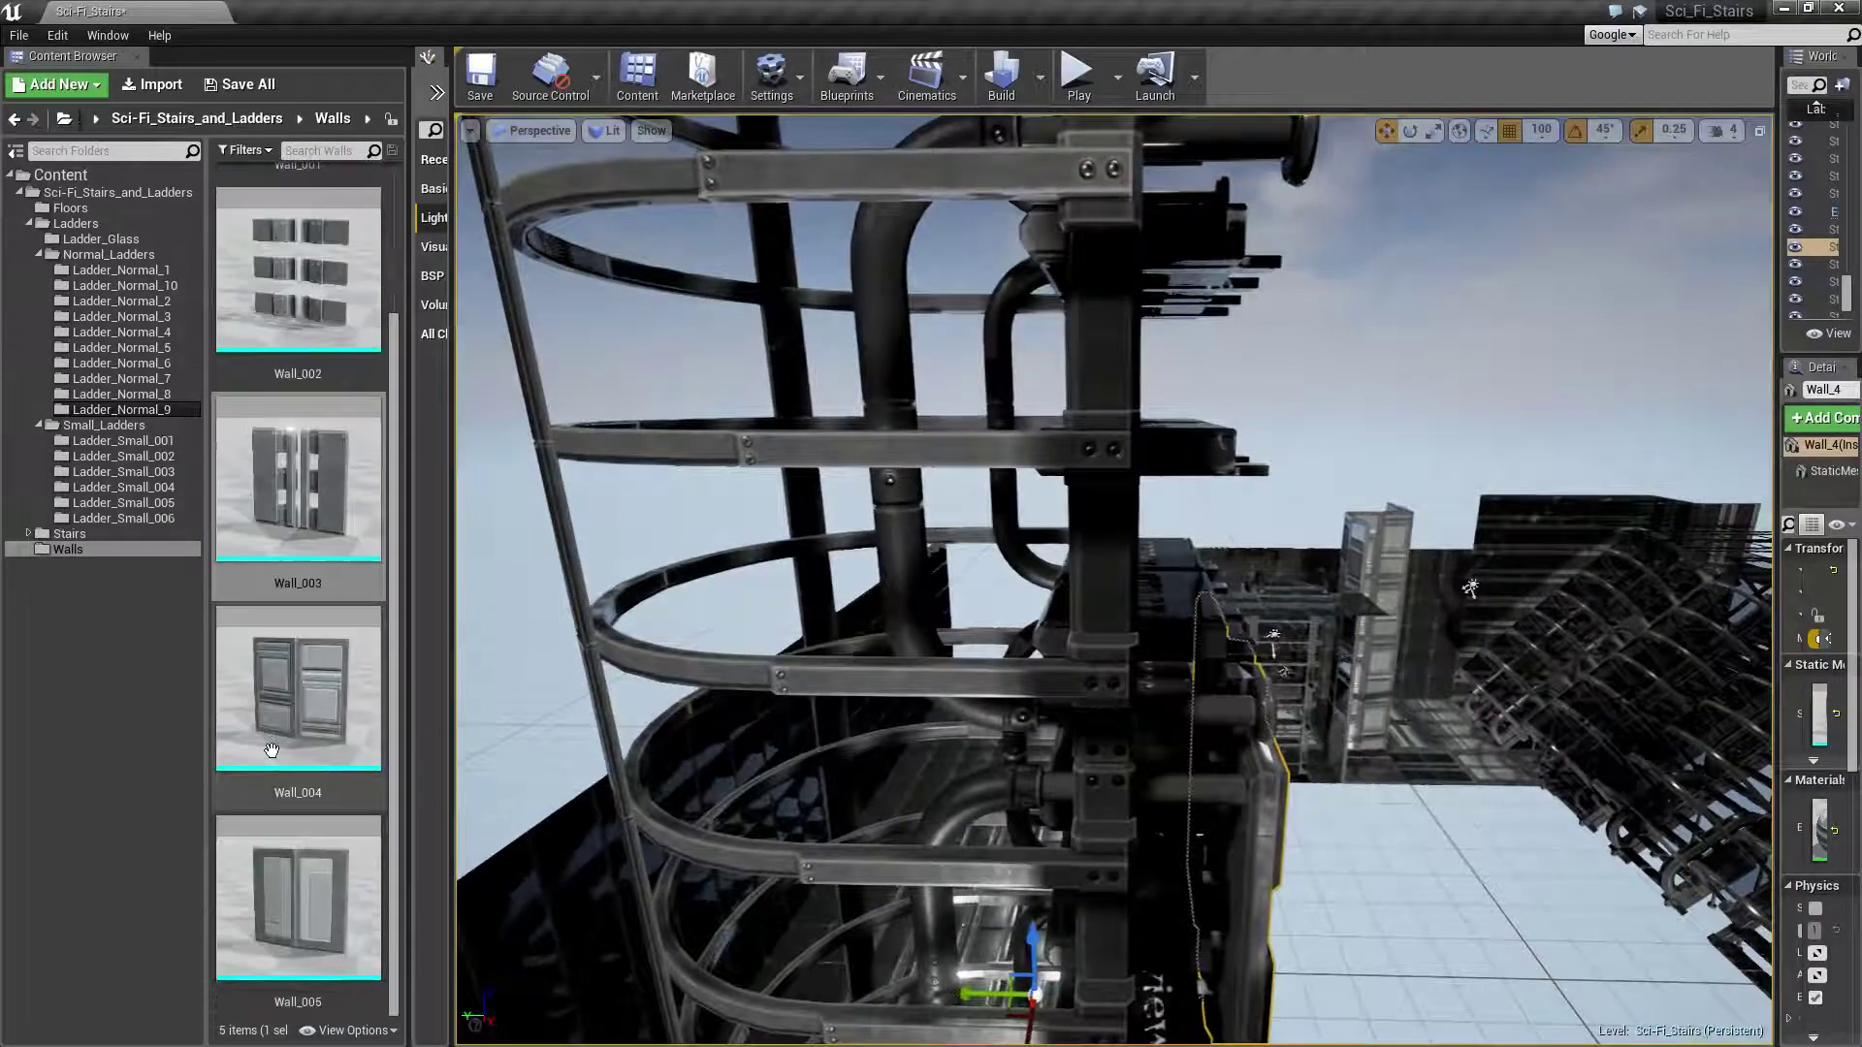
{"action": "scroll", "coordinate": [311, 902], "scroll_direction": "up", "scroll_amount": 2}
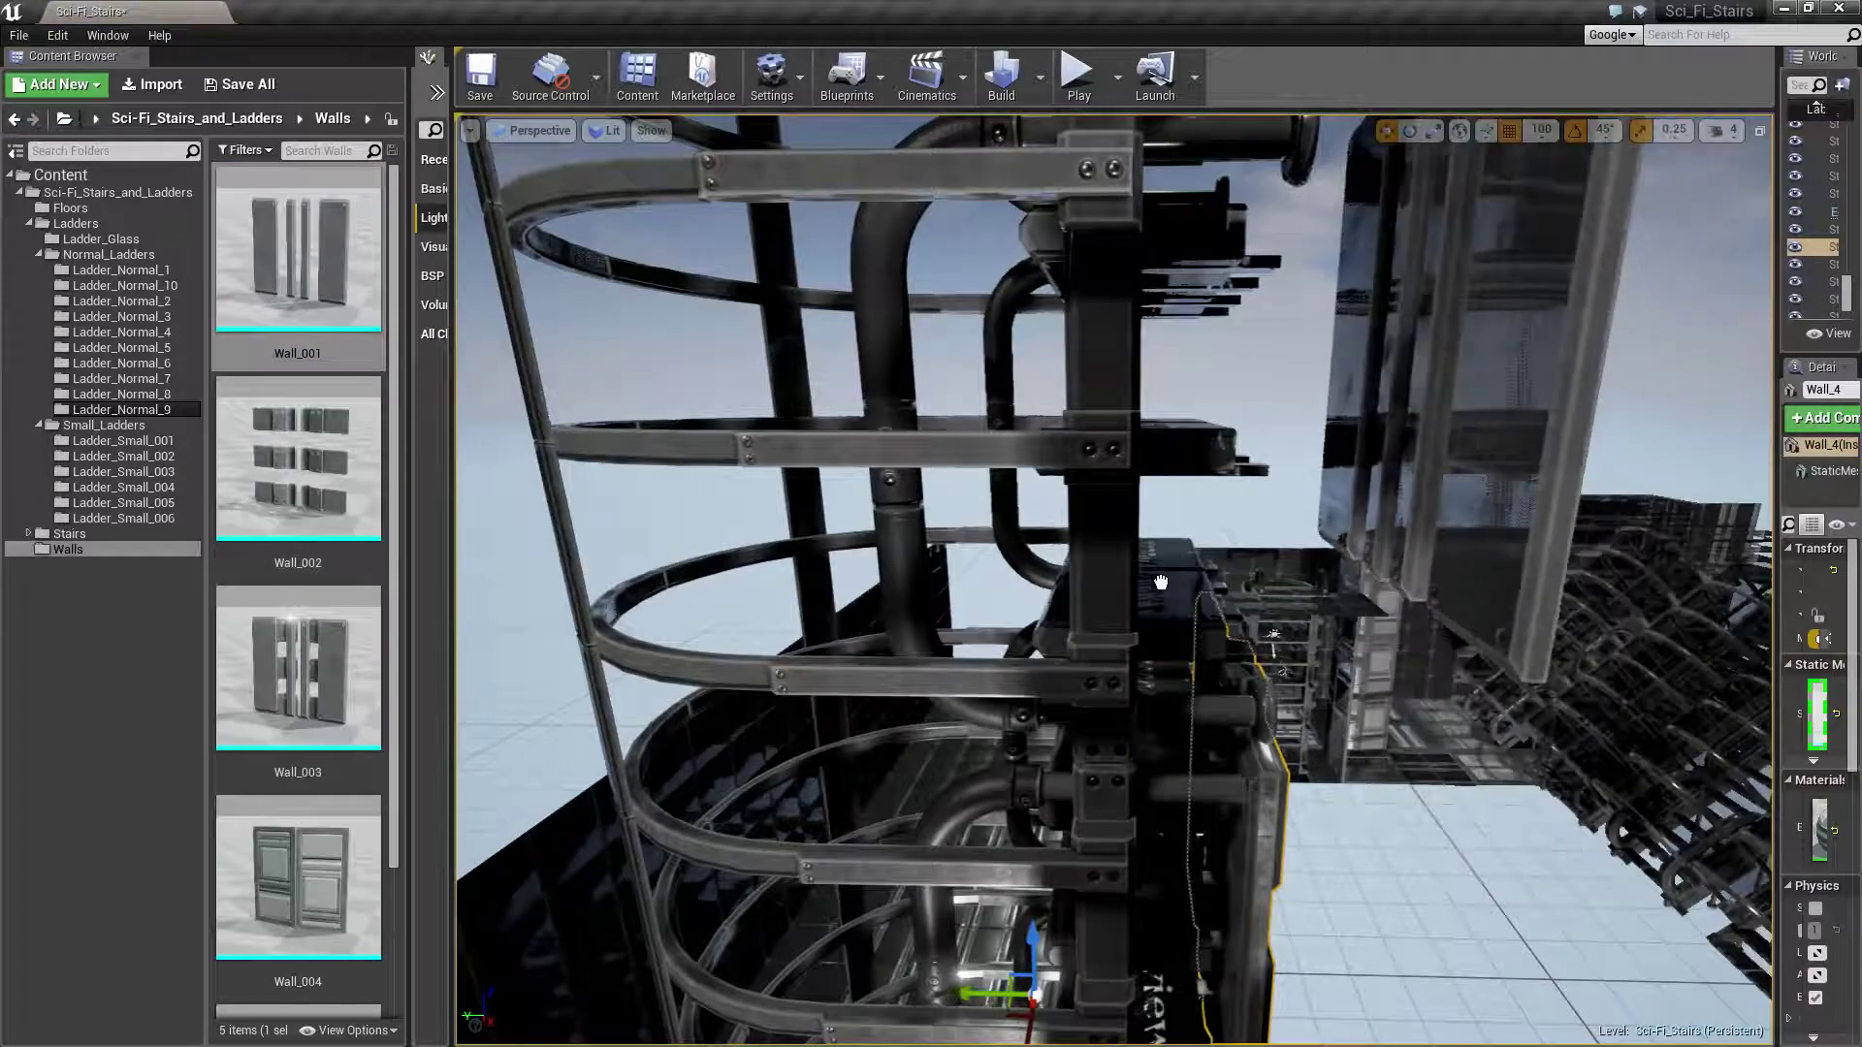
{"action": "left_click_drag", "start_coordinate": [1190, 735], "coordinate": [1160, 582]}
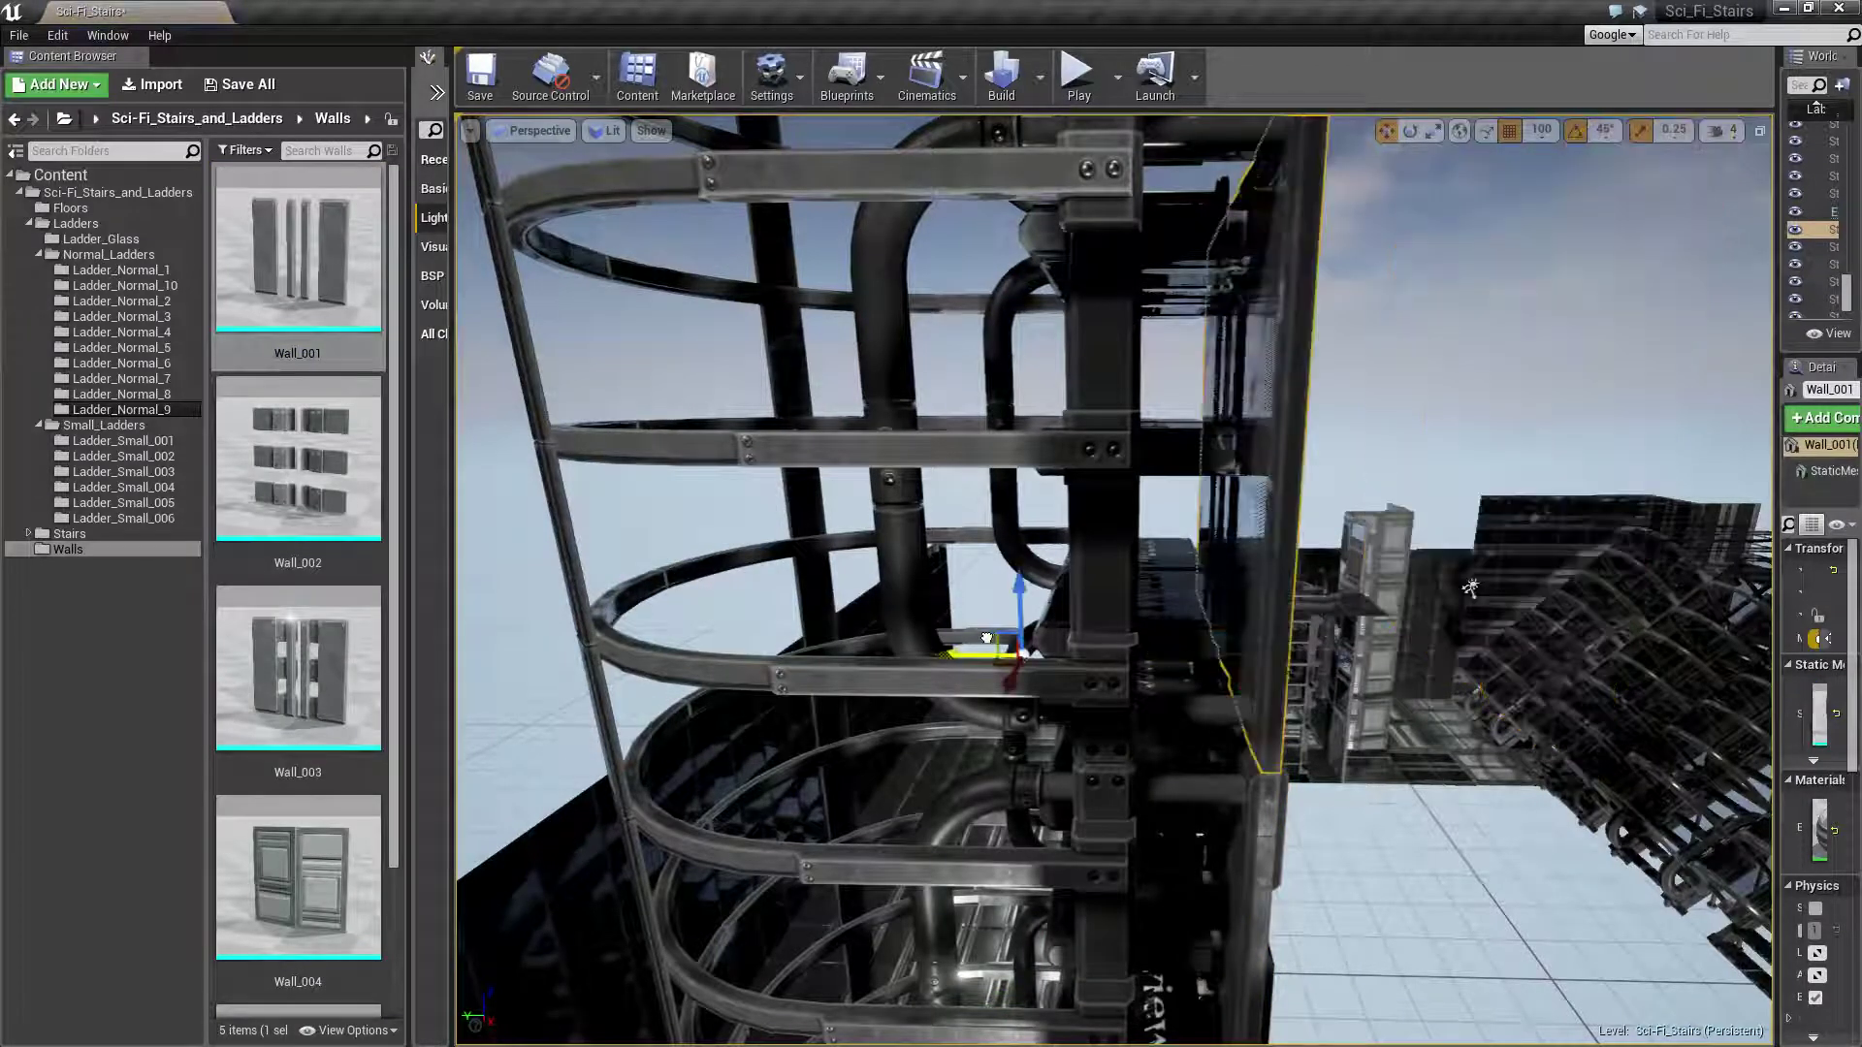
Inspect the new Wall_001 panel and the caged ladder tower from several angles
{"action": "right_click_drag", "start_coordinate": [1157, 657], "coordinate": [1057, 781]}
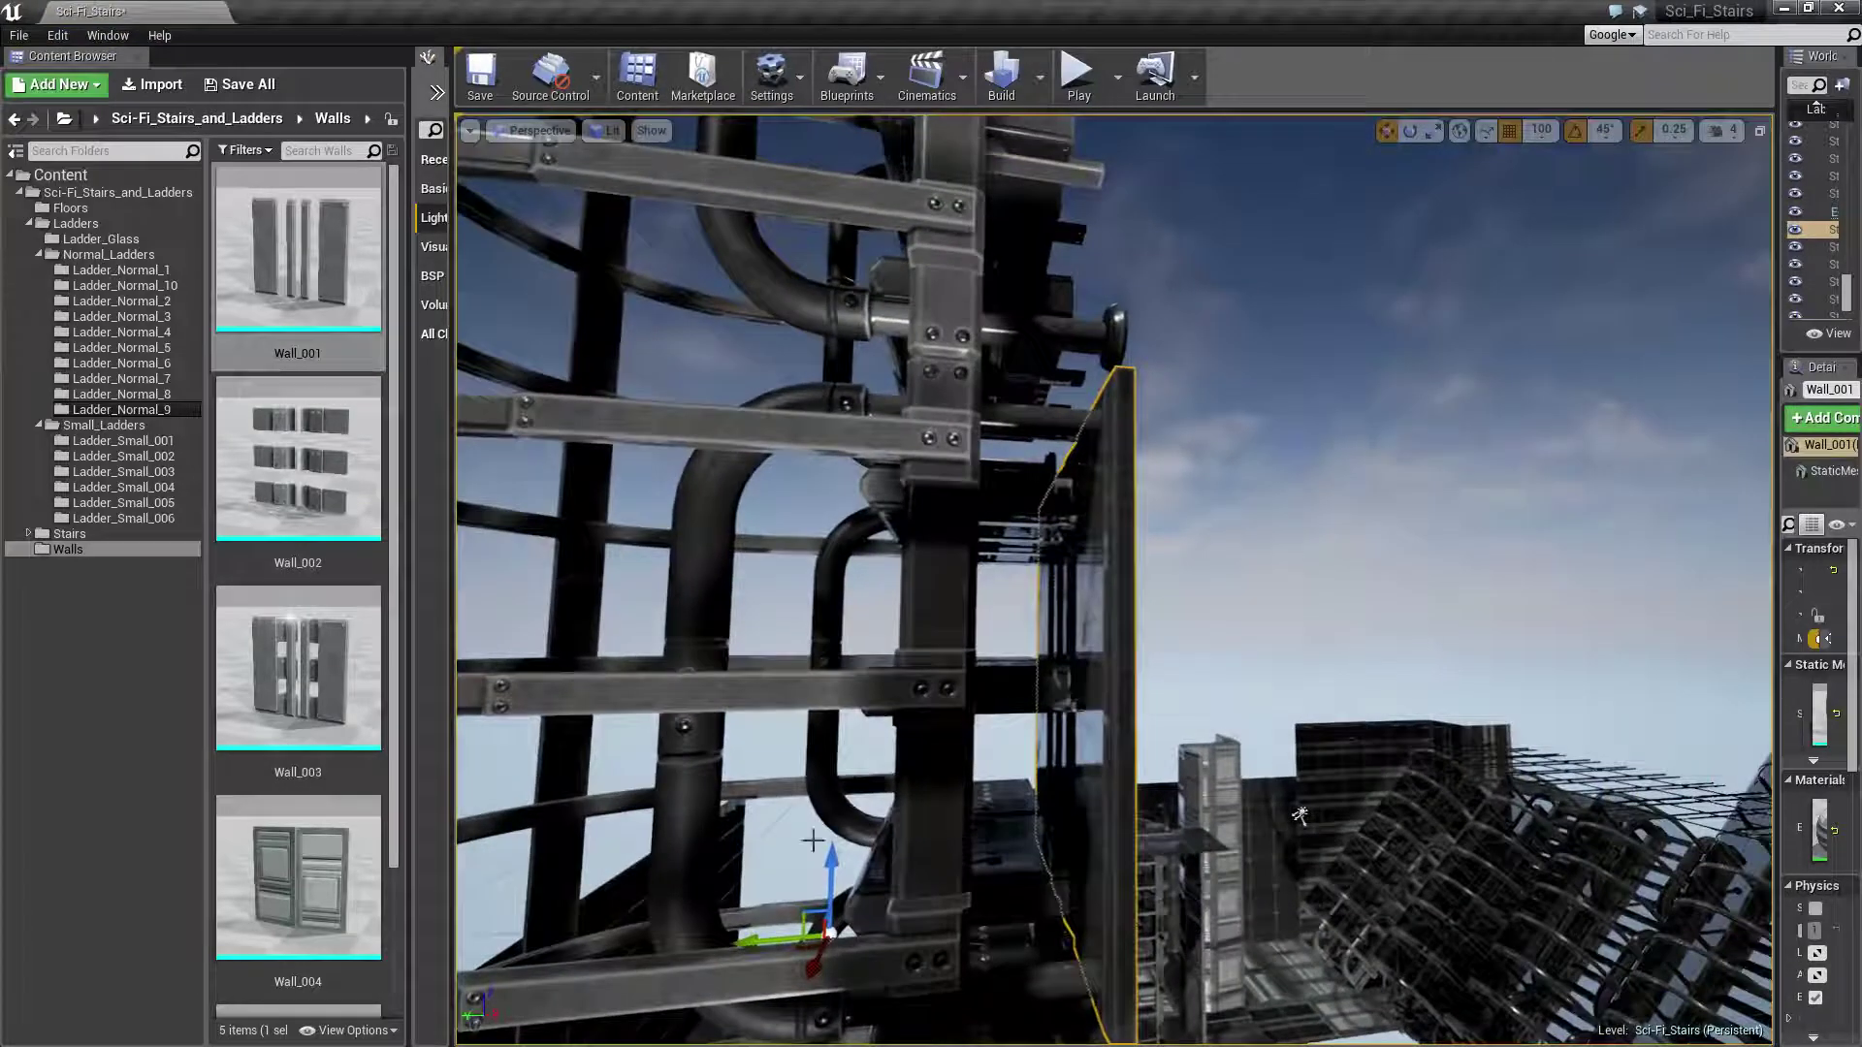
{"action": "left_click", "coordinate": [1129, 538]}
{"action": "right_click_drag", "start_coordinate": [1129, 538], "coordinate": [877, 620]}
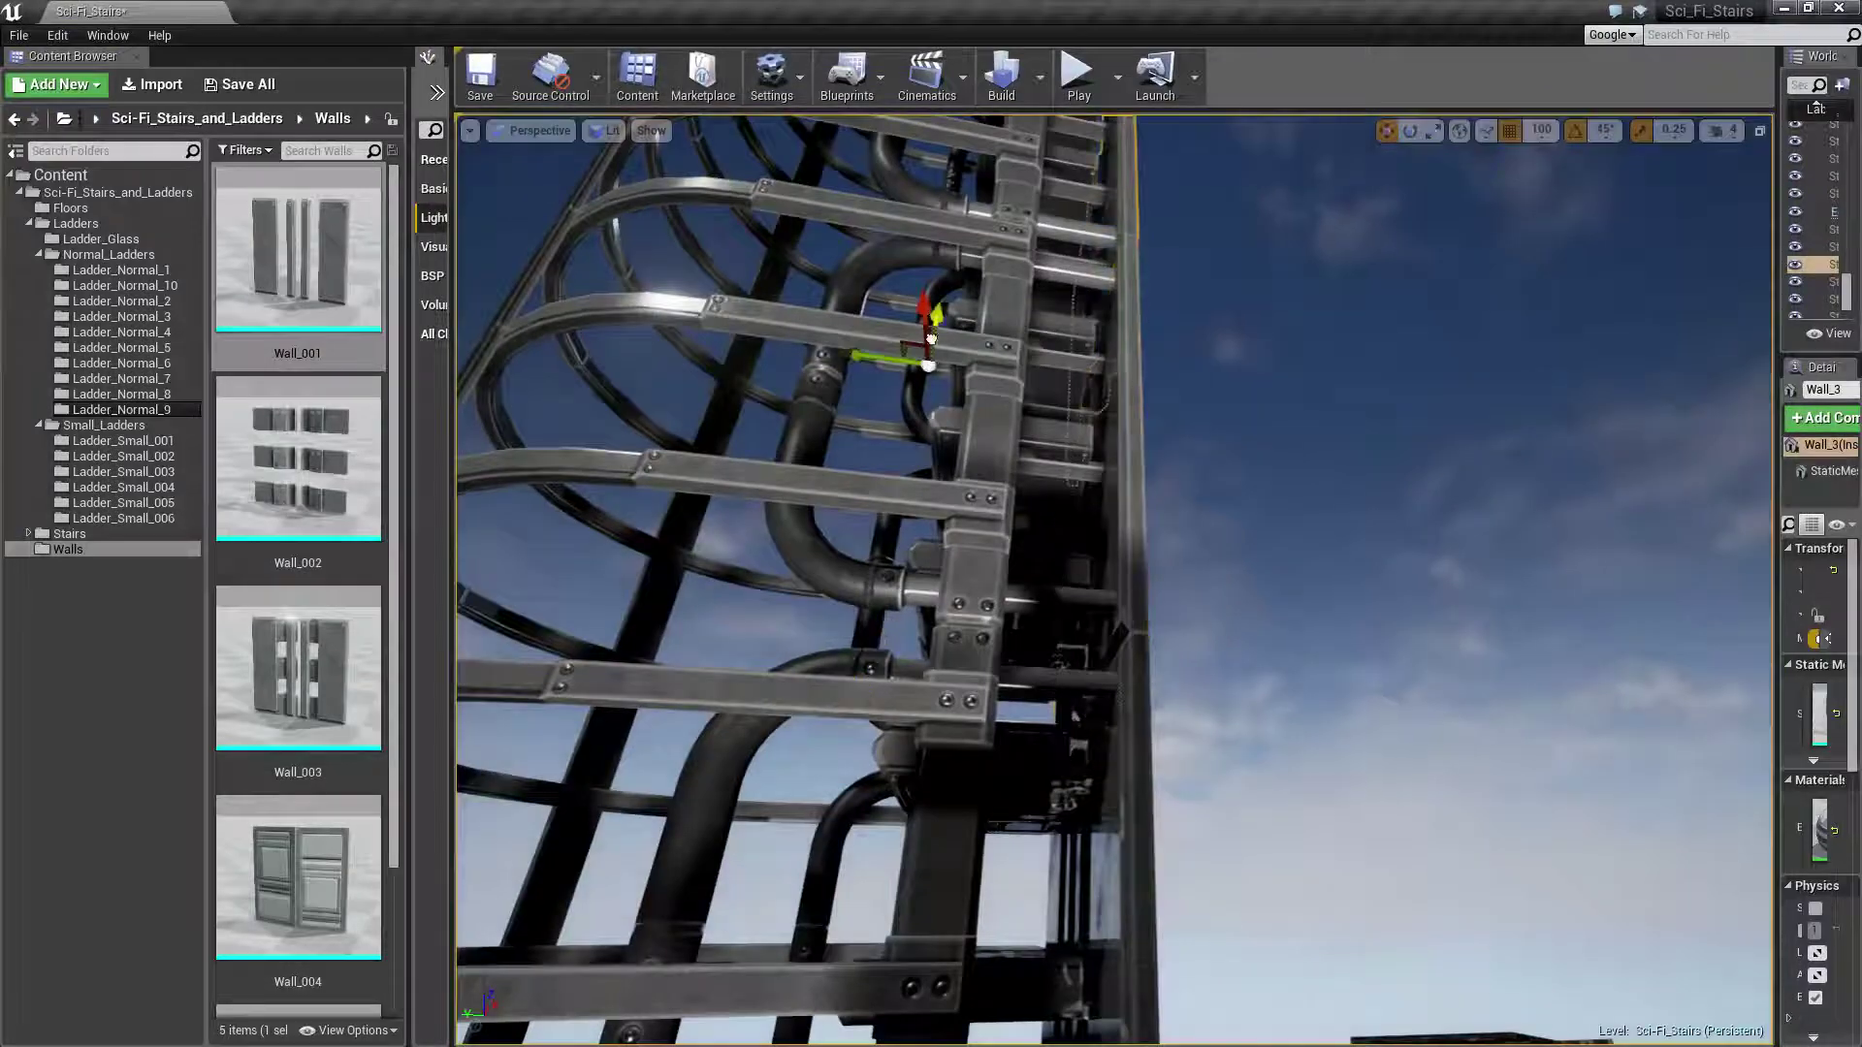
{"action": "right_click_drag", "start_coordinate": [1188, 480], "coordinate": [1188, 480]}
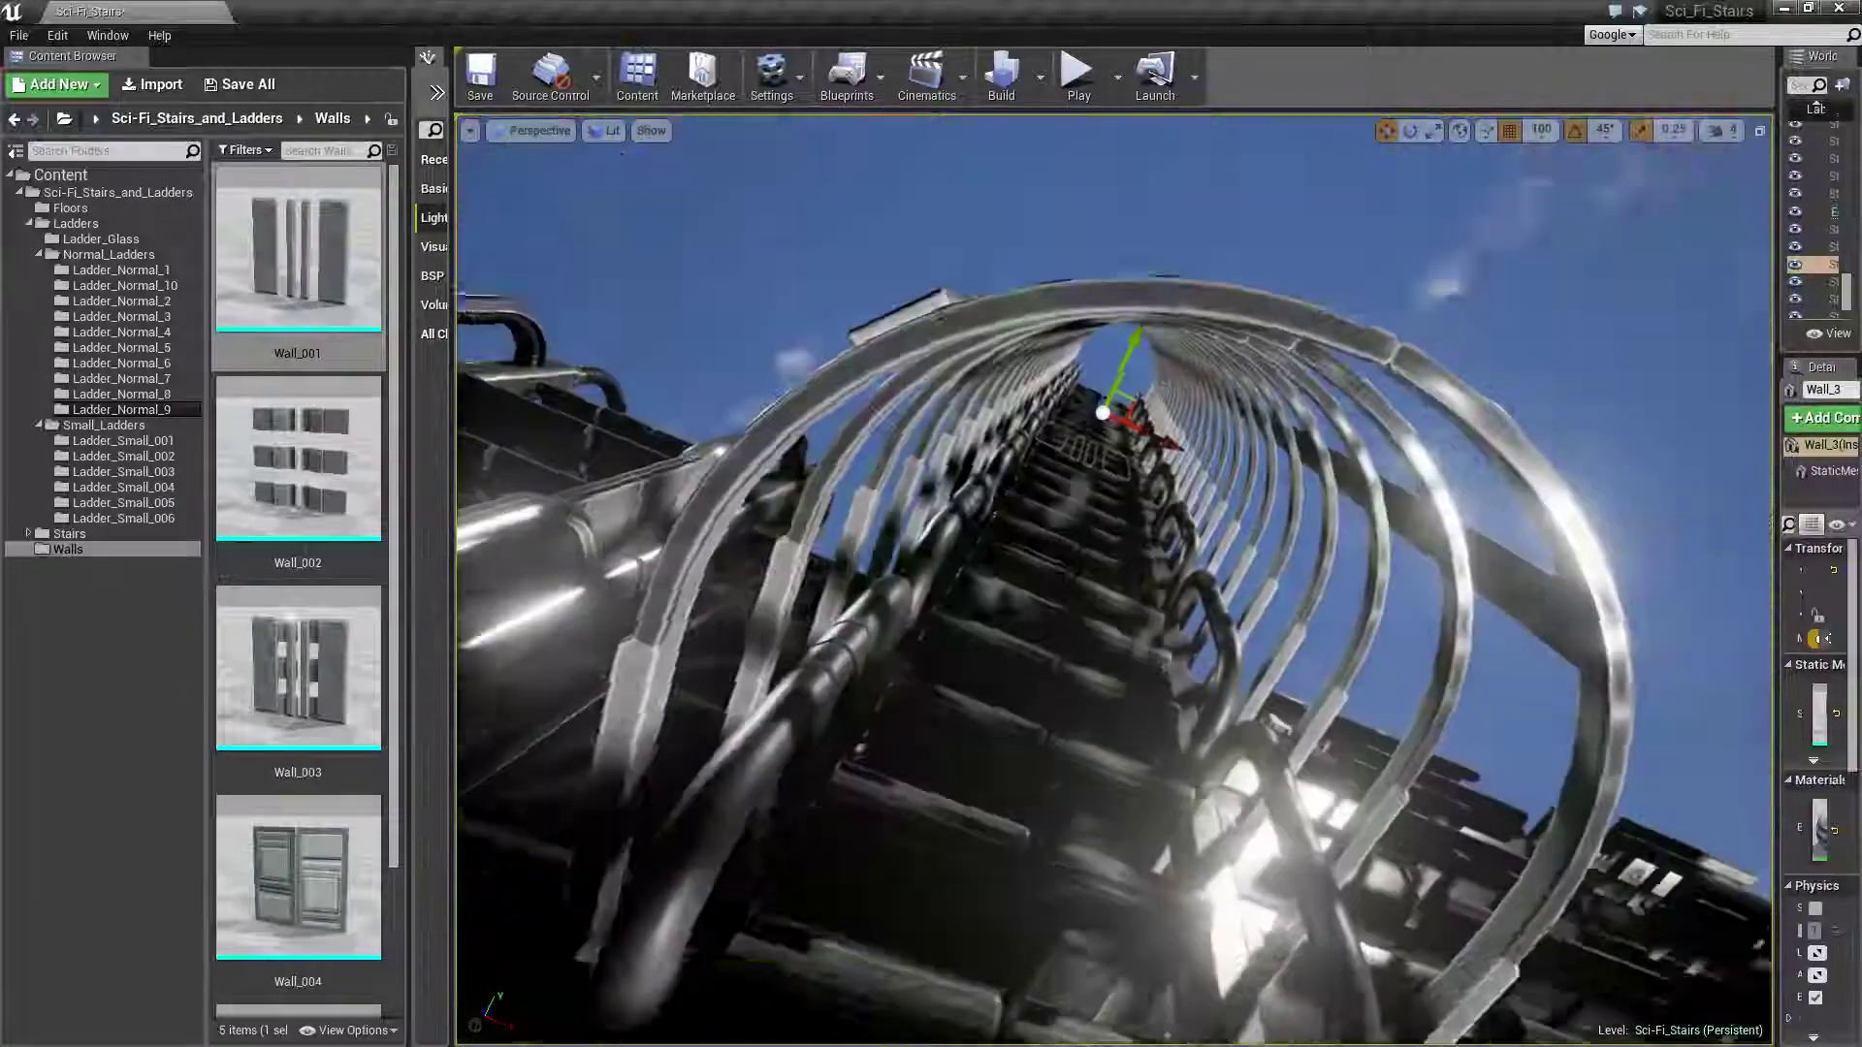
{"action": "right_click_drag", "start_coordinate": [1188, 480], "coordinate": [1188, 480]}
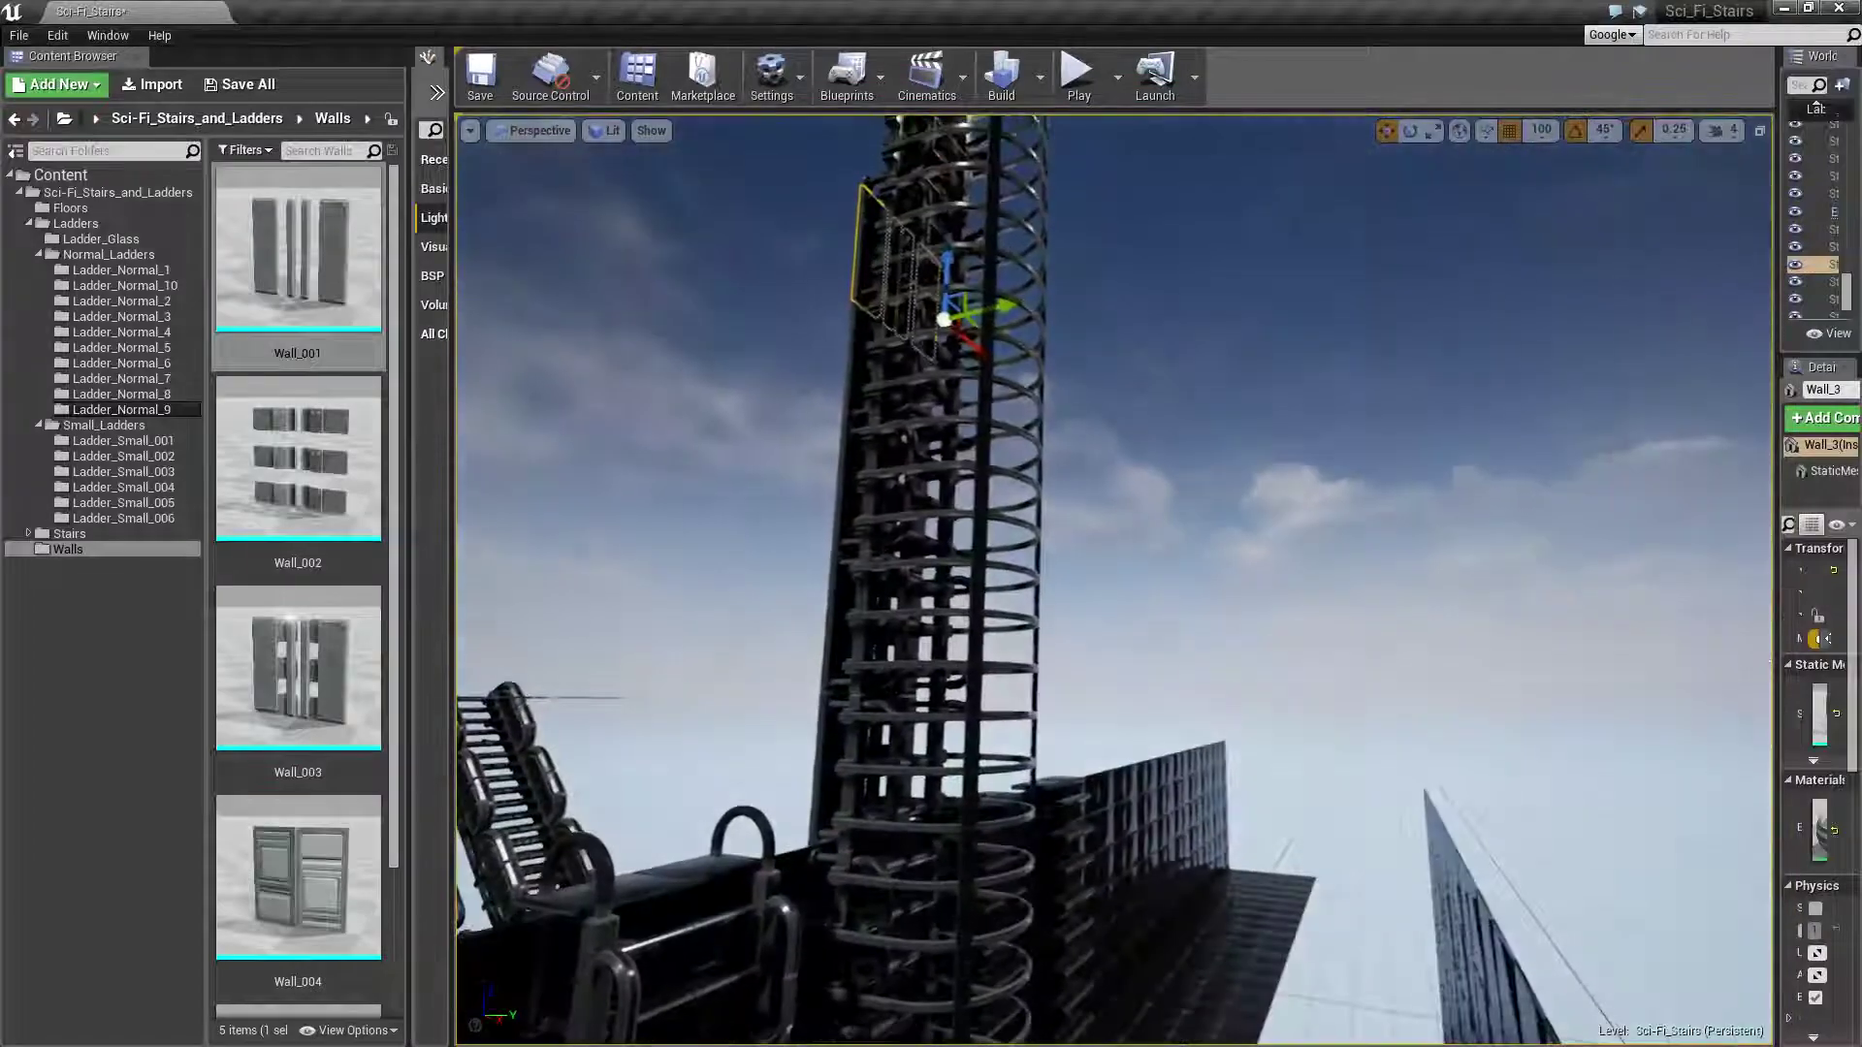
{"action": "left_click", "coordinate": [987, 519]}
{"action": "left_click", "coordinate": [1073, 540]}
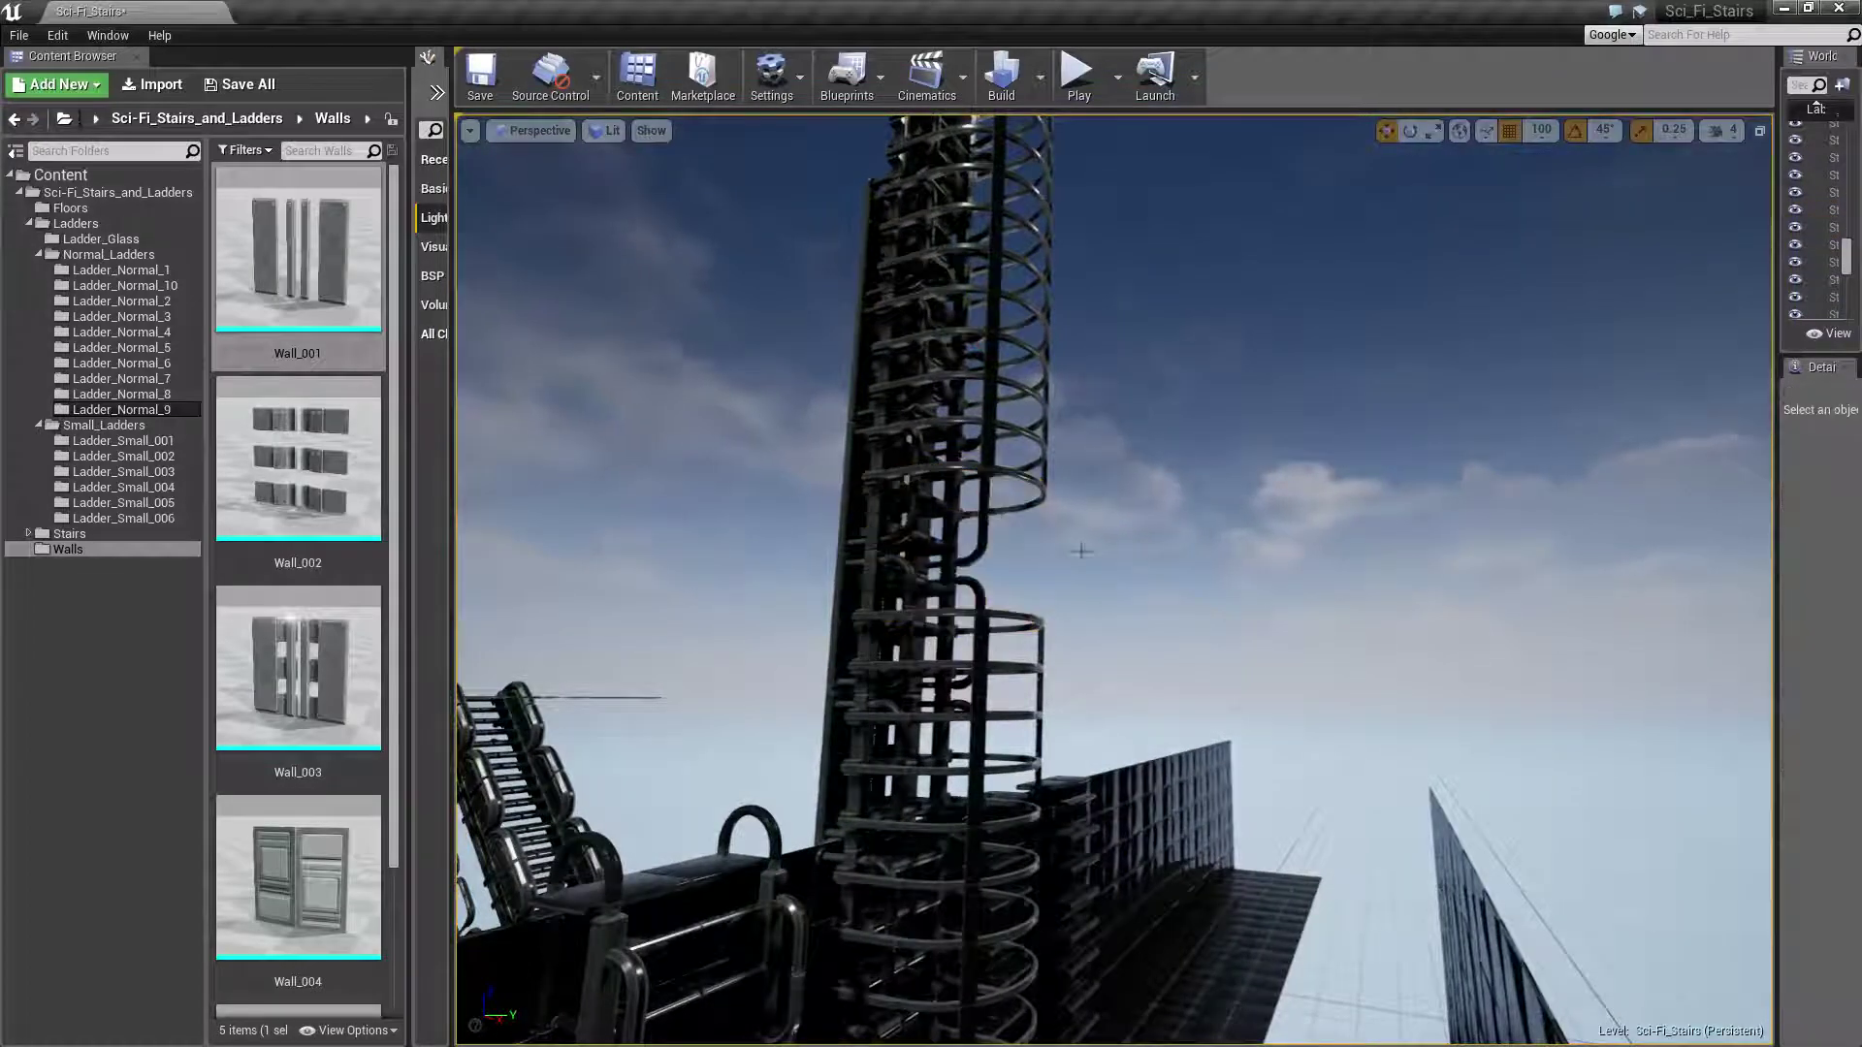
{"action": "mouse_move", "coordinate": [1072, 540]}
{"action": "right_mouse_down"}
{"action": "mouse_move", "coordinate": [1006, 612]}
{"action": "mouse_move", "coordinate": [1203, 848]}
{"action": "right_mouse_up"}
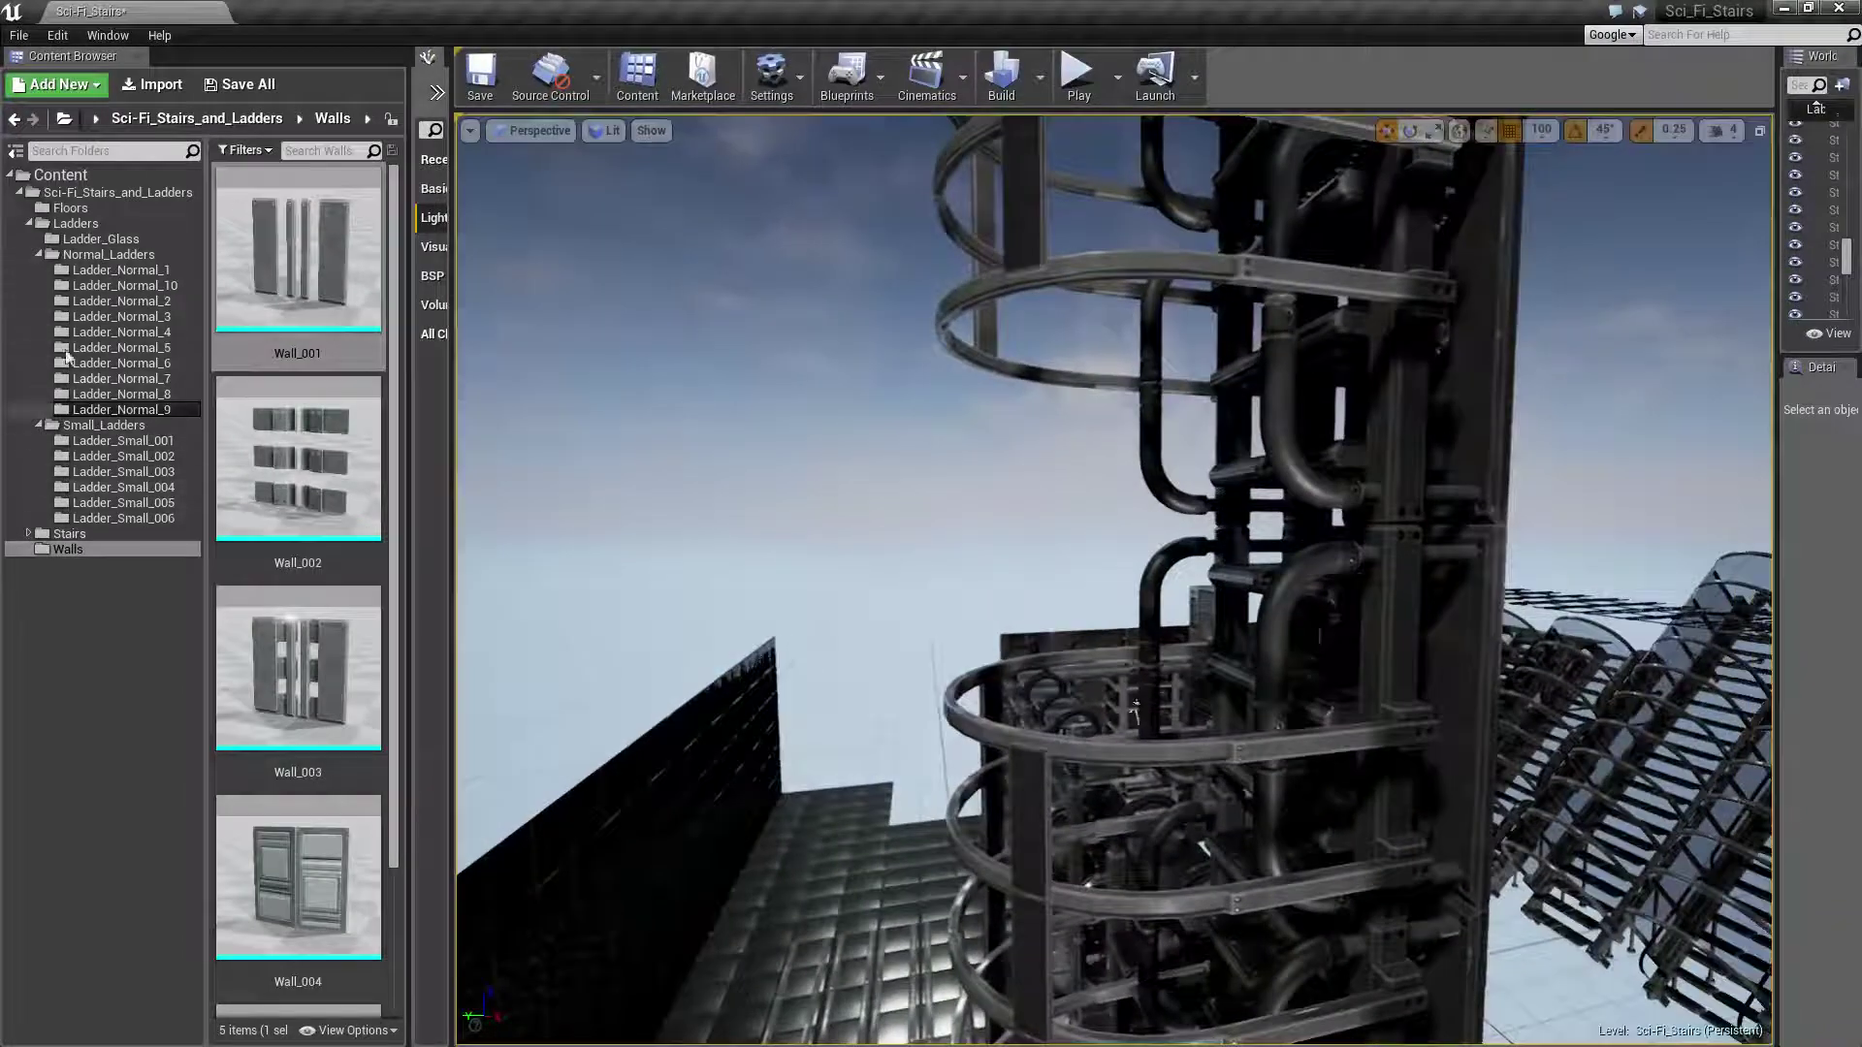
Bring Ladder_Glass_Middle_001 into the level, then slide and lower it onto the ladder tower
{"action": "left_click", "coordinate": [103, 242]}
{"action": "scroll", "coordinate": [300, 582], "scroll_direction": "down", "scroll_amount": 3}
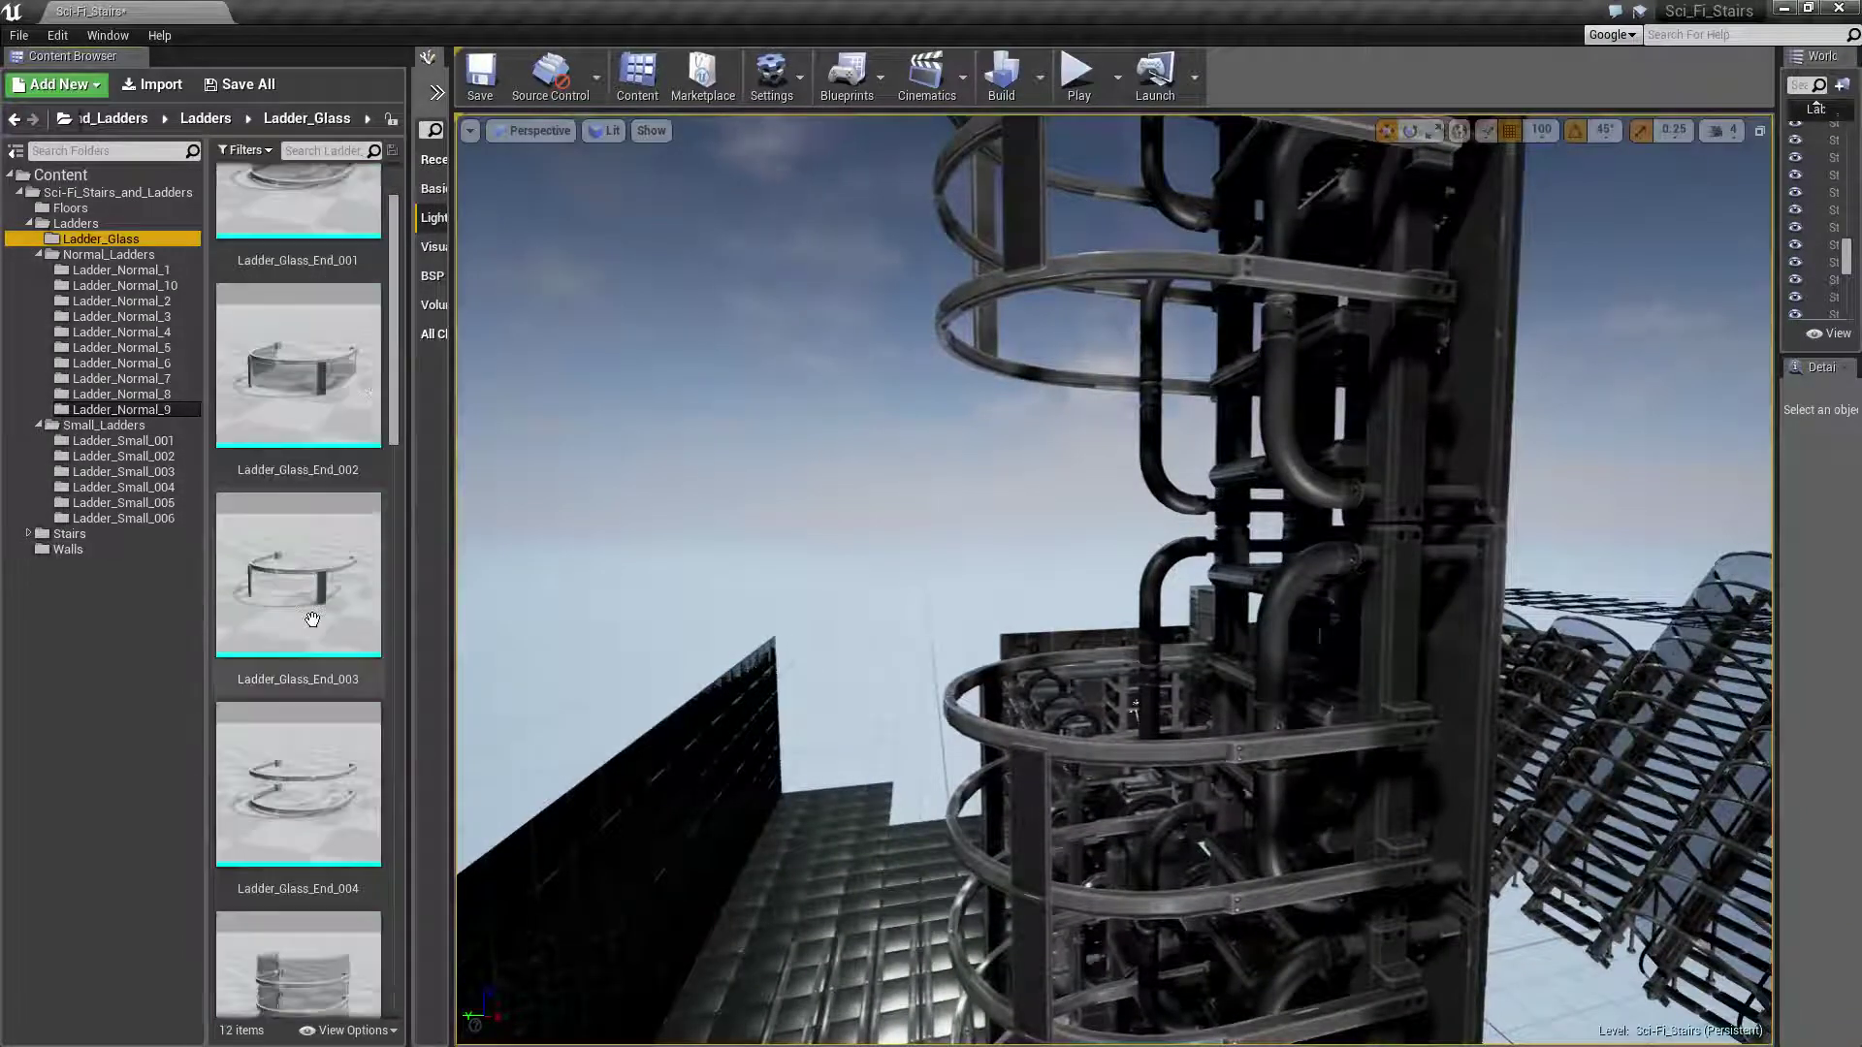
{"action": "scroll", "coordinate": [312, 619], "scroll_direction": "down", "scroll_amount": 2}
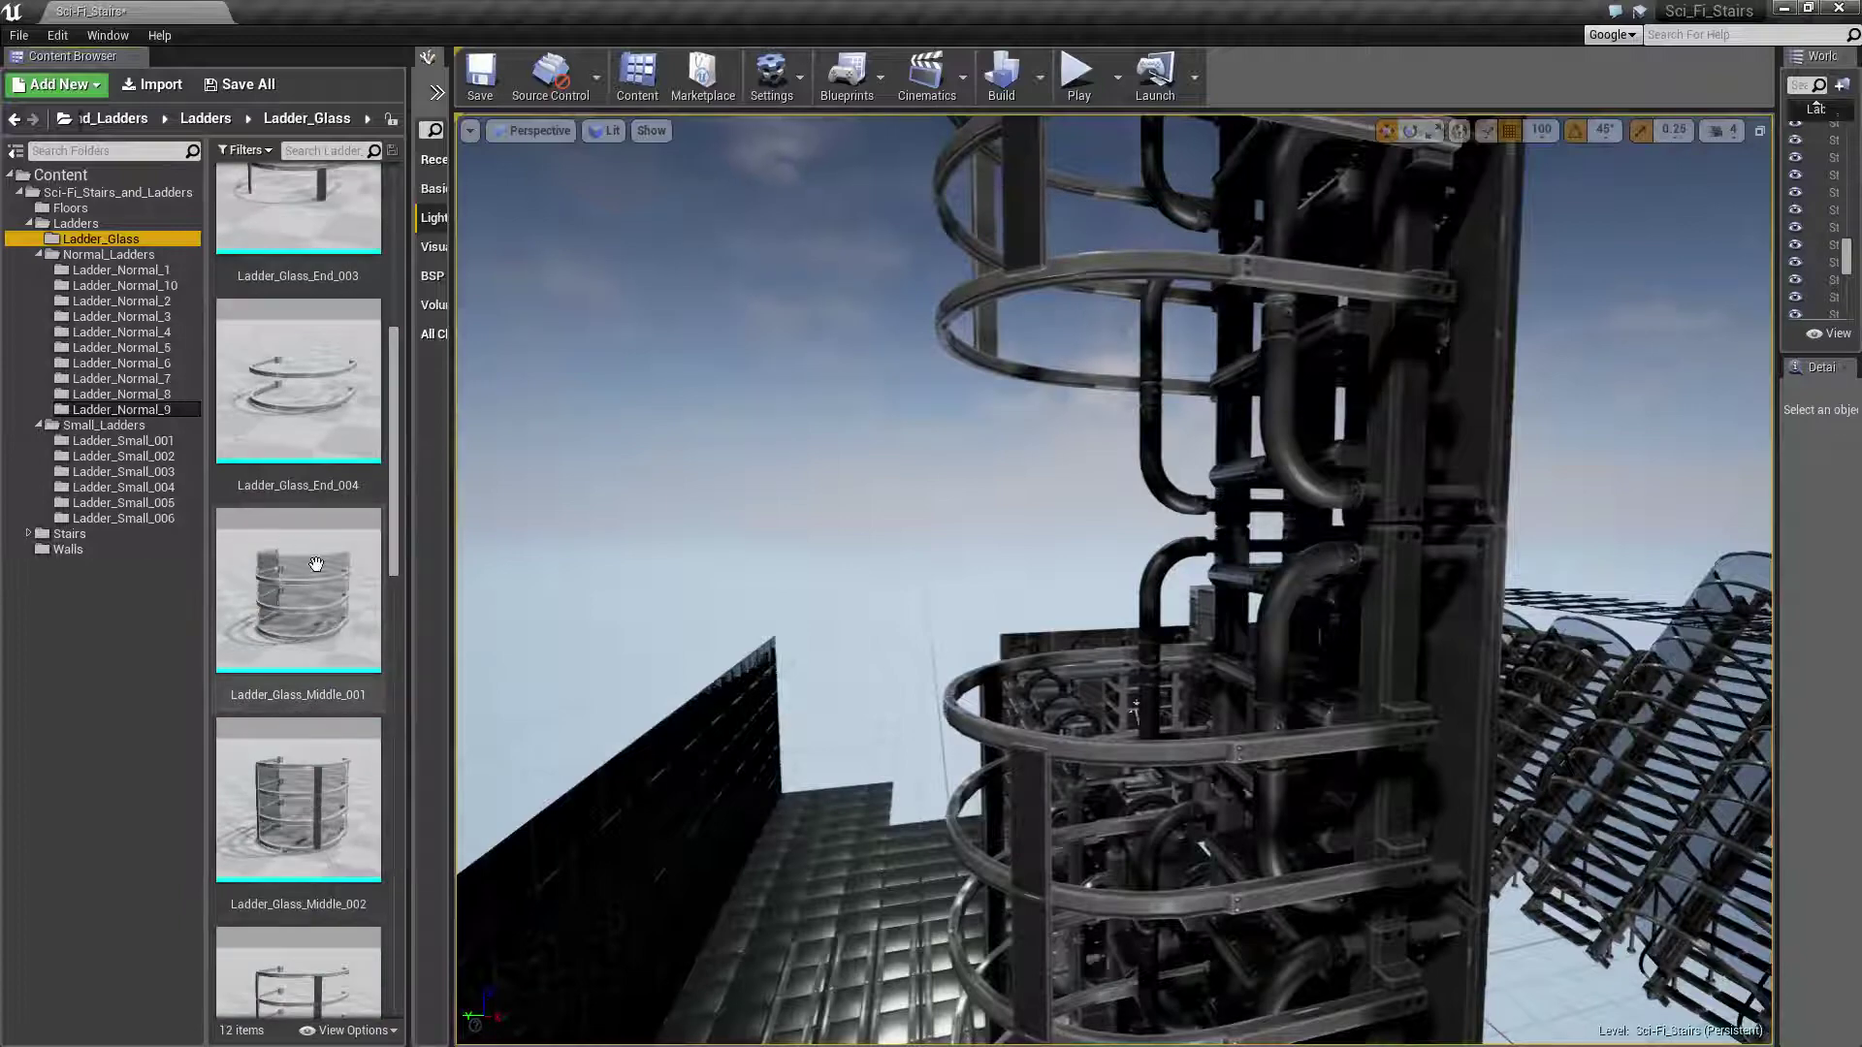
{"action": "left_click_drag", "start_coordinate": [262, 562], "coordinate": [1388, 611]}
{"action": "right_click_drag", "start_coordinate": [1313, 611], "coordinate": [1496, 539]}
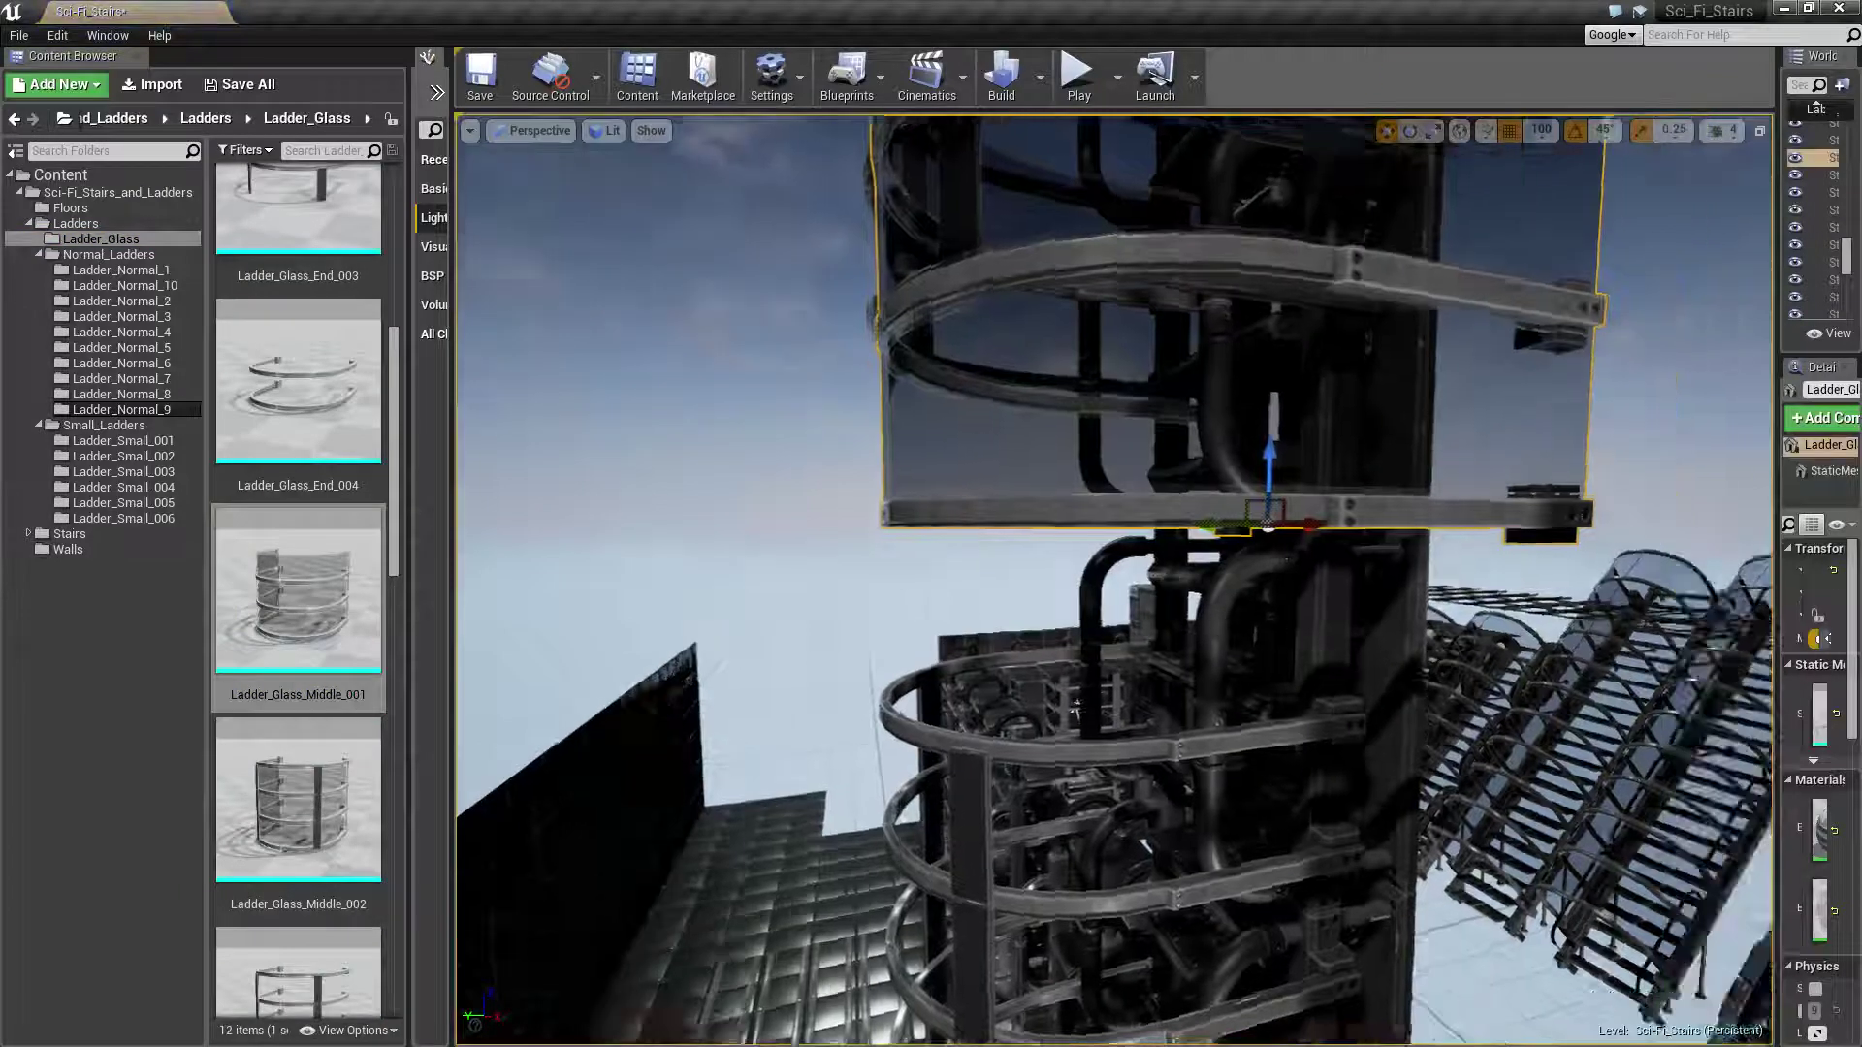
{"action": "left_click_drag", "start_coordinate": [1464, 548], "coordinate": [1371, 549]}
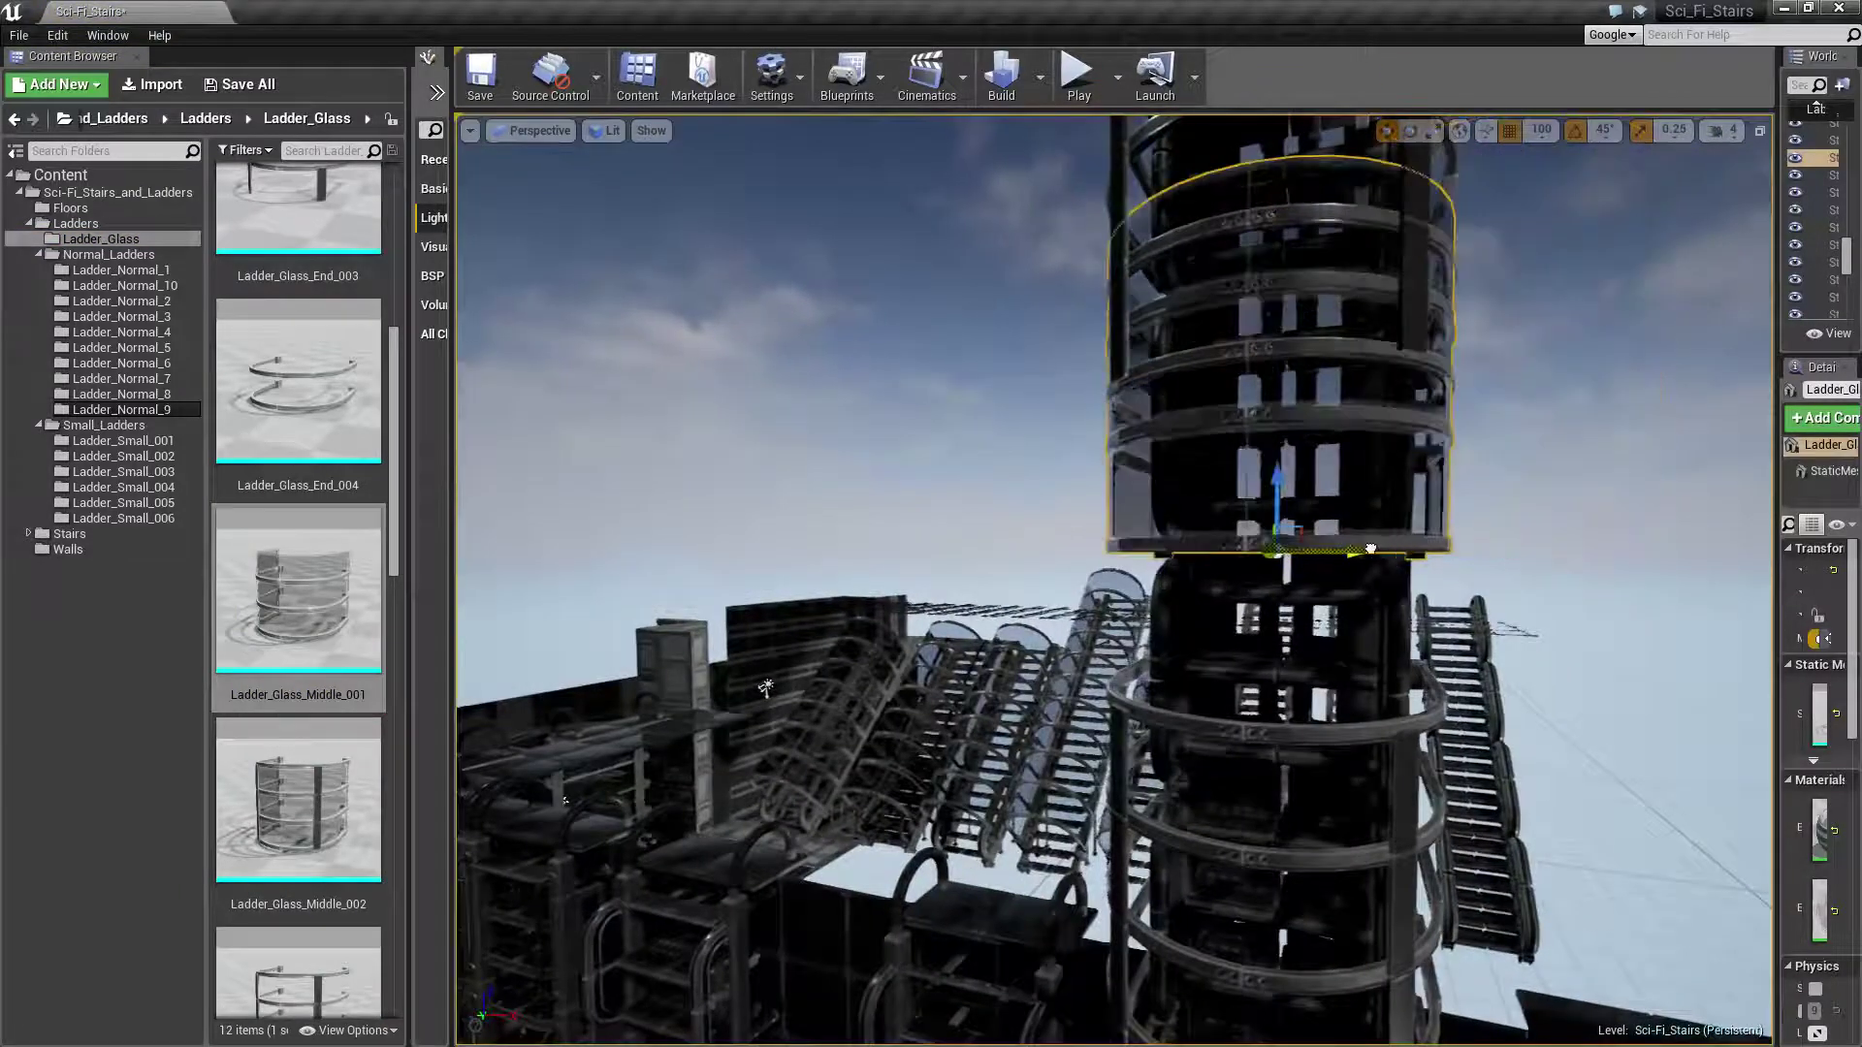
{"action": "left_click_drag", "start_coordinate": [1278, 451], "coordinate": [1288, 562]}
{"action": "mouse_move", "coordinate": [1402, 572]}
{"action": "right_mouse_down"}
{"action": "mouse_move", "coordinate": [1397, 504]}
{"action": "mouse_move", "coordinate": [1396, 659]}
{"action": "mouse_move", "coordinate": [1397, 543]}
{"action": "mouse_move", "coordinate": [1261, 543]}
{"action": "right_mouse_up"}
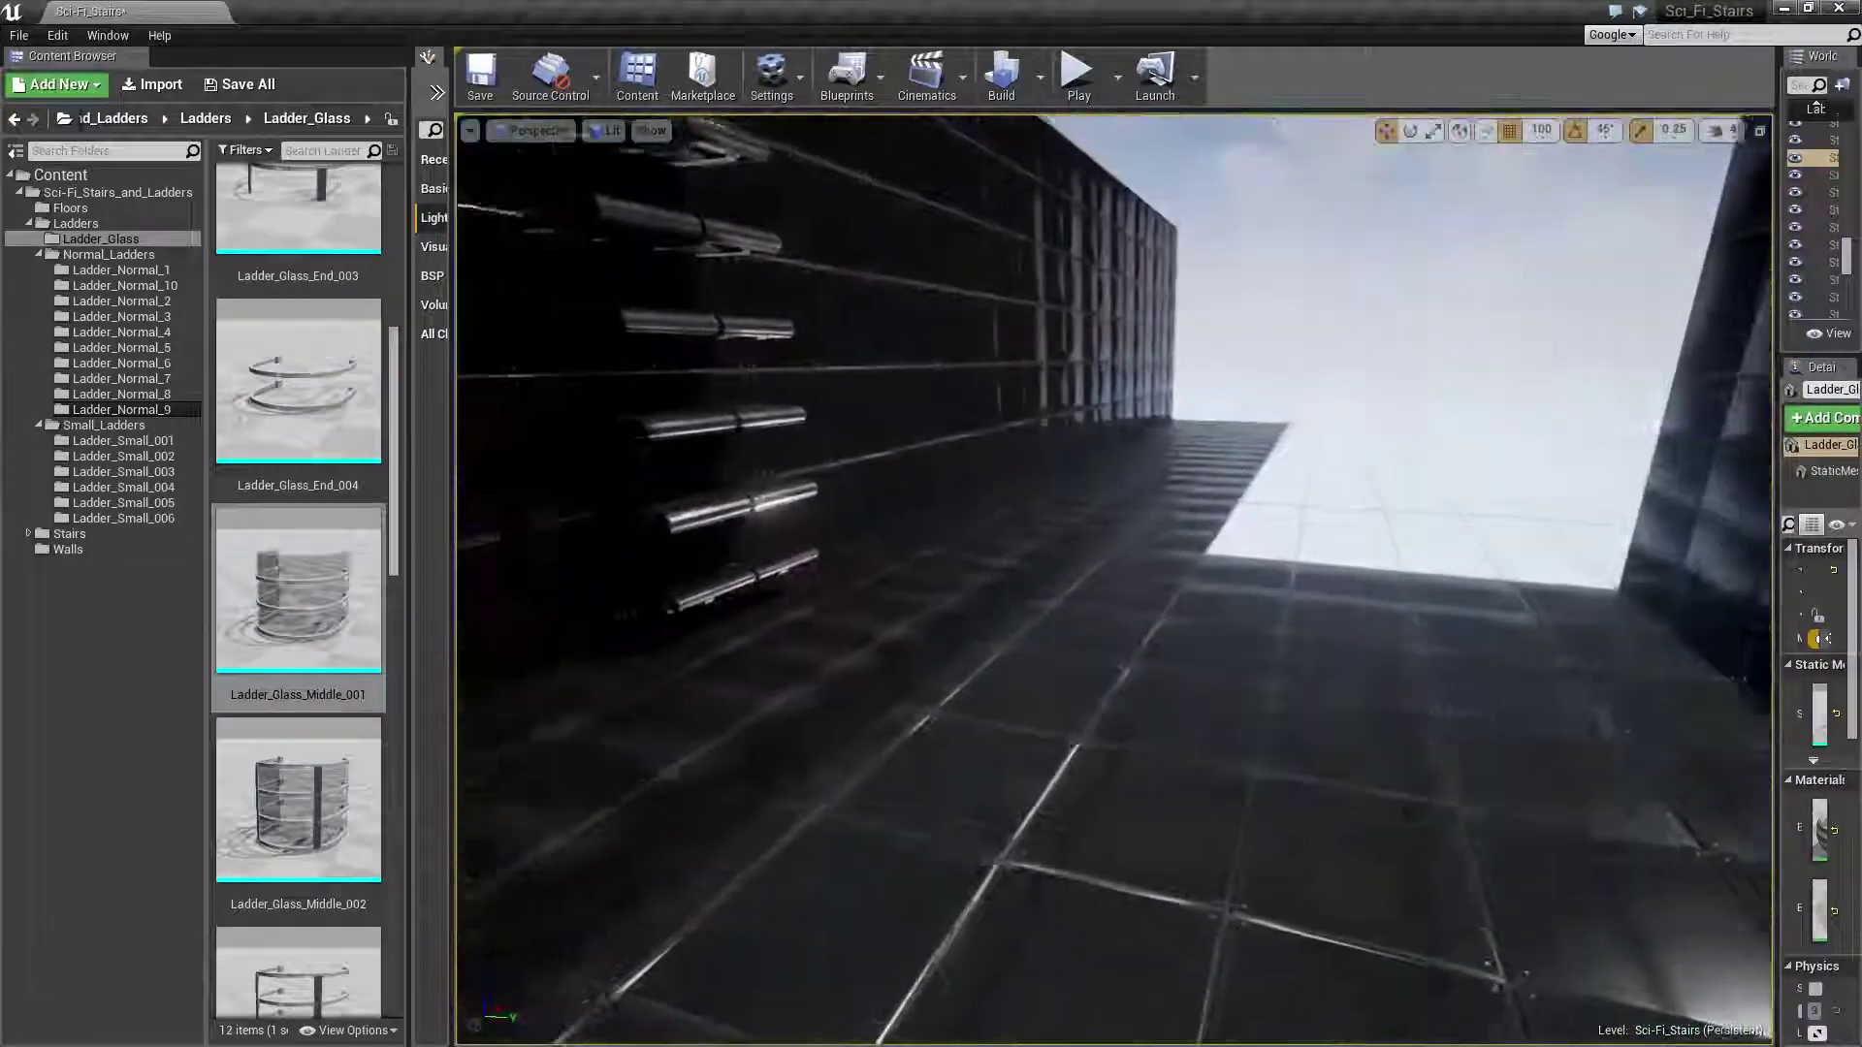
Place Ladder_Small_Start_006 and Ladder_Small_Middle_006 against the tiled wall and raise them
{"action": "right_click_drag", "start_coordinate": [1426, 638], "coordinate": [1552, 638]}
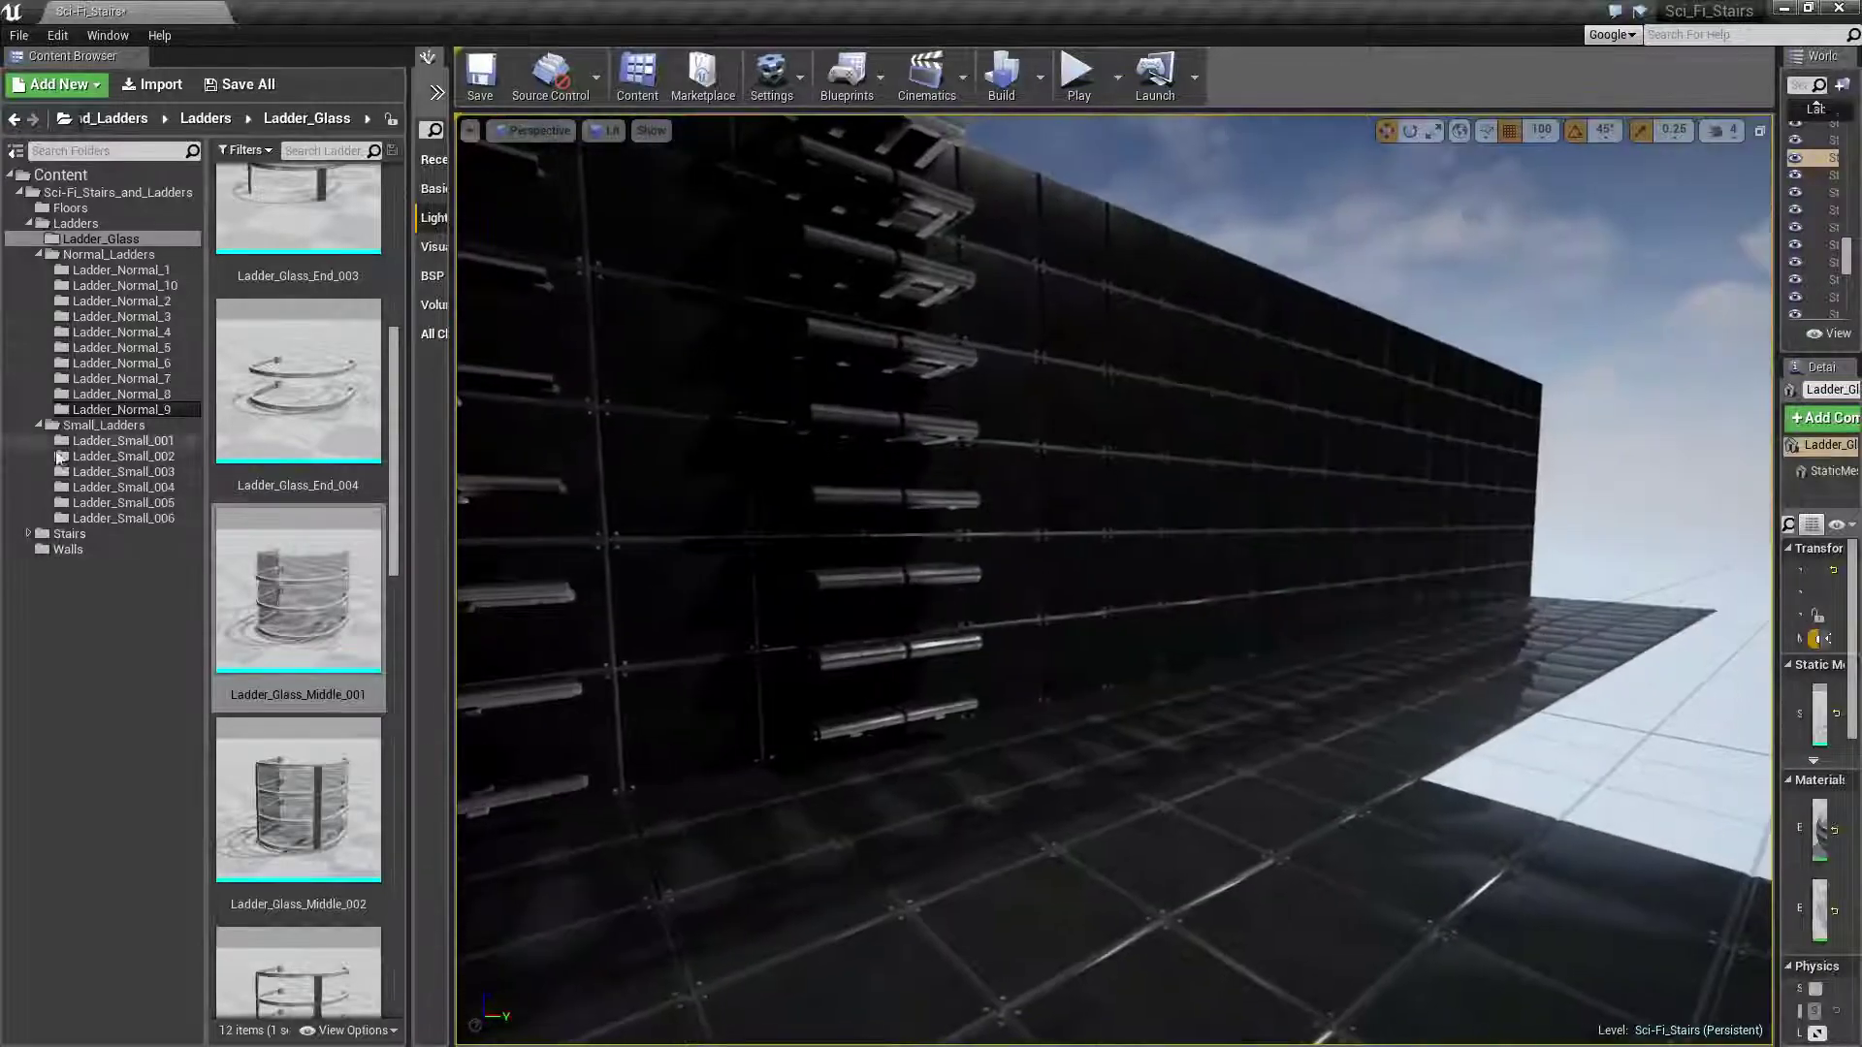
{"action": "left_click", "coordinate": [178, 440]}
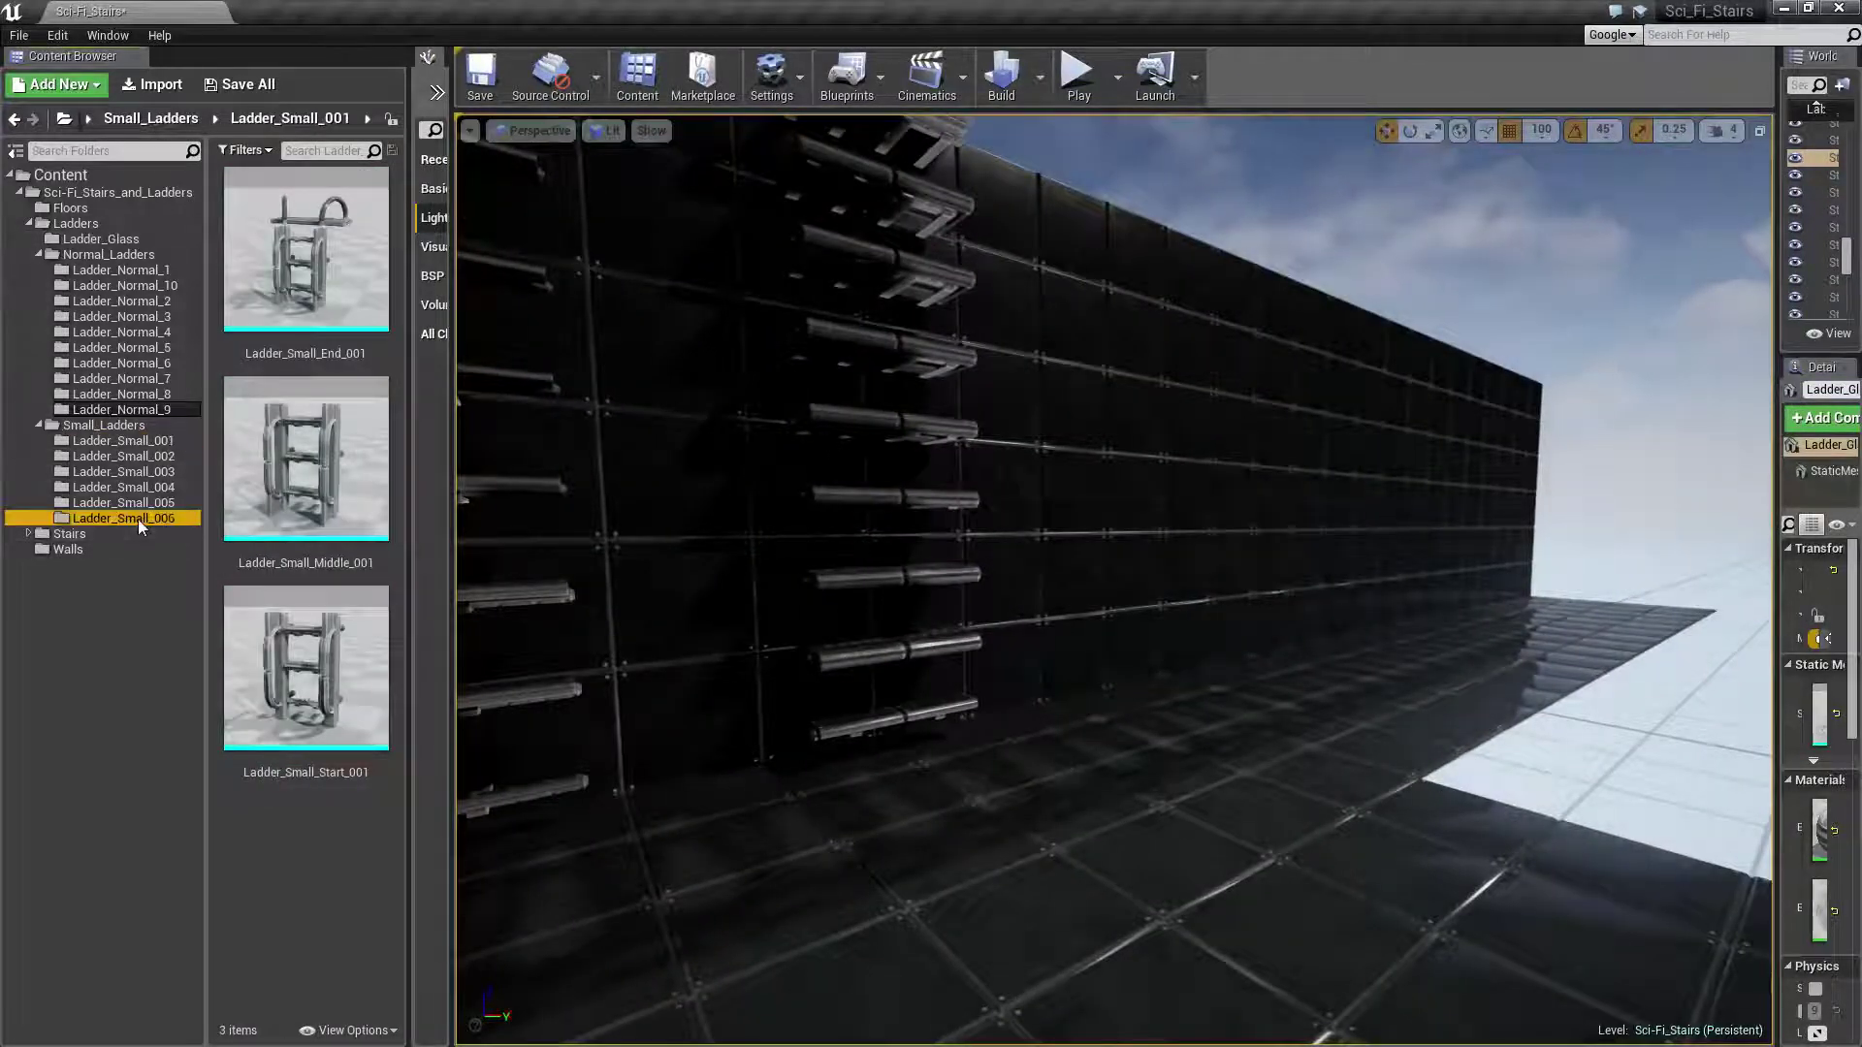
{"action": "mouse_move", "coordinate": [366, 676]}
{"action": "left_mouse_down"}
{"action": "mouse_move", "coordinate": [1191, 705]}
{"action": "mouse_move", "coordinate": [1138, 742]}
{"action": "mouse_move", "coordinate": [934, 702]}
{"action": "left_mouse_up"}
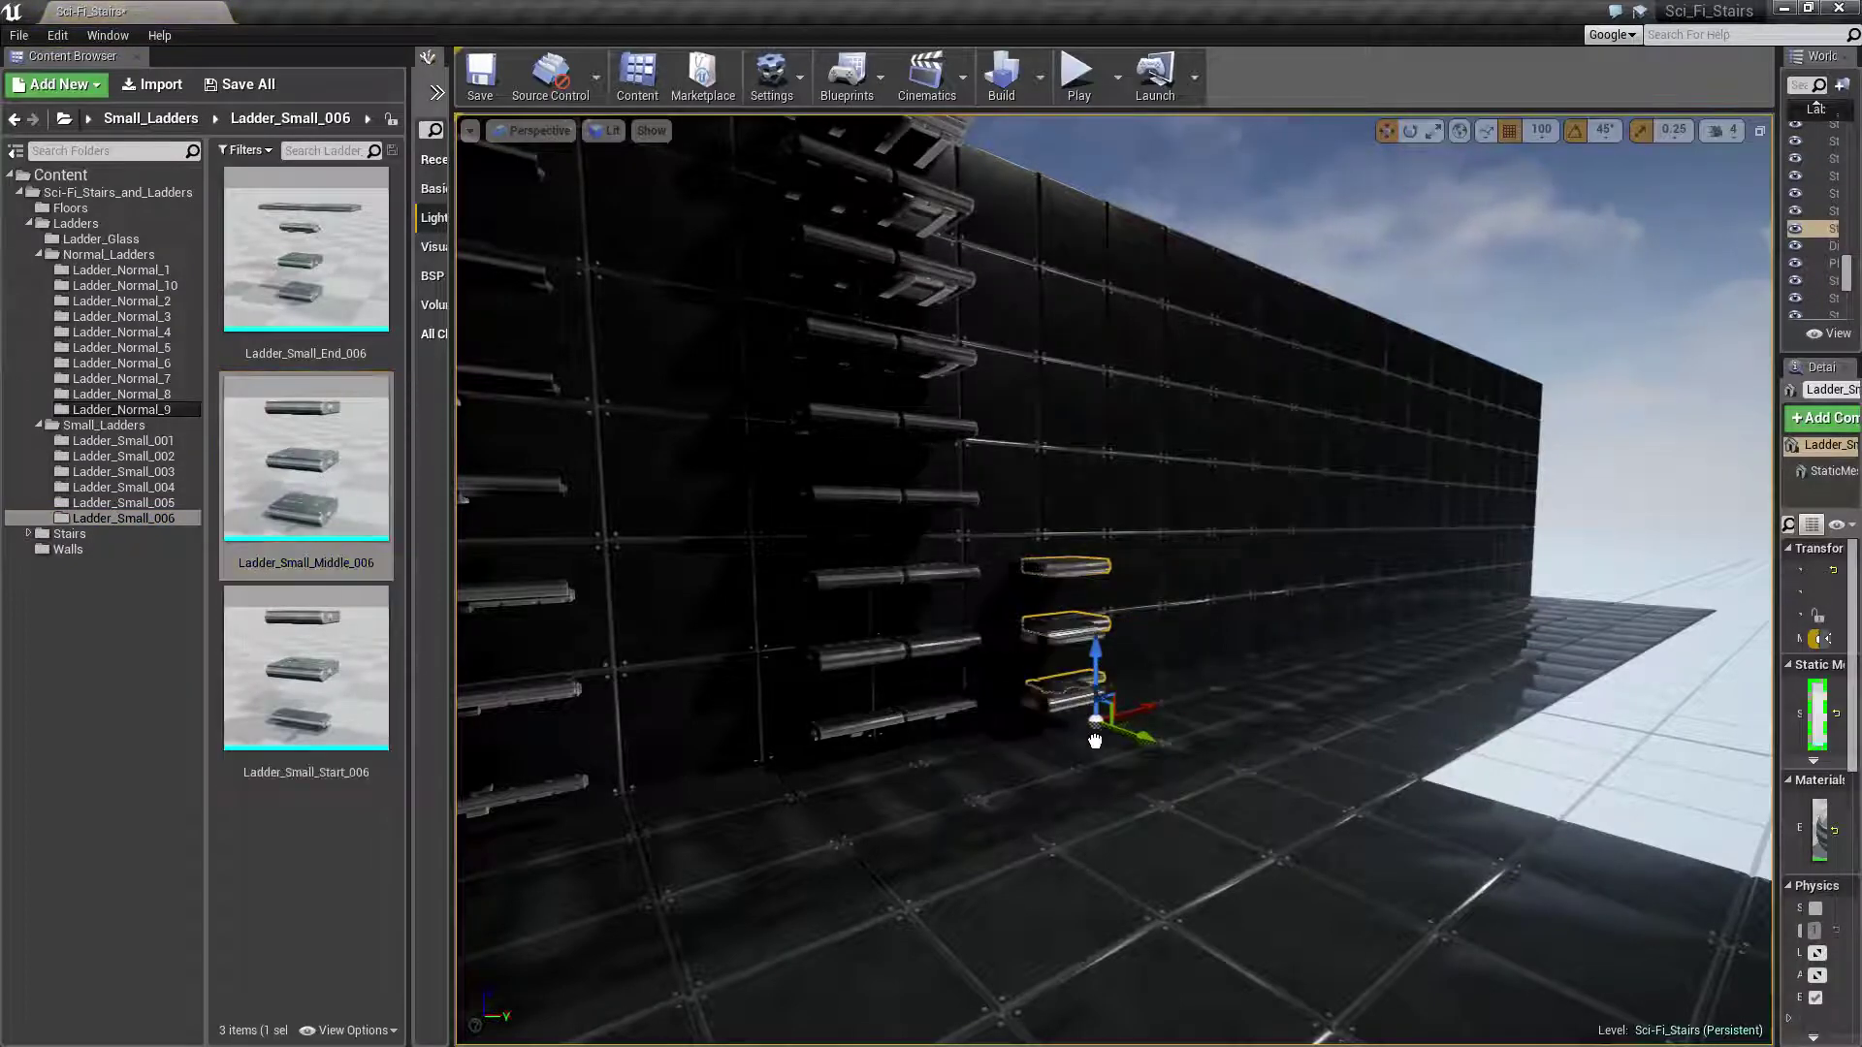
{"action": "left_click_drag", "start_coordinate": [320, 489], "coordinate": [1166, 739]}
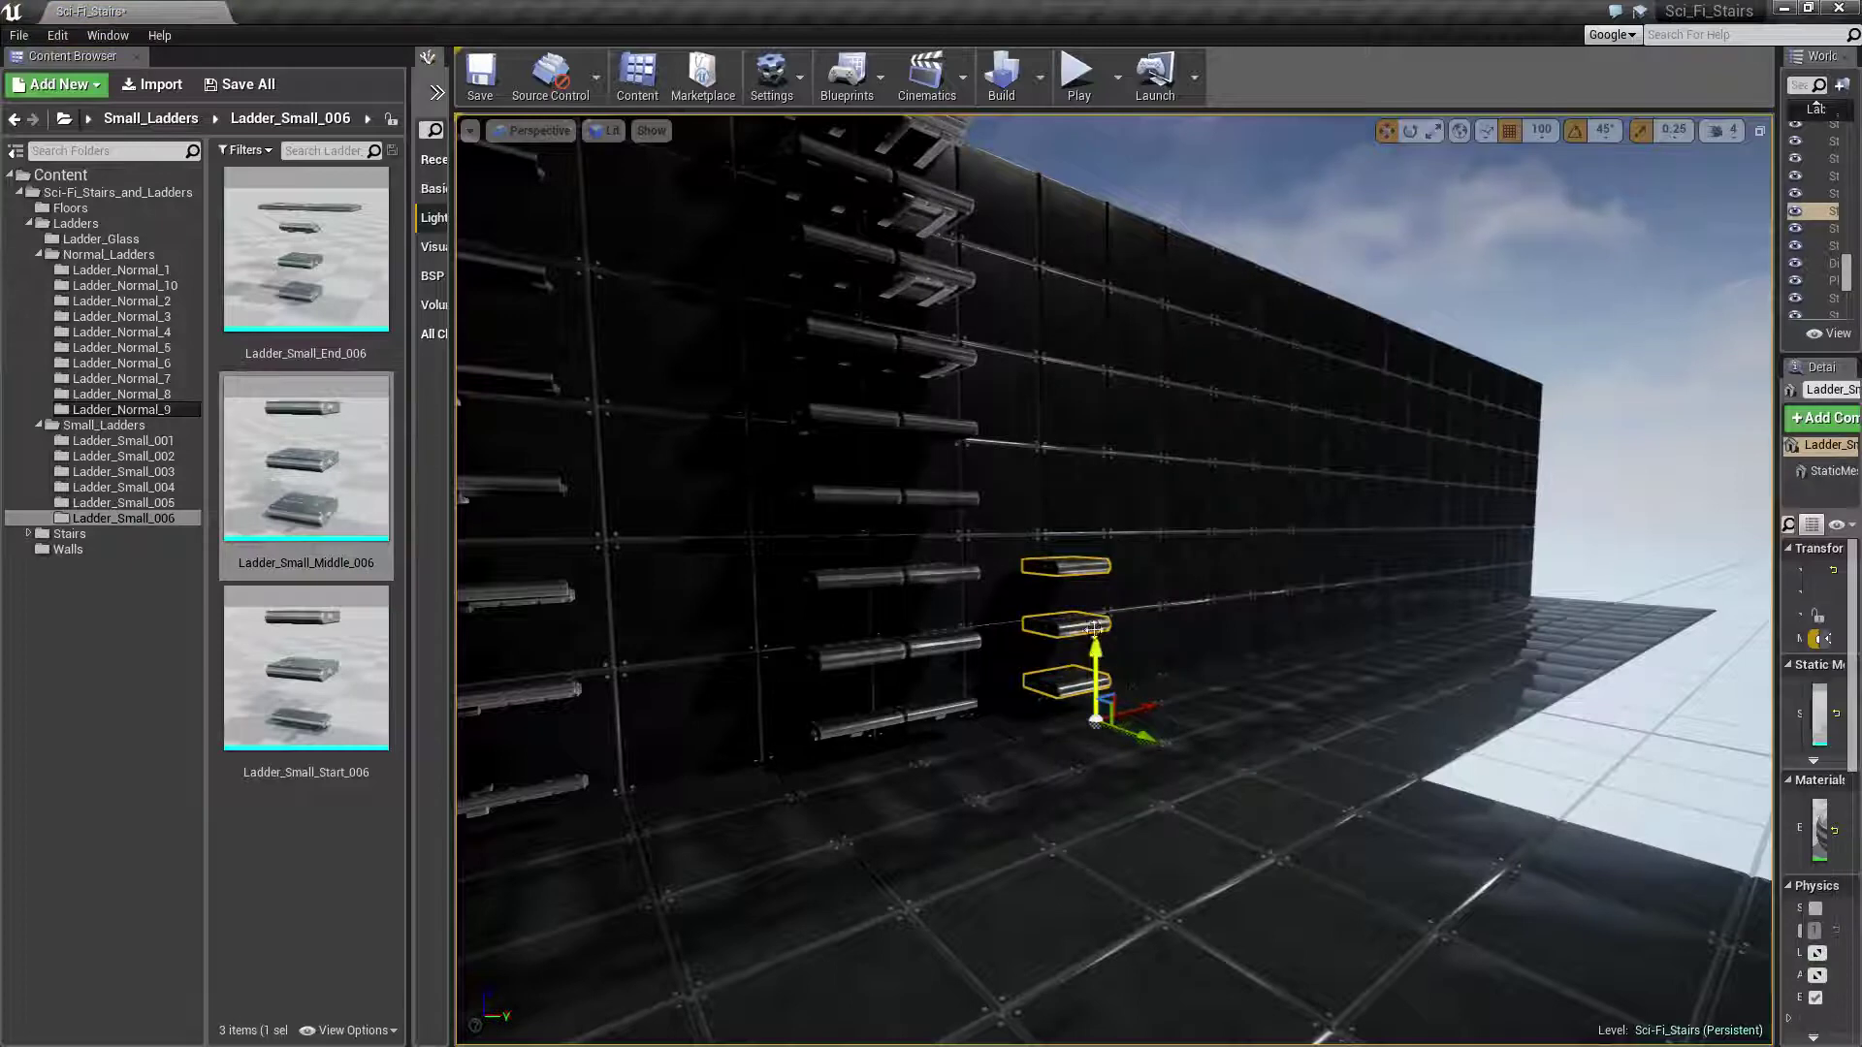
{"action": "left_click_drag", "start_coordinate": [1094, 628], "coordinate": [1090, 462]}
Delete the two wall panels around the small ladder to open a hole
{"action": "left_click", "coordinate": [1010, 395]}
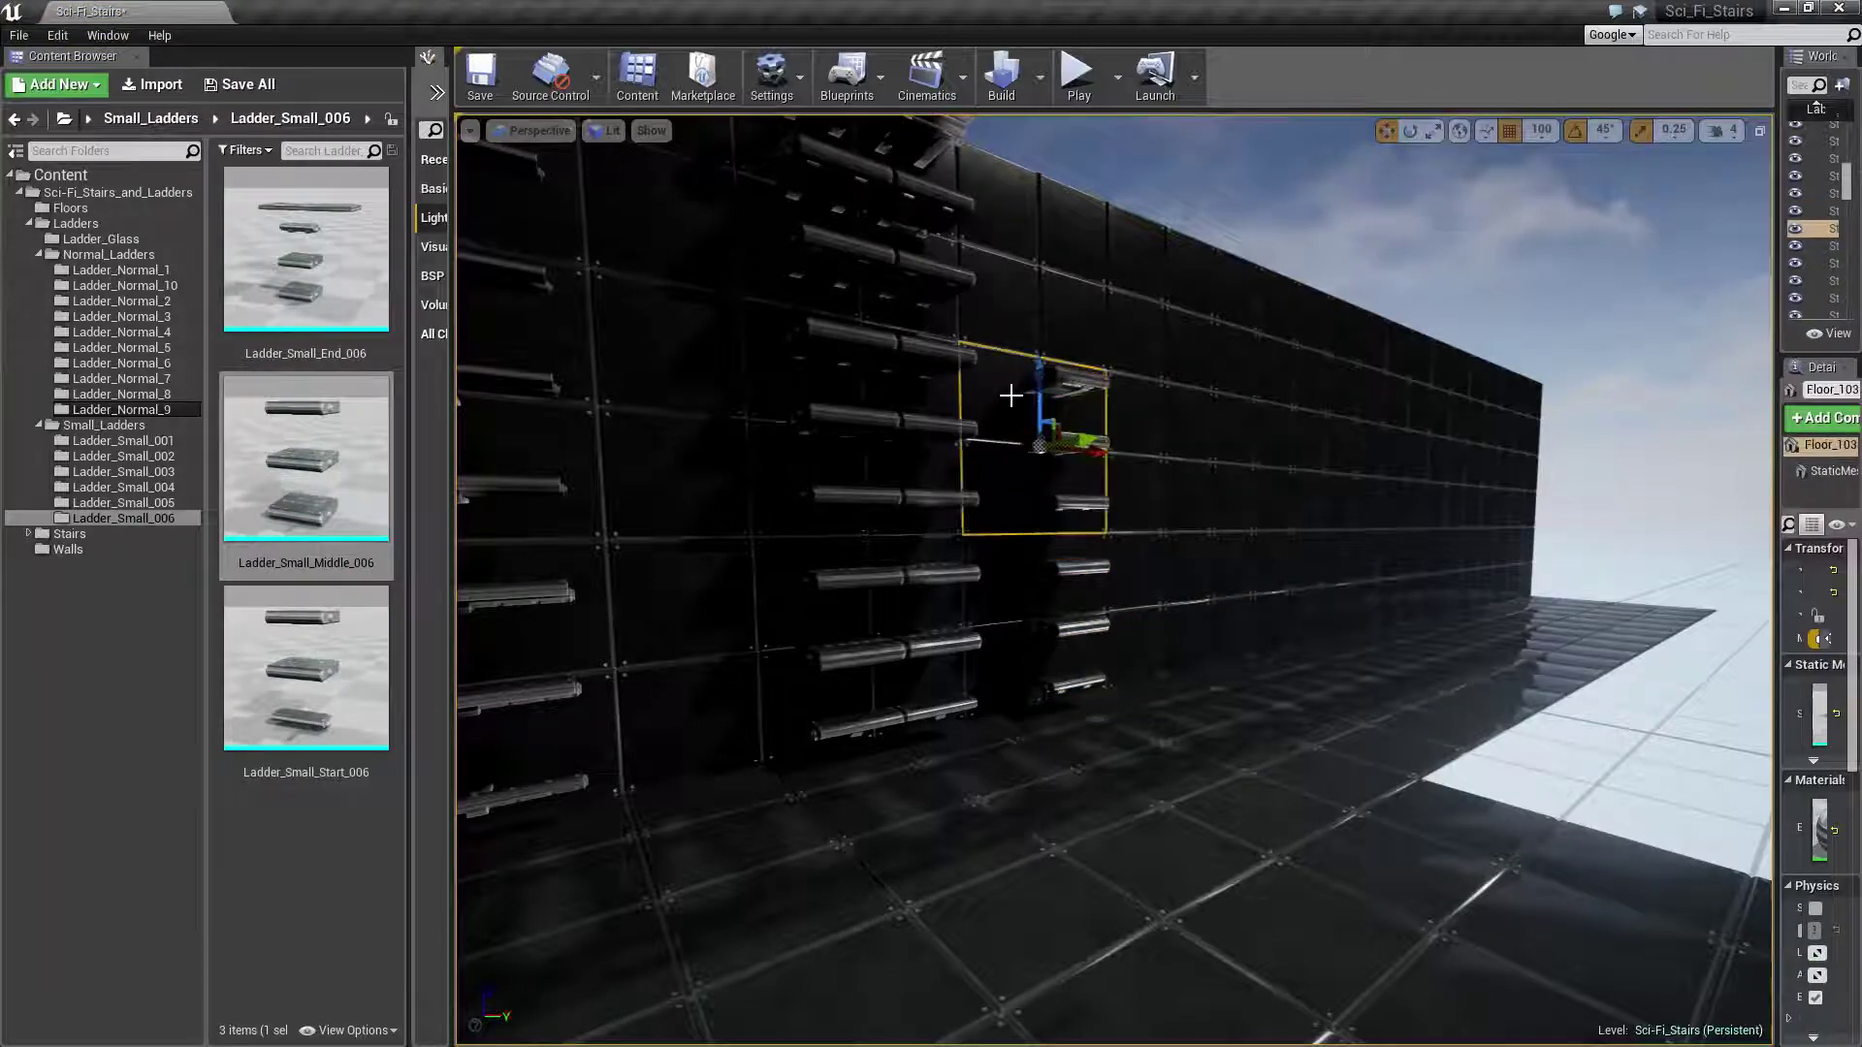
{"action": "key", "text": "Delete"}
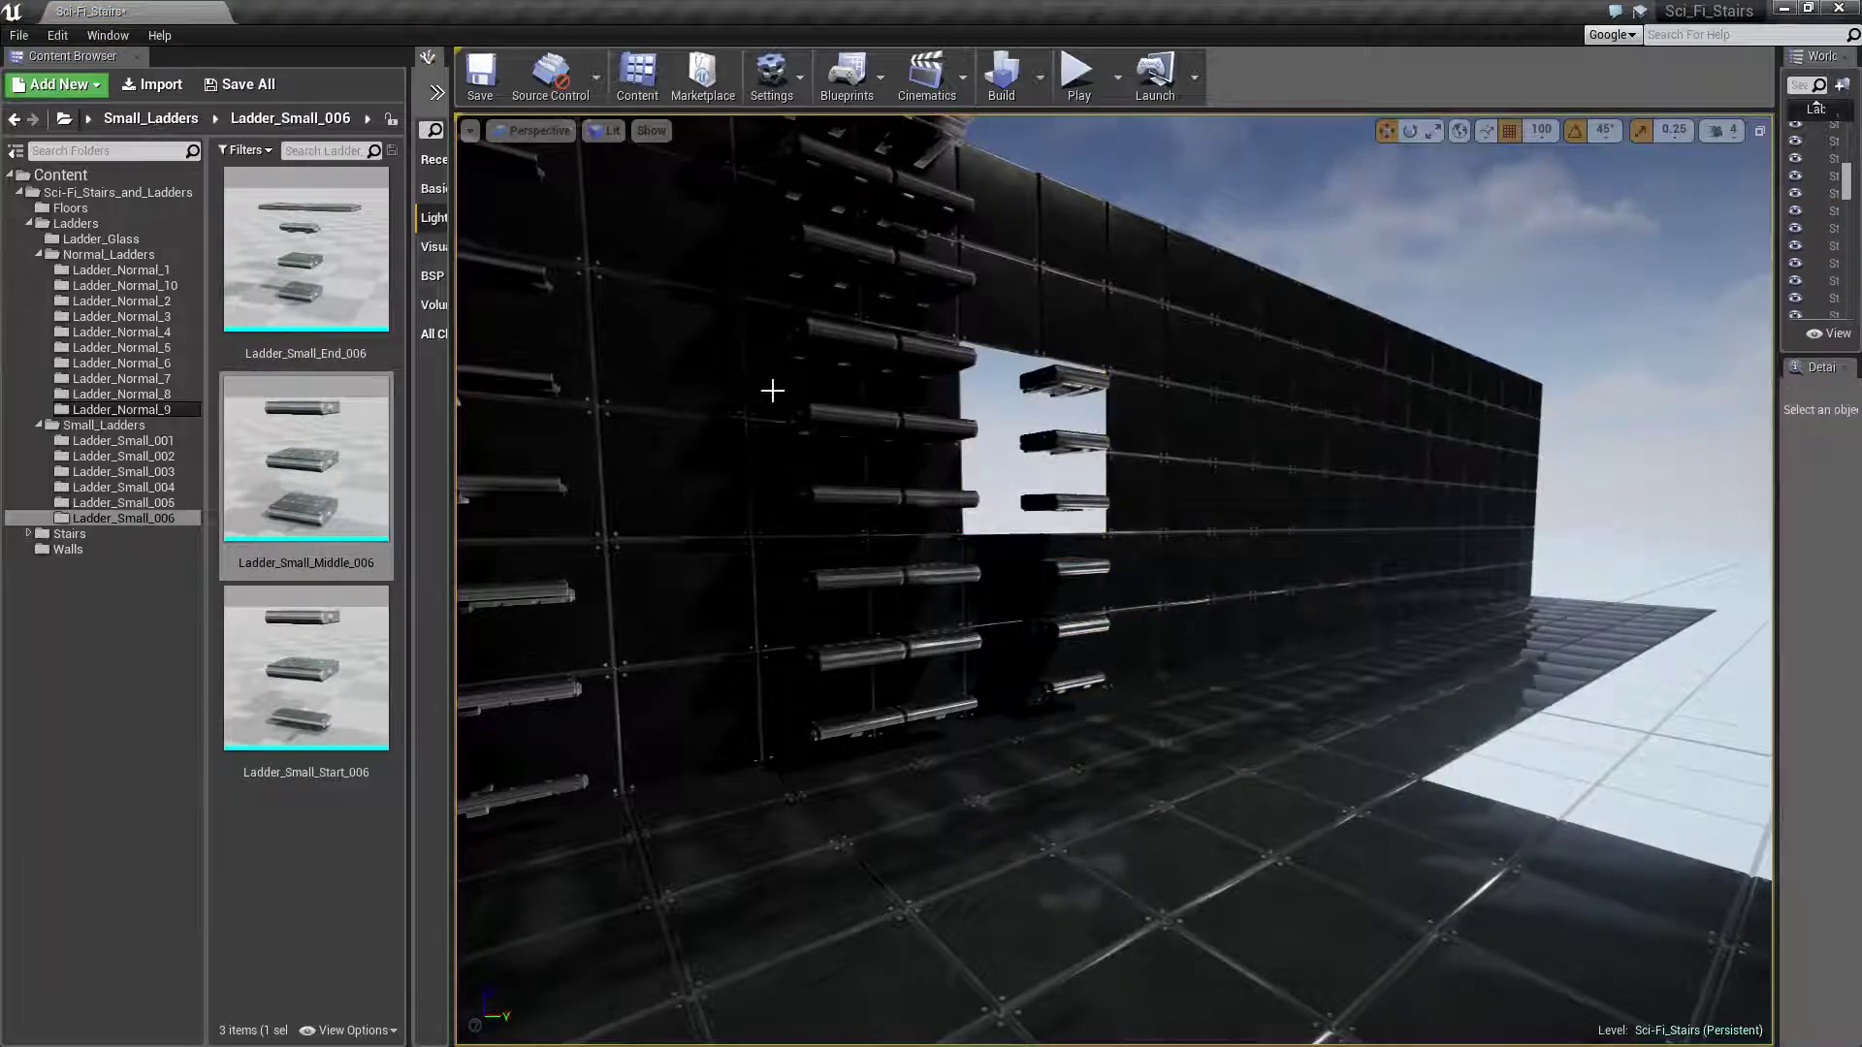
{"action": "left_click", "coordinate": [773, 390]}
{"action": "key", "text": "Delete"}
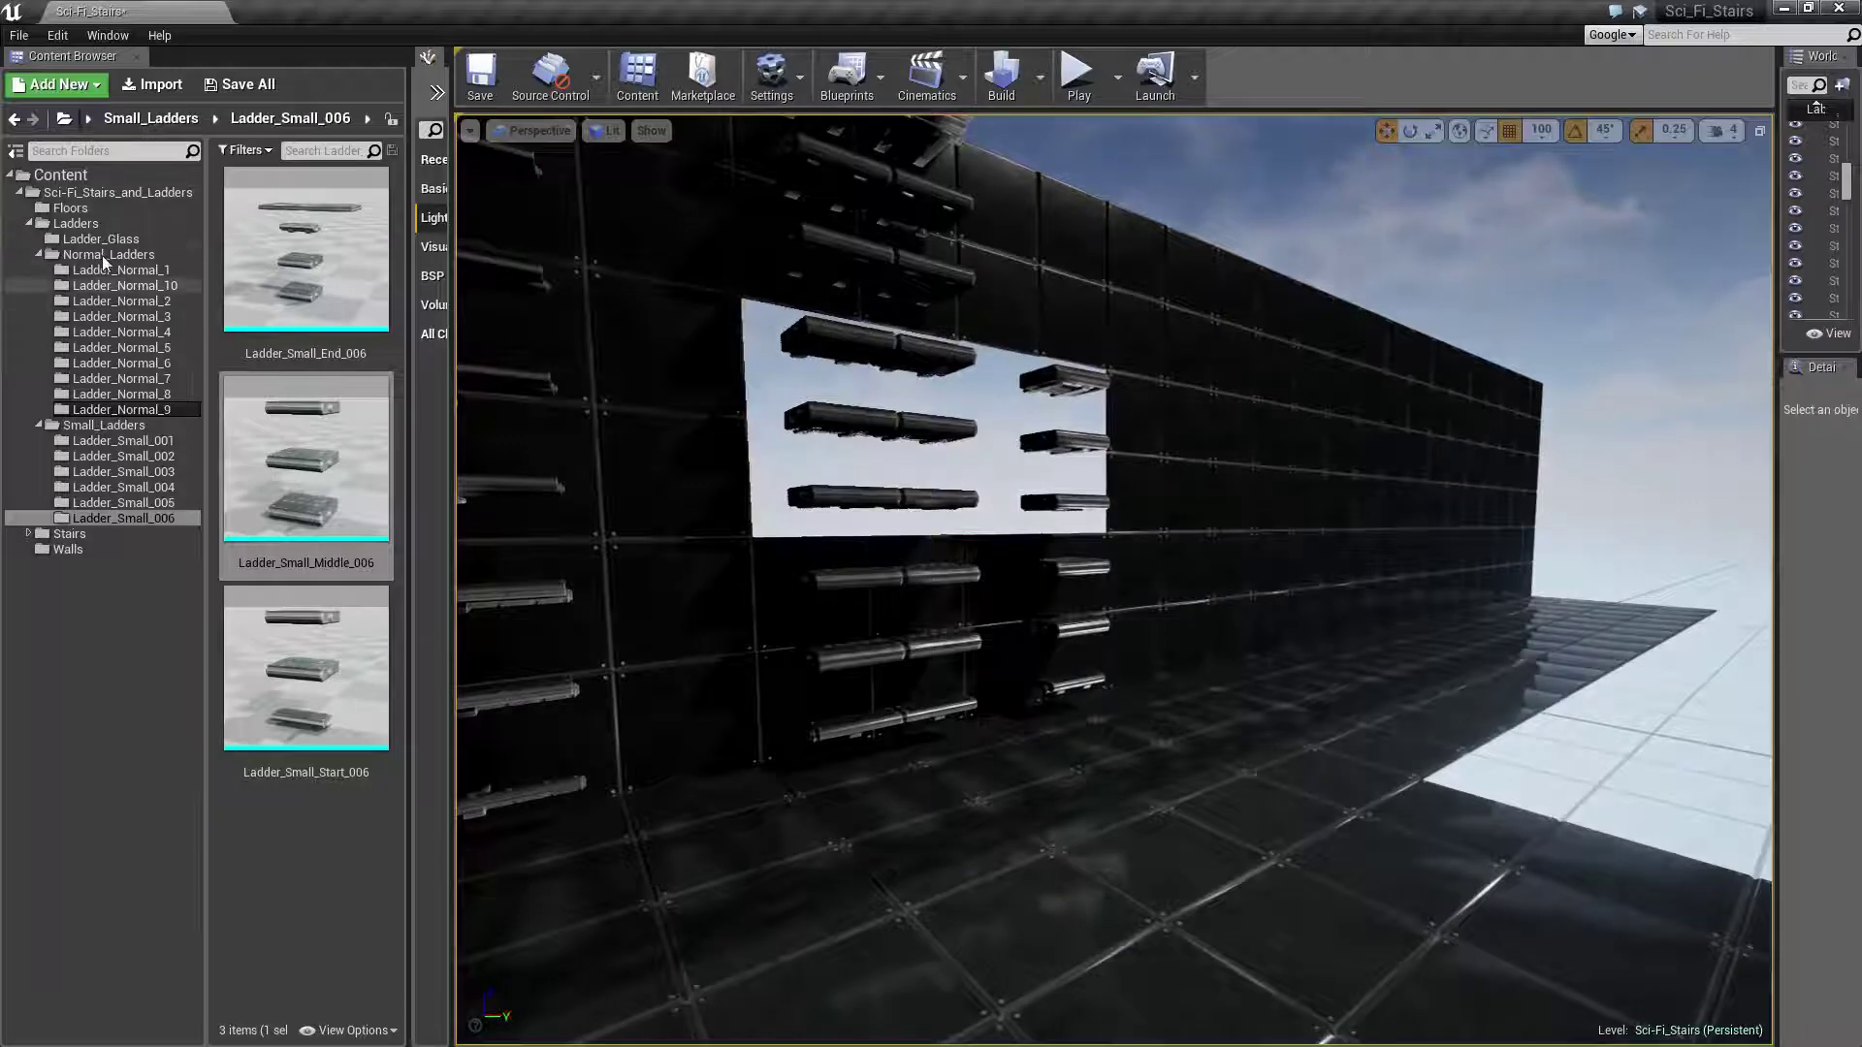
Fit a Wall_003 panel into the opening beside the rungs and duplicate it to the left
{"action": "left_click", "coordinate": [103, 545]}
{"action": "left_click_drag", "start_coordinate": [298, 669], "coordinate": [1120, 751]}
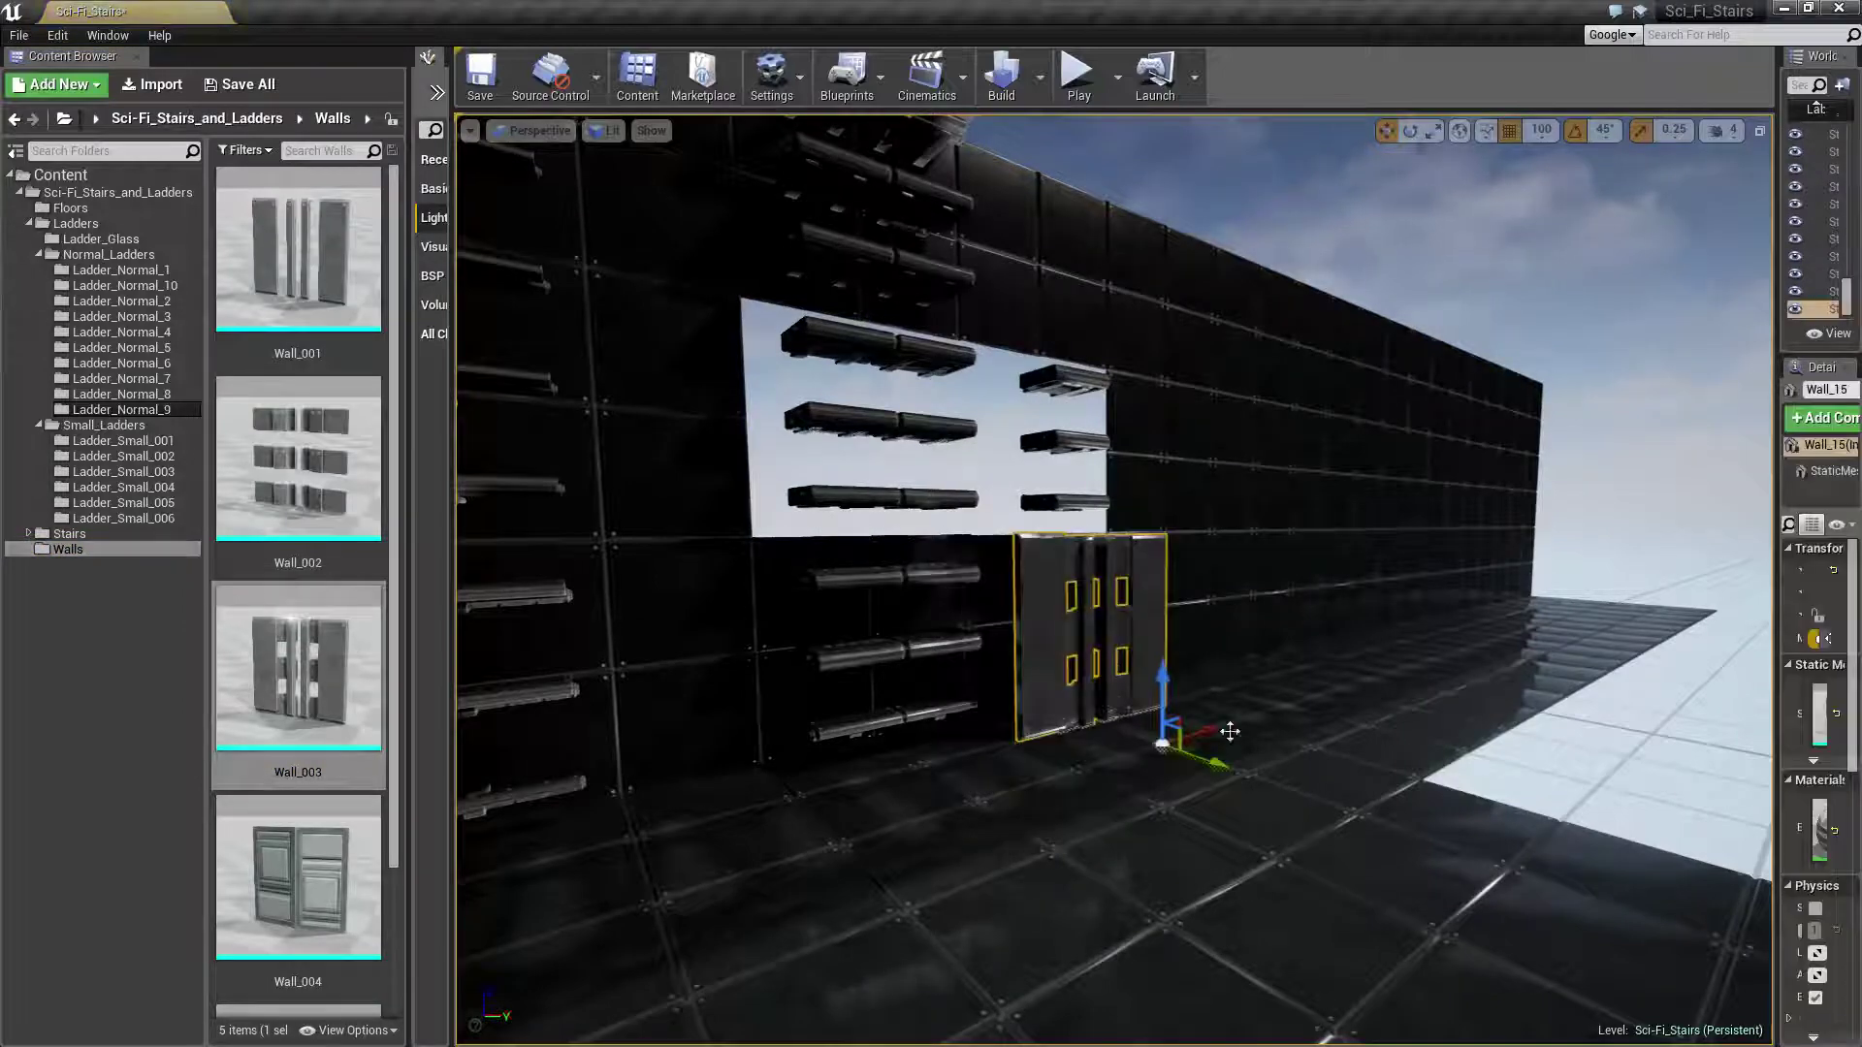
{"action": "left_click_drag", "start_coordinate": [1209, 760], "coordinate": [1144, 543]}
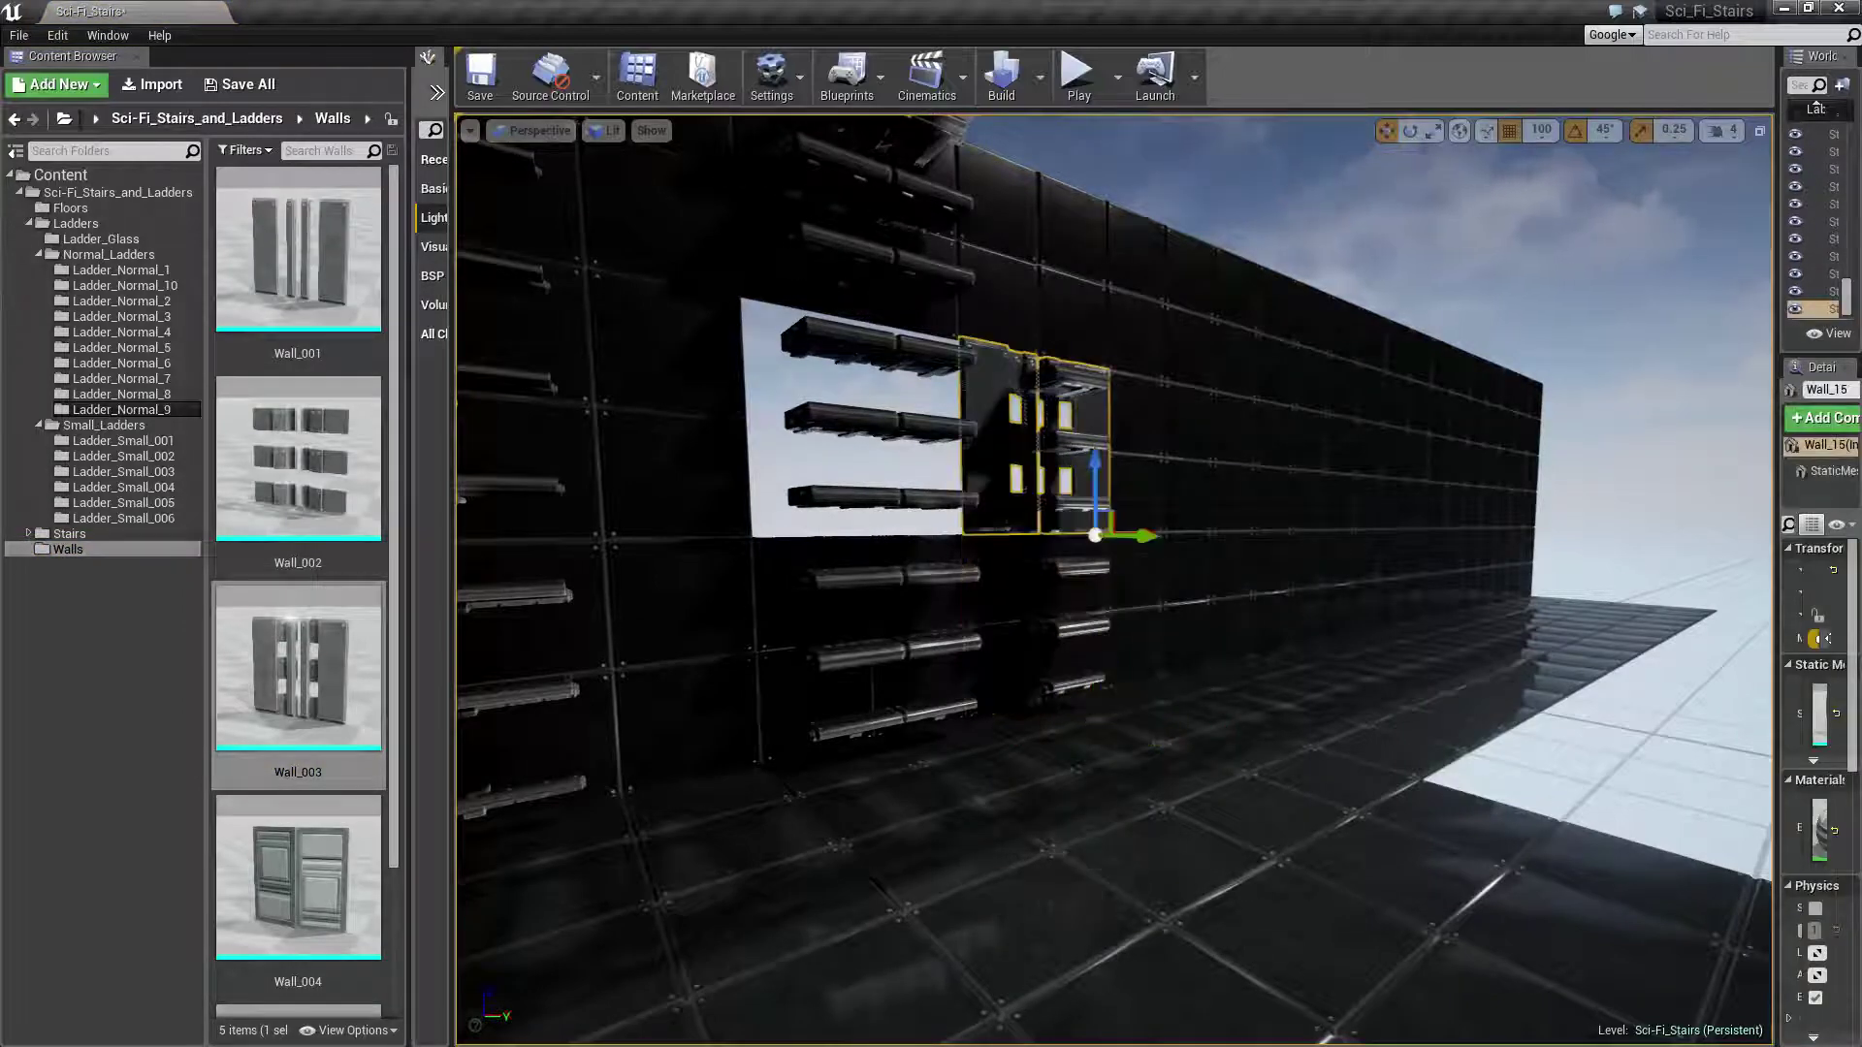
{"action": "left_click", "coordinate": [1067, 442]}
{"action": "mouse_move", "coordinate": [1368, 524]}
{"action": "right_mouse_down"}
{"action": "mouse_move", "coordinate": [1164, 543]}
{"action": "mouse_move", "coordinate": [1067, 524]}
{"action": "mouse_move", "coordinate": [1229, 687]}
{"action": "right_mouse_up"}
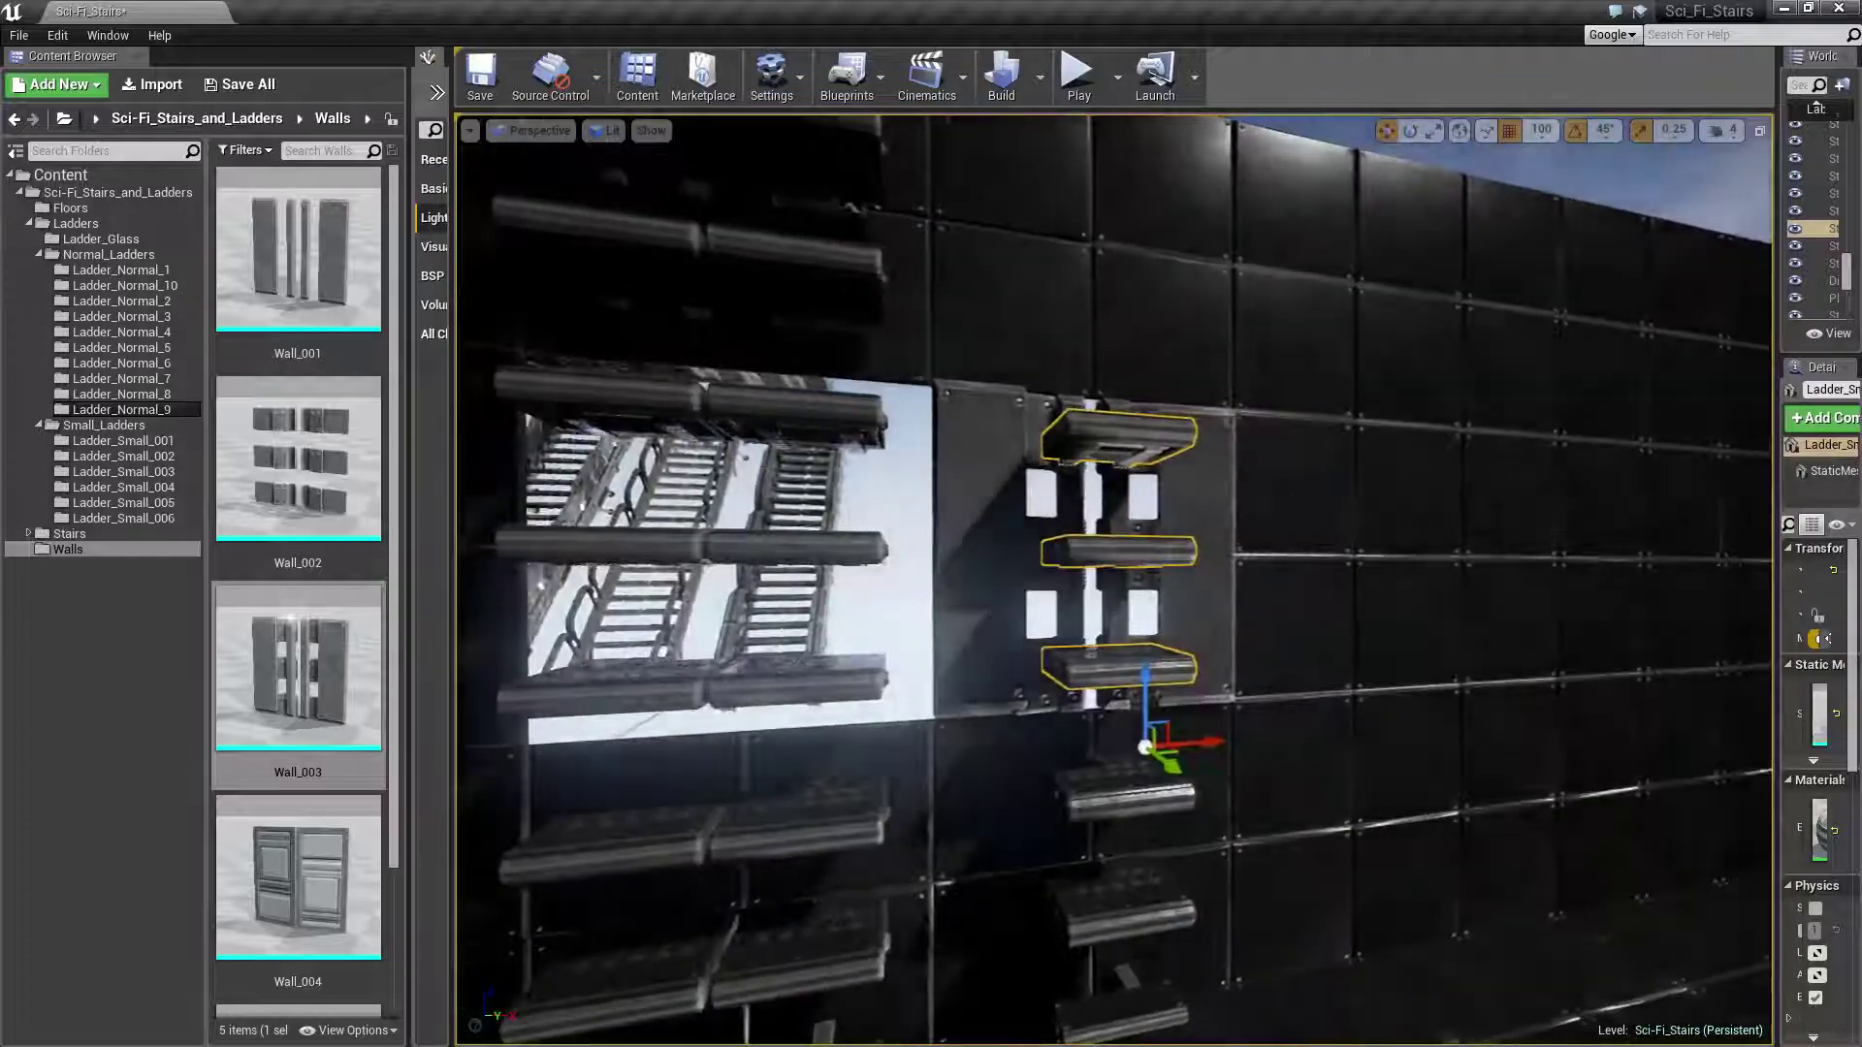
{"action": "left_click", "coordinate": [1229, 686]}
{"action": "left_click_drag", "start_coordinate": [1219, 736], "coordinate": [760, 736], "text": "alt"}
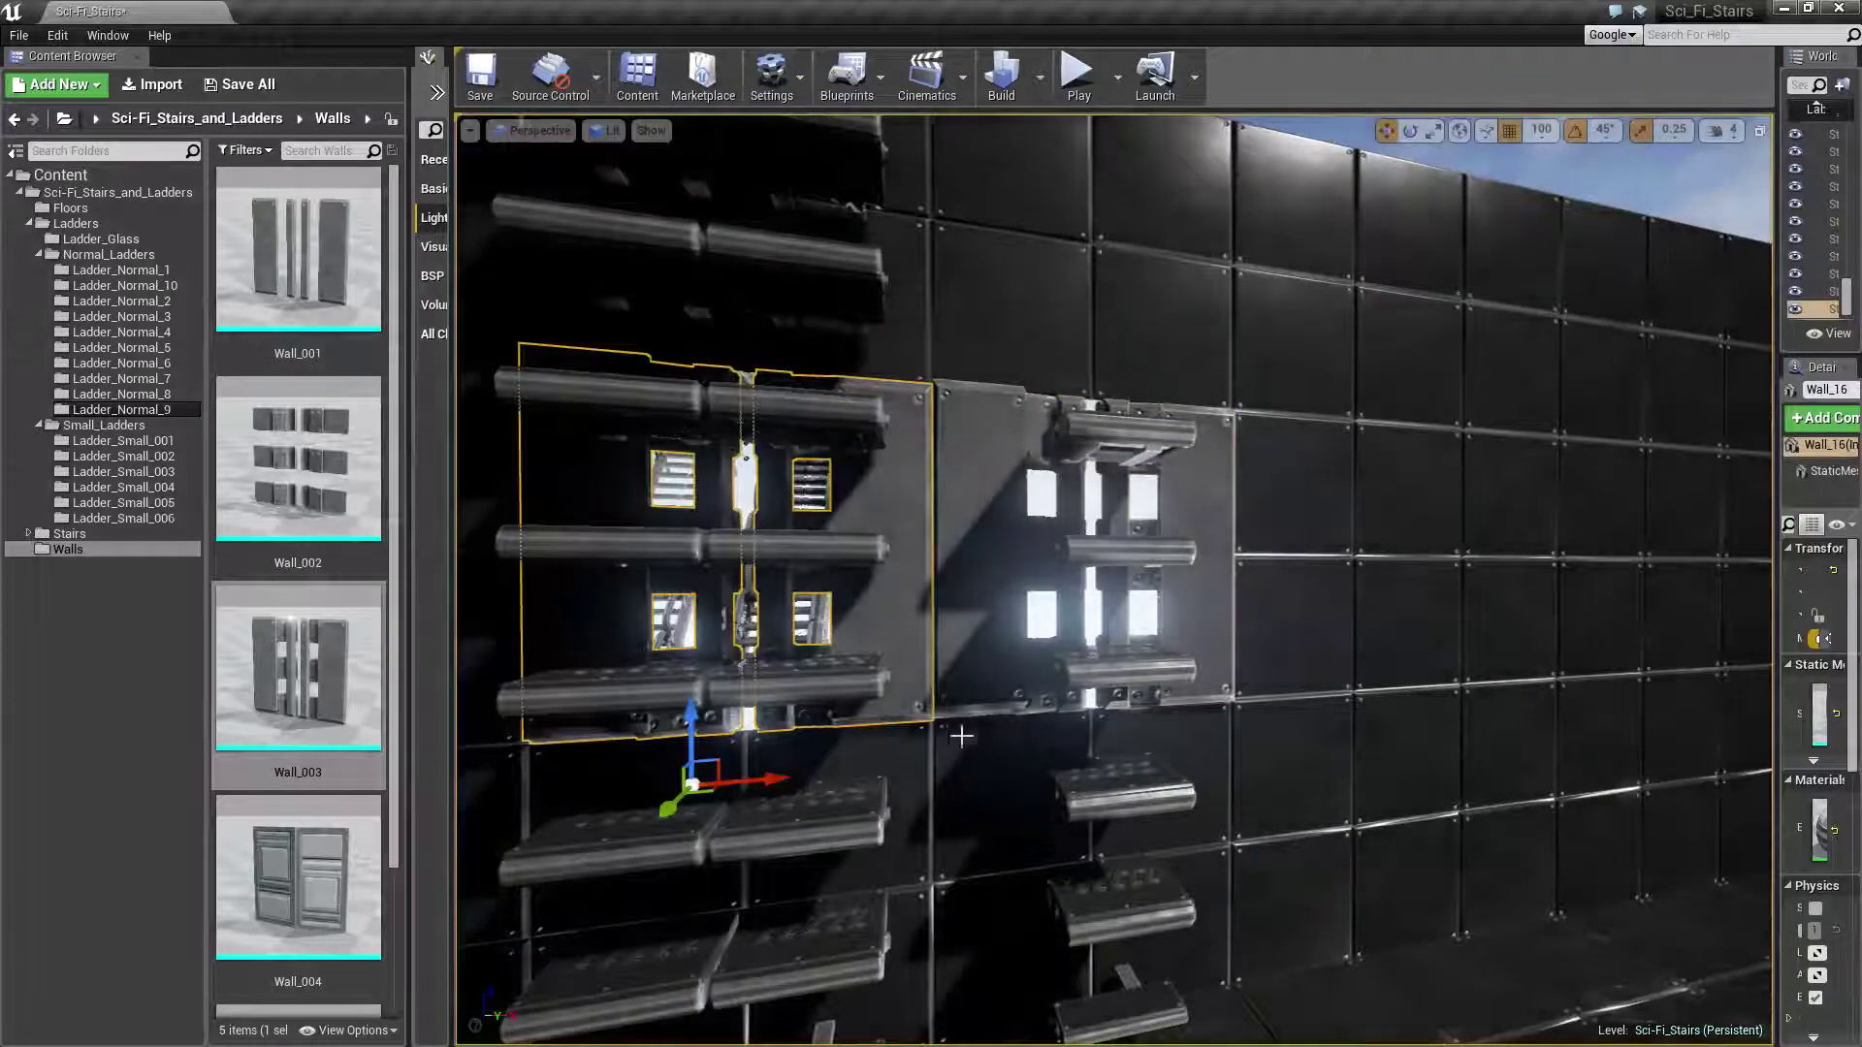
{"action": "right_click_drag", "start_coordinate": [760, 736], "coordinate": [873, 601]}
Delete two wall panels to the left to expose the stairs and widen the opening
{"action": "right_click_drag", "start_coordinate": [872, 713], "coordinate": [873, 713]}
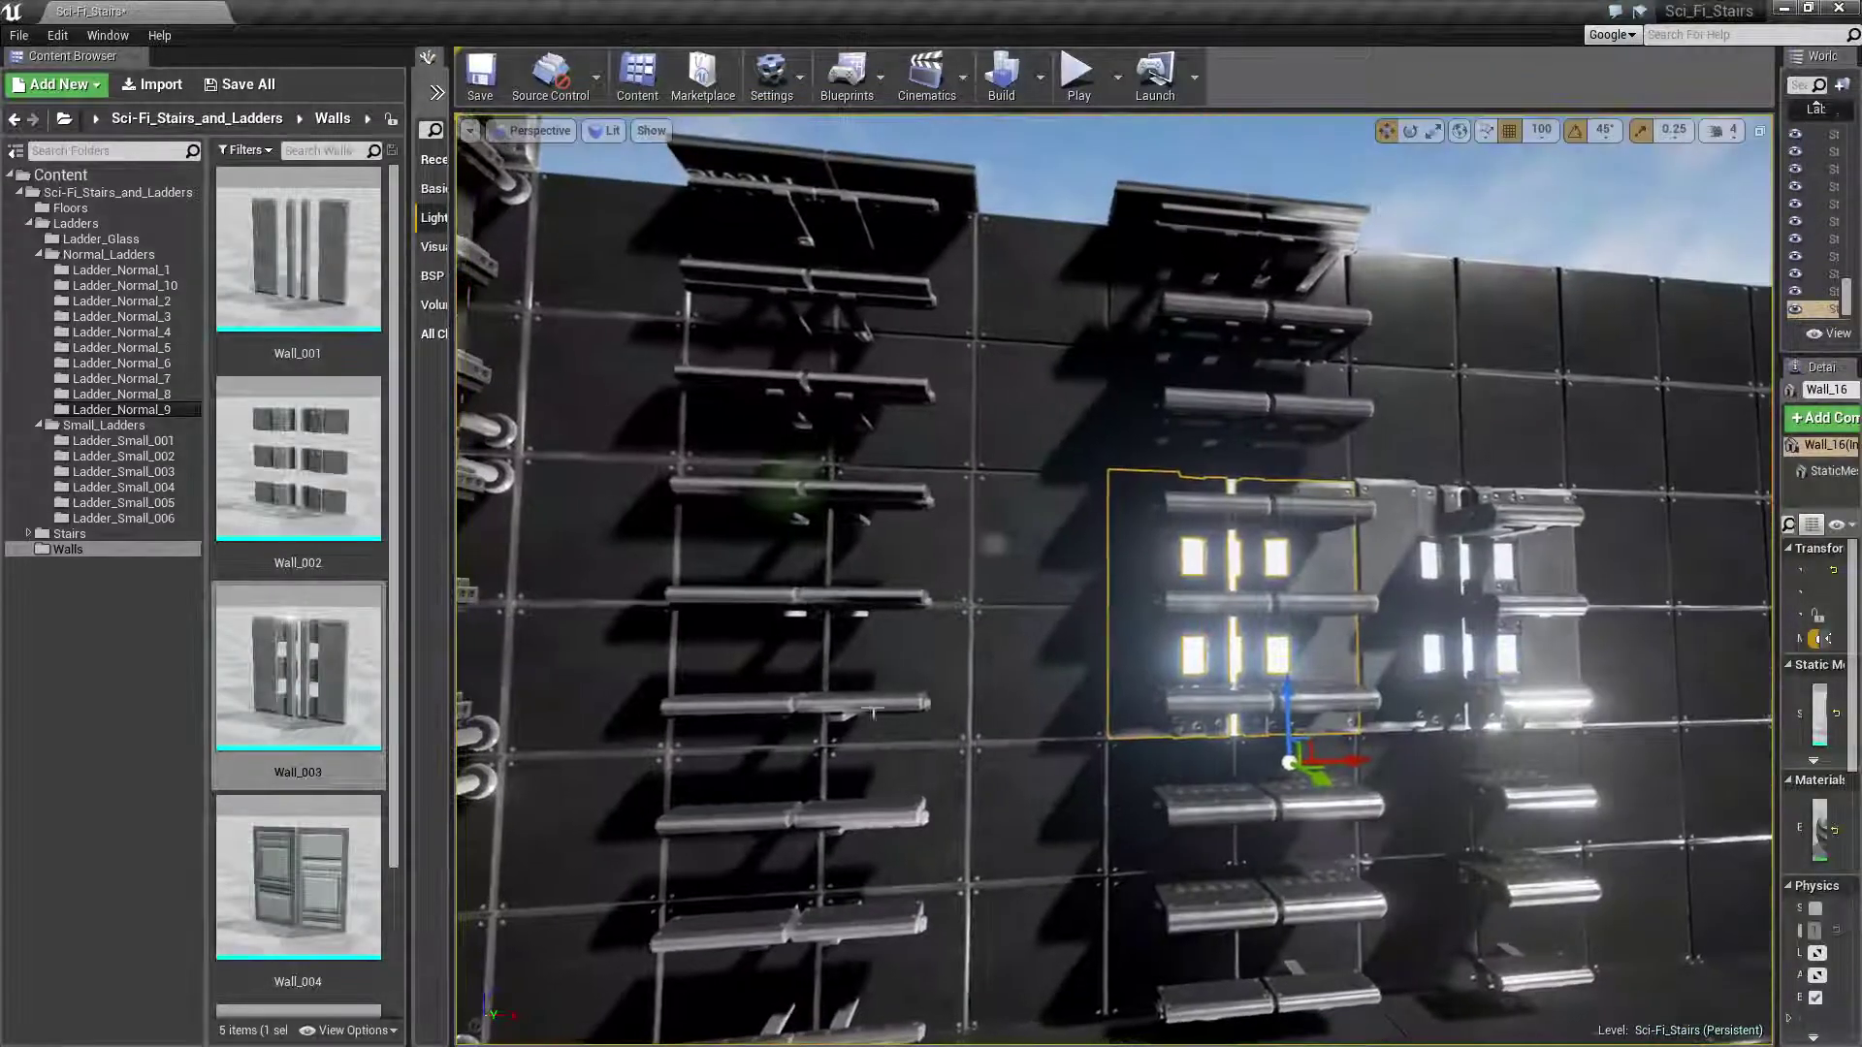
{"action": "left_click", "coordinate": [699, 652]}
{"action": "key", "text": "Delete"}
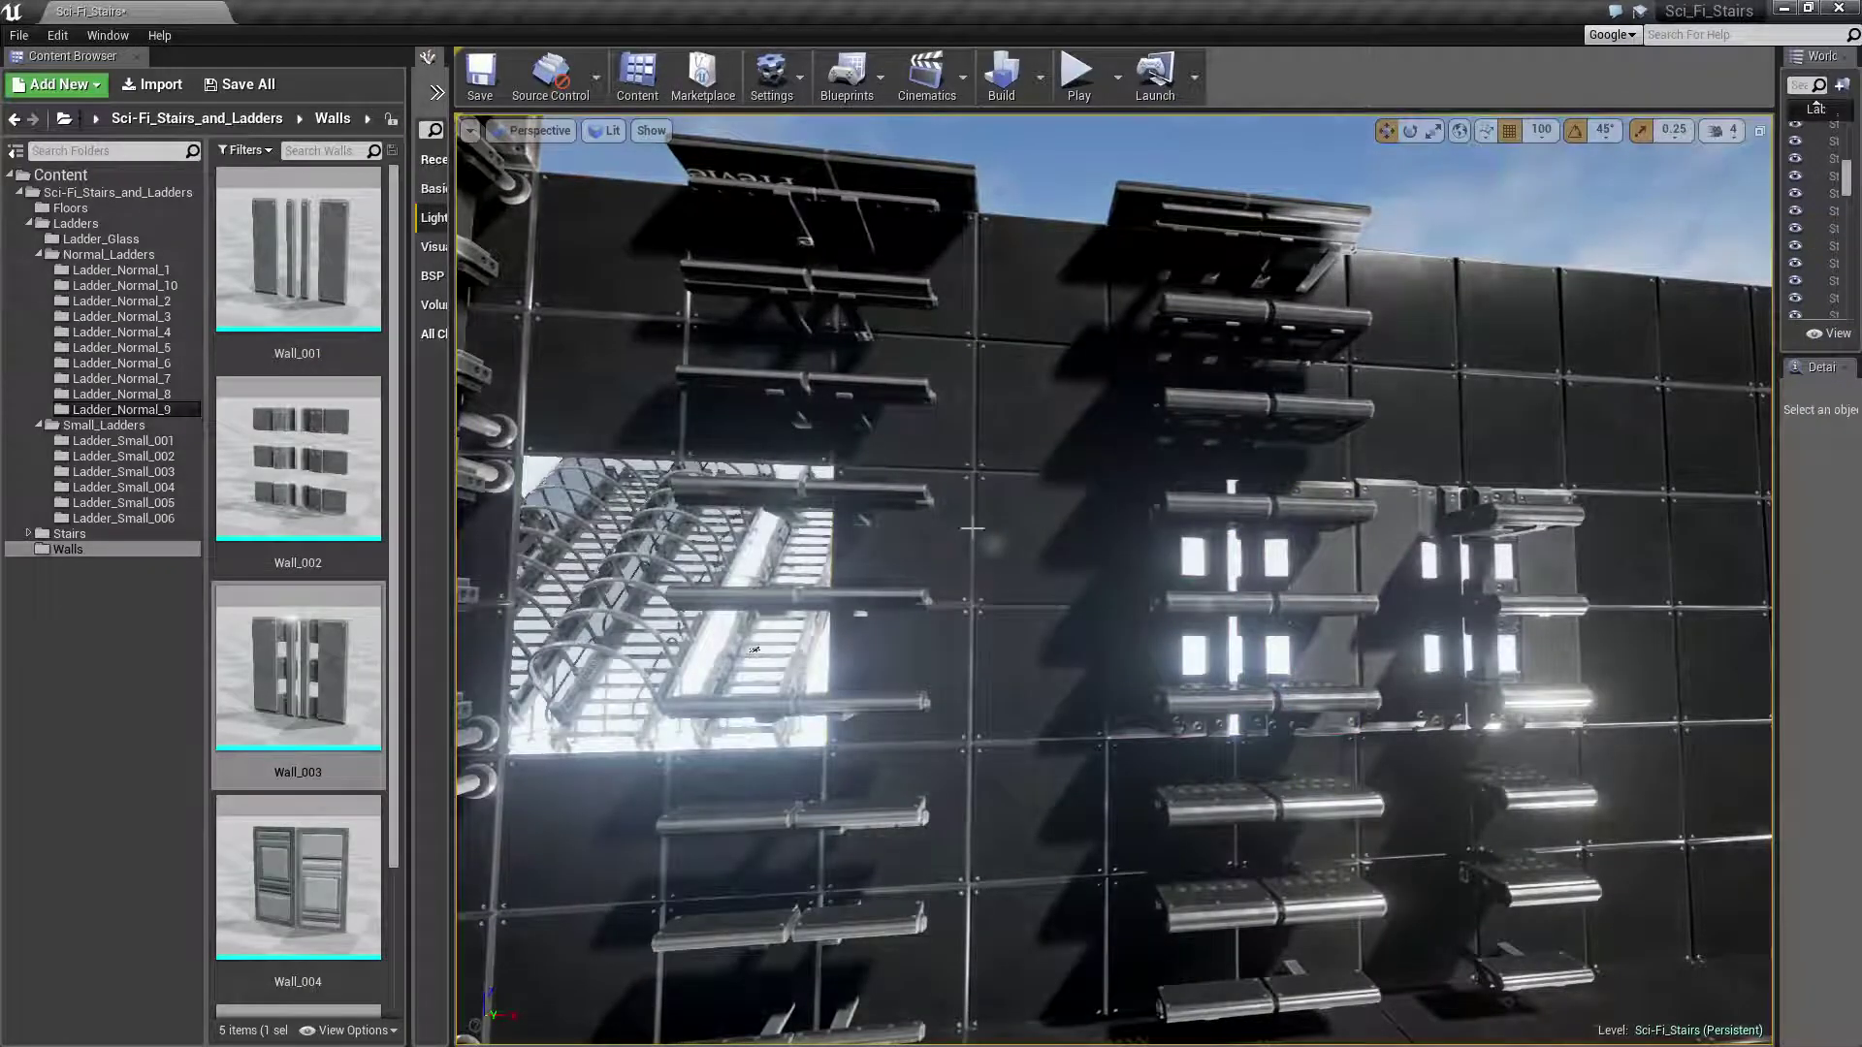
{"action": "left_click", "coordinate": [971, 528]}
{"action": "key", "text": "Delete"}
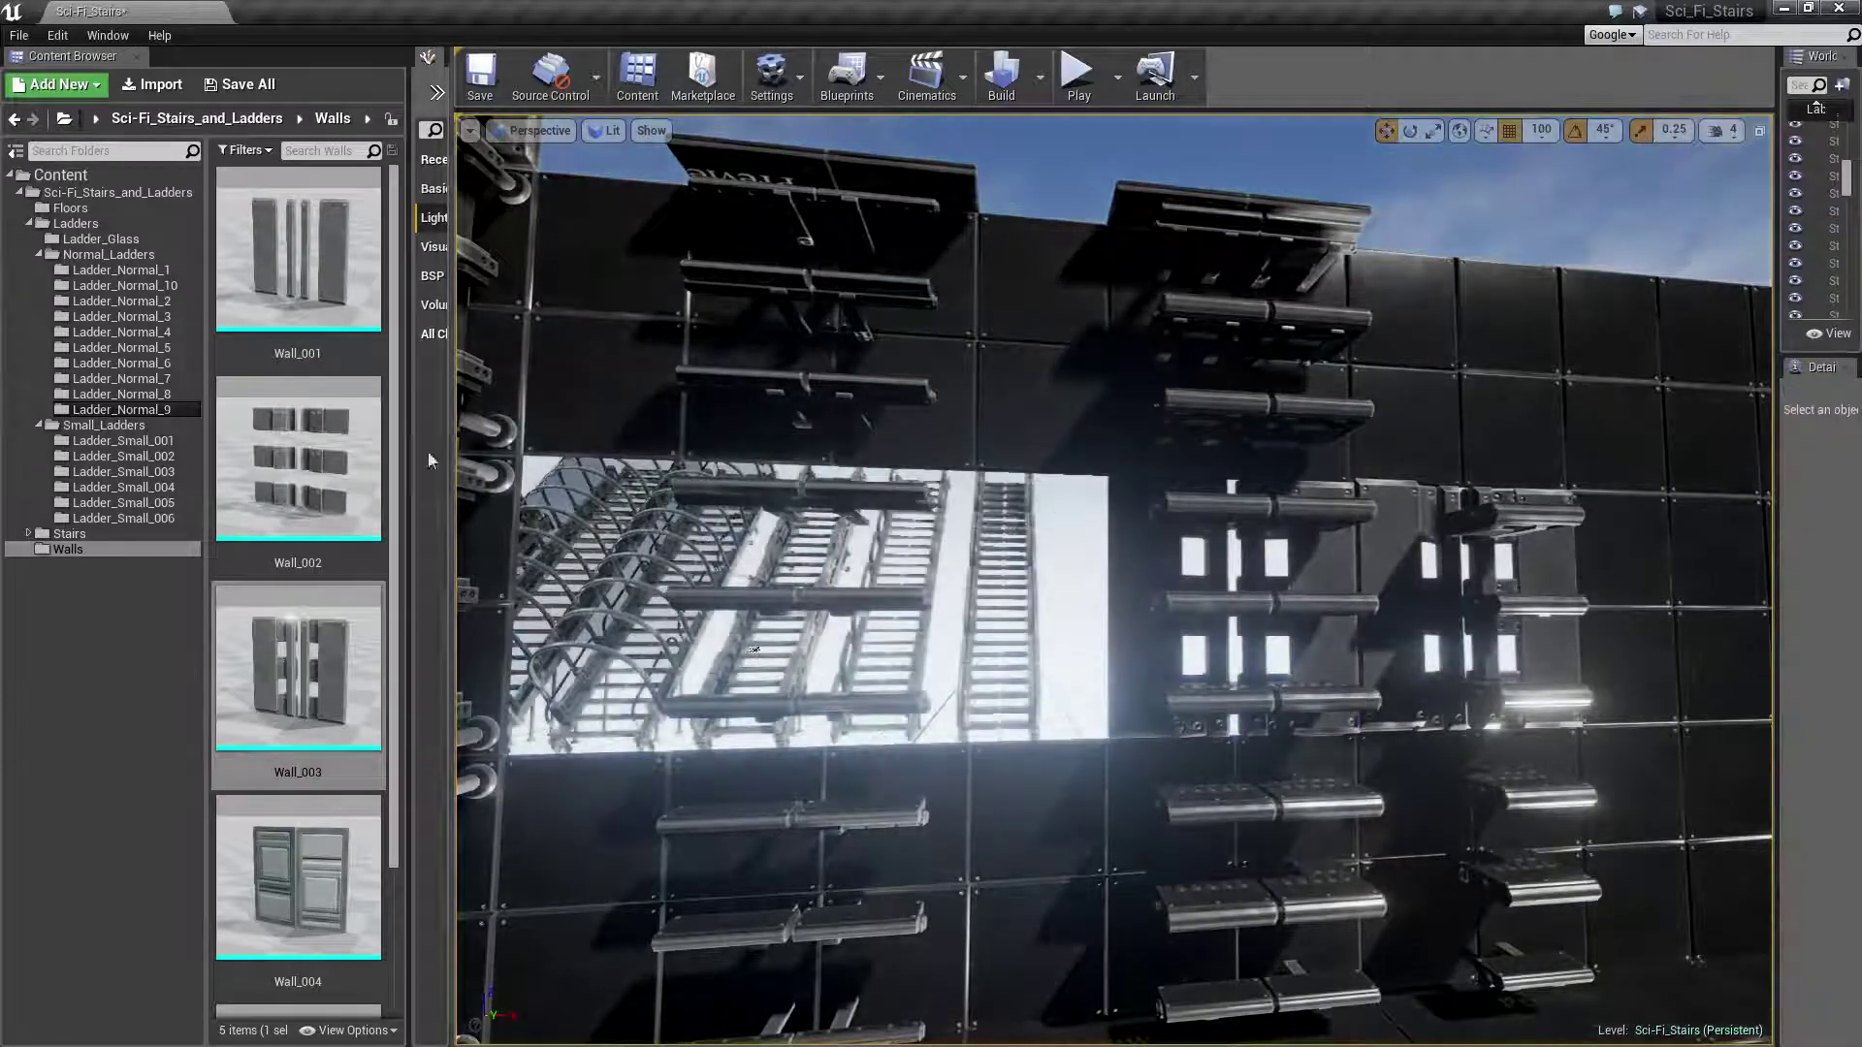
{"action": "scroll", "coordinate": [301, 707], "scroll_direction": "down", "scroll_amount": 1}
Place two Wall_004 door panels beneath the opening and select them with the neighbouring wall
{"action": "left_click_drag", "start_coordinate": [300, 707], "coordinate": [972, 646]}
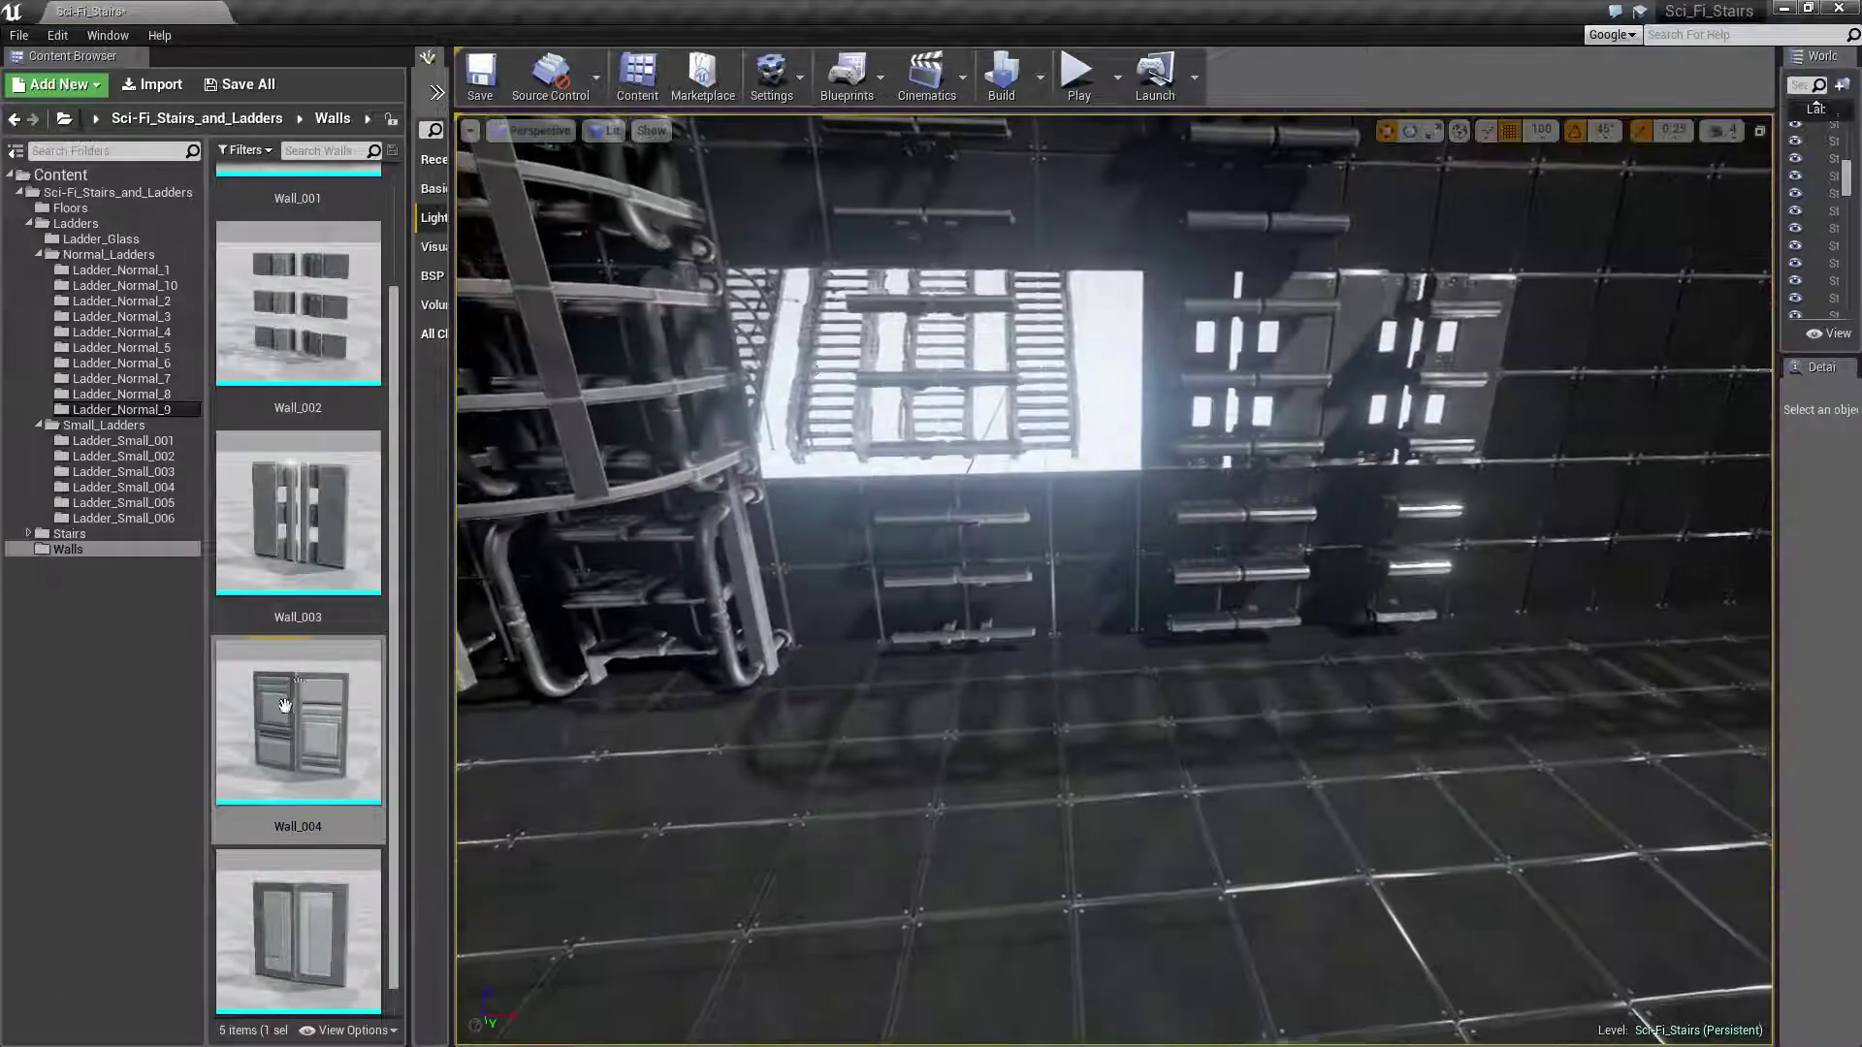
{"action": "left_click_drag", "start_coordinate": [297, 723], "coordinate": [1065, 798]}
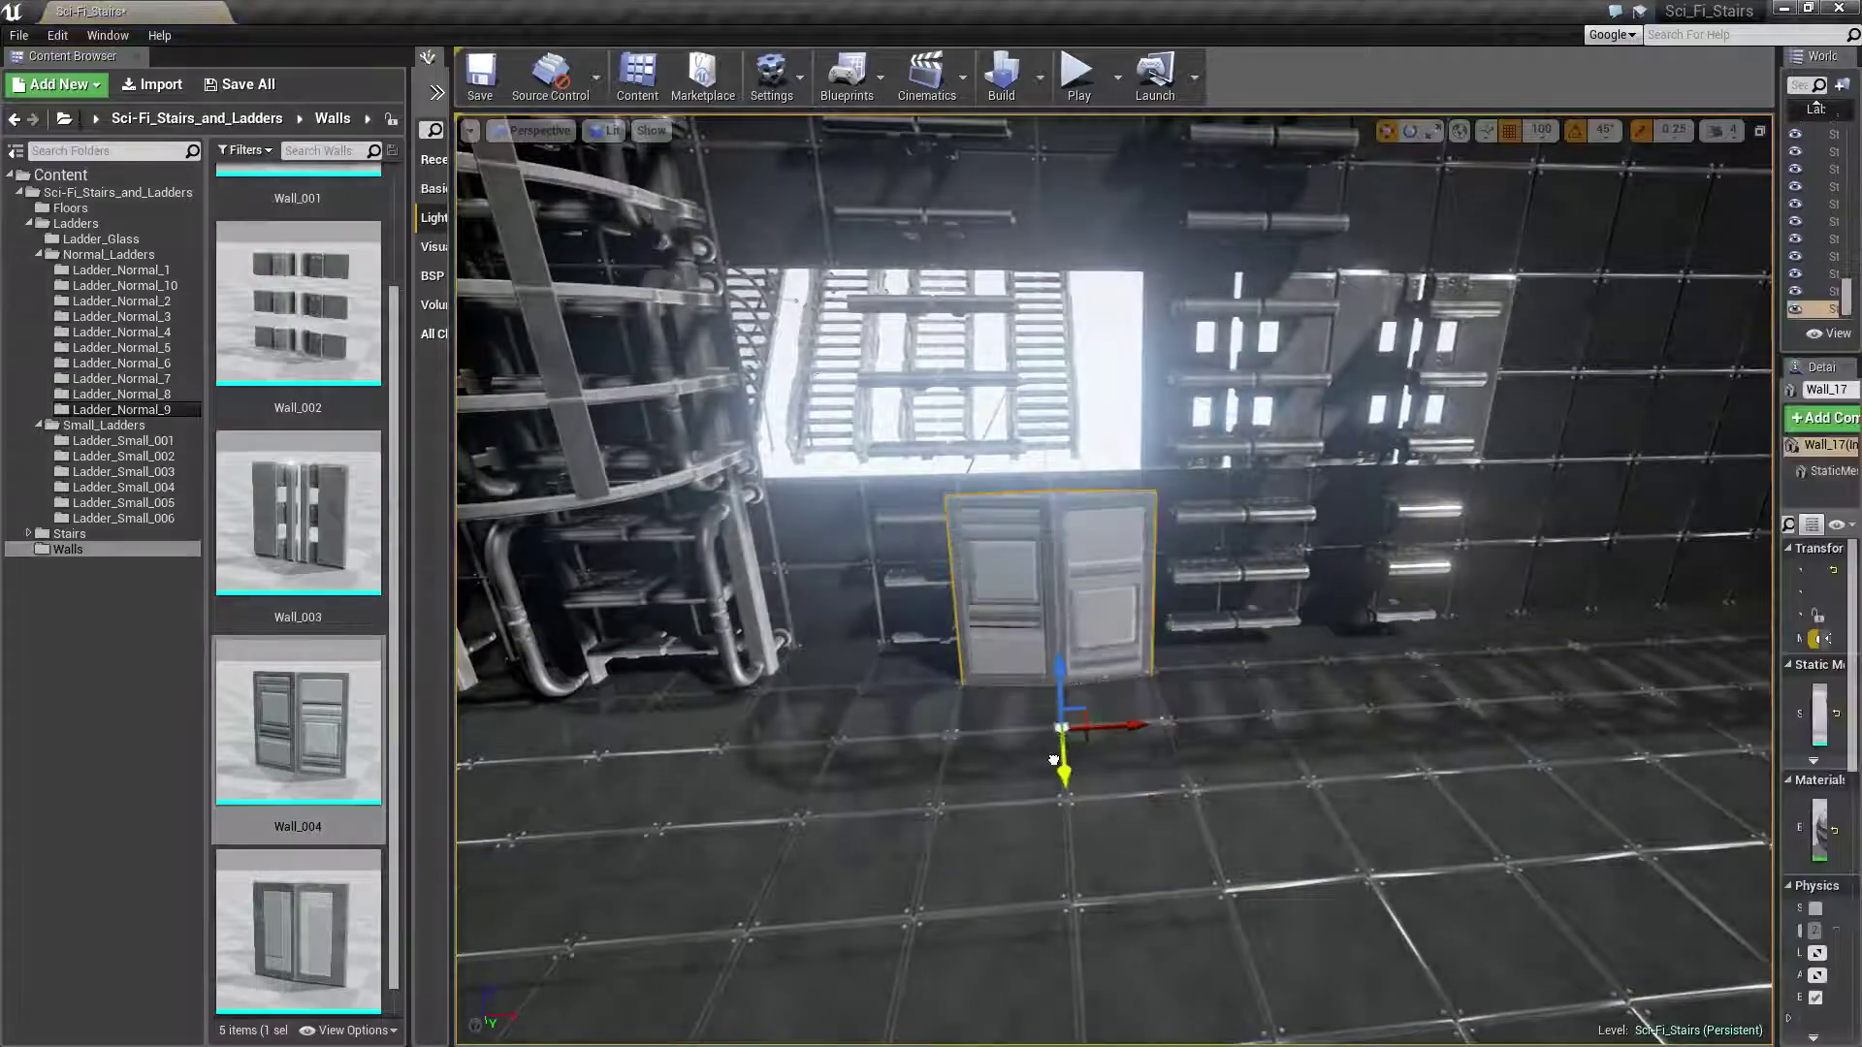
{"action": "scroll", "coordinate": [1075, 797], "scroll_direction": "up", "scroll_amount": 1}
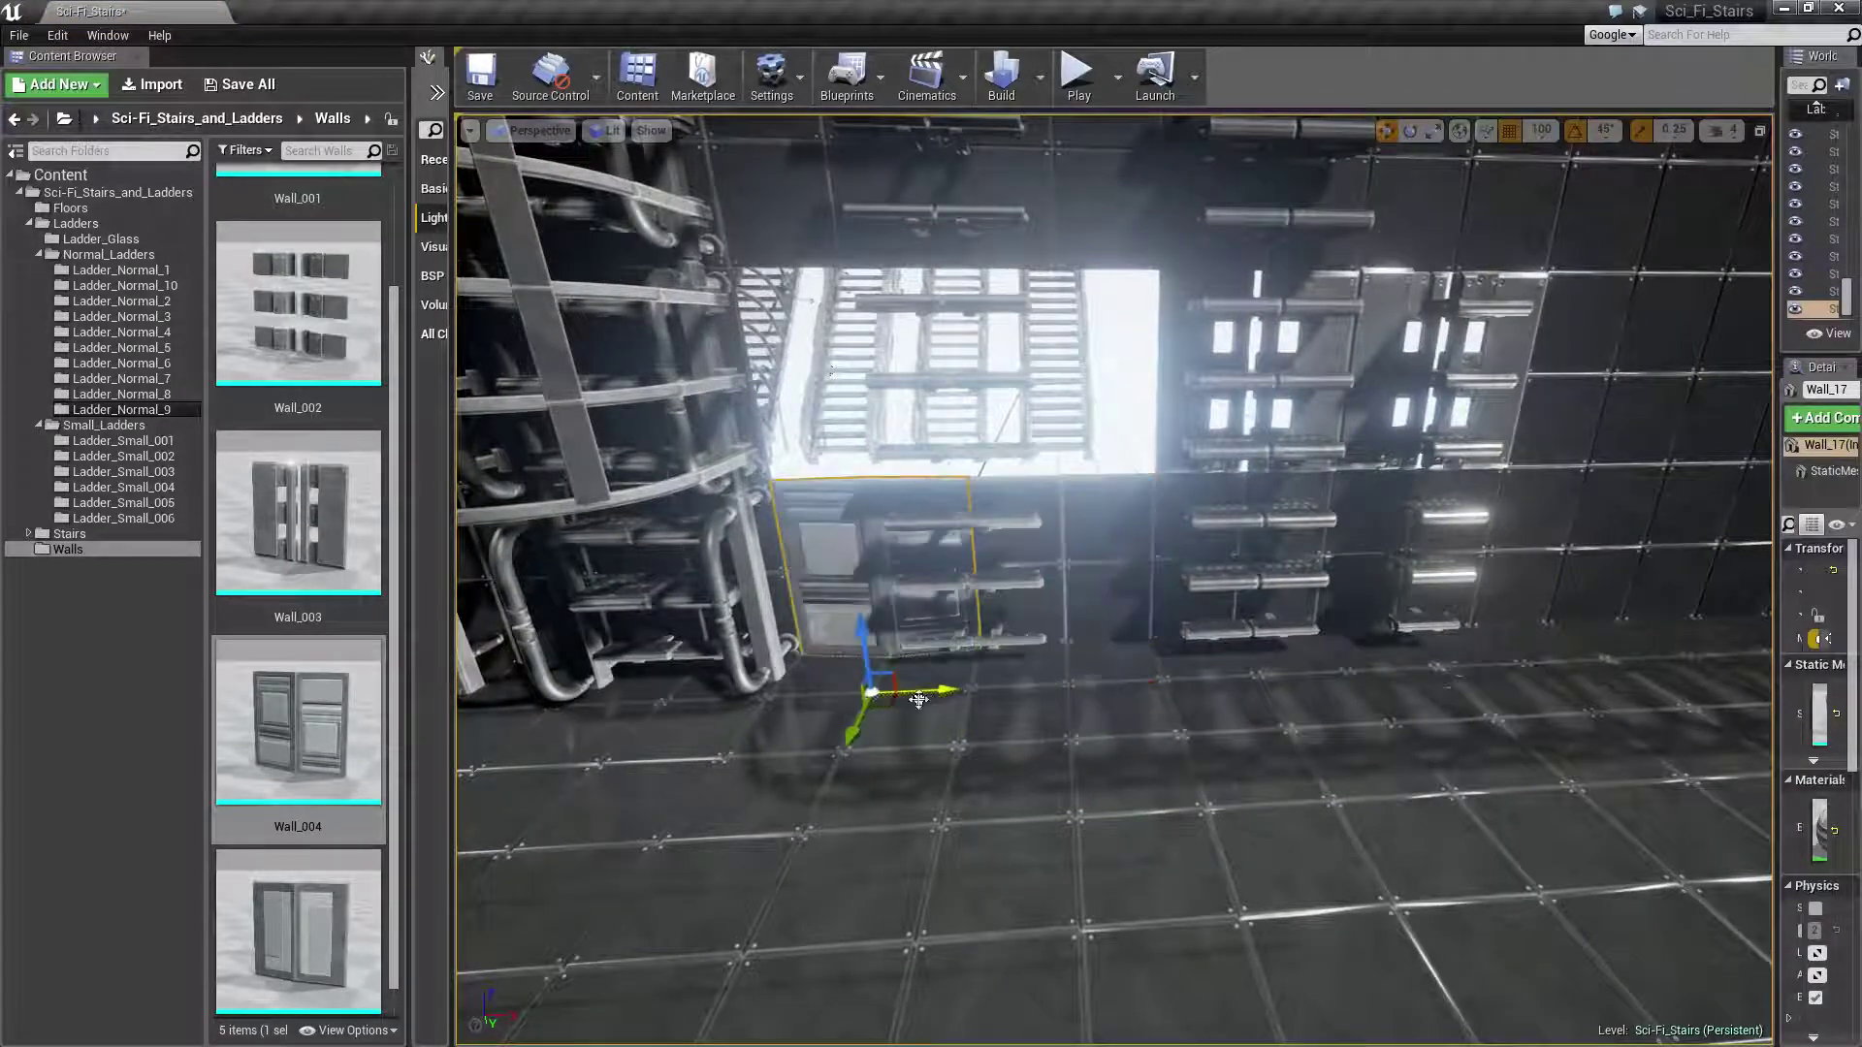
{"action": "left_click", "coordinate": [903, 574], "text": "ctrl"}
{"action": "mouse_move", "coordinate": [860, 584]}
{"action": "right_mouse_down"}
{"action": "mouse_move", "coordinate": [795, 543]}
{"action": "mouse_move", "coordinate": [1131, 602]}
{"action": "mouse_move", "coordinate": [1115, 582]}
{"action": "mouse_move", "coordinate": [1092, 611]}
{"action": "right_mouse_up"}
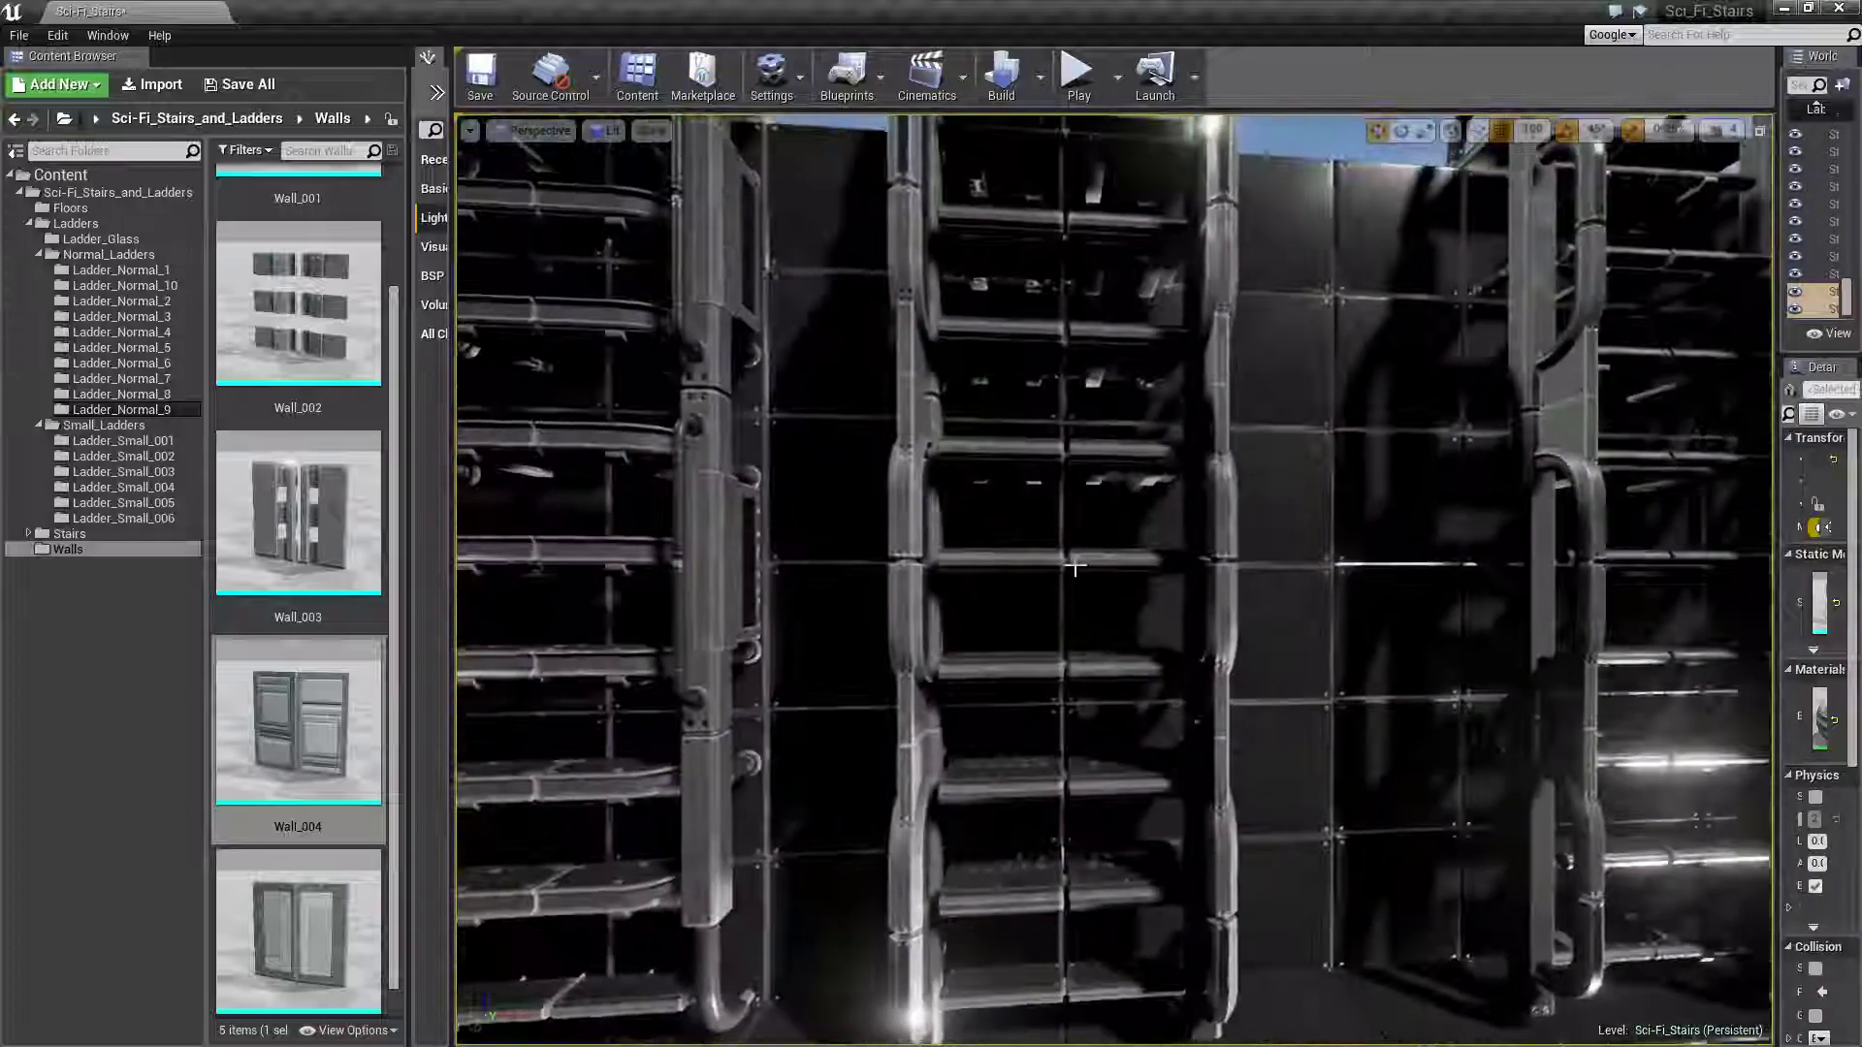
Delete the wall tile behind the ladders, fill the gap with a raised Wall_003, and add another
{"action": "left_click", "coordinate": [1092, 611]}
{"action": "key", "text": "Delete"}
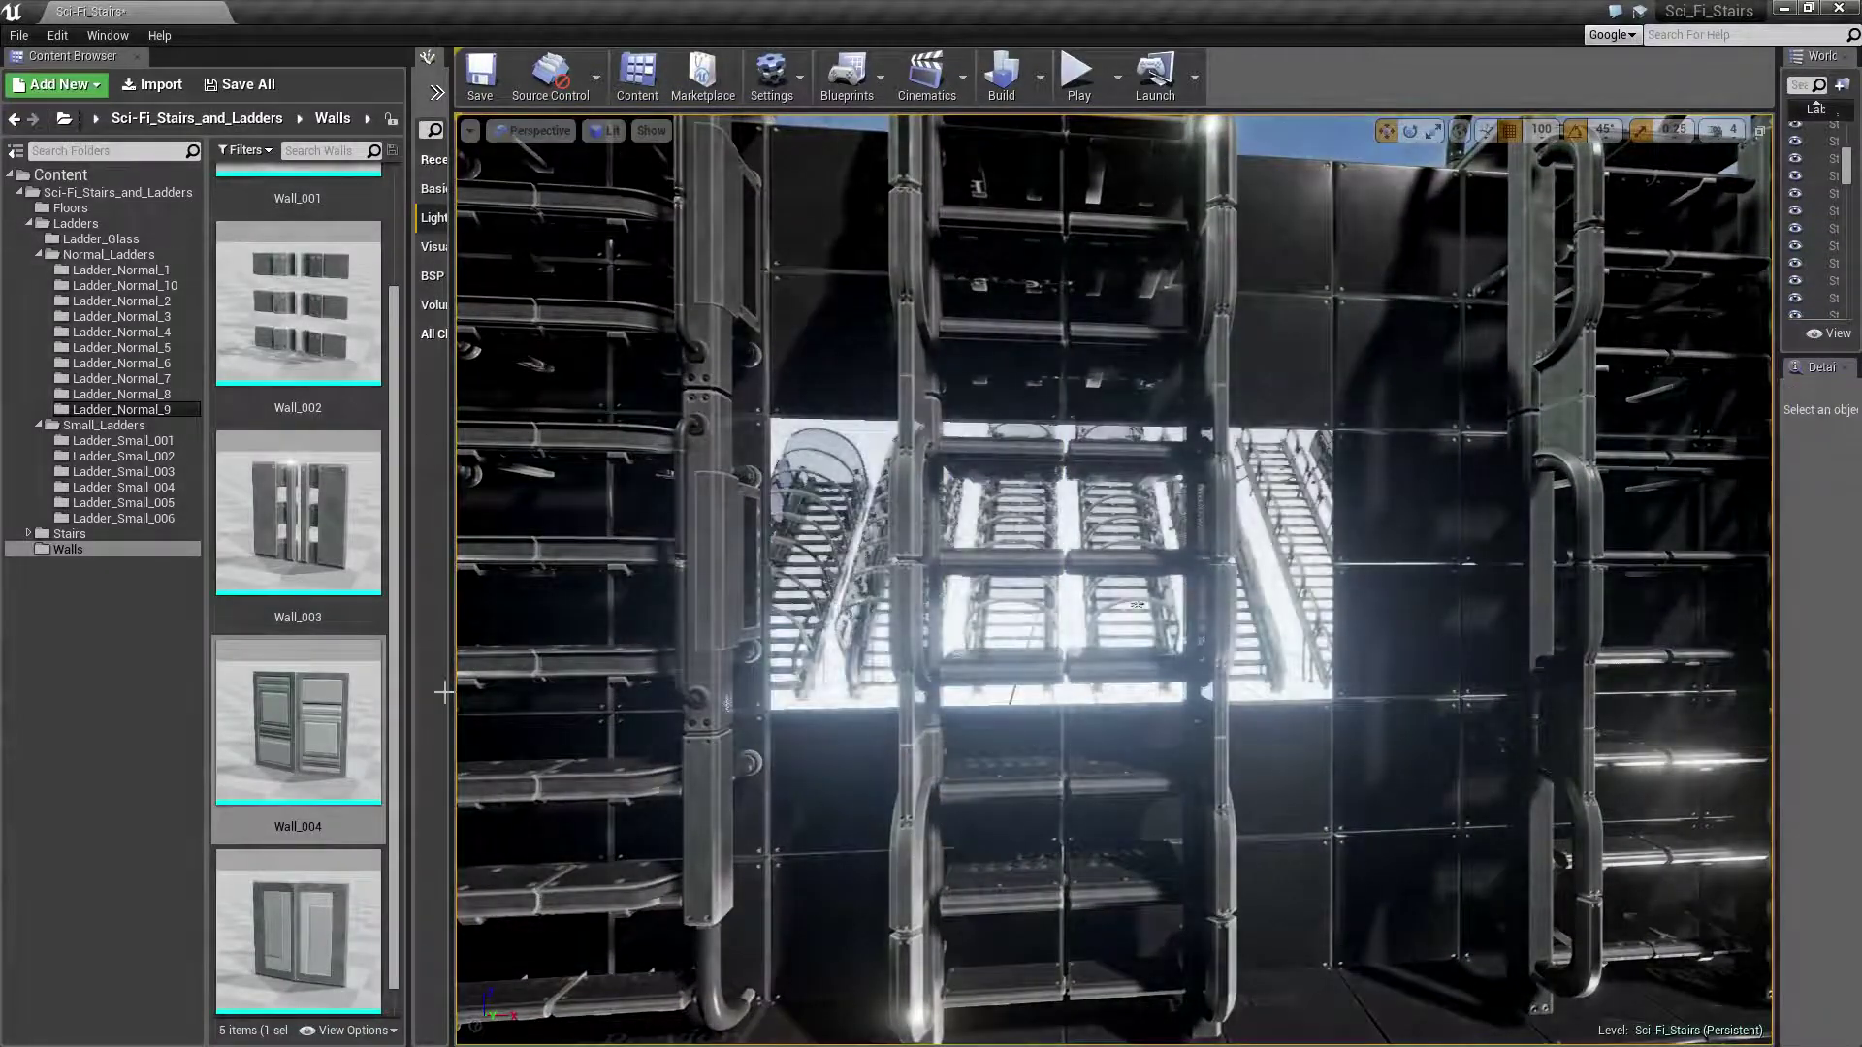
{"action": "left_click_drag", "start_coordinate": [298, 514], "coordinate": [1328, 1043]}
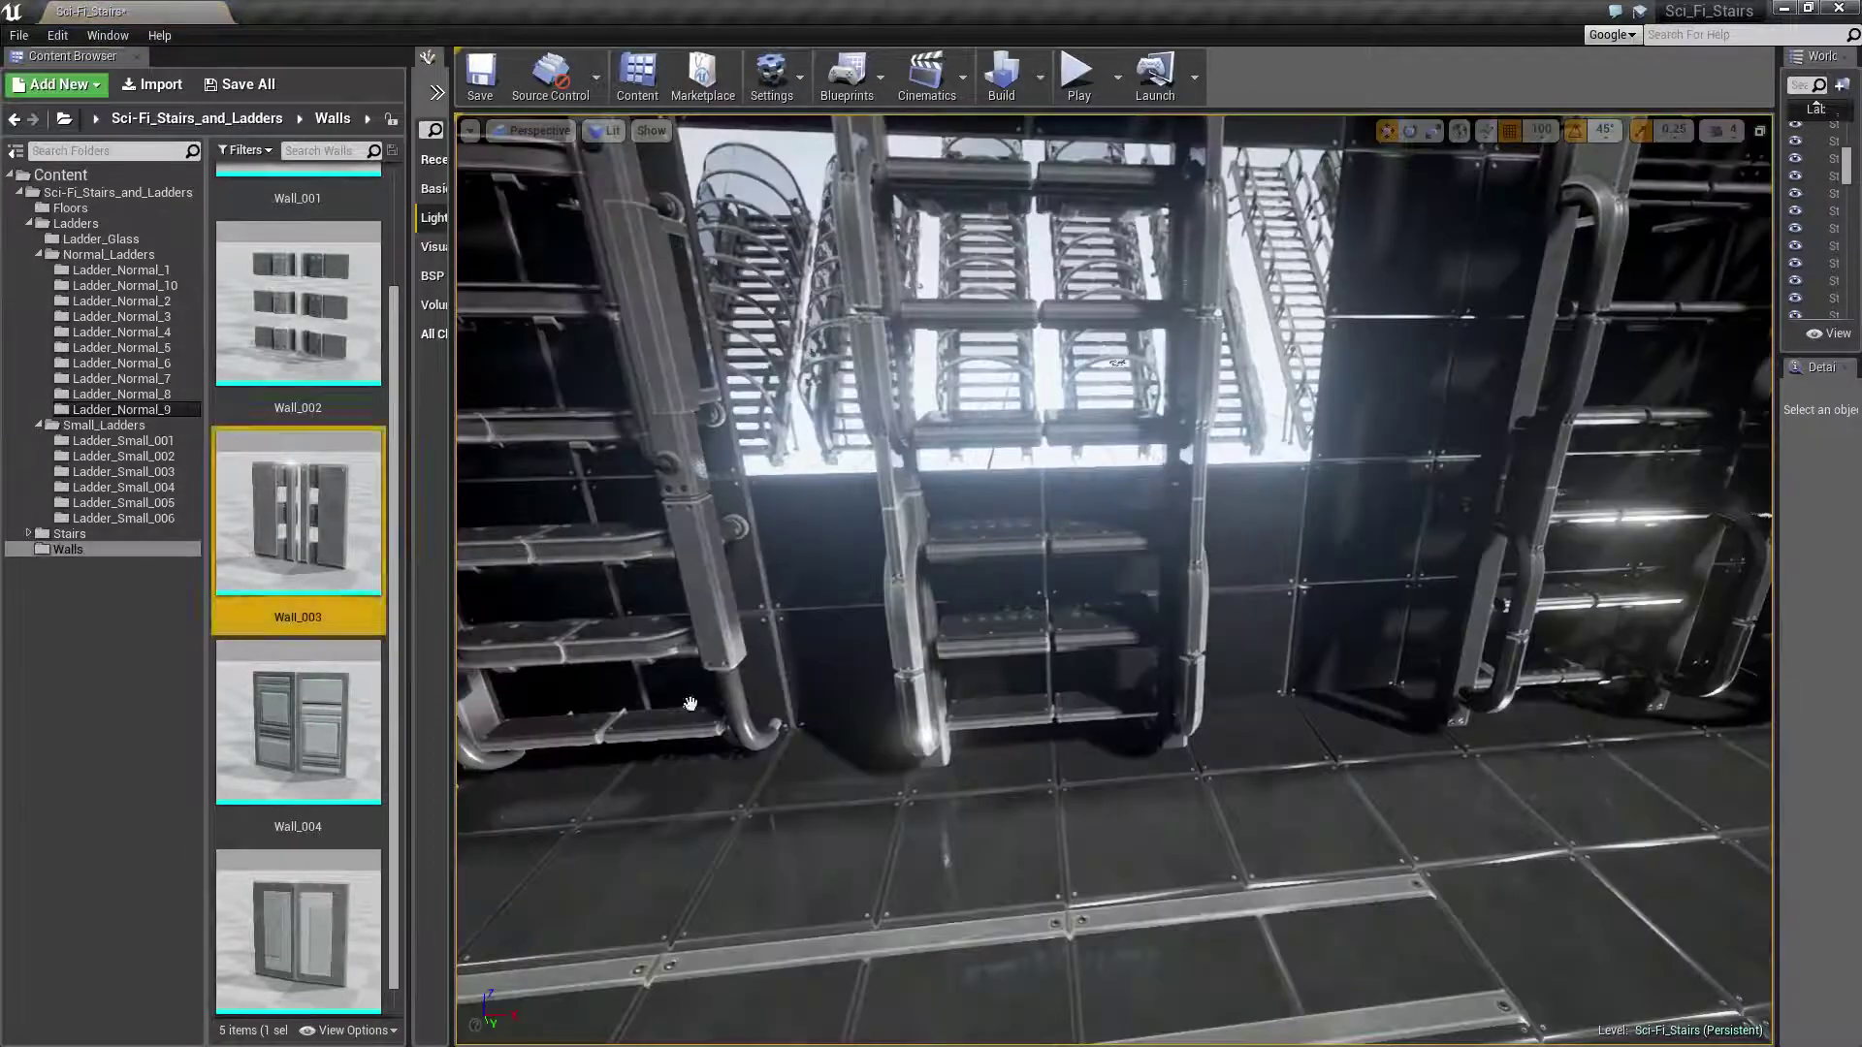
{"action": "mouse_move", "coordinate": [297, 513]}
{"action": "left_mouse_down"}
{"action": "mouse_move", "coordinate": [996, 863]}
{"action": "mouse_move", "coordinate": [906, 744]}
{"action": "left_mouse_up"}
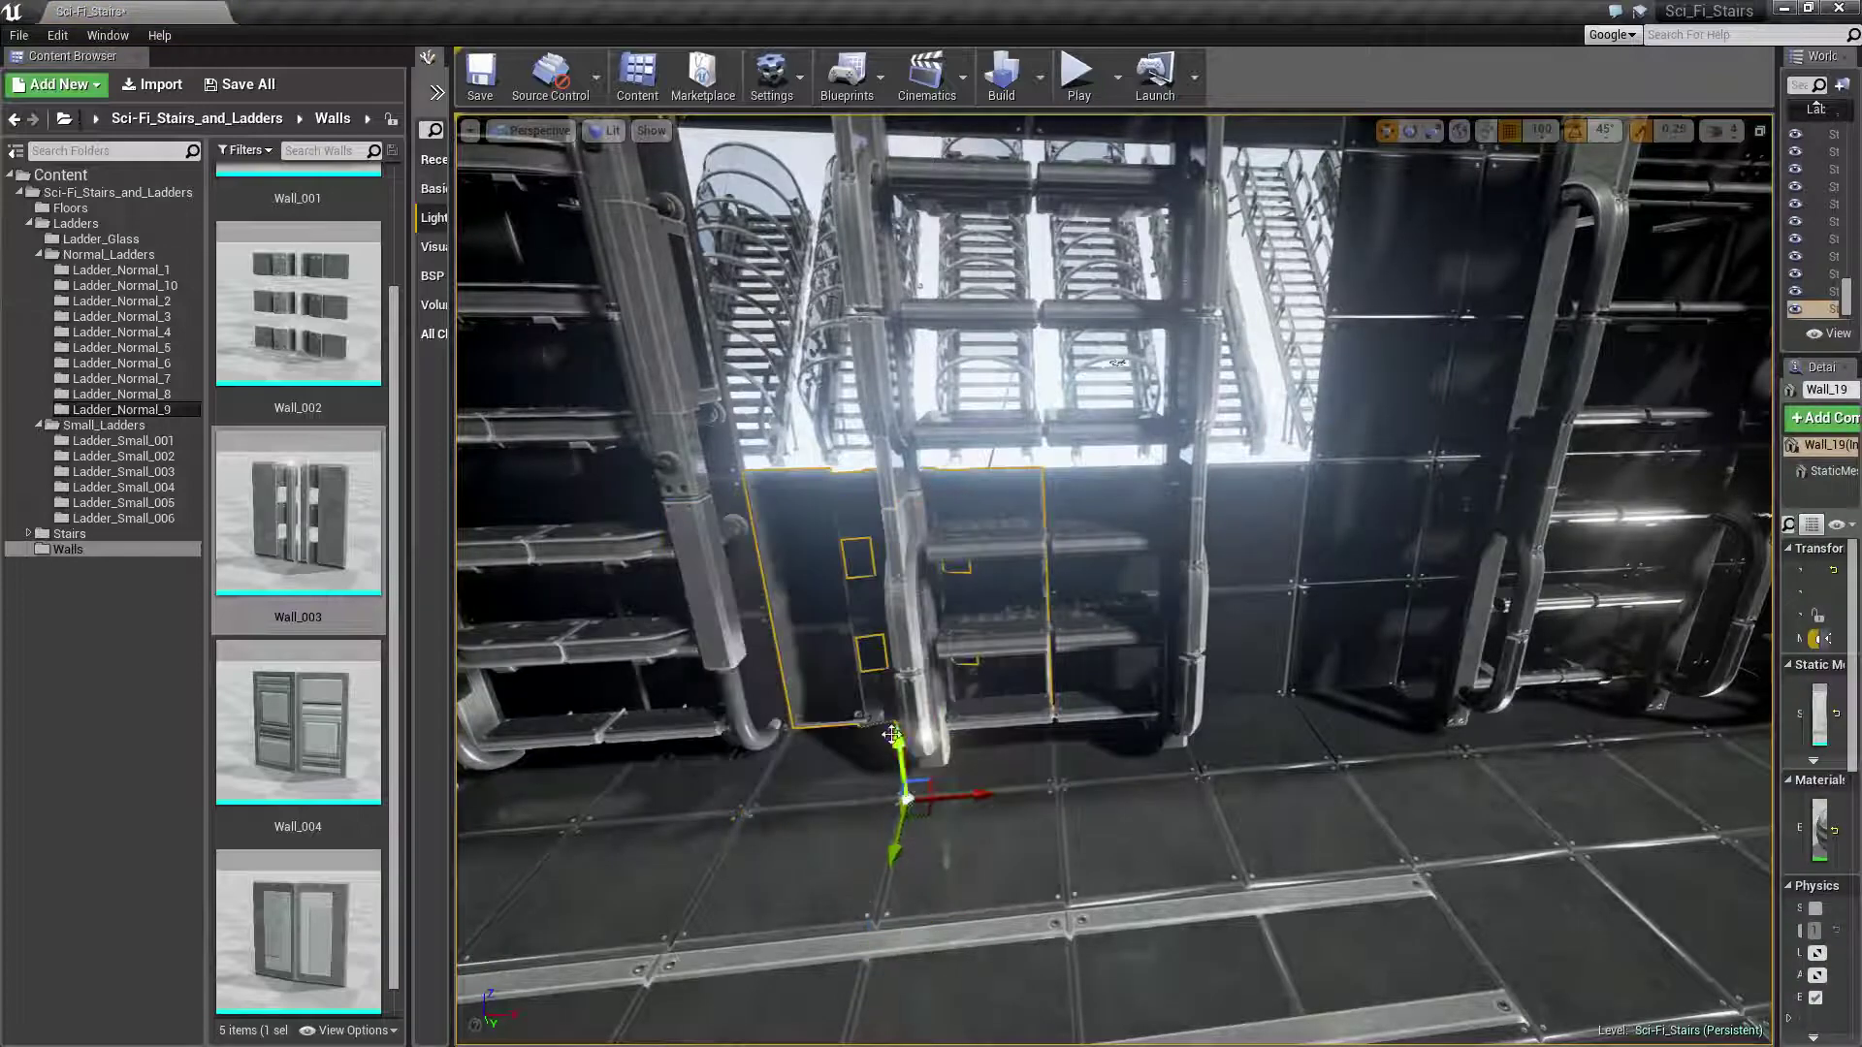
{"action": "left_click_drag", "start_coordinate": [892, 734], "coordinate": [846, 477]}
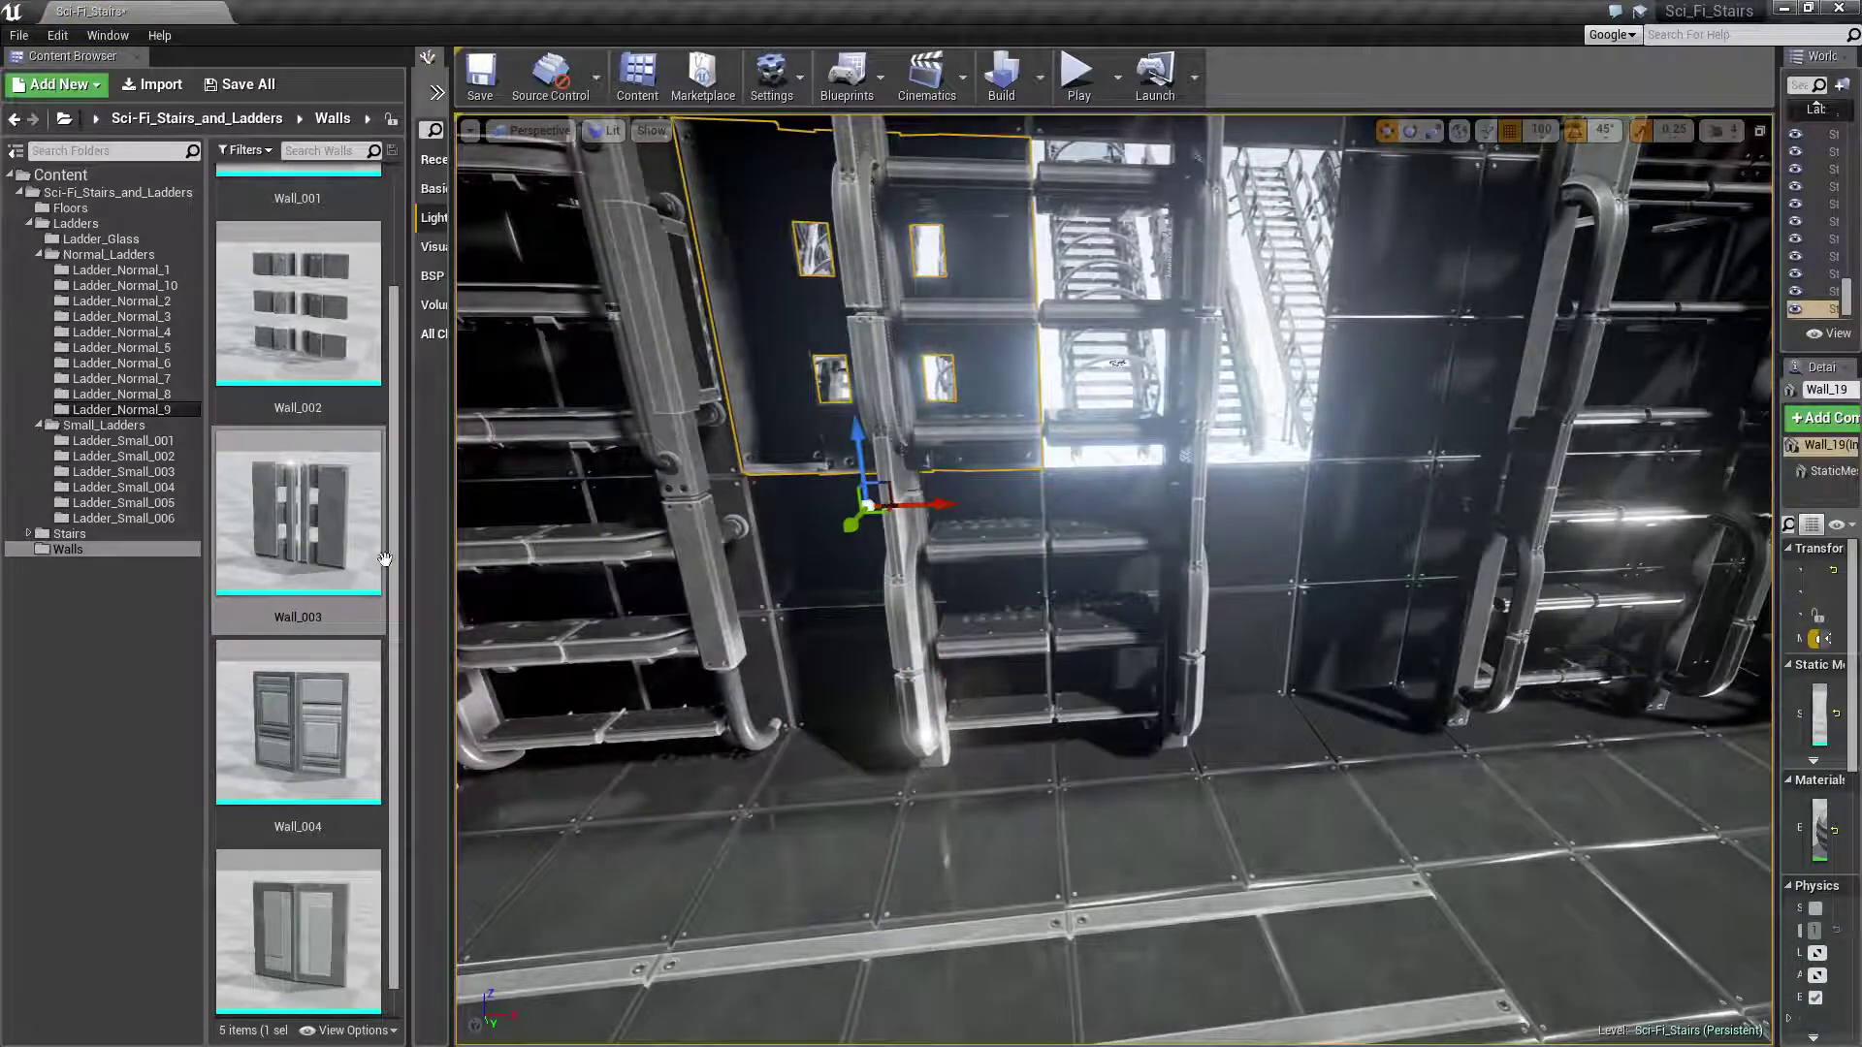
{"action": "mouse_move", "coordinate": [384, 559]}
{"action": "left_mouse_down"}
{"action": "mouse_move", "coordinate": [1248, 885]}
{"action": "mouse_move", "coordinate": [1219, 844]}
{"action": "left_mouse_up"}
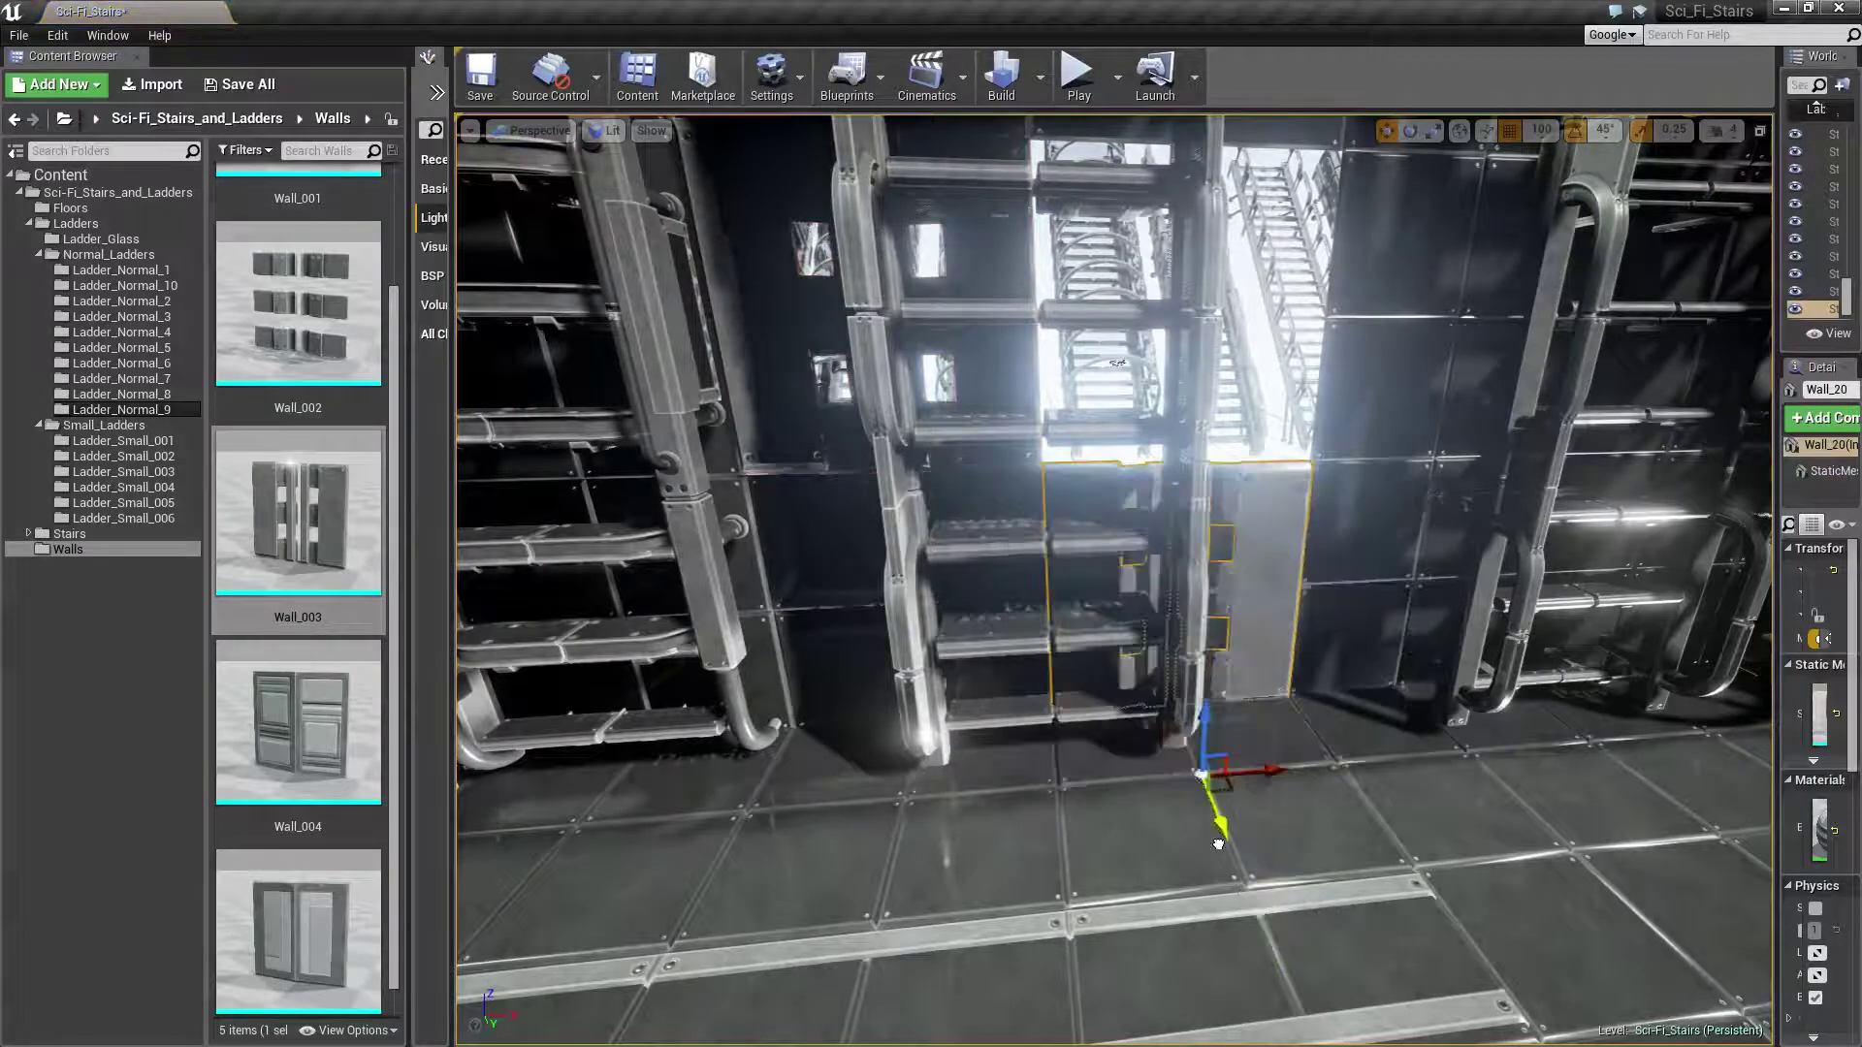
{"action": "mouse_move", "coordinate": [1202, 694]}
{"action": "right_mouse_down"}
{"action": "mouse_move", "coordinate": [1203, 631]}
{"action": "mouse_move", "coordinate": [1116, 582]}
{"action": "mouse_move", "coordinate": [1067, 591]}
{"action": "mouse_move", "coordinate": [1086, 563]}
{"action": "mouse_move", "coordinate": [1096, 582]}
{"action": "right_mouse_up"}
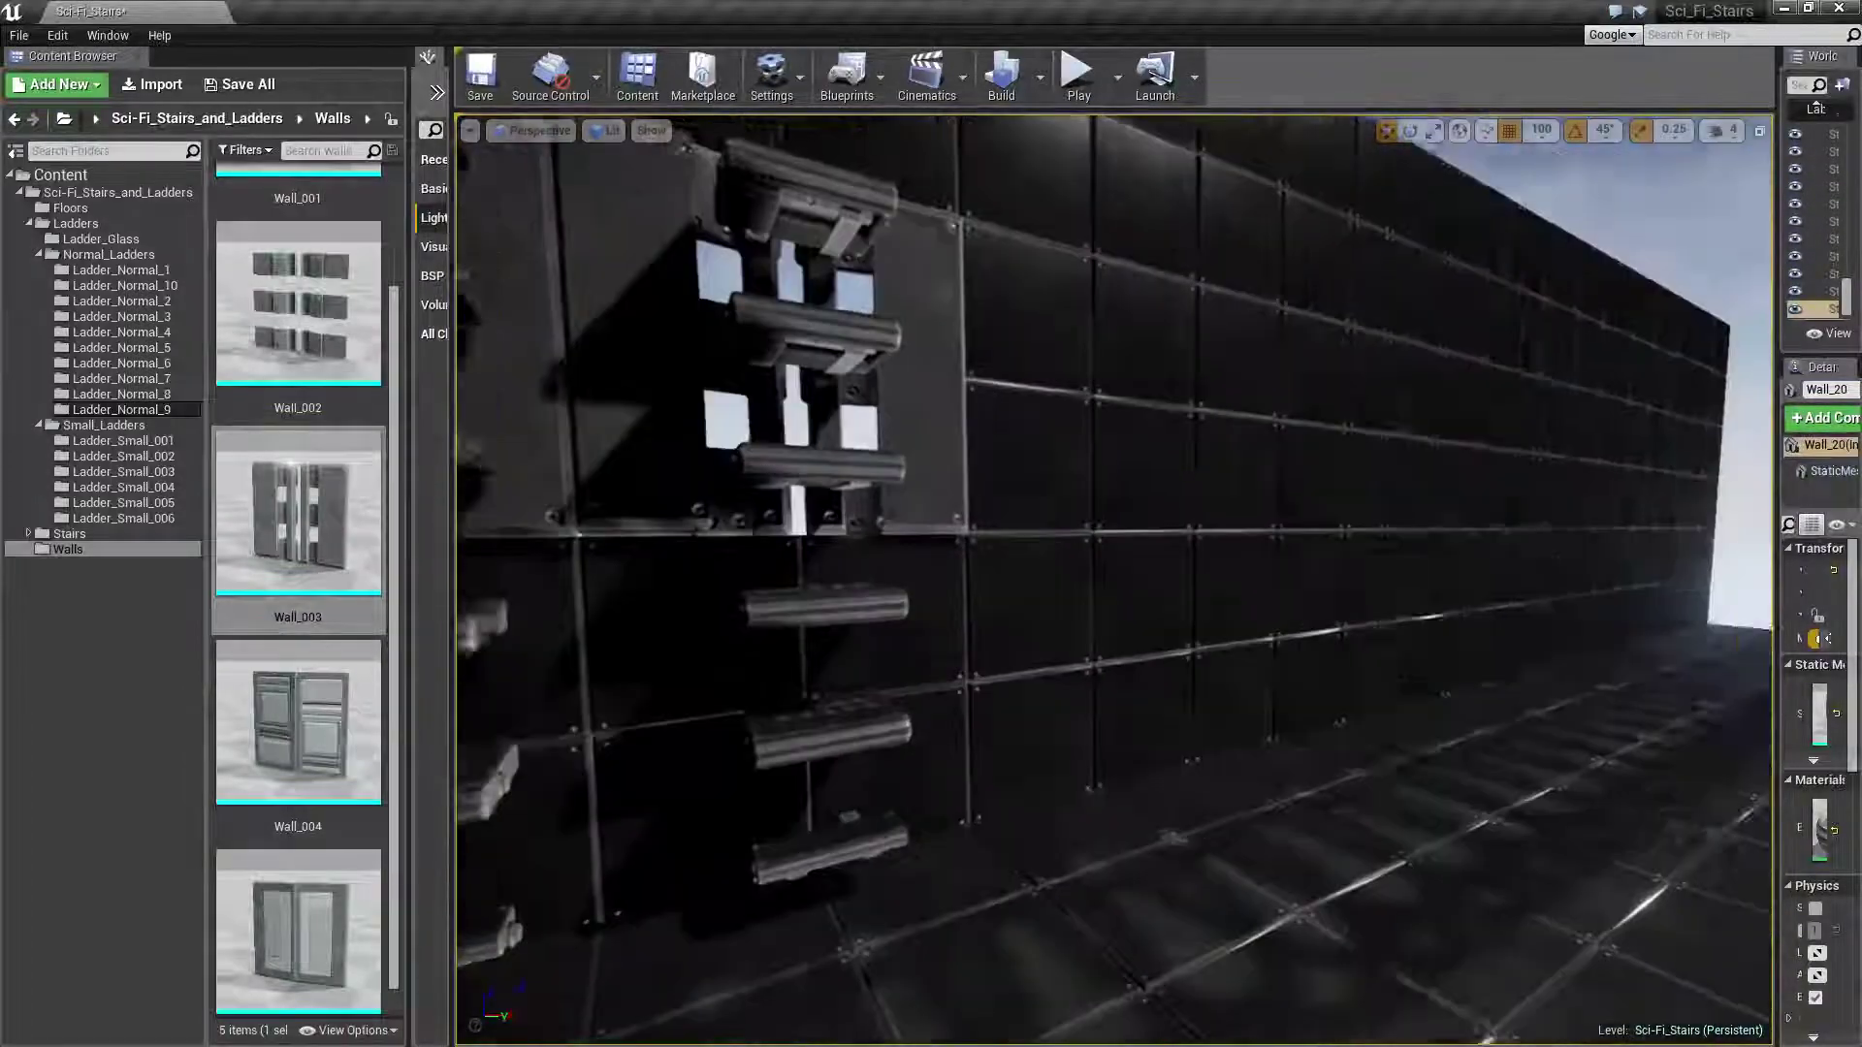
Stack Ladder_Small_004 start, middle and end pieces up the outer tiled wall
{"action": "right_click_drag", "start_coordinate": [1096, 582], "coordinate": [1006, 587]}
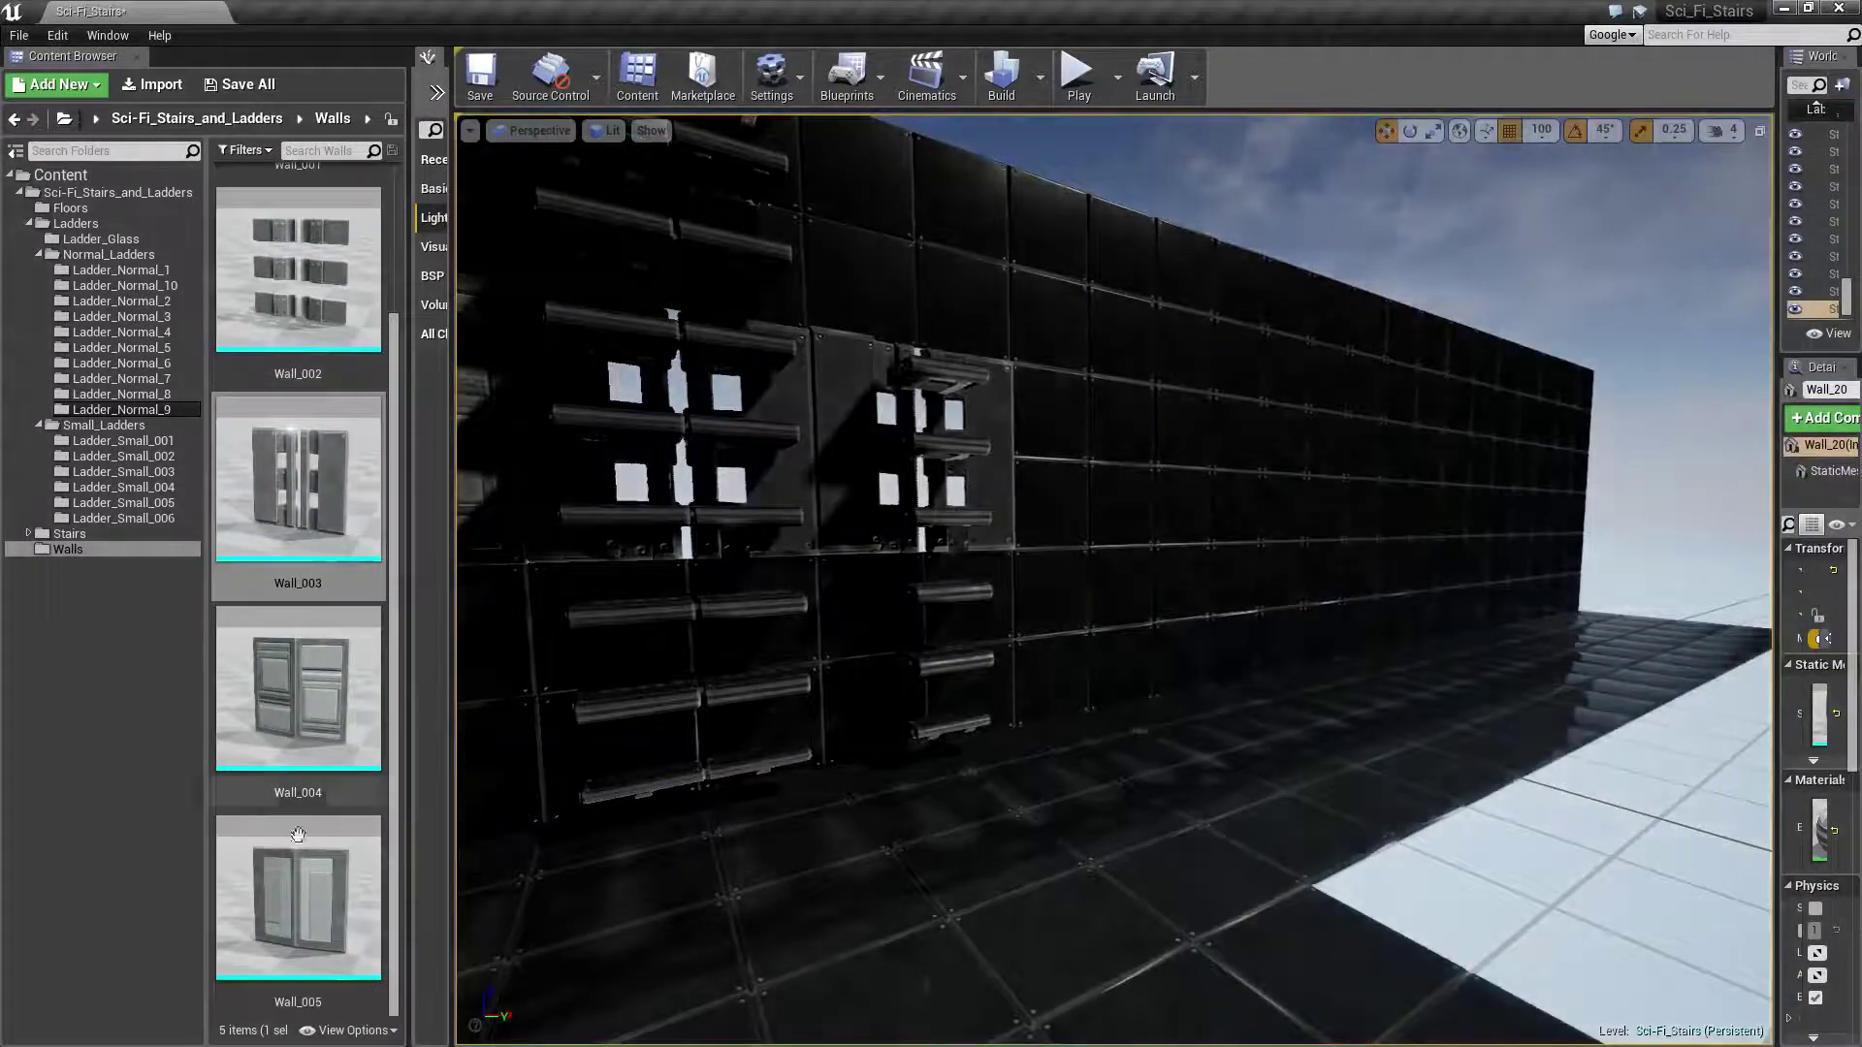
{"action": "scroll", "coordinate": [285, 718], "scroll_direction": "up", "scroll_amount": 2}
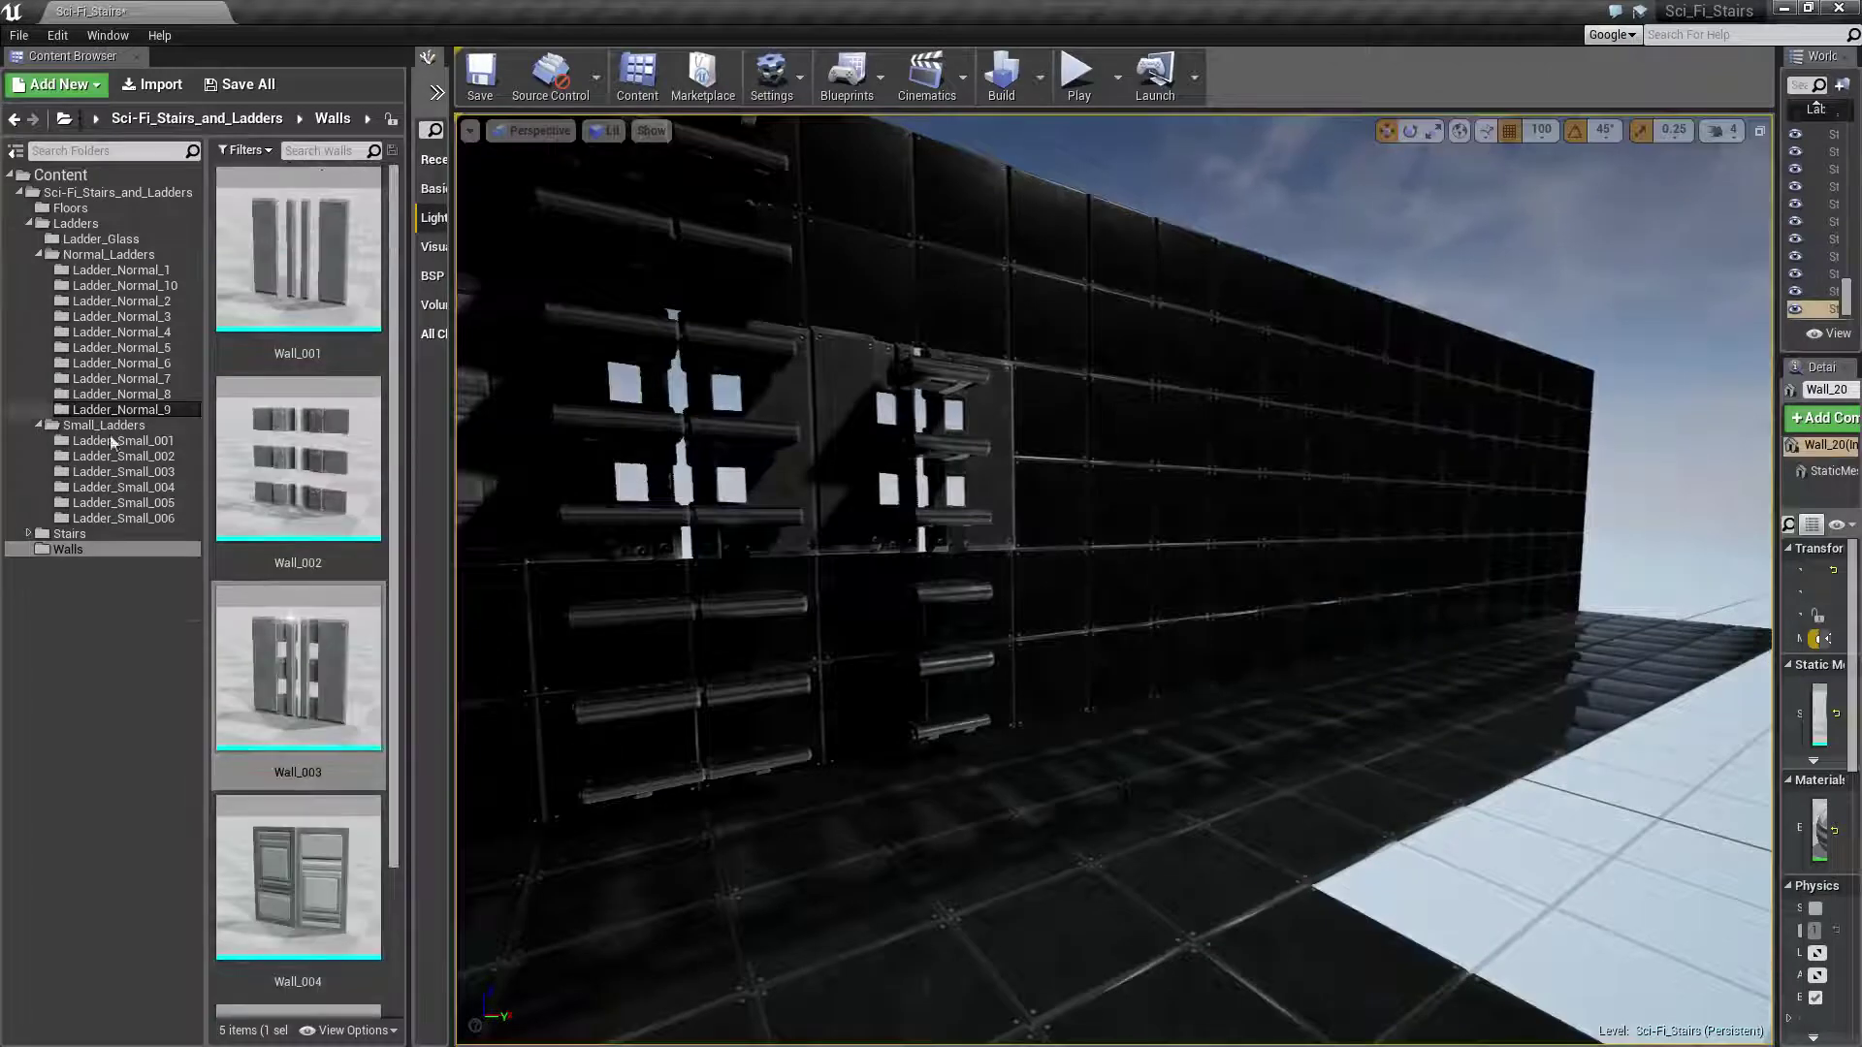
{"action": "left_click", "coordinate": [107, 519]}
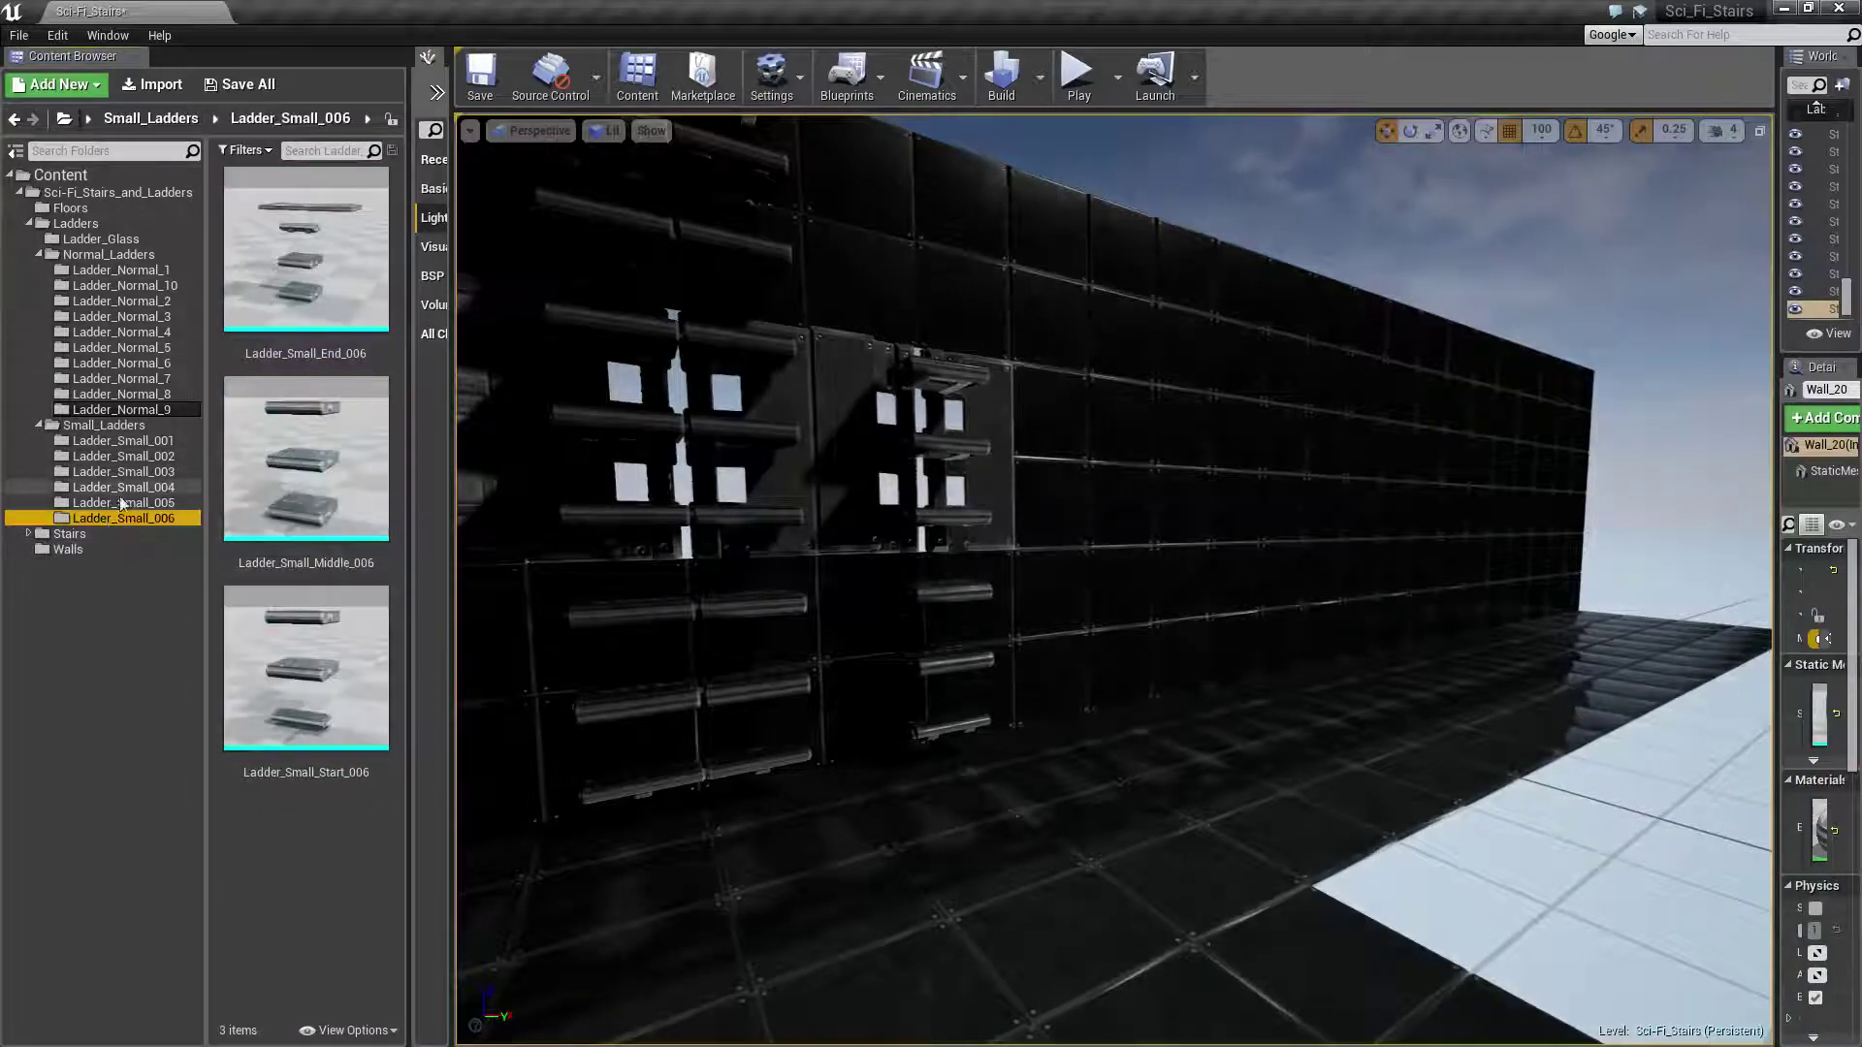
{"action": "left_click", "coordinate": [122, 503]}
{"action": "left_click", "coordinate": [113, 489]}
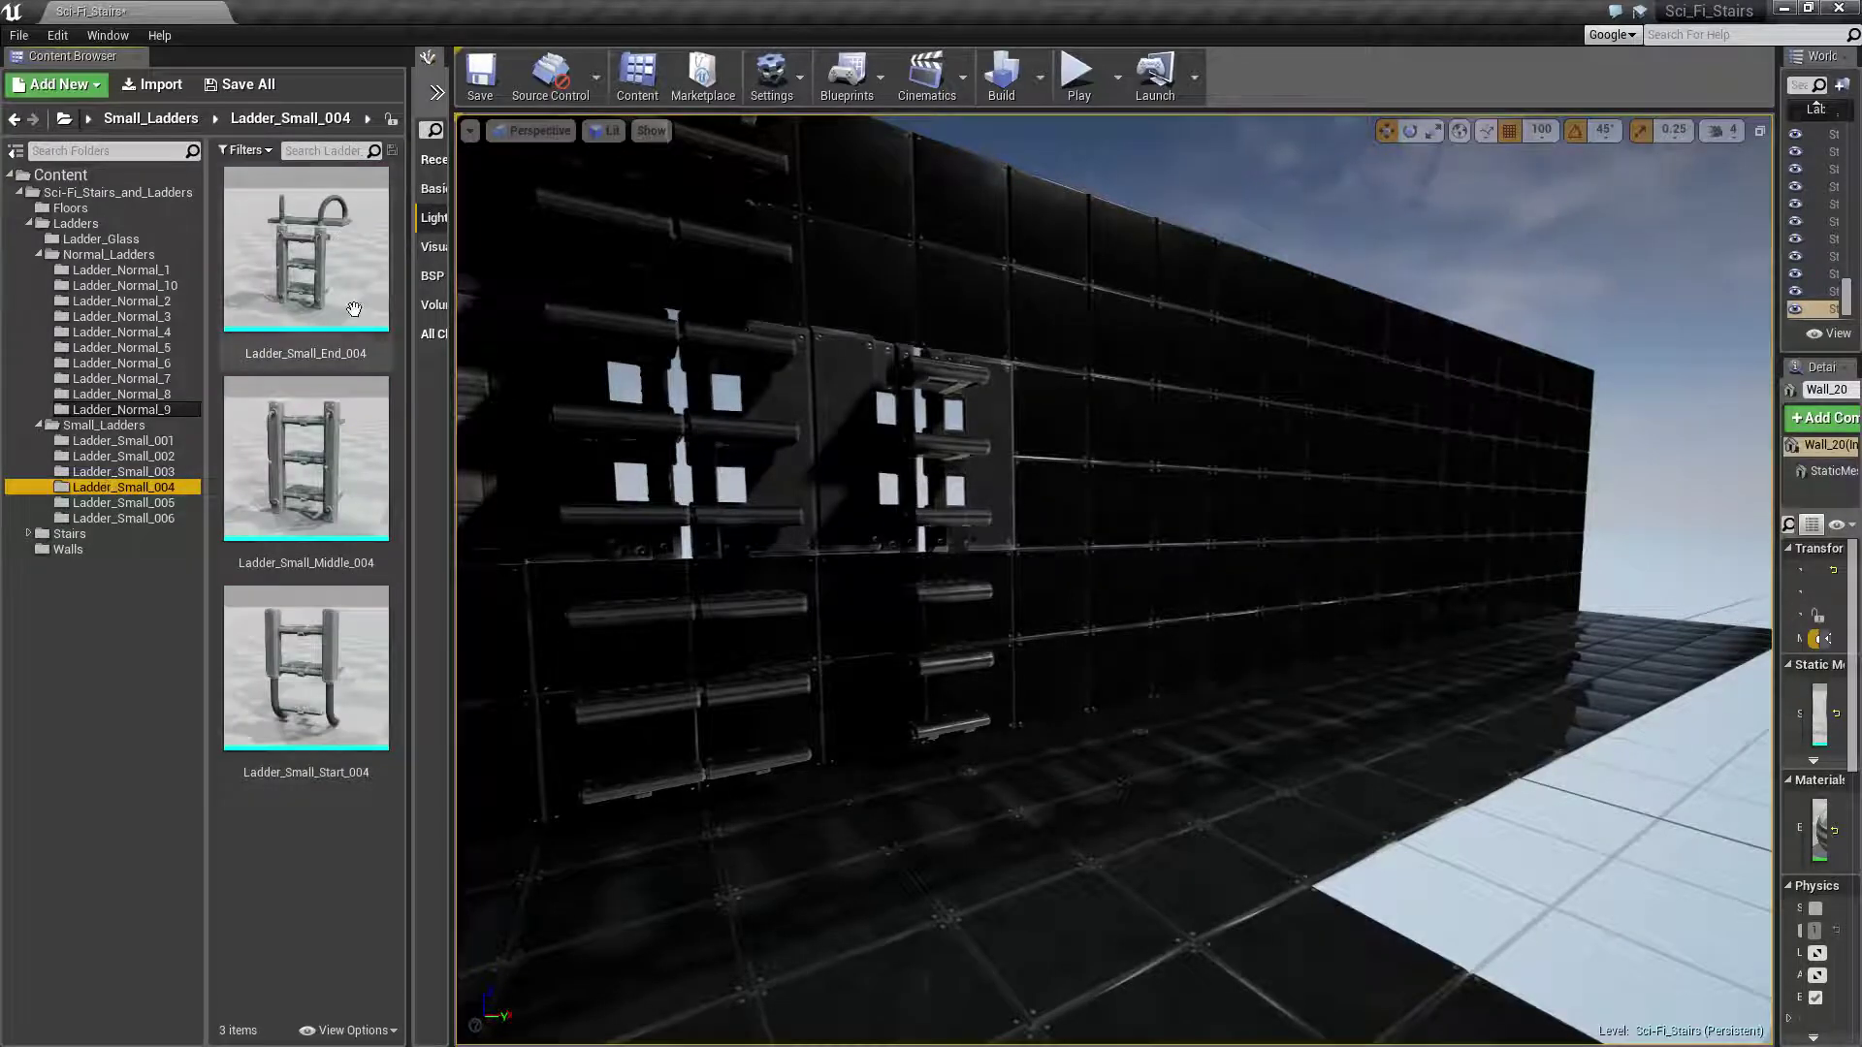
{"action": "left_click", "coordinate": [306, 669]}
{"action": "left_click_drag", "start_coordinate": [1175, 743], "coordinate": [1145, 737]}
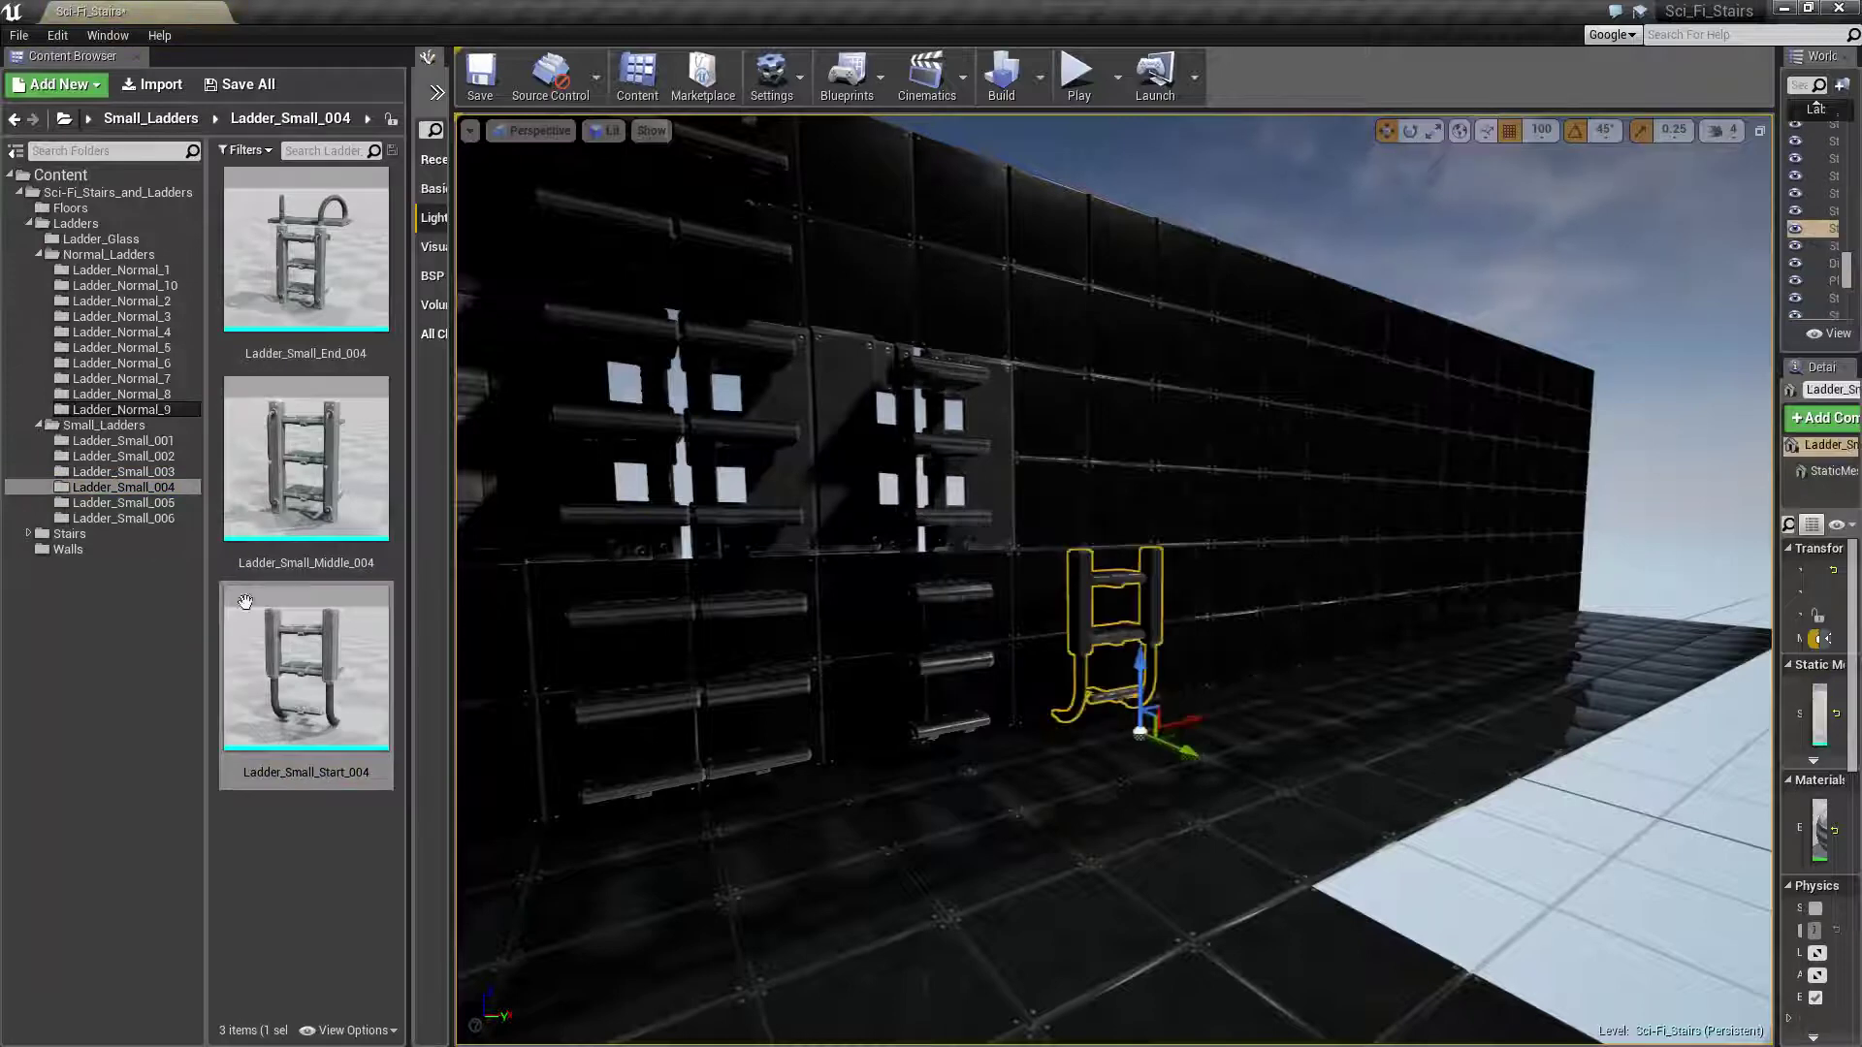
{"action": "mouse_move", "coordinate": [306, 456]}
{"action": "left_mouse_down"}
{"action": "mouse_move", "coordinate": [1151, 664]}
{"action": "mouse_move", "coordinate": [1124, 488]}
{"action": "left_mouse_up"}
{"action": "mouse_move", "coordinate": [347, 270]}
{"action": "left_mouse_down"}
{"action": "mouse_move", "coordinate": [1146, 711]}
{"action": "mouse_move", "coordinate": [1117, 311]}
{"action": "left_mouse_up"}
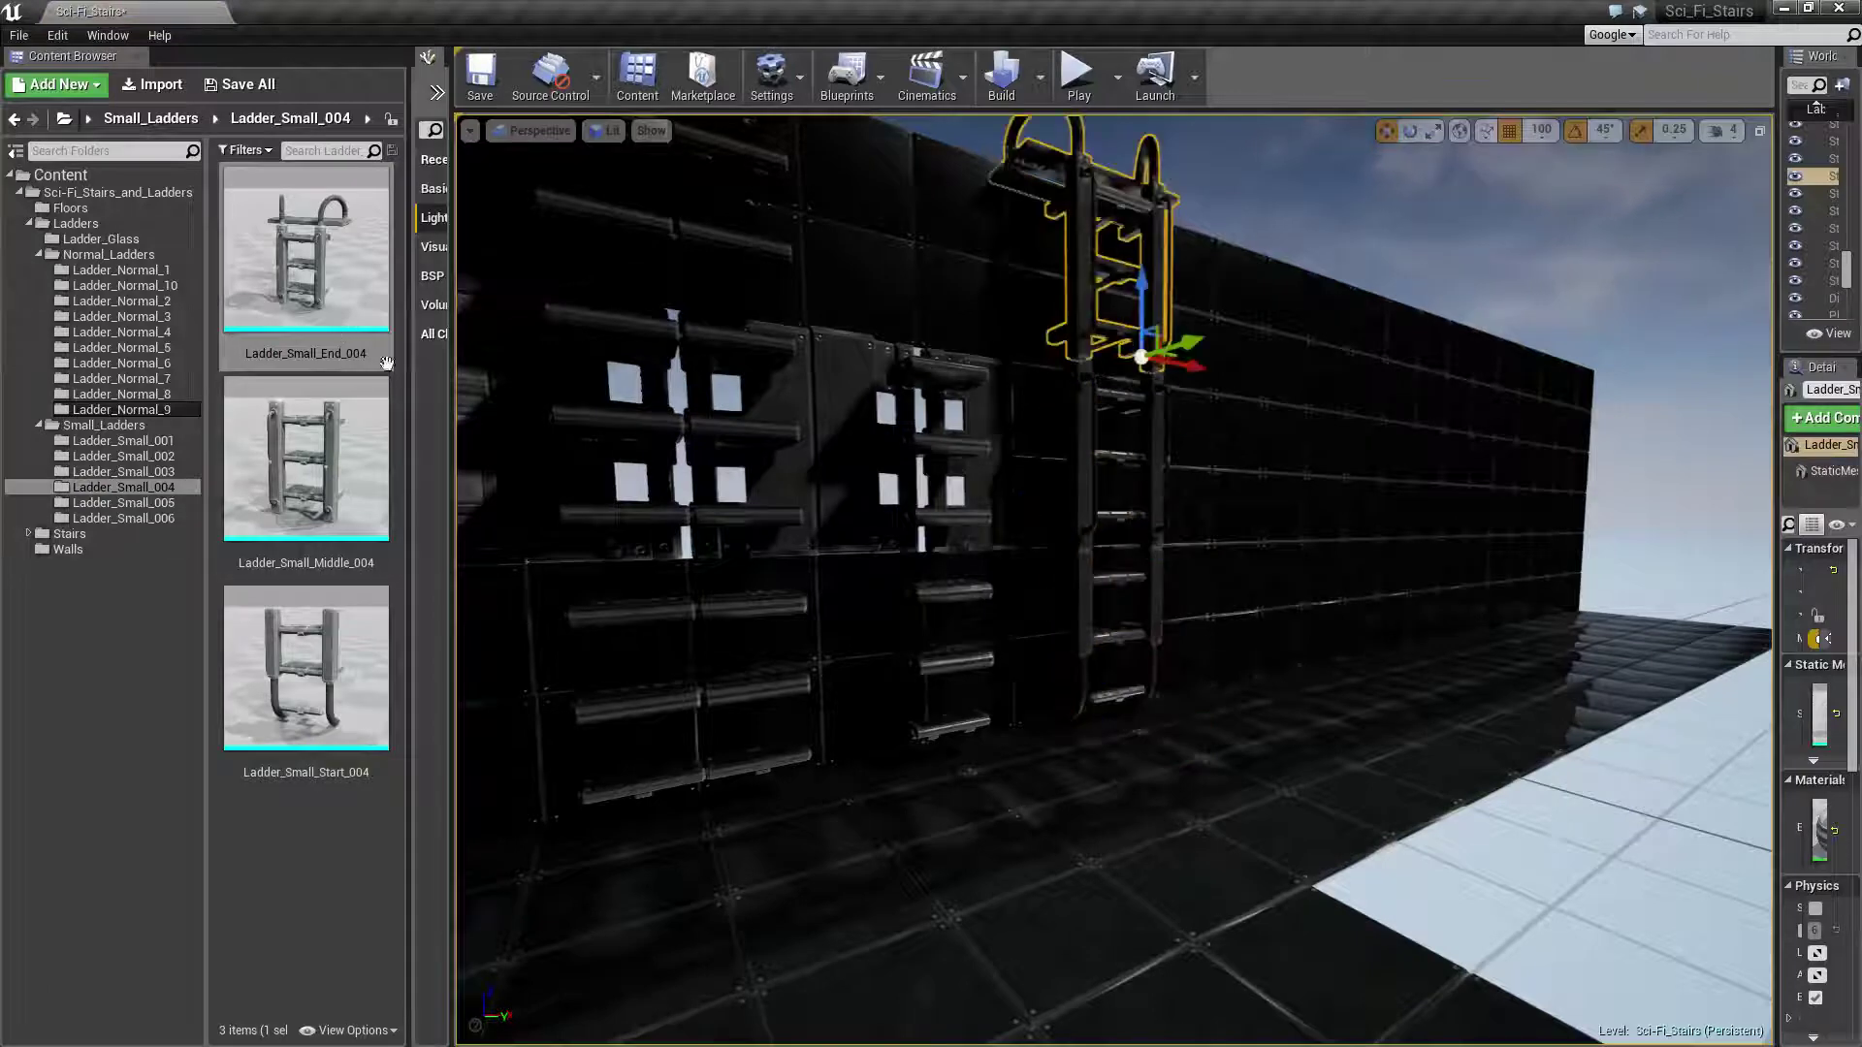
Build a Ladder_Small_002 ladder by the wall from its Start, raised Middle and End pieces
{"action": "left_click", "coordinate": [148, 393]}
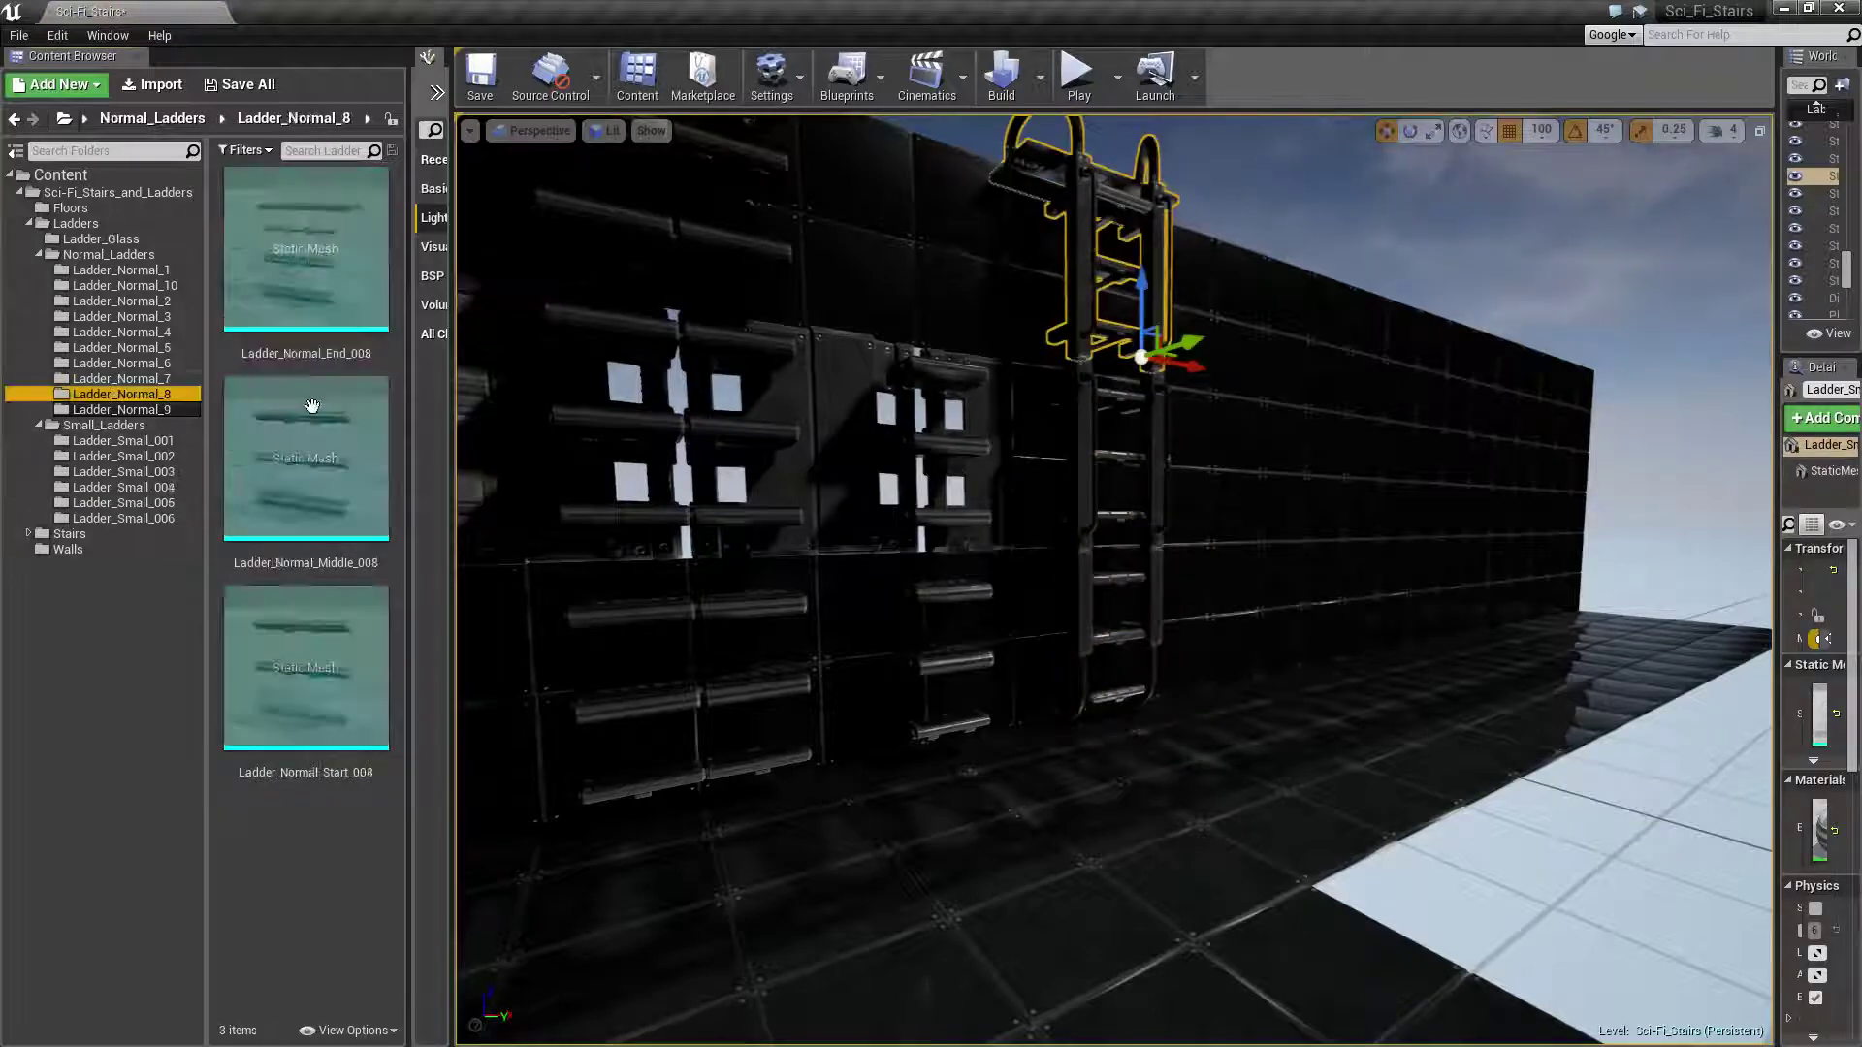
{"action": "left_click", "coordinate": [118, 456]}
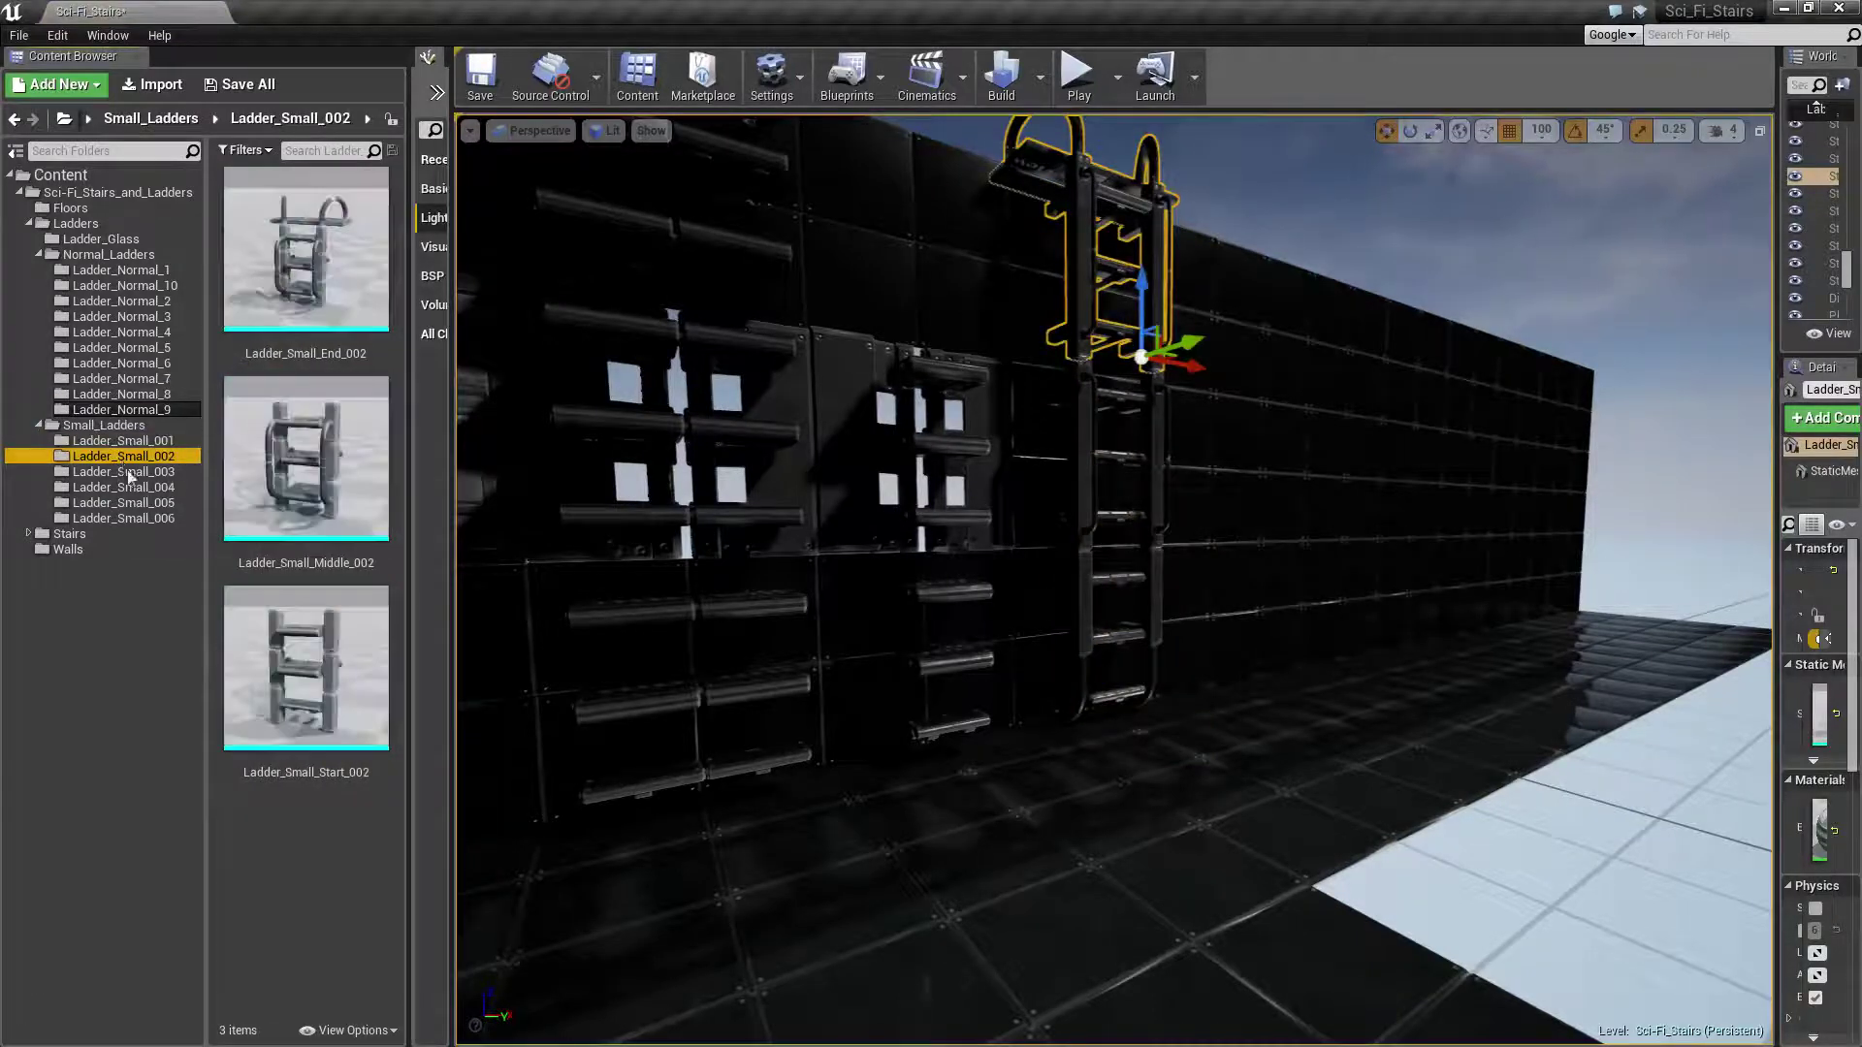
{"action": "mouse_move", "coordinate": [341, 705]}
{"action": "left_mouse_down"}
{"action": "mouse_move", "coordinate": [1195, 705]}
{"action": "mouse_move", "coordinate": [1355, 665]}
{"action": "left_mouse_up"}
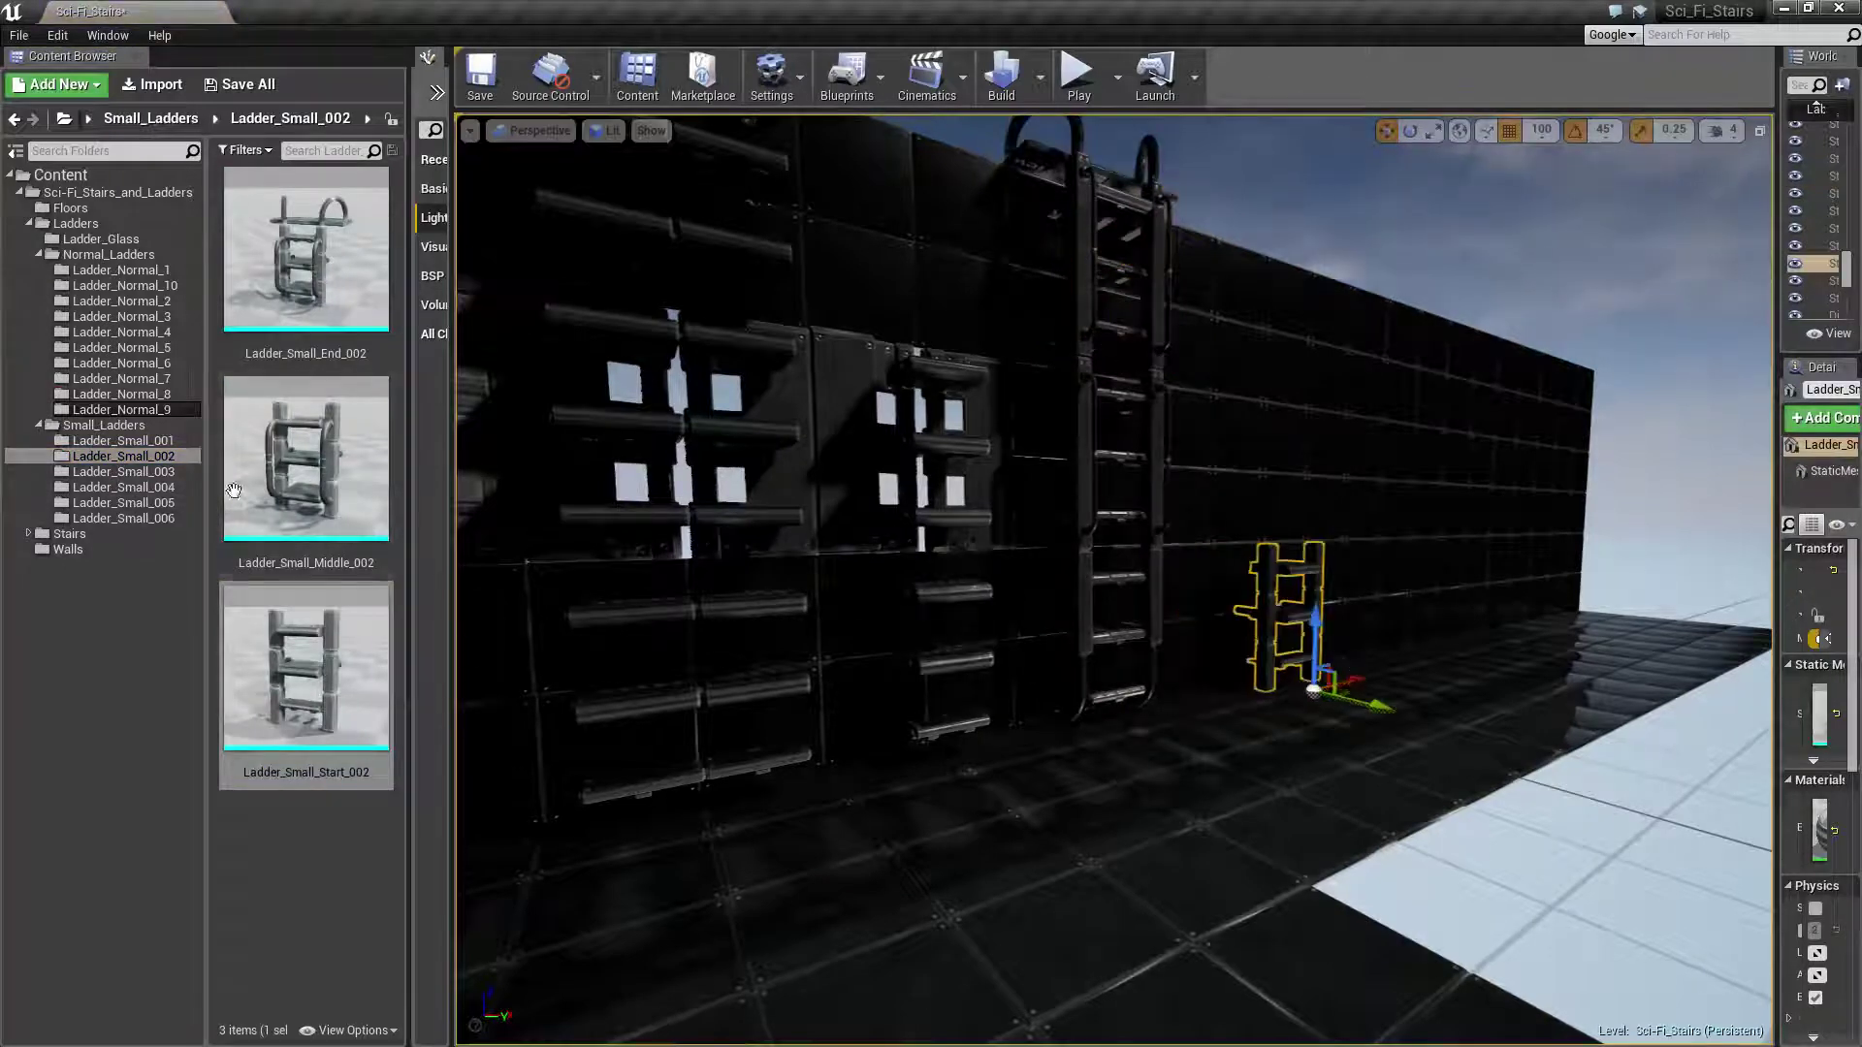
{"action": "left_click_drag", "start_coordinate": [234, 490], "coordinate": [1395, 646]}
{"action": "left_click_drag", "start_coordinate": [1302, 702], "coordinate": [1304, 698]}
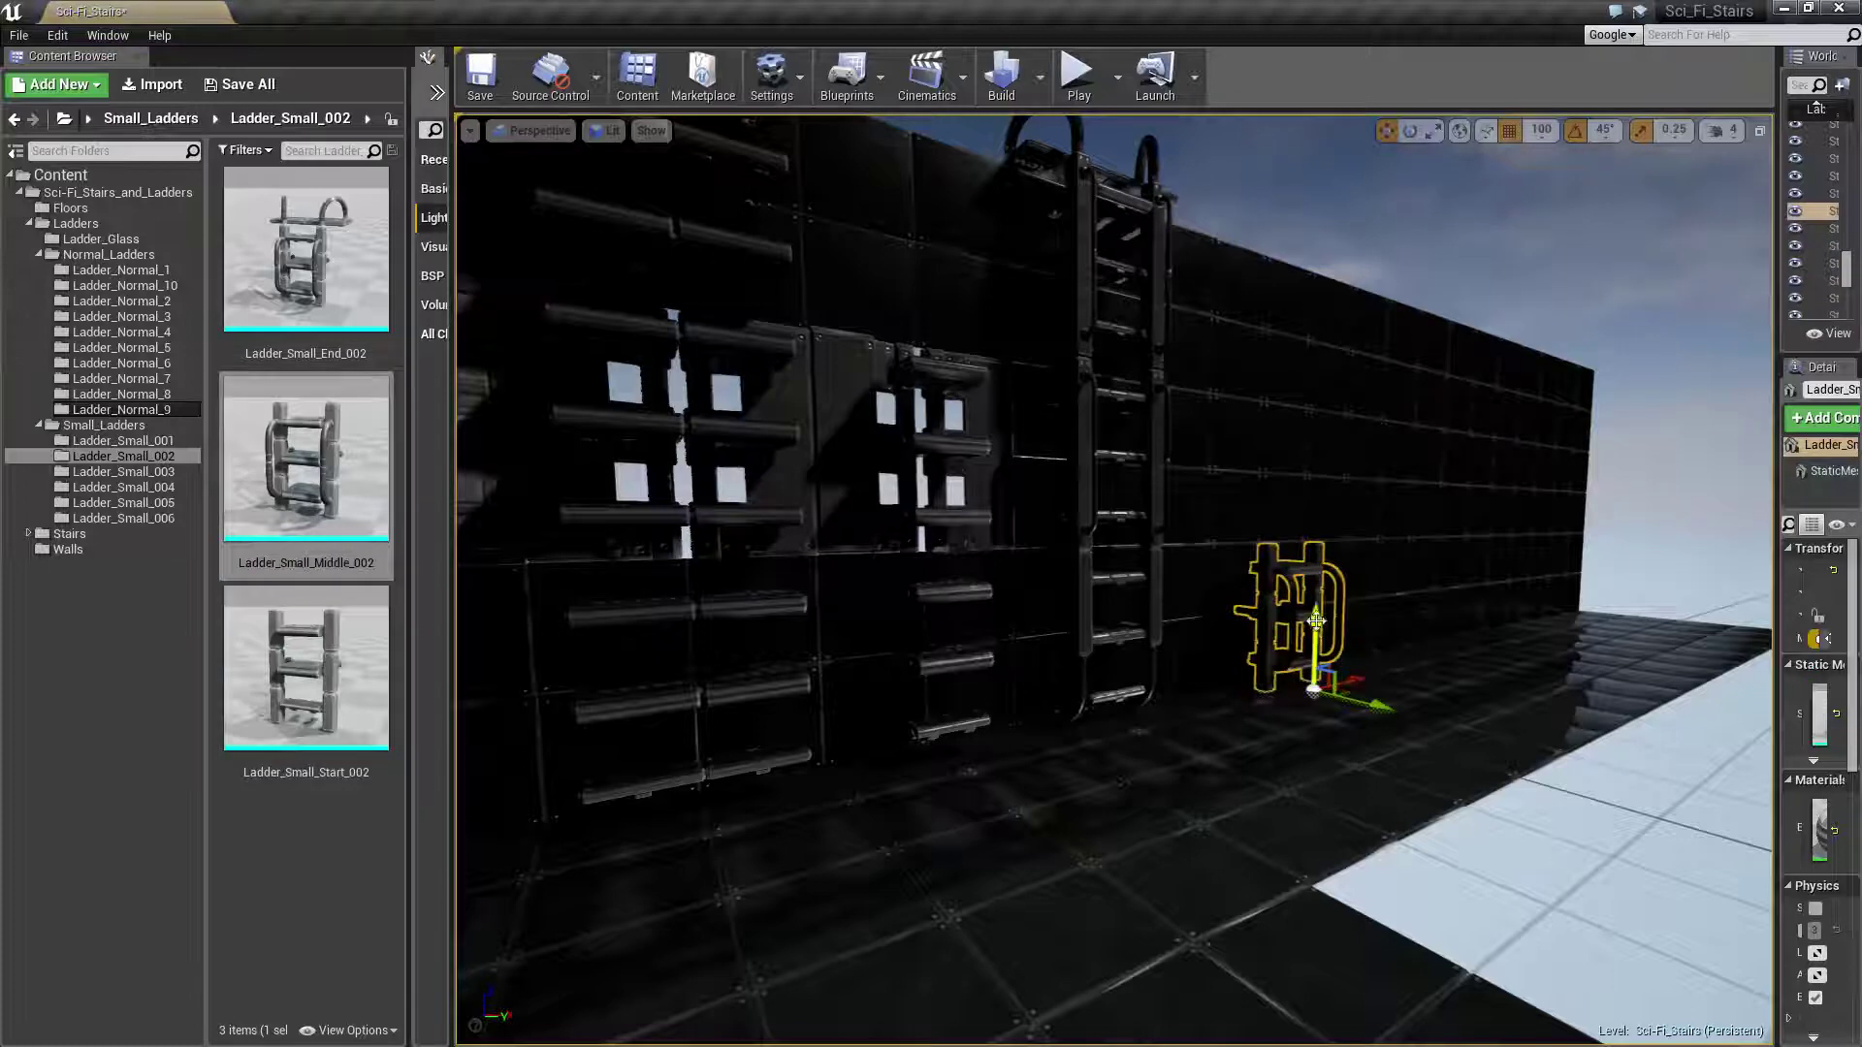
{"action": "left_click_drag", "start_coordinate": [1316, 621], "coordinate": [1316, 482]}
{"action": "mouse_move", "coordinate": [290, 289]}
{"action": "left_mouse_down"}
{"action": "mouse_move", "coordinate": [1299, 682]}
{"action": "mouse_move", "coordinate": [1293, 320]}
{"action": "left_mouse_up"}
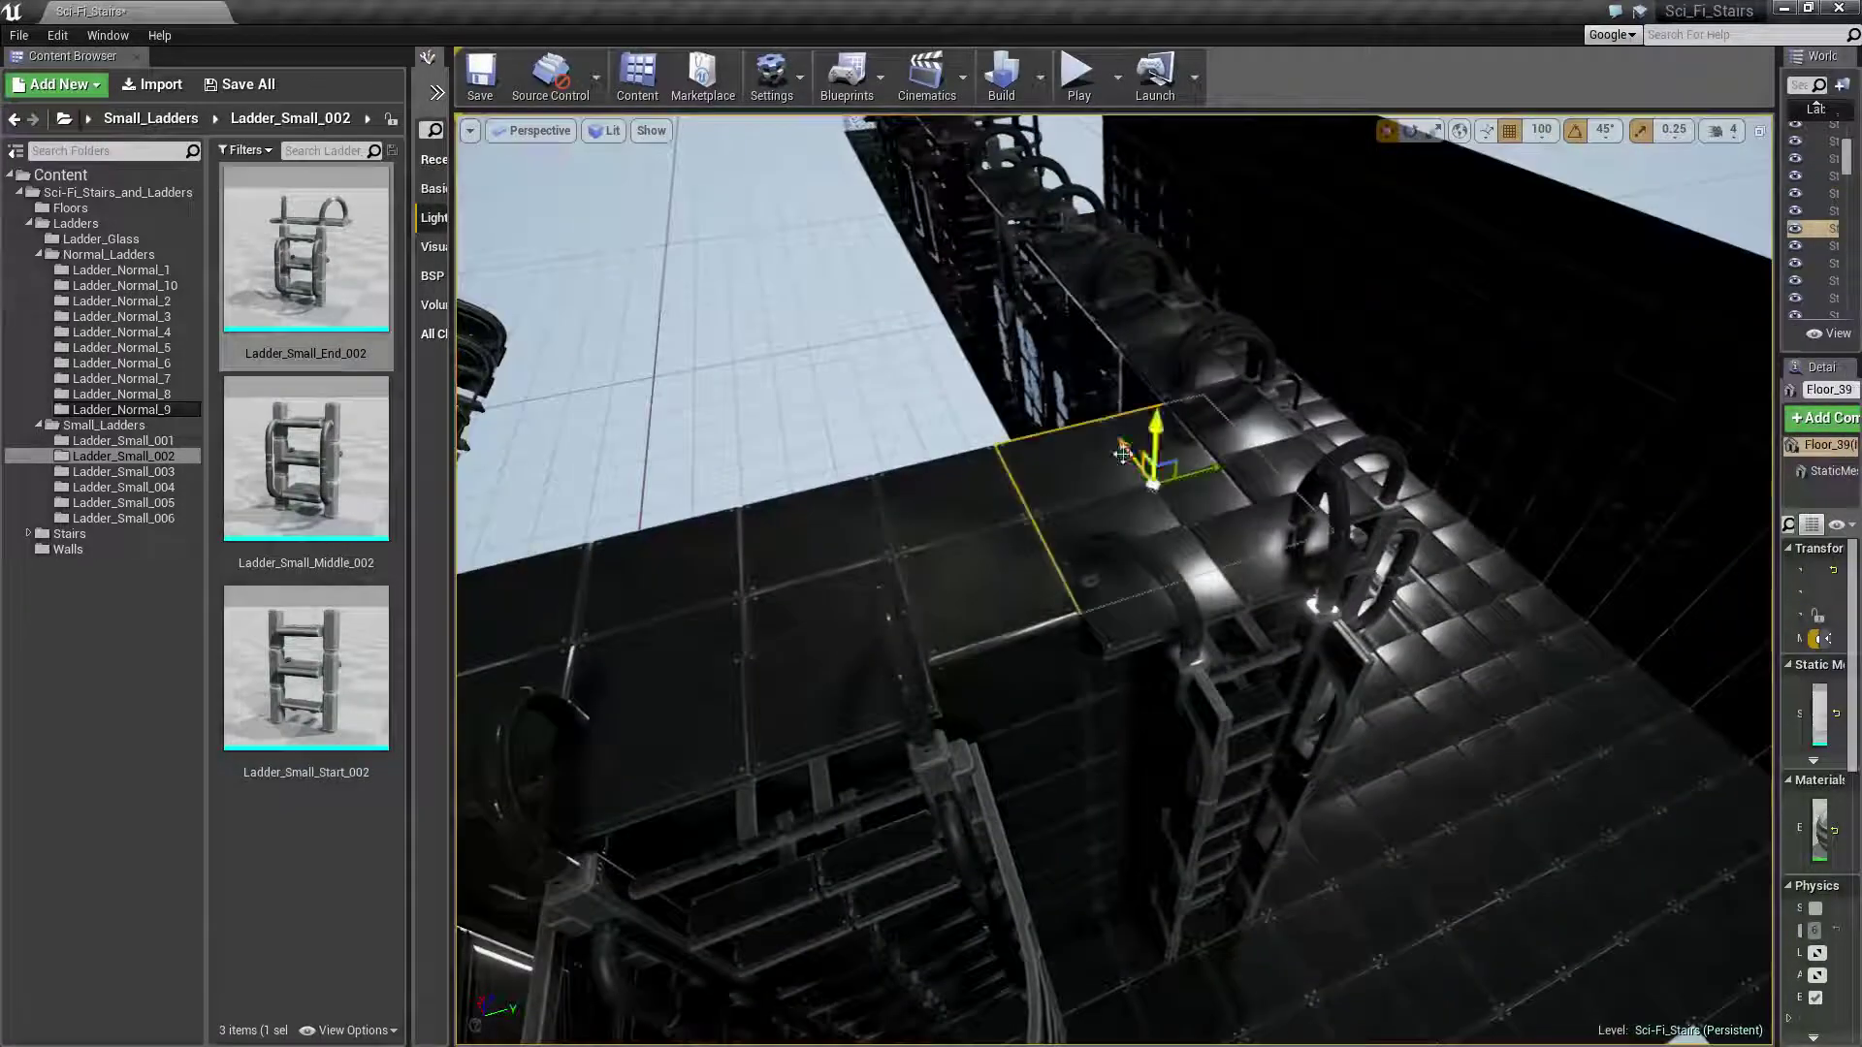
Select several dark floor tiles together and slide them back and to the left
{"action": "left_click", "coordinate": [870, 532], "text": "ctrl"}
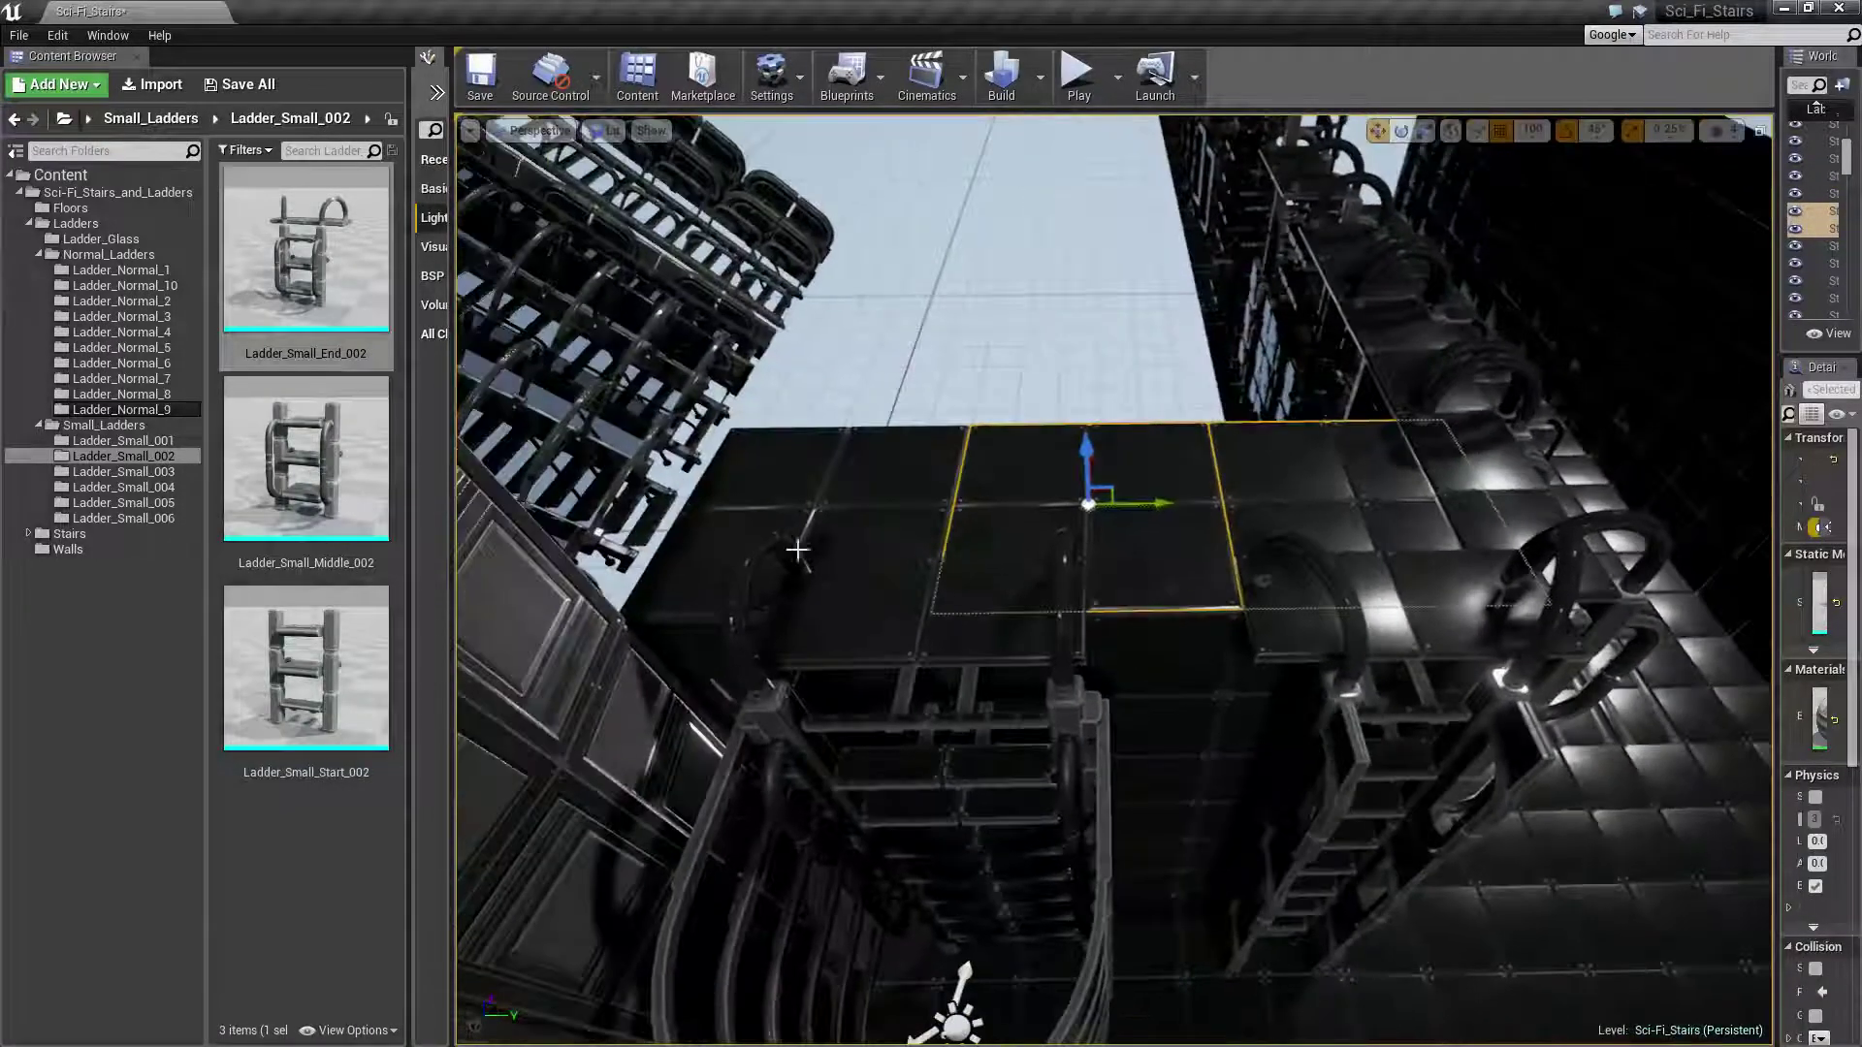
{"action": "right_click_drag", "start_coordinate": [1204, 523], "coordinate": [1216, 532]}
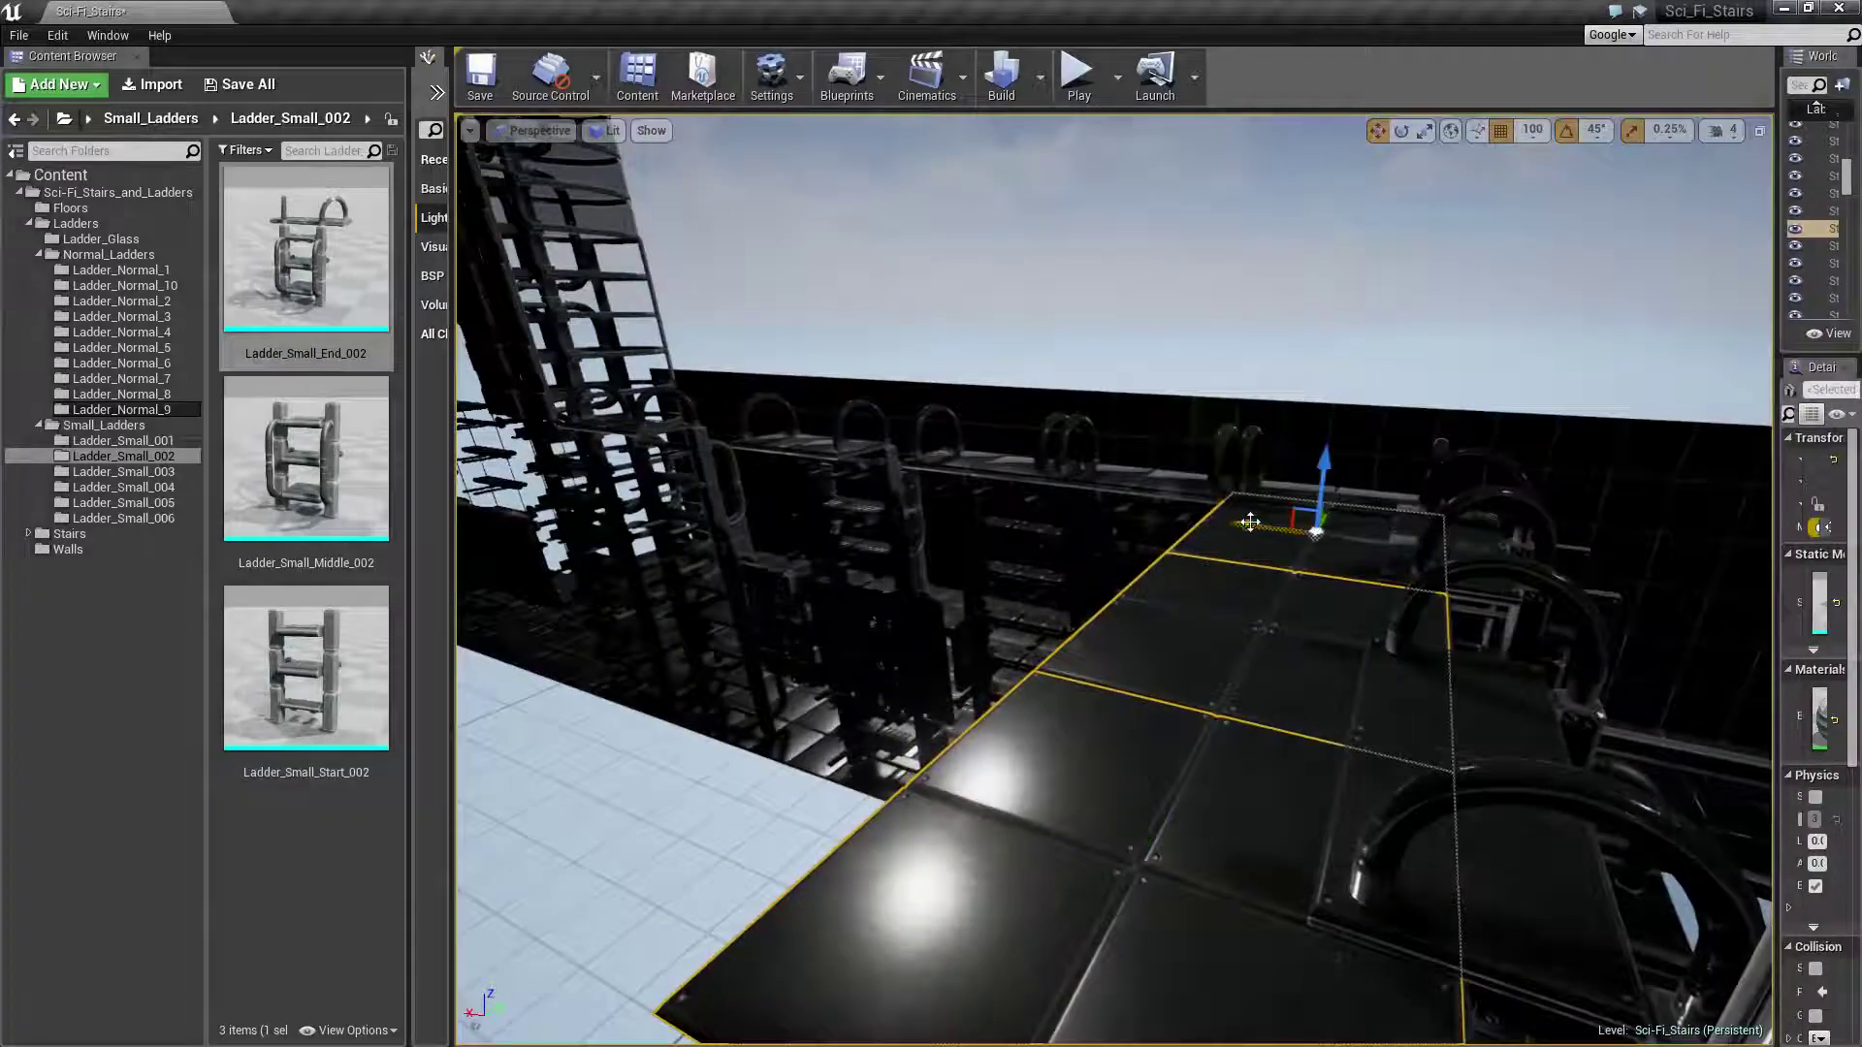
{"action": "left_click_drag", "start_coordinate": [1211, 660], "coordinate": [1048, 854]}
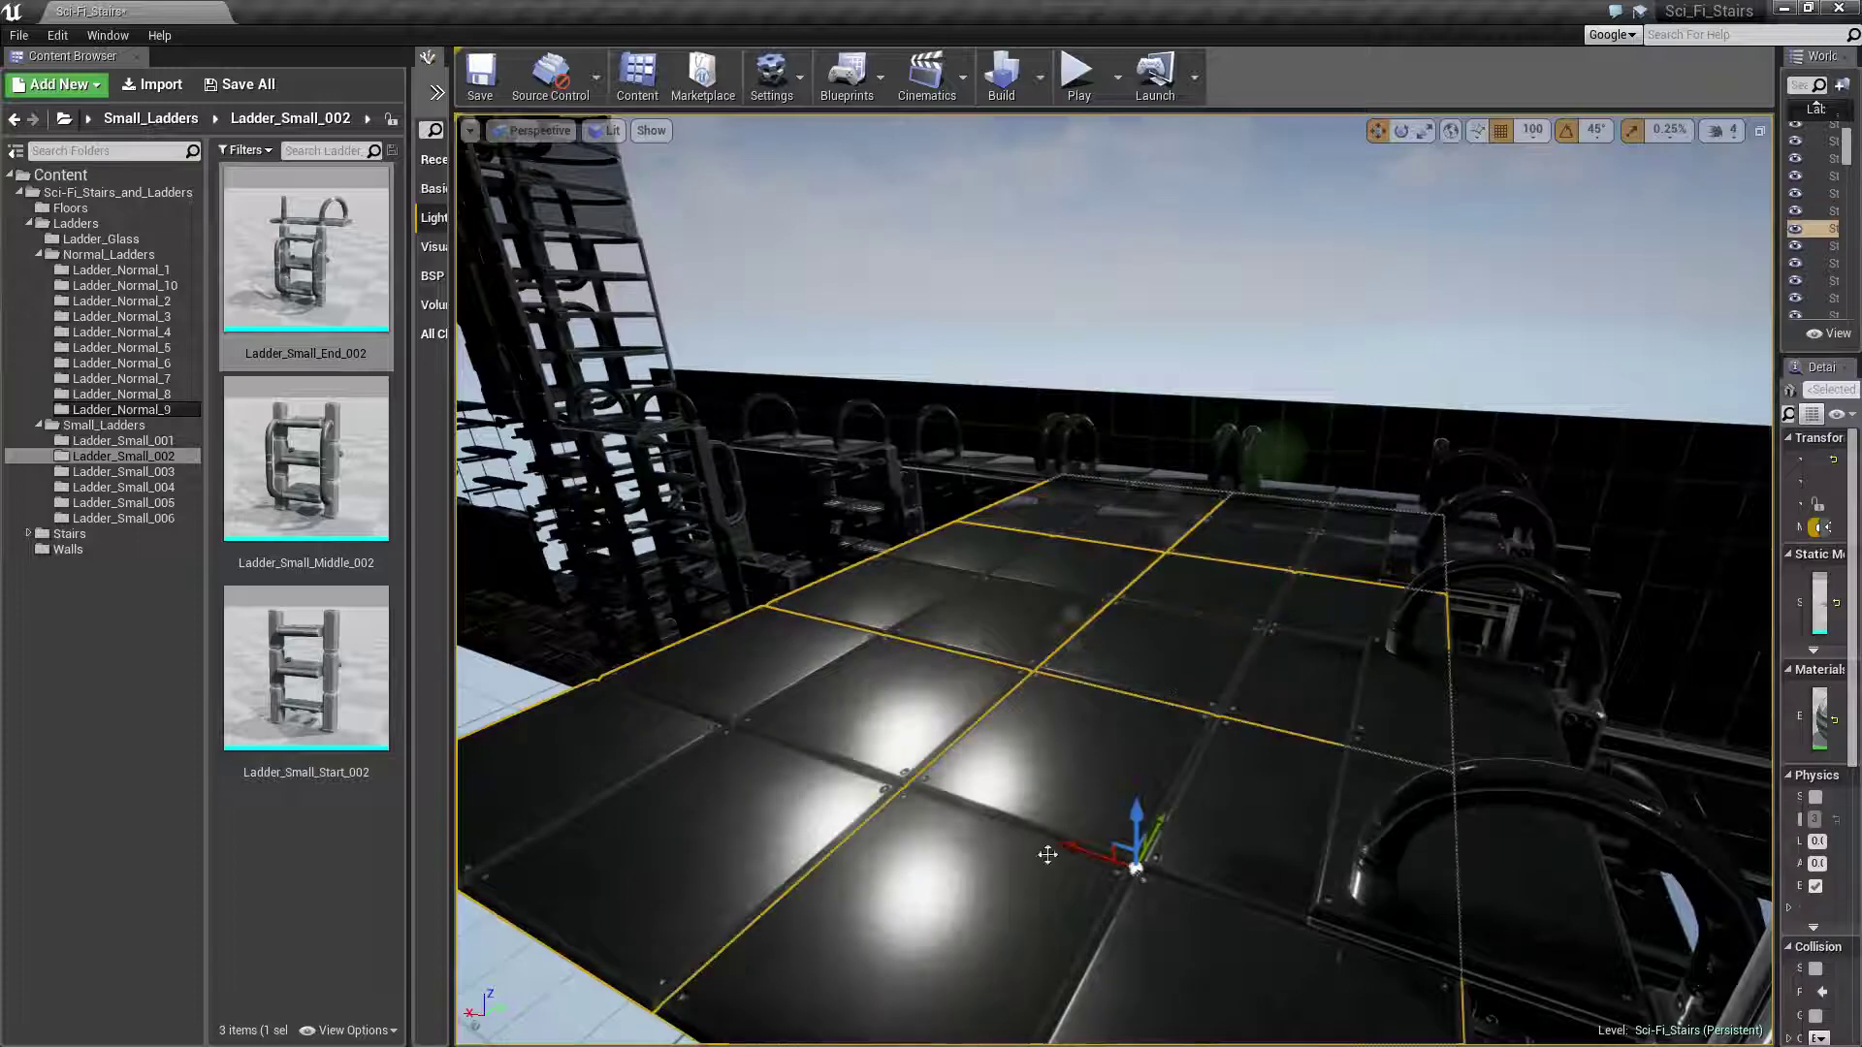
{"action": "left_click", "coordinate": [1009, 448], "text": "ctrl"}
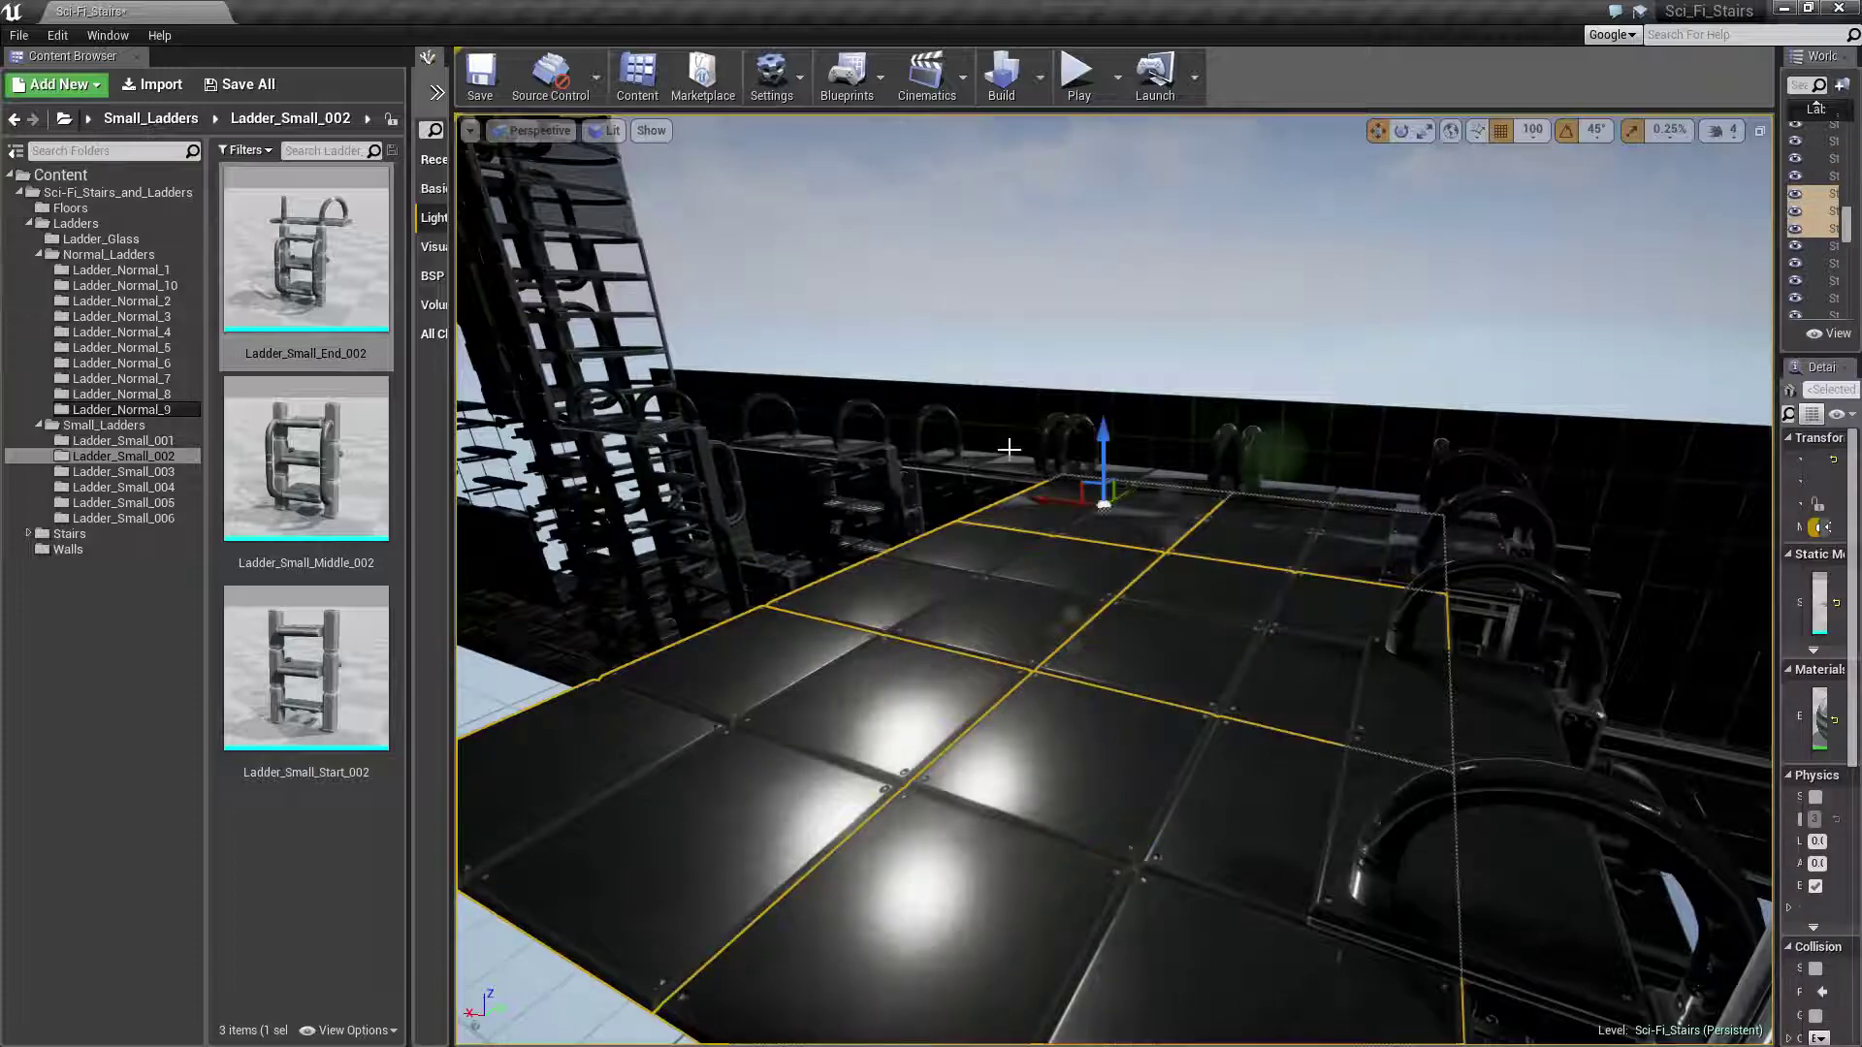
{"action": "left_click_drag", "start_coordinate": [1046, 497], "coordinate": [684, 407]}
{"action": "mouse_move", "coordinate": [684, 407]}
{"action": "right_mouse_down"}
{"action": "mouse_move", "coordinate": [873, 291]}
{"action": "mouse_move", "coordinate": [970, 436]}
{"action": "right_mouse_up"}
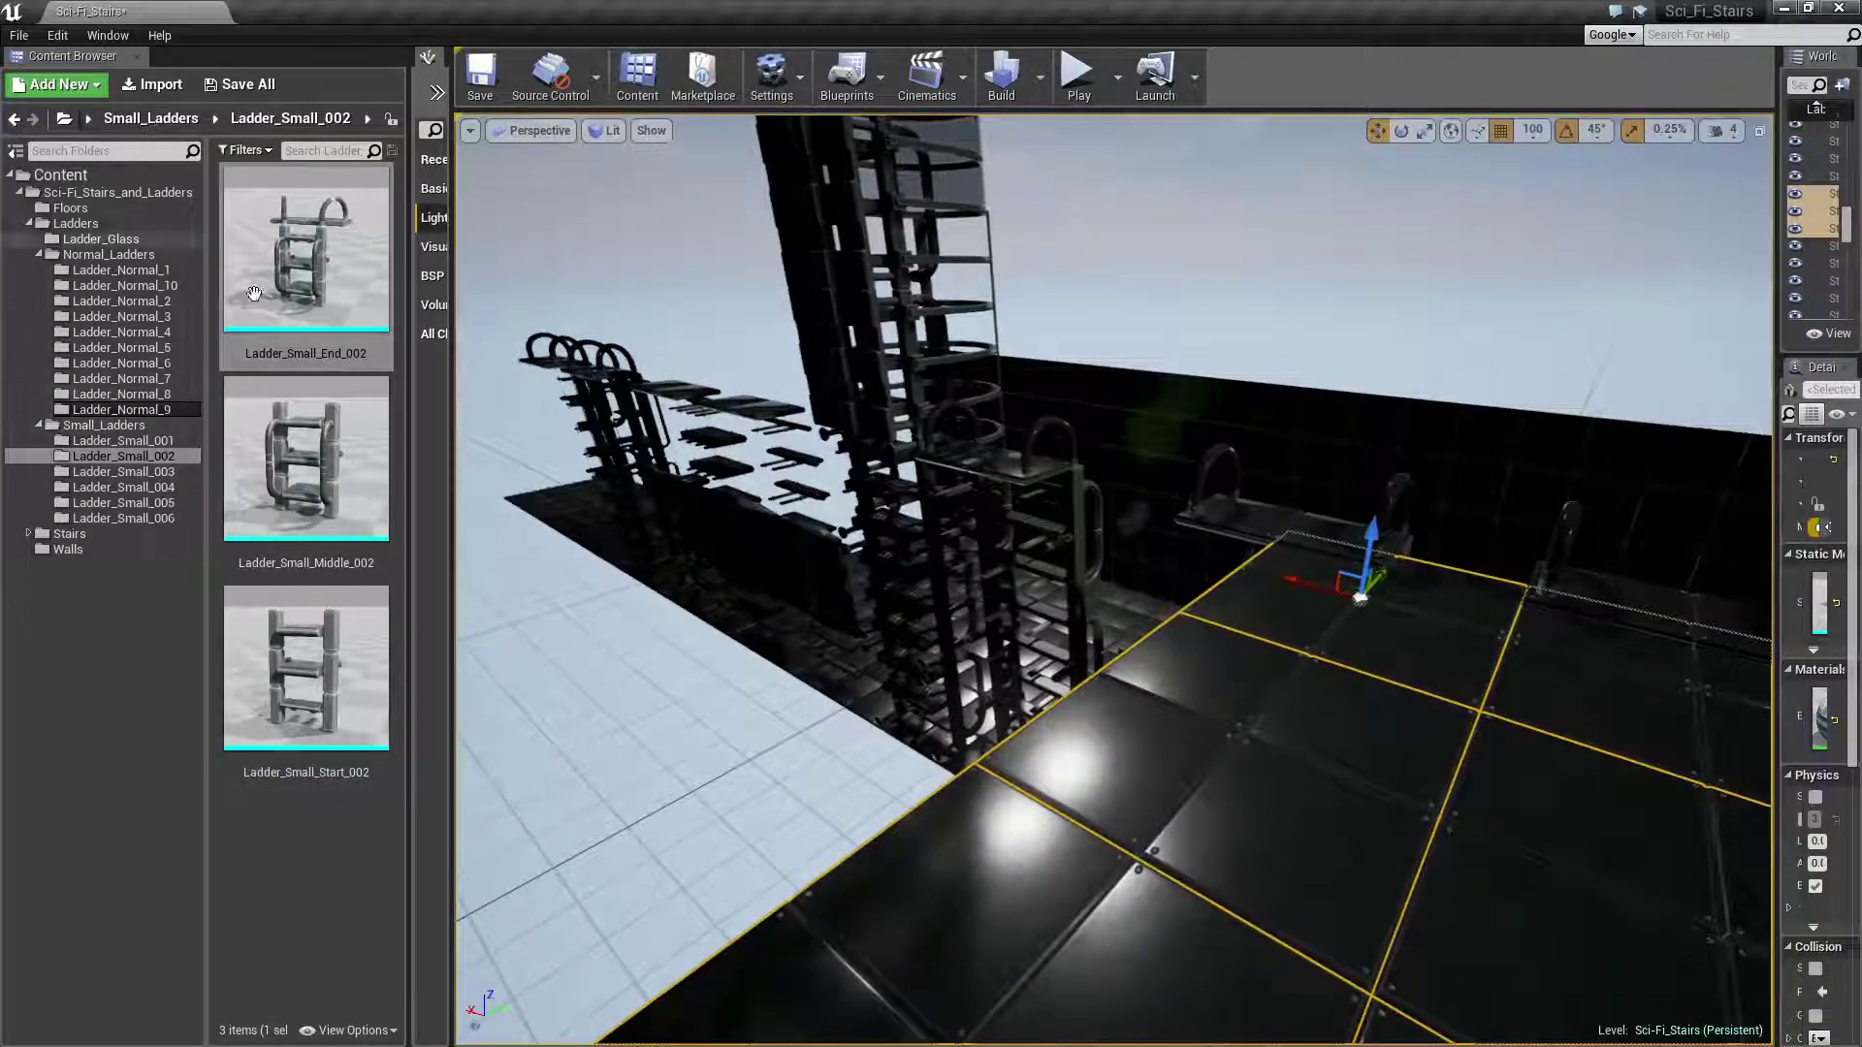
Open the Floors assets and place a Floor_001 piece onto the platform
{"action": "left_click", "coordinate": [116, 550]}
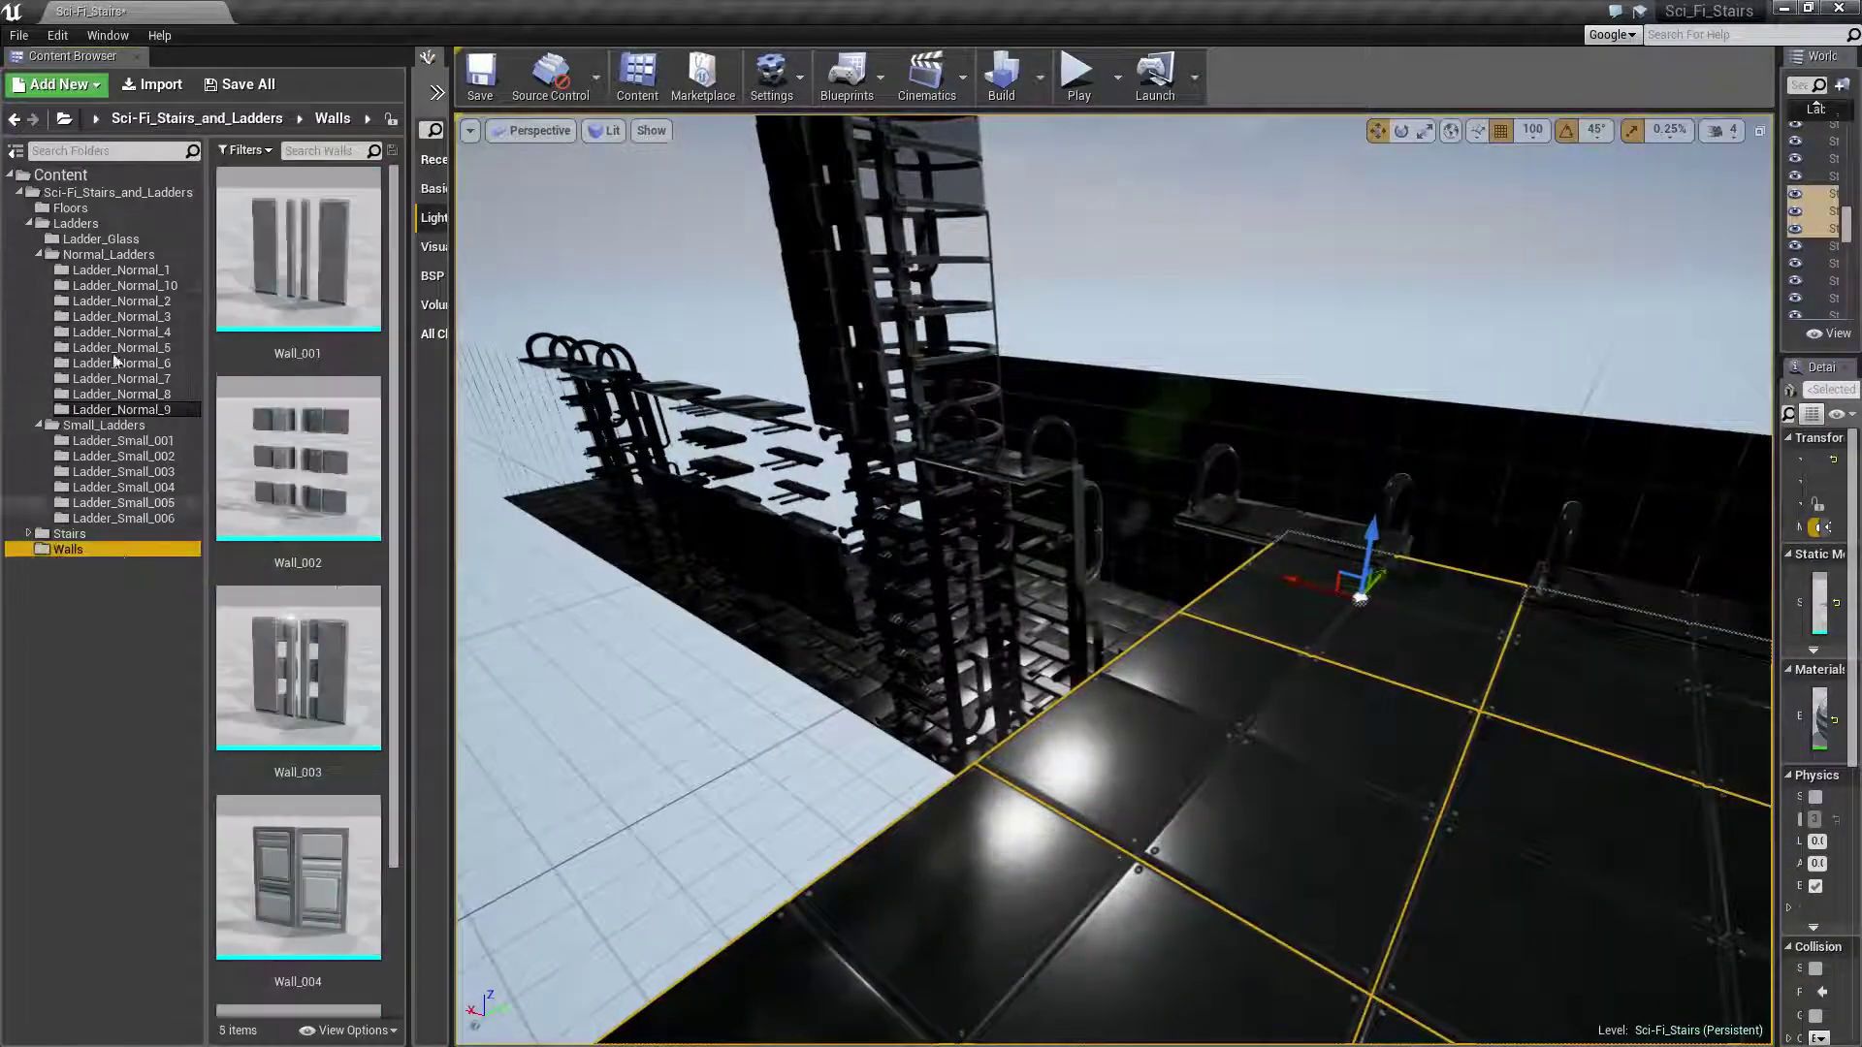
{"action": "left_click", "coordinate": [91, 209]}
{"action": "scroll", "coordinate": [361, 580], "scroll_direction": "down", "scroll_amount": 1}
{"action": "scroll", "coordinate": [361, 580], "scroll_direction": "up", "scroll_amount": 1}
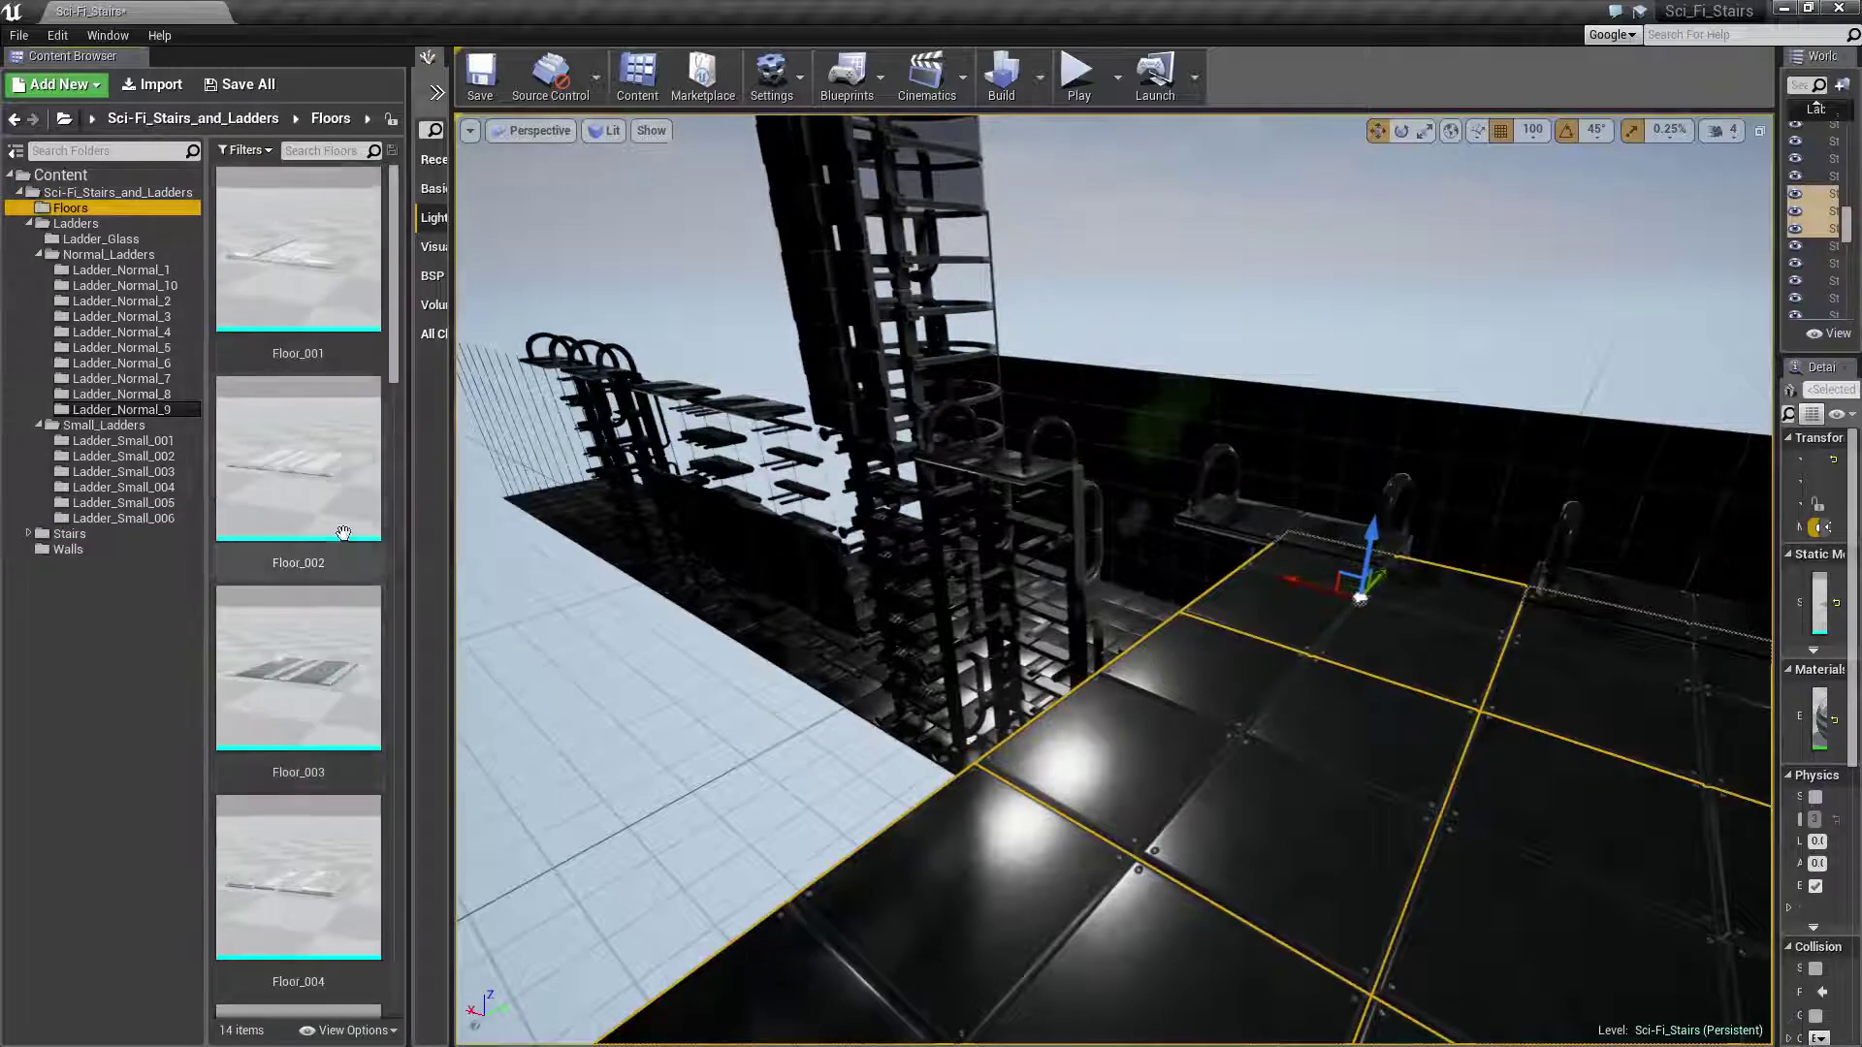
{"action": "mouse_move", "coordinate": [299, 252]}
{"action": "left_mouse_down"}
{"action": "mouse_move", "coordinate": [1380, 641]}
{"action": "mouse_move", "coordinate": [1368, 626]}
{"action": "left_mouse_up"}
{"action": "left_click_drag", "start_coordinate": [1333, 552], "coordinate": [1116, 511]}
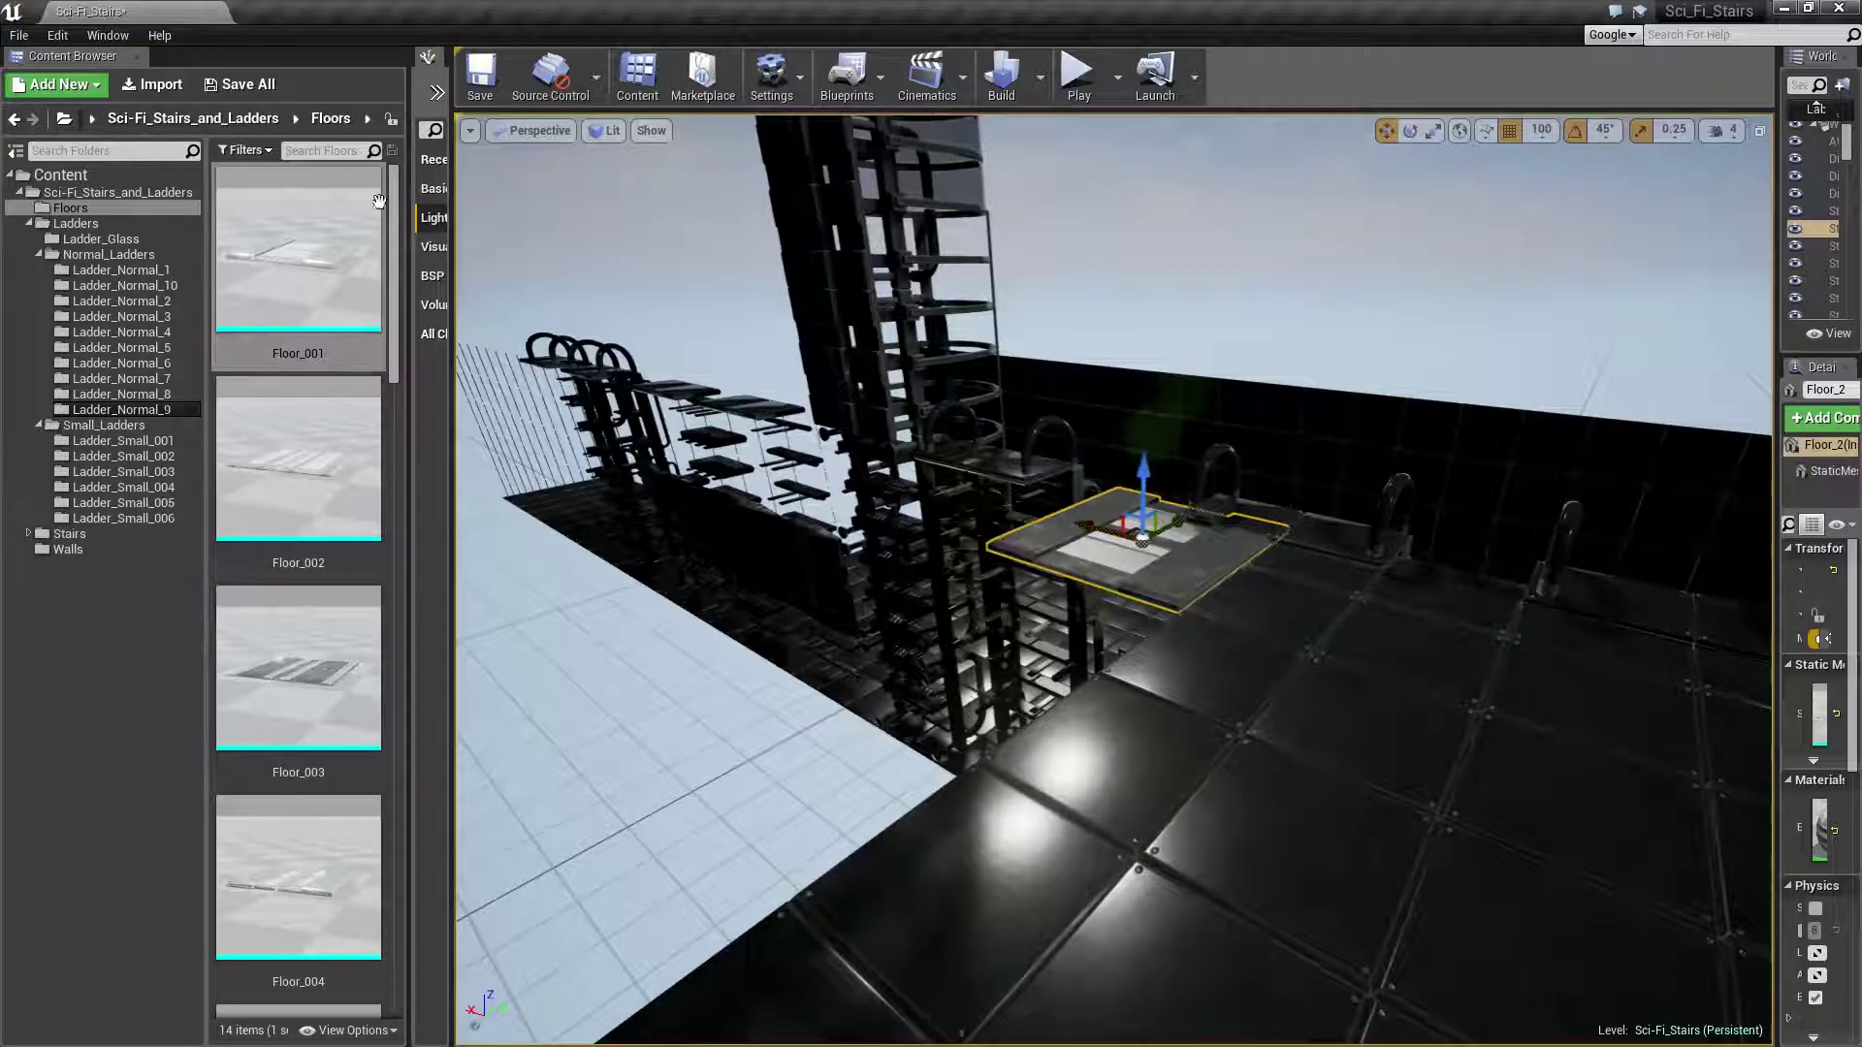
Place Floor_002 by the ladder and Floor_003 onto the walkway
{"action": "mouse_move", "coordinate": [299, 456]}
{"action": "left_mouse_down"}
{"action": "mouse_move", "coordinate": [1286, 734]}
{"action": "mouse_move", "coordinate": [783, 536]}
{"action": "left_mouse_up"}
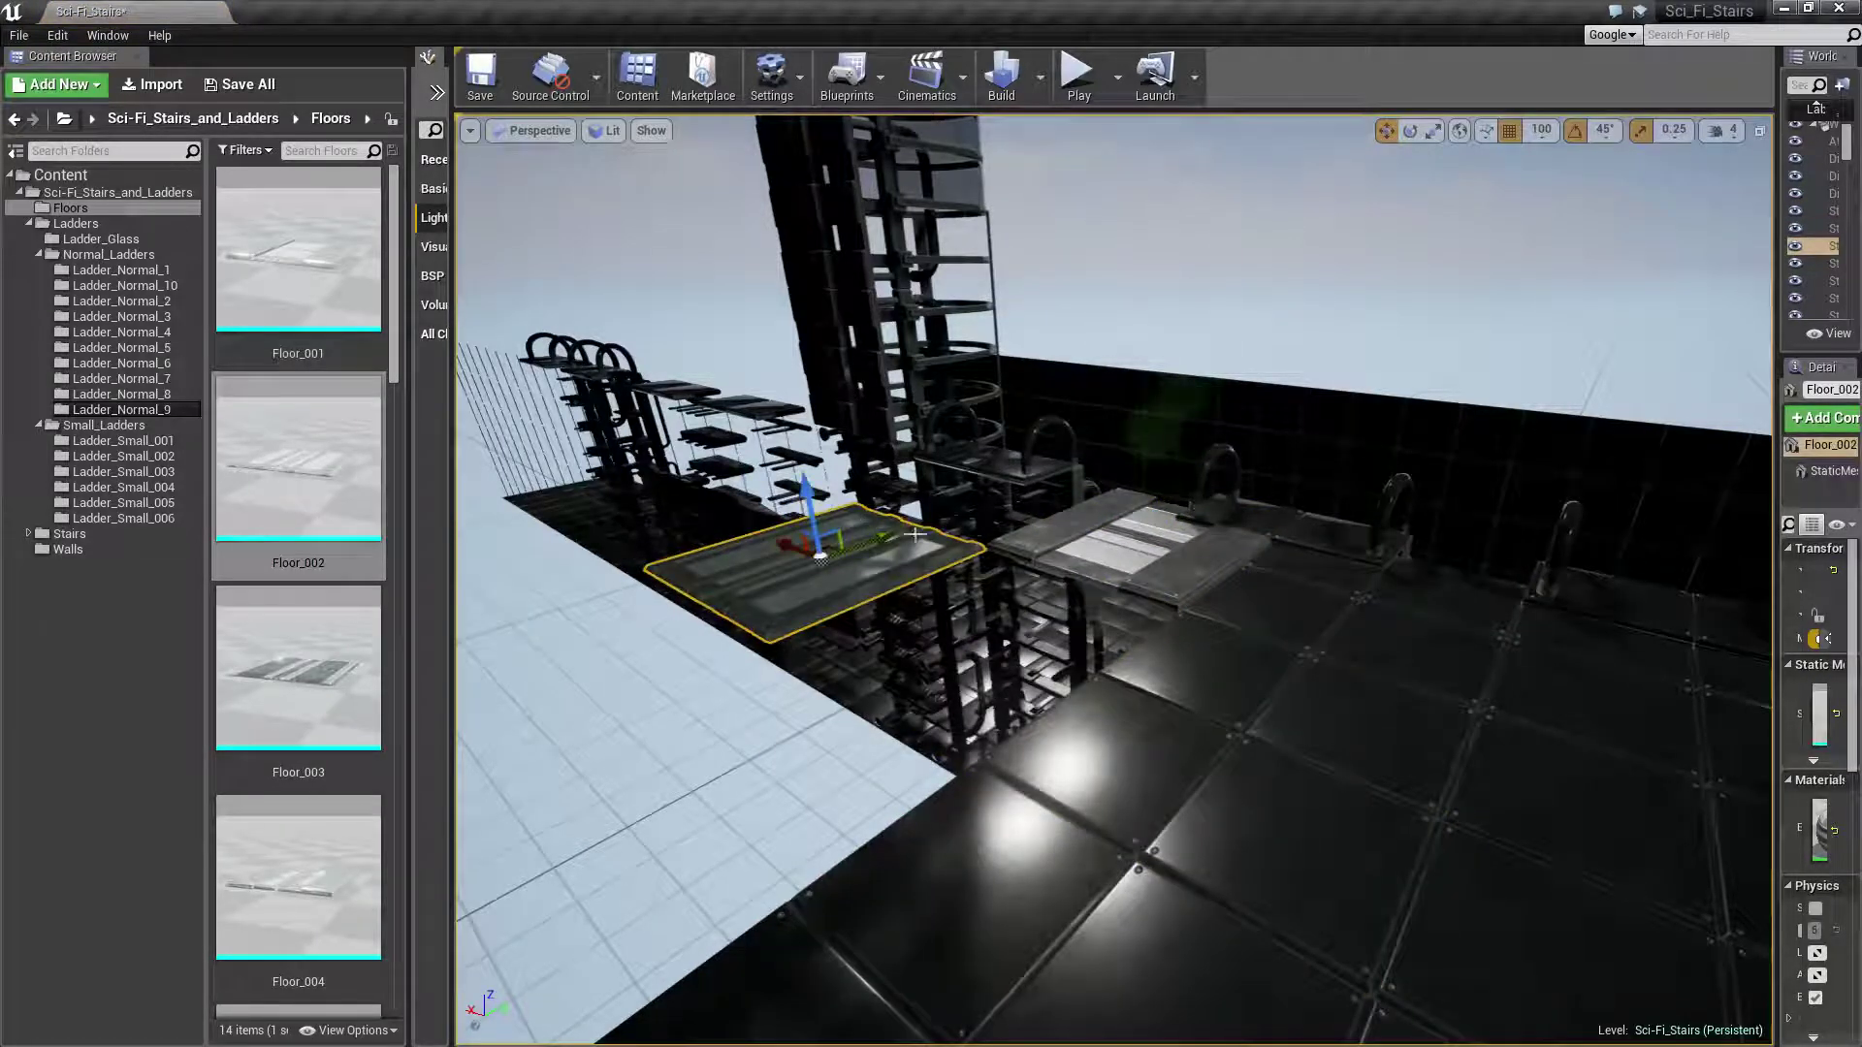
{"action": "left_click_drag", "start_coordinate": [916, 534], "coordinate": [1011, 472]}
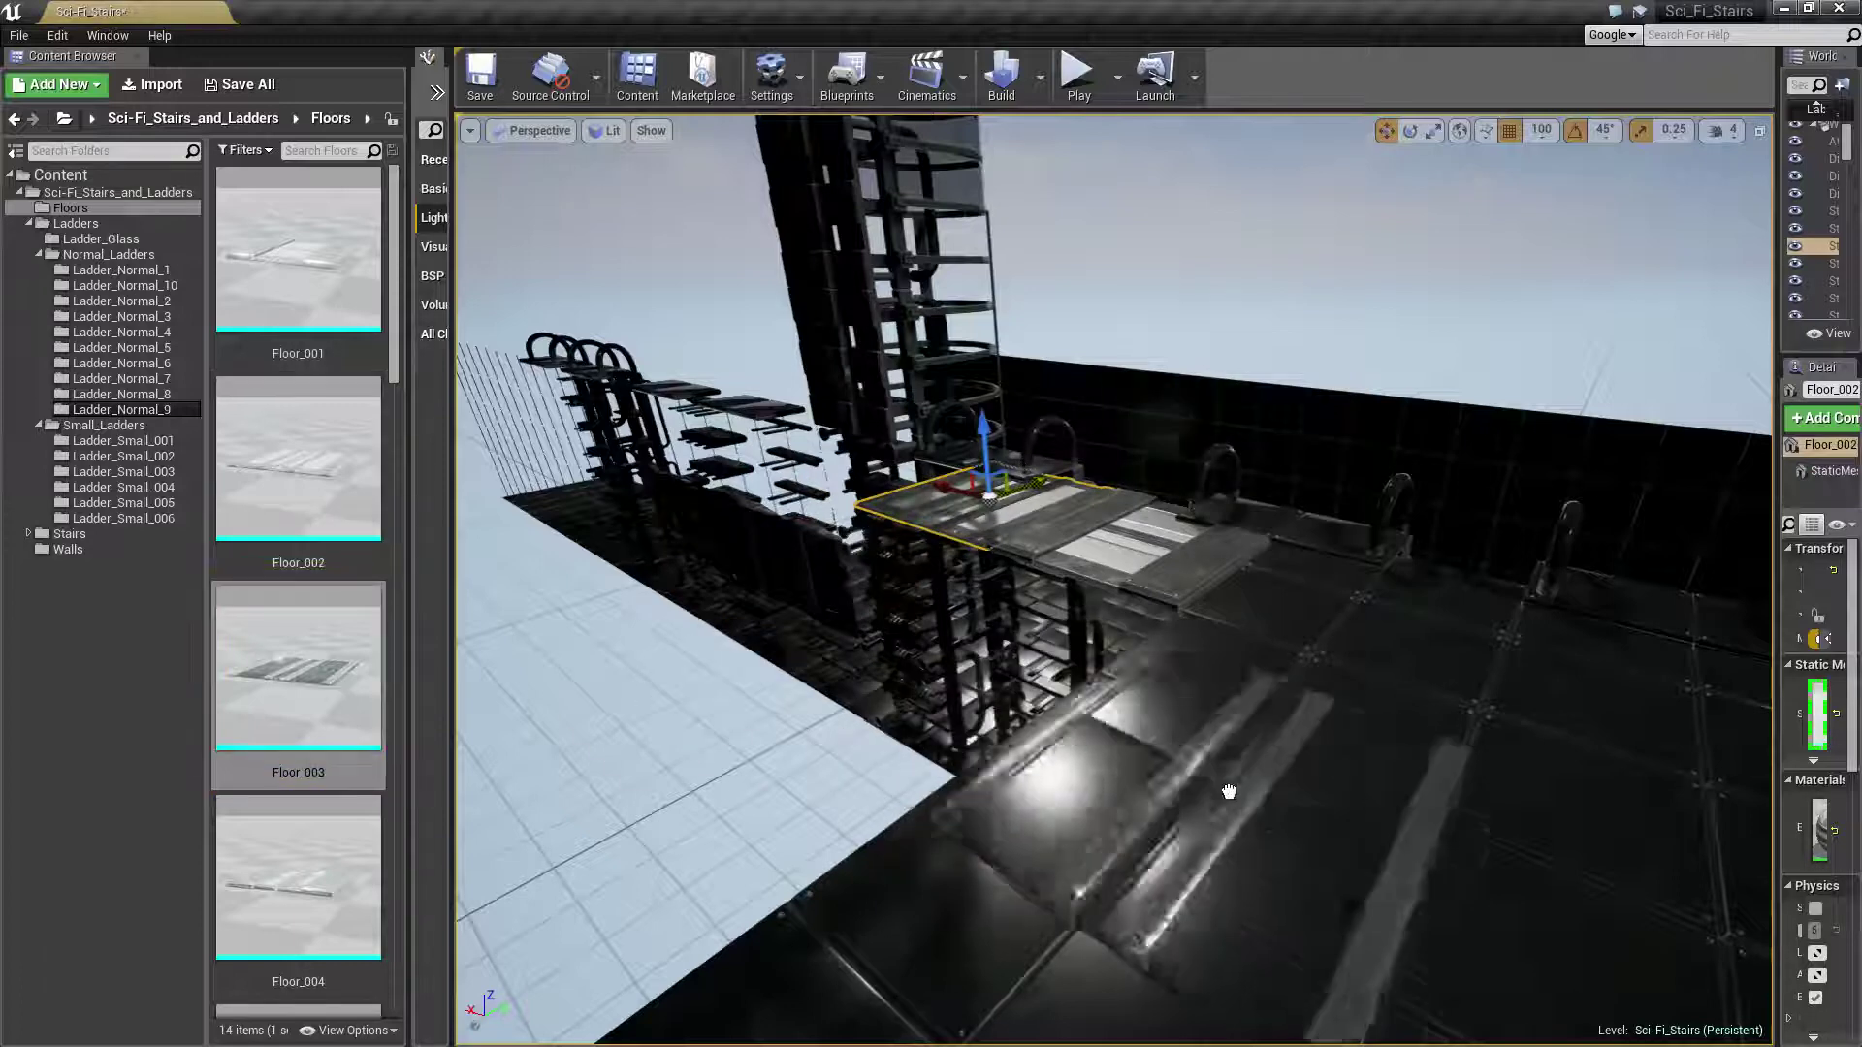
{"action": "left_click_drag", "start_coordinate": [249, 619], "coordinate": [1213, 766]}
{"action": "mouse_move", "coordinate": [1095, 746]}
{"action": "left_mouse_down"}
{"action": "mouse_move", "coordinate": [667, 497]}
{"action": "mouse_move", "coordinate": [938, 464]}
{"action": "left_mouse_up"}
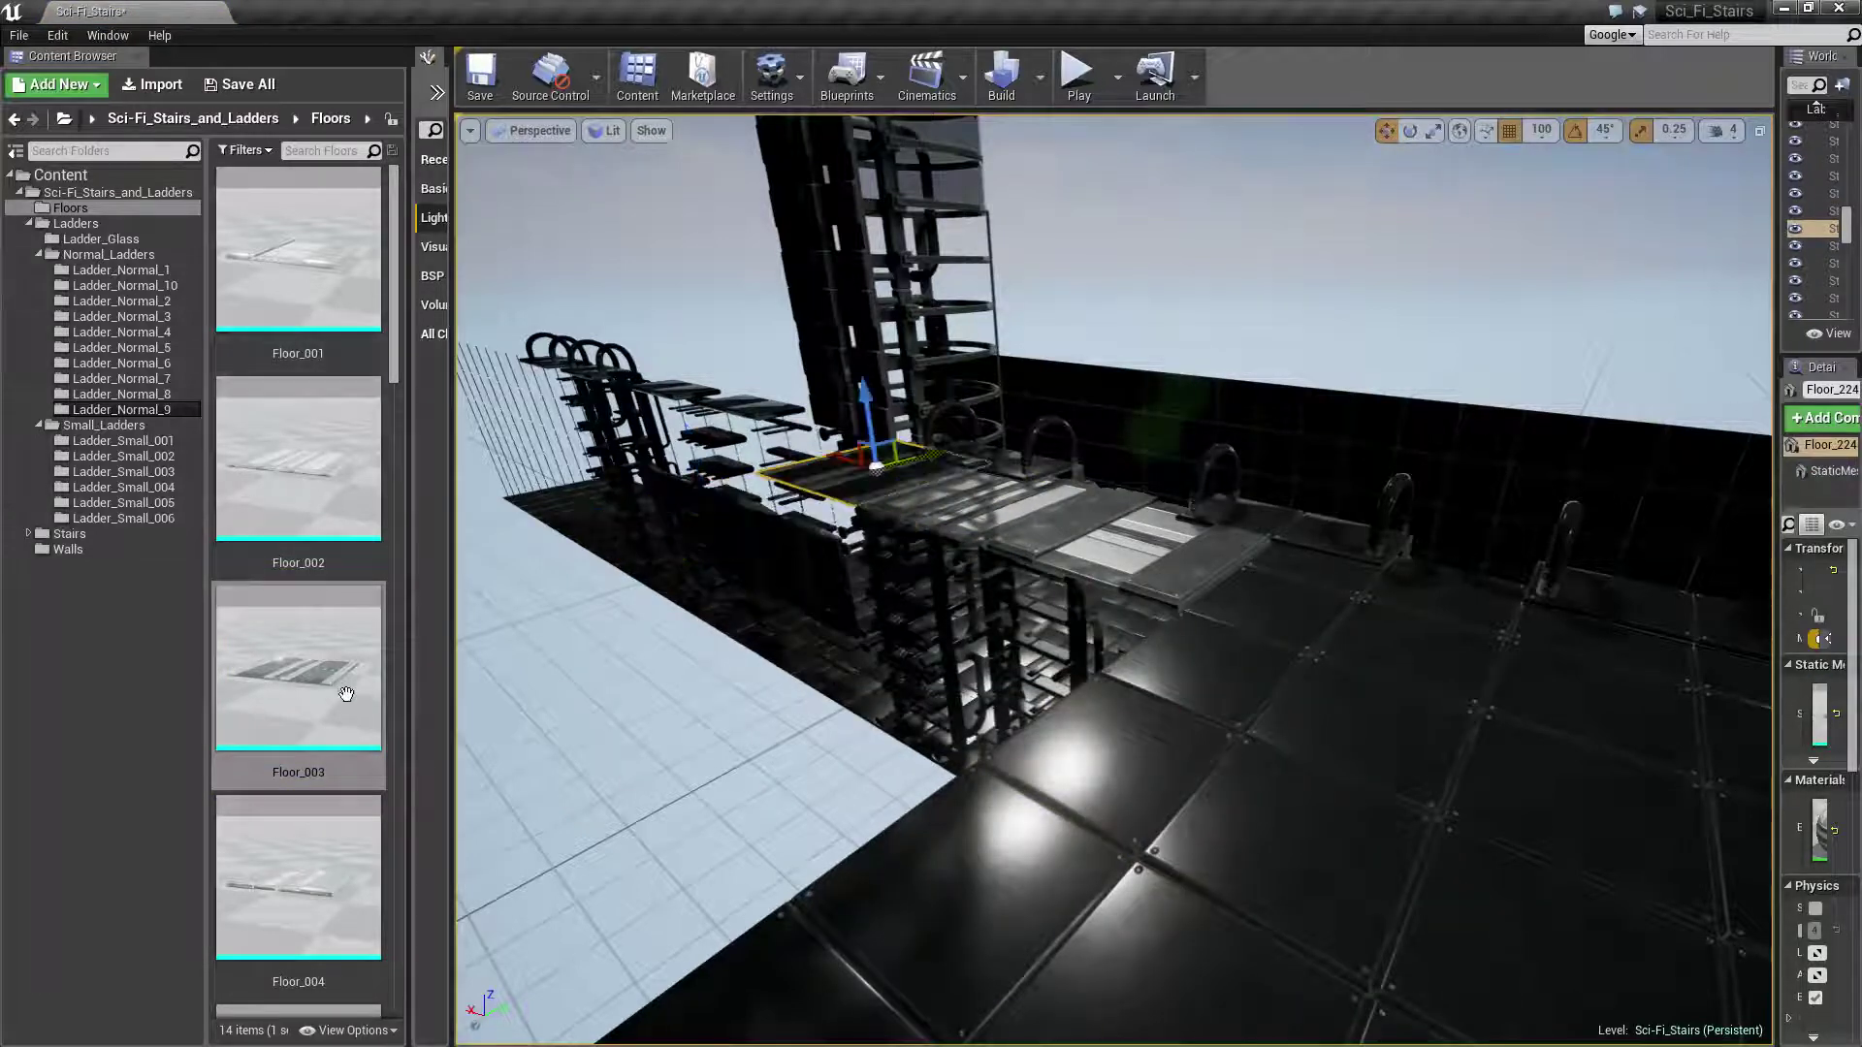
Add further floor pieces, including Floor_005 and Floor_008, onto the ladder platforms
{"action": "scroll", "coordinate": [318, 681], "scroll_direction": "down", "scroll_amount": 2}
{"action": "mouse_move", "coordinate": [305, 786]}
{"action": "left_mouse_down"}
{"action": "mouse_move", "coordinate": [1134, 855]}
{"action": "mouse_move", "coordinate": [486, 463]}
{"action": "mouse_move", "coordinate": [795, 410]}
{"action": "left_mouse_up"}
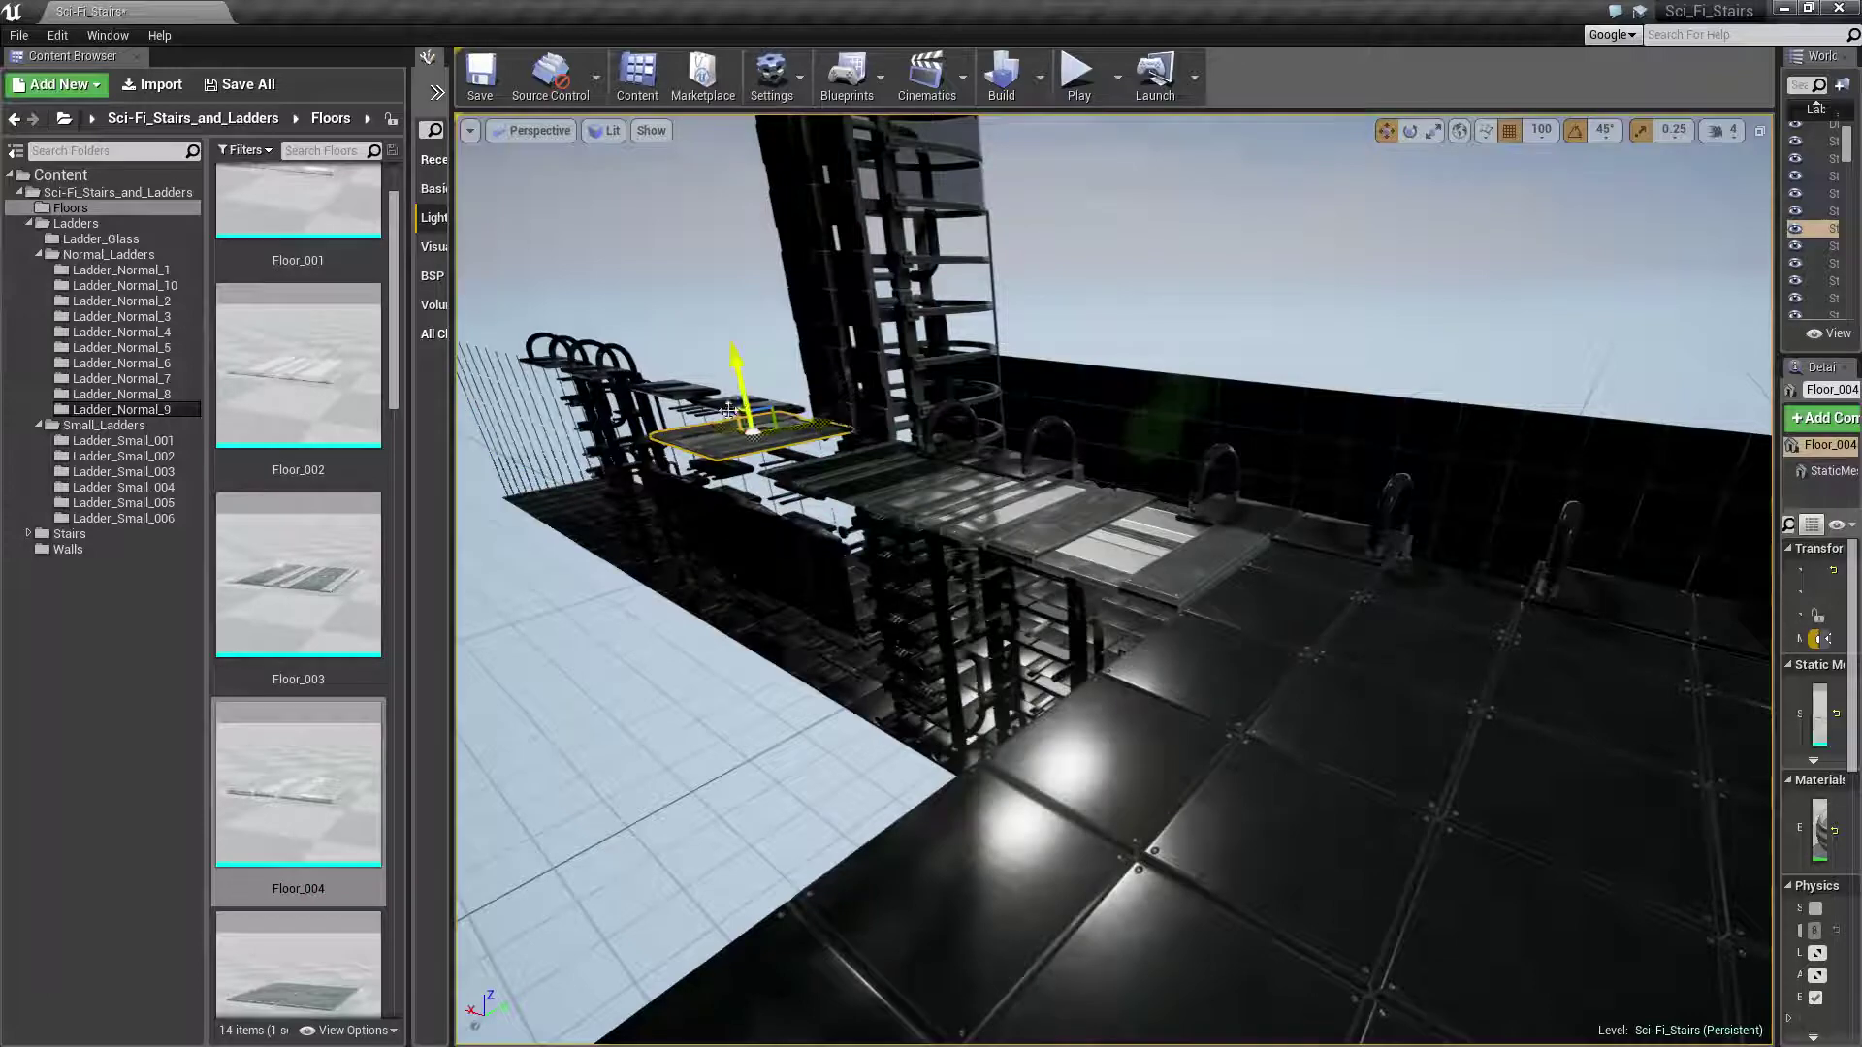
{"action": "right_click_drag", "start_coordinate": [729, 411], "coordinate": [481, 501]}
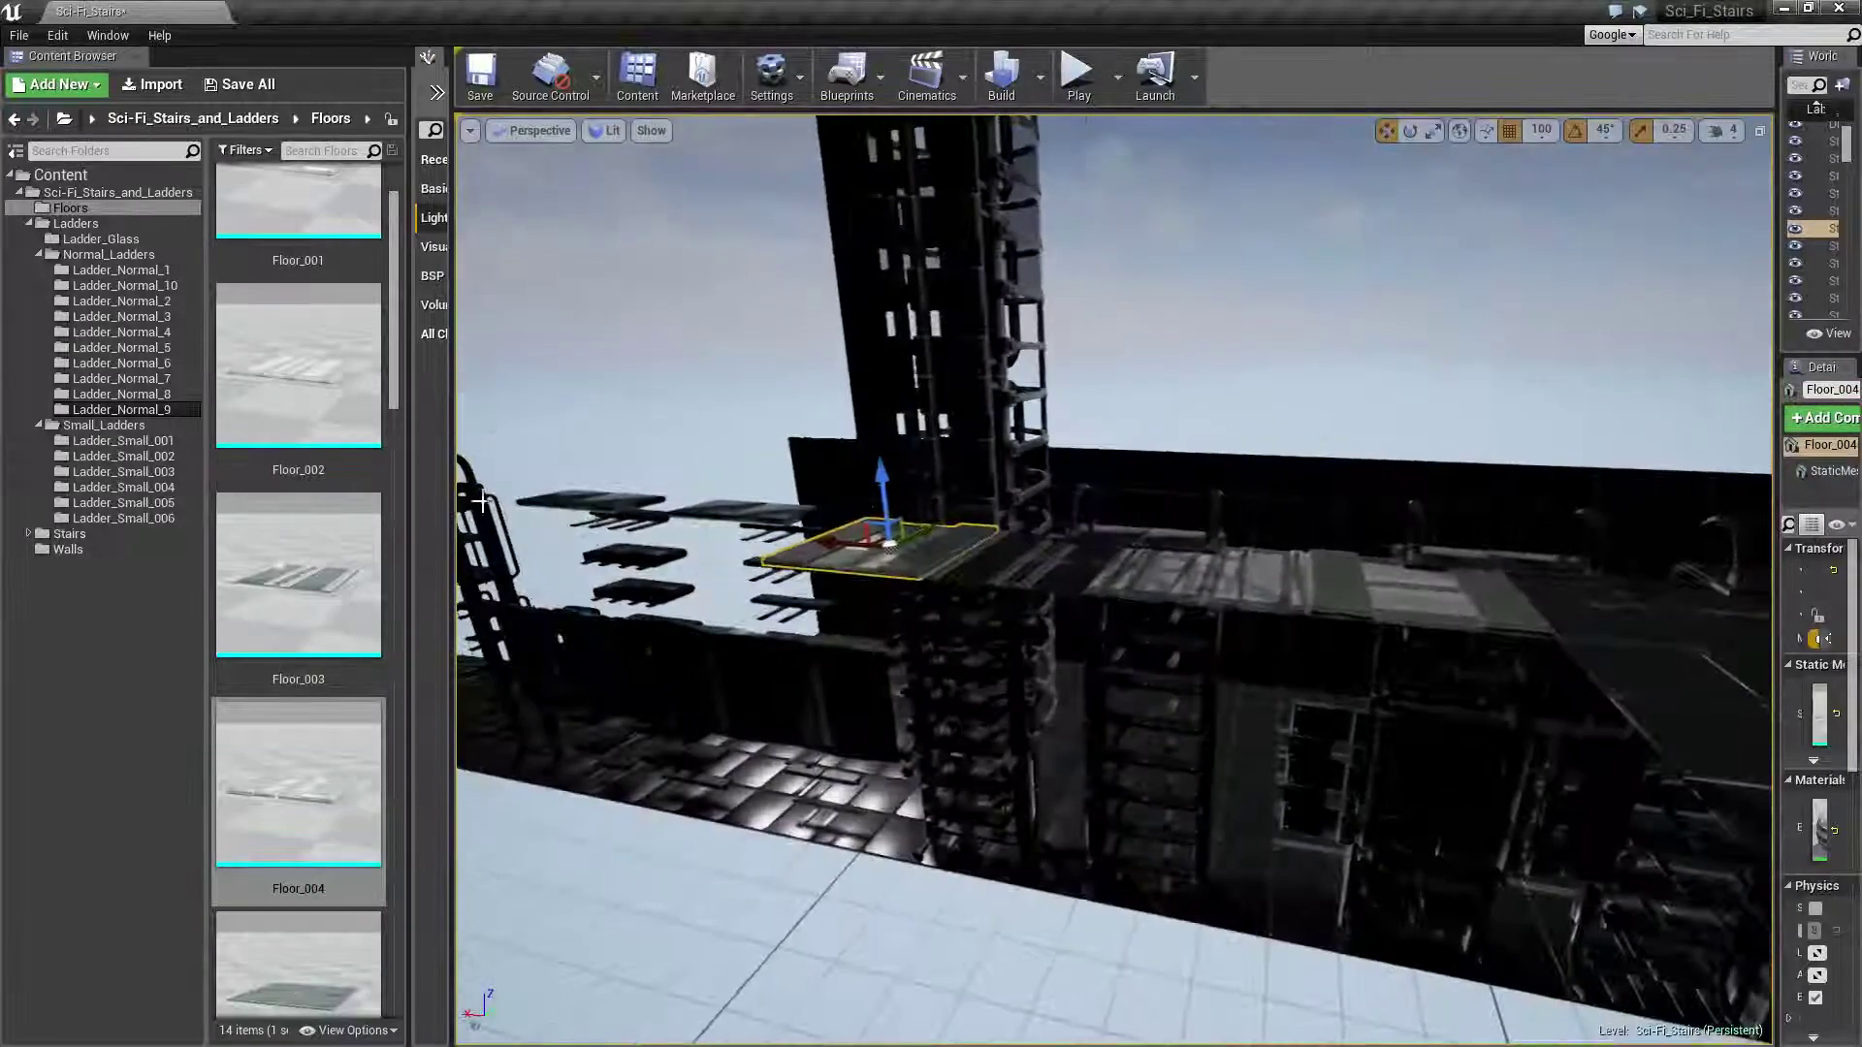
{"action": "scroll", "coordinate": [347, 744], "scroll_direction": "down", "scroll_amount": 2}
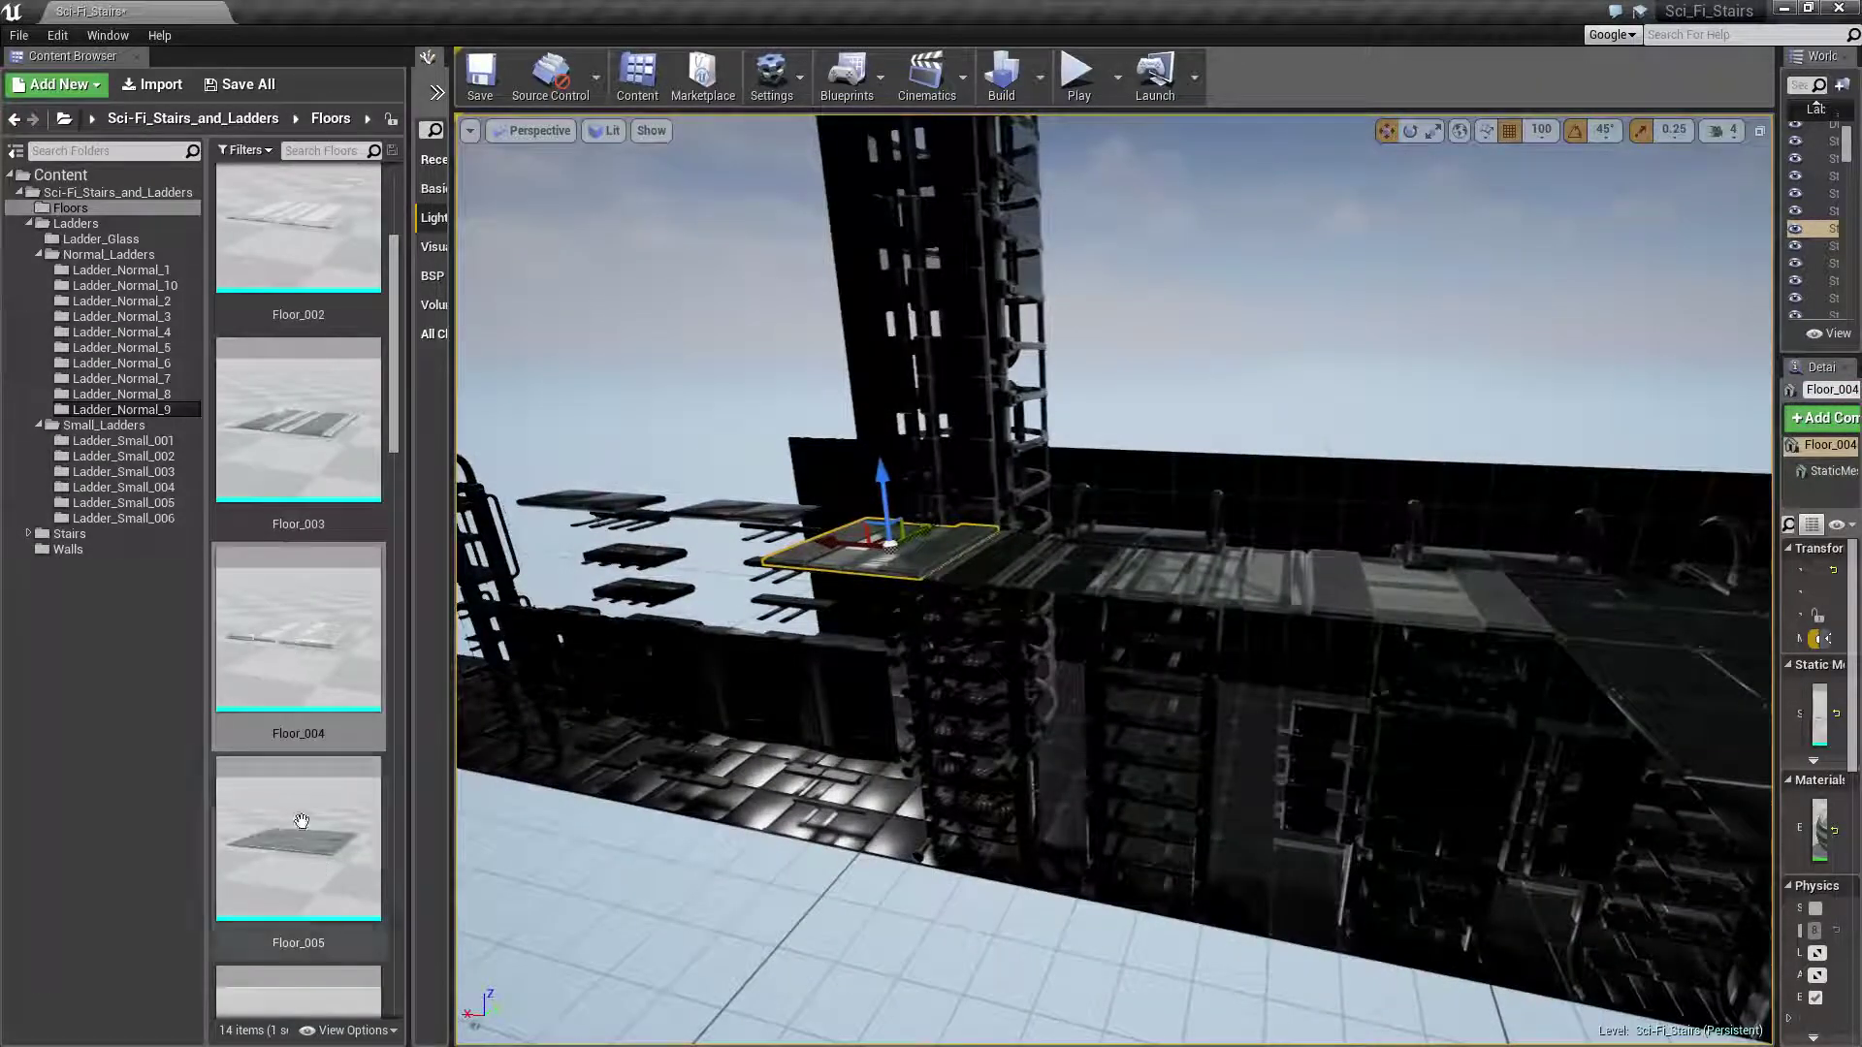
{"action": "mouse_move", "coordinate": [298, 838]}
{"action": "left_mouse_down"}
{"action": "mouse_move", "coordinate": [1214, 573]}
{"action": "mouse_move", "coordinate": [754, 533]}
{"action": "left_mouse_up"}
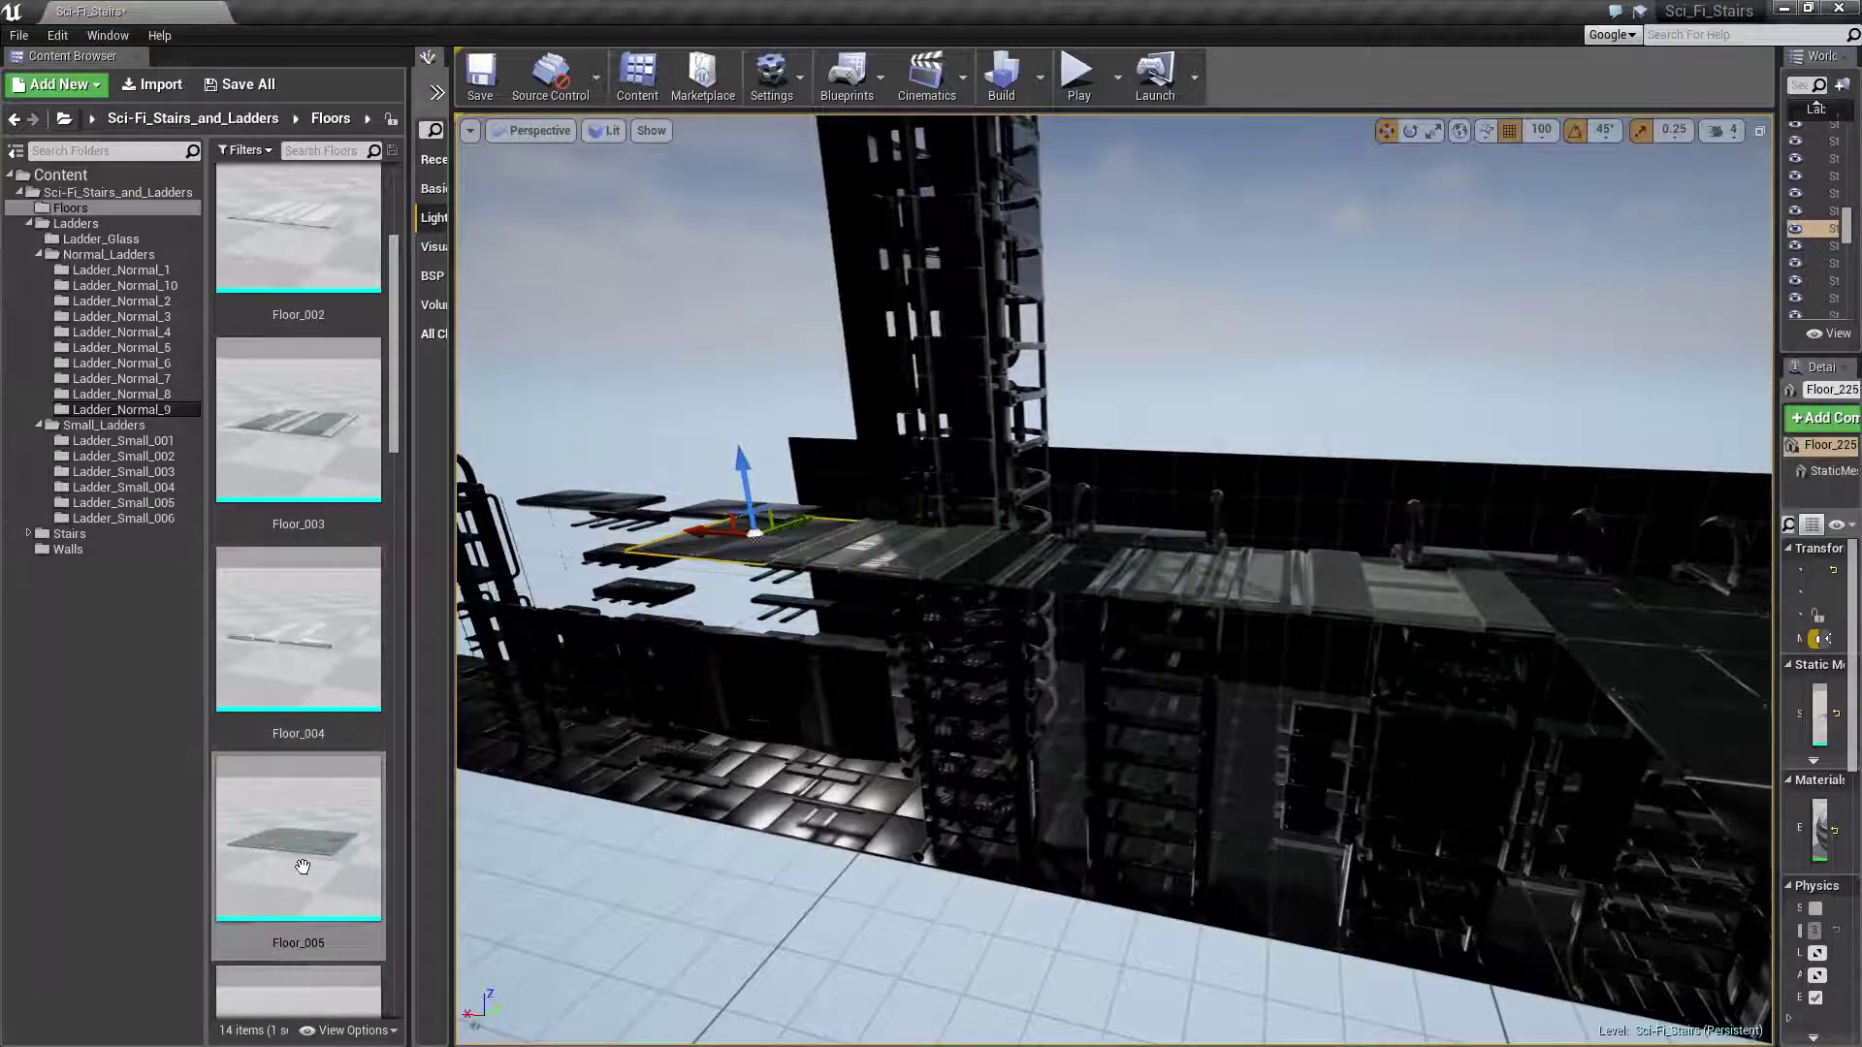
{"action": "scroll", "coordinate": [279, 803], "scroll_direction": "down", "scroll_amount": 2}
{"action": "mouse_move", "coordinate": [296, 853]}
{"action": "left_mouse_down"}
{"action": "mouse_move", "coordinate": [970, 562]}
{"action": "mouse_move", "coordinate": [570, 526]}
{"action": "left_mouse_up"}
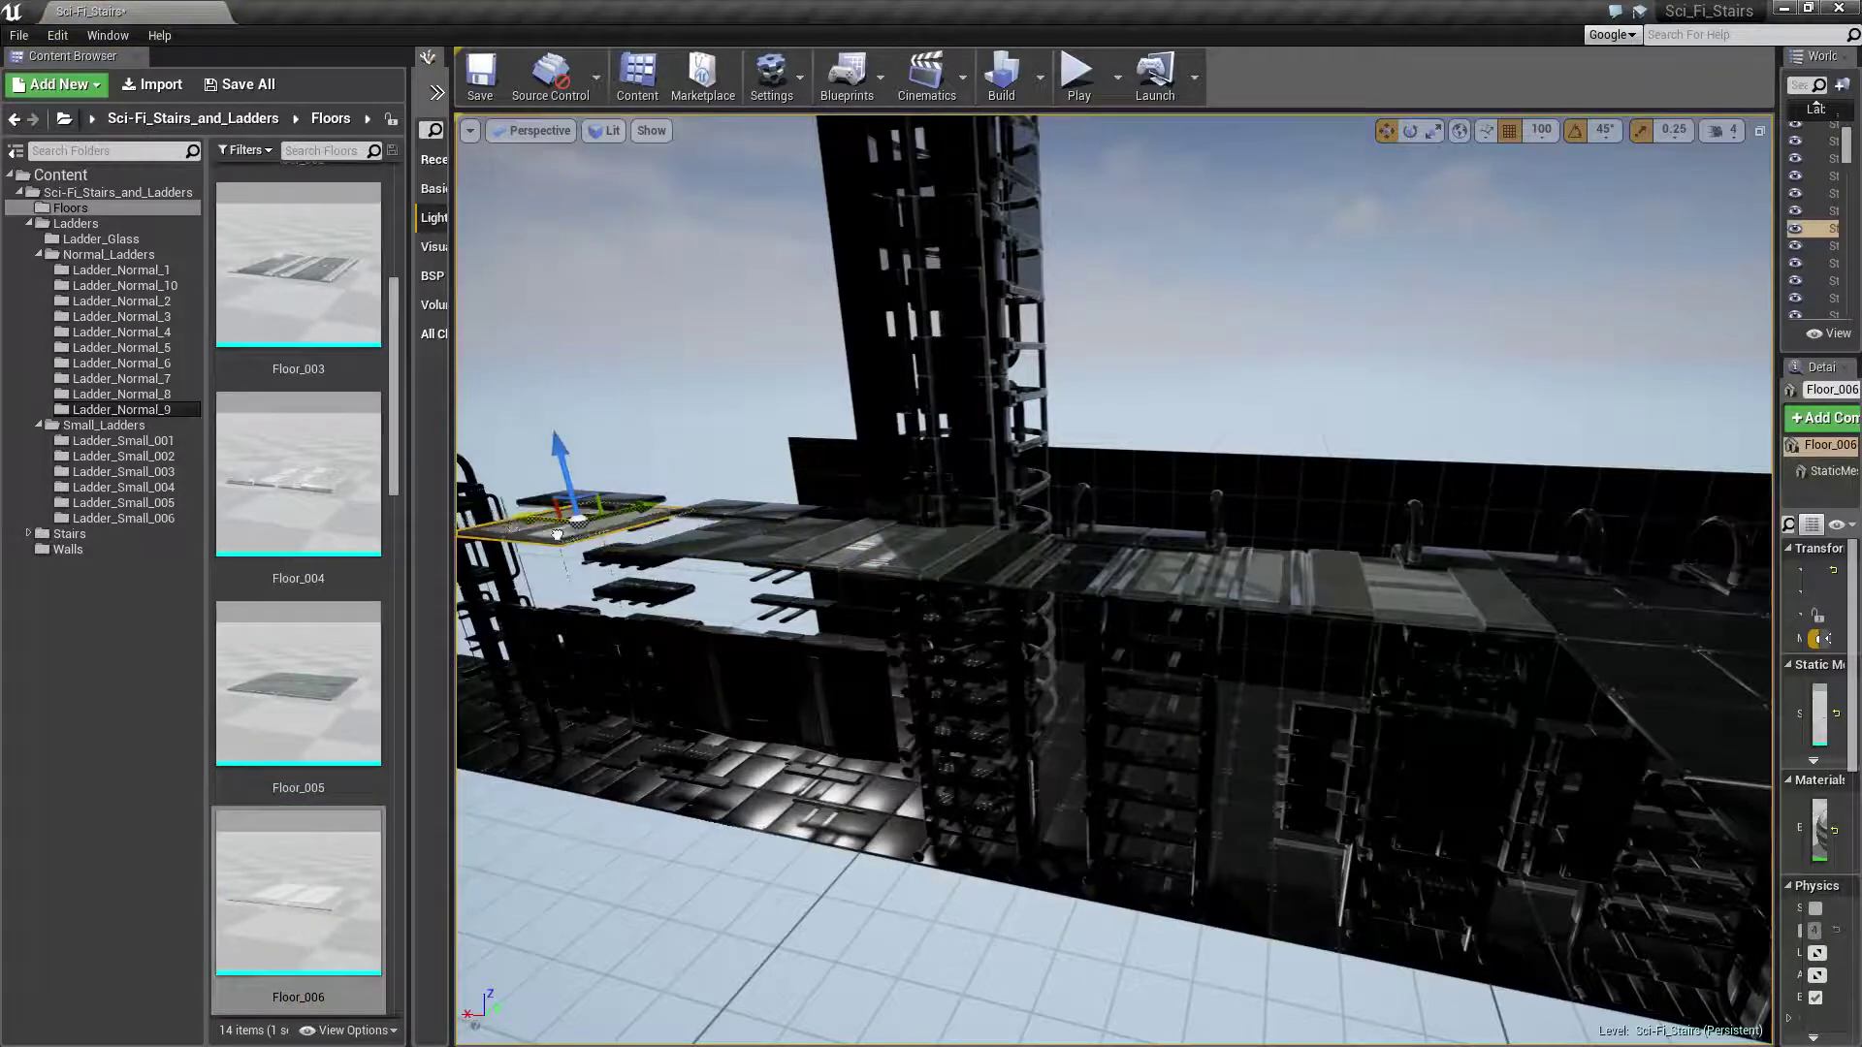
{"action": "scroll", "coordinate": [328, 819], "scroll_direction": "down", "scroll_amount": 4}
{"action": "mouse_move", "coordinate": [341, 873]}
{"action": "left_mouse_down"}
{"action": "mouse_move", "coordinate": [704, 525]}
{"action": "mouse_move", "coordinate": [496, 498]}
{"action": "left_mouse_up"}
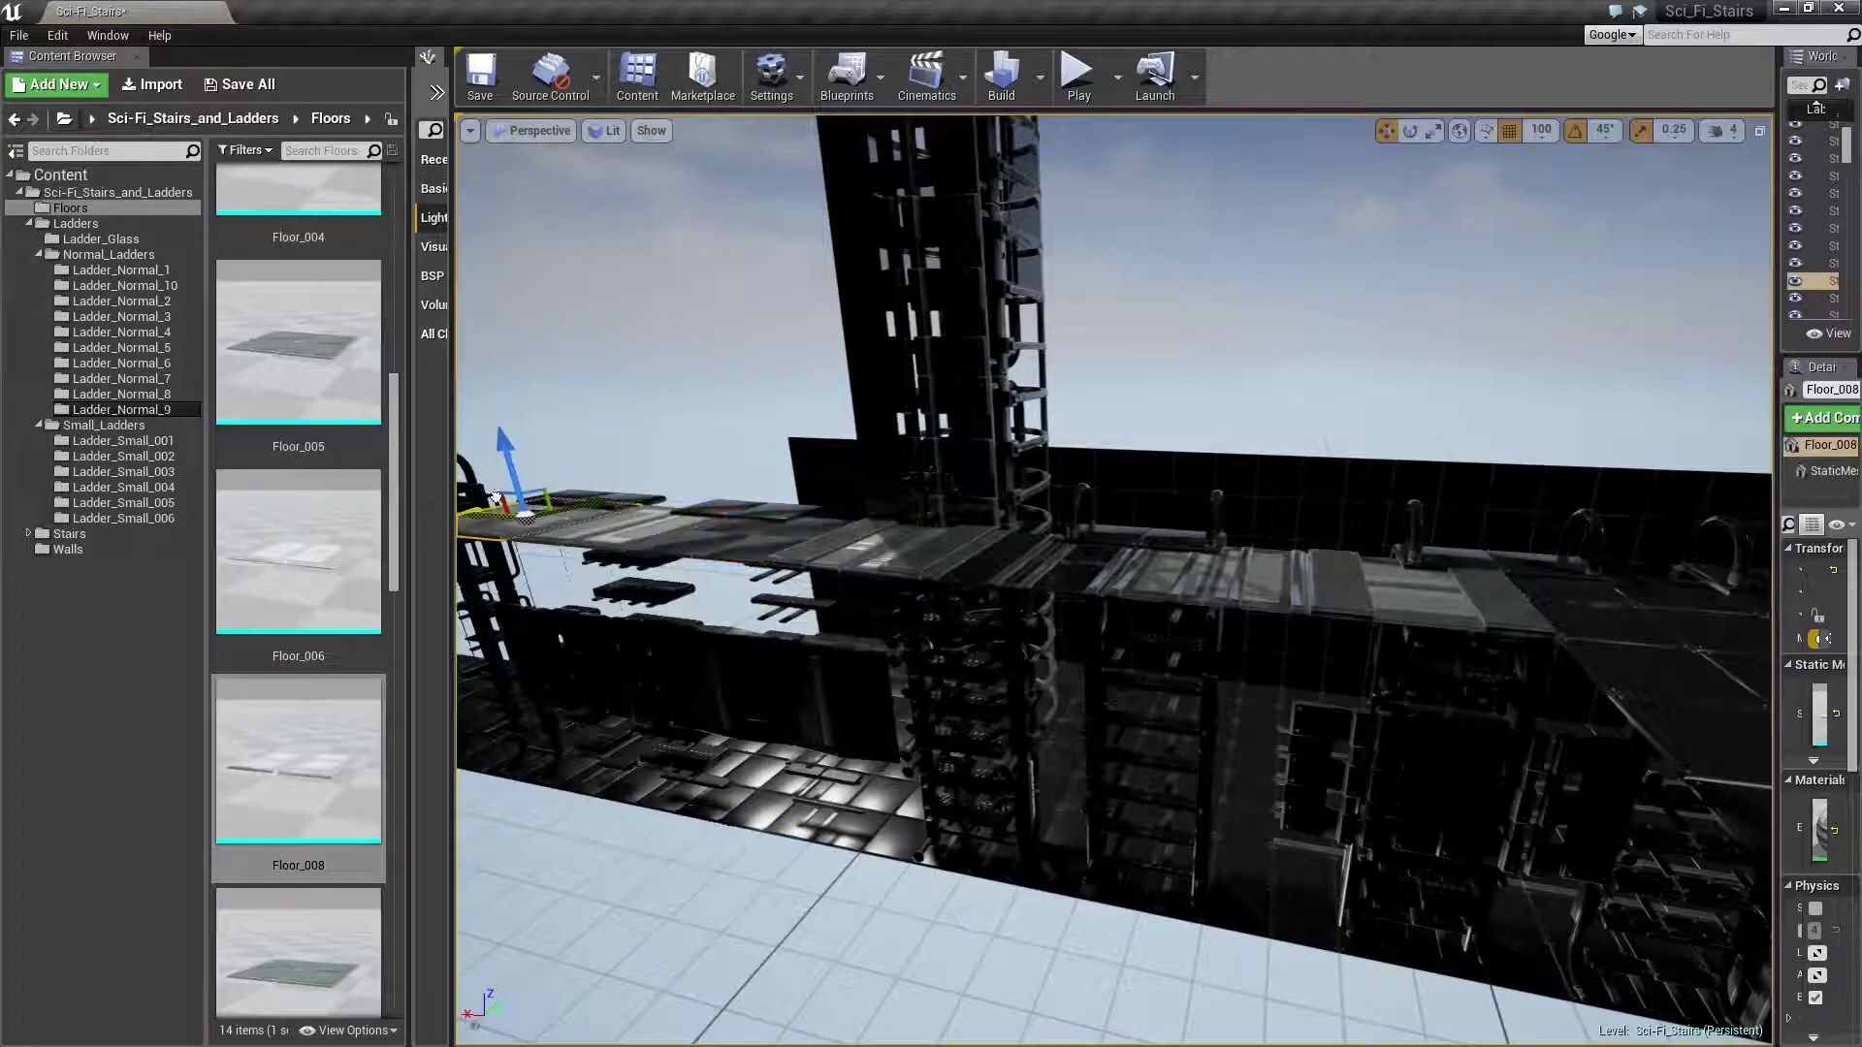
Place a Floor_Wall_000 piece on the small ladders' tops as a ledge
{"action": "scroll", "coordinate": [299, 776], "scroll_direction": "down", "scroll_amount": 2}
{"action": "left_click_drag", "start_coordinate": [299, 814], "coordinate": [765, 541]}
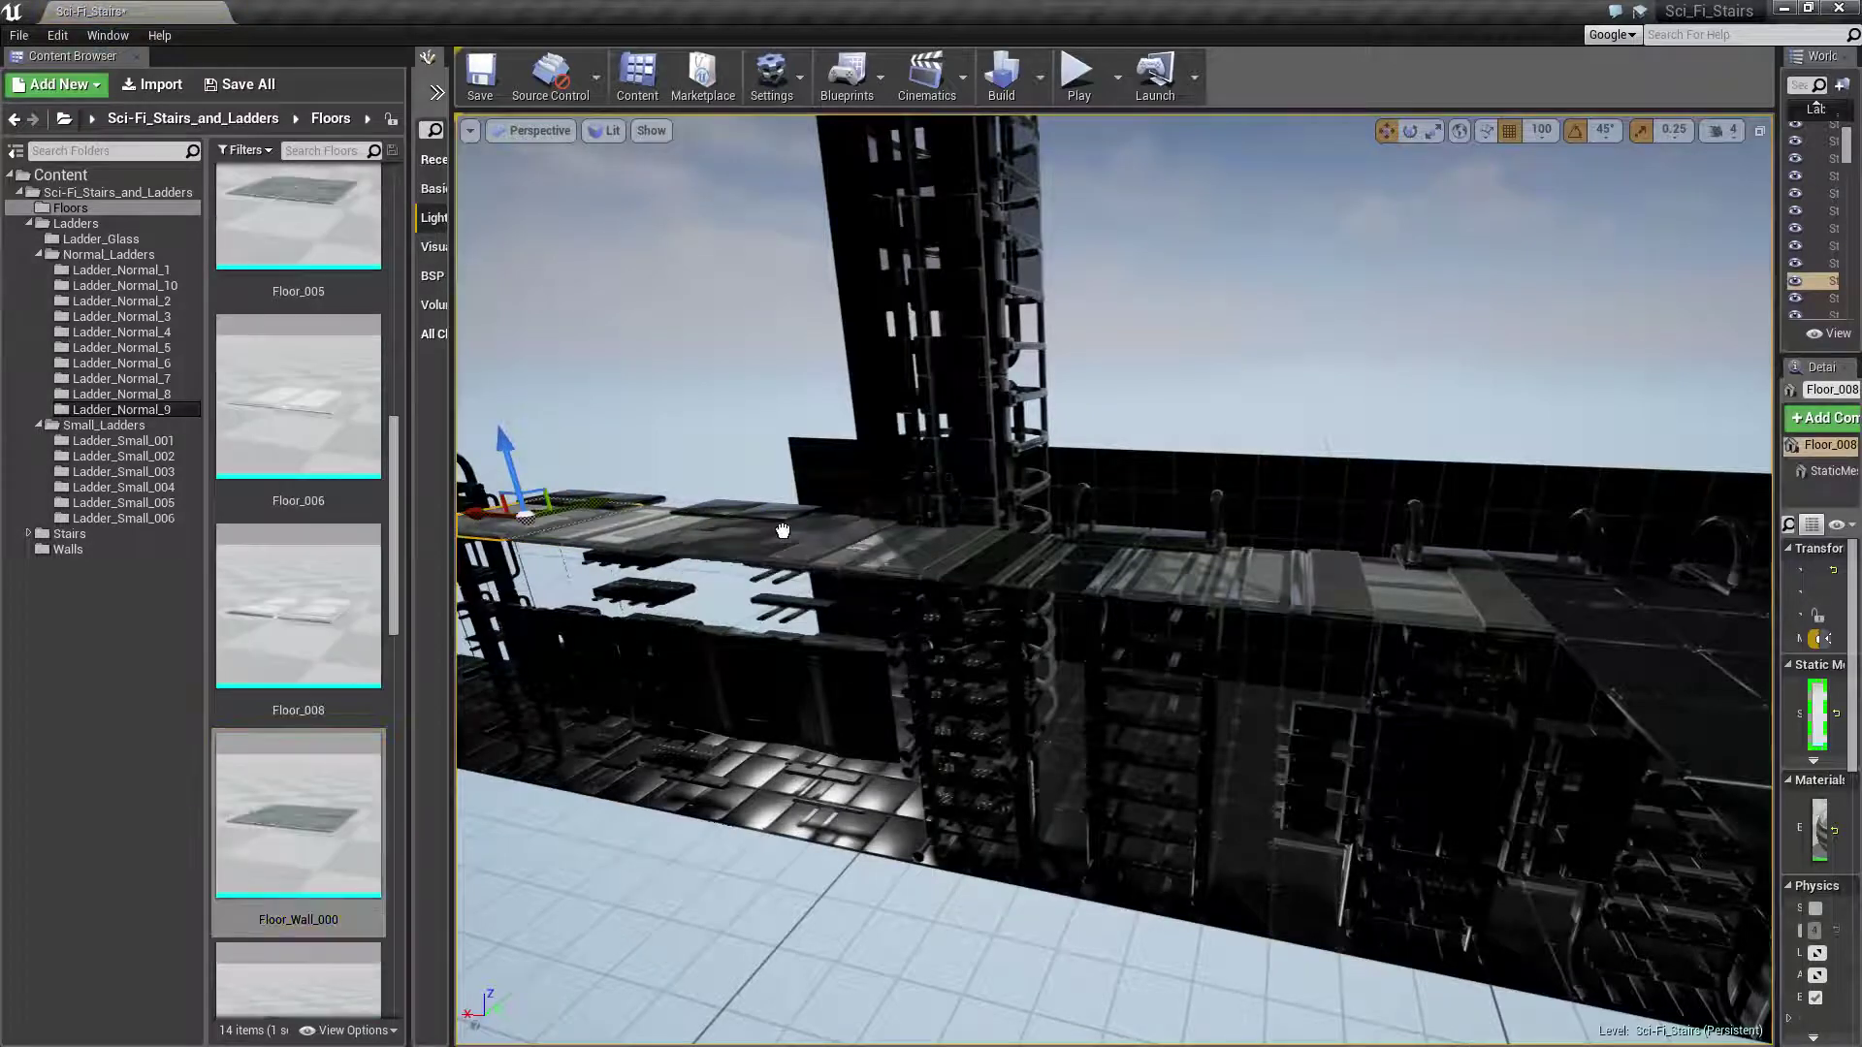
{"action": "key", "text": "f"}
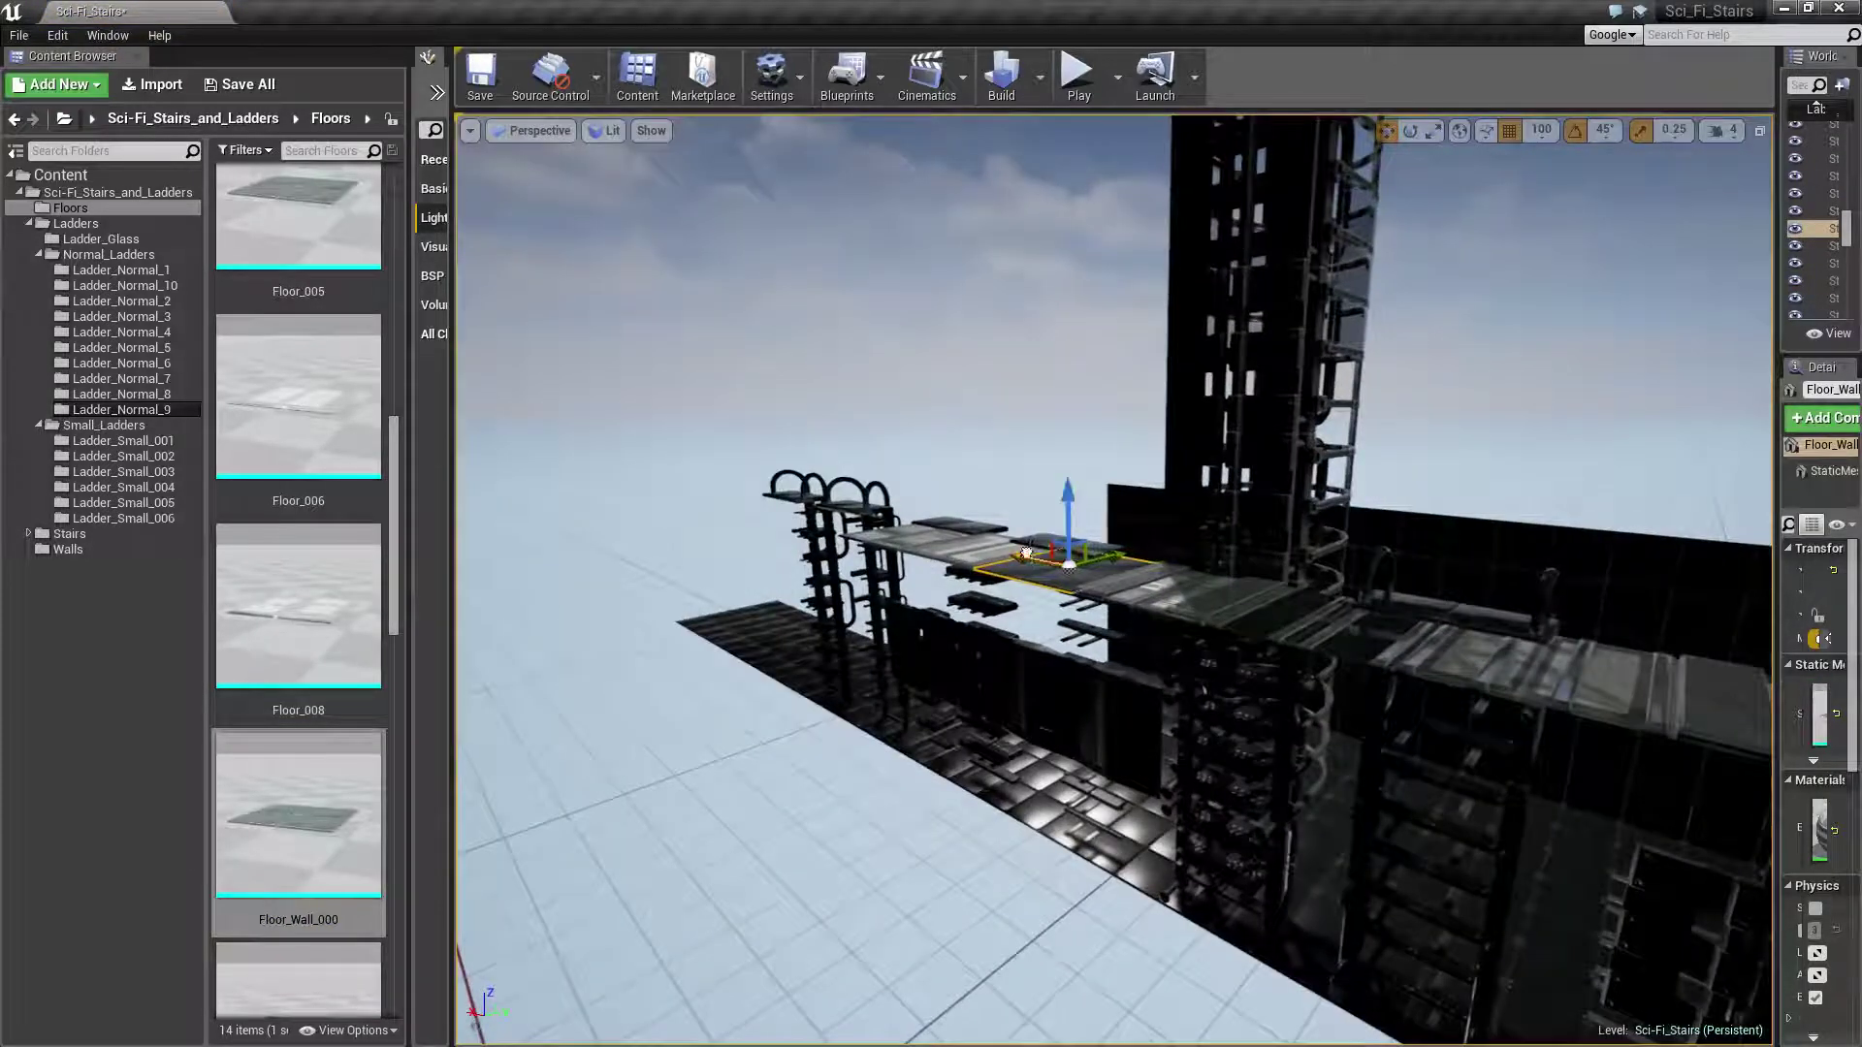
{"action": "mouse_move", "coordinate": [1049, 544]}
{"action": "left_mouse_down"}
{"action": "mouse_move", "coordinate": [809, 475]}
{"action": "mouse_move", "coordinate": [829, 488]}
{"action": "left_mouse_up"}
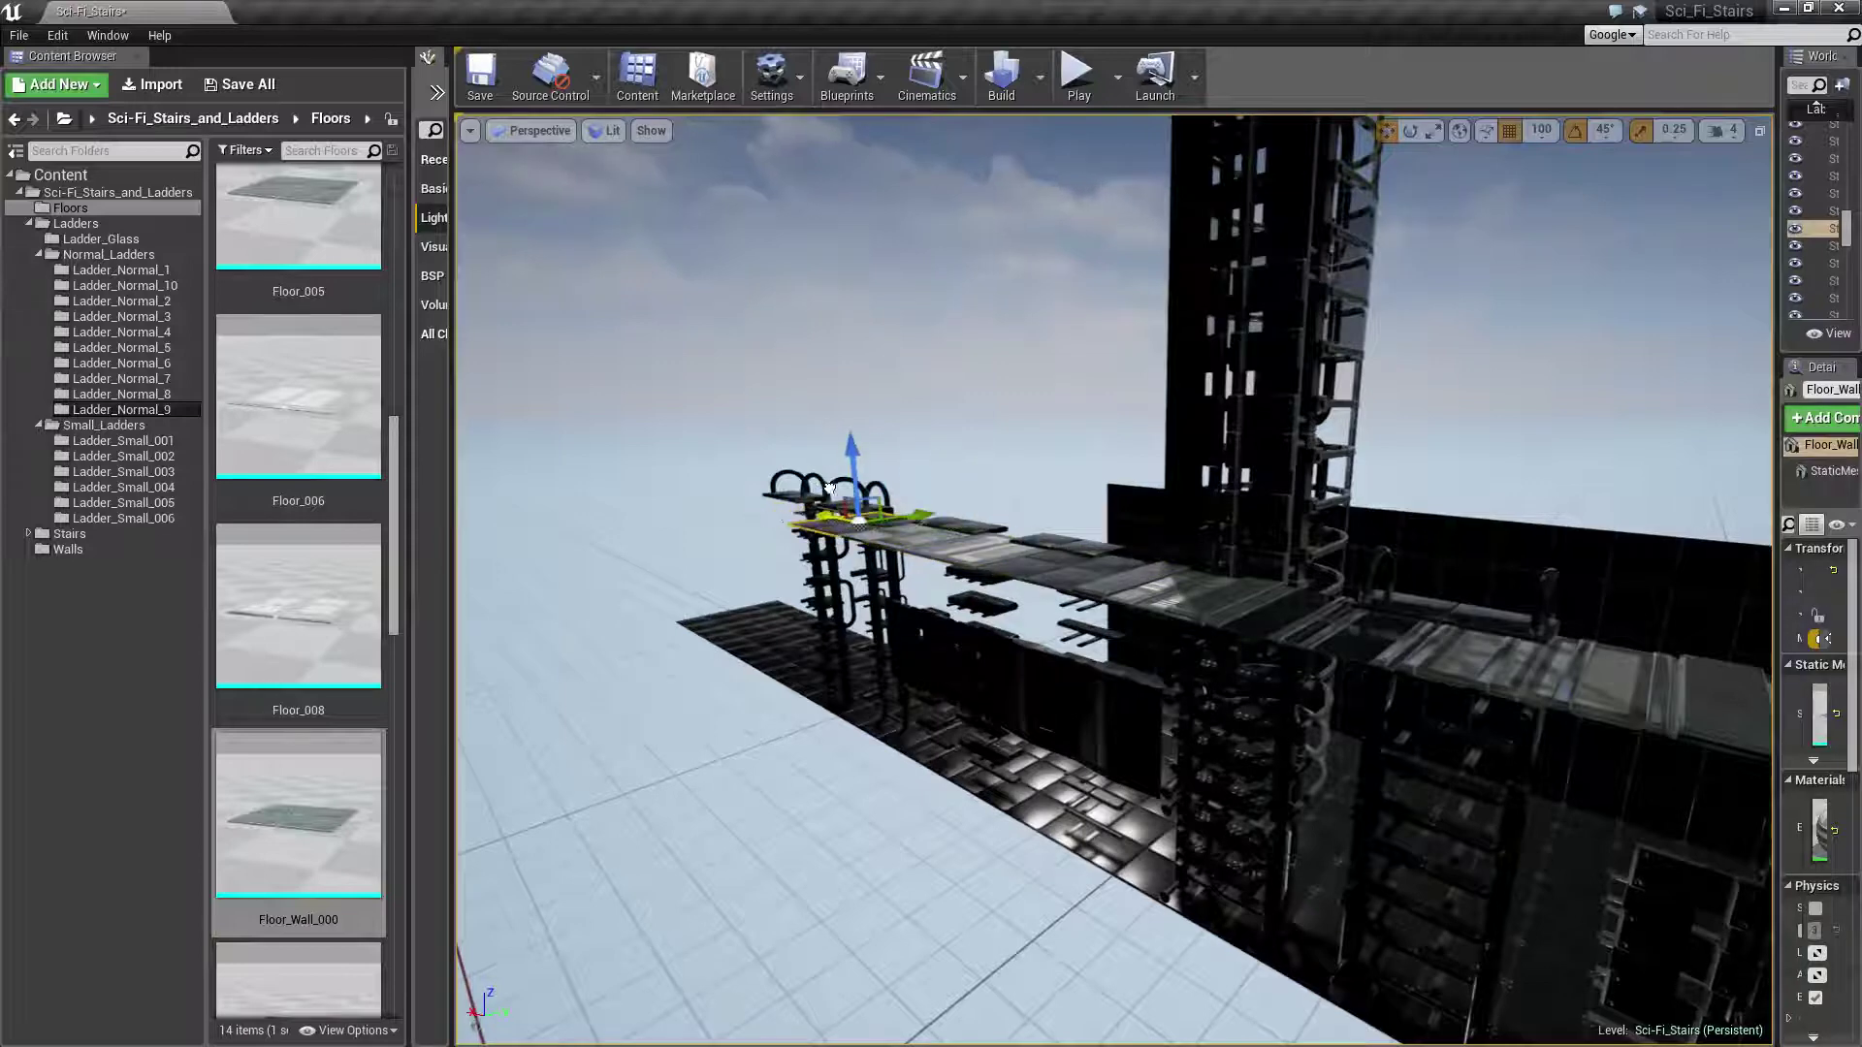
{"action": "scroll", "coordinate": [330, 805], "scroll_direction": "down", "scroll_amount": 2}
{"action": "scroll", "coordinate": [291, 824], "scroll_direction": "down", "scroll_amount": 2}
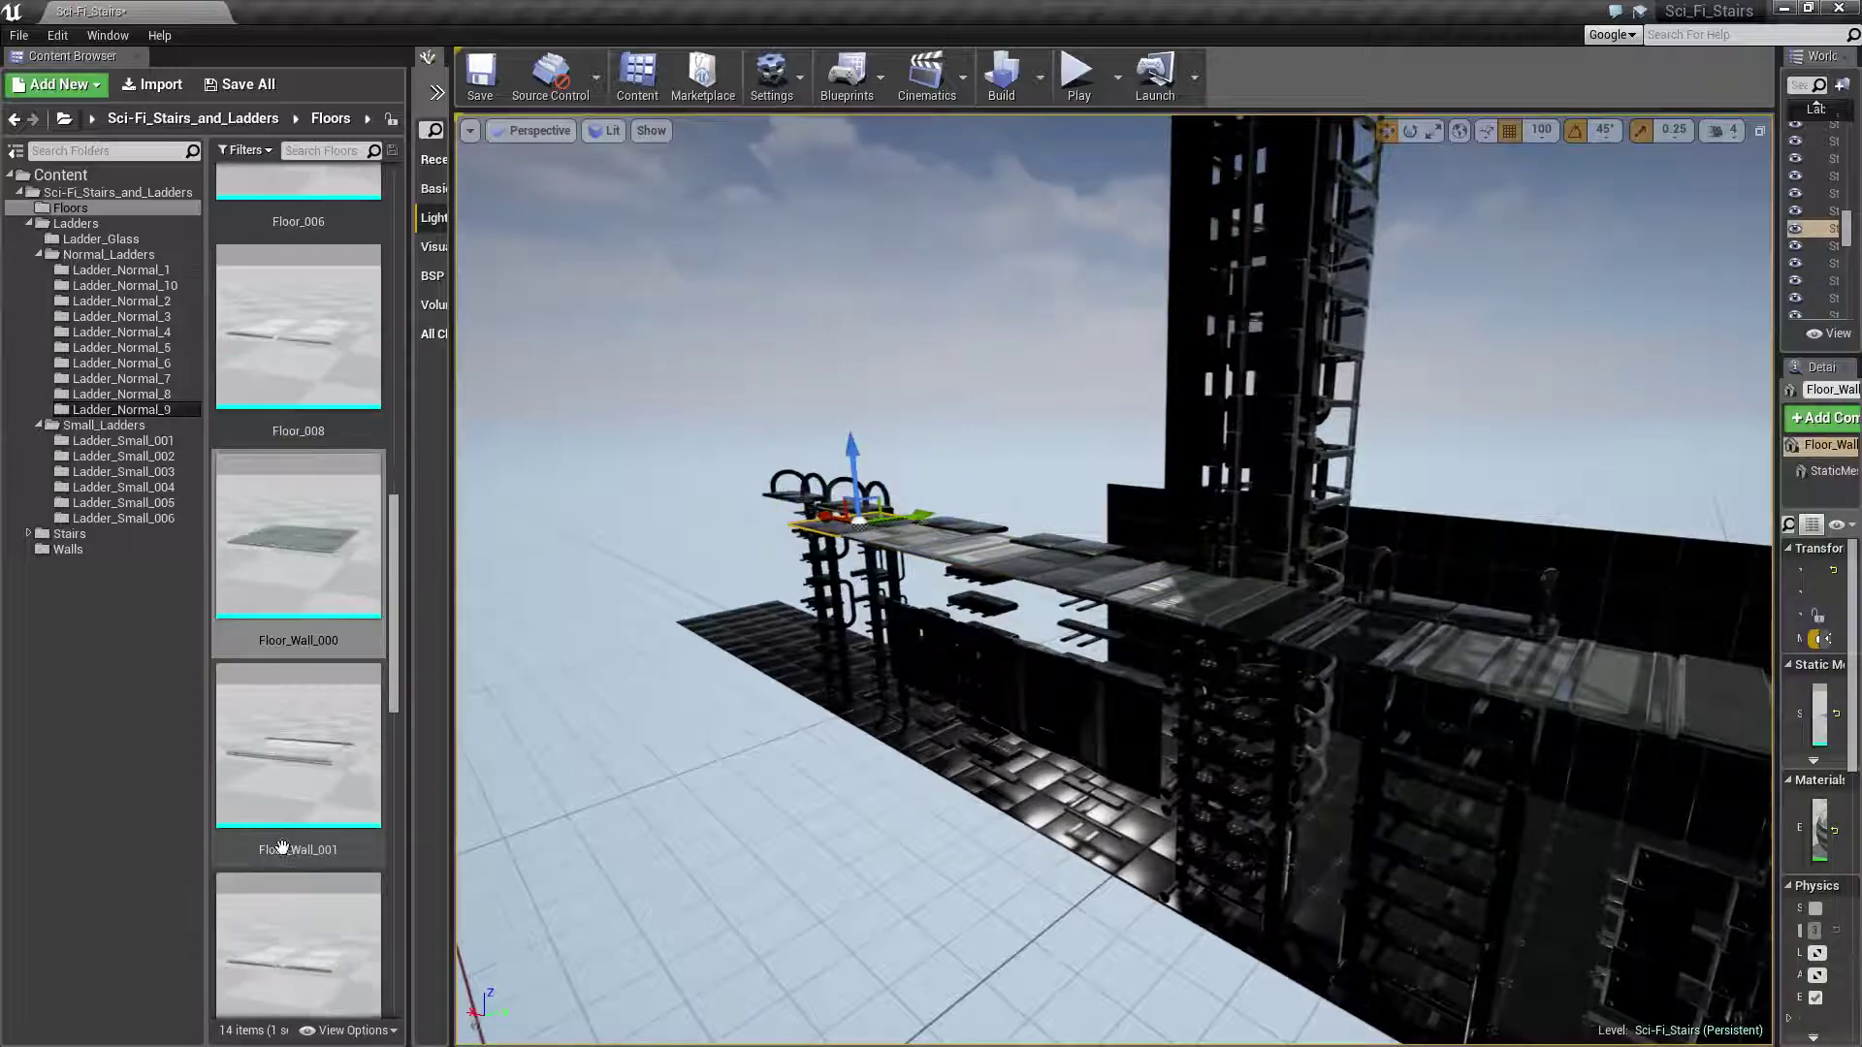
{"action": "scroll", "coordinate": [281, 688], "scroll_direction": "down", "scroll_amount": 2}
{"action": "scroll", "coordinate": [278, 687], "scroll_direction": "down", "scroll_amount": 2}
{"action": "scroll", "coordinate": [278, 697], "scroll_direction": "down", "scroll_amount": 2}
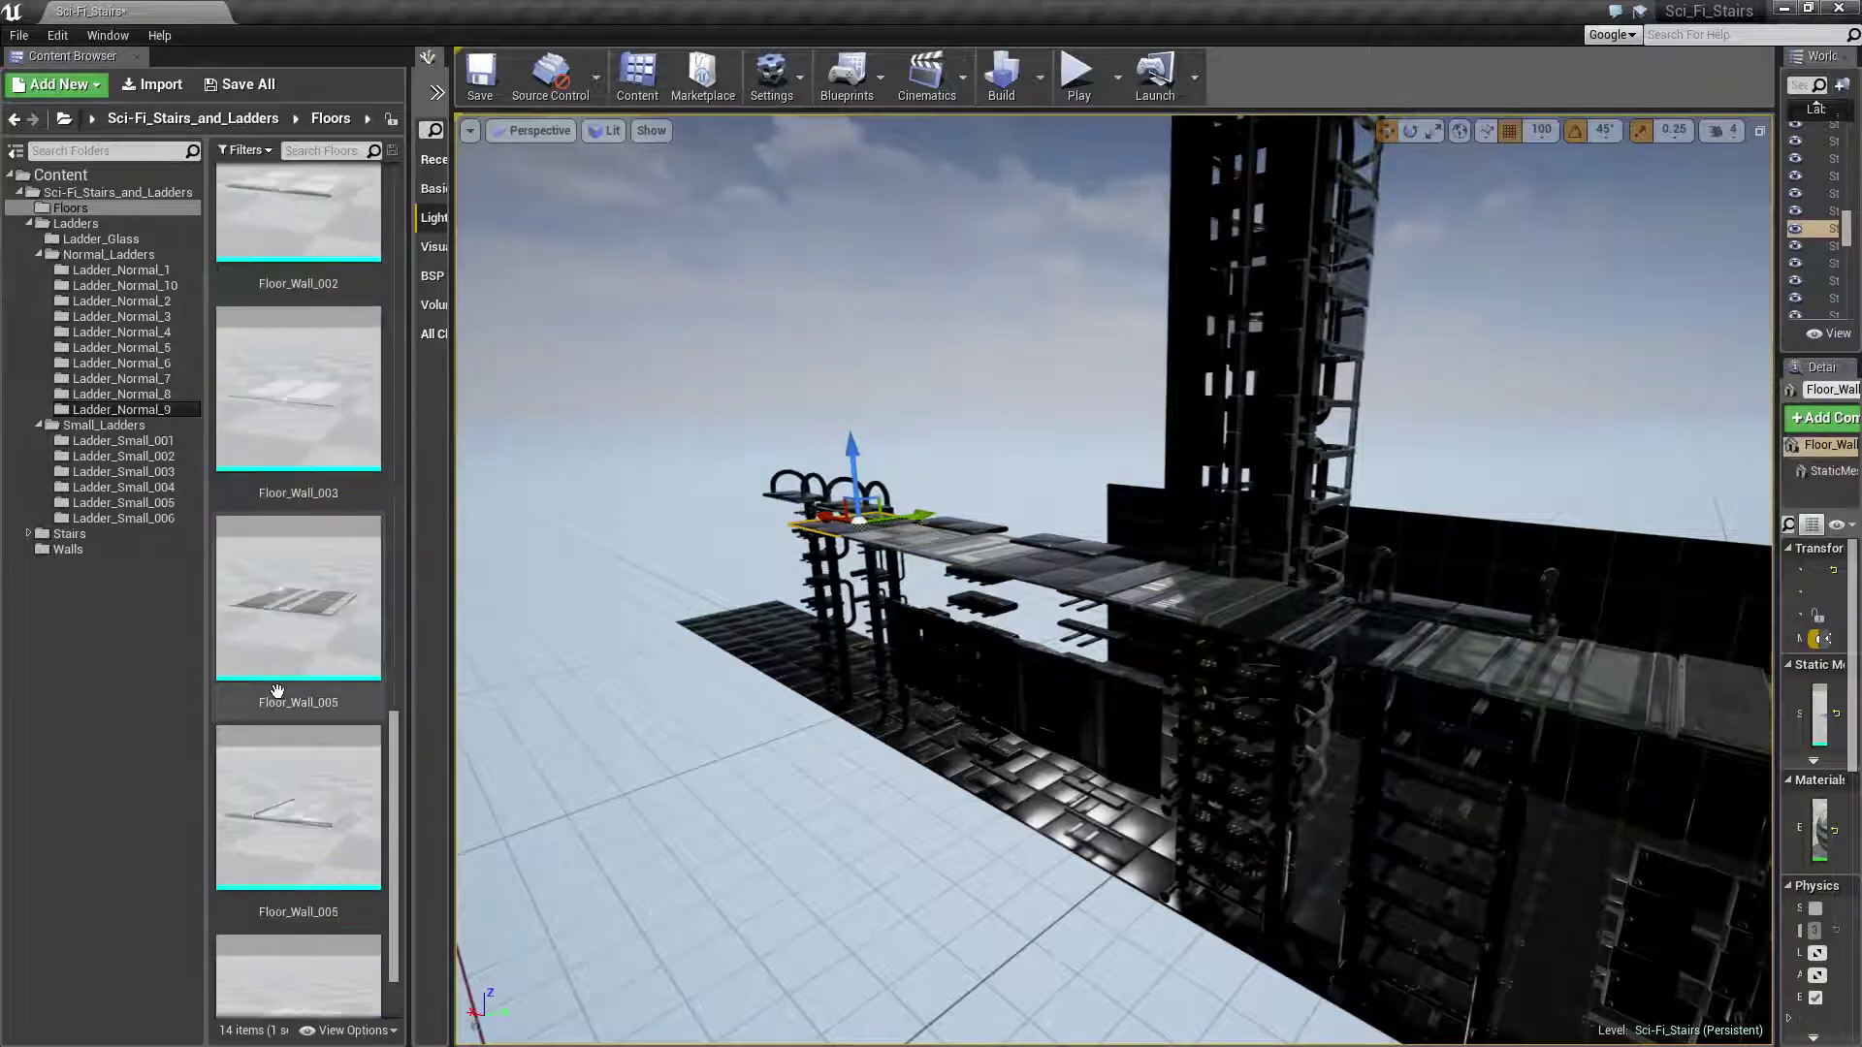
{"action": "scroll", "coordinate": [279, 707], "scroll_direction": "down", "scroll_amount": 2}
{"action": "right_click_drag", "start_coordinate": [1115, 582], "coordinate": [1134, 582]}
Select the floor pieces along one strip and slide them lengthwise along the walkway
{"action": "left_click", "coordinate": [1387, 698]}
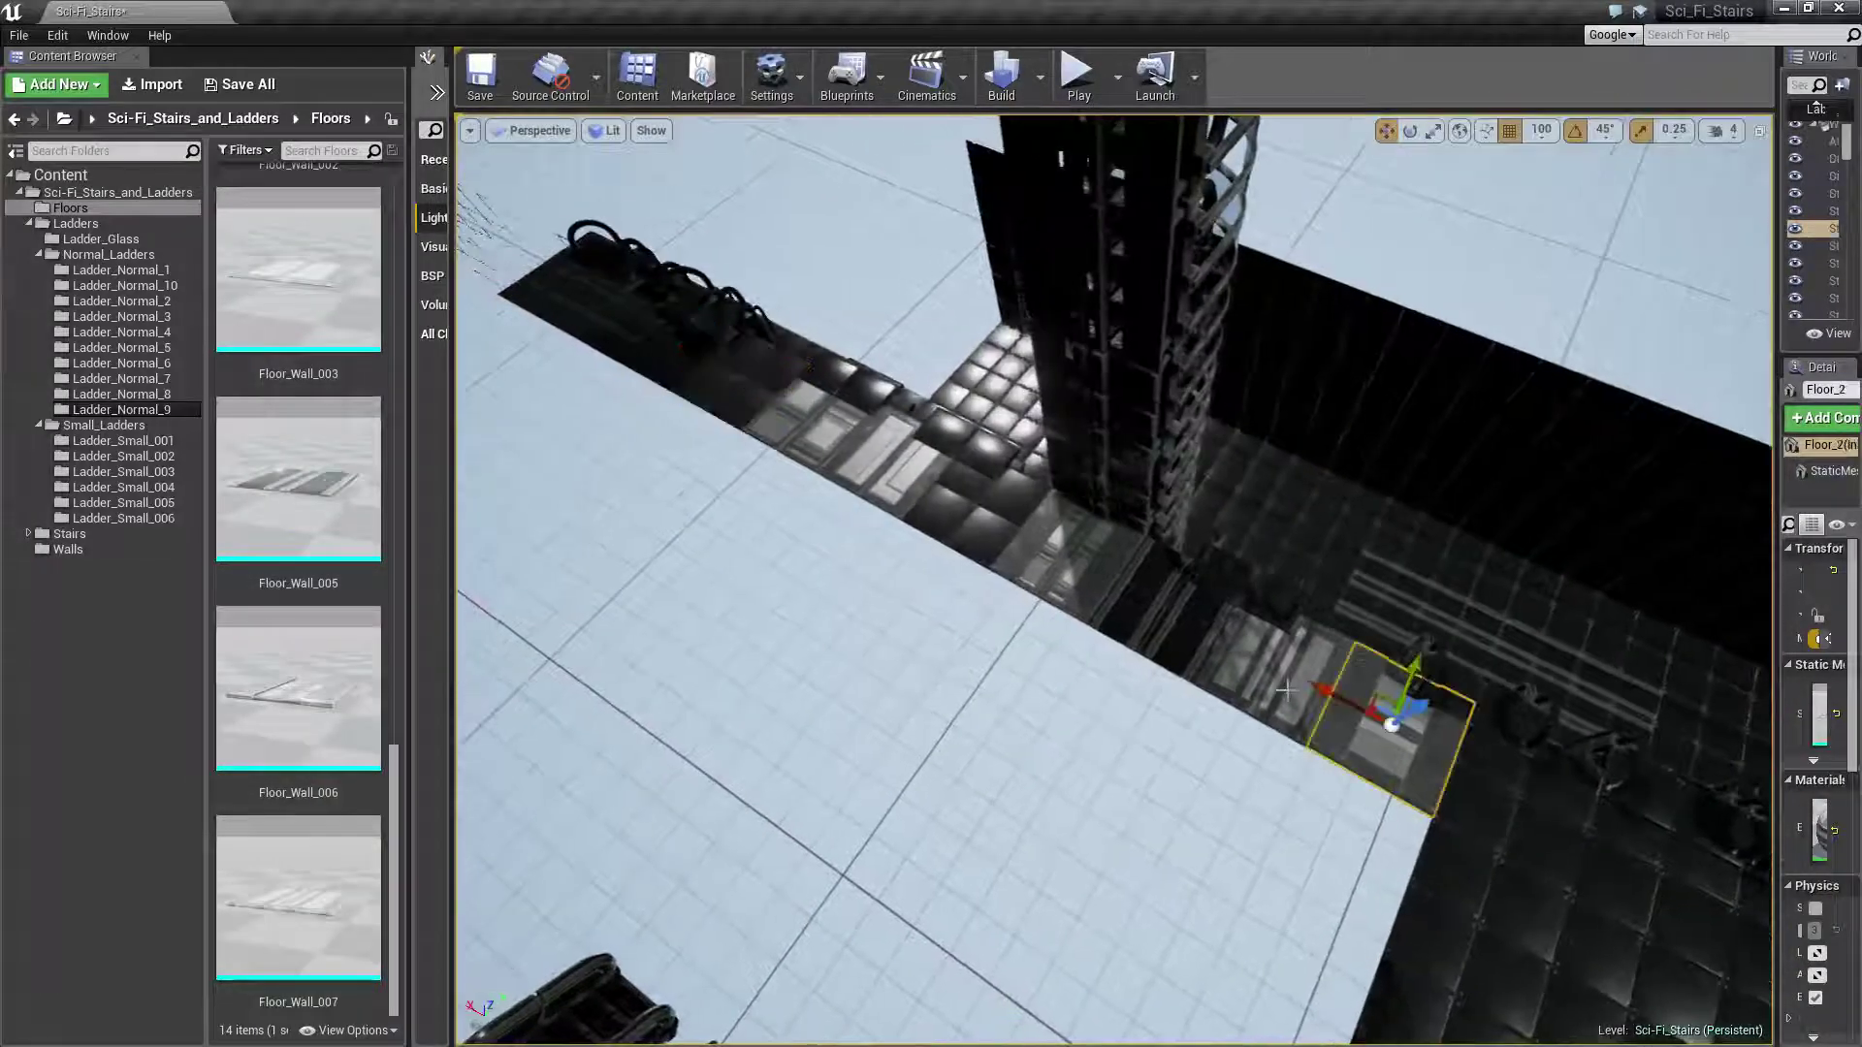
{"action": "left_click", "coordinate": [1251, 650], "text": "ctrl"}
{"action": "left_click", "coordinate": [1154, 611], "text": "ctrl"}
{"action": "left_click", "coordinate": [1038, 546], "text": "ctrl"}
{"action": "left_click", "coordinate": [945, 499], "text": "ctrl"}
{"action": "left_click", "coordinate": [863, 461], "text": "ctrl"}
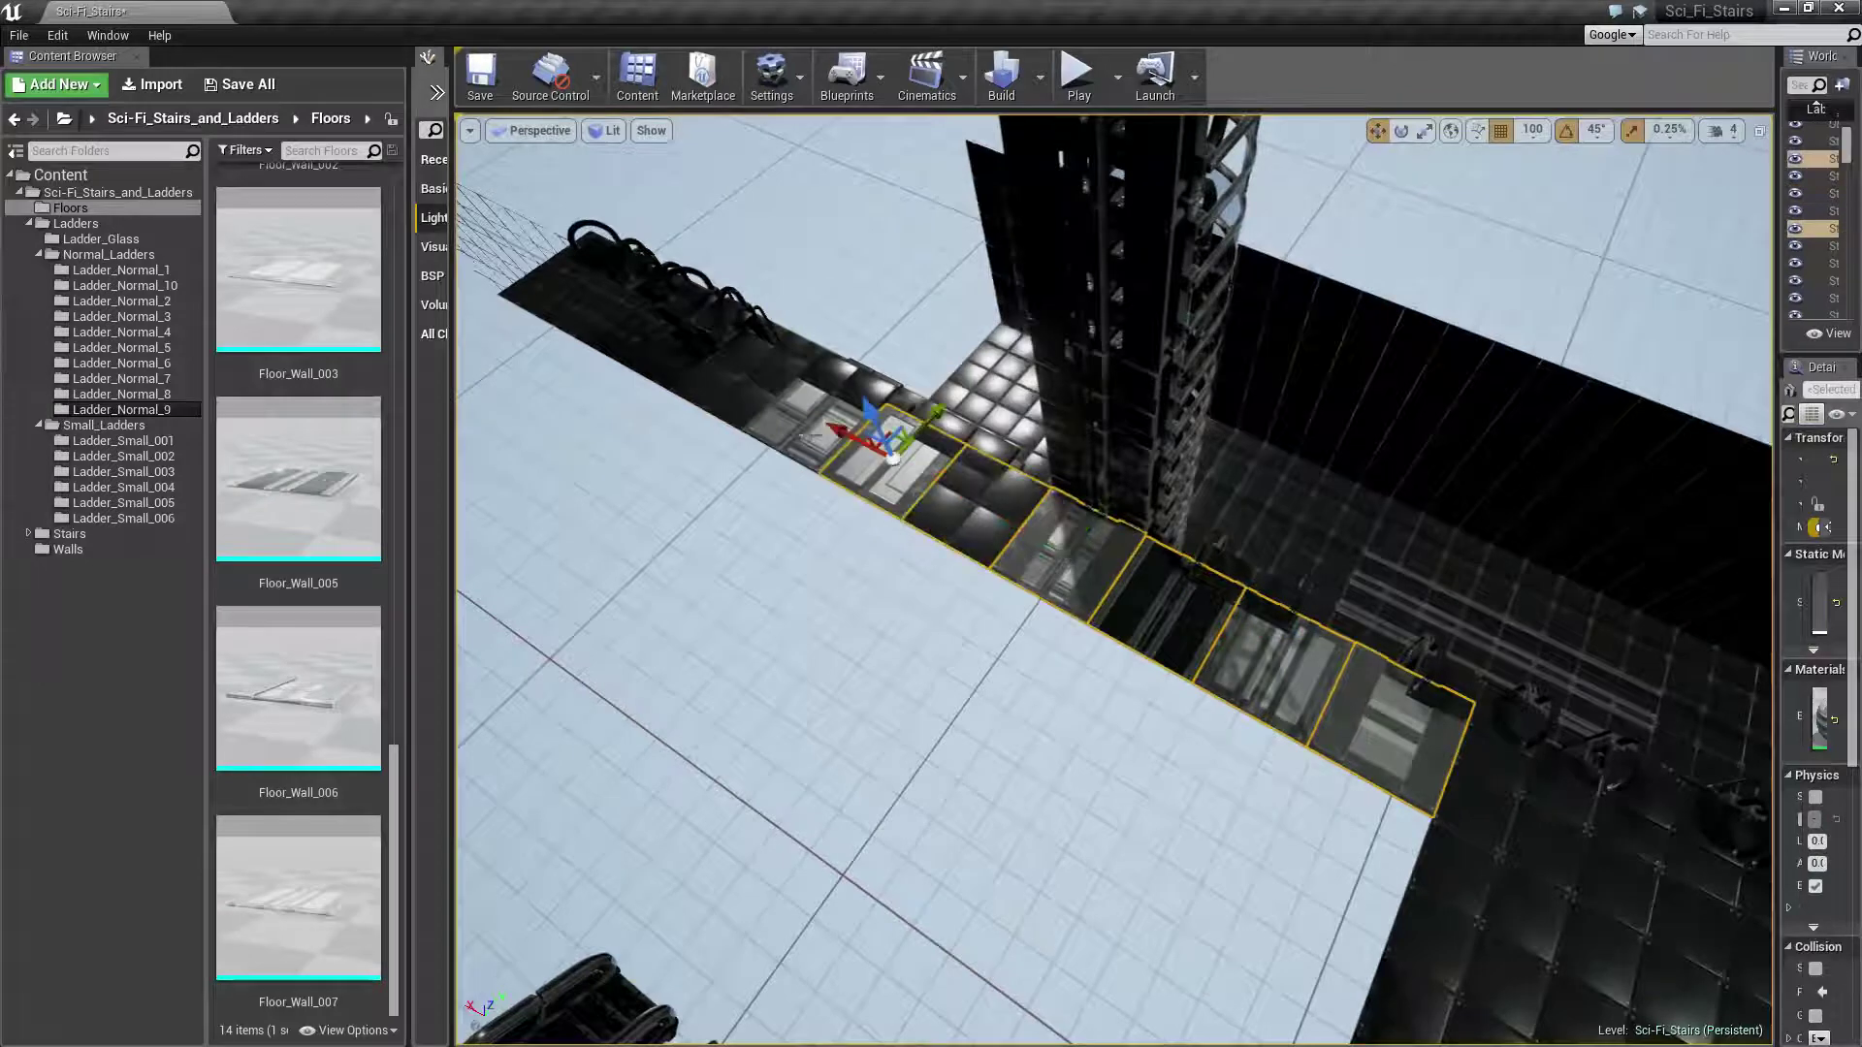
{"action": "left_click", "coordinate": [786, 425], "text": "ctrl"}
{"action": "left_click", "coordinate": [708, 386], "text": "ctrl"}
{"action": "left_click", "coordinate": [585, 310], "text": "ctrl"}
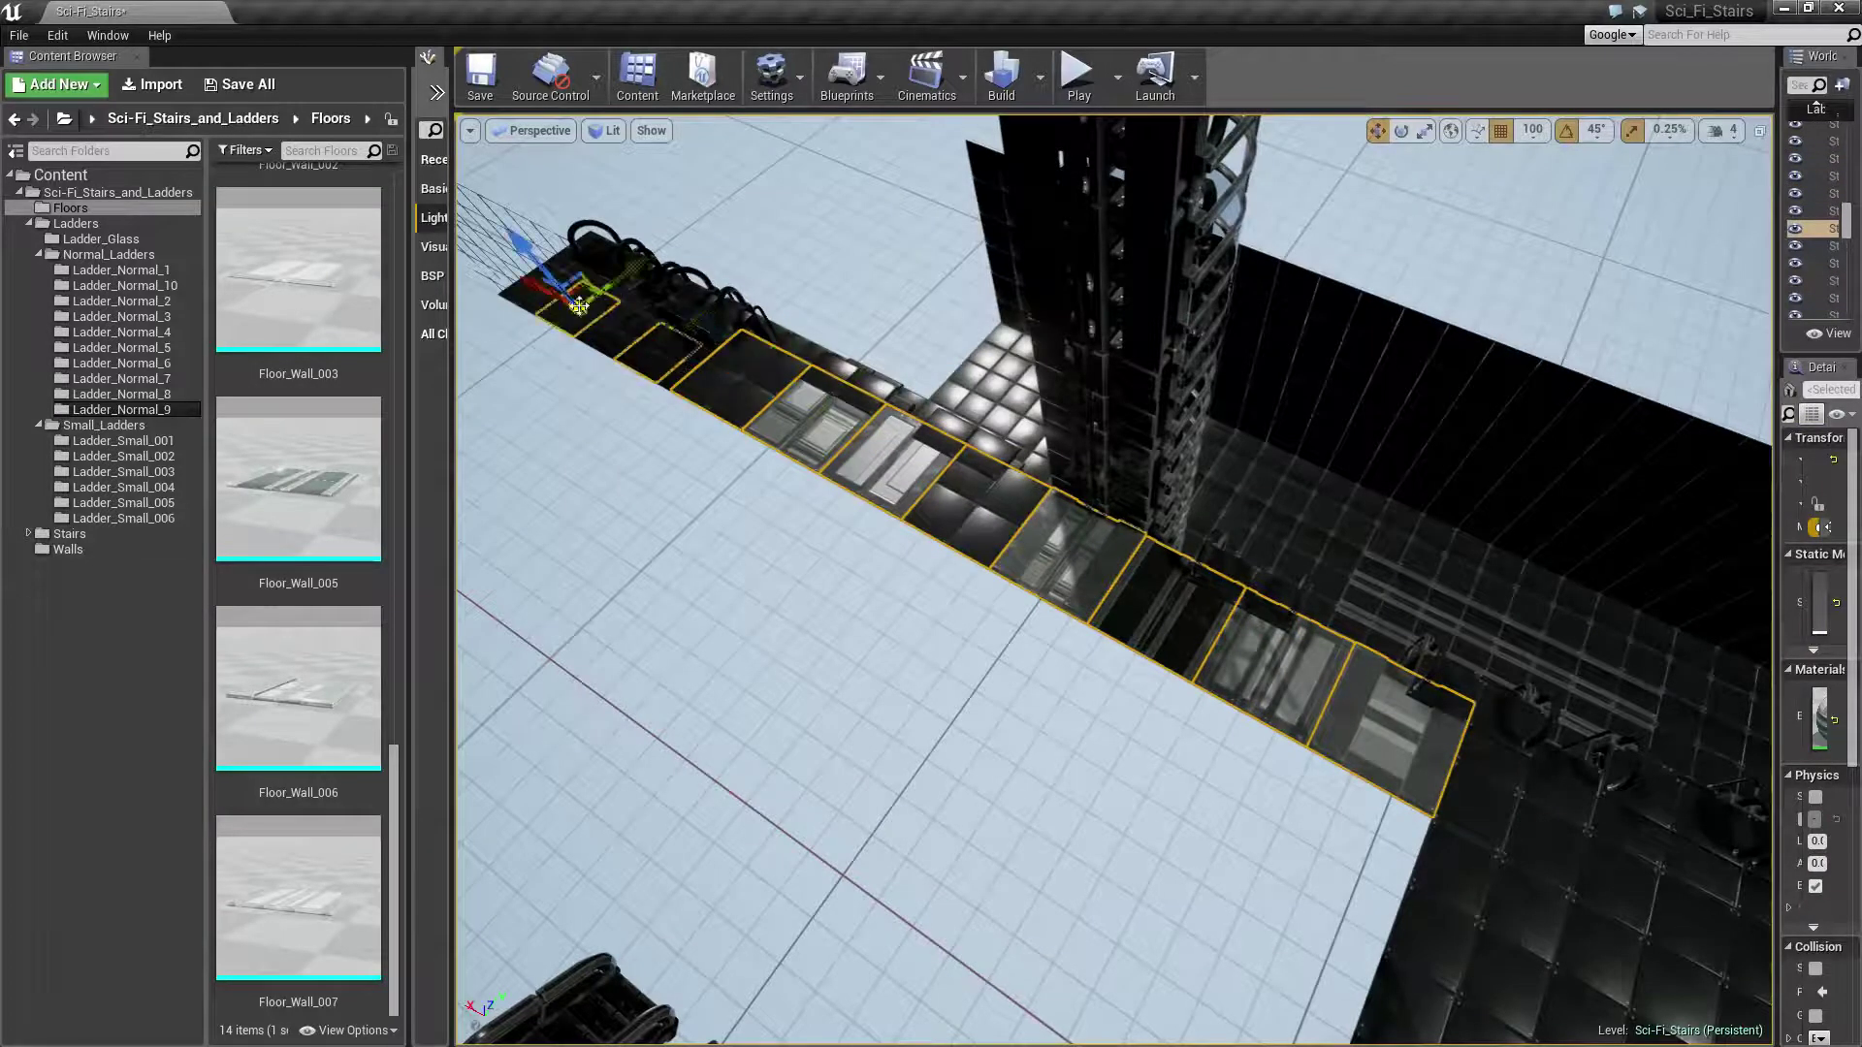
{"action": "left_click", "coordinate": [552, 328], "text": "ctrl"}
{"action": "right_click_drag", "start_coordinate": [523, 290], "coordinate": [480, 276]}
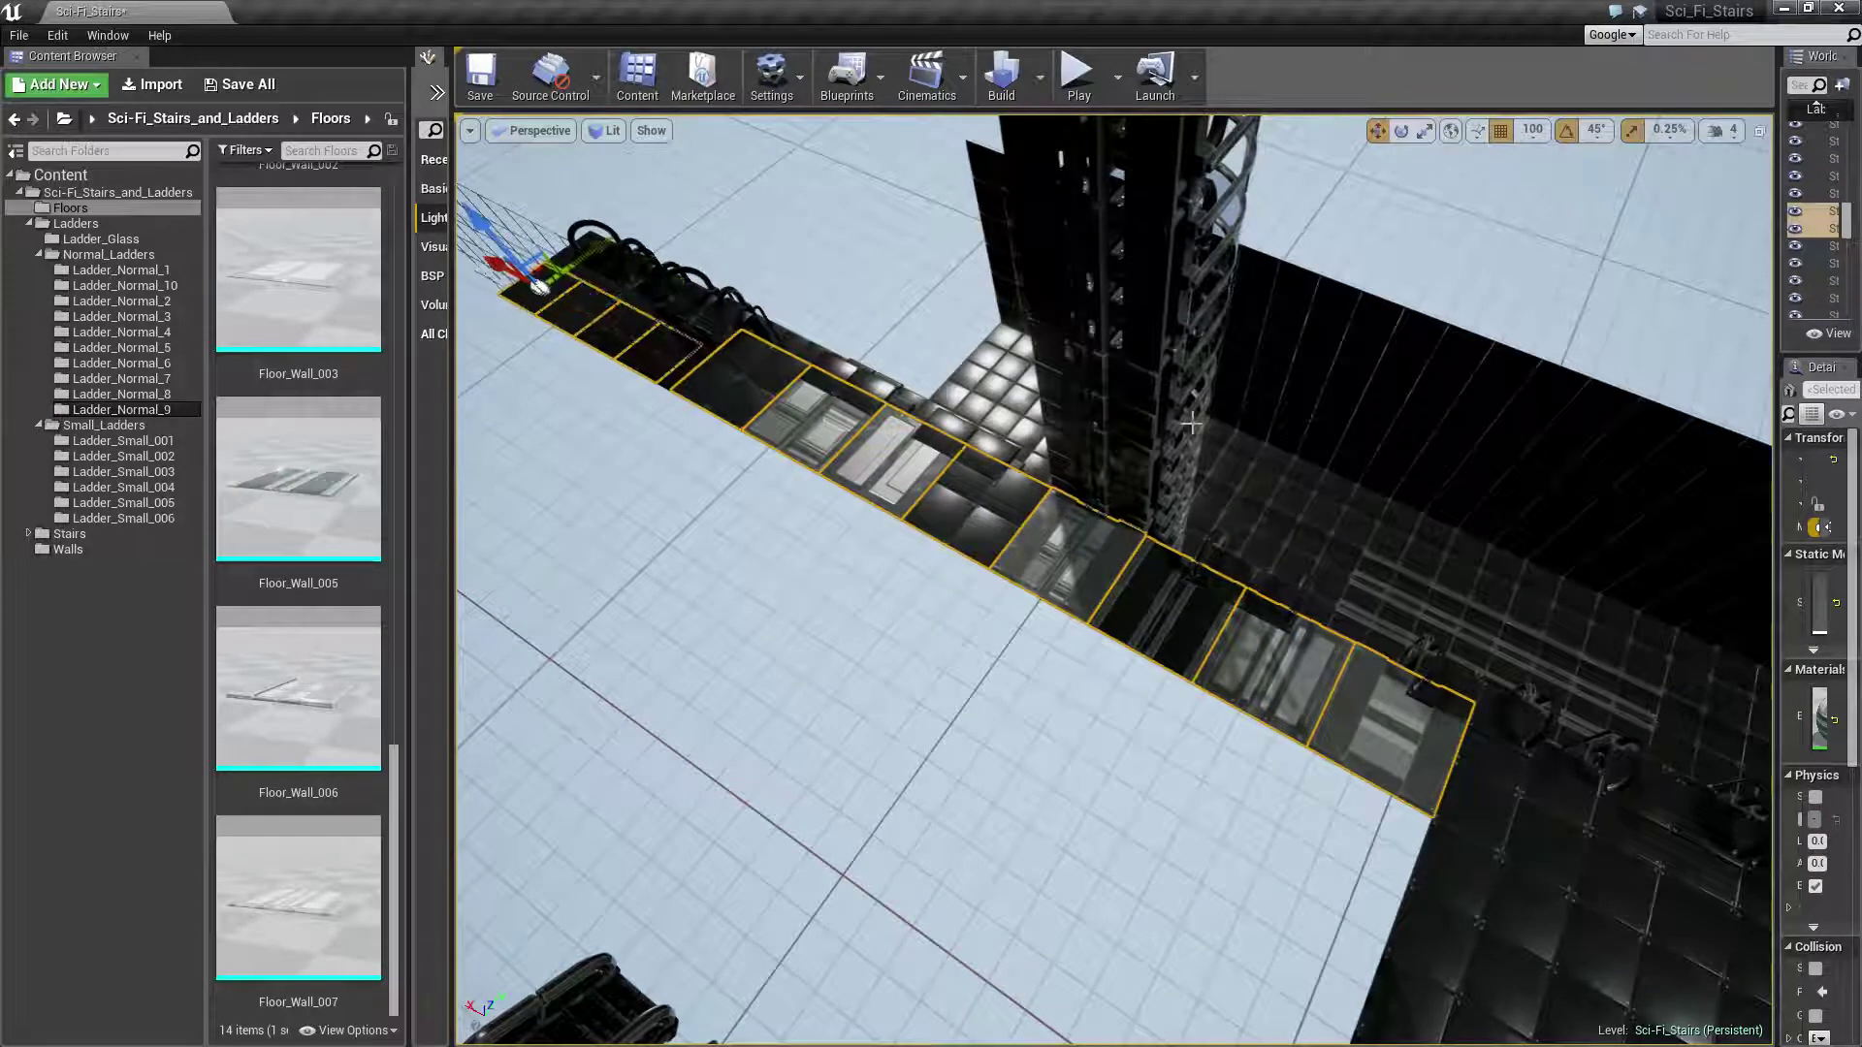
{"action": "key", "text": "ctrl+z"}
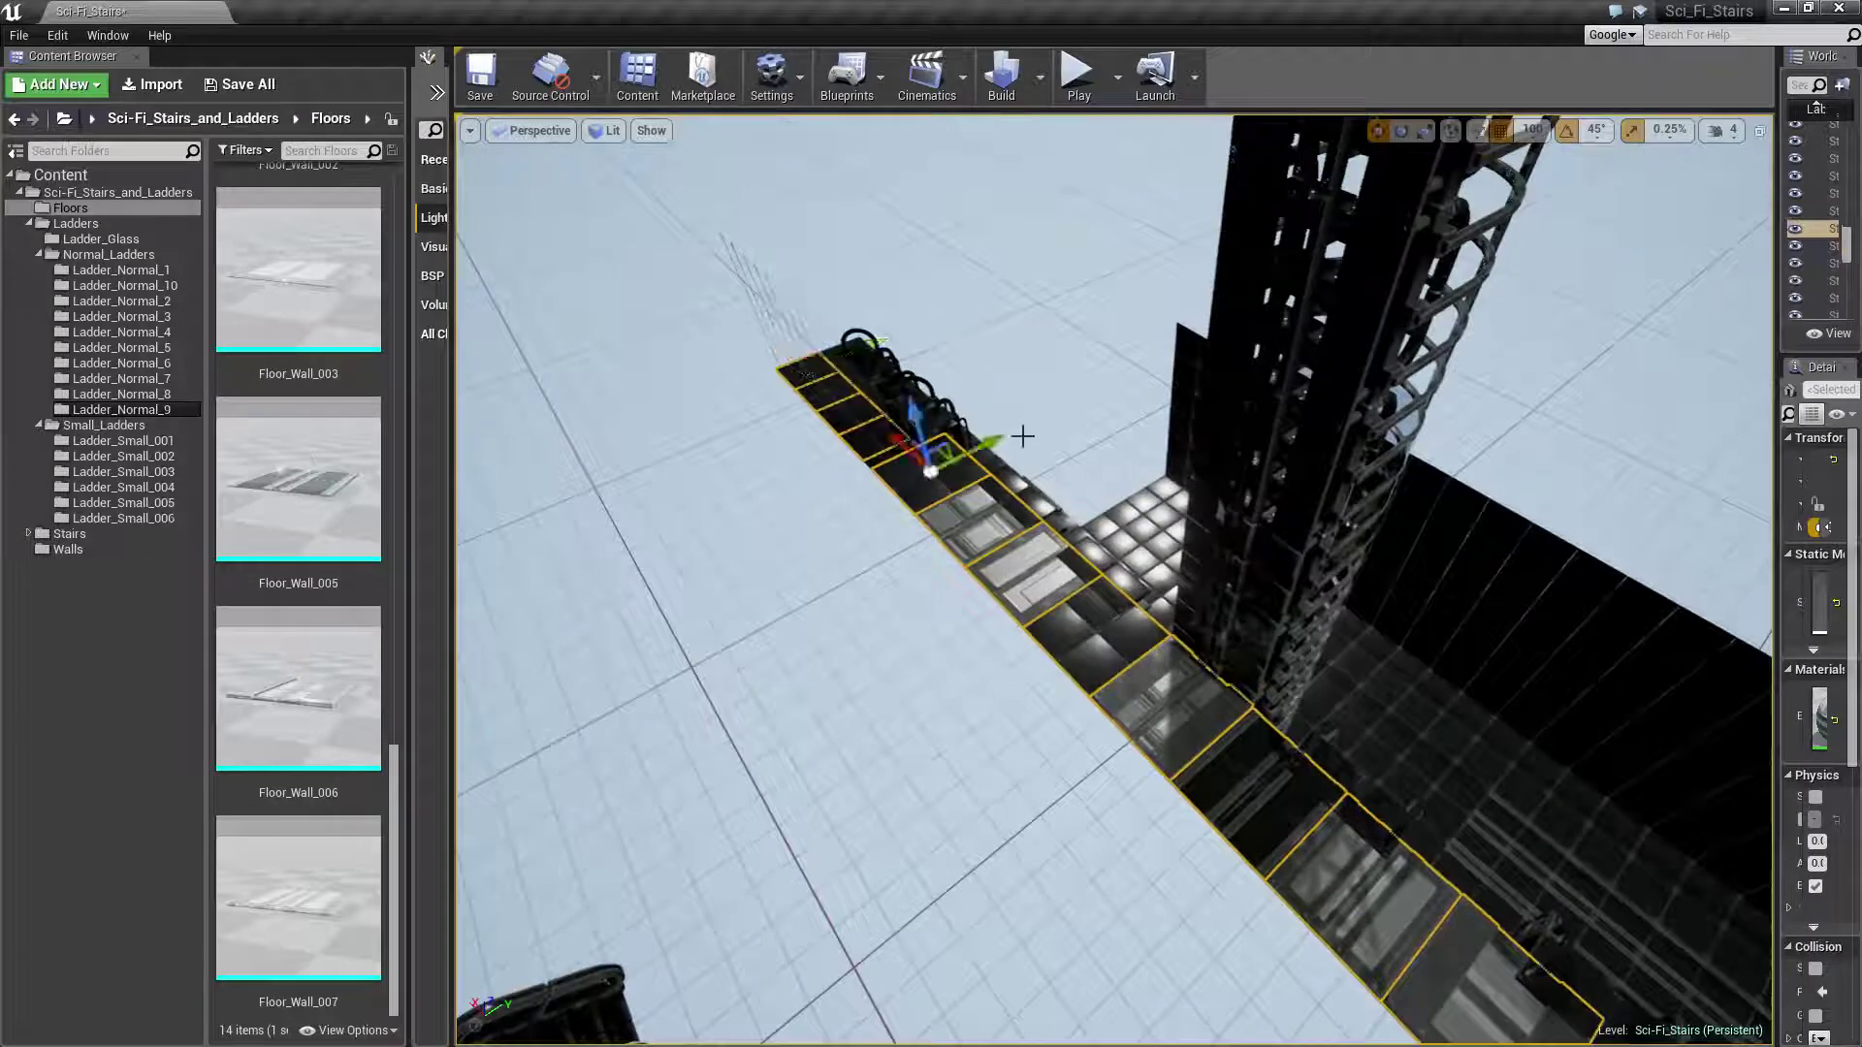
{"action": "left_click_drag", "start_coordinate": [1001, 441], "coordinate": [800, 512]}
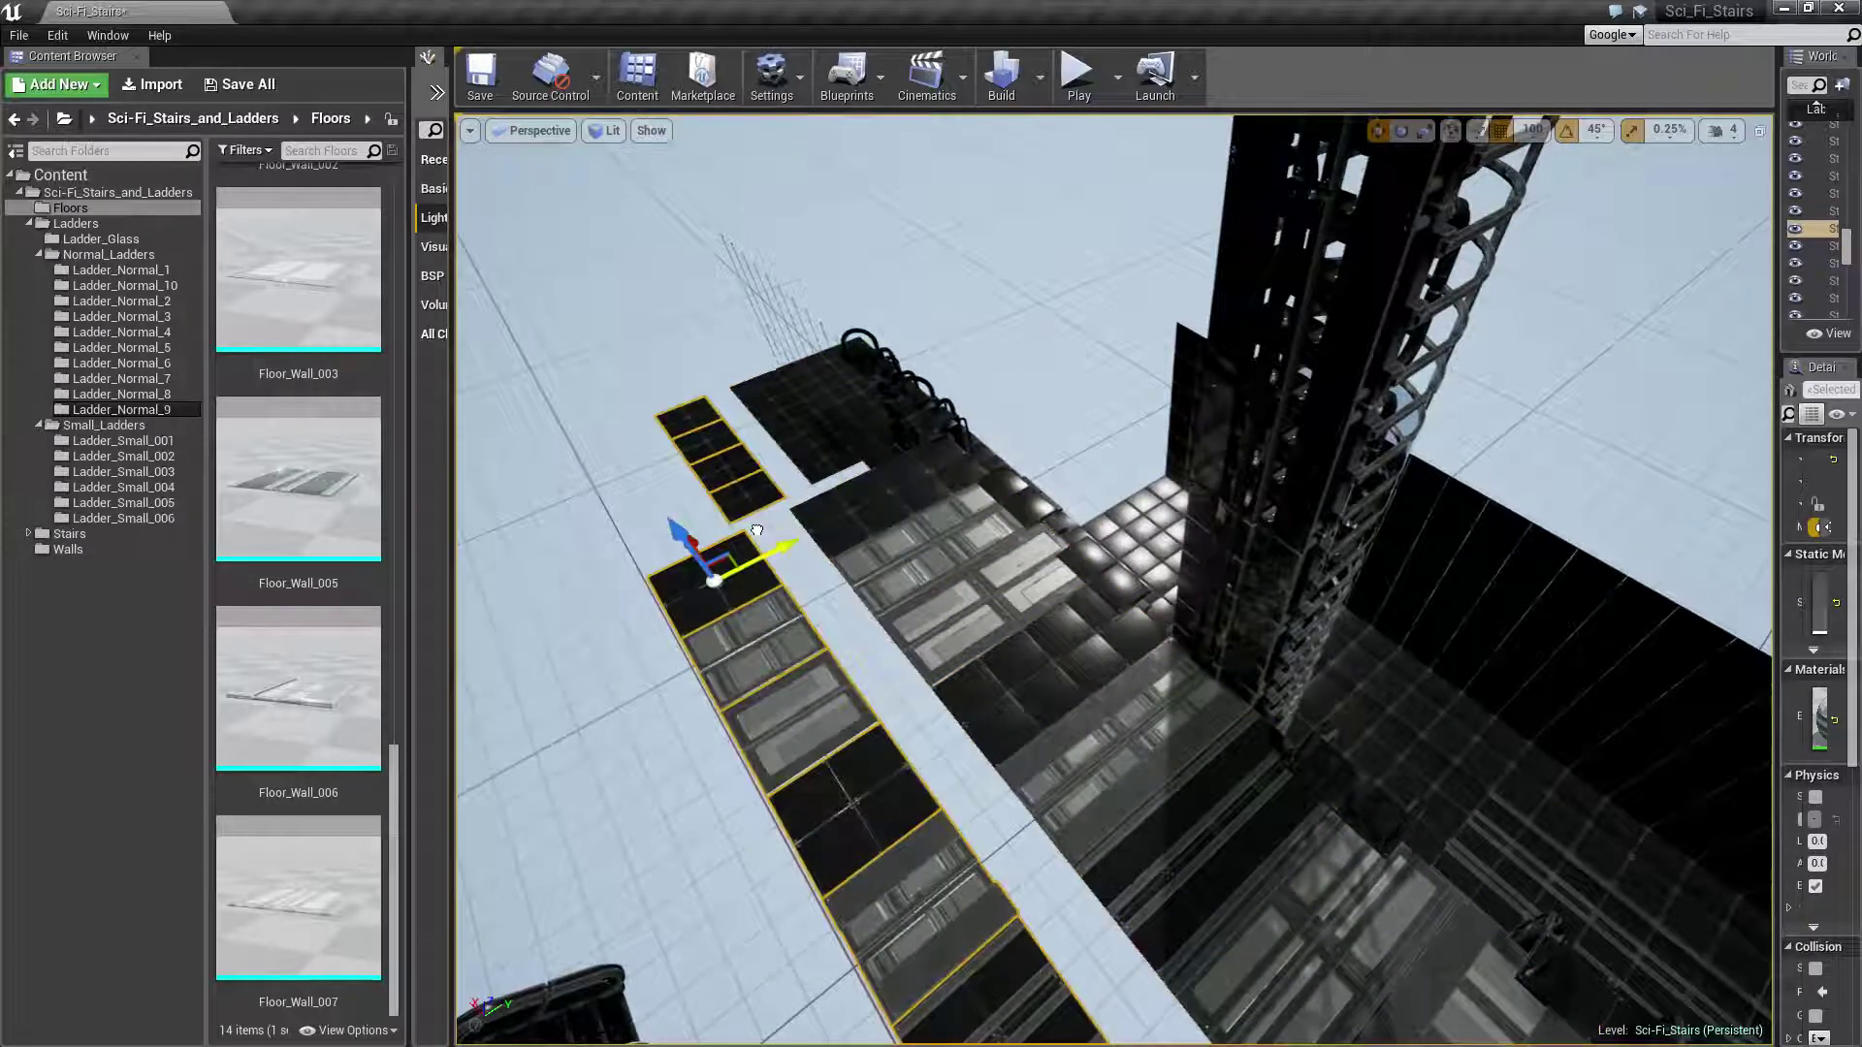
Slide the adjacent long floor strip the same way until it lines up
{"action": "left_click", "coordinate": [942, 490]}
{"action": "left_click_drag", "start_coordinate": [996, 439], "coordinate": [688, 529]}
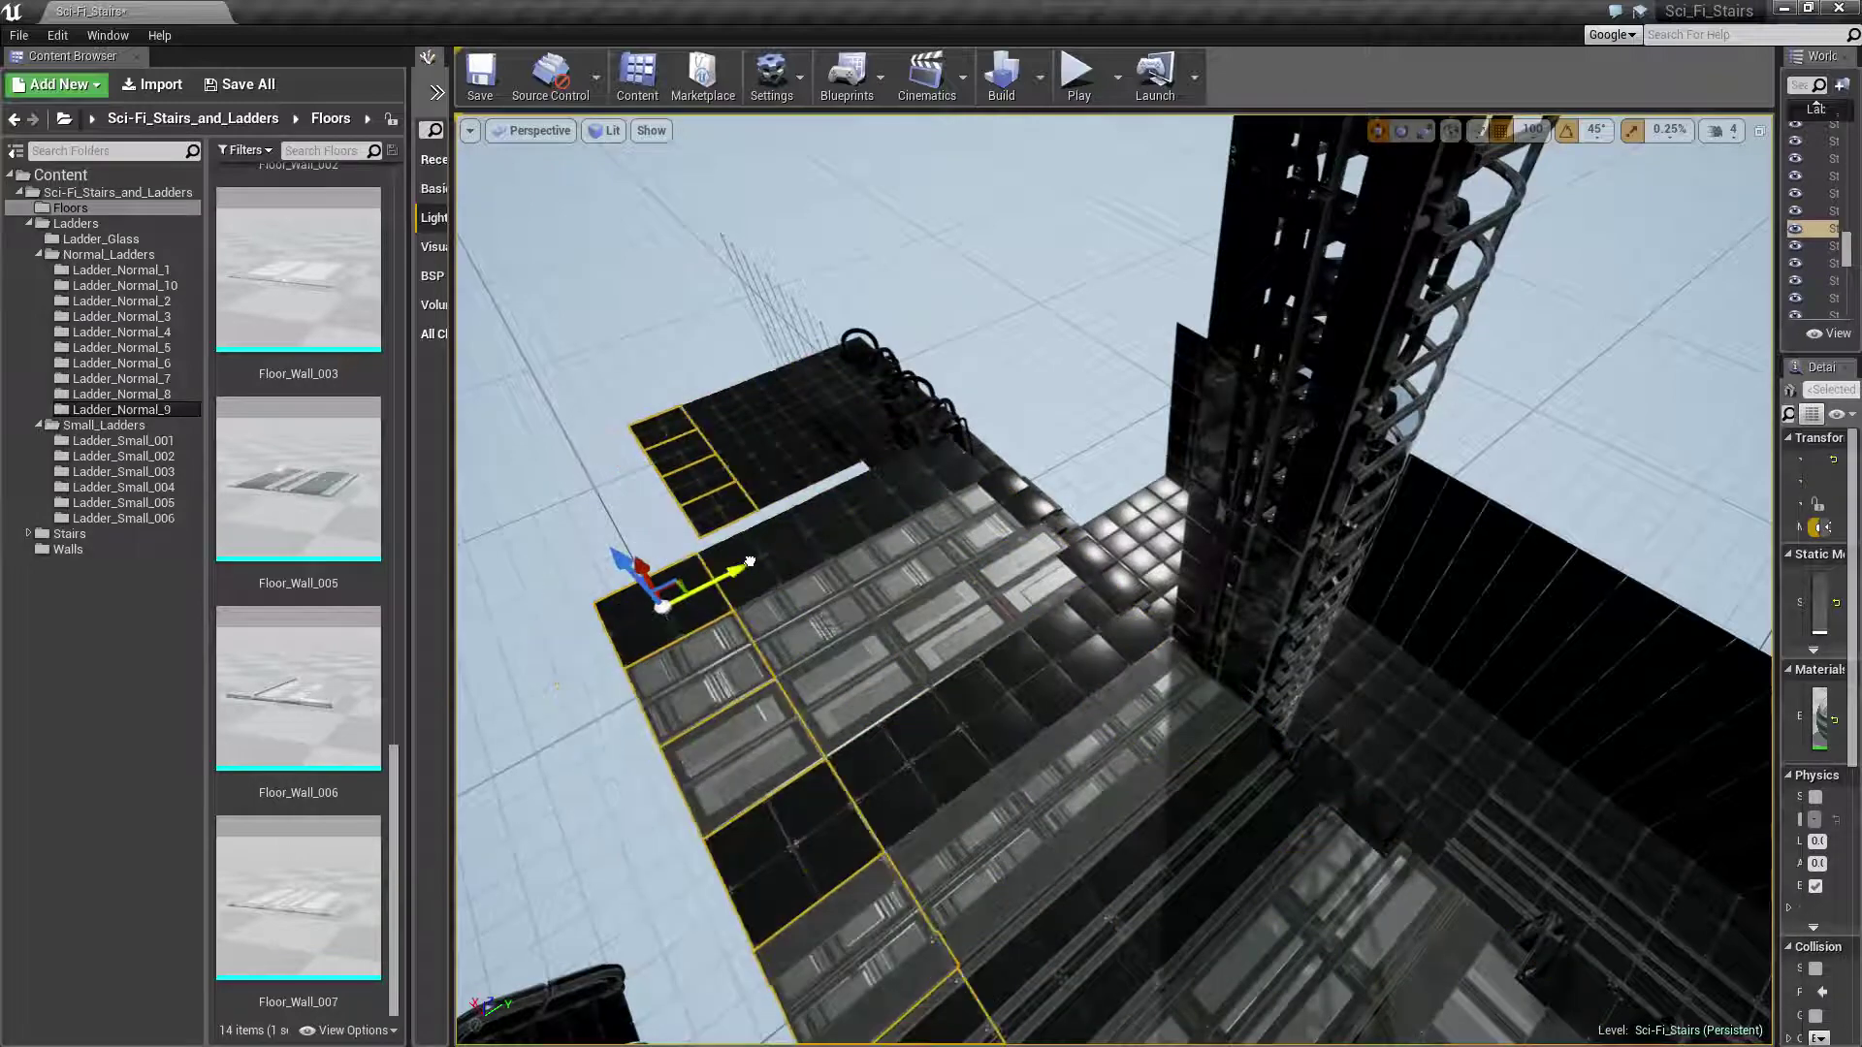
{"action": "mouse_move", "coordinate": [689, 530]}
{"action": "right_mouse_down"}
{"action": "mouse_move", "coordinate": [1481, 257]}
{"action": "mouse_move", "coordinate": [1445, 407]}
{"action": "mouse_move", "coordinate": [1445, 242]}
{"action": "mouse_move", "coordinate": [1445, 437]}
{"action": "mouse_move", "coordinate": [1096, 191]}
{"action": "mouse_move", "coordinate": [1096, 291]}
{"action": "mouse_move", "coordinate": [1251, 439]}
{"action": "right_mouse_up"}
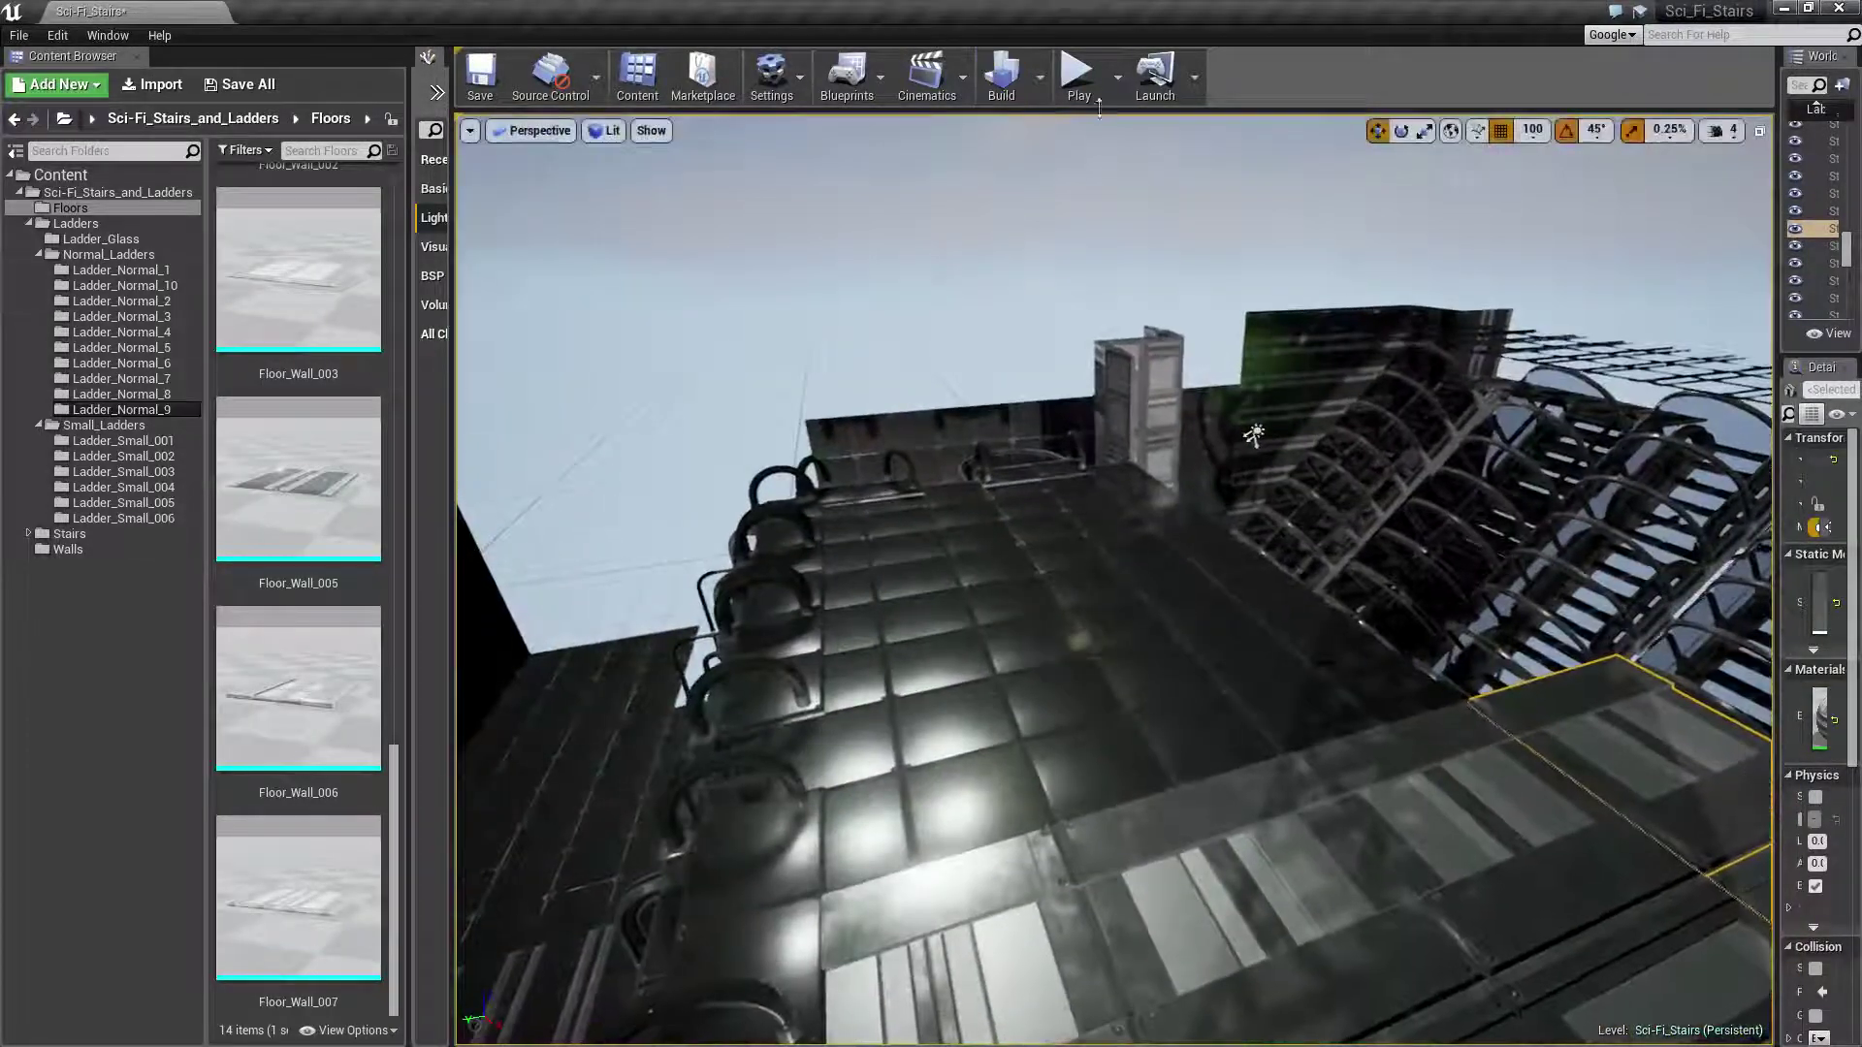
Play the level, walk past the ladder racks and over the tiled walkway, then stop
{"action": "left_click", "coordinate": [1079, 77]}
{"action": "left_click", "coordinate": [458, 671]}
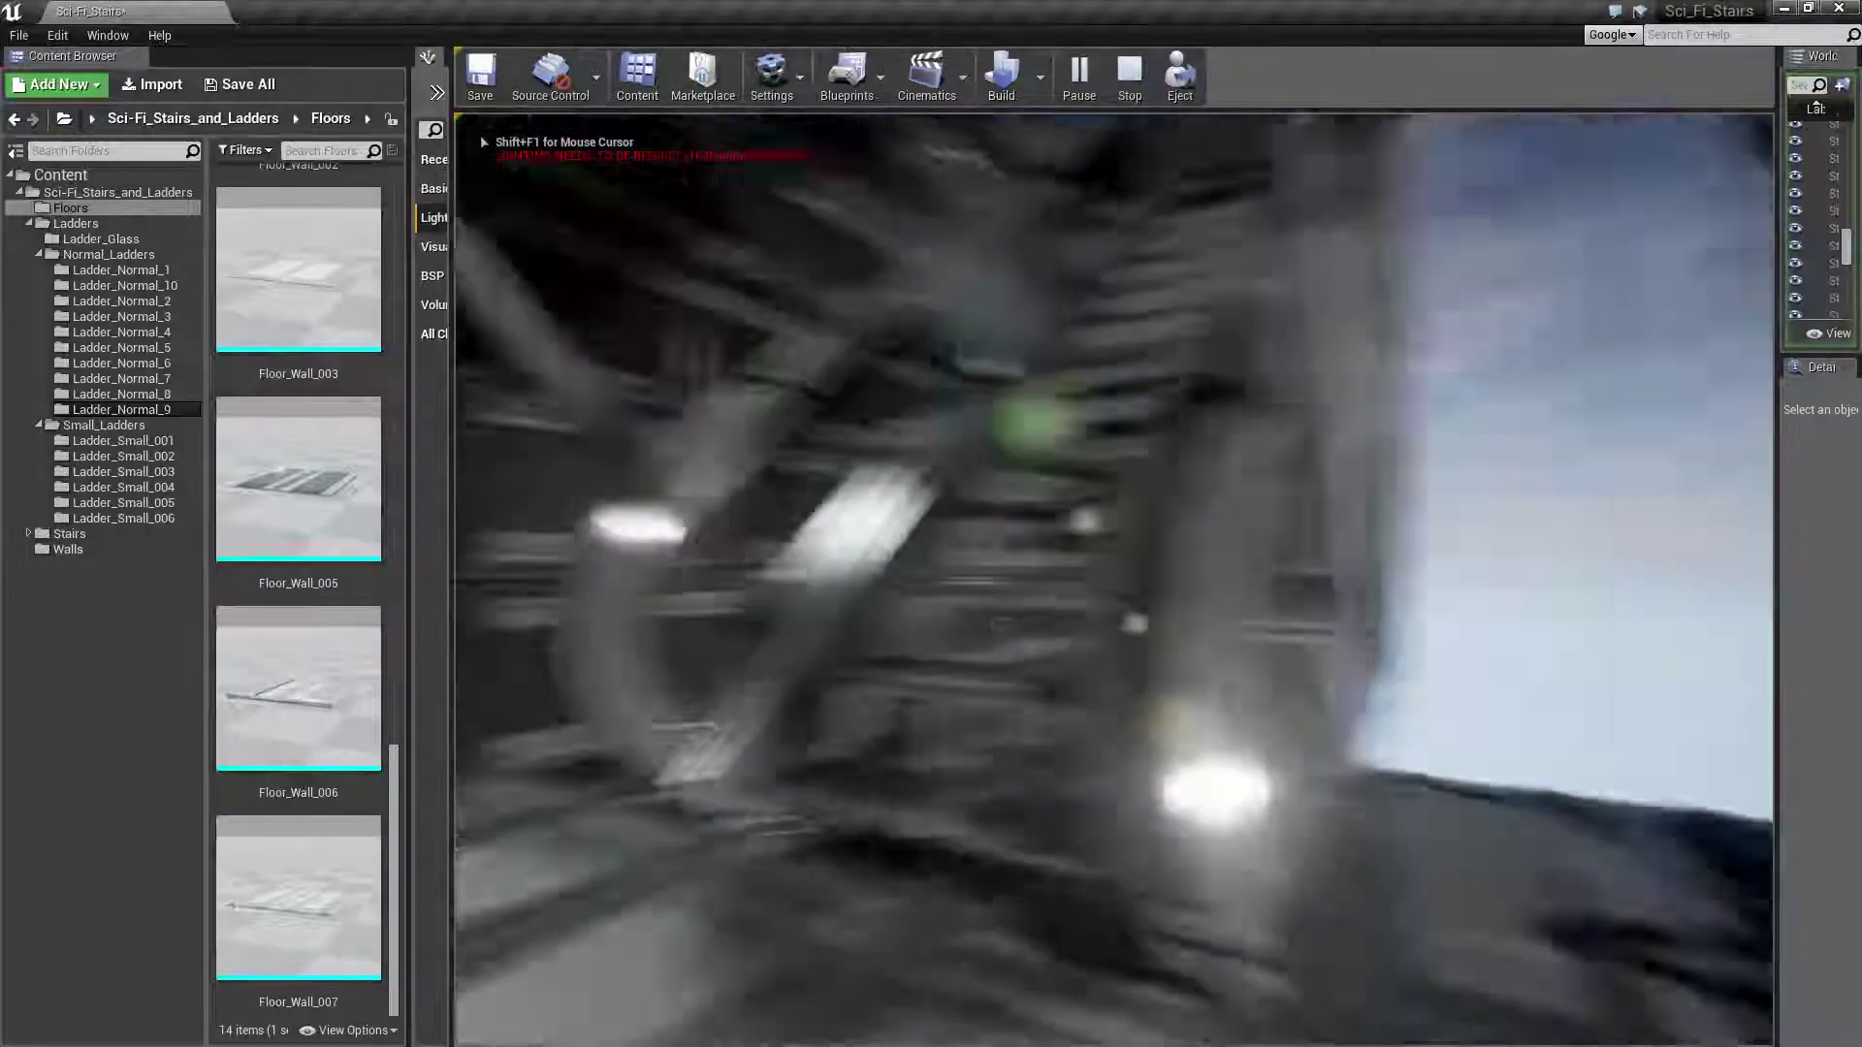
{"action": "key", "text": "w"}
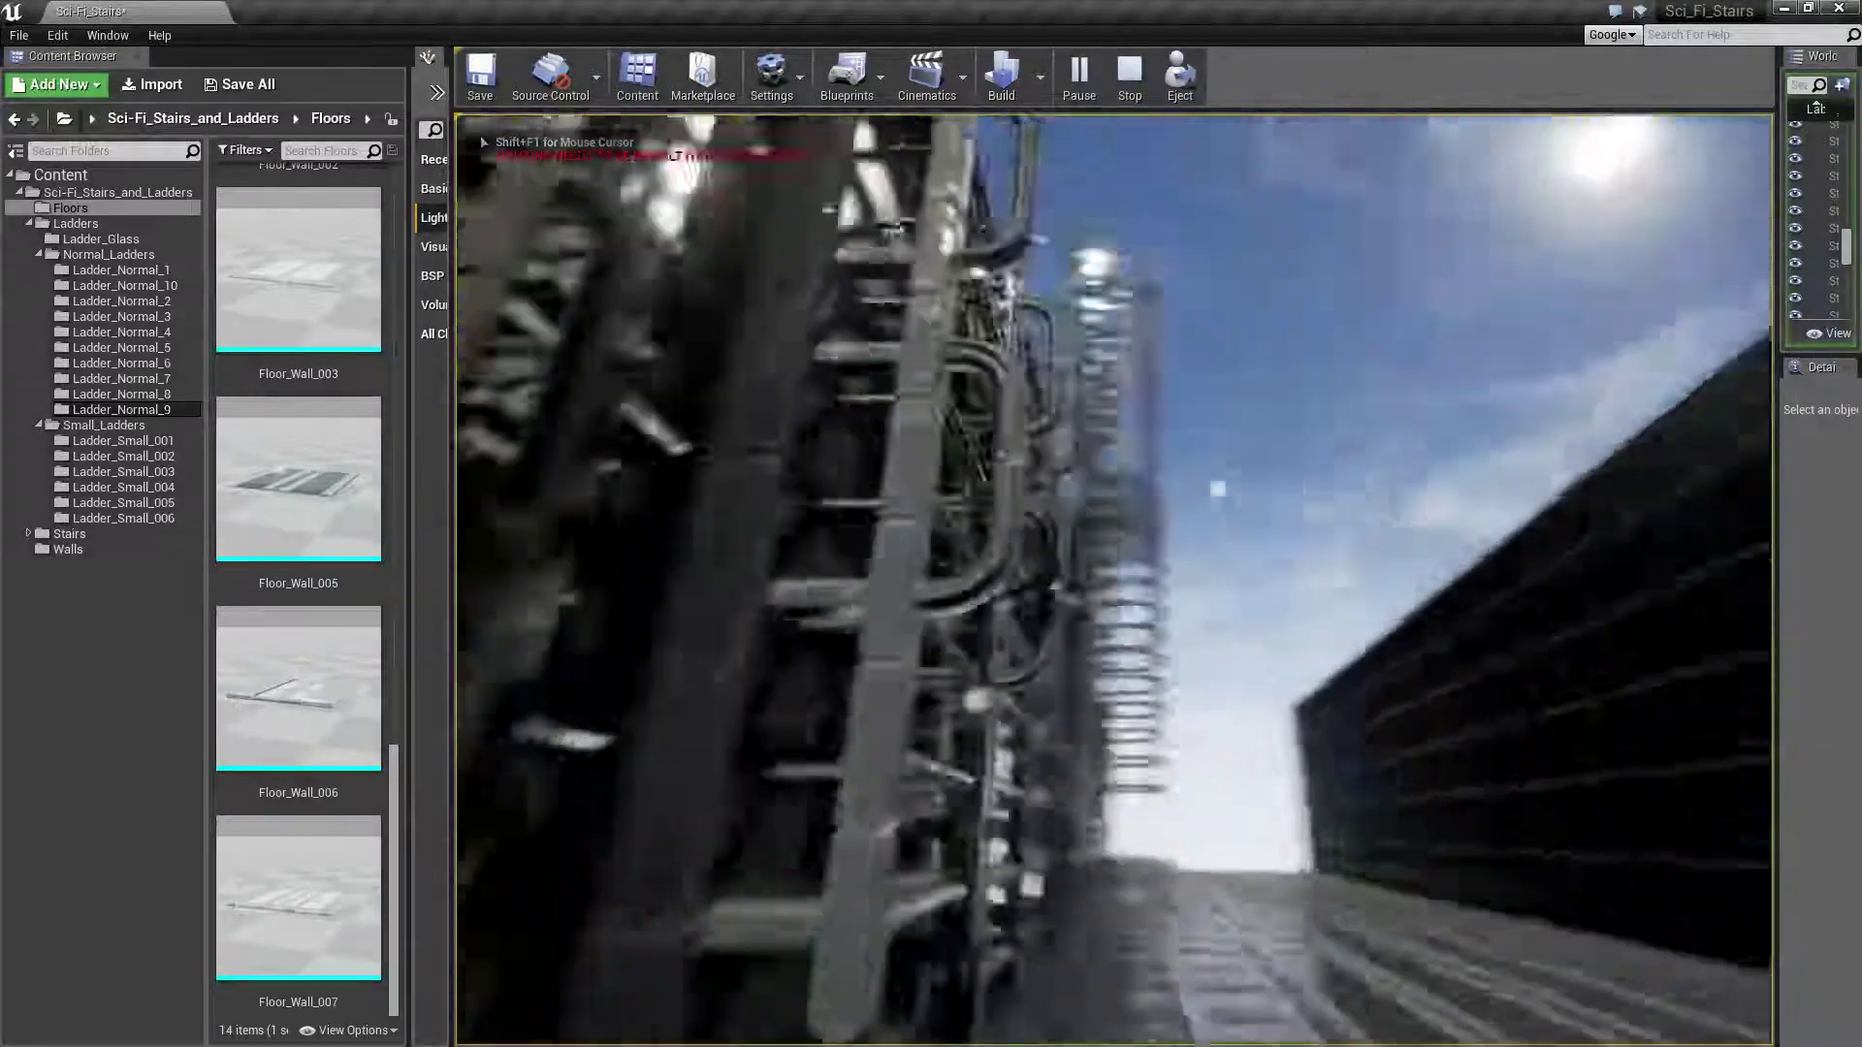
{"action": "key", "text": "w"}
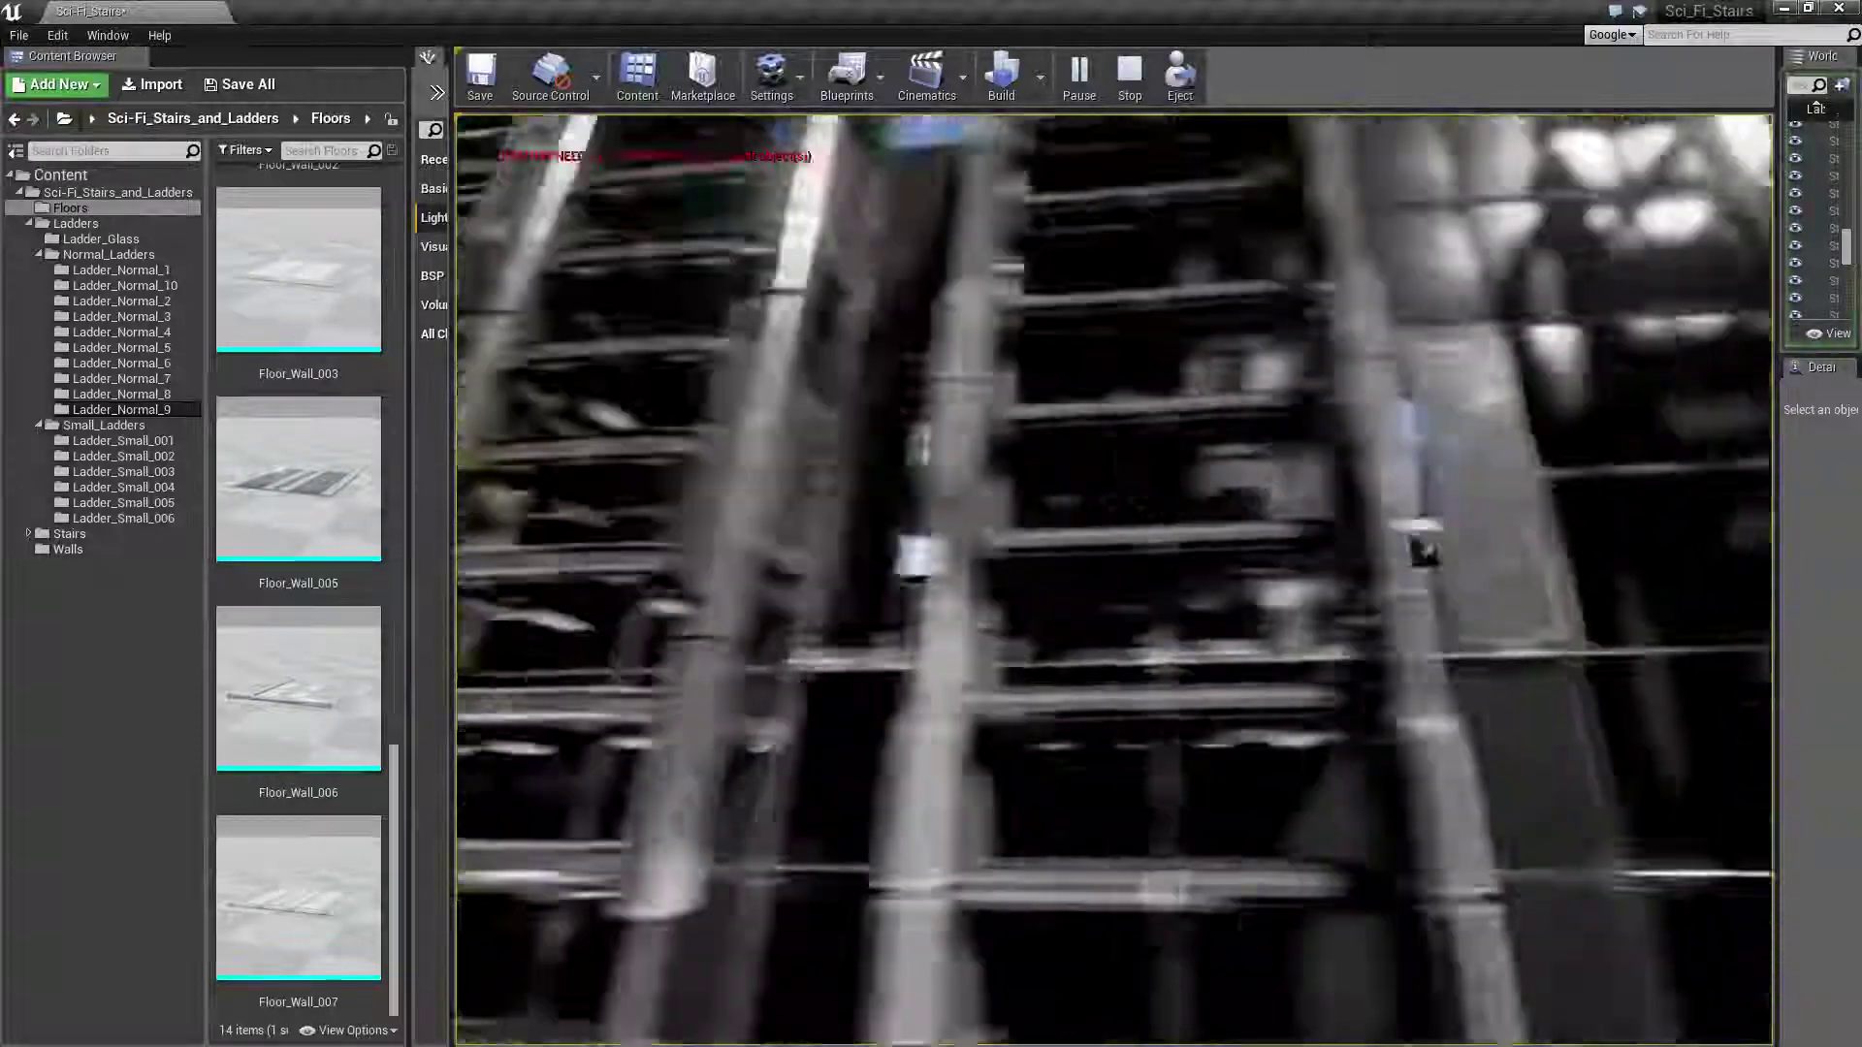
{"action": "key", "text": "w"}
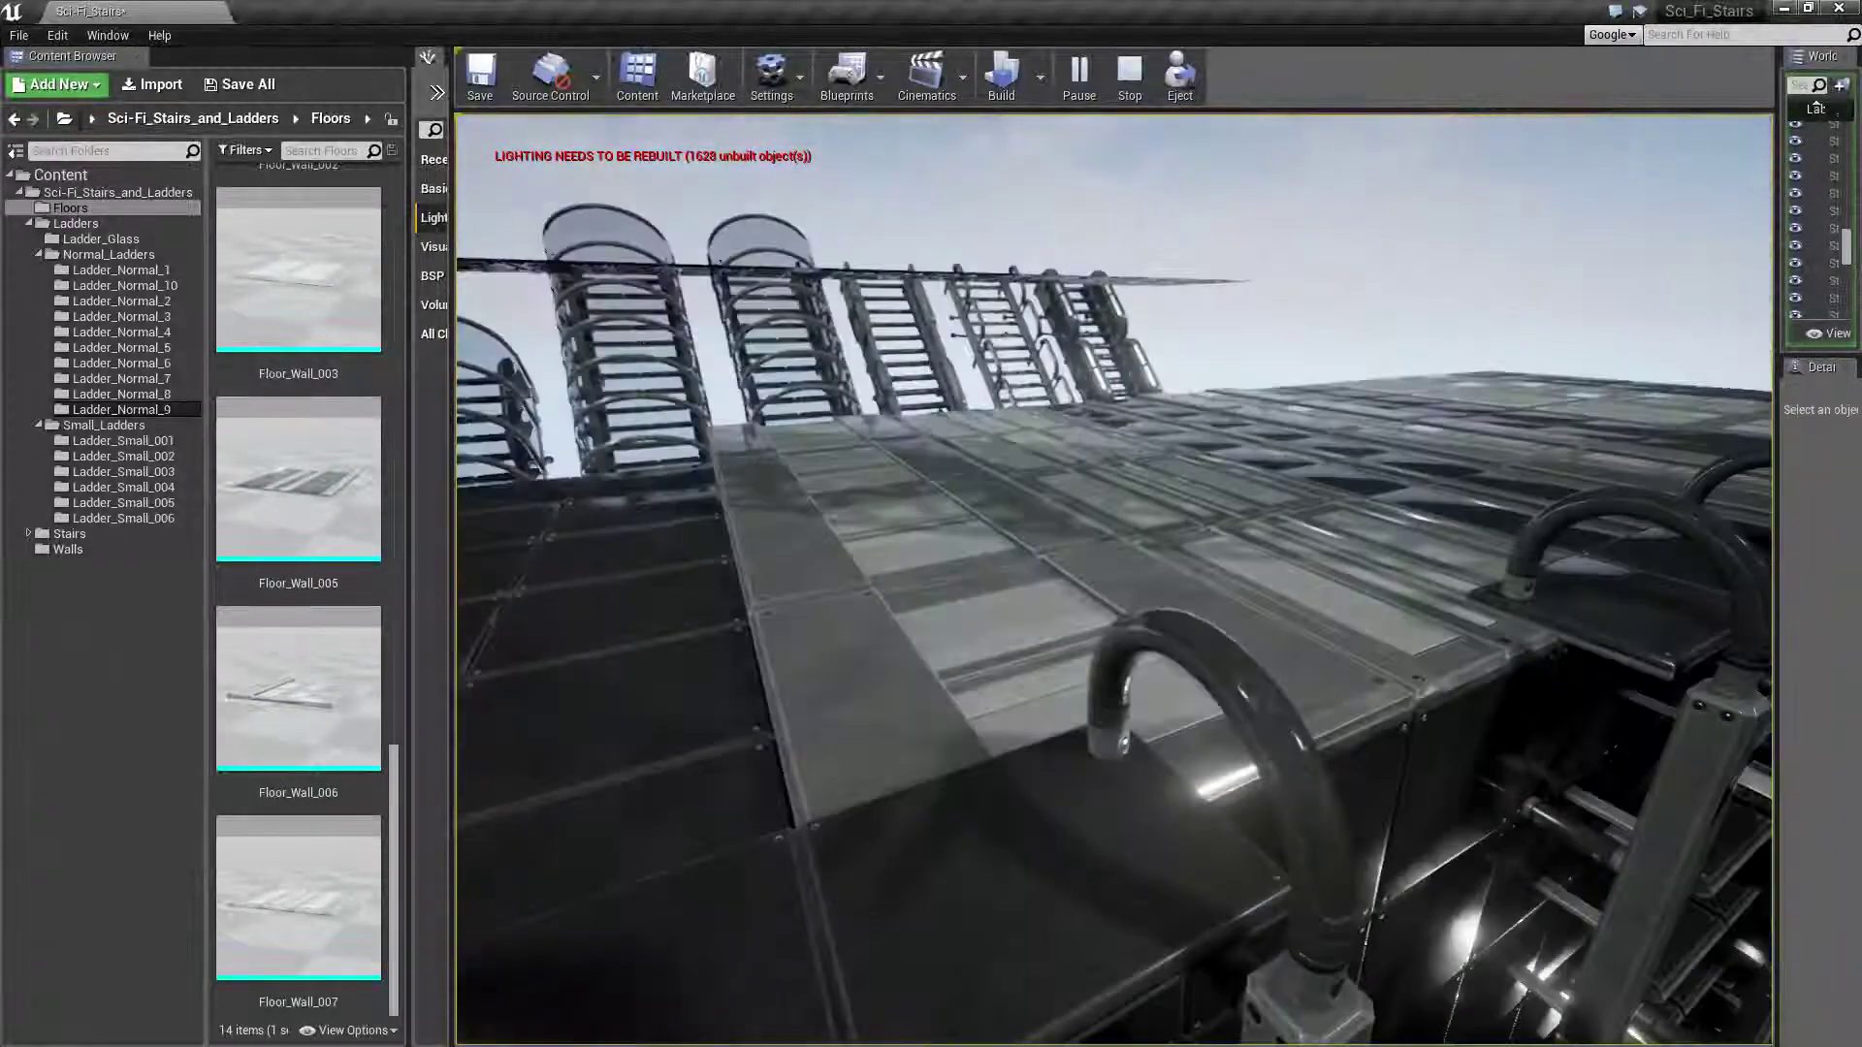
{"action": "key", "text": "w"}
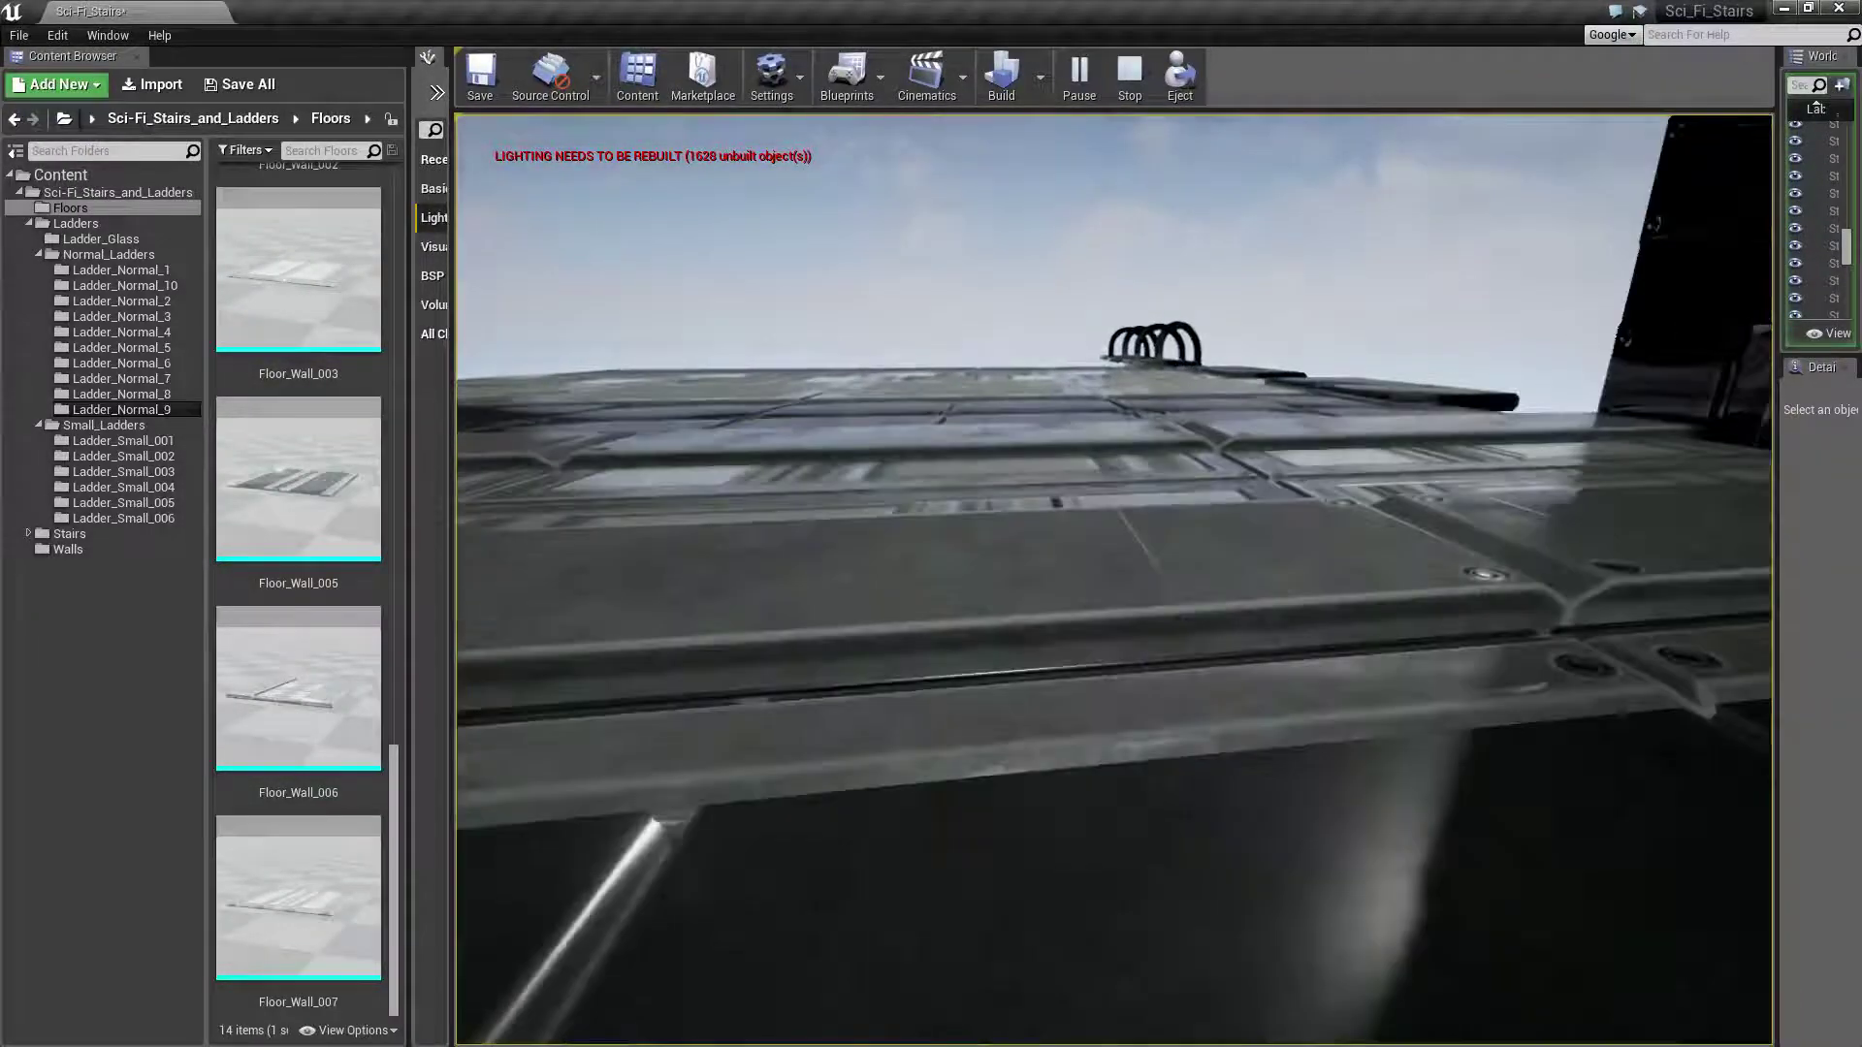
{"action": "key", "text": "w"}
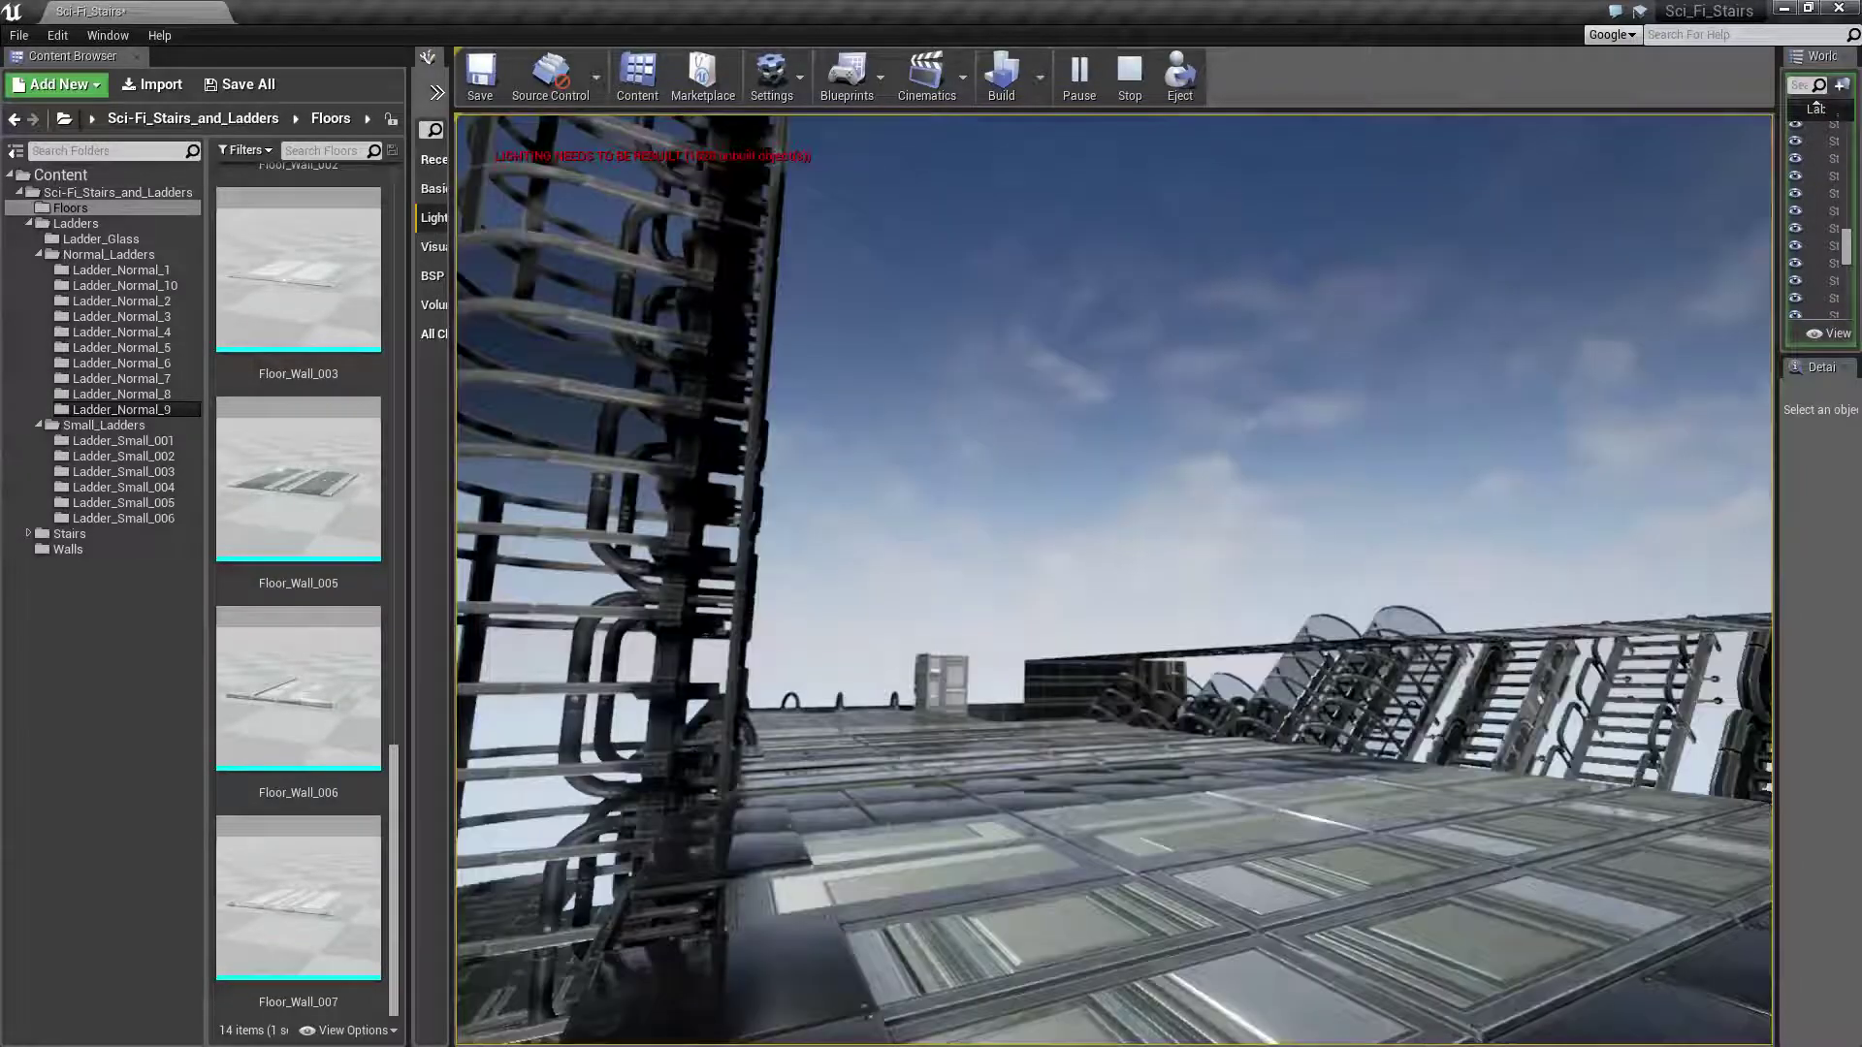
{"action": "key", "text": "Escape"}
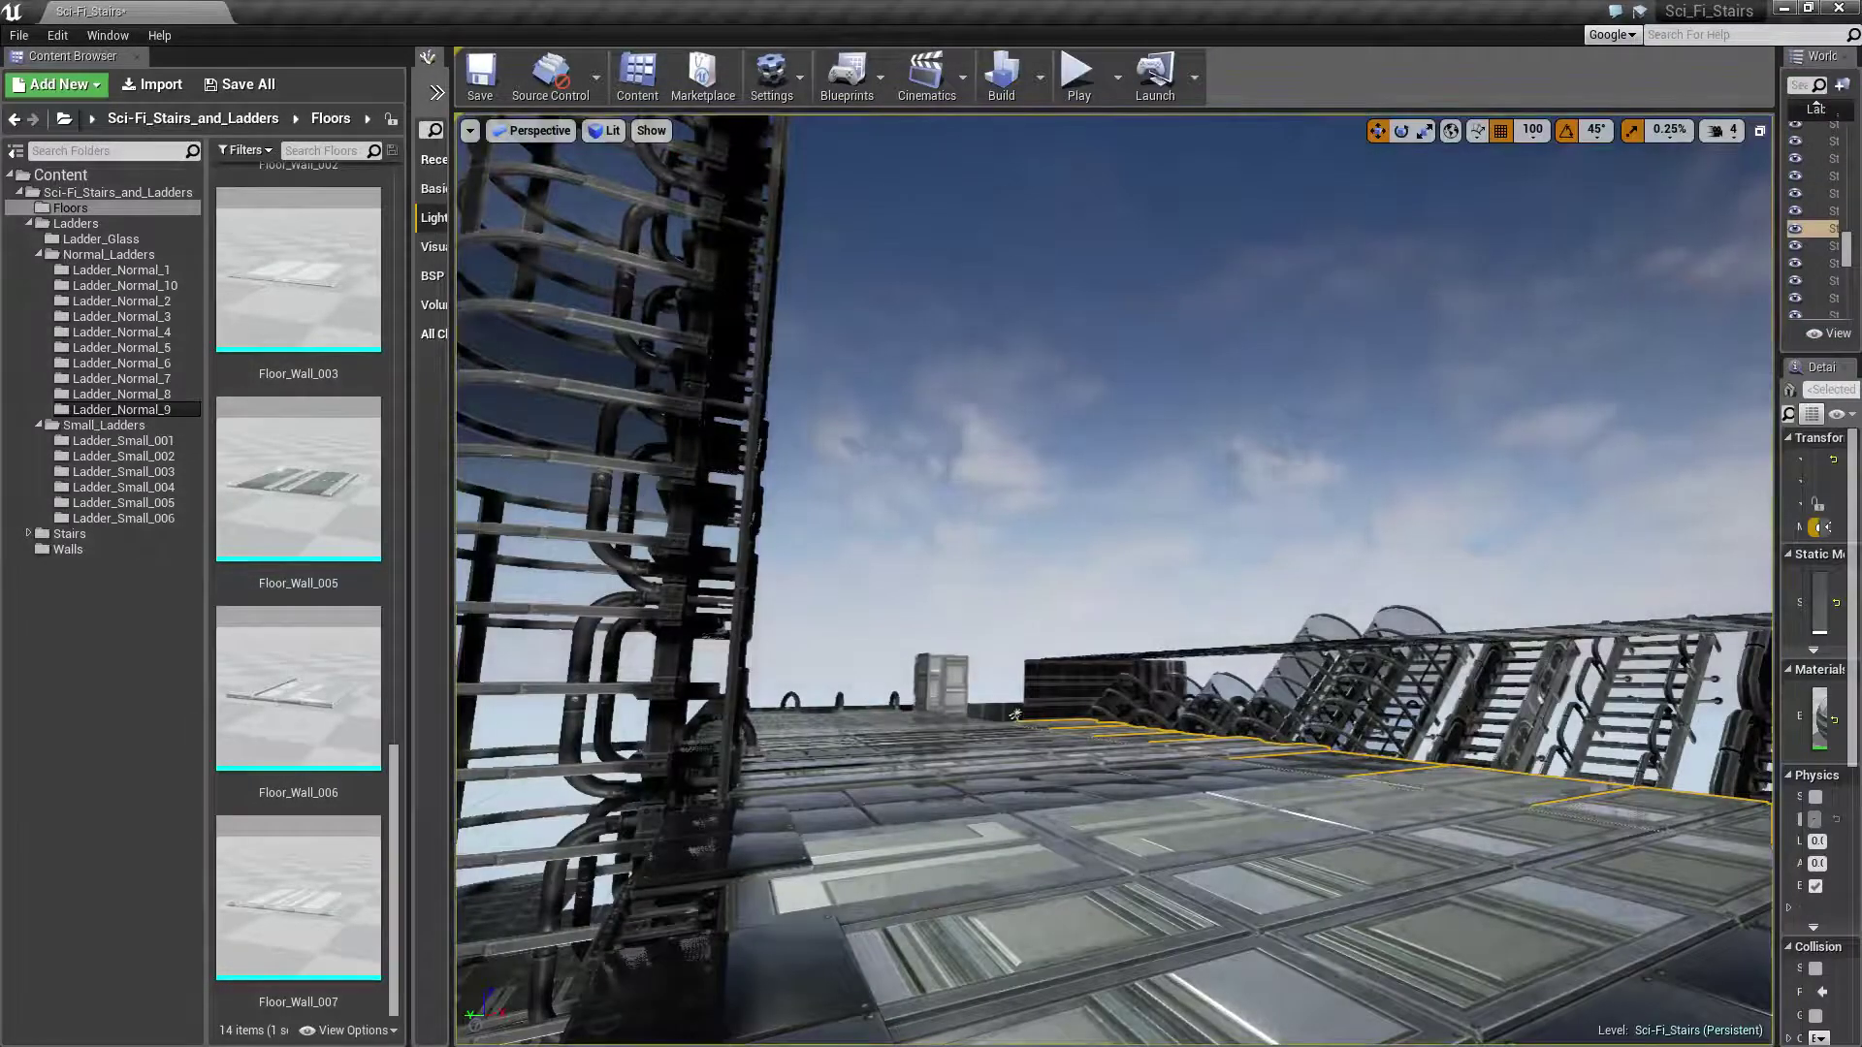
Build the lighting, then fly the camera down beside the ladder rows to inspect them
{"action": "left_click", "coordinate": [1005, 88]}
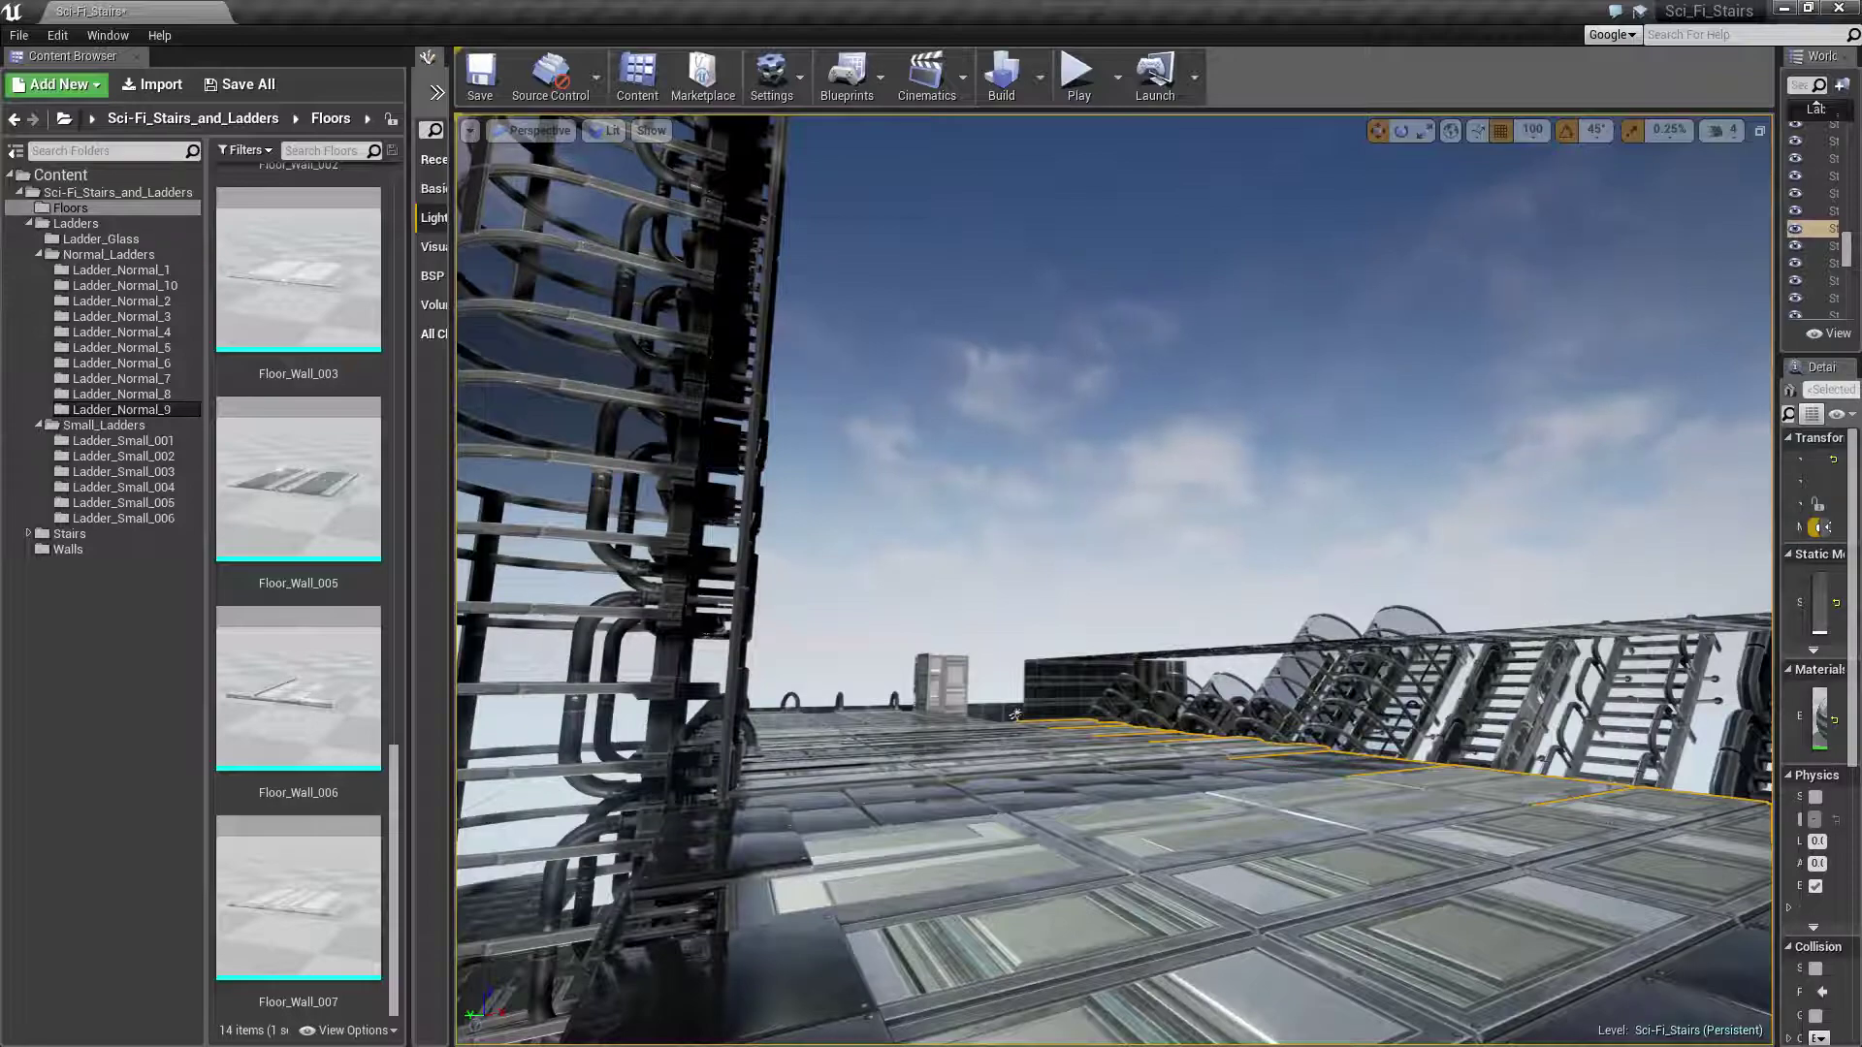
{"action": "right_click_drag", "start_coordinate": [1015, 715], "coordinate": [1015, 715]}
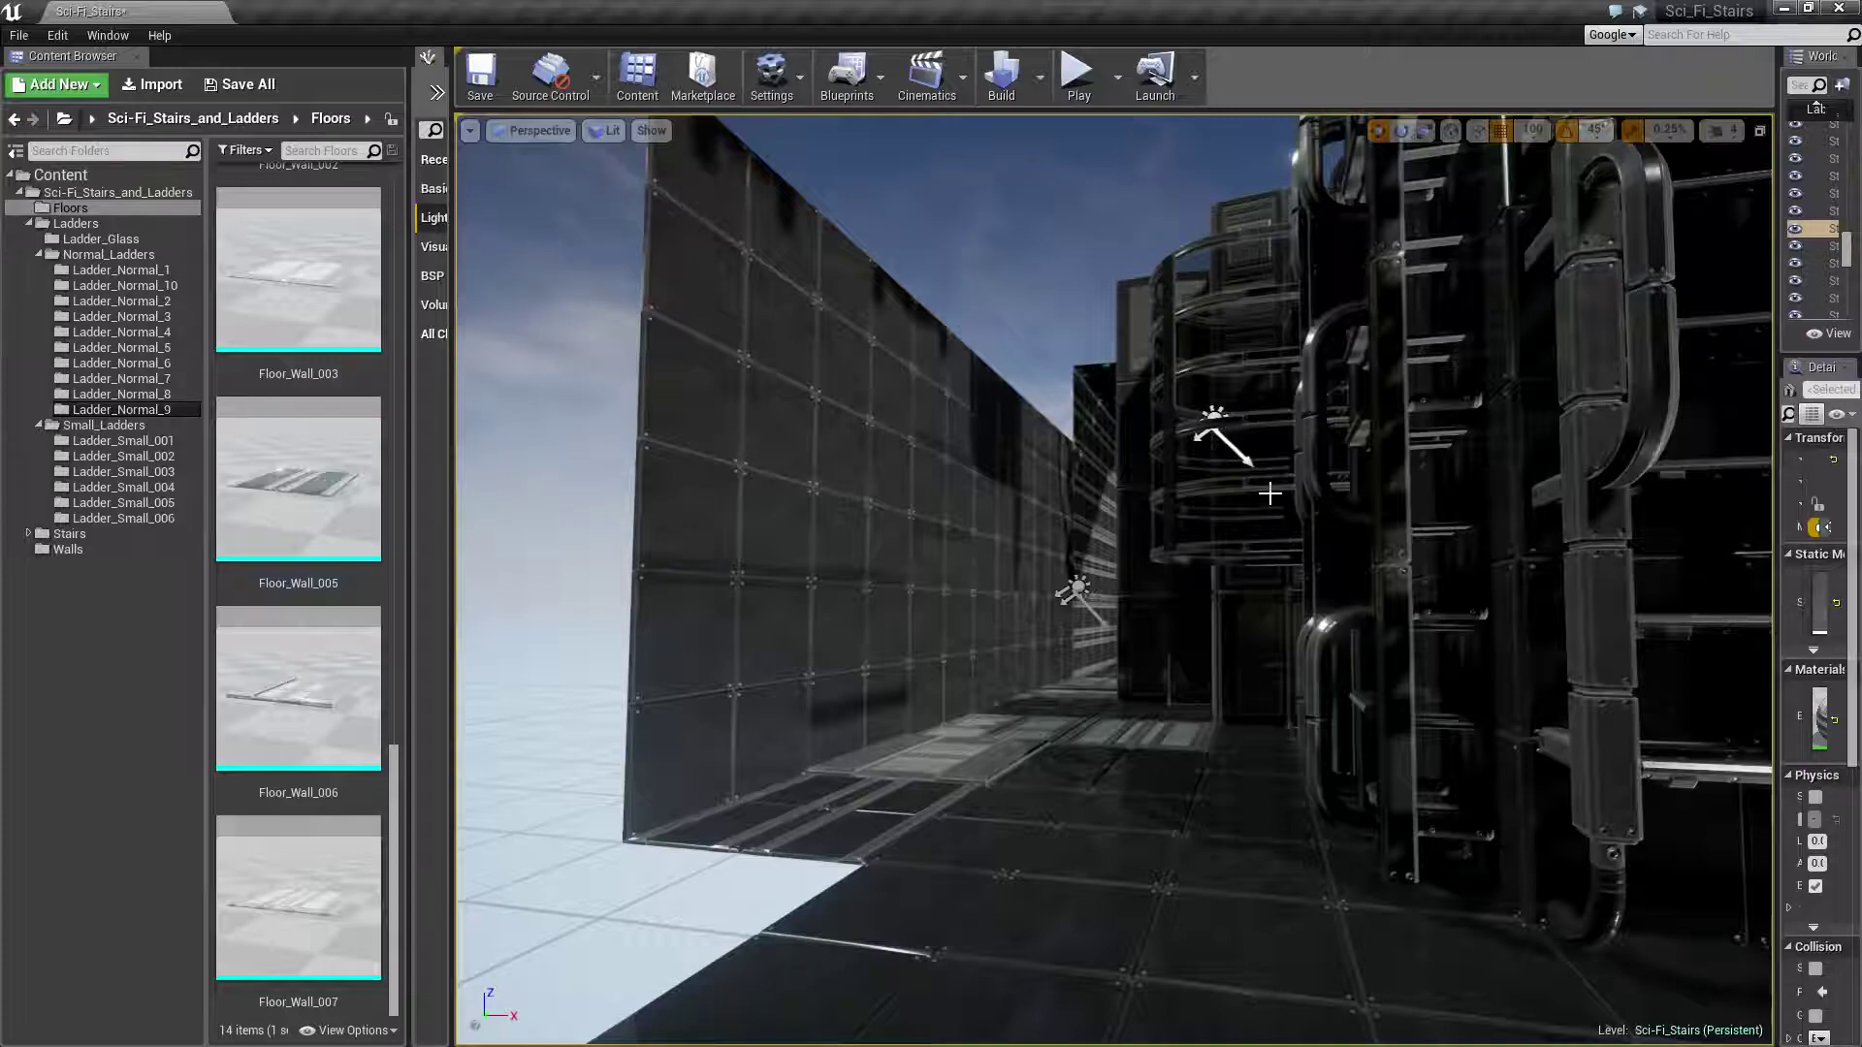
{"action": "right_click_drag", "start_coordinate": [954, 425], "coordinate": [954, 424]}
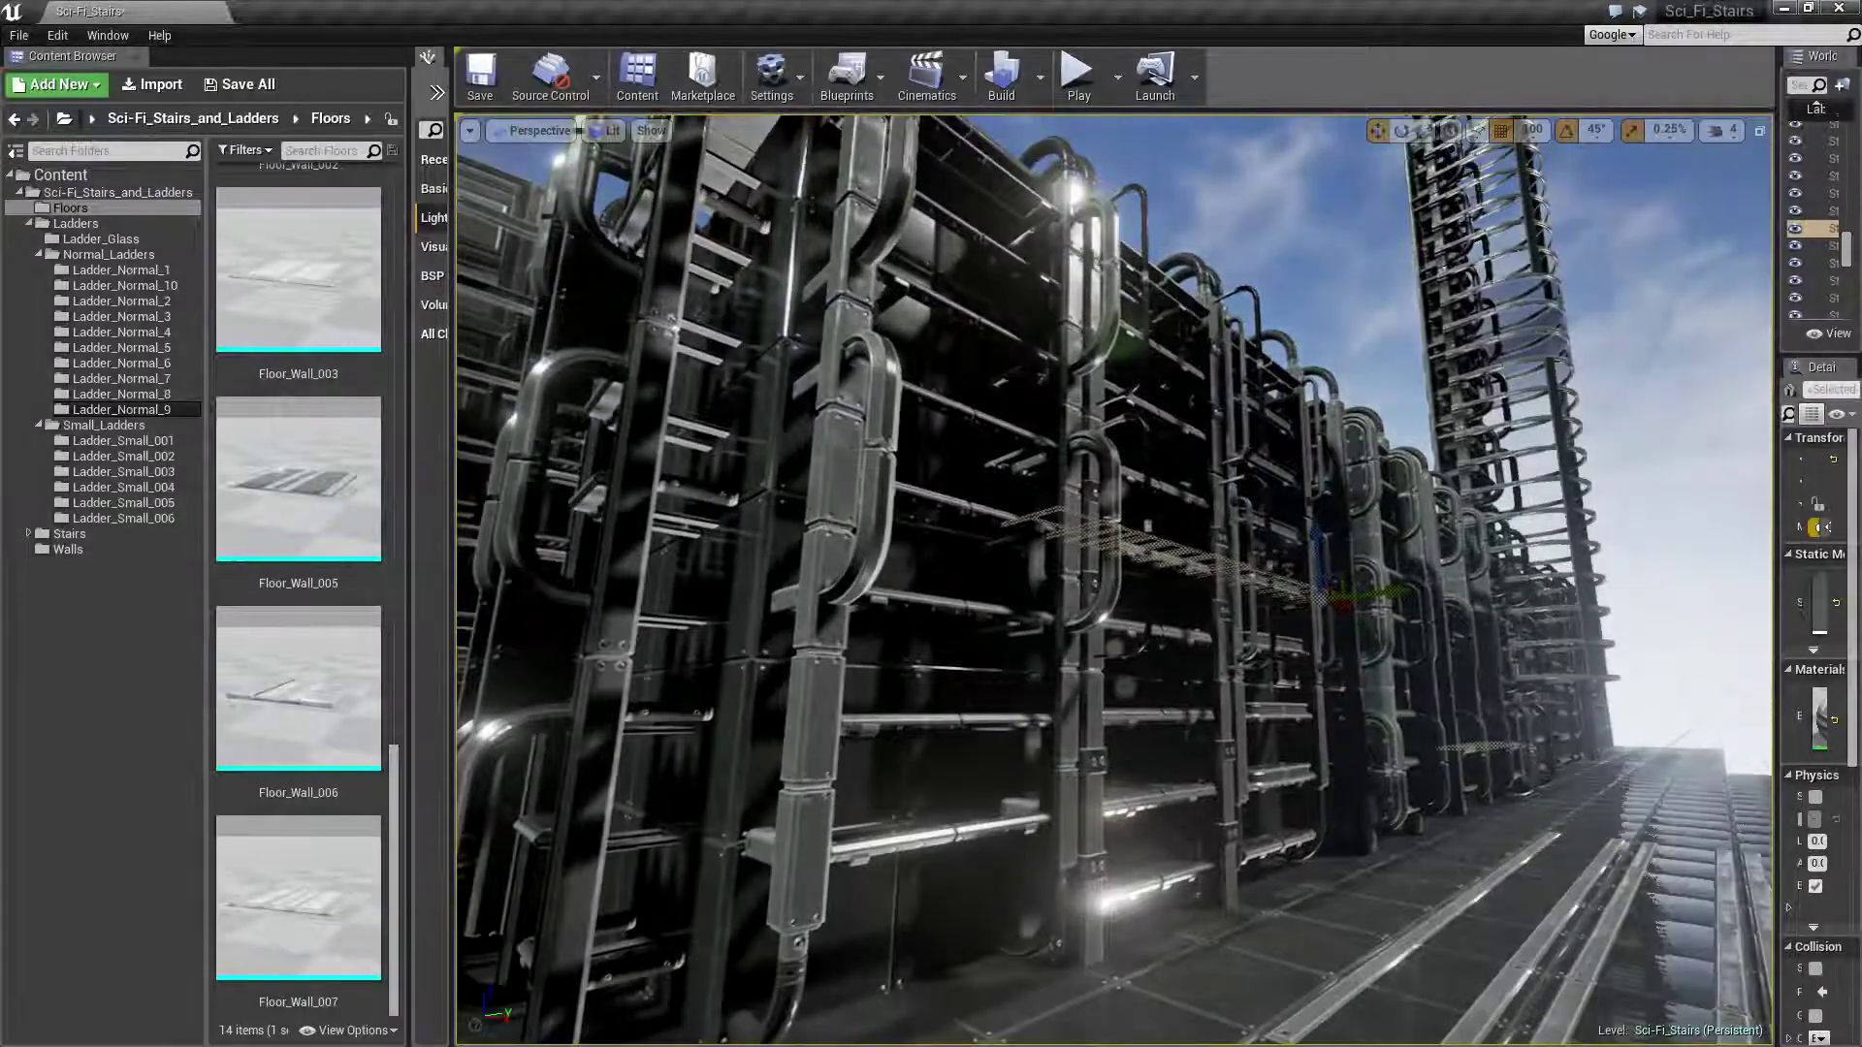
{"action": "left_click", "coordinate": [1298, 259]}
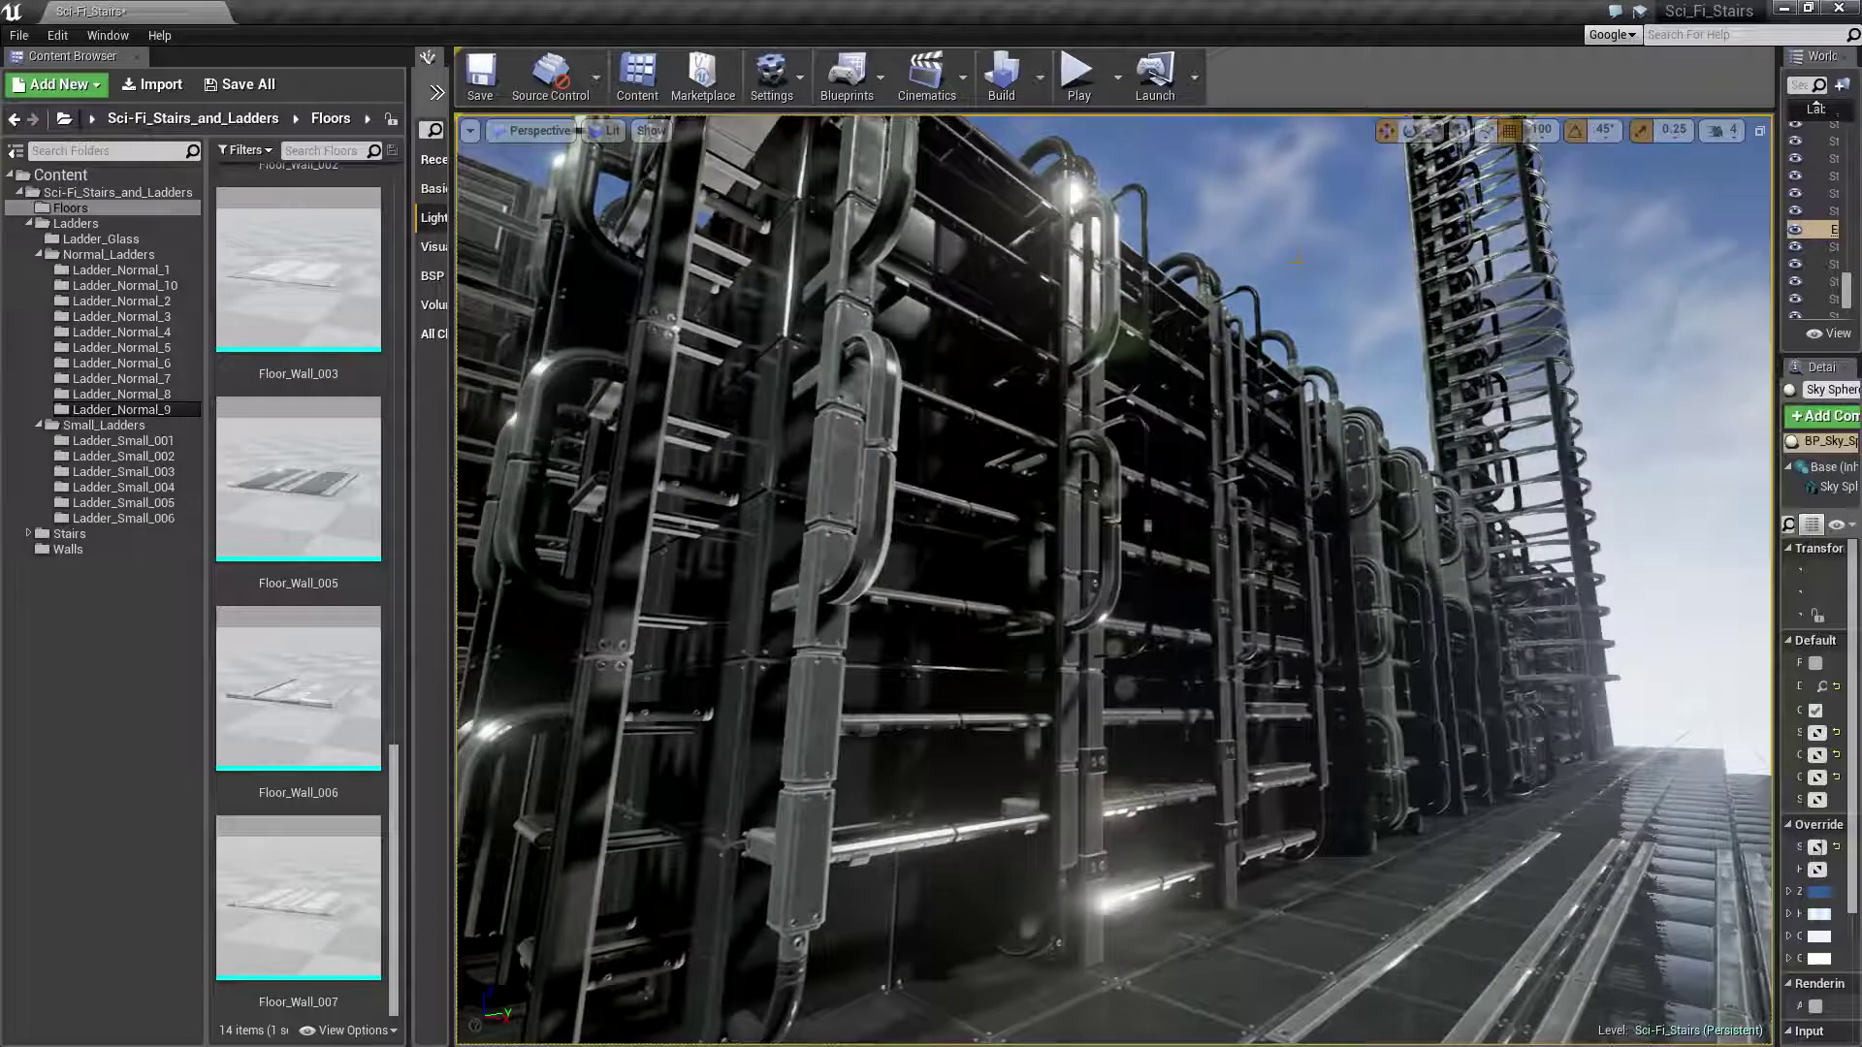
{"action": "right_click_drag", "start_coordinate": [1099, 378], "coordinate": [1098, 378]}
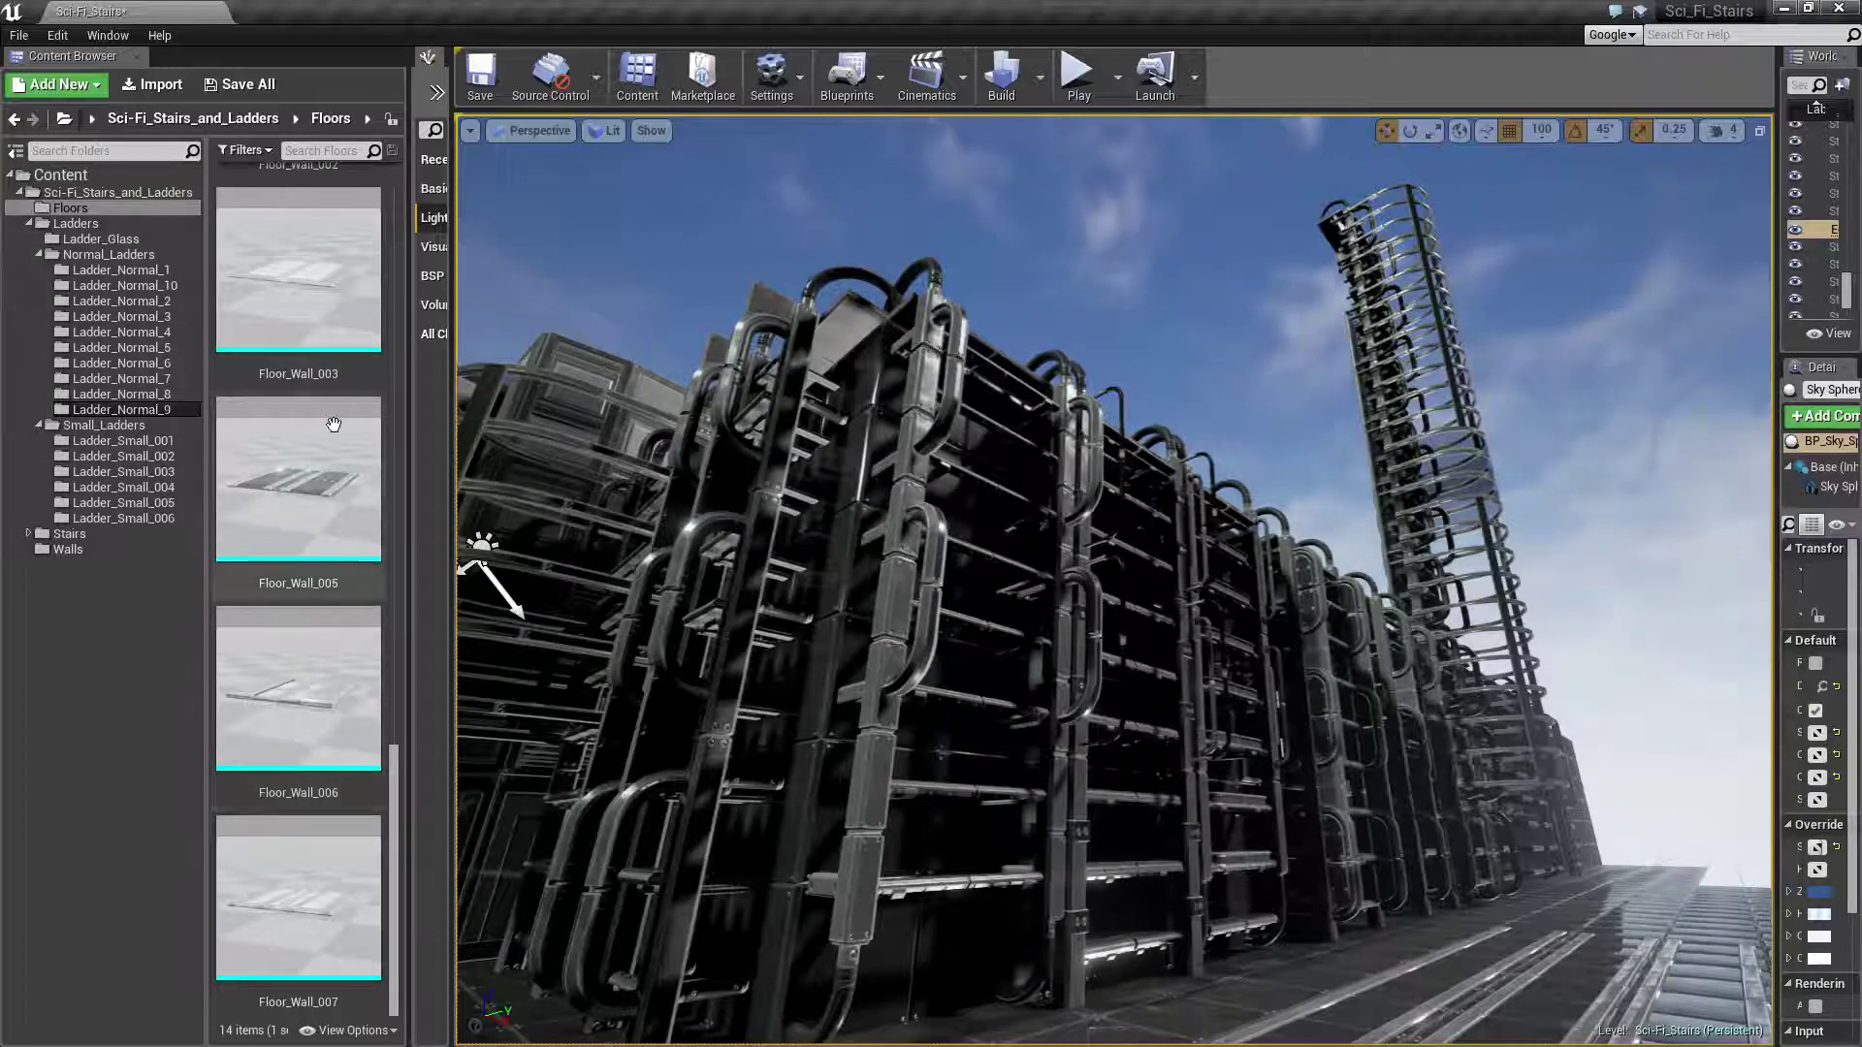
Browse Sci-Fi_Stairs_and_Ladders > Ladders > Ladder_Glass, then open the Ladder_Small_001 folder
{"action": "left_click", "coordinate": [65, 193]}
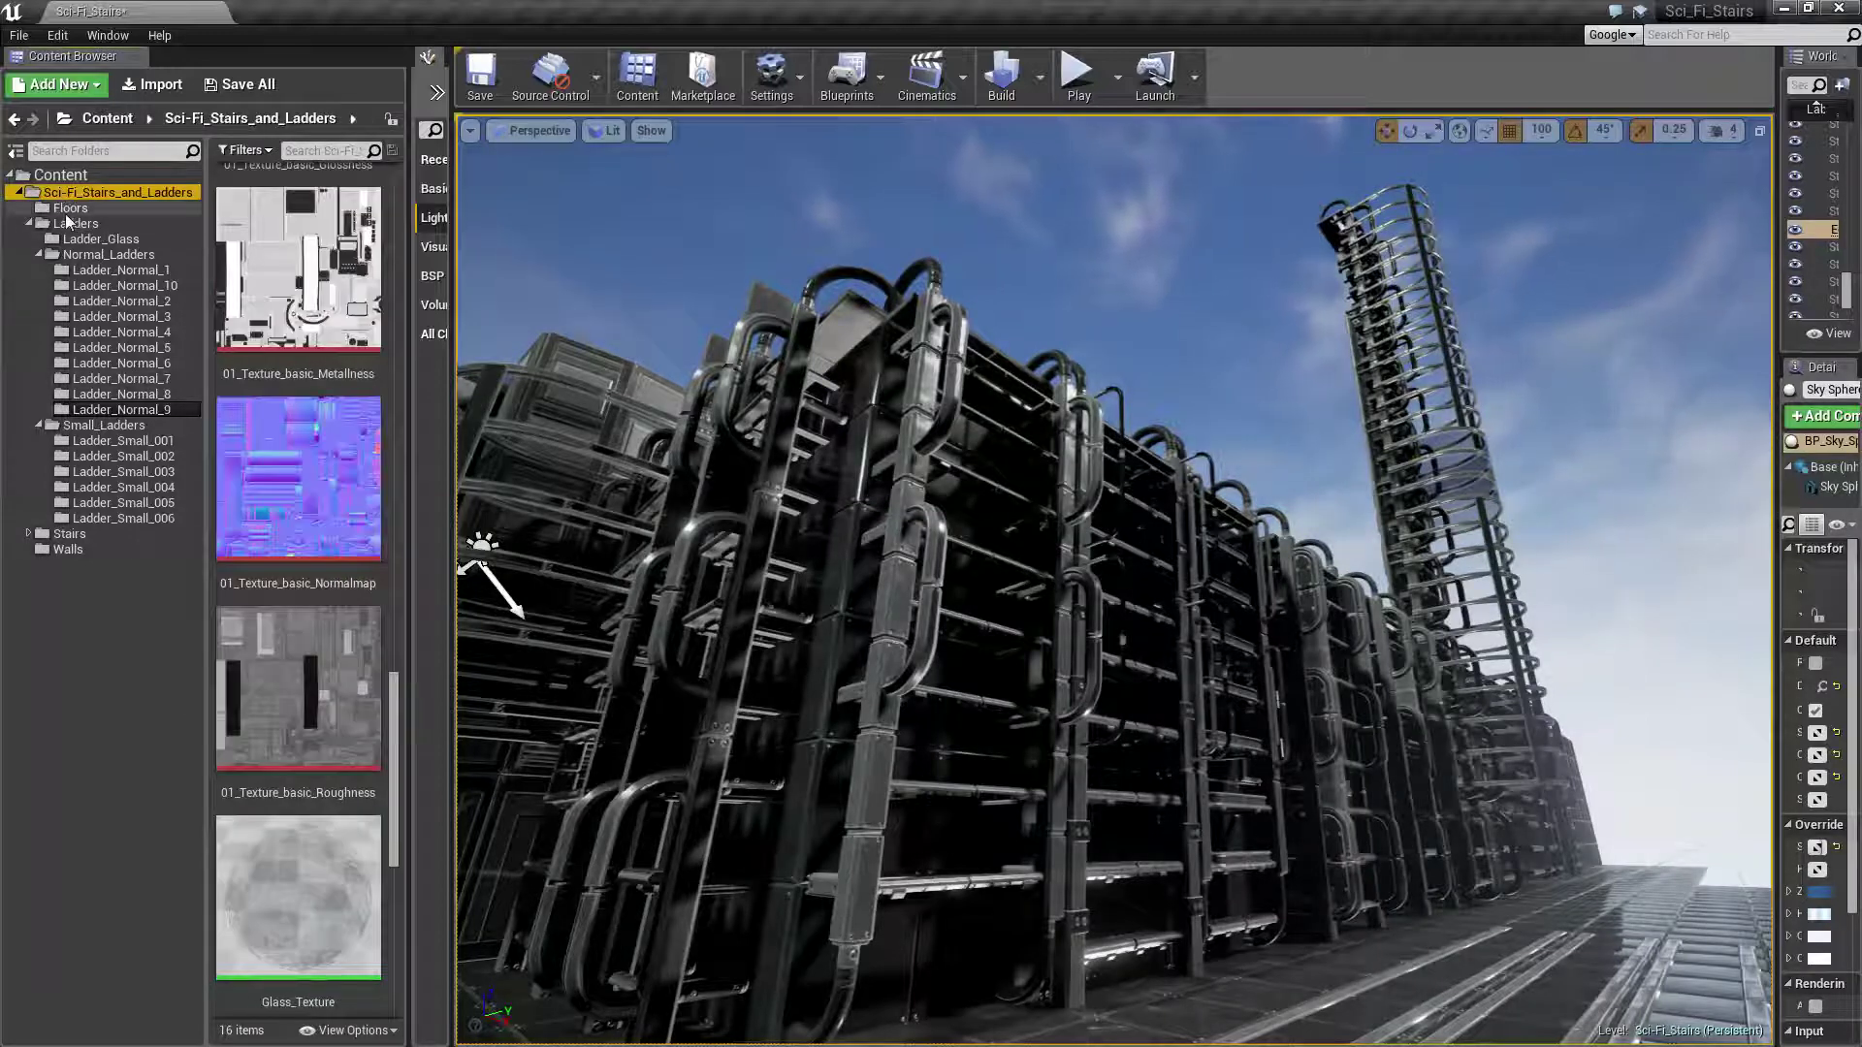
{"action": "left_click", "coordinate": [70, 209]}
{"action": "left_click", "coordinate": [83, 225]}
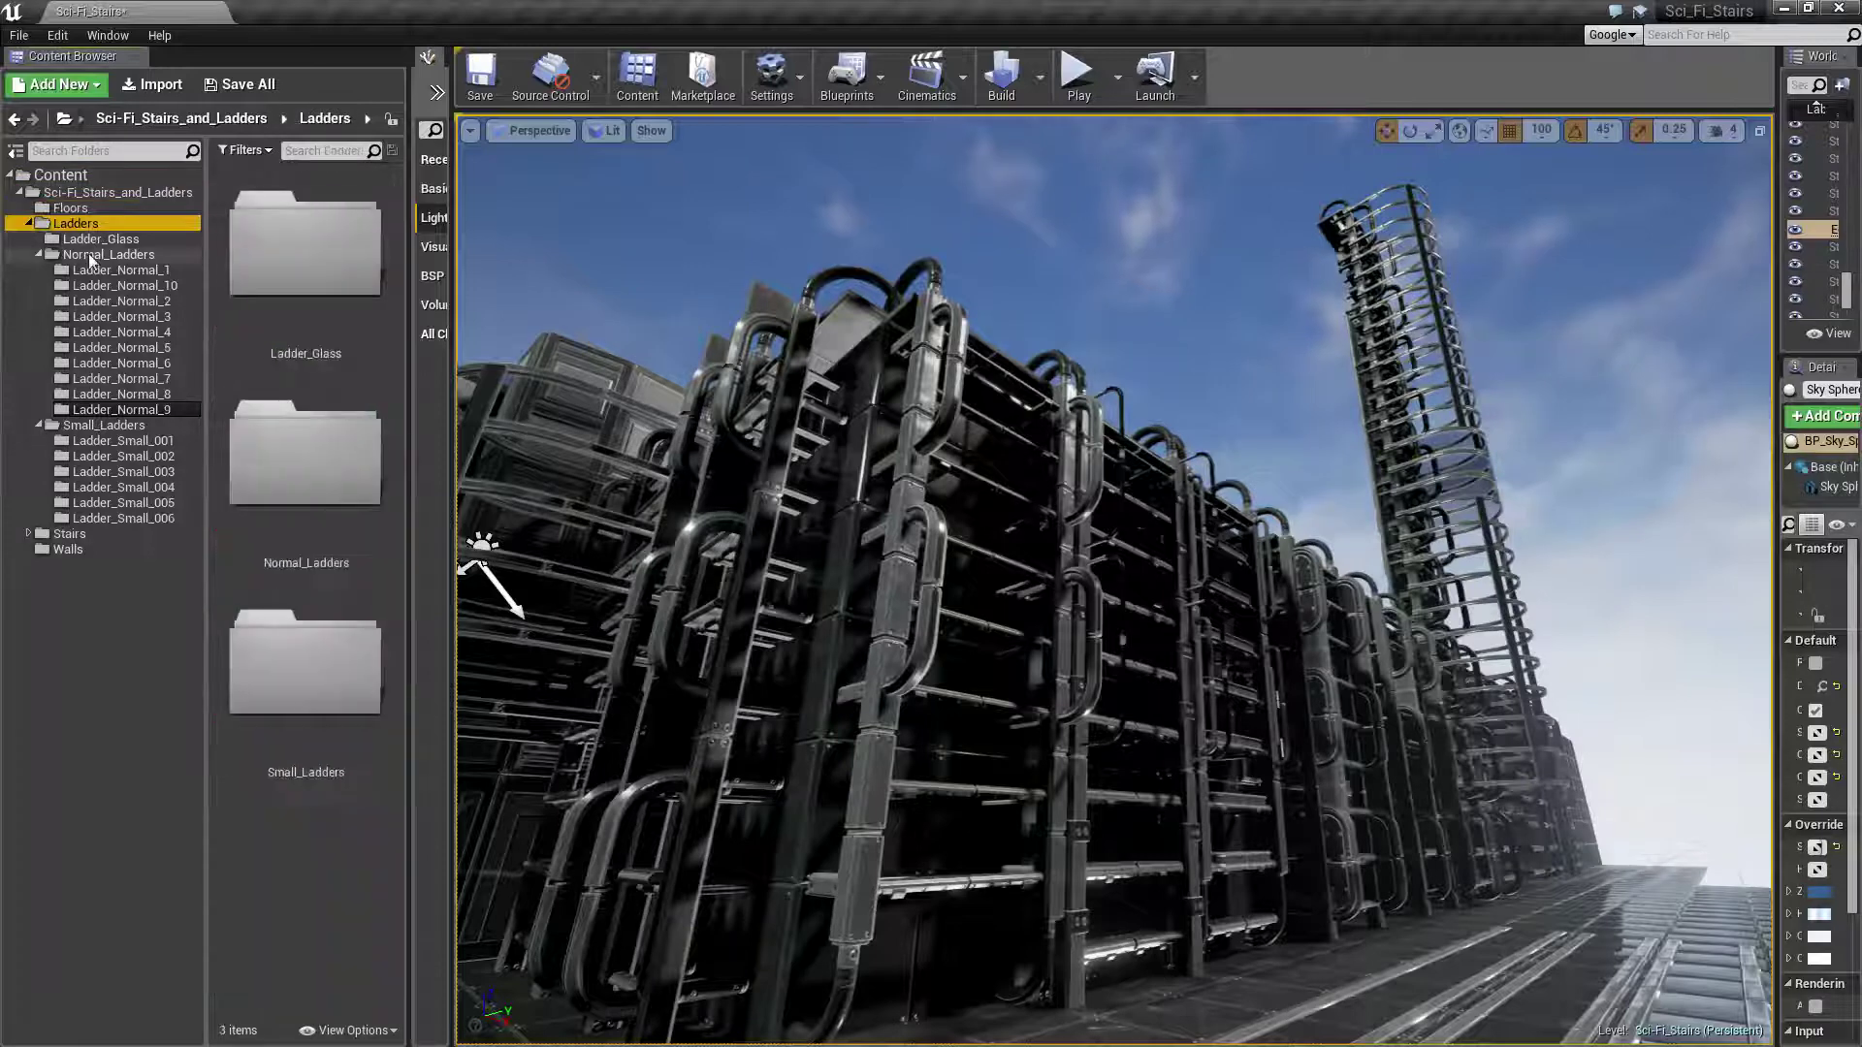
{"action": "left_click", "coordinate": [97, 255]}
{"action": "left_click", "coordinate": [92, 241]}
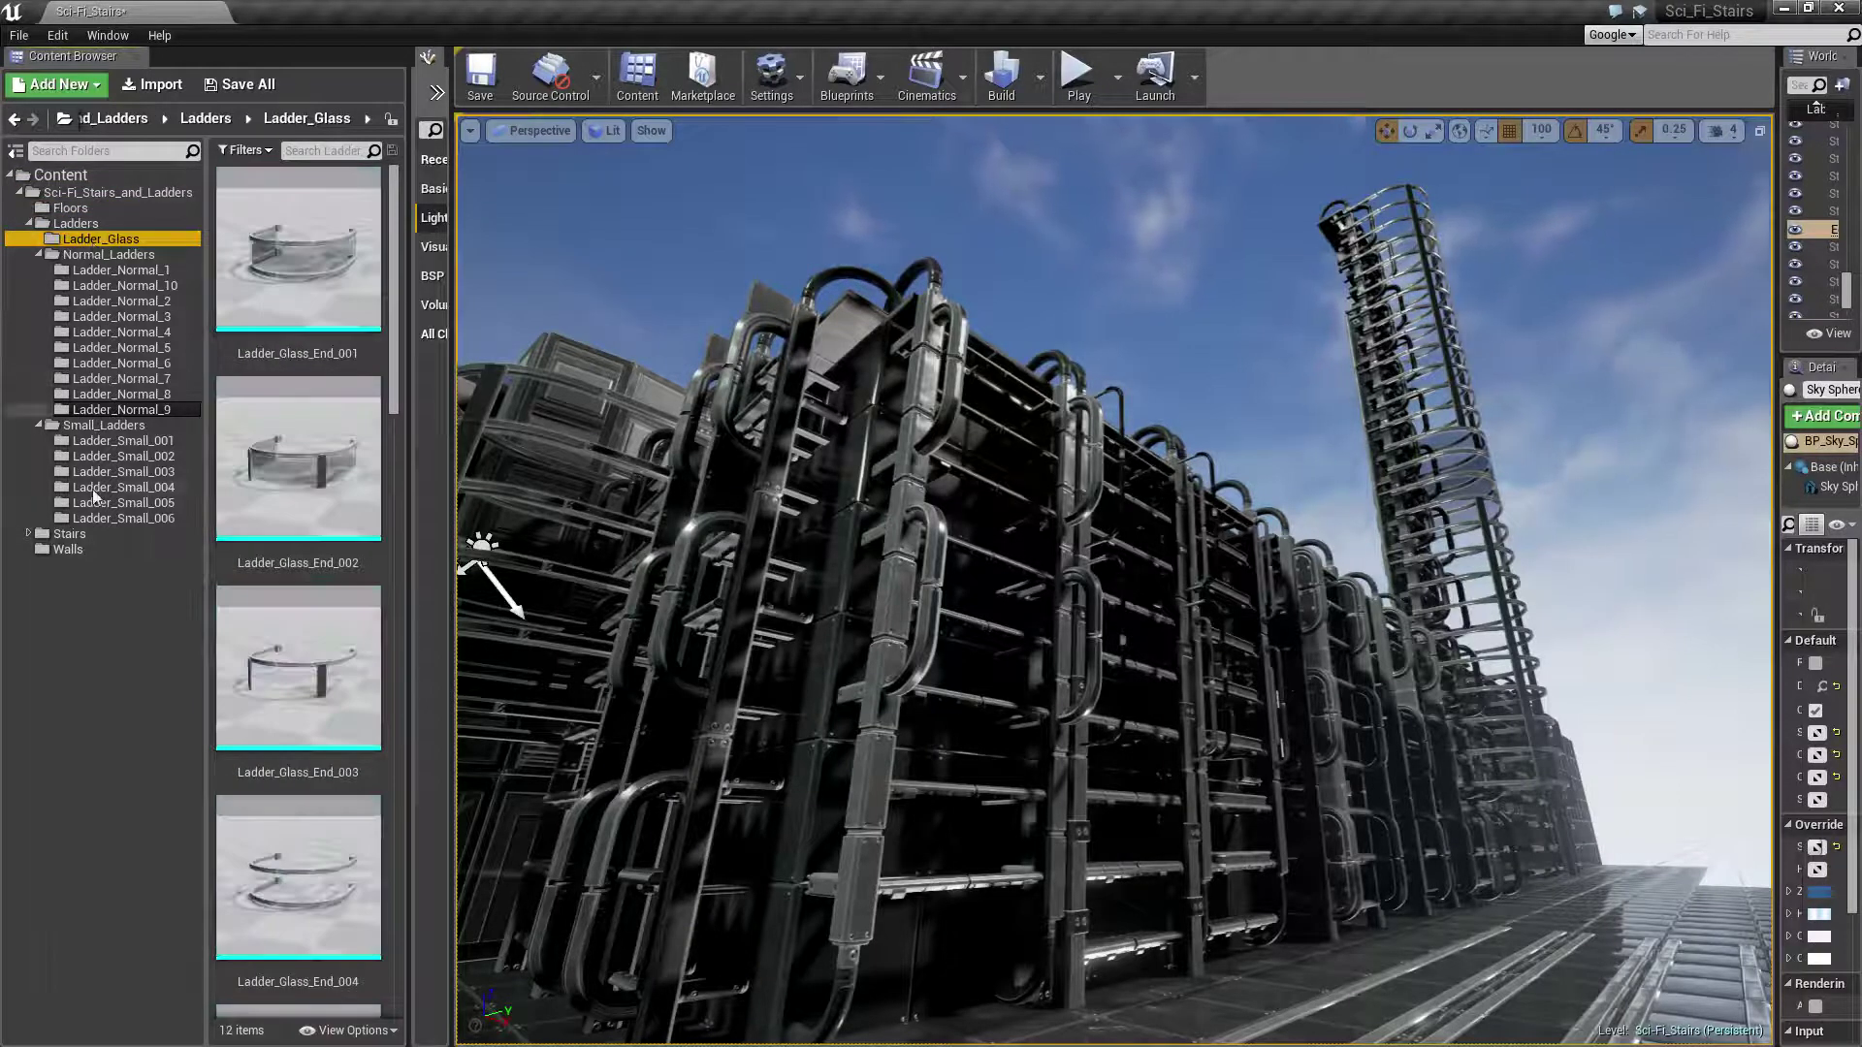
{"action": "scroll", "coordinate": [269, 582], "scroll_direction": "down", "scroll_amount": 5}
{"action": "scroll", "coordinate": [269, 582], "scroll_direction": "down", "scroll_amount": 2}
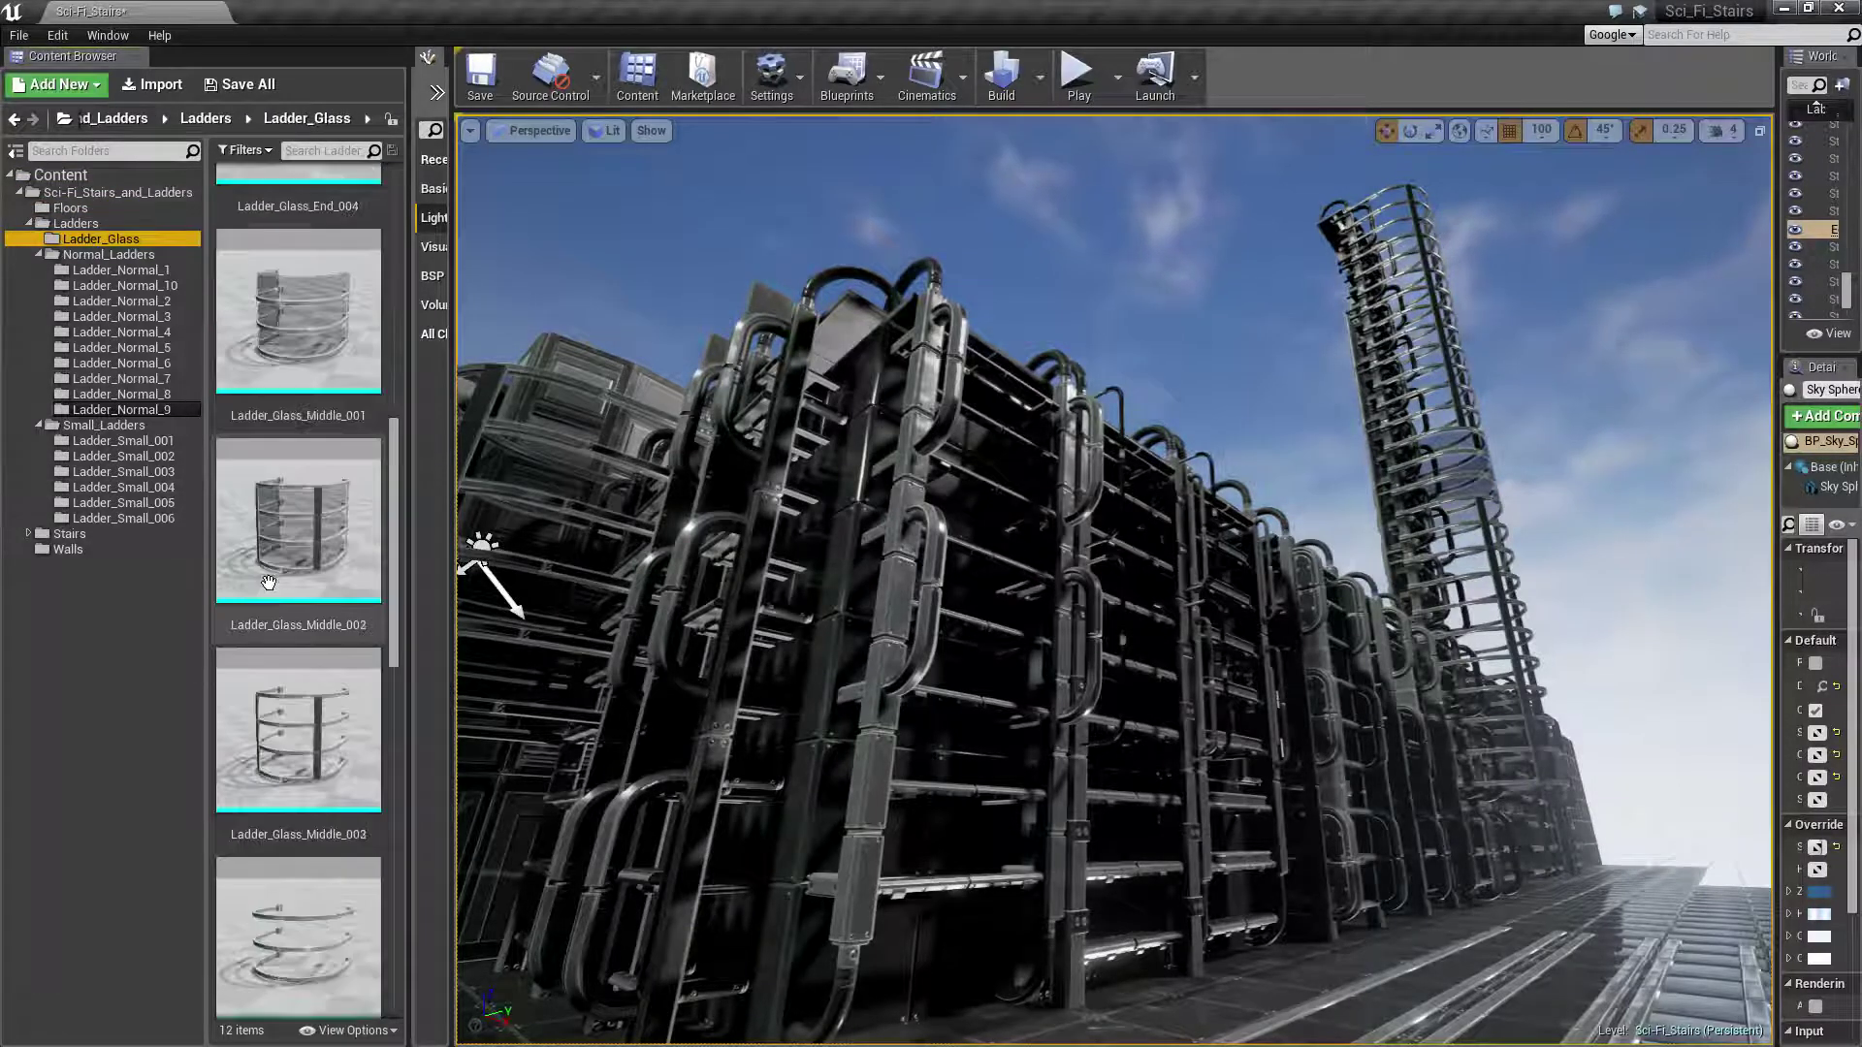
{"action": "scroll", "coordinate": [268, 582], "scroll_direction": "down", "scroll_amount": 2}
{"action": "scroll", "coordinate": [268, 582], "scroll_direction": "down", "scroll_amount": 2}
{"action": "scroll", "coordinate": [268, 582], "scroll_direction": "down", "scroll_amount": 2}
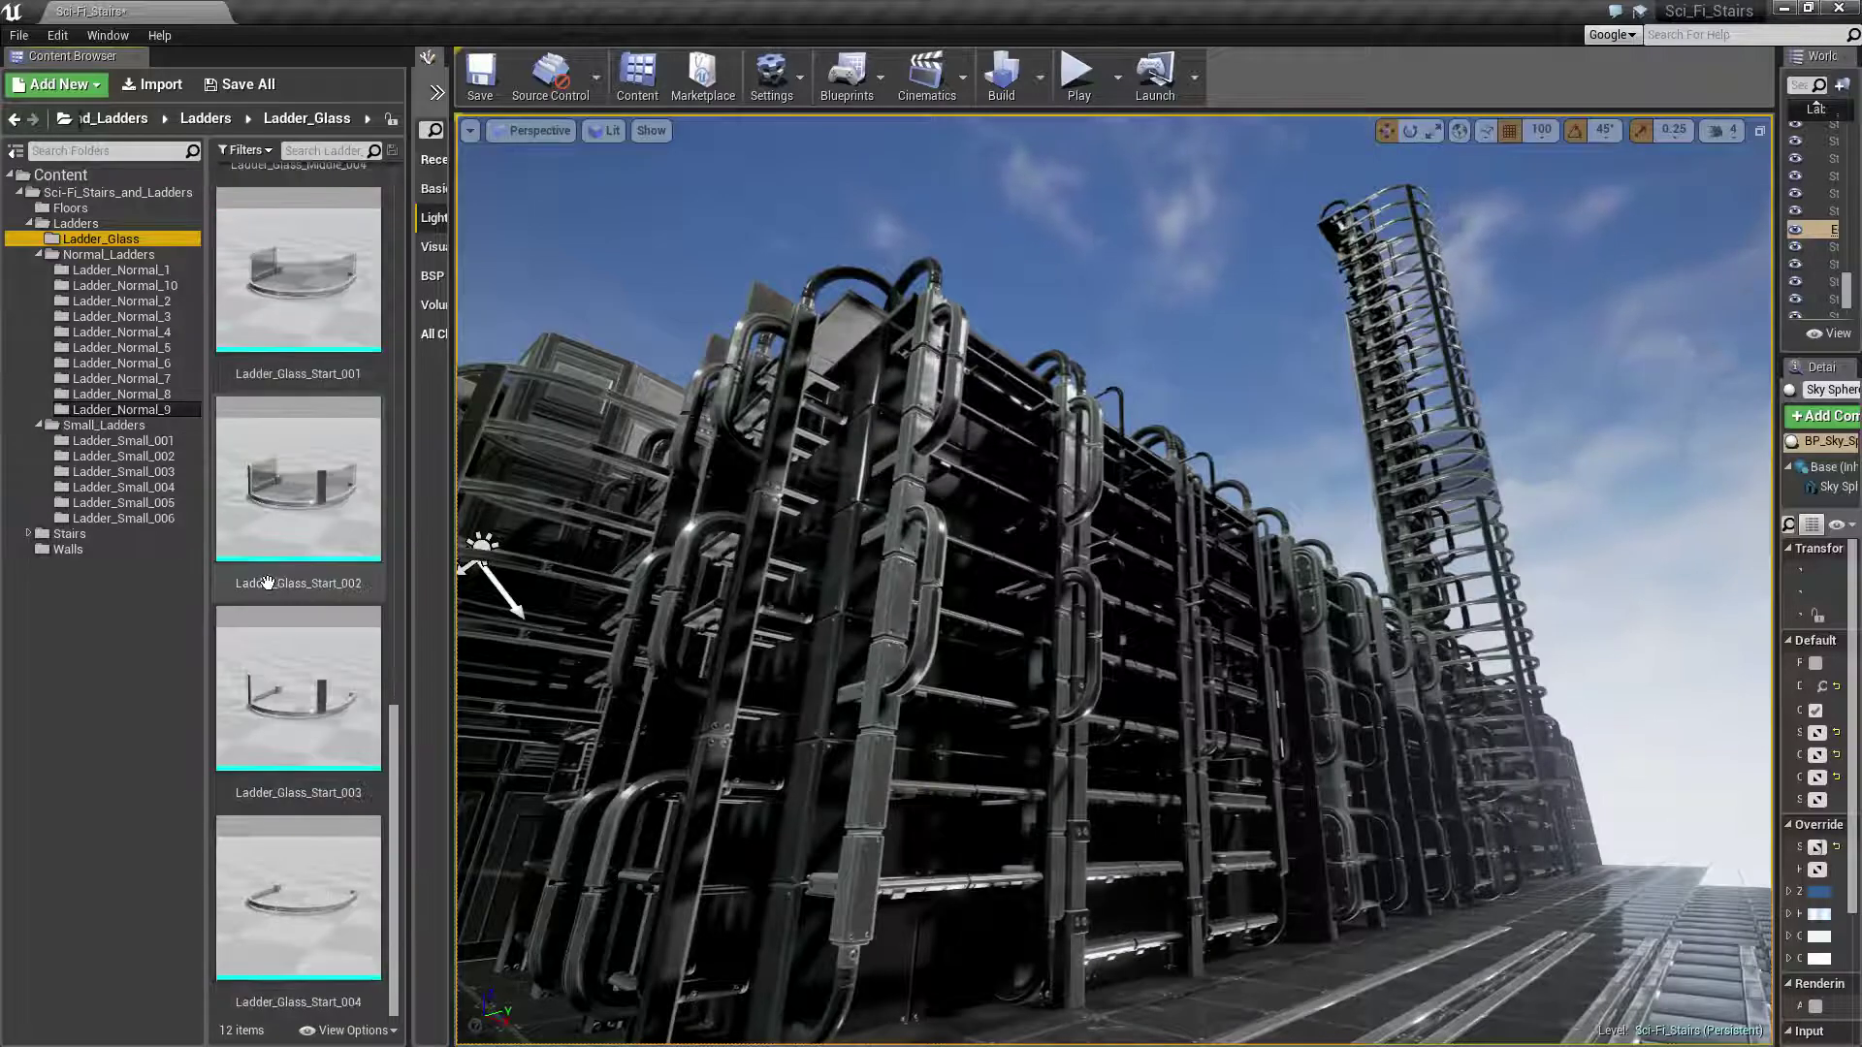
{"action": "left_click", "coordinate": [134, 442]}
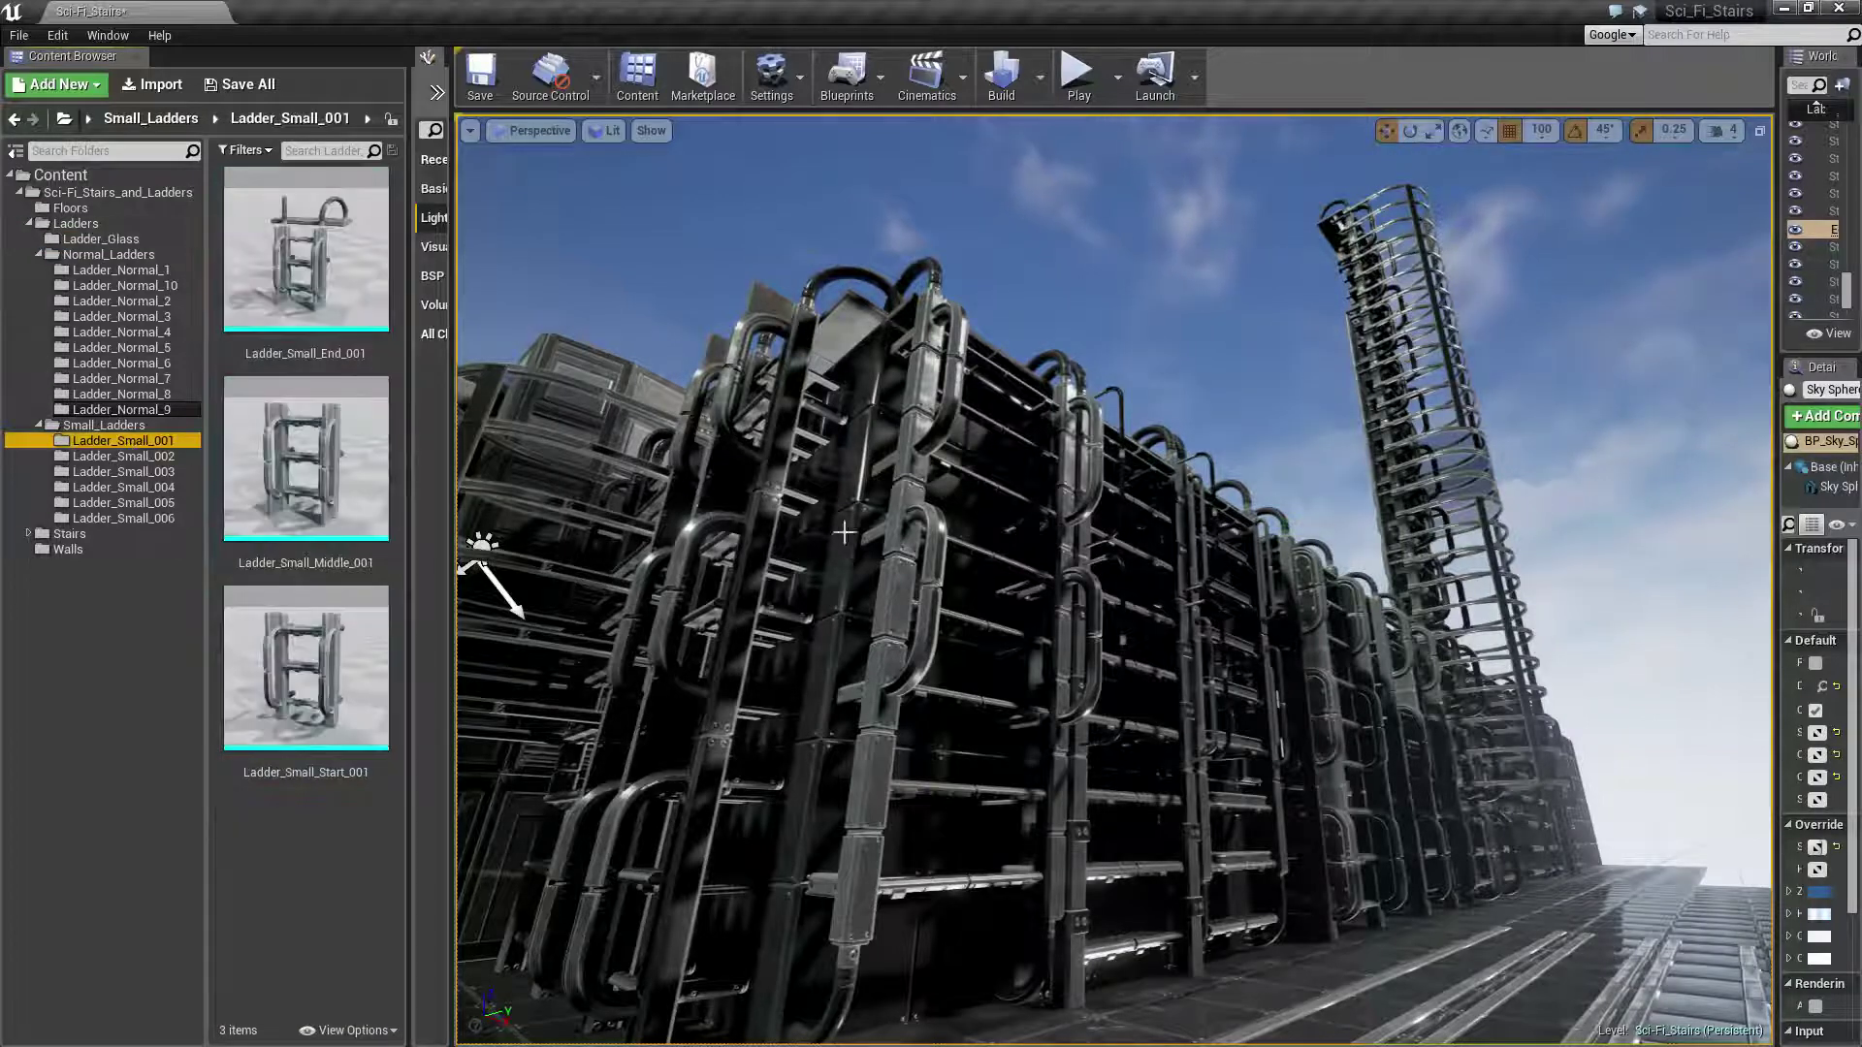
{"action": "right_click_drag", "start_coordinate": [853, 536], "coordinate": [852, 536]}
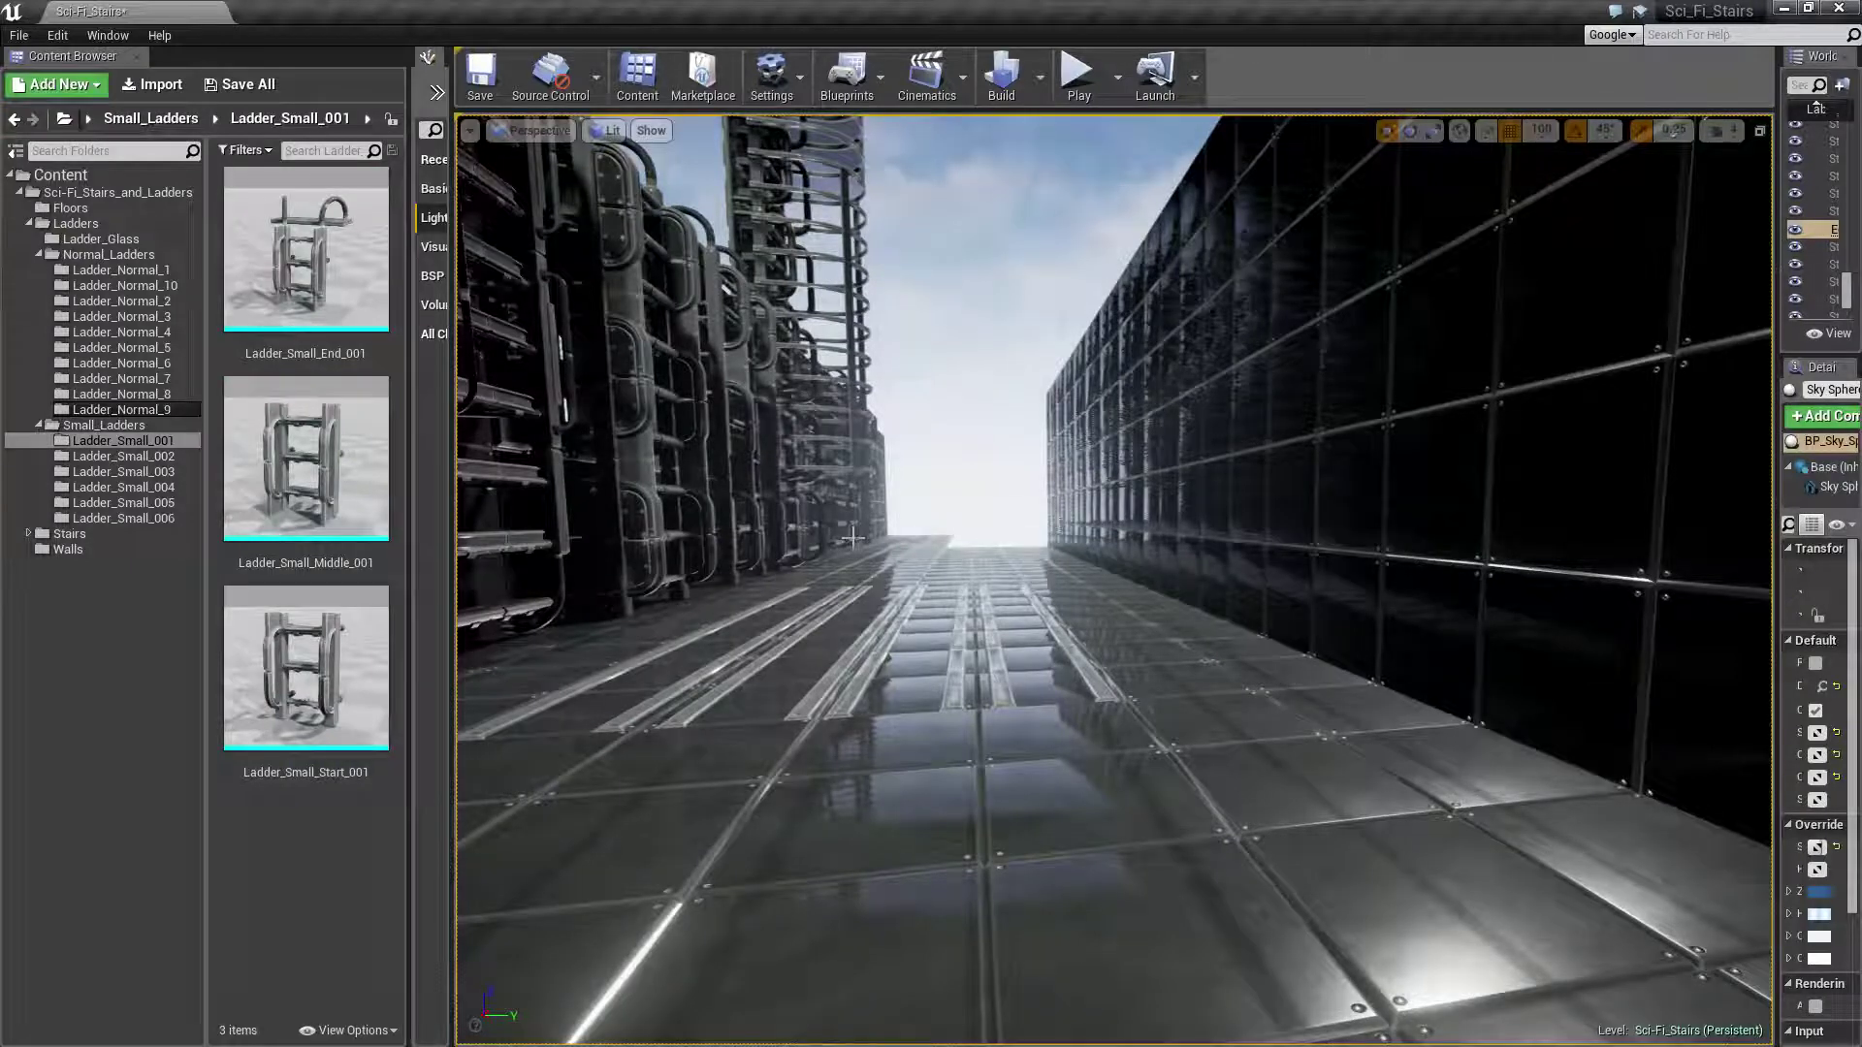
Fly past the panel wall and ladder columns up to the rooftop tower, then switch to OBS
{"action": "right_click_drag", "start_coordinate": [1000, 512], "coordinate": [1000, 512]}
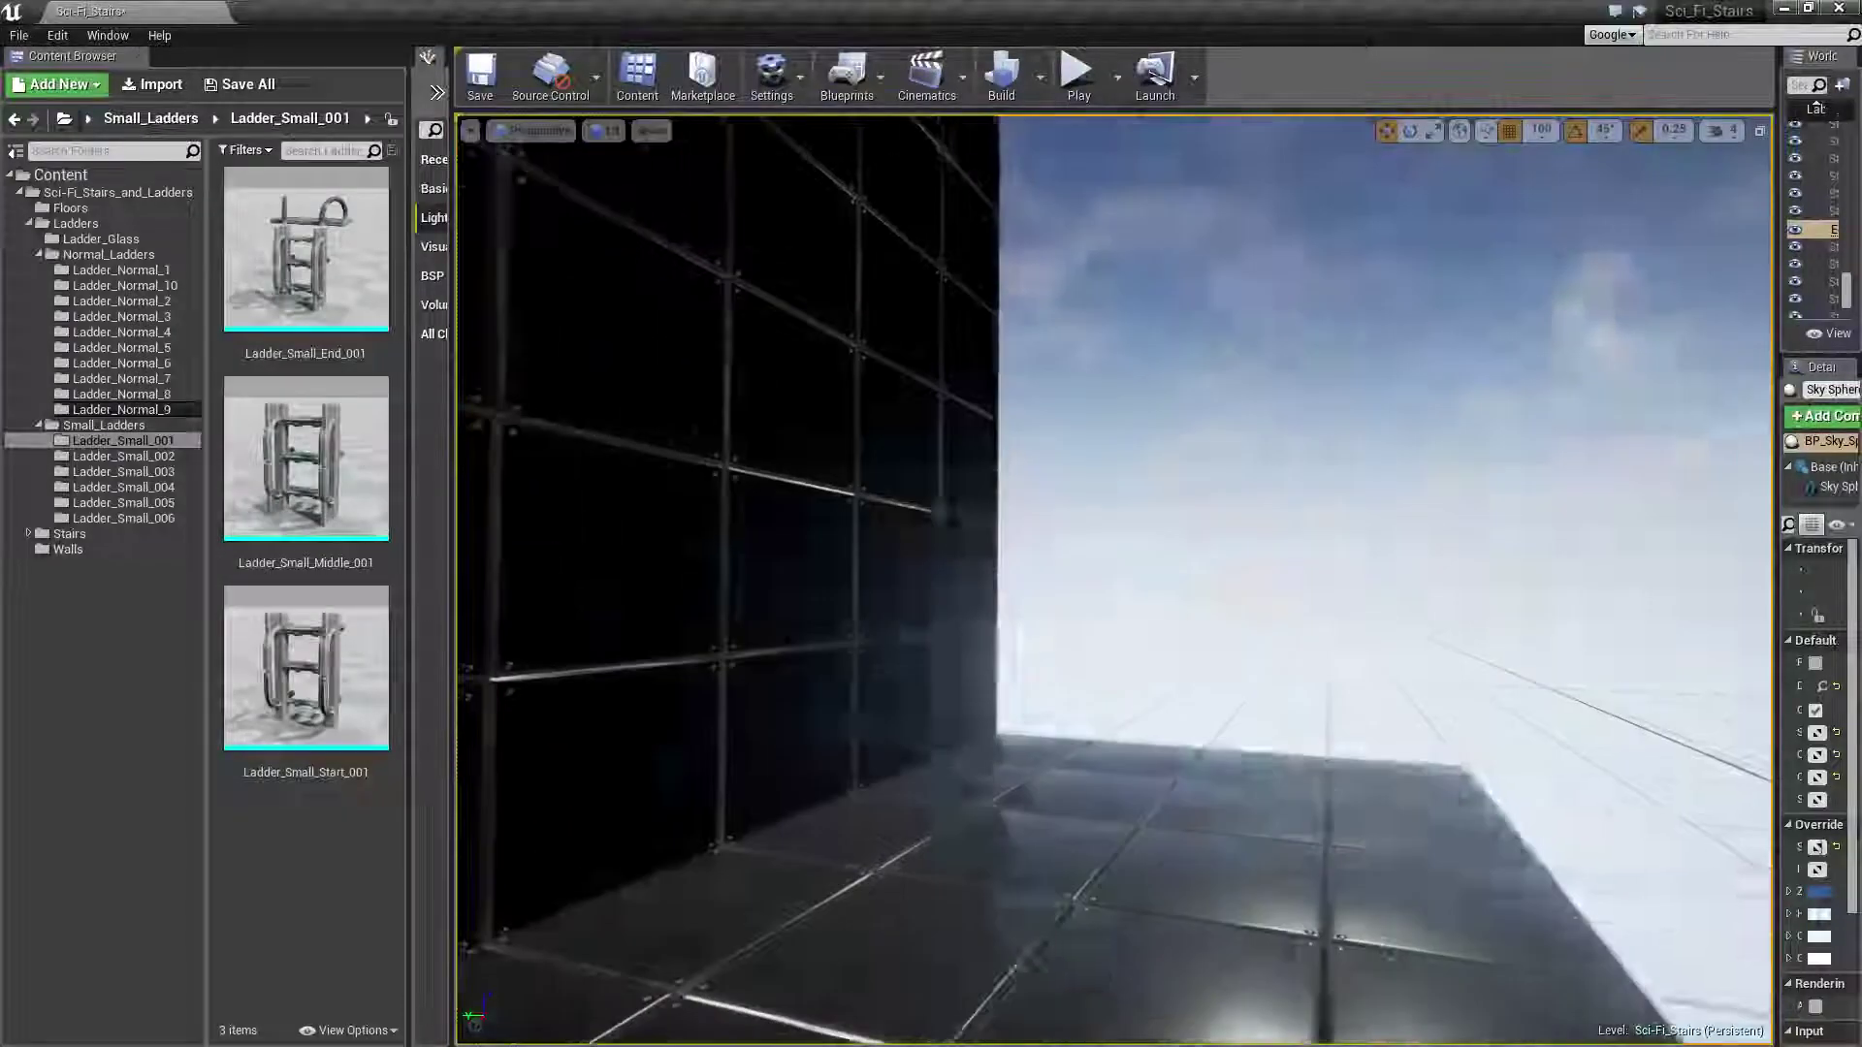
{"action": "right_click_drag", "start_coordinate": [1662, 690], "coordinate": [1661, 689]}
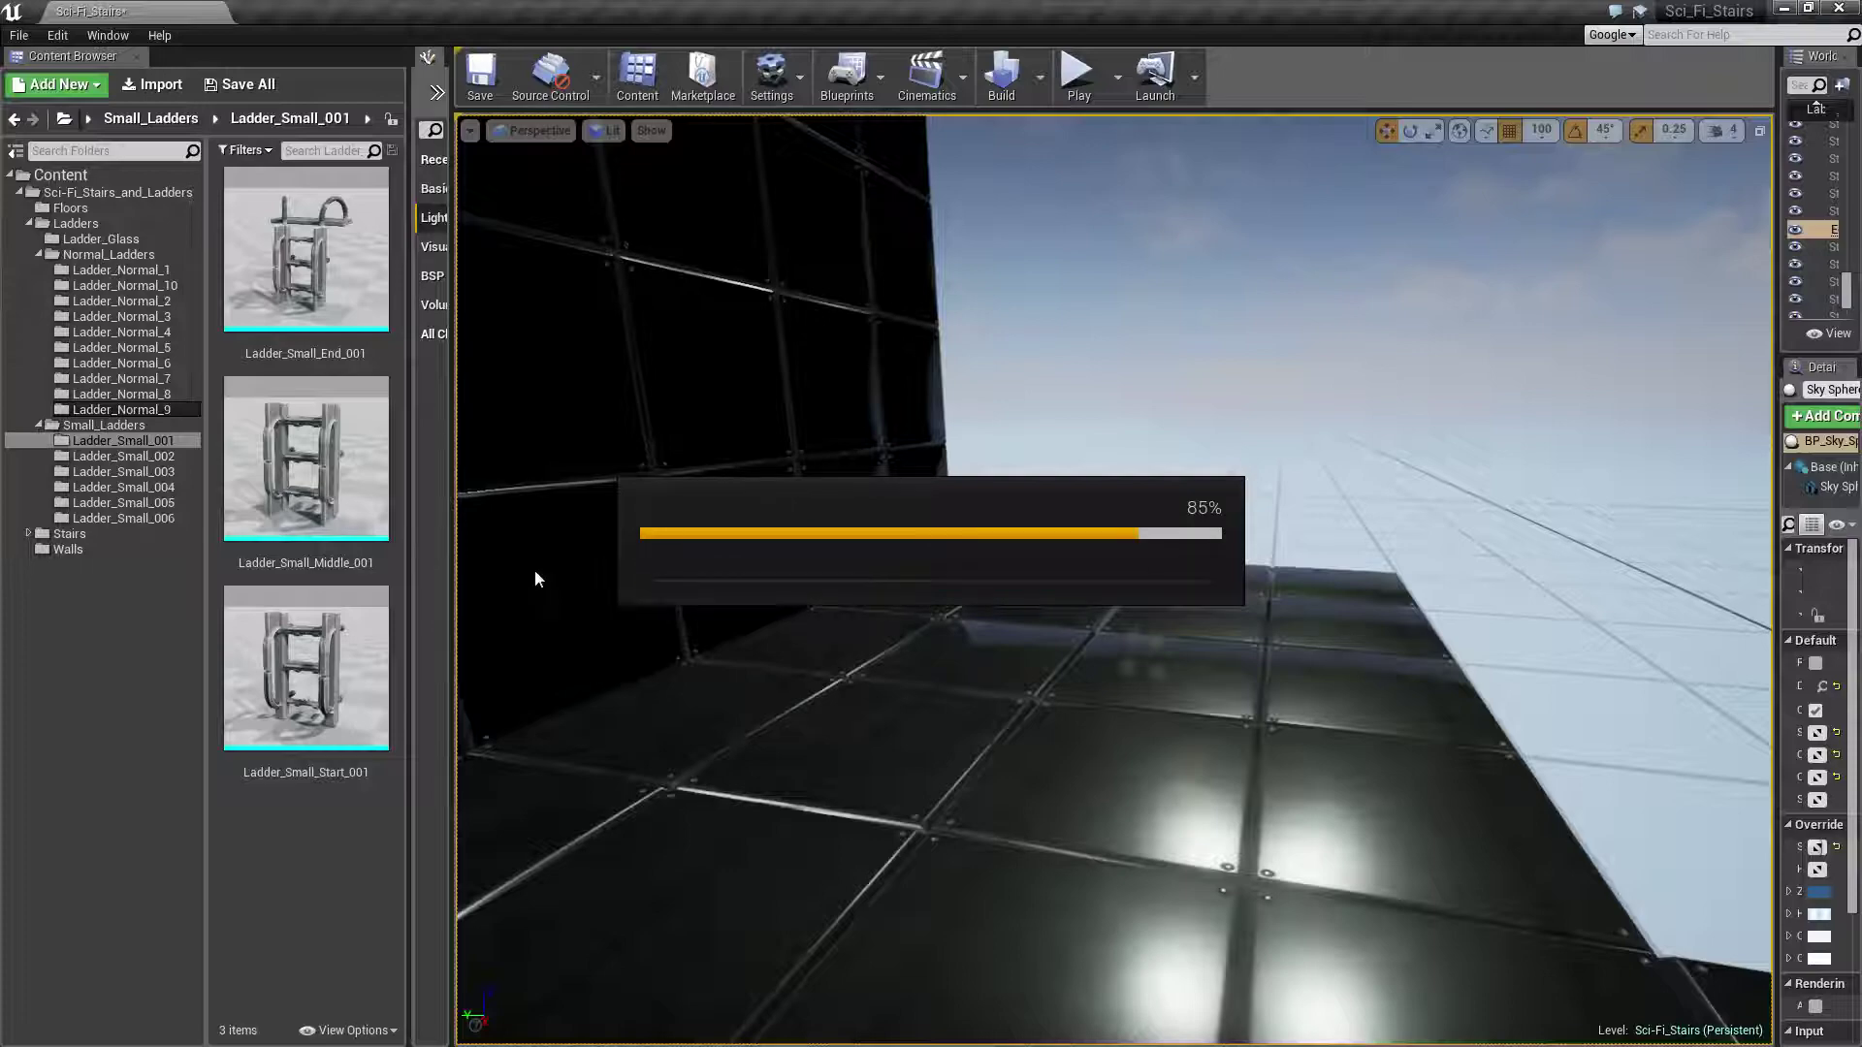
{"action": "right_click_drag", "start_coordinate": [536, 574], "coordinate": [536, 574]}
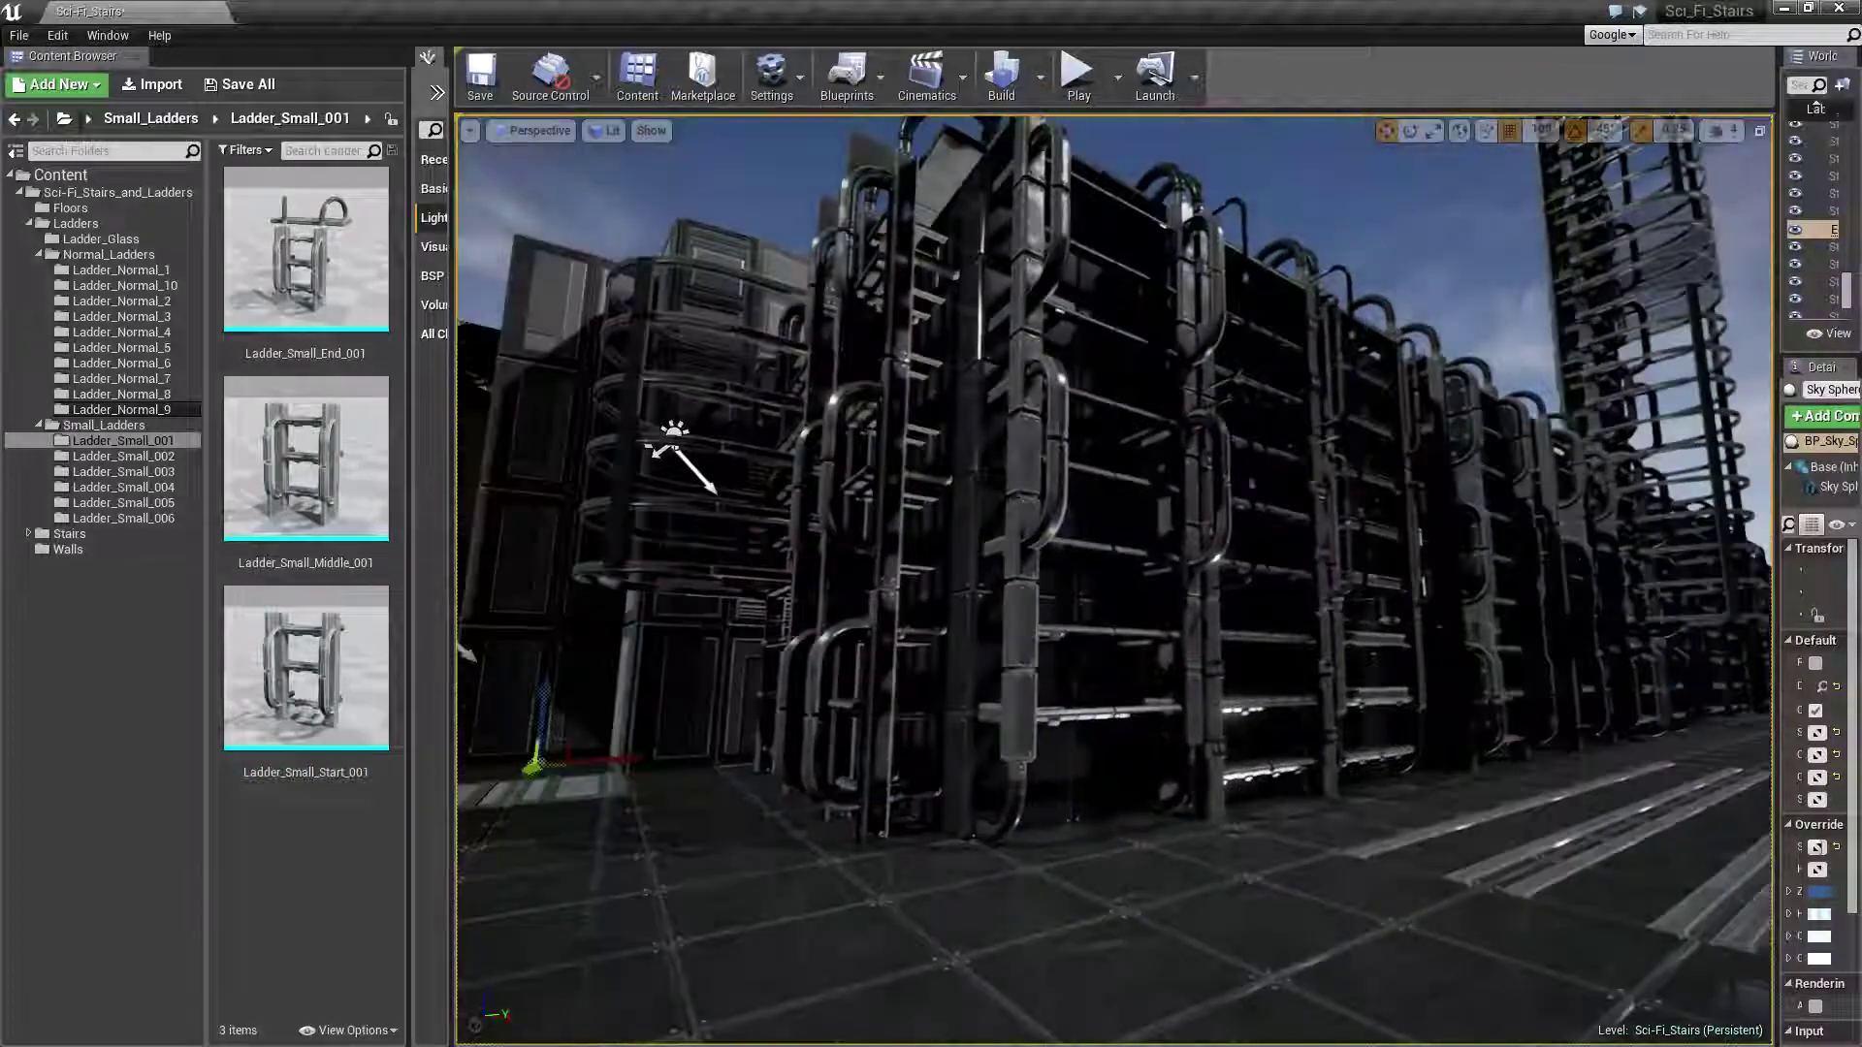
{"action": "right_click_drag", "start_coordinate": [535, 573], "coordinate": [536, 573]}
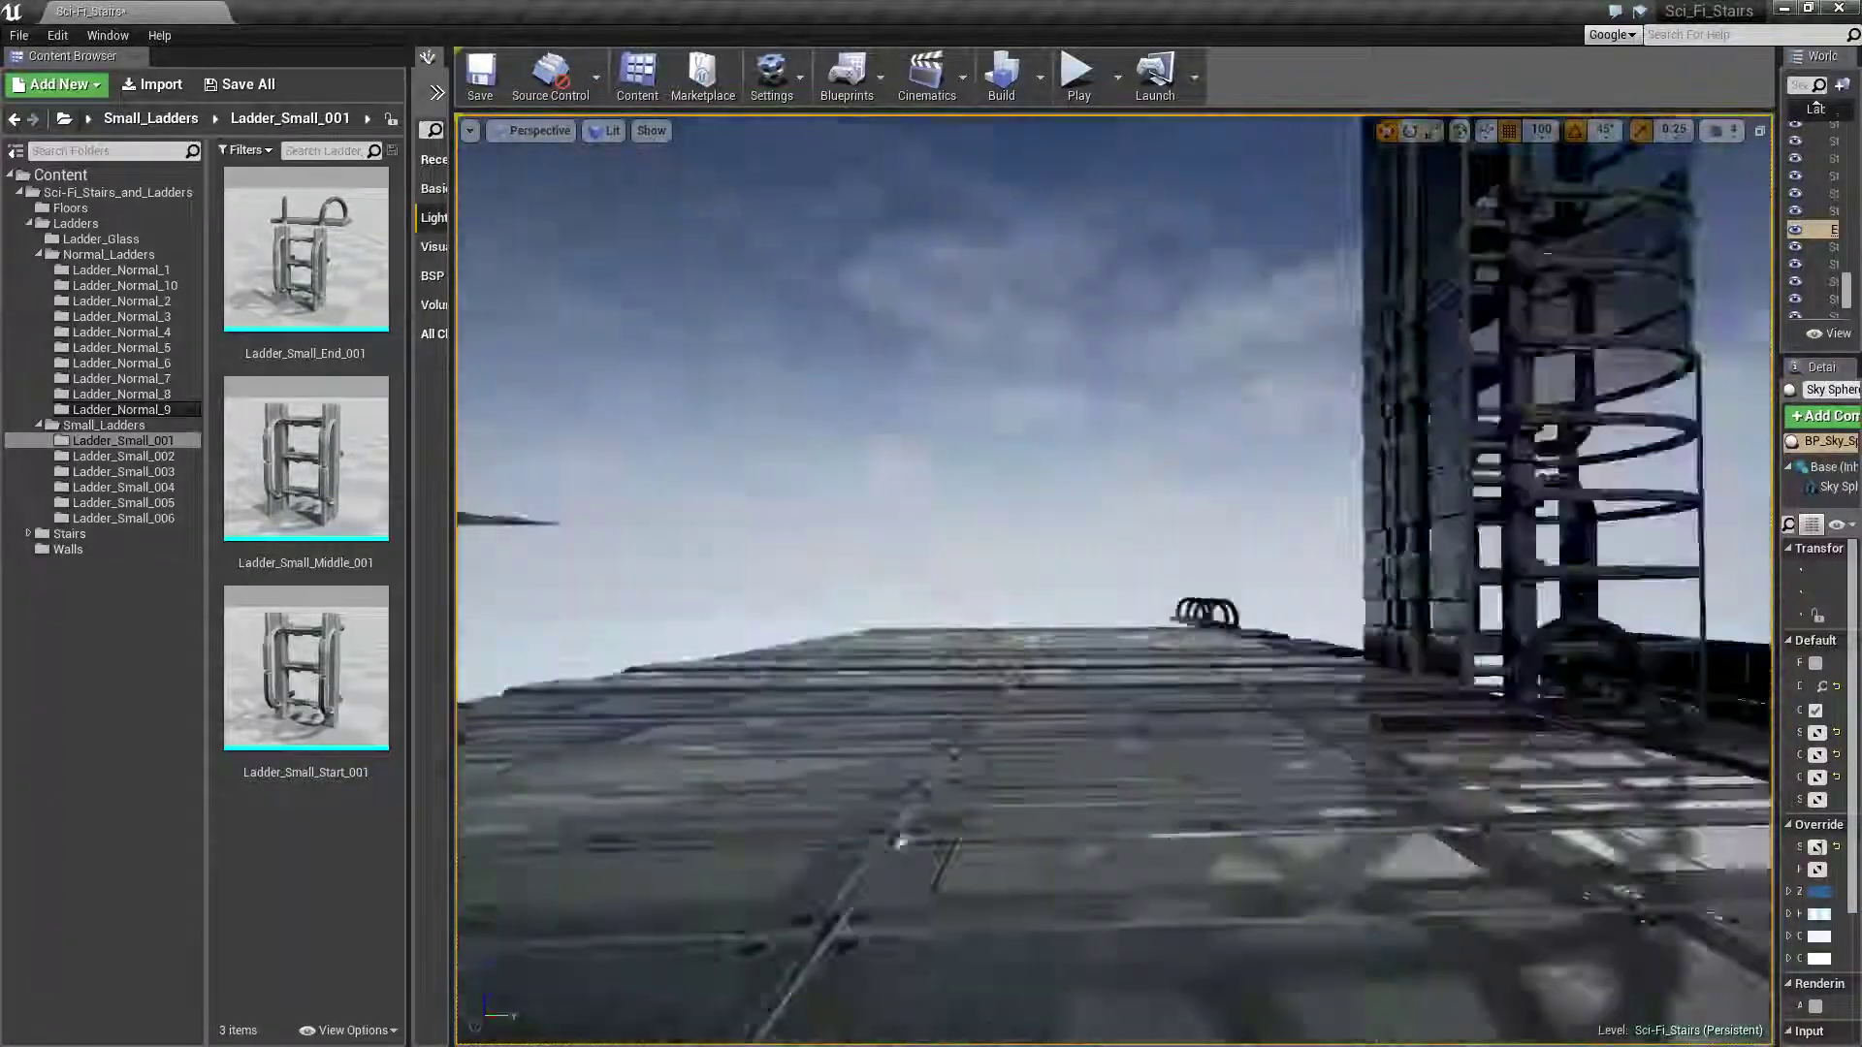
{"action": "right_click_drag", "start_coordinate": [535, 573], "coordinate": [535, 573]}
{"action": "right_click_drag", "start_coordinate": [1058, 447], "coordinate": [1058, 448]}
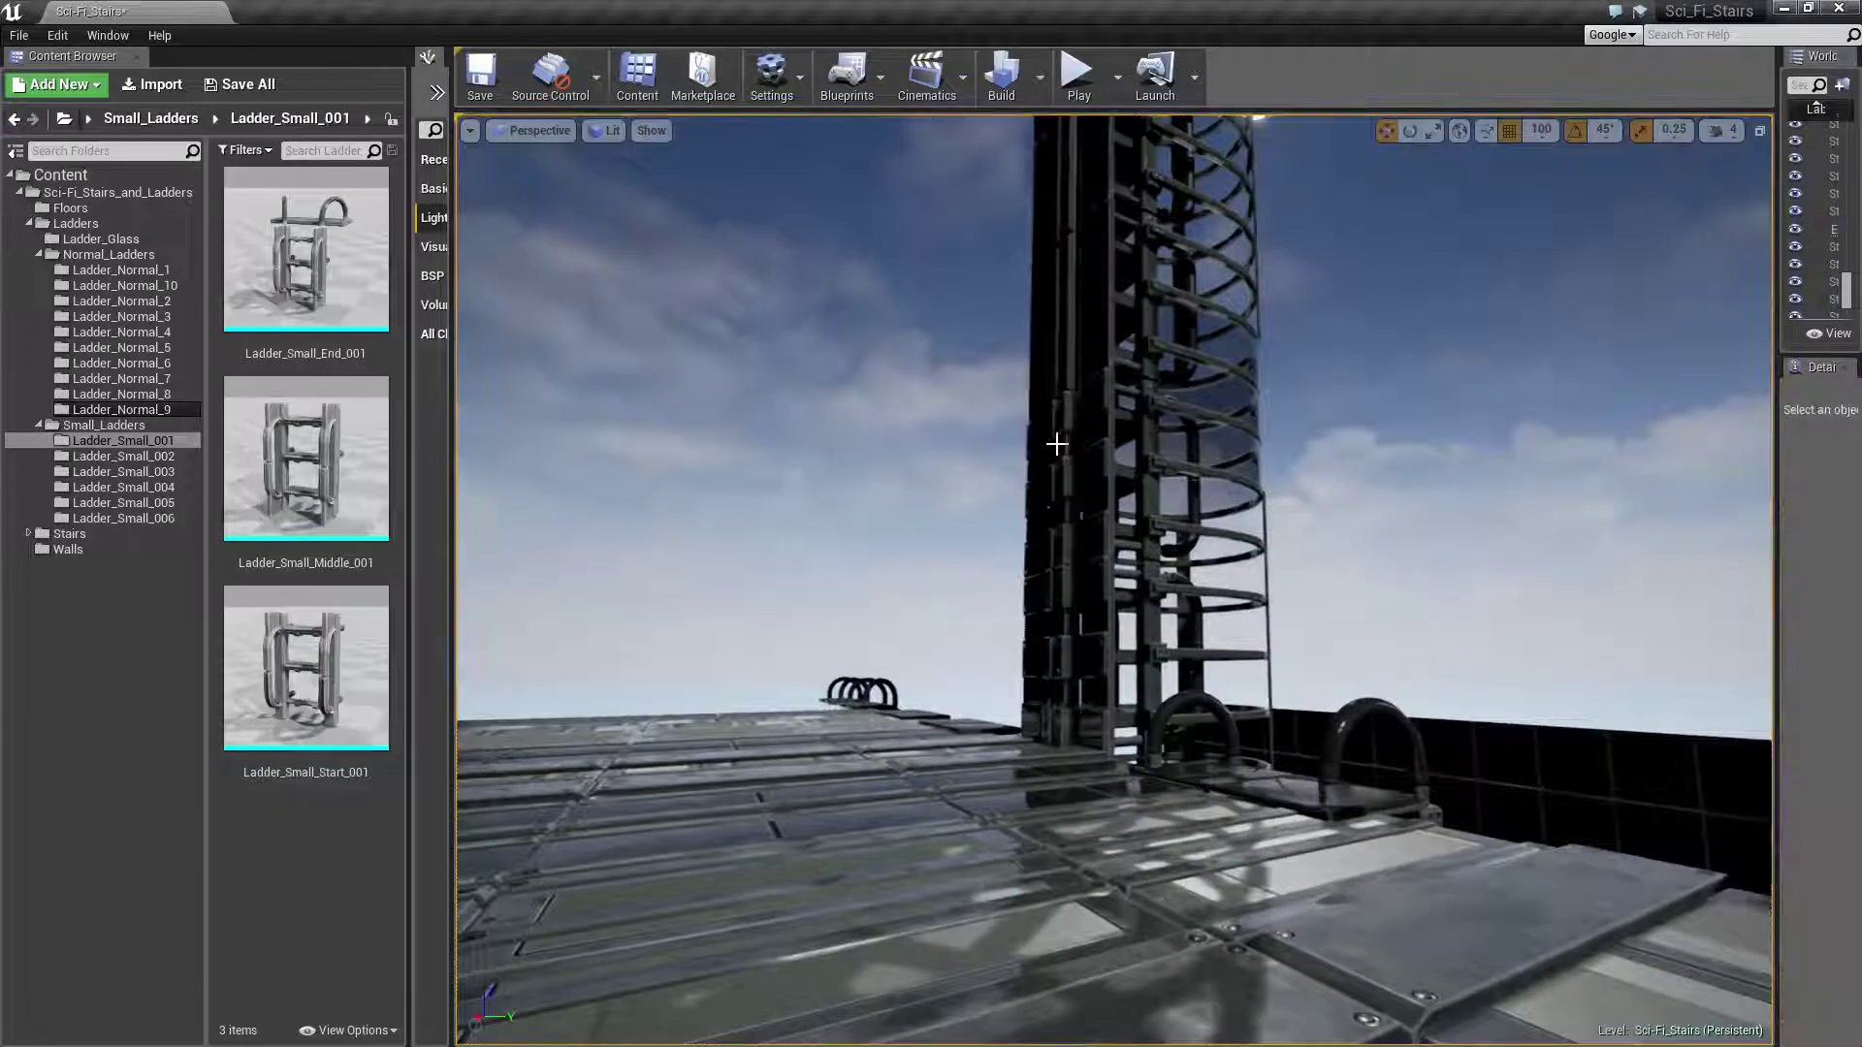
{"action": "key", "text": "alt+Tab"}
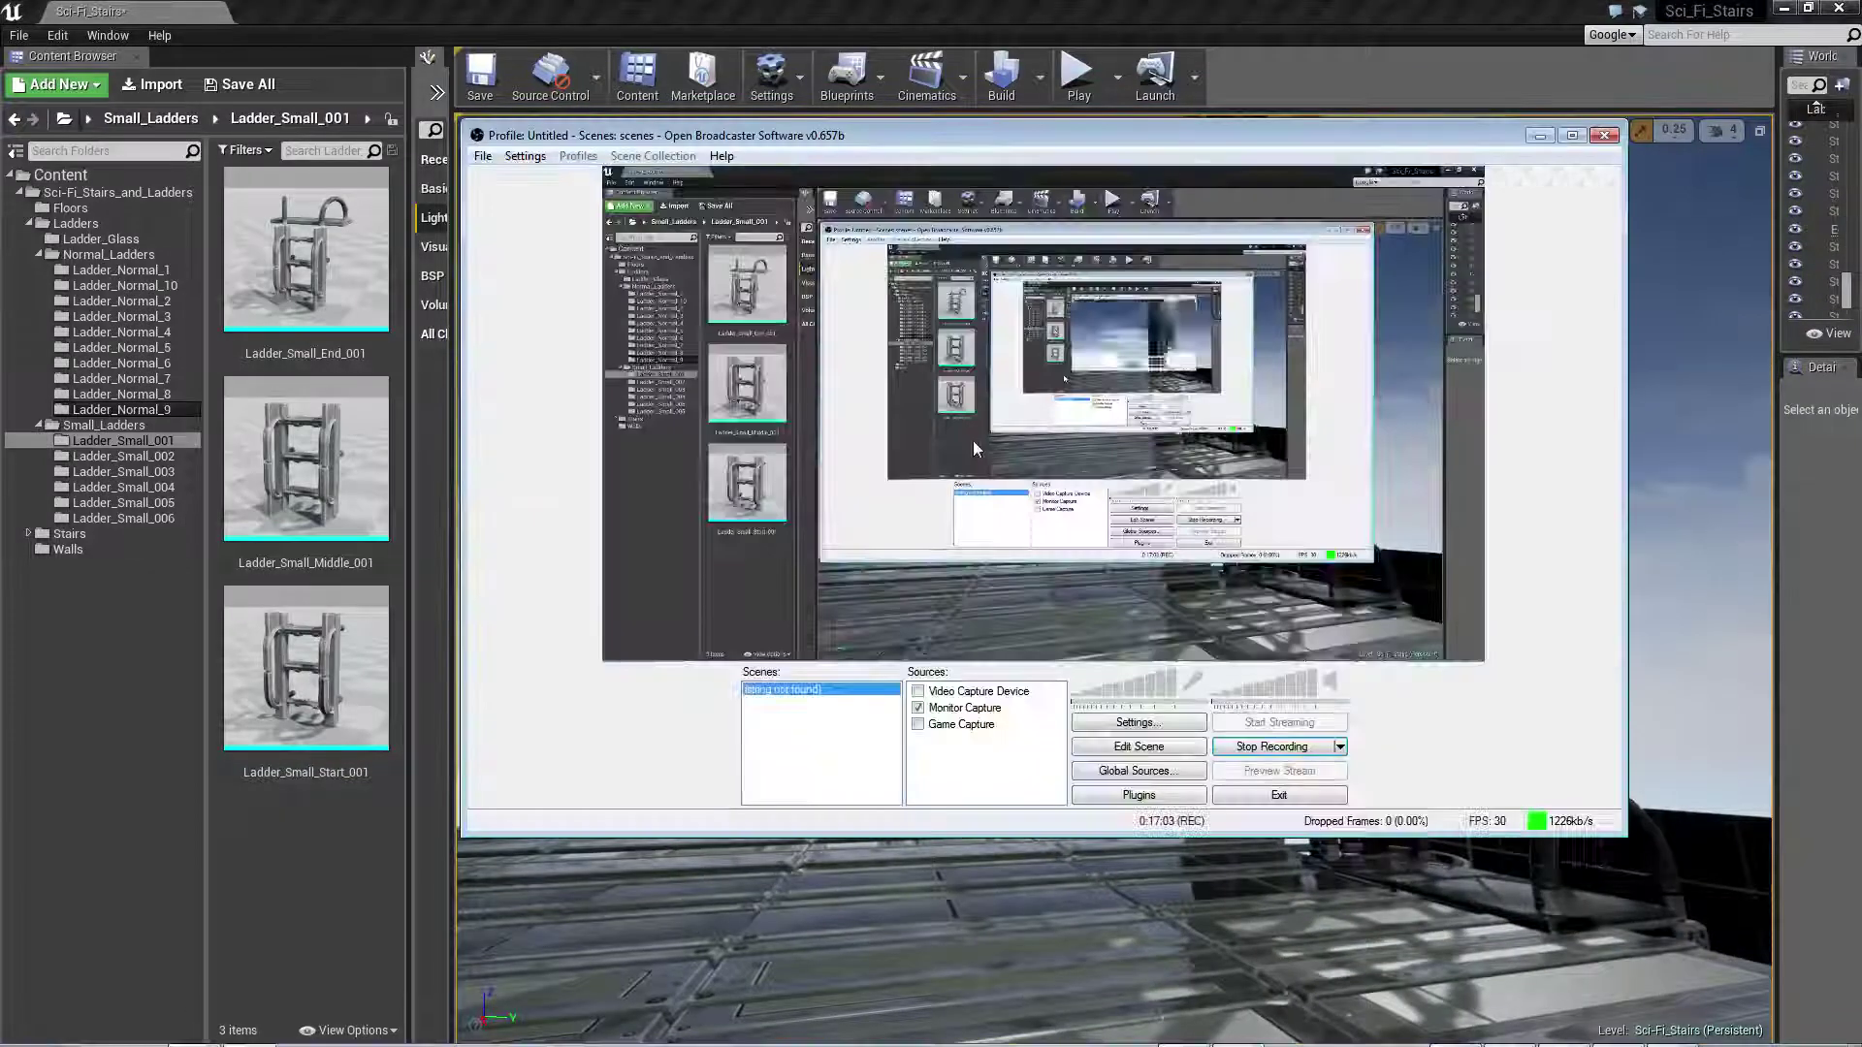